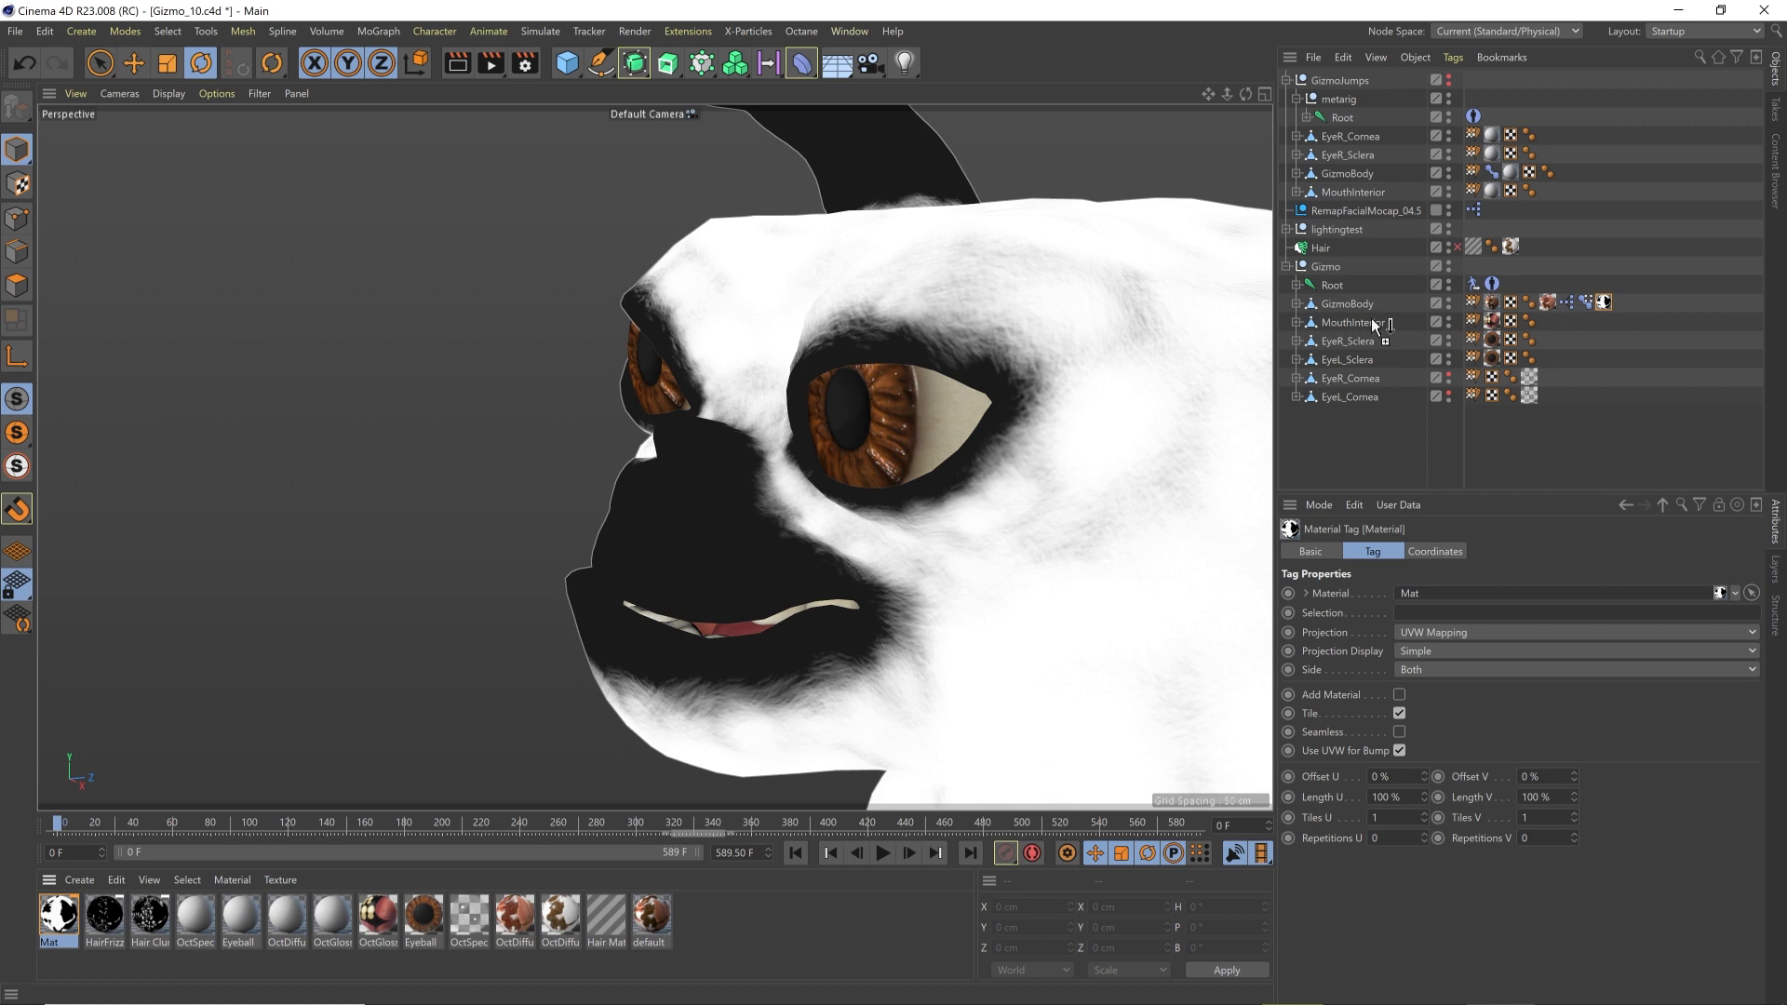
Step: Enable the Hair object and examine the fur against the painted Hair Clump map on the character's face and body
alt+middle_drag(931, 528, 907, 345)
alt+drag(903, 486, 952, 393)
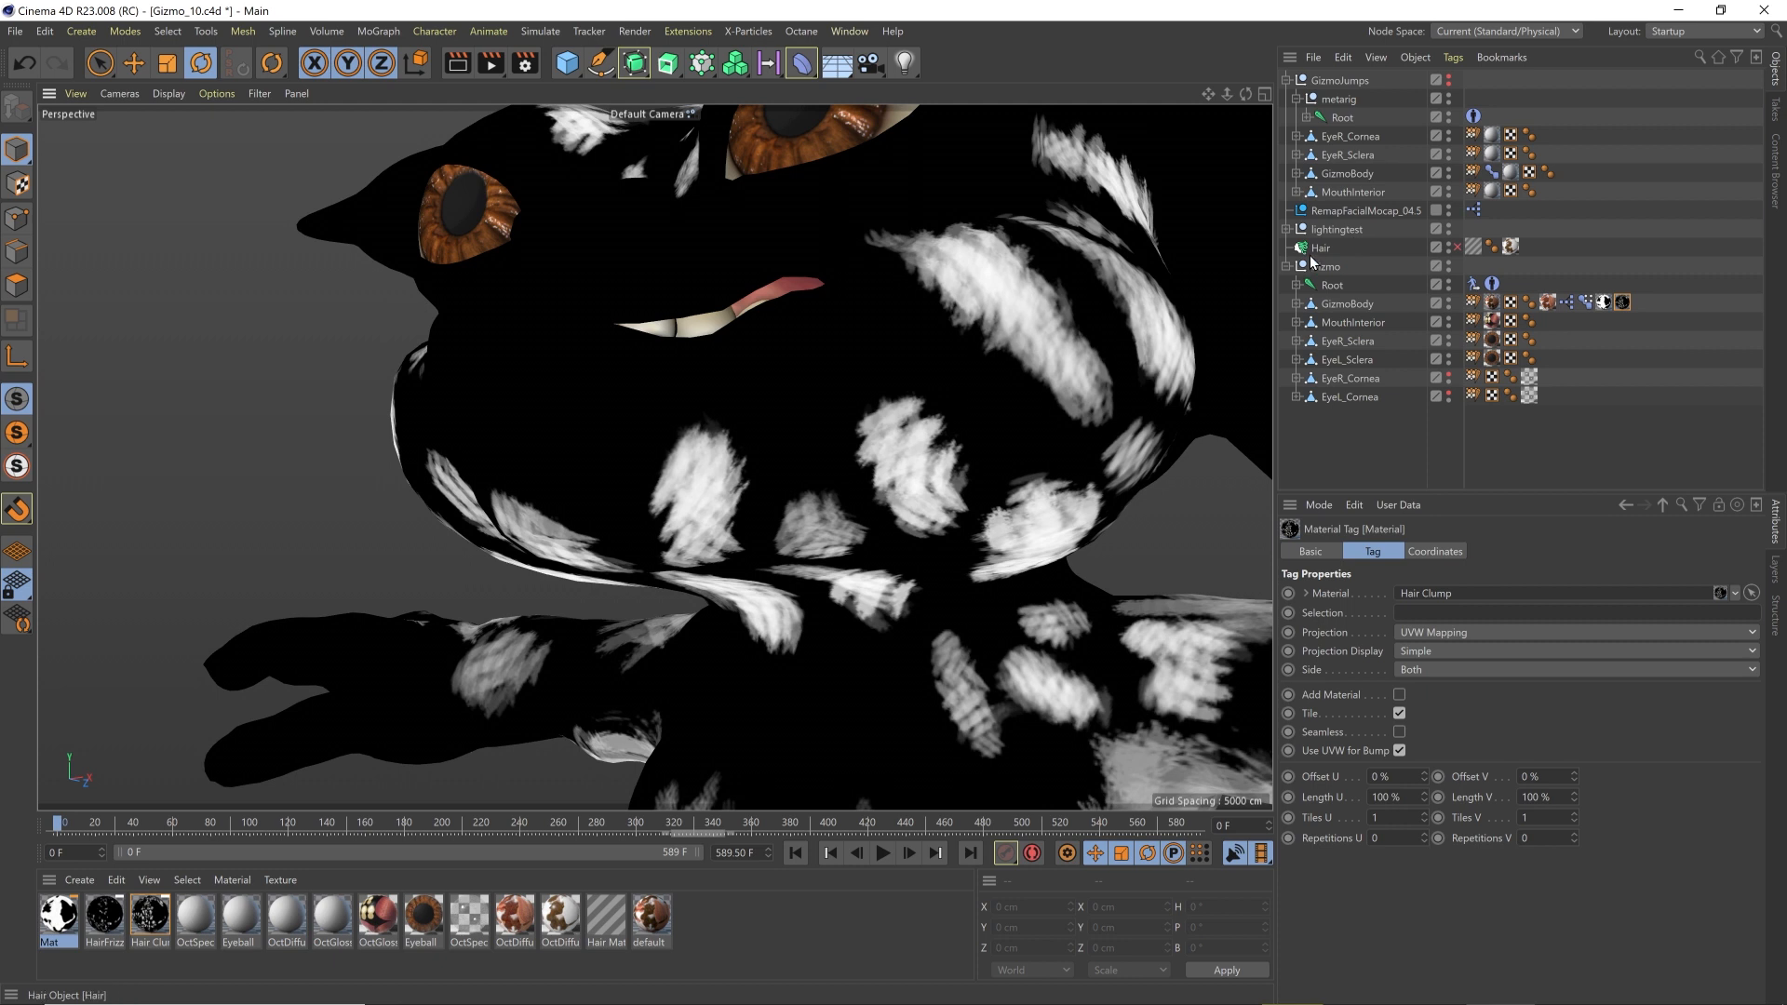
click(1458, 249)
alt+drag(940, 410, 1045, 348)
alt+right_drag(1046, 347, 924, 355)
mouse_move(924, 359)
alt+mouse_down()
mouse_move(1110, 318)
mouse_move(1270, 317)
mouse_move(1003, 307)
mouse_move(918, 329)
alt+mouse_up()
alt+right_drag(919, 331, 1039, 336)
alt+drag(1039, 336, 913, 331)
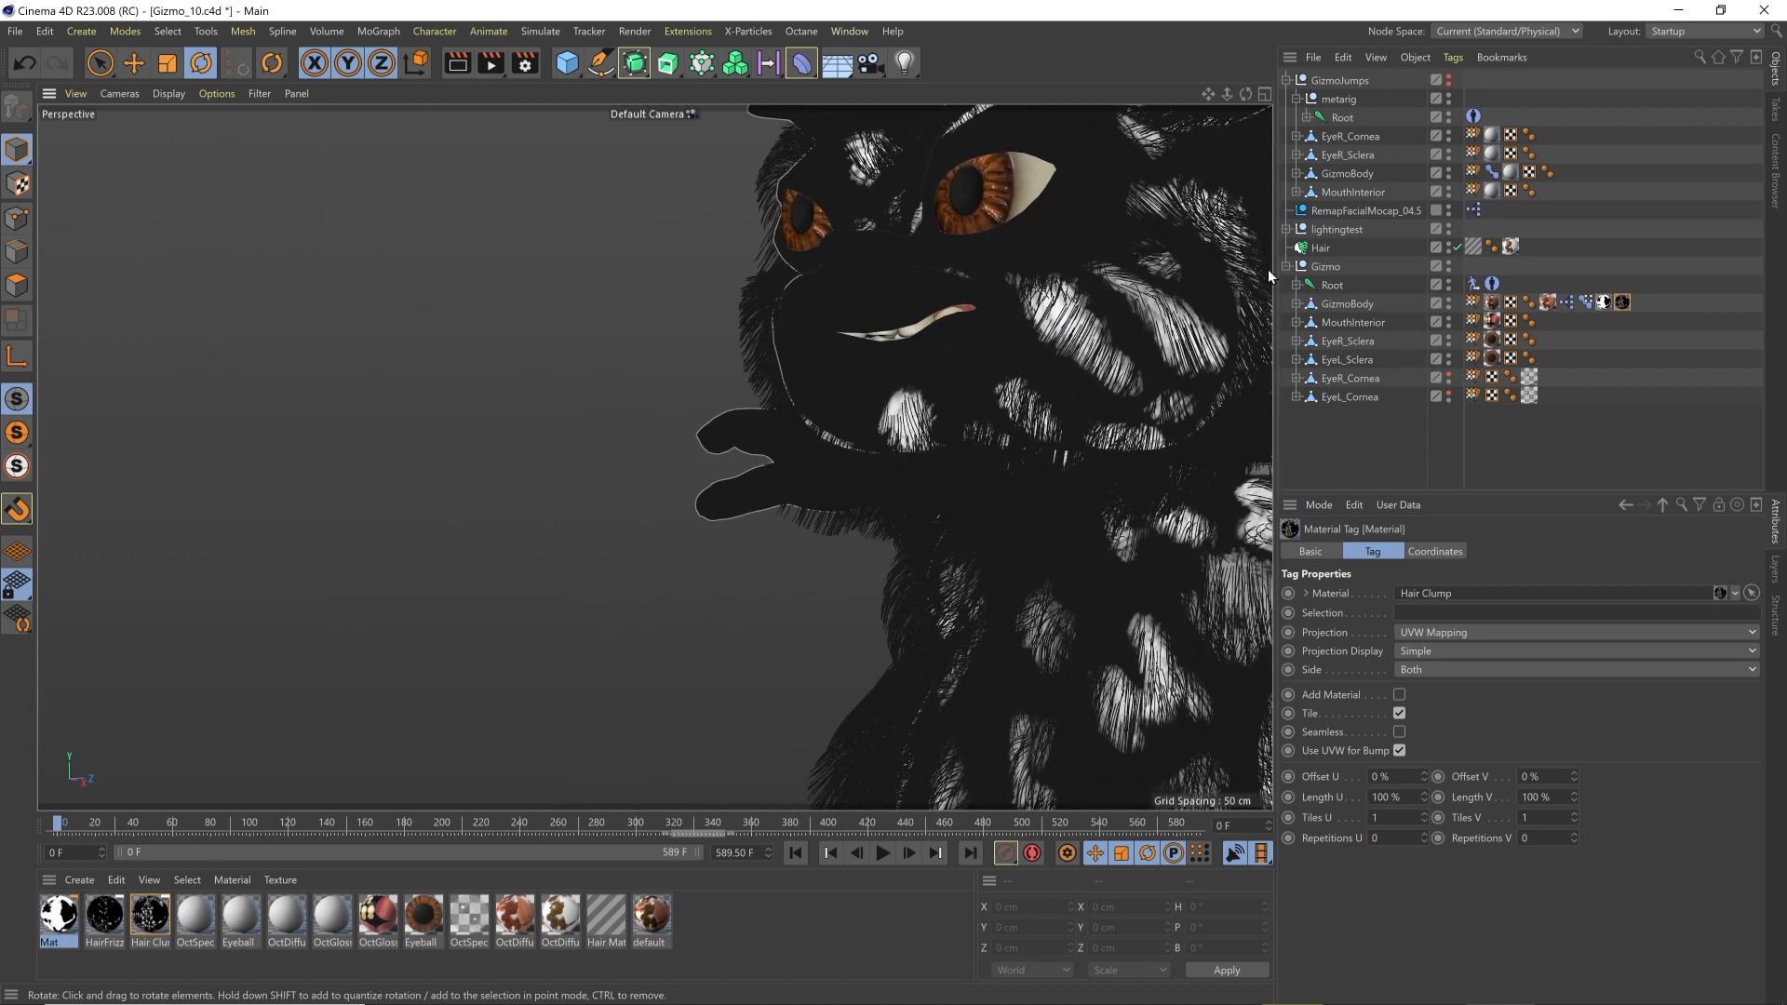
Step: Examine the Hair Mat's frizz and clump settings, including the Clumping curves and texture
click(1473, 248)
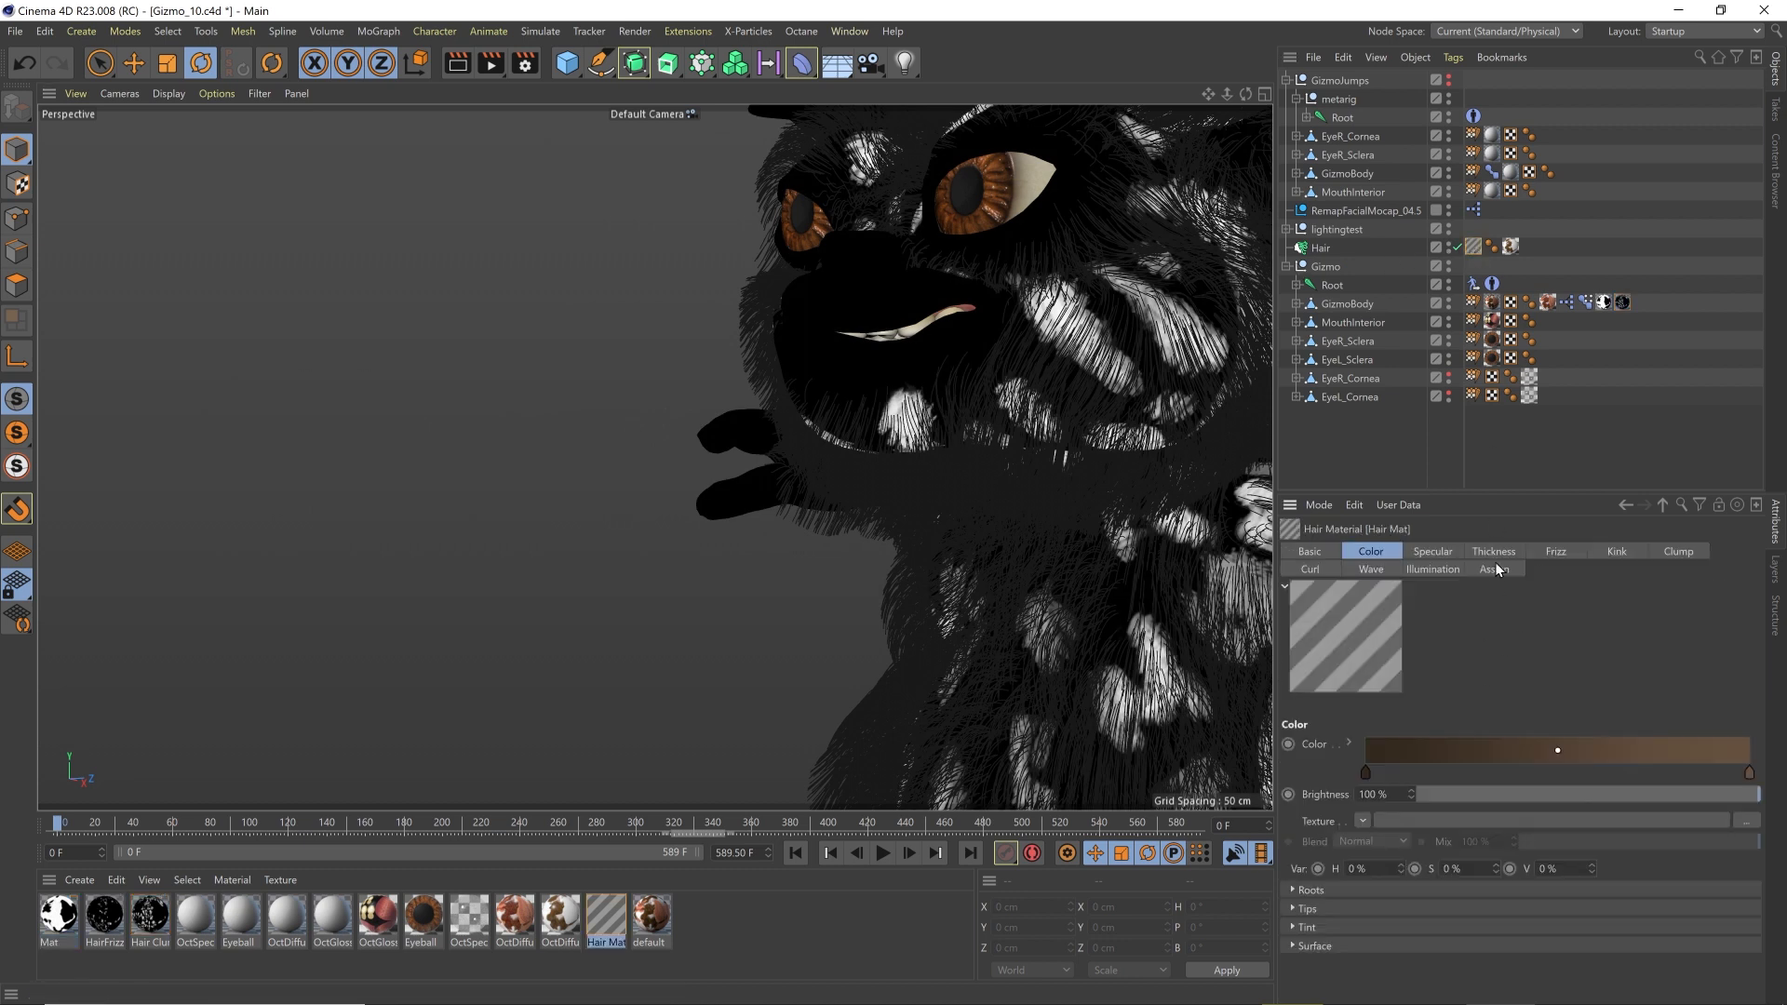
click(1551, 551)
click(1678, 551)
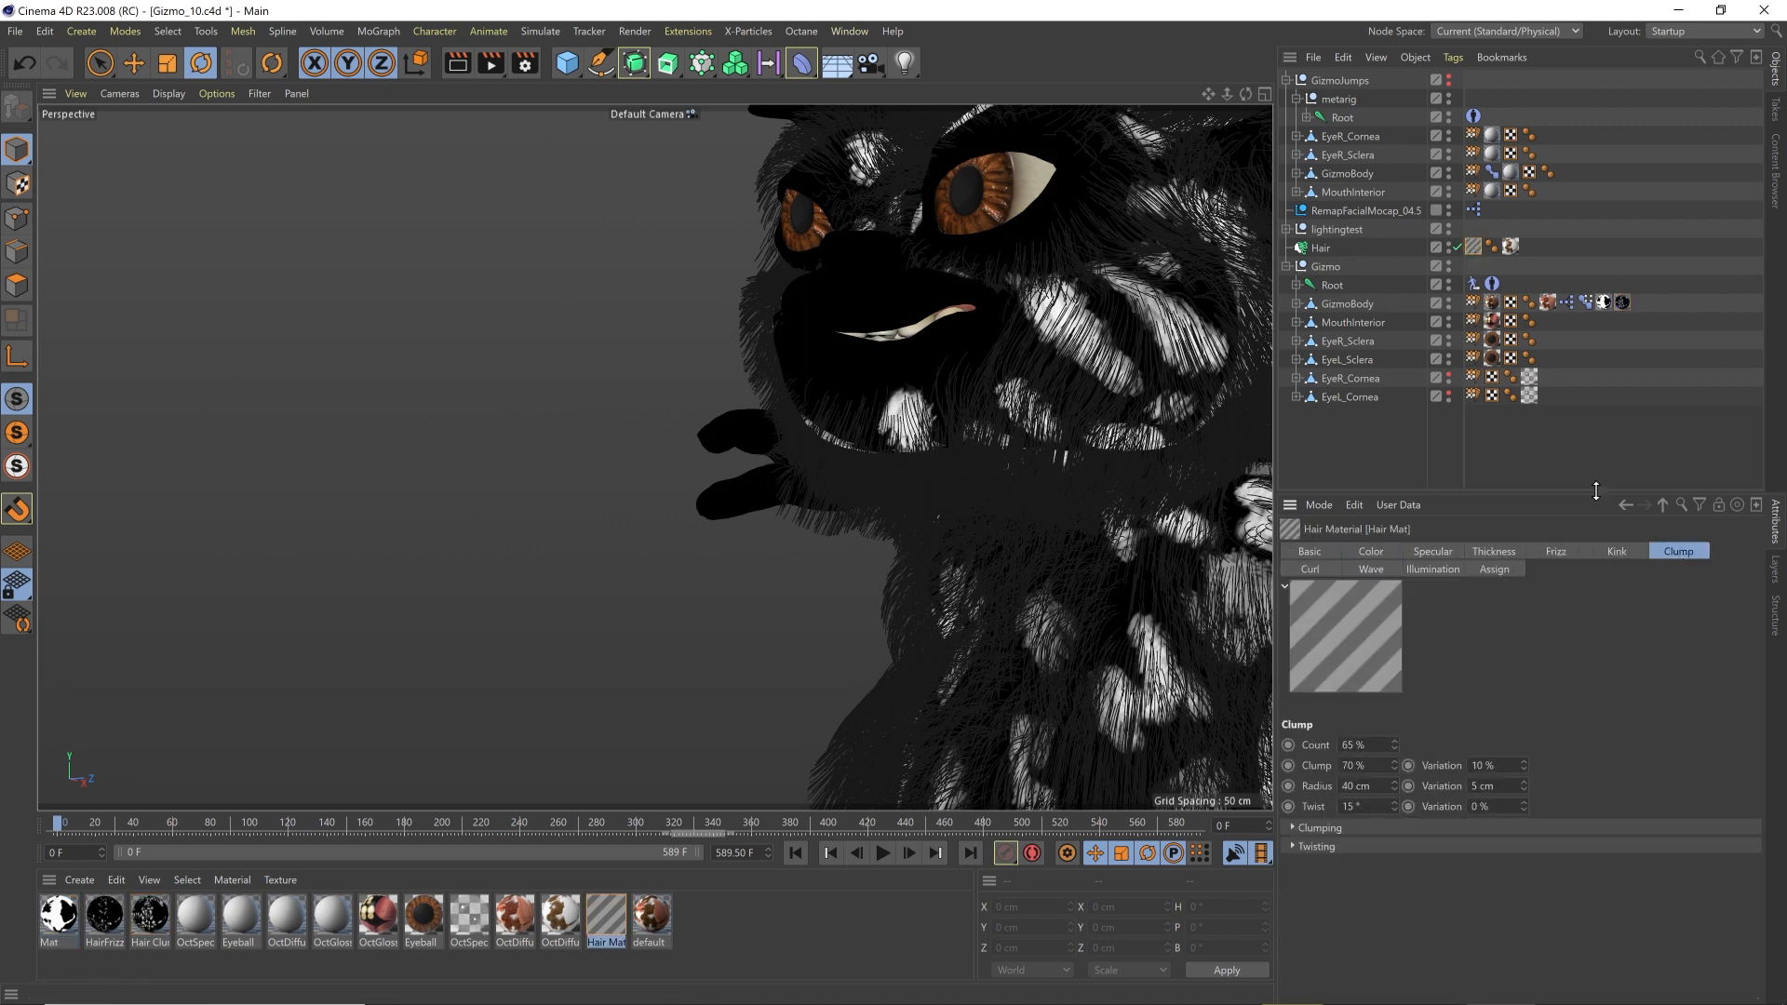
click(1294, 828)
scroll(1651, 671, down, 3)
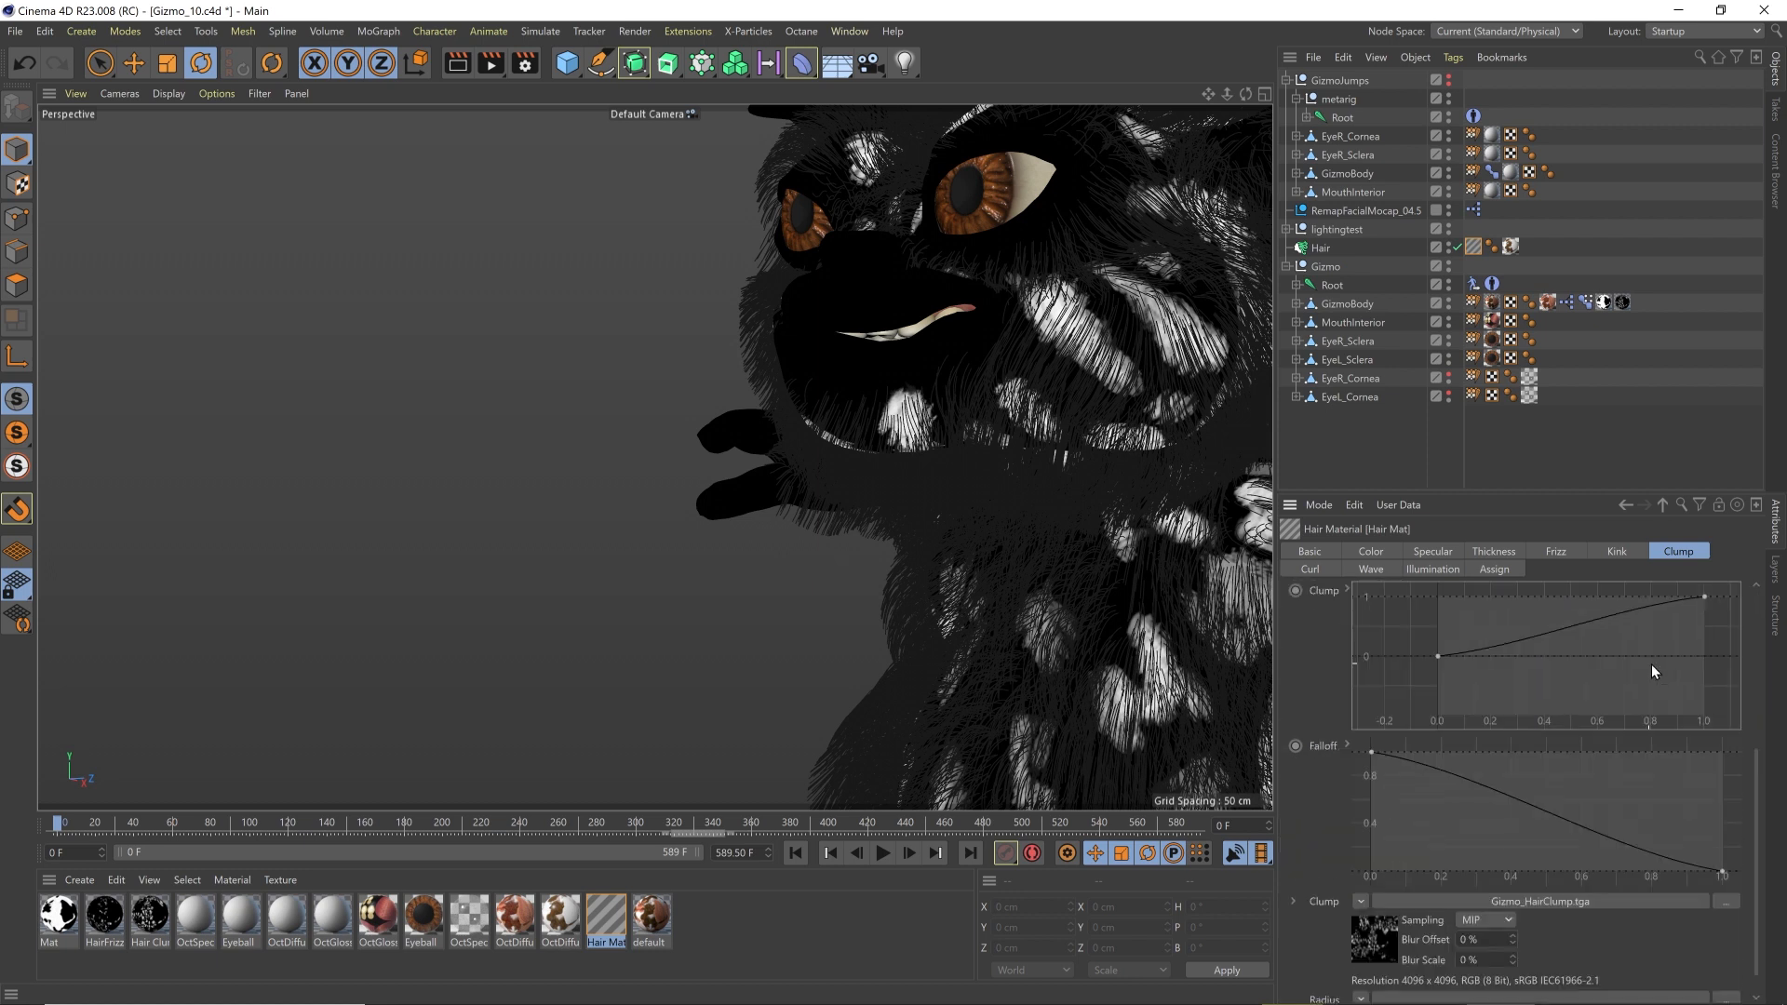
Step: Disable the Hair object and apply the HairFrizz material to GizmoBody
click(1459, 247)
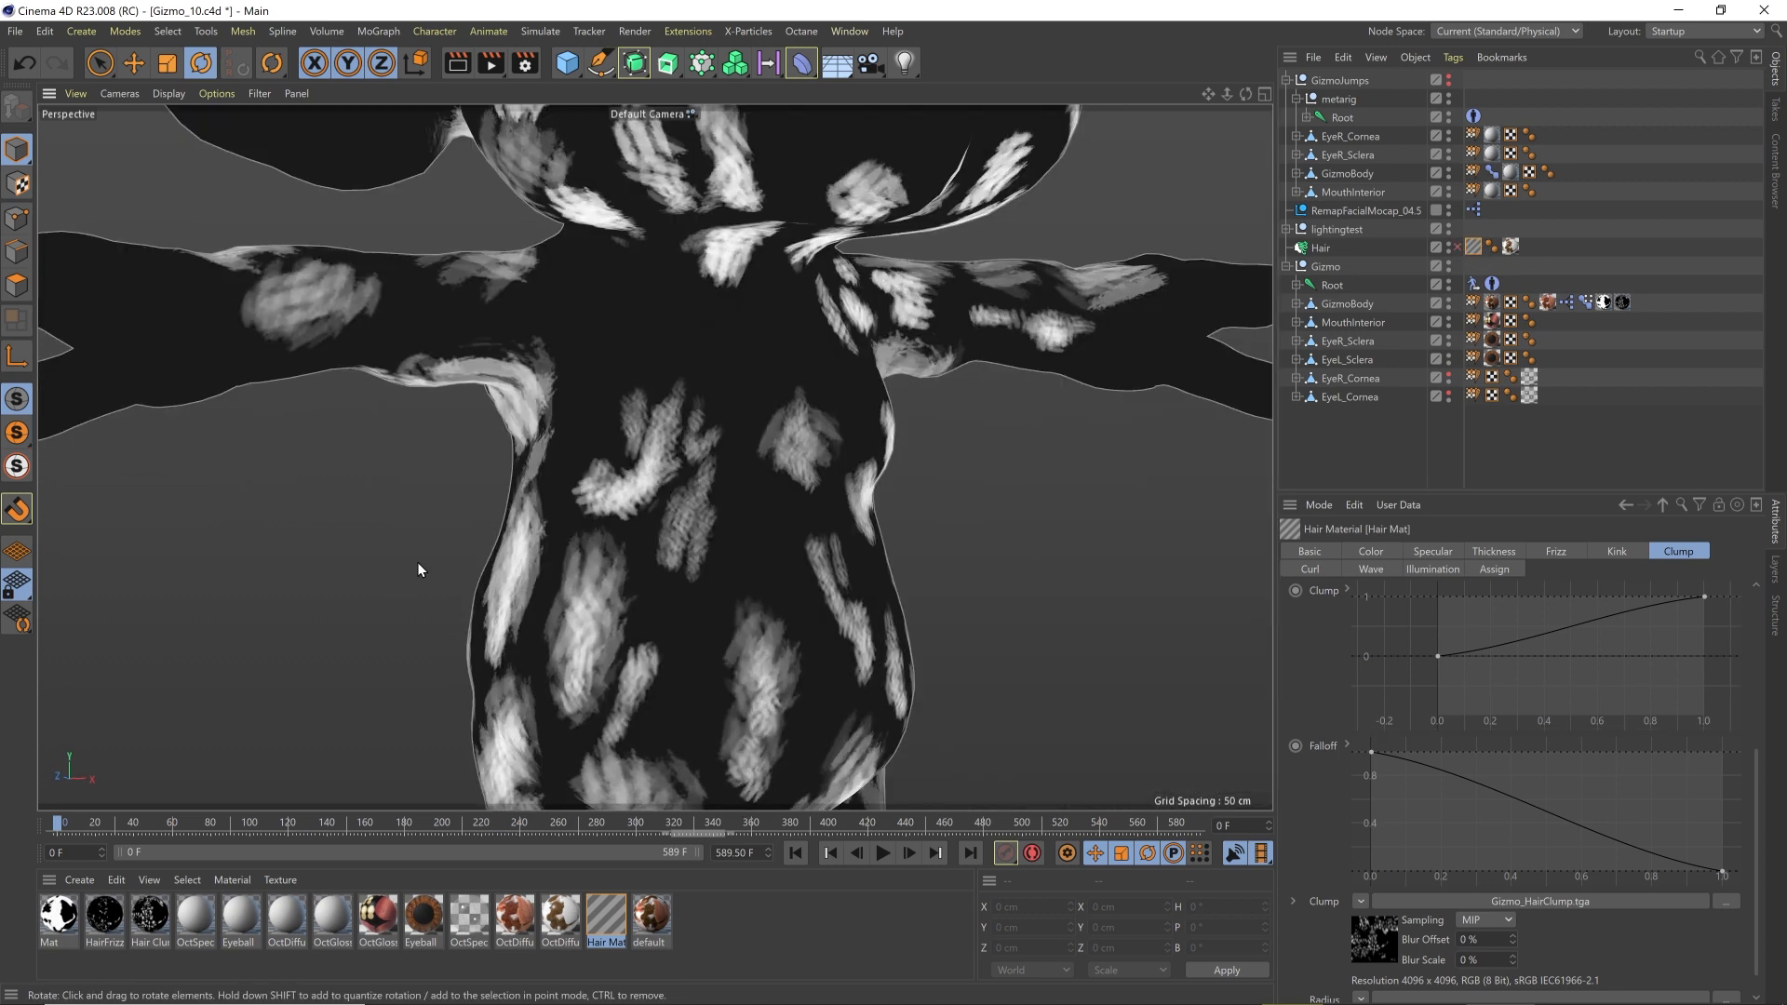
drag(102, 934, 1350, 305)
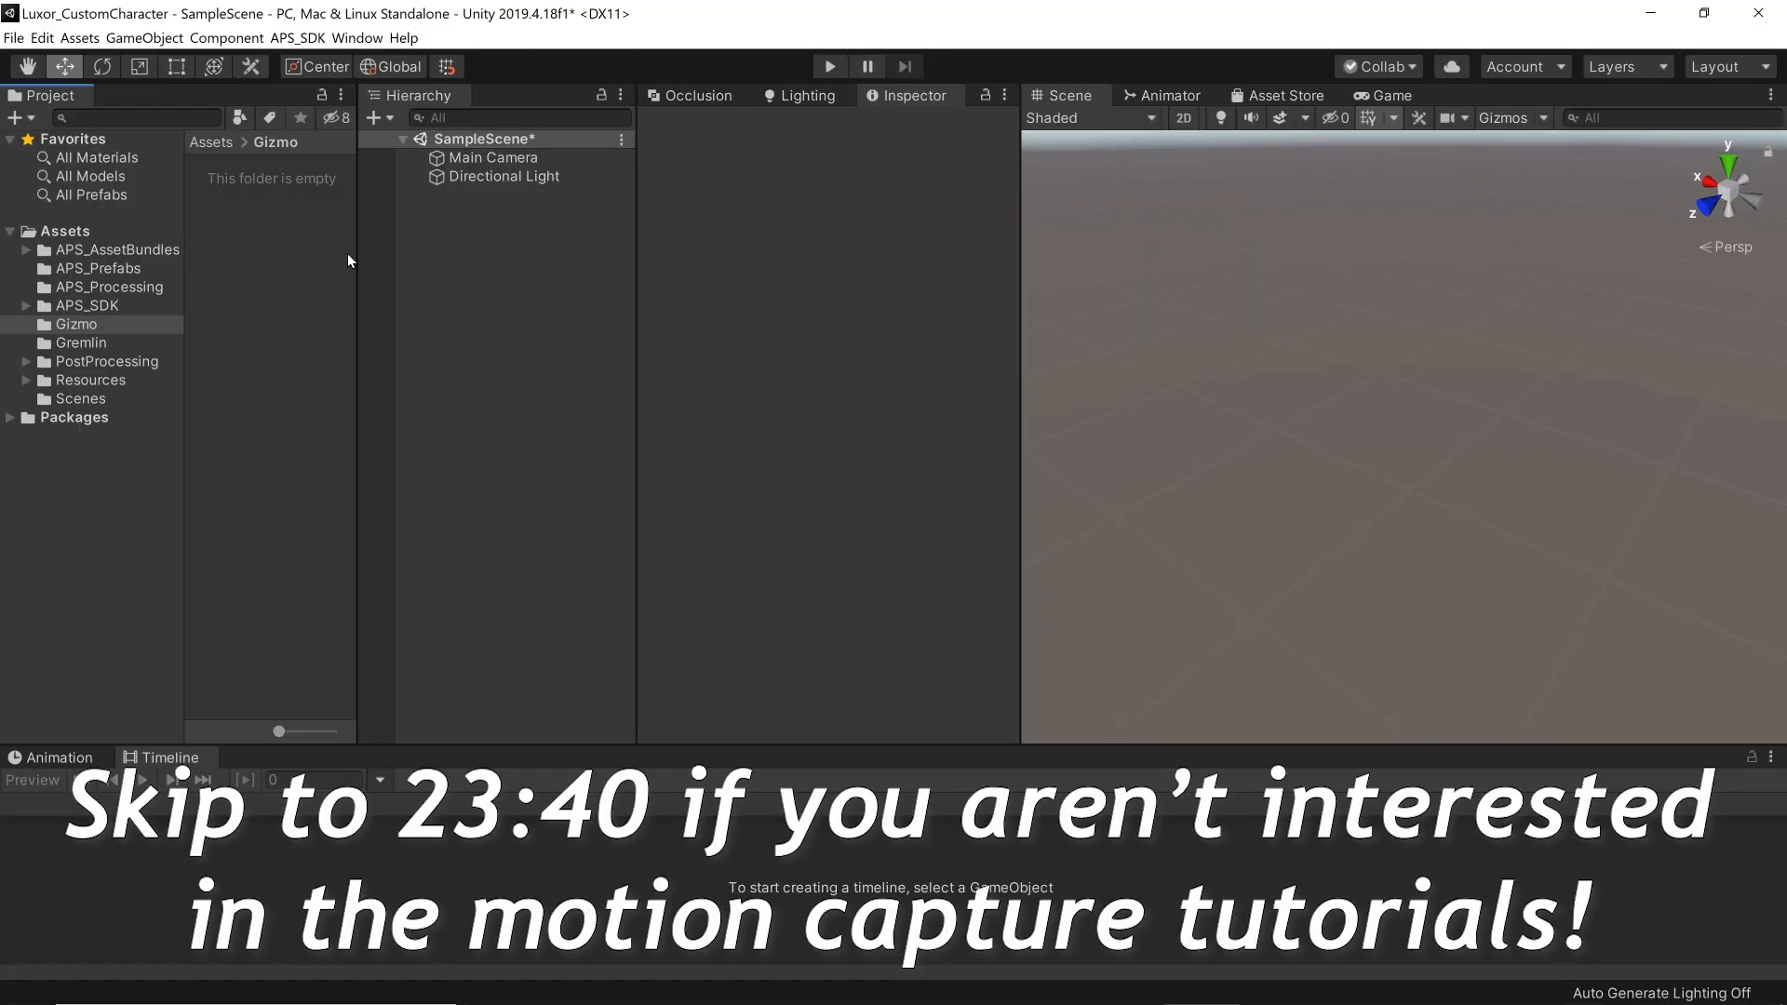
Step: In Unity, import the custom package APS_SDK.unitypackage into the project
click(297, 37)
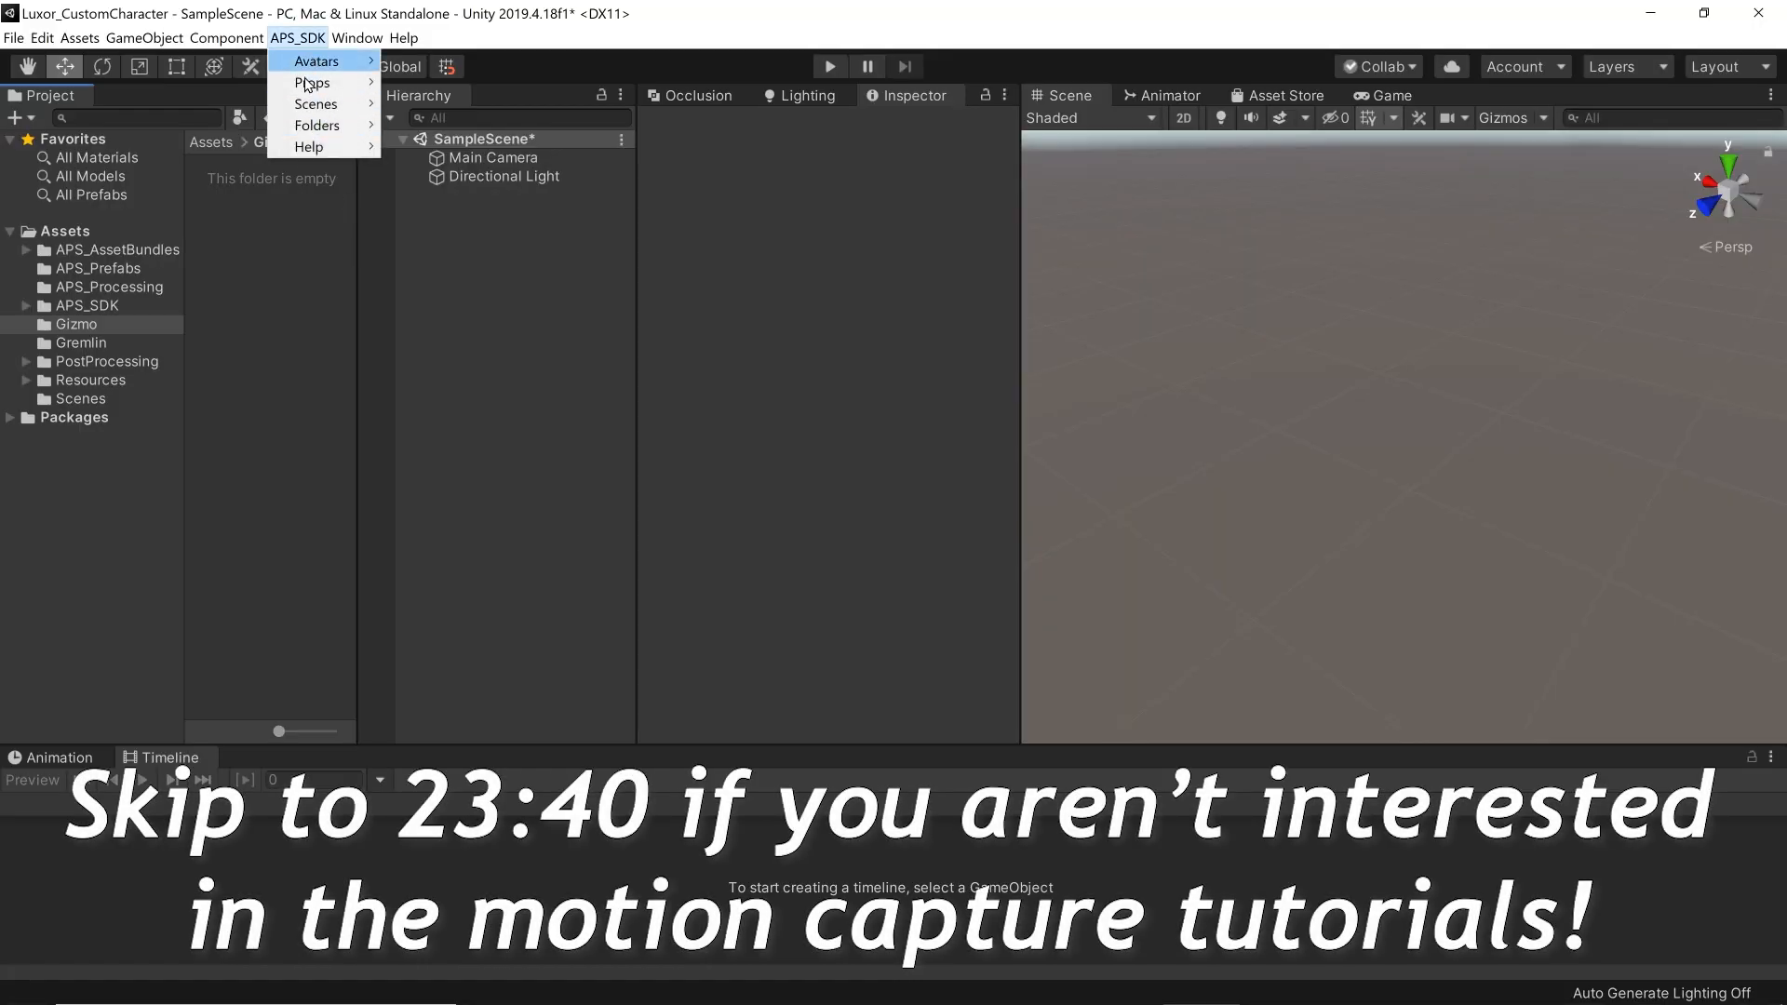
mouse_move(67, 35)
mouse_move(172, 266)
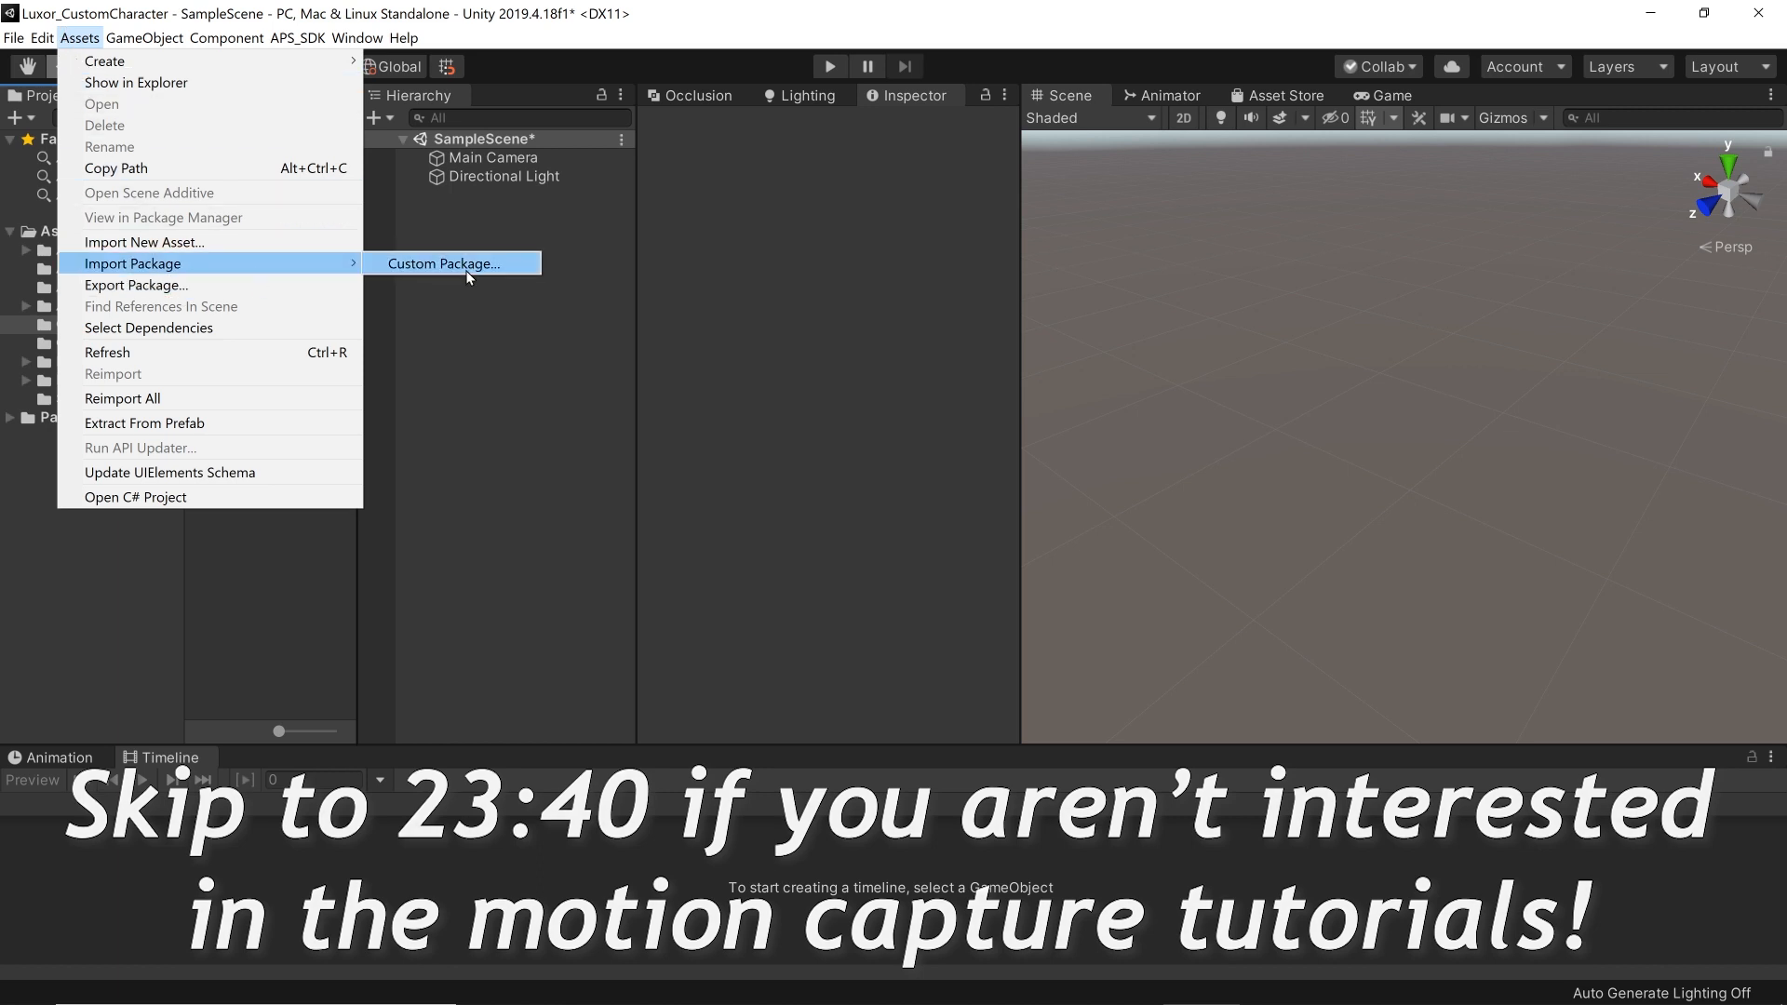
click(465, 267)
click(382, 218)
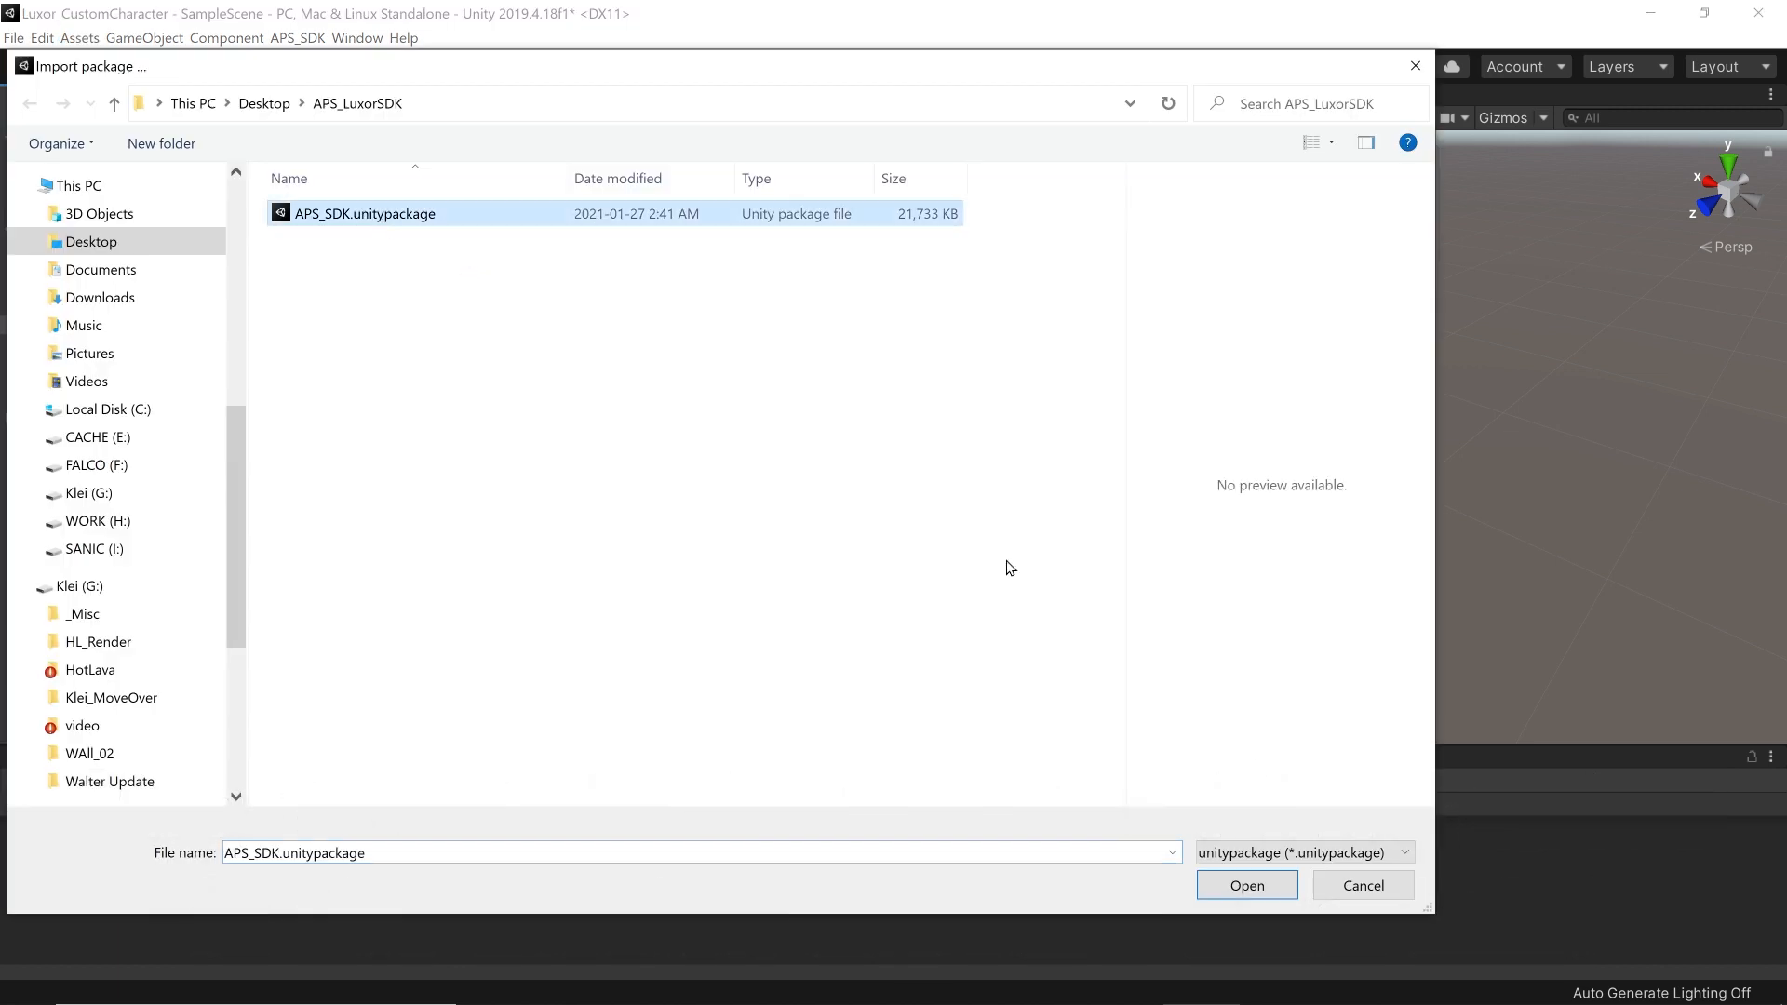
click(1247, 887)
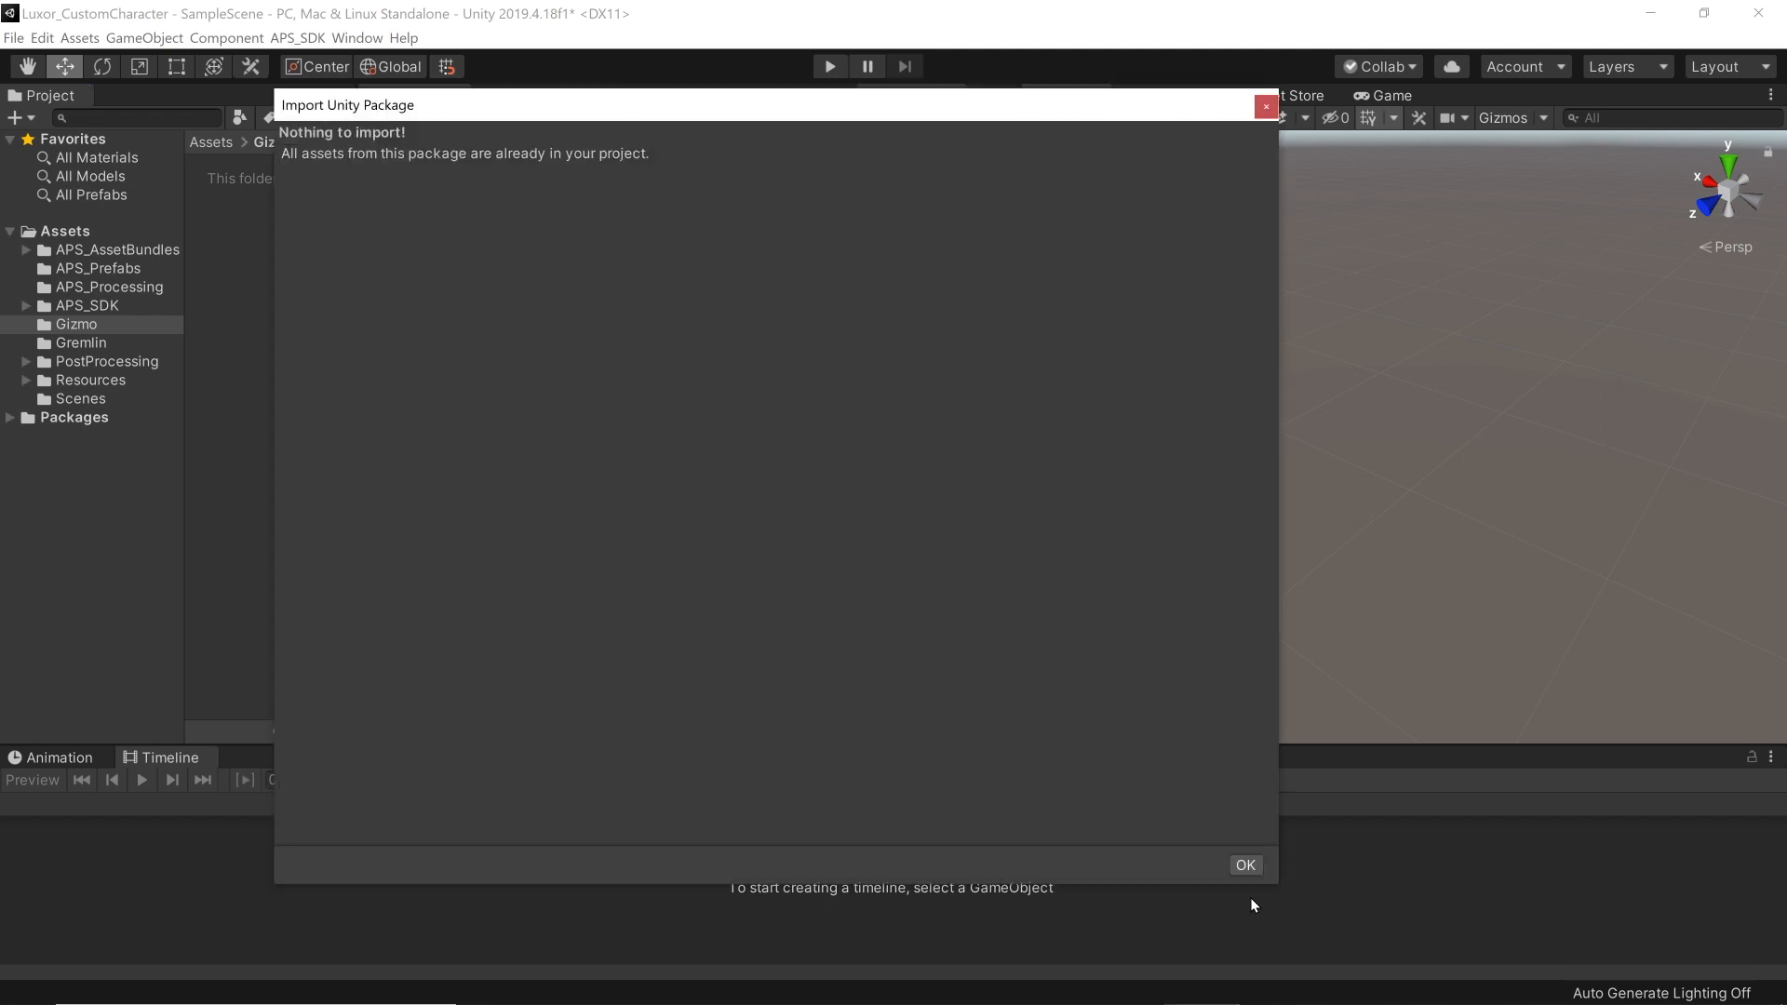
click(1246, 866)
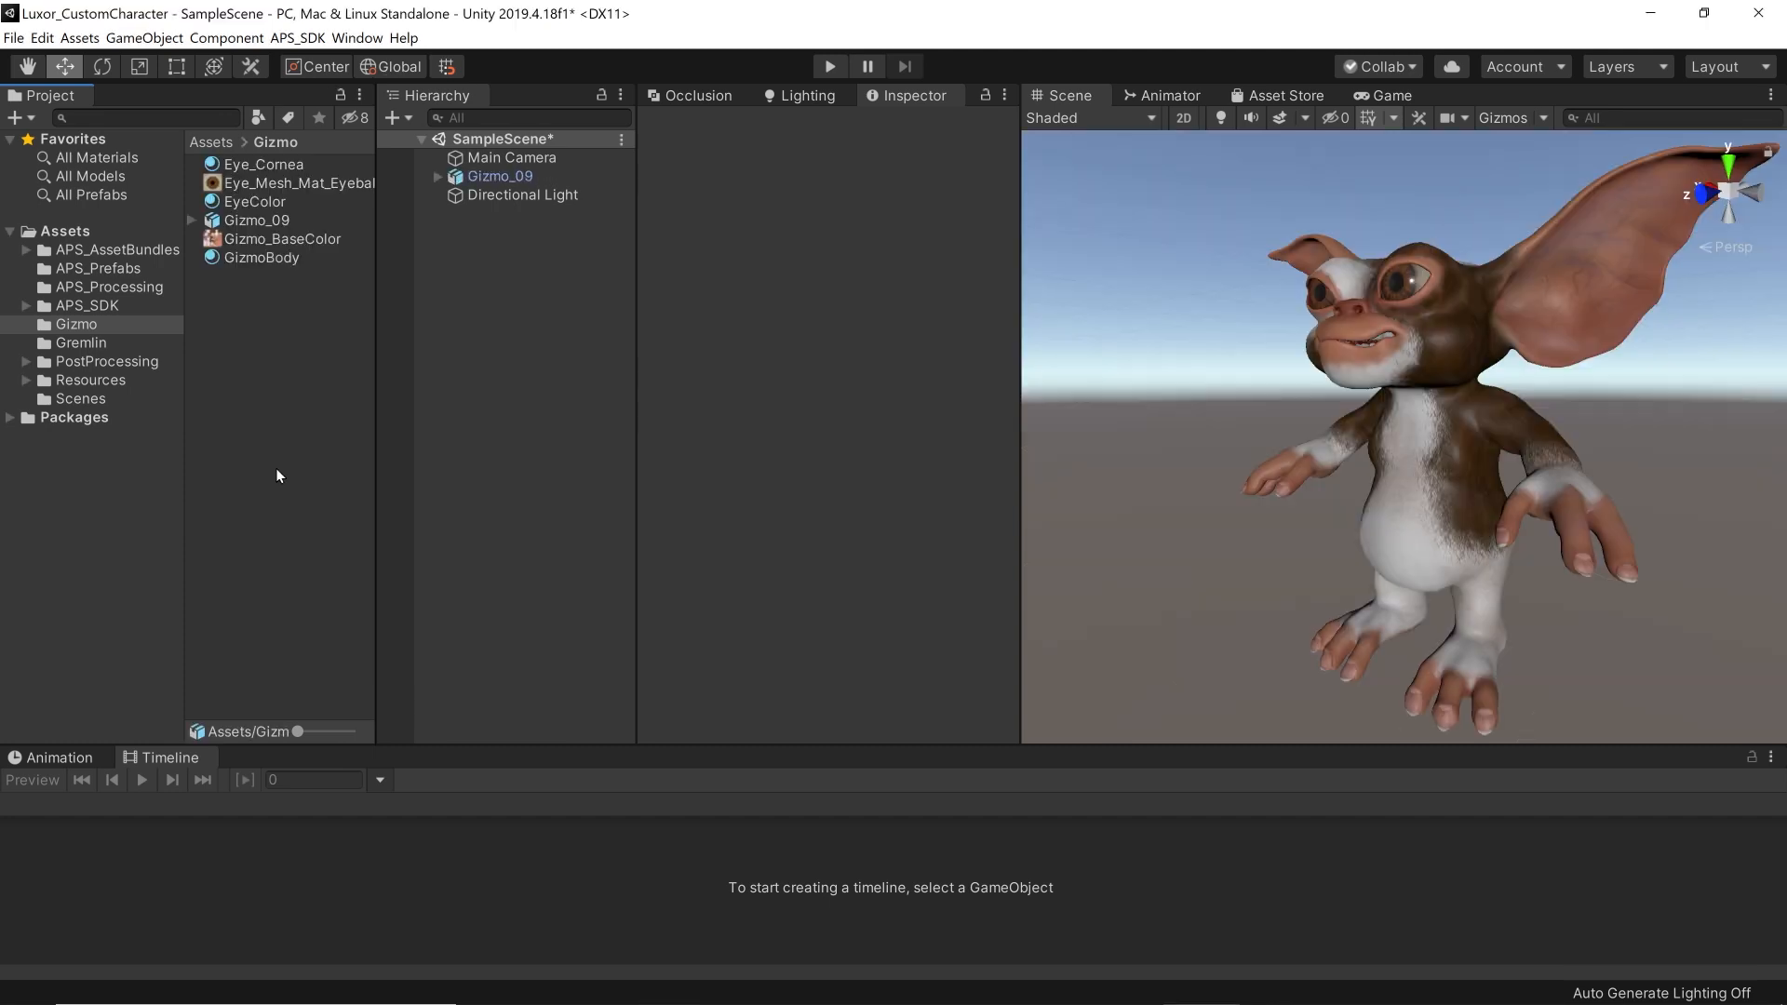
Step: Inspect the EyeColor material's settings and the Gizmo character from the front
click(253, 201)
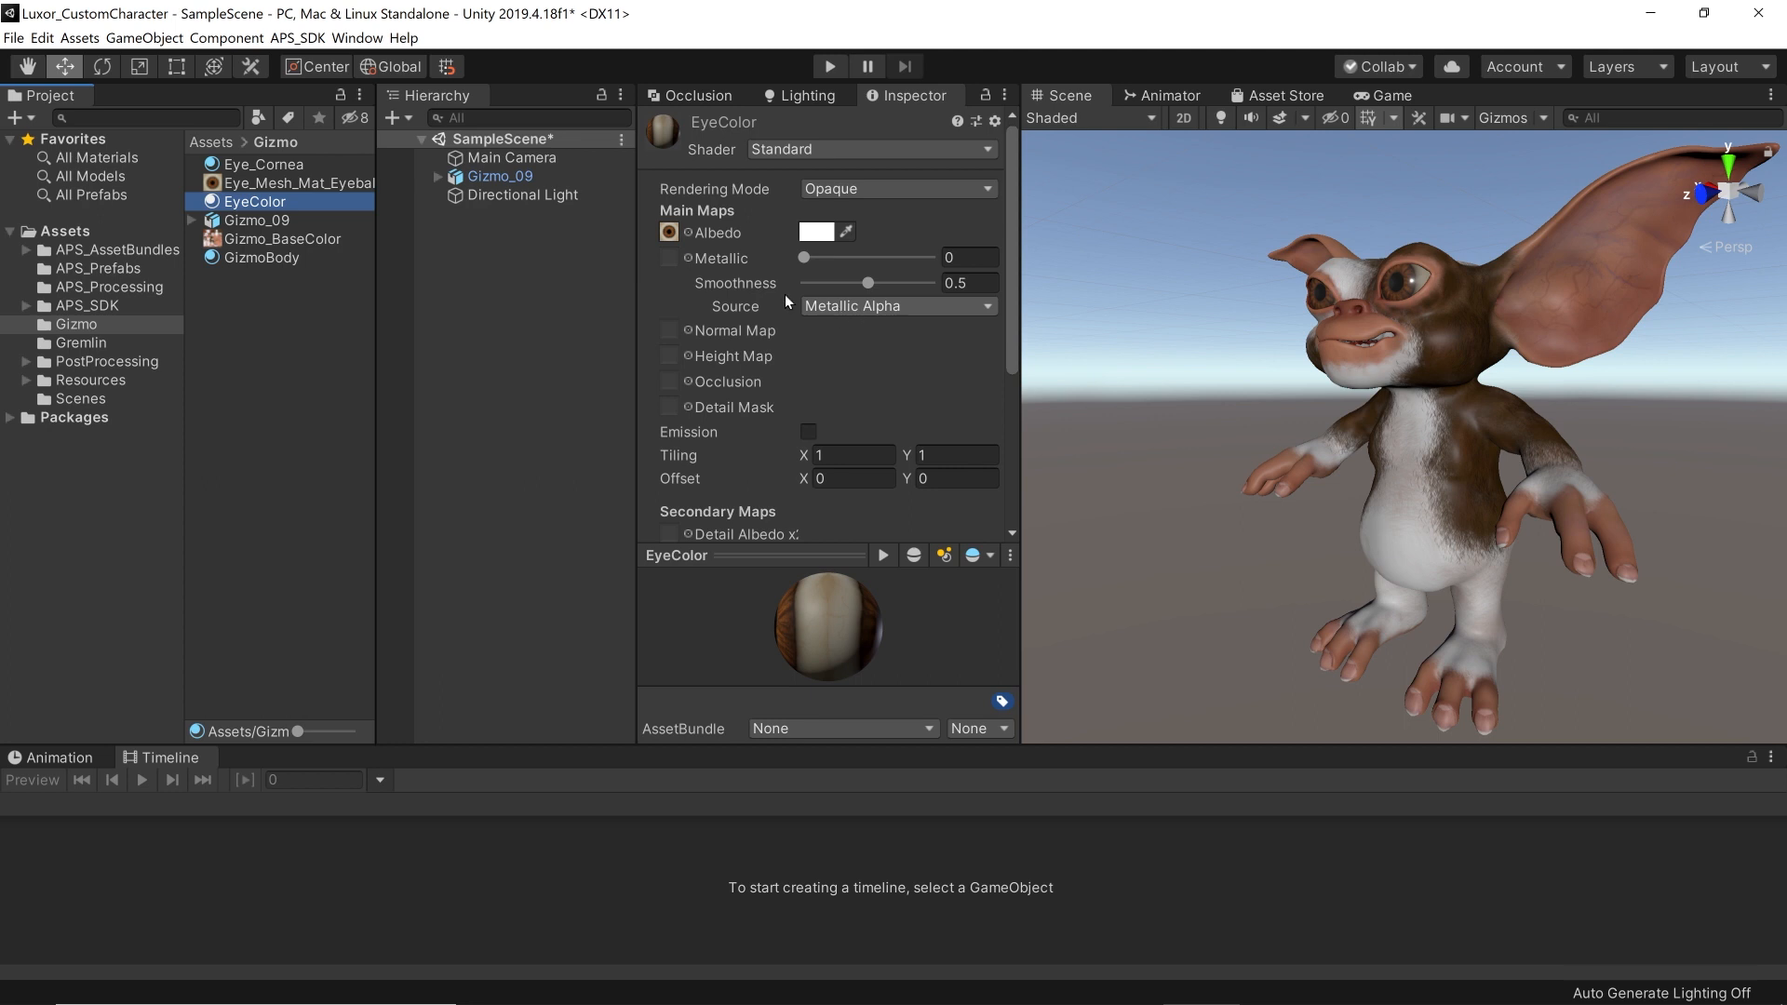
alt+drag(1517, 470, 1594, 510)
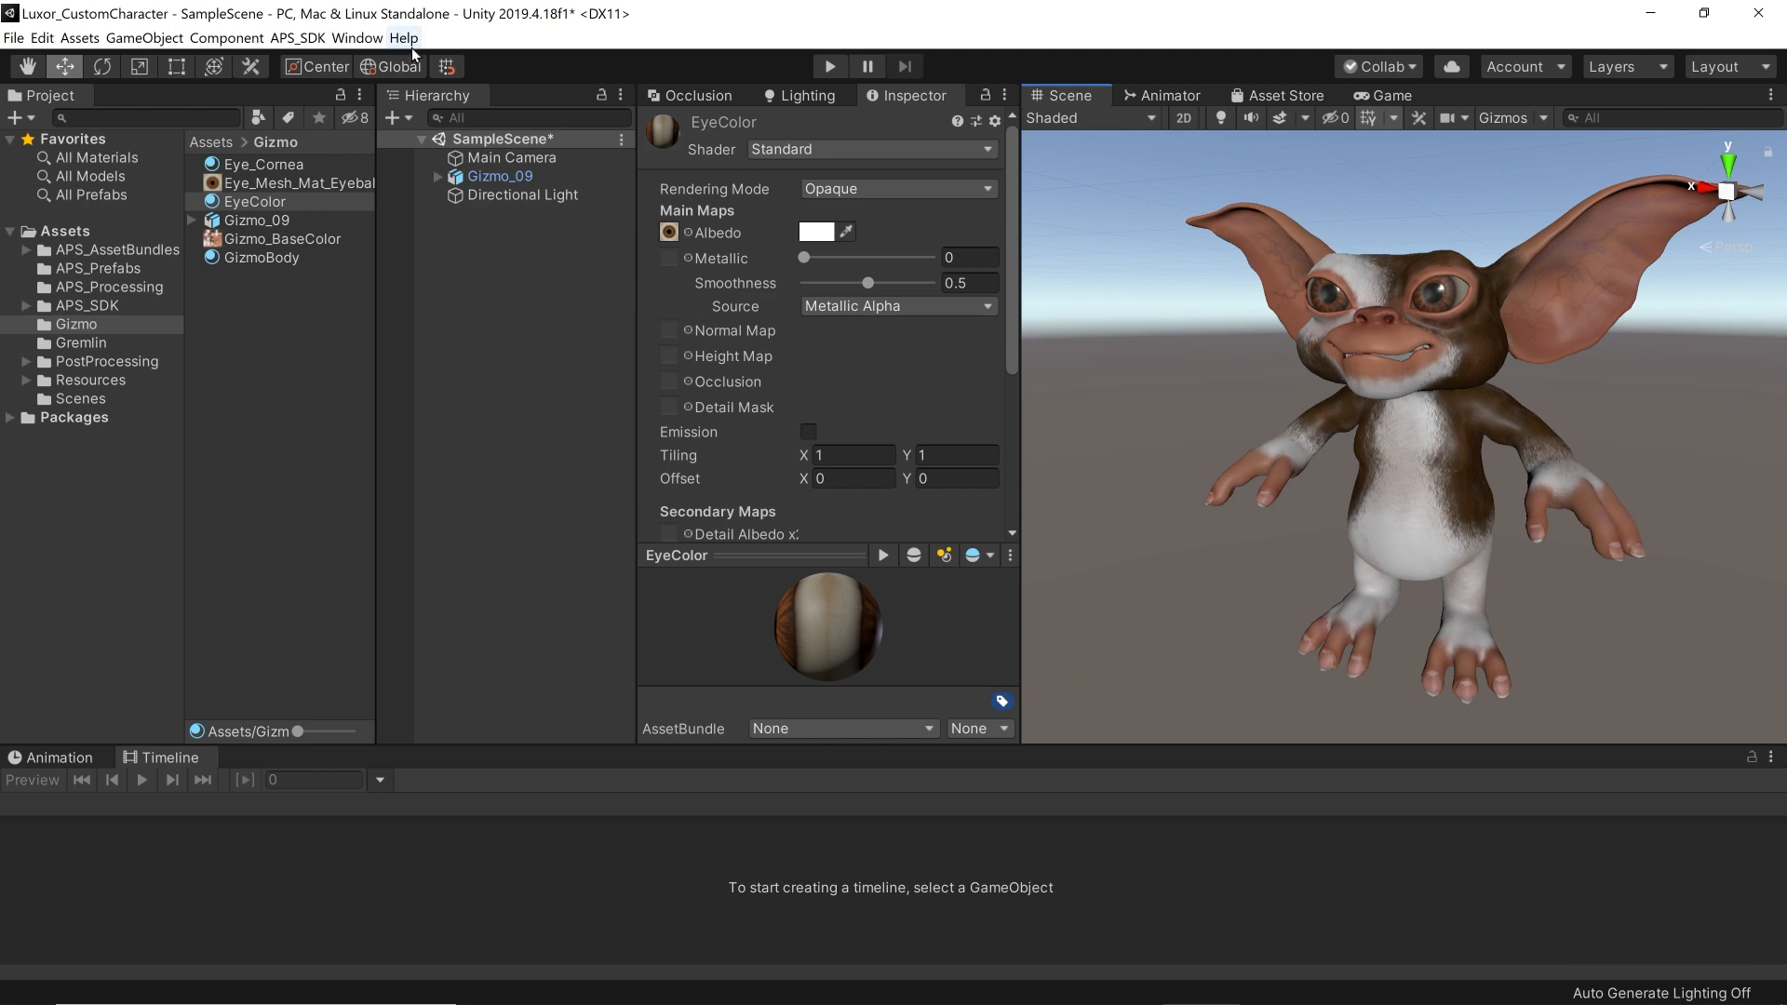
click(515, 332)
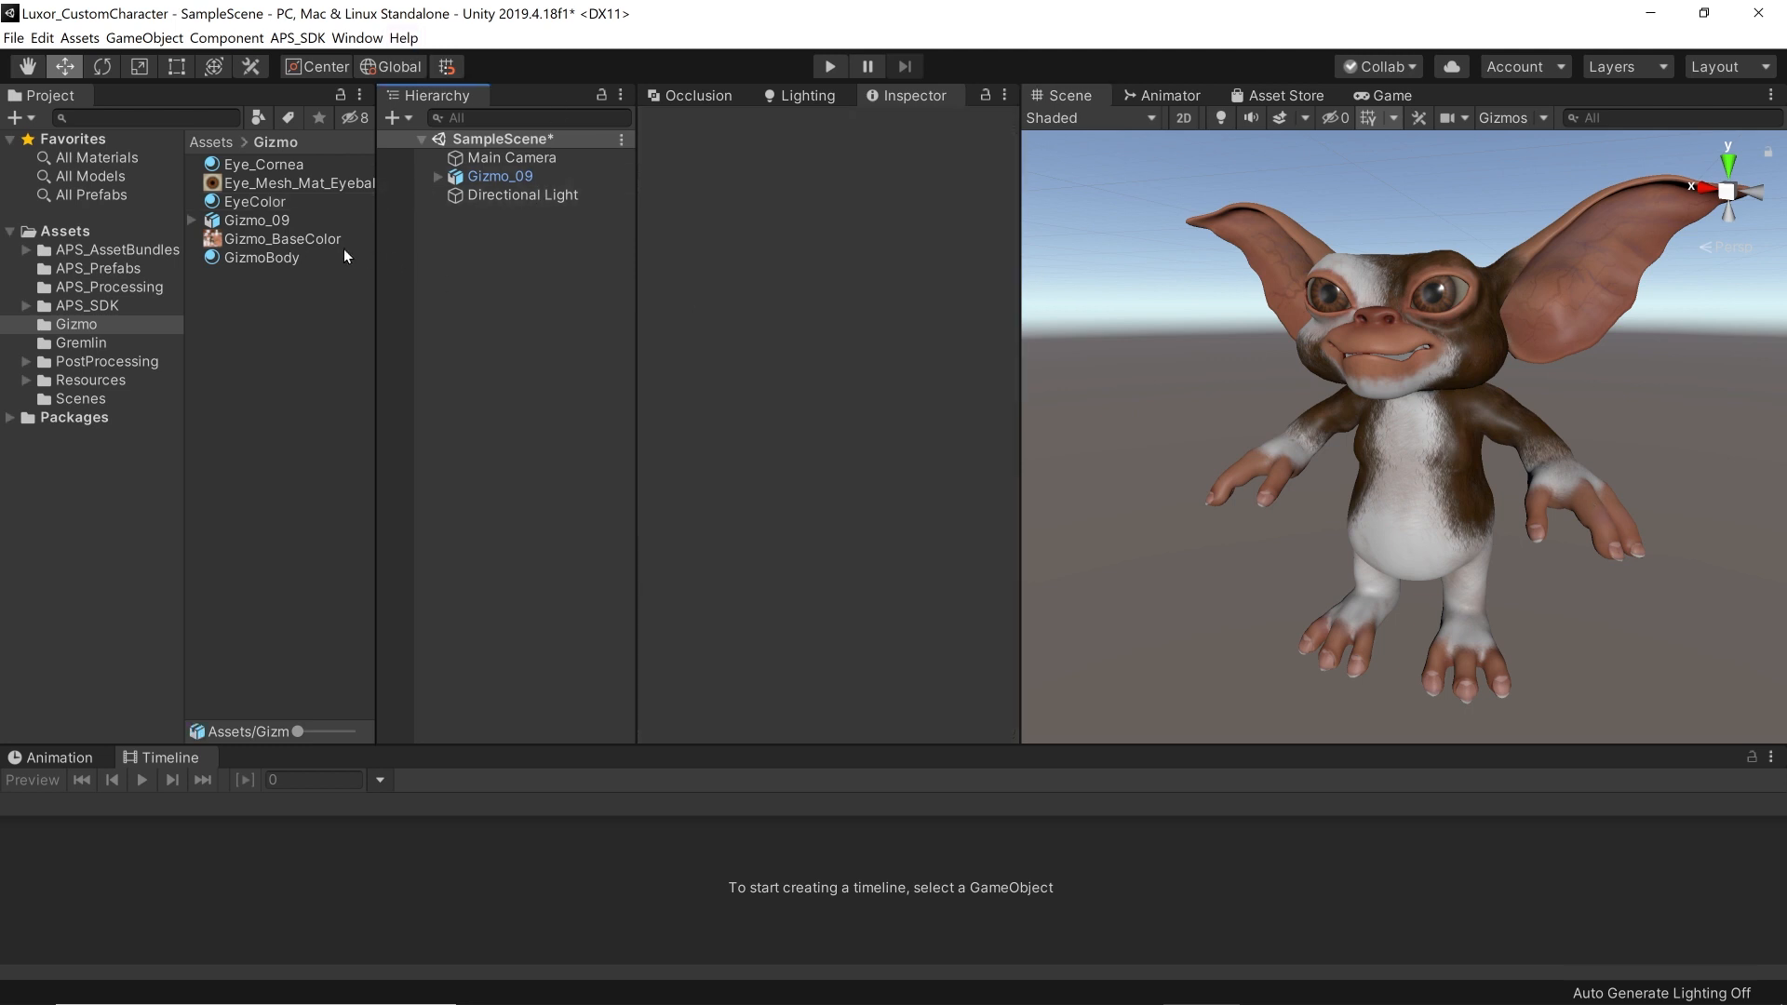
Step: Set the Gizmo_09 model's rig animation type to Humanoid and apply the import settings
click(275, 220)
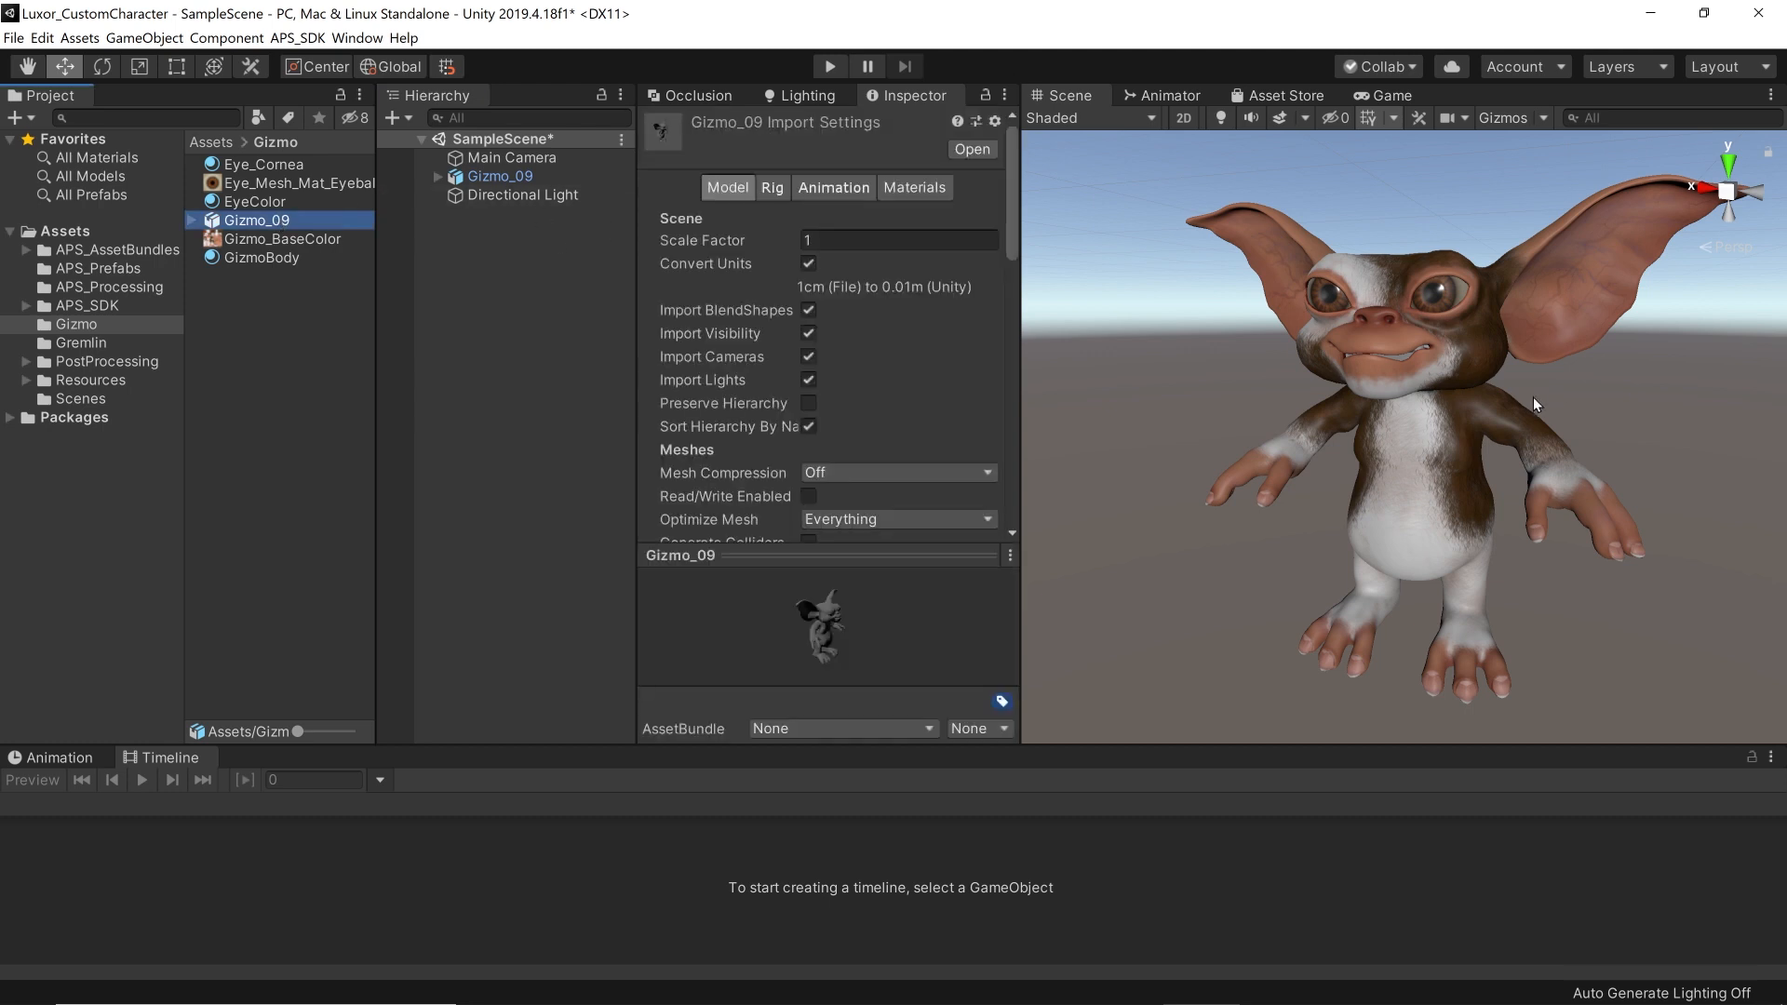
click(1417, 462)
click(258, 223)
click(780, 187)
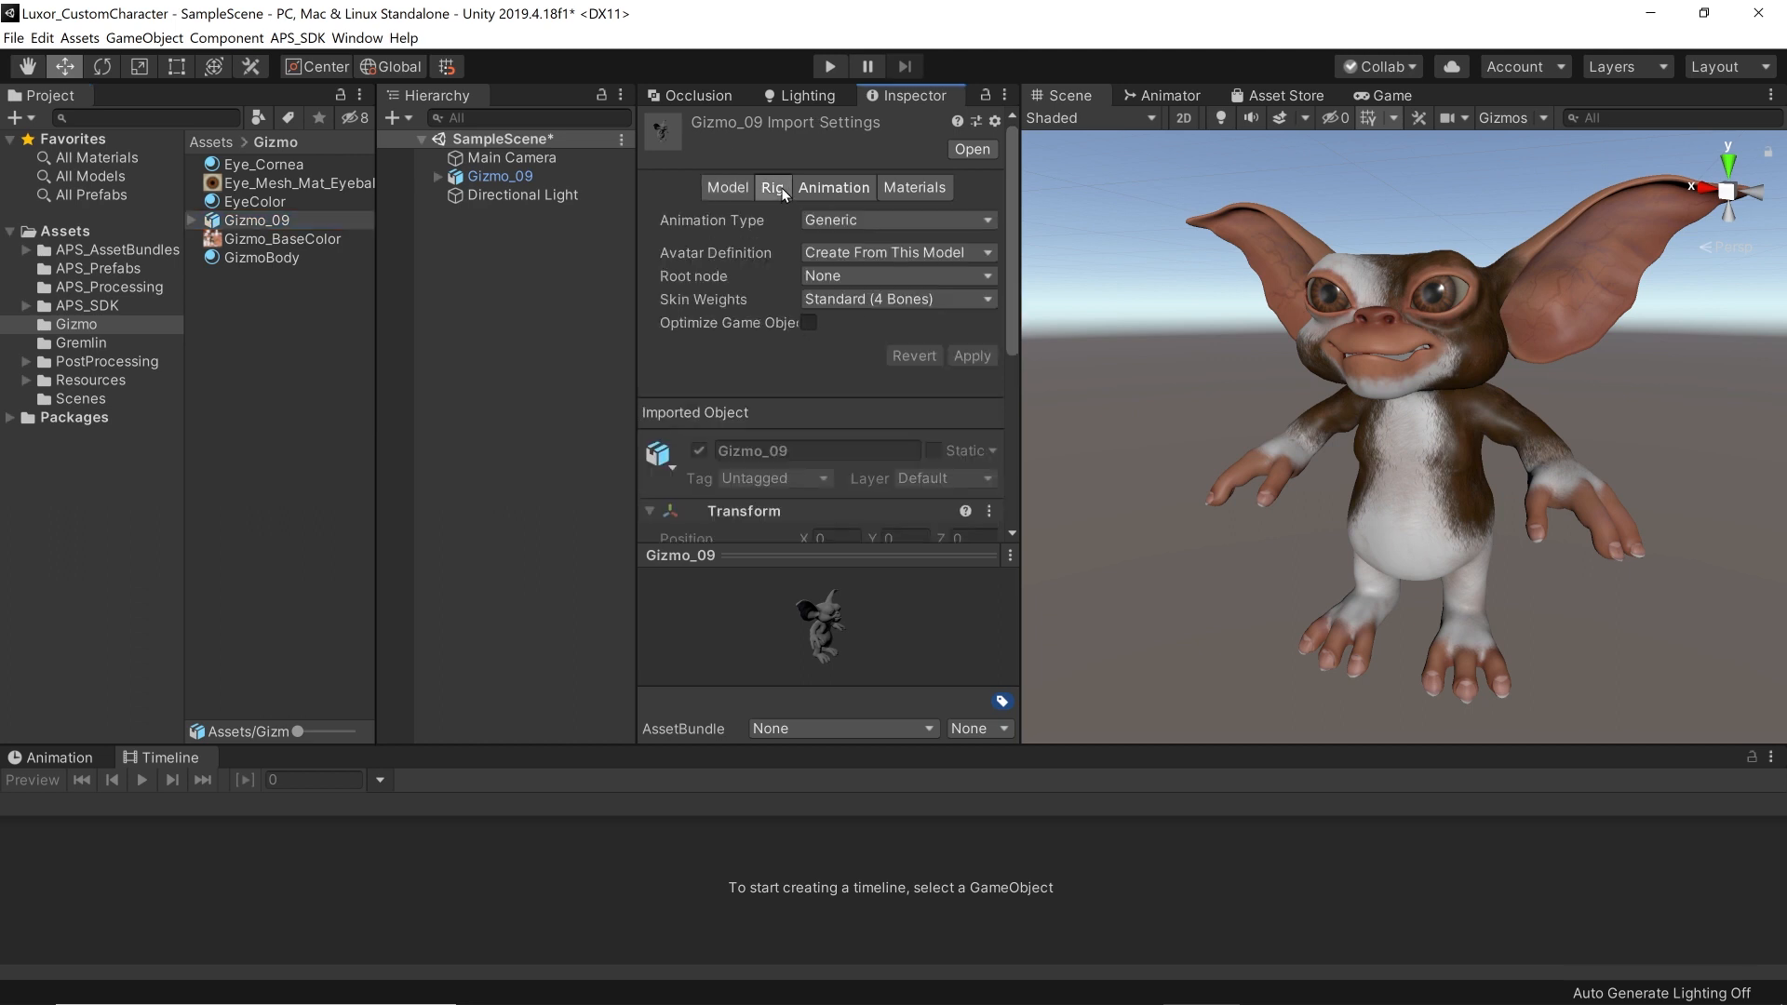
click(872, 221)
click(890, 309)
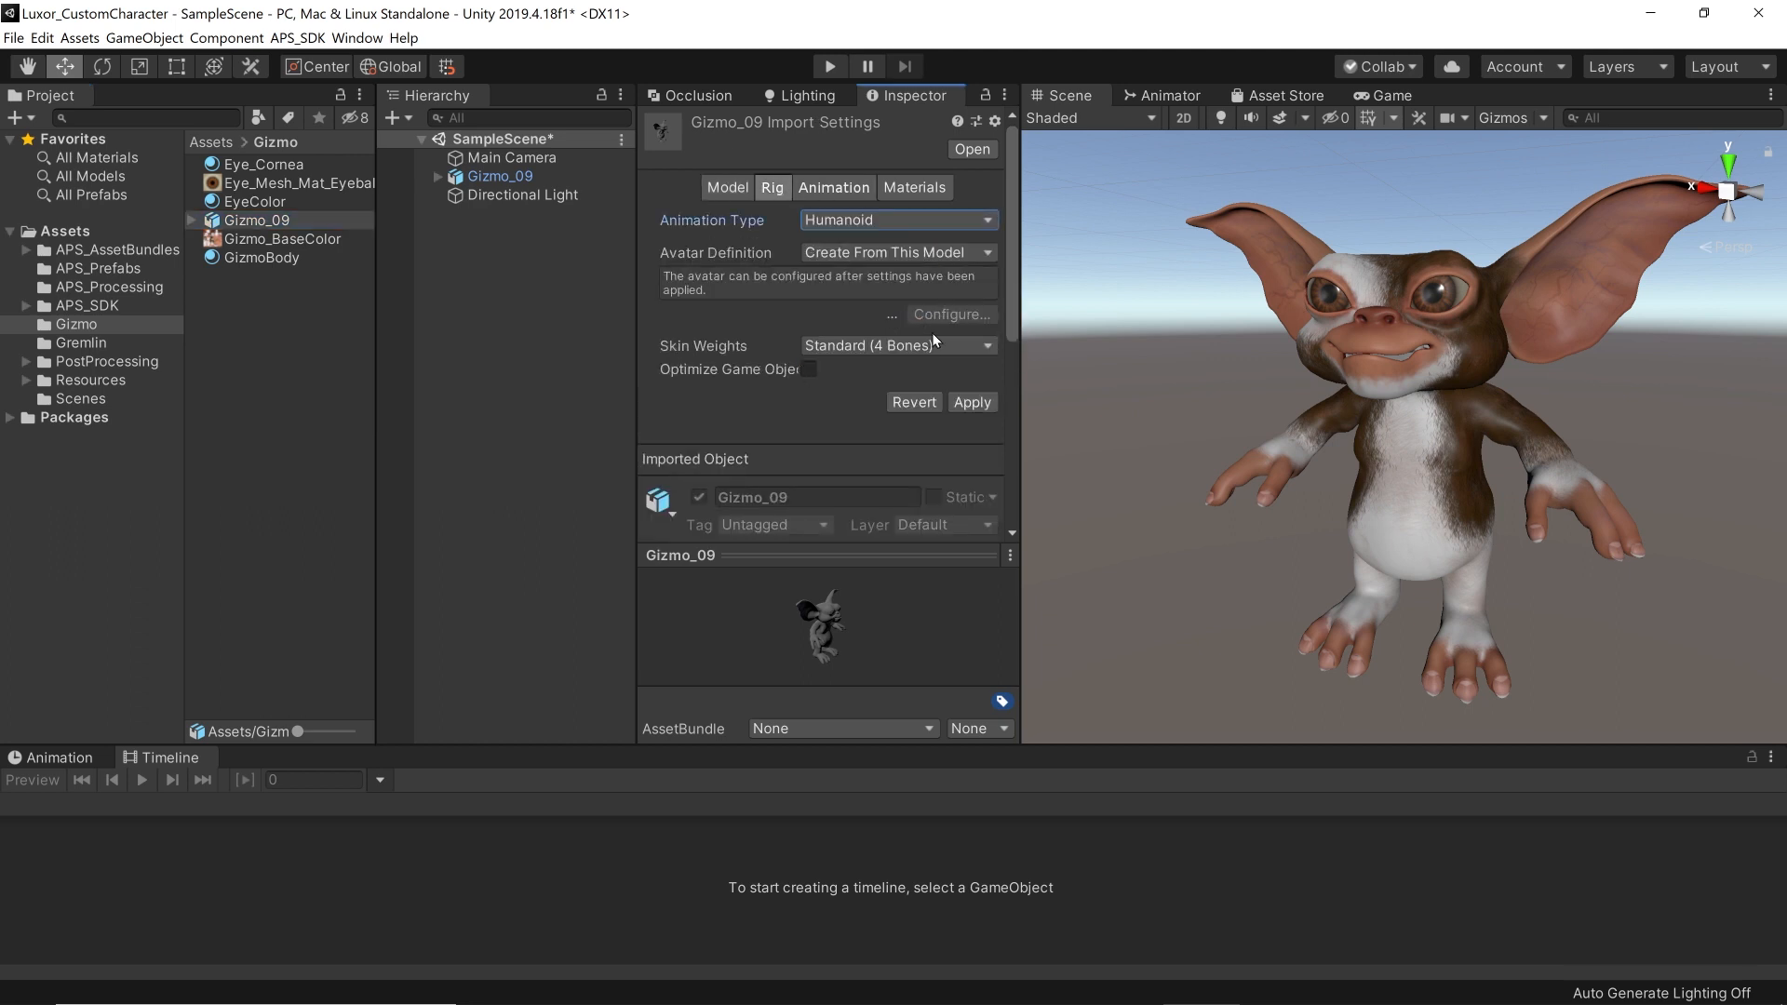
click(991, 403)
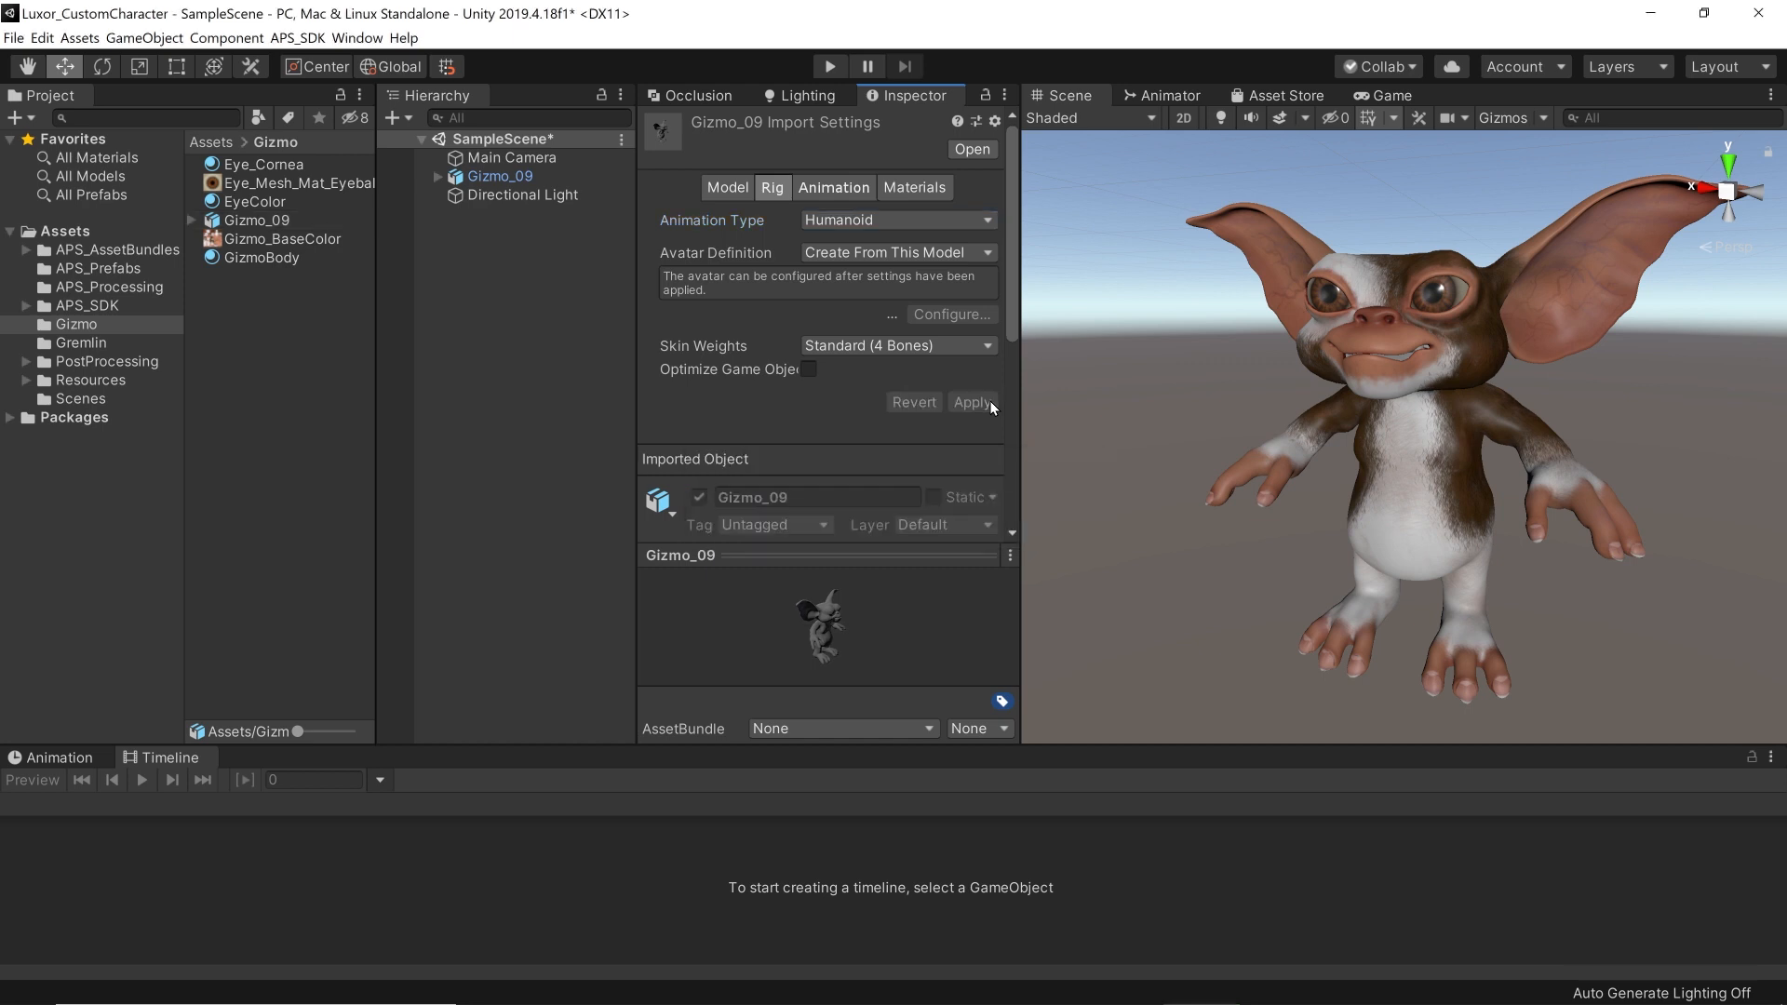
Step: Open the Gizmo_09 avatar configuration and check the body bone mapping for the hips, spine, arms and legs
click(952, 314)
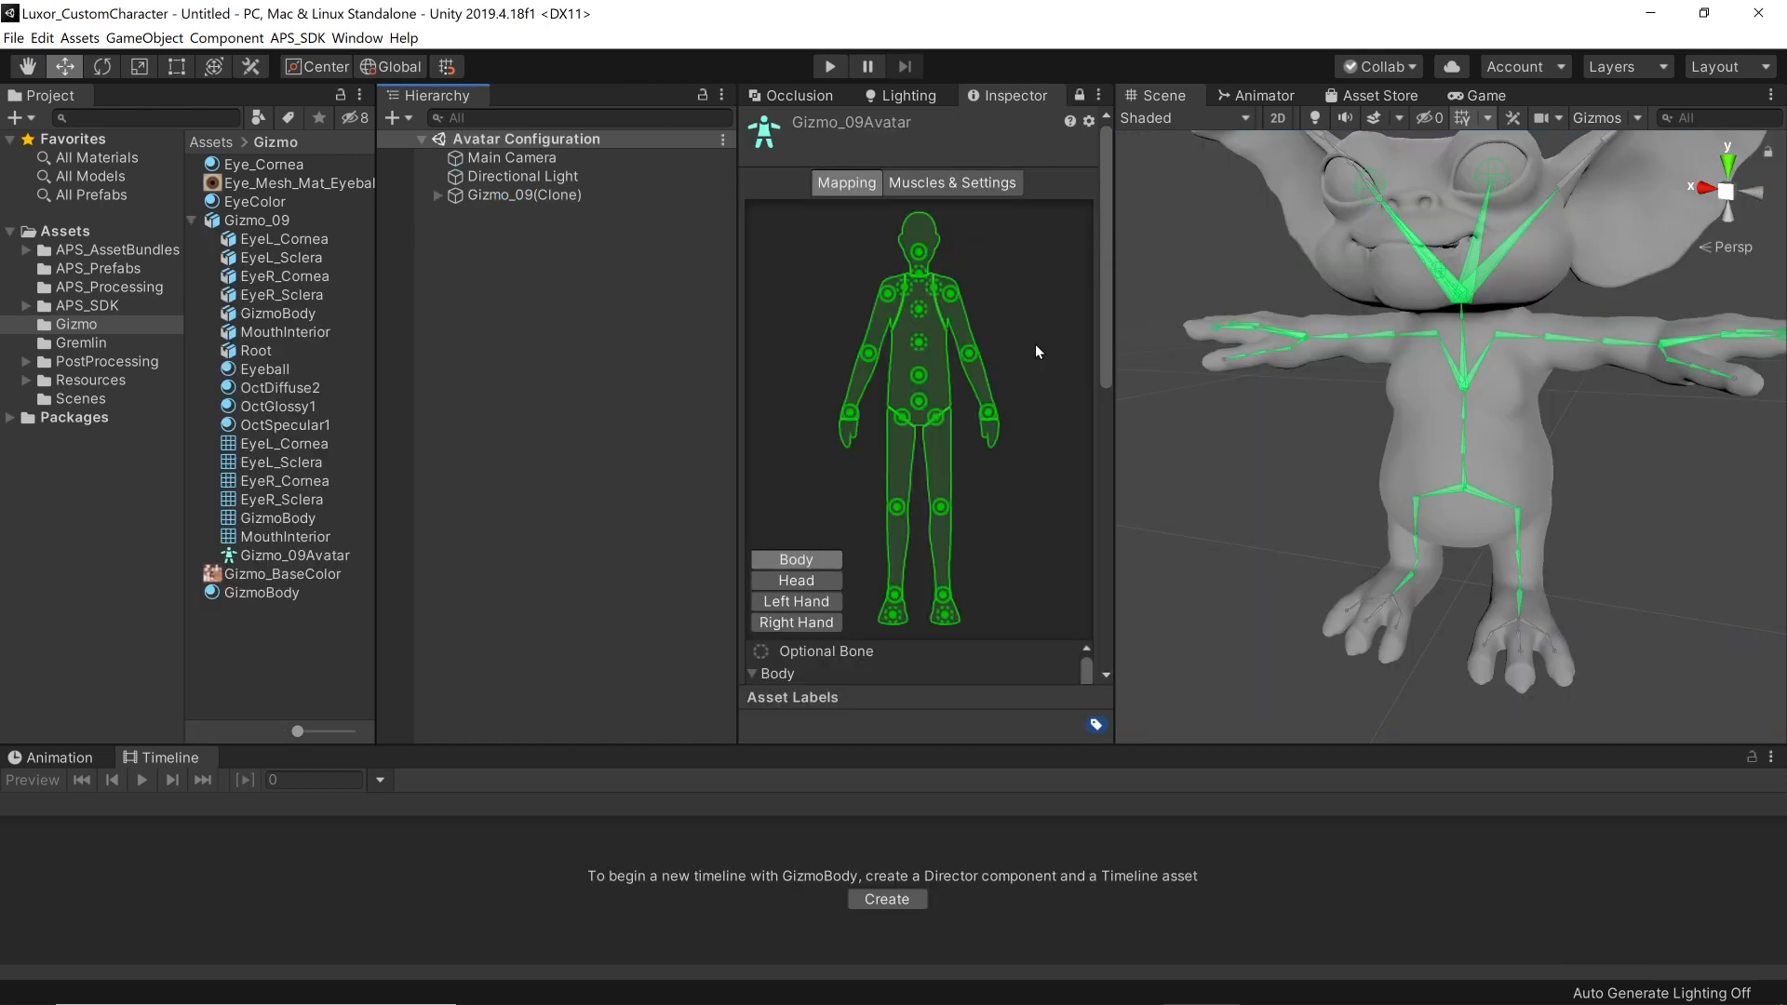
drag(1110, 289, 1115, 535)
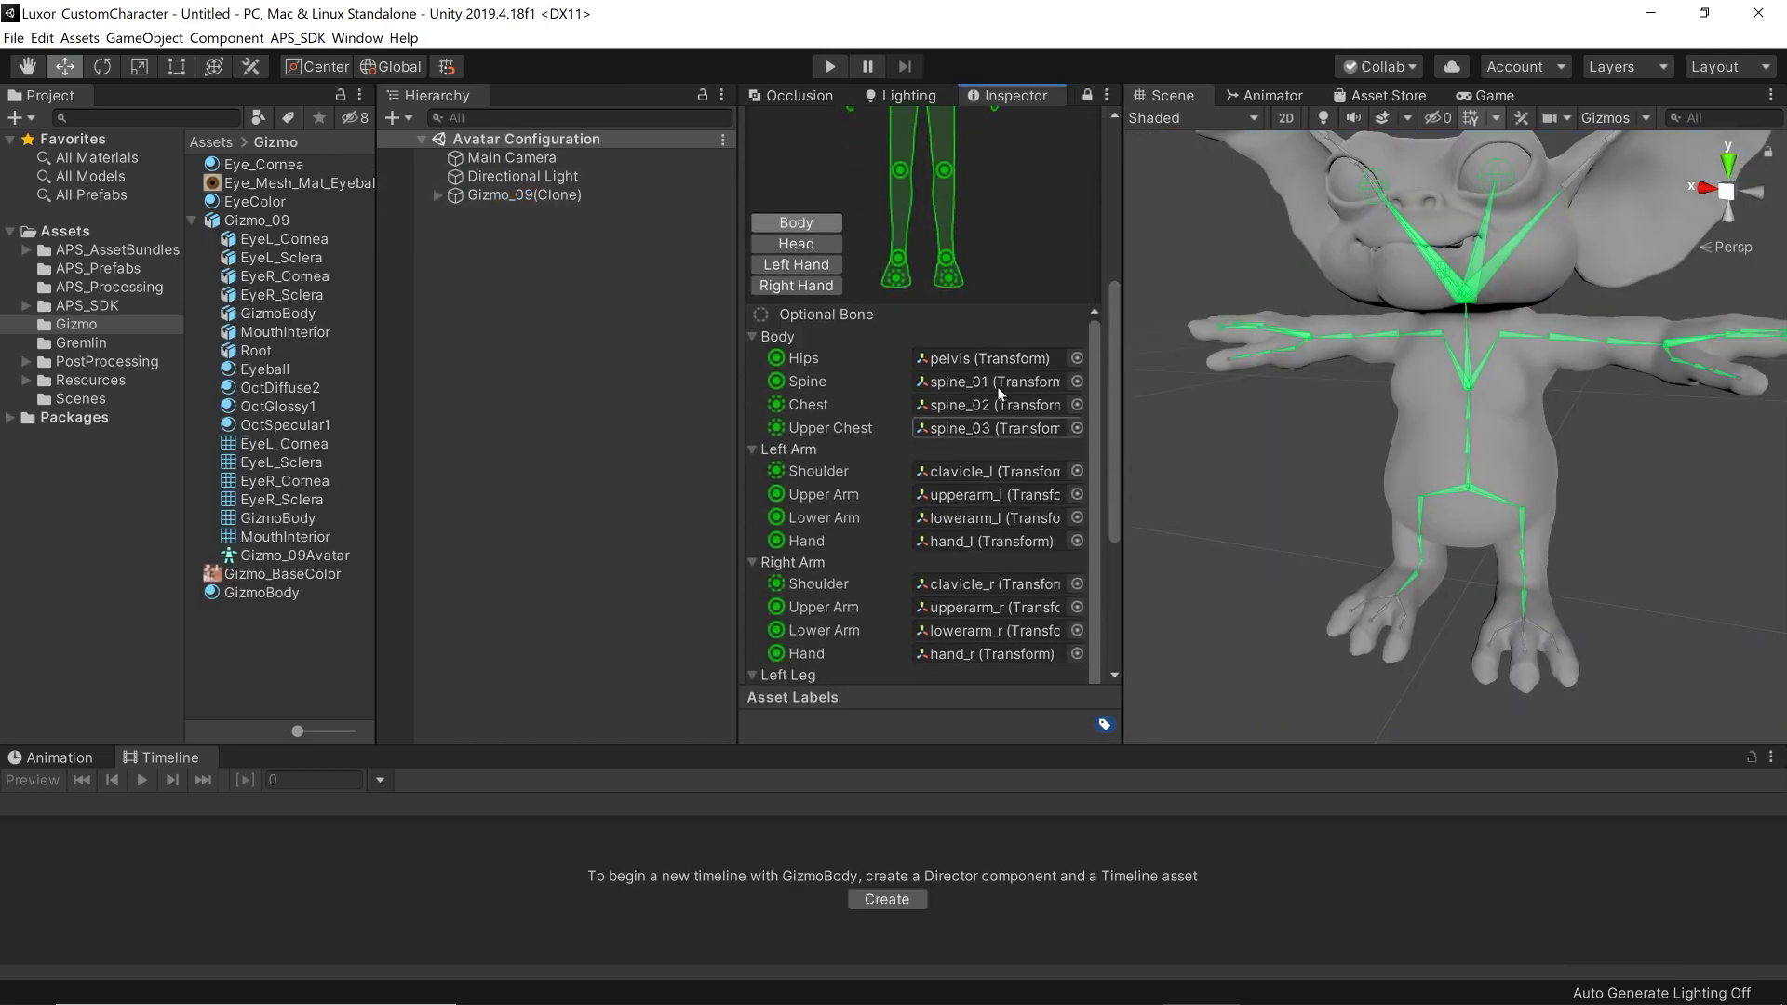
click(804, 359)
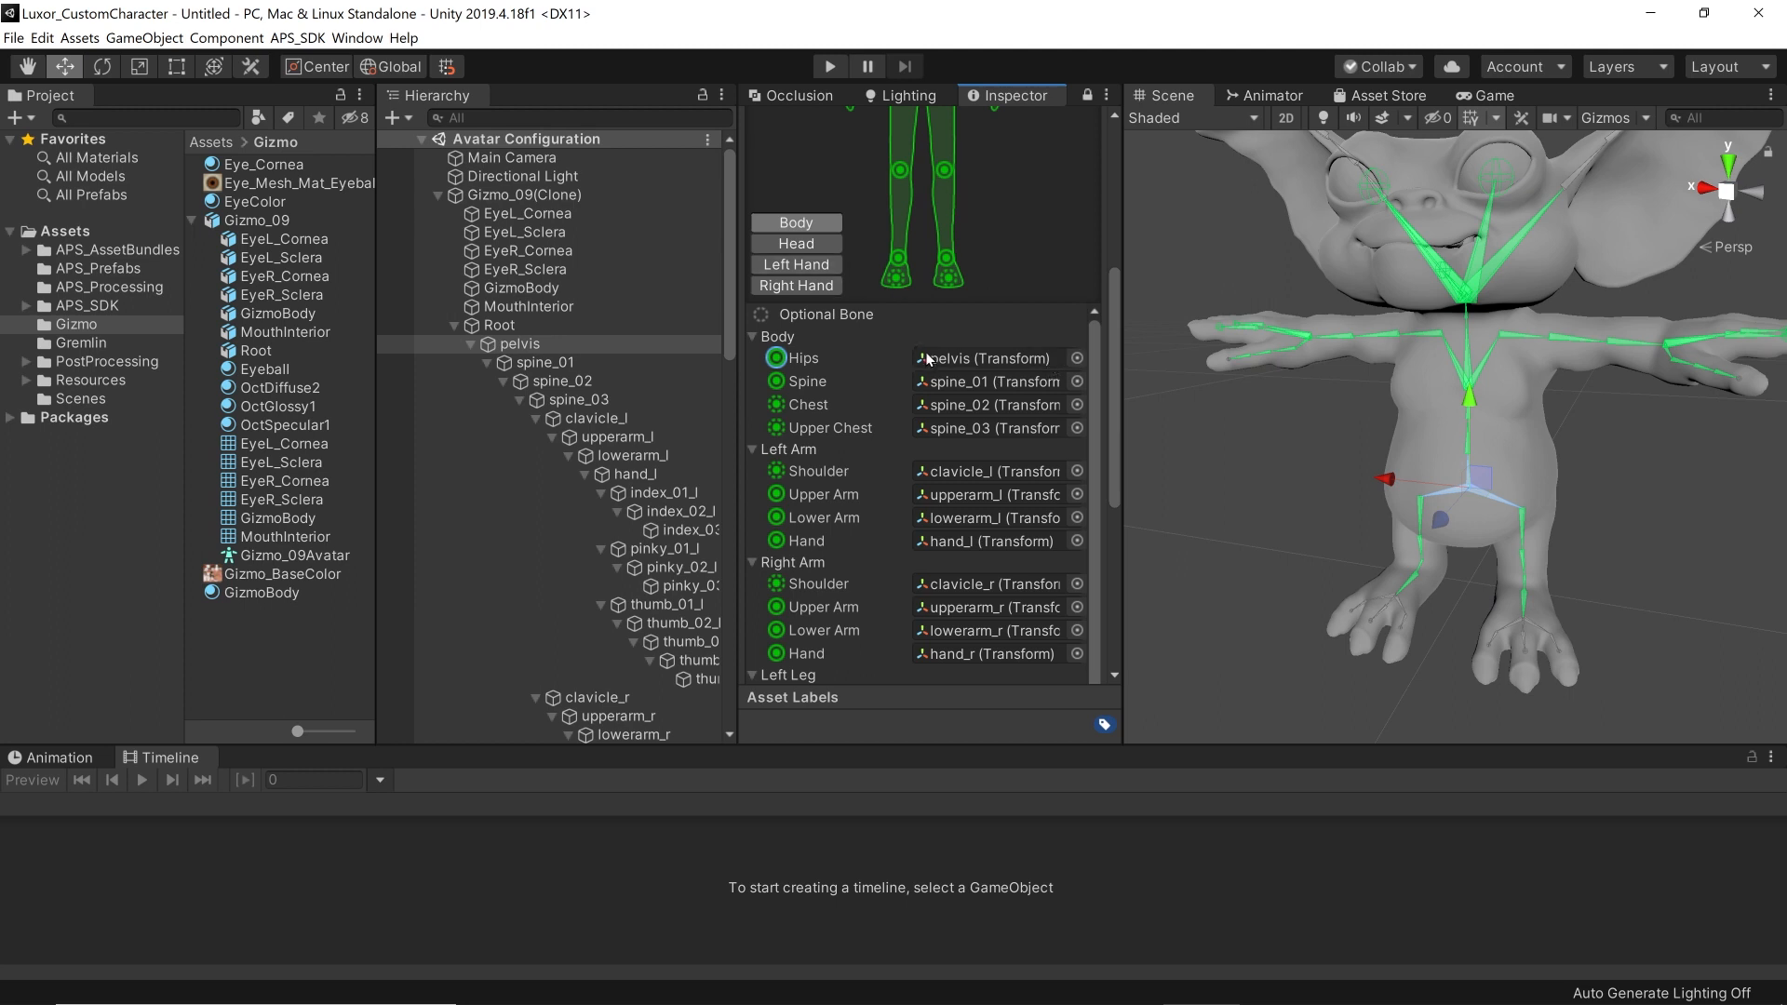
click(1040, 381)
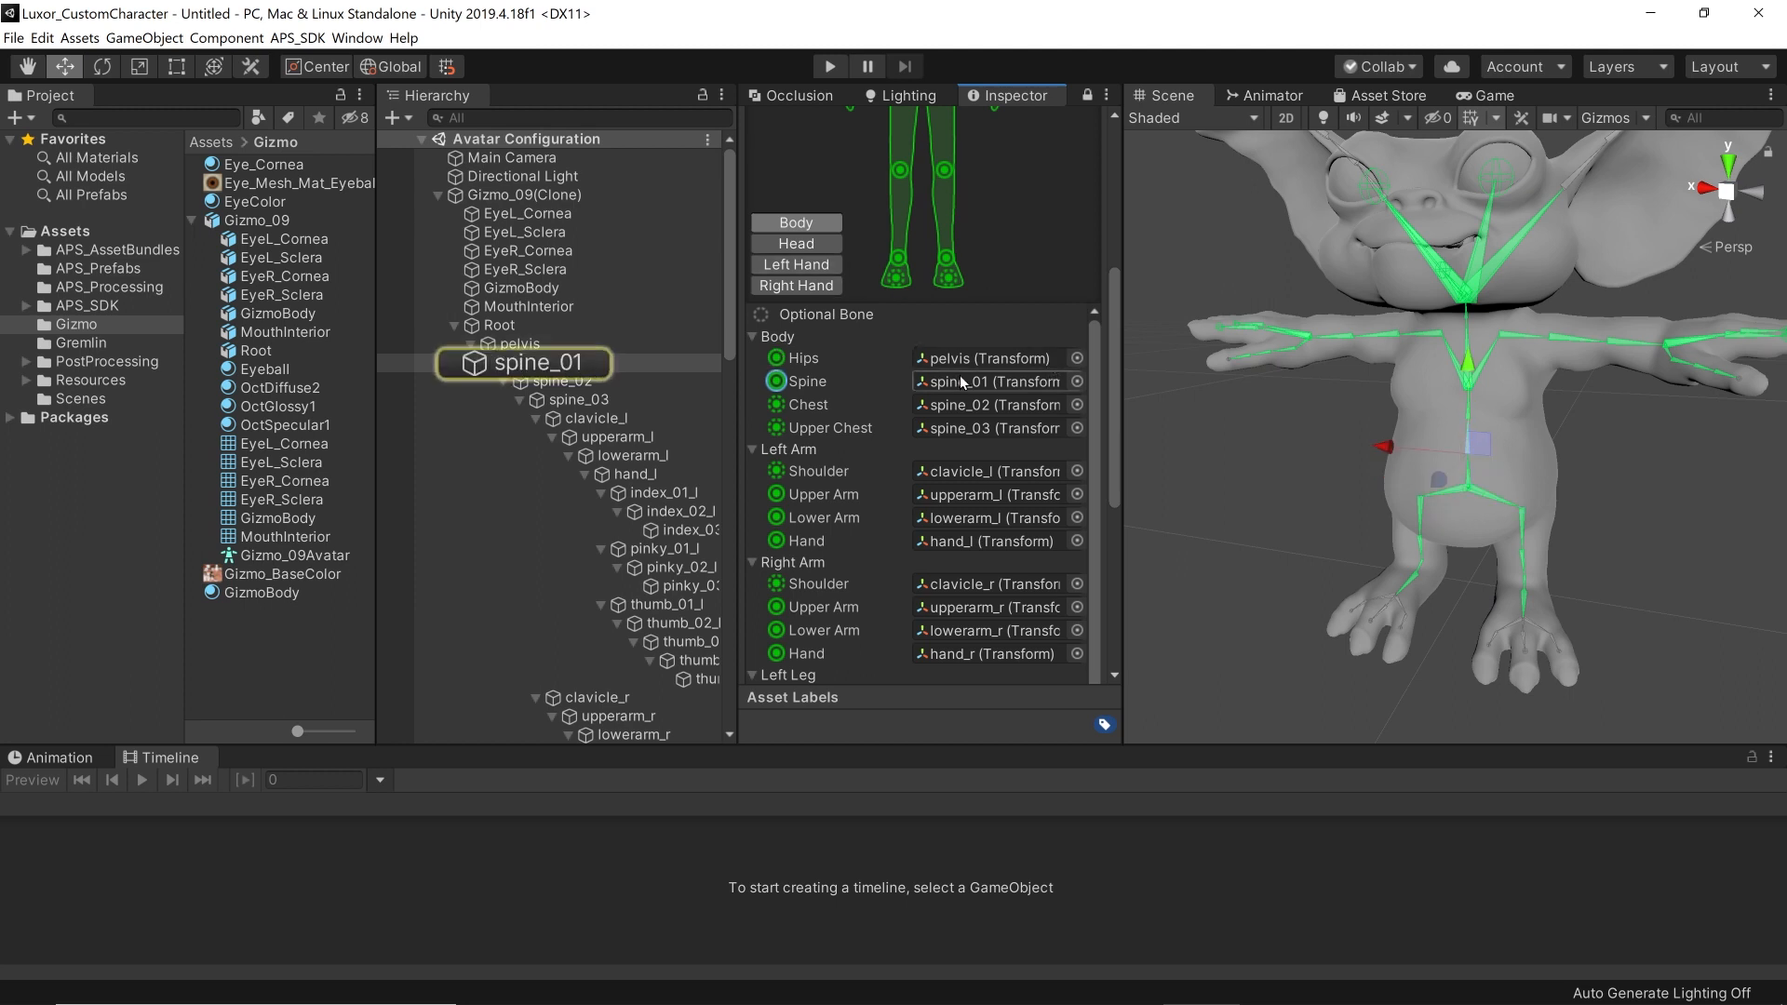
click(963, 428)
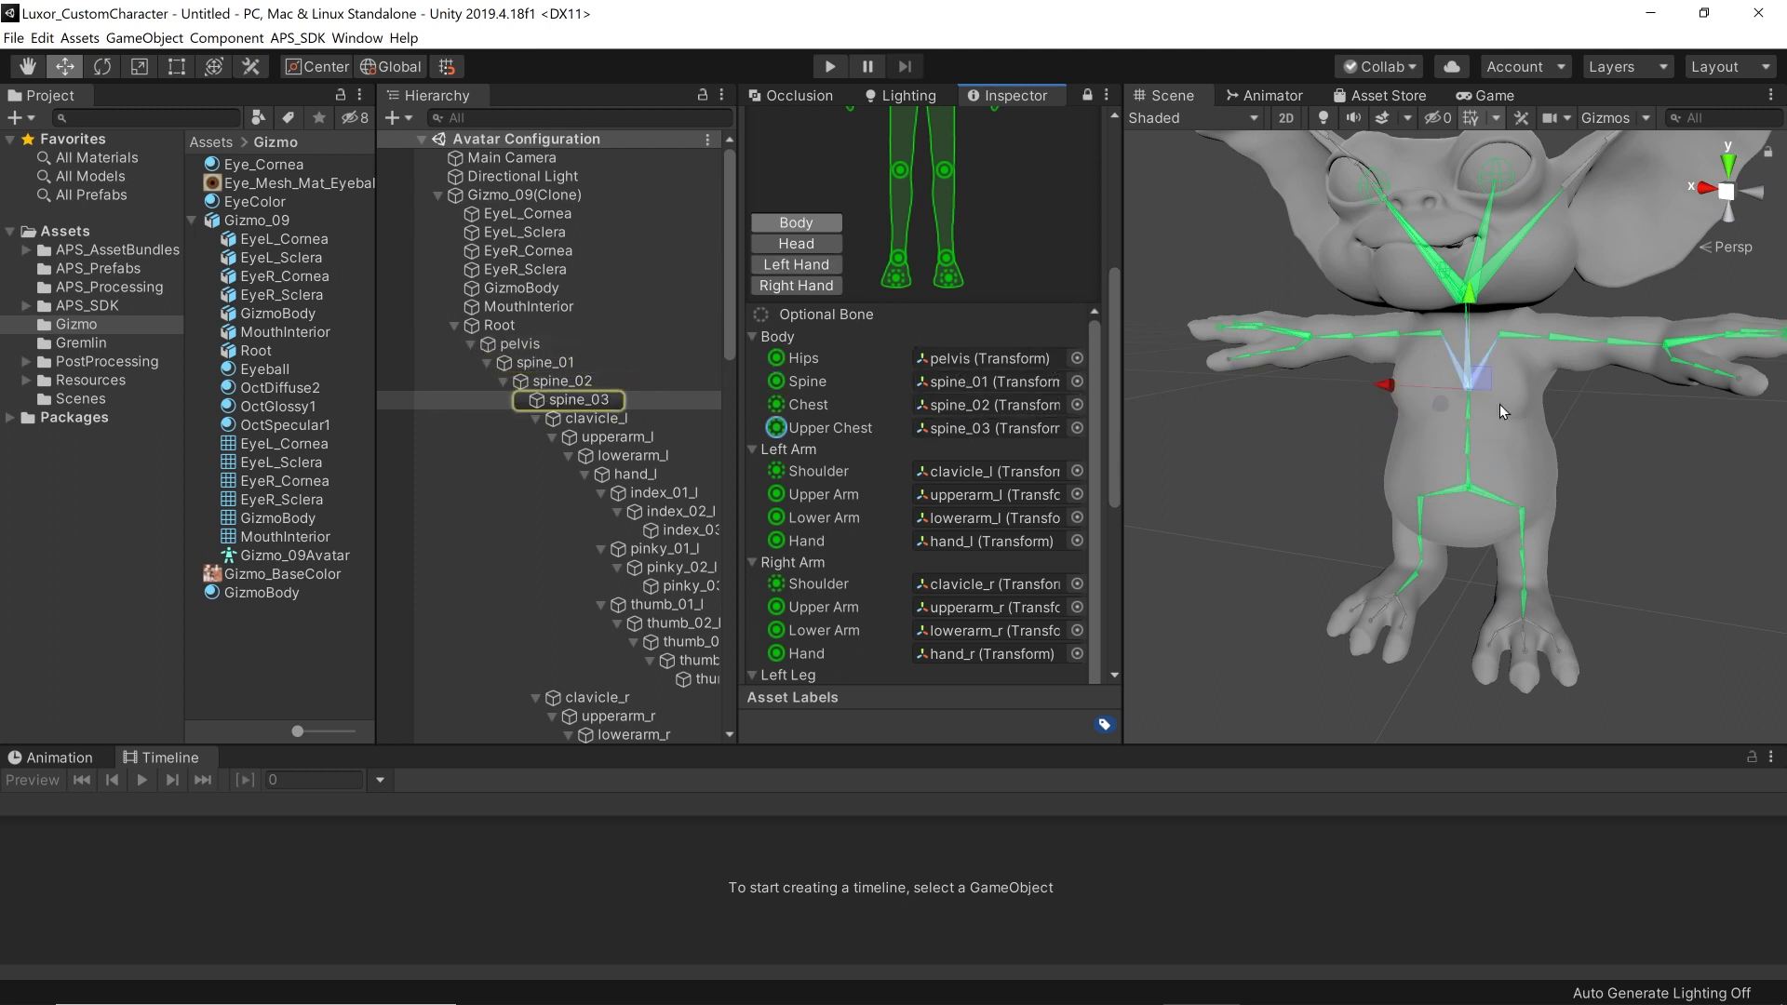
click(968, 492)
click(955, 518)
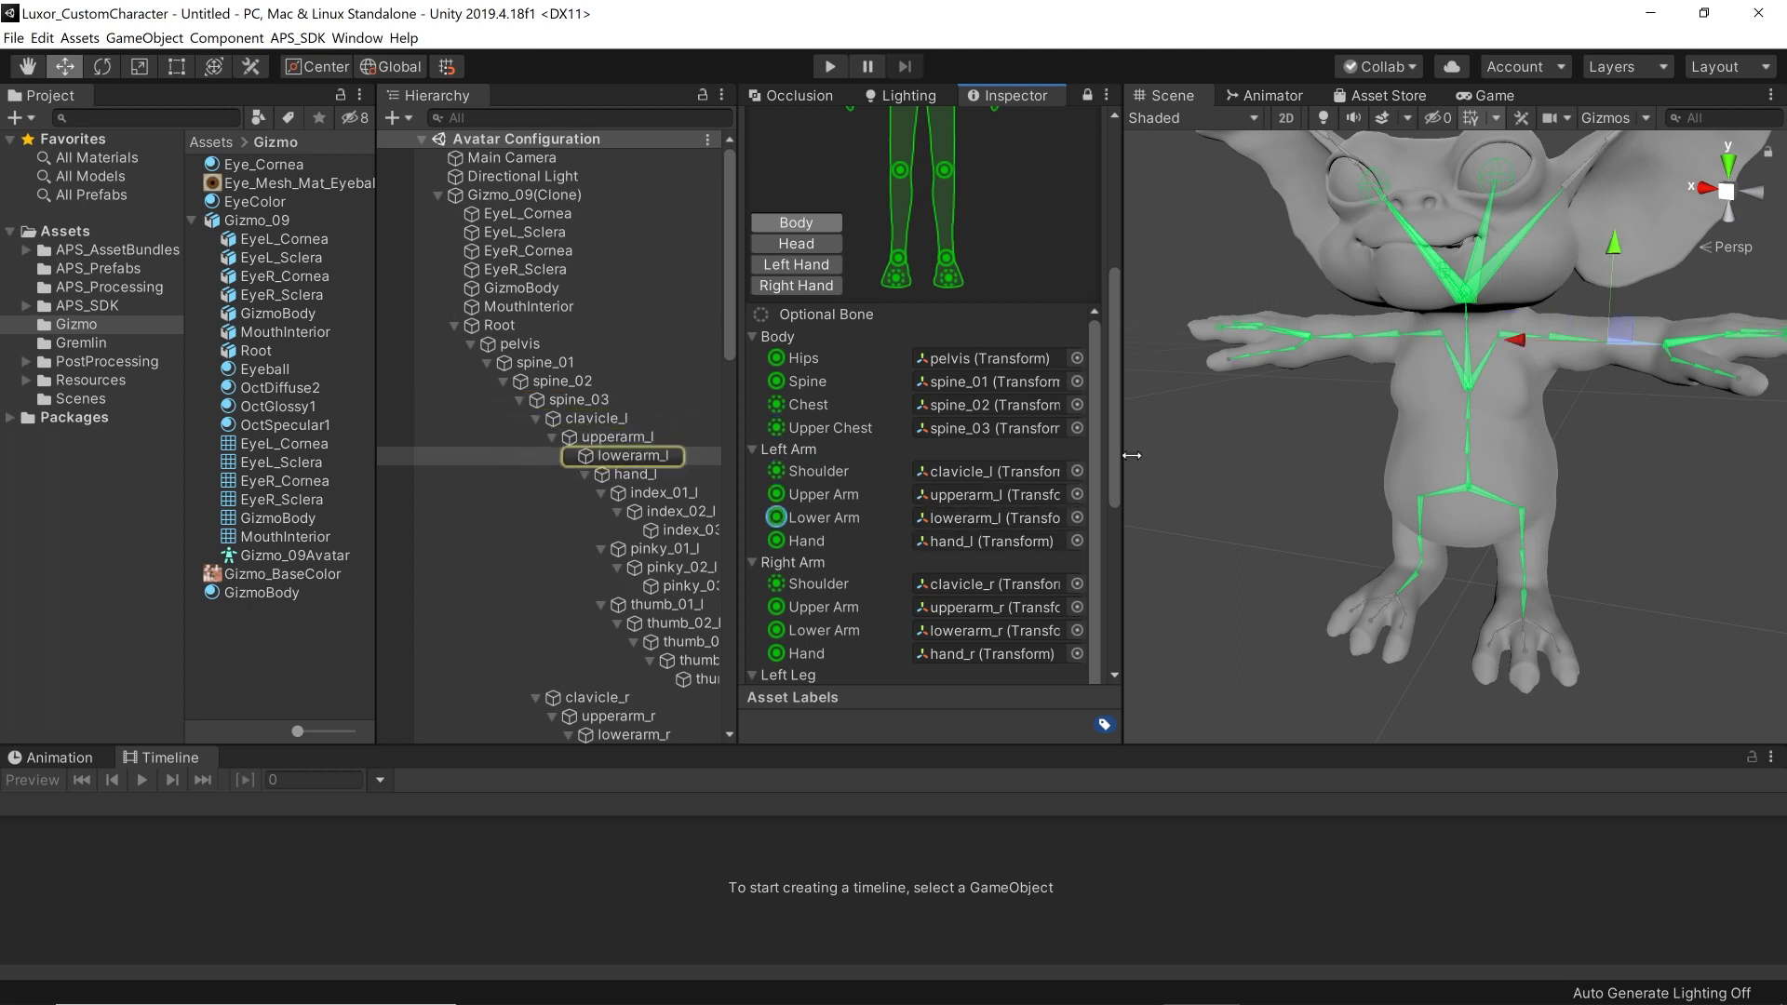
drag(1108, 472, 1106, 662)
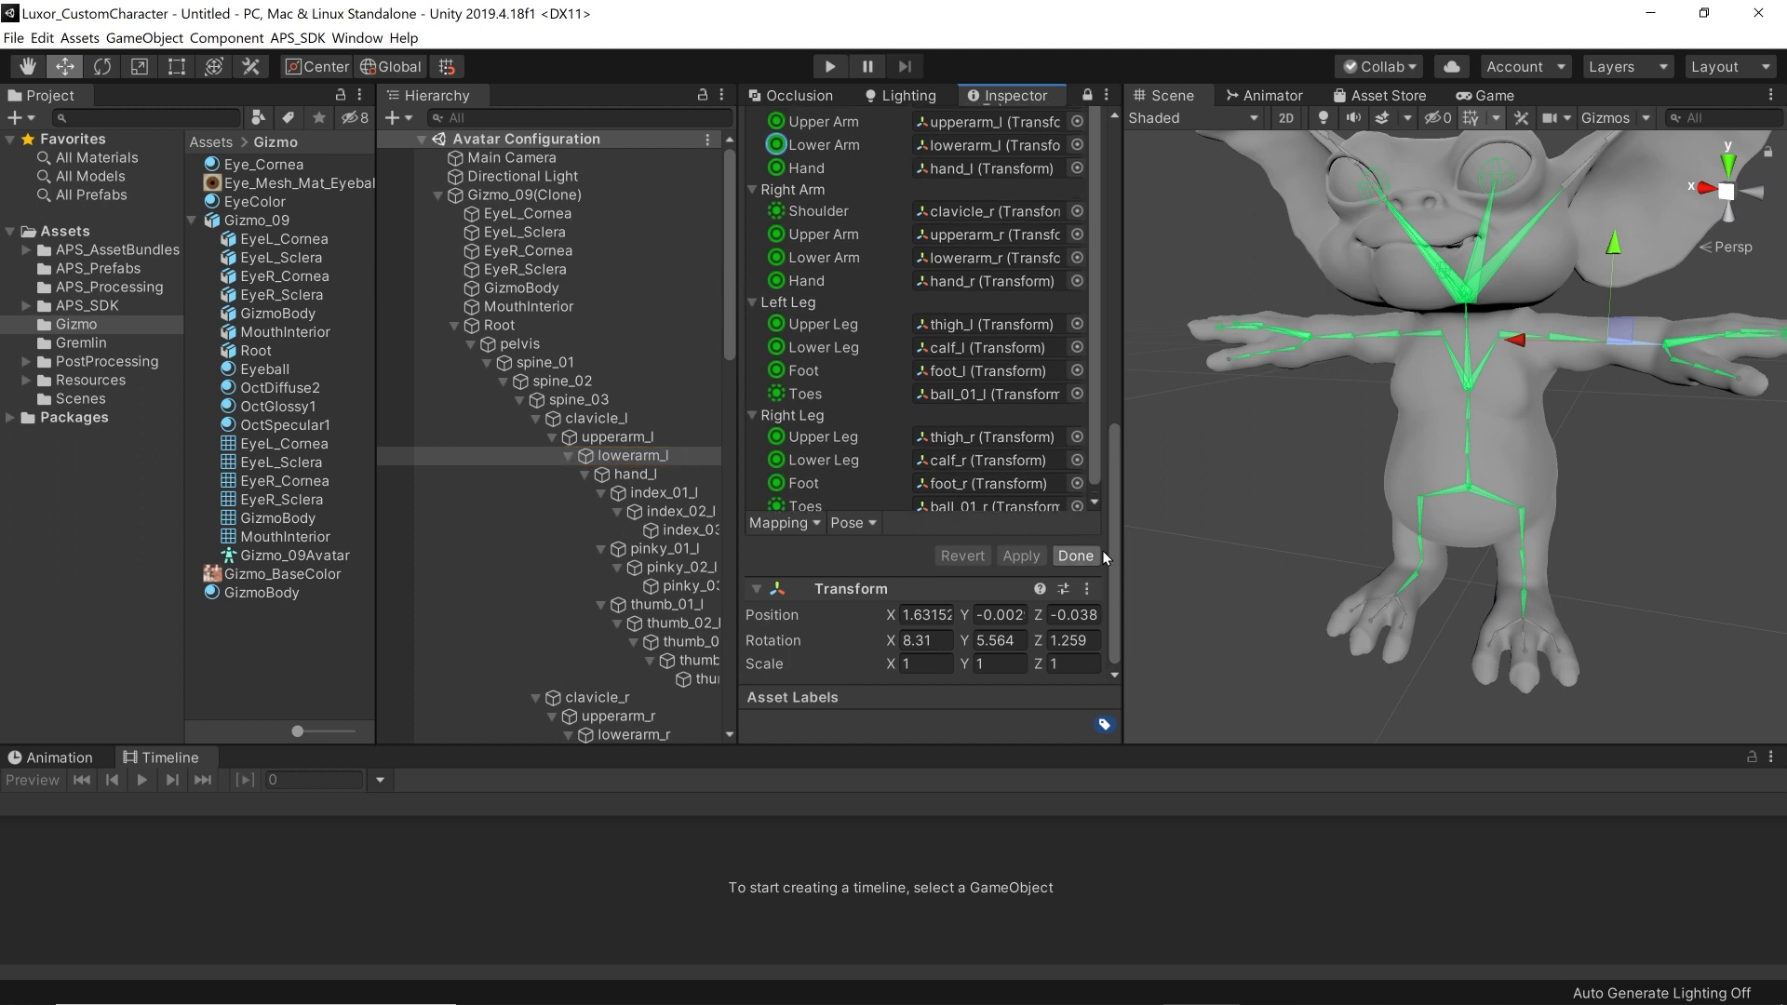
drag(1113, 490, 1110, 312)
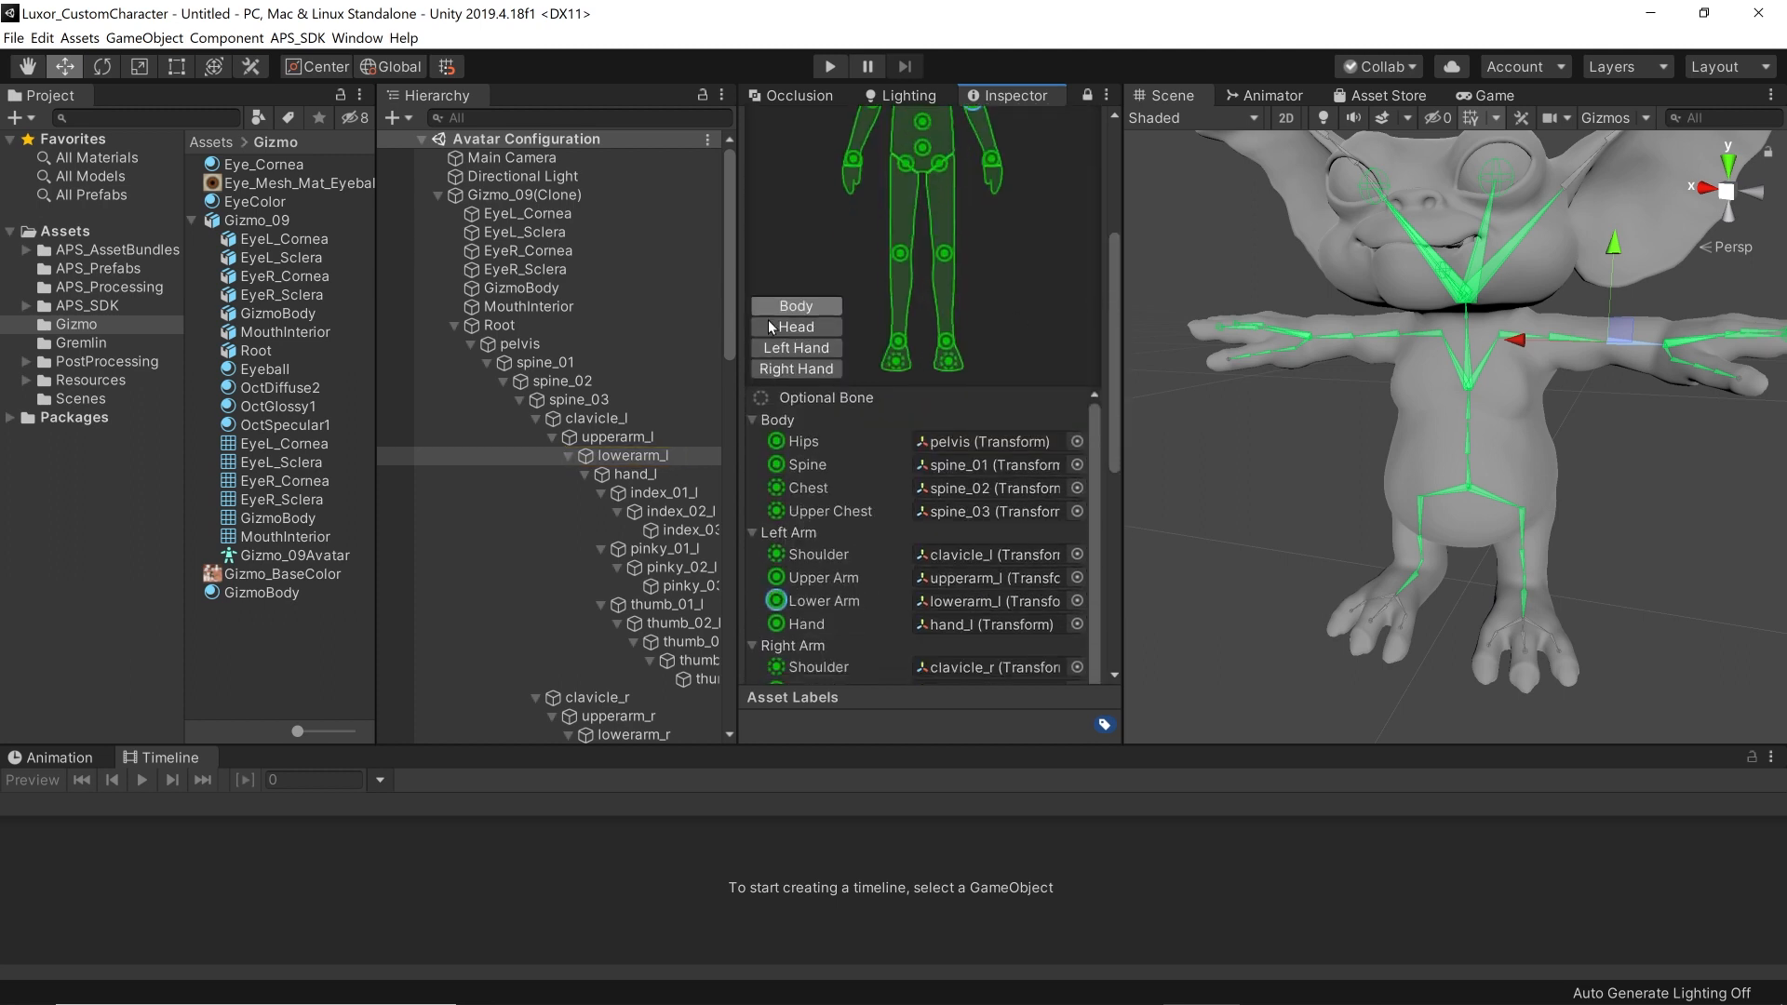
Step: Check the avatar's head bone mapping, including the eyes and jaw
click(784, 328)
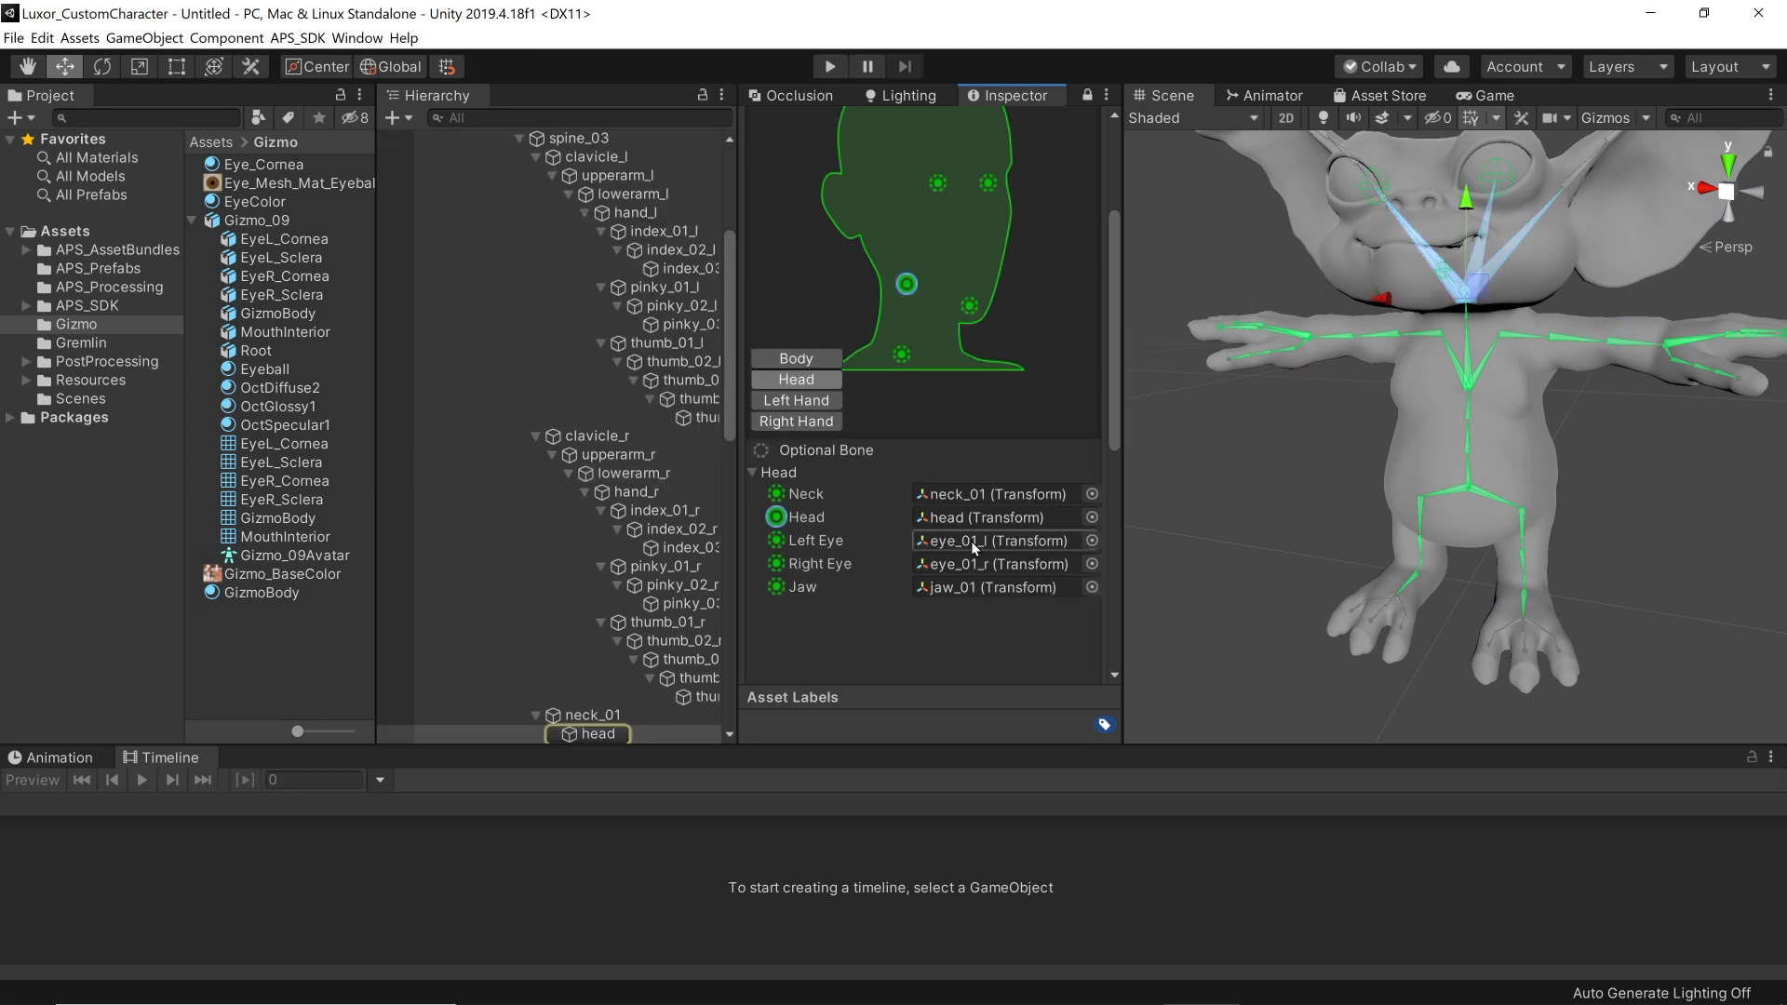
click(967, 544)
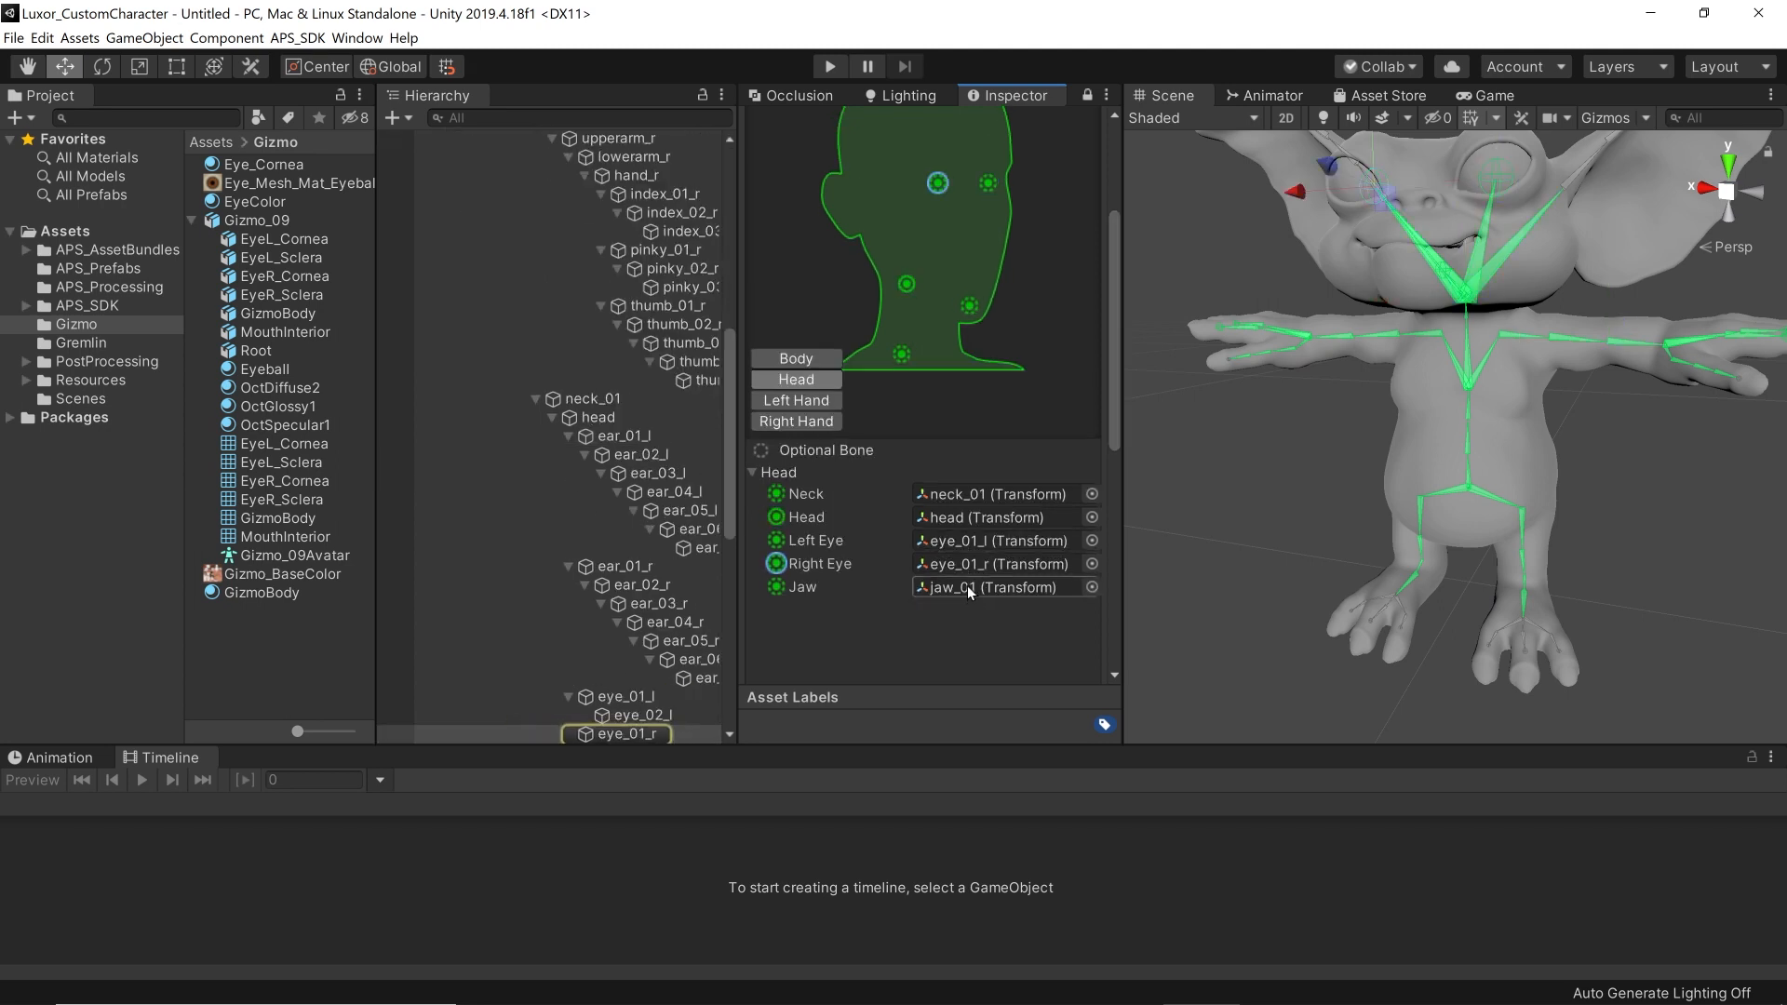
click(970, 584)
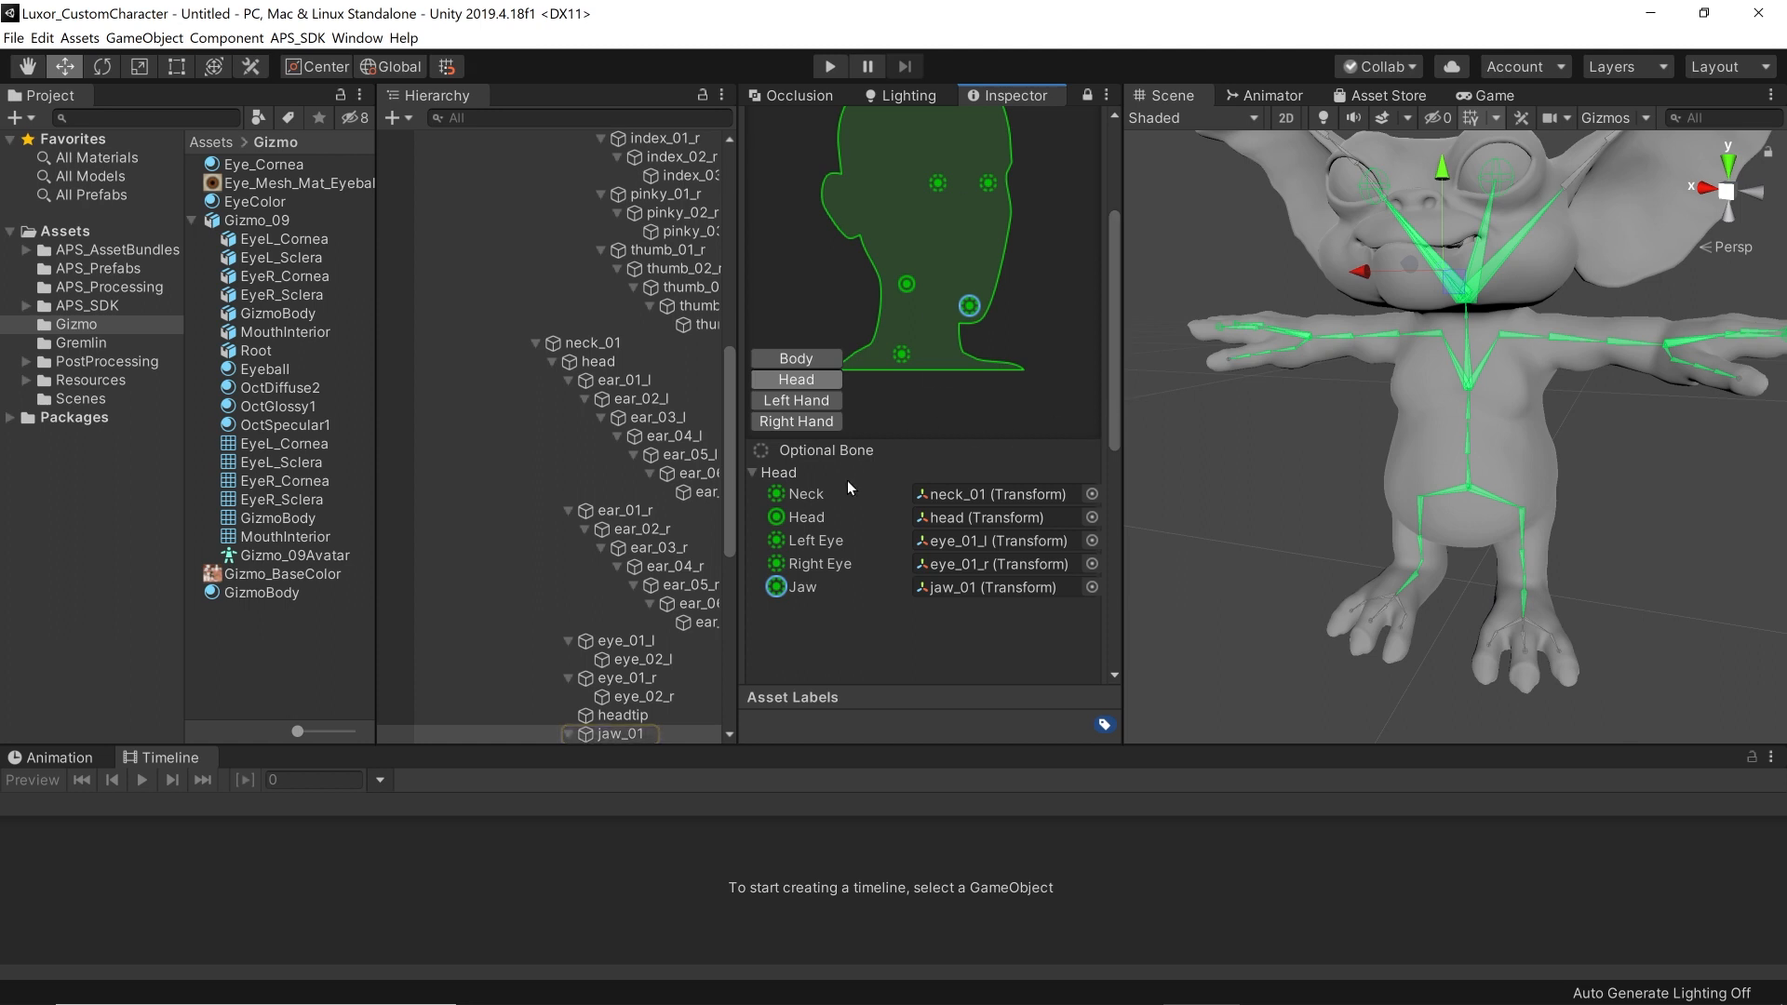
Step: Review the avatar's left-hand finger mapping against the model's hand and close the avatar configuration
scroll(847, 470, up, 3)
click(796, 601)
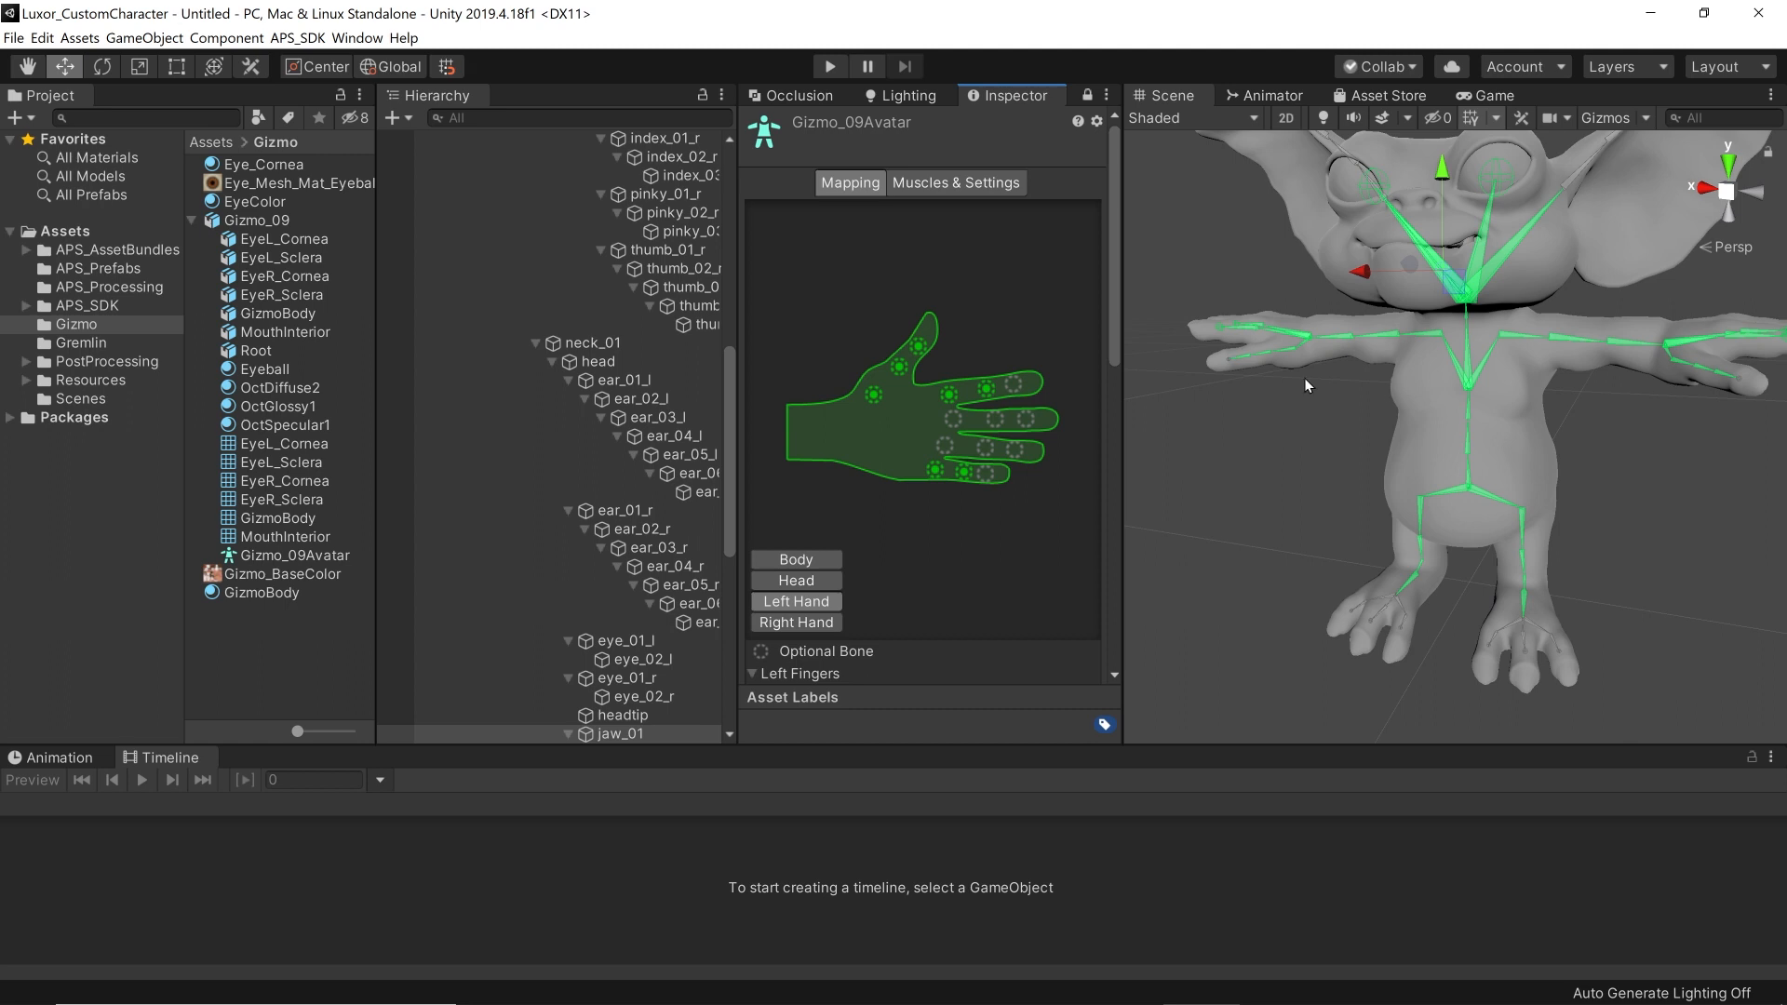
alt+drag(1305, 385, 1468, 466)
alt+middle_drag(1468, 466, 1741, 400)
middle_drag(1553, 385, 1427, 458)
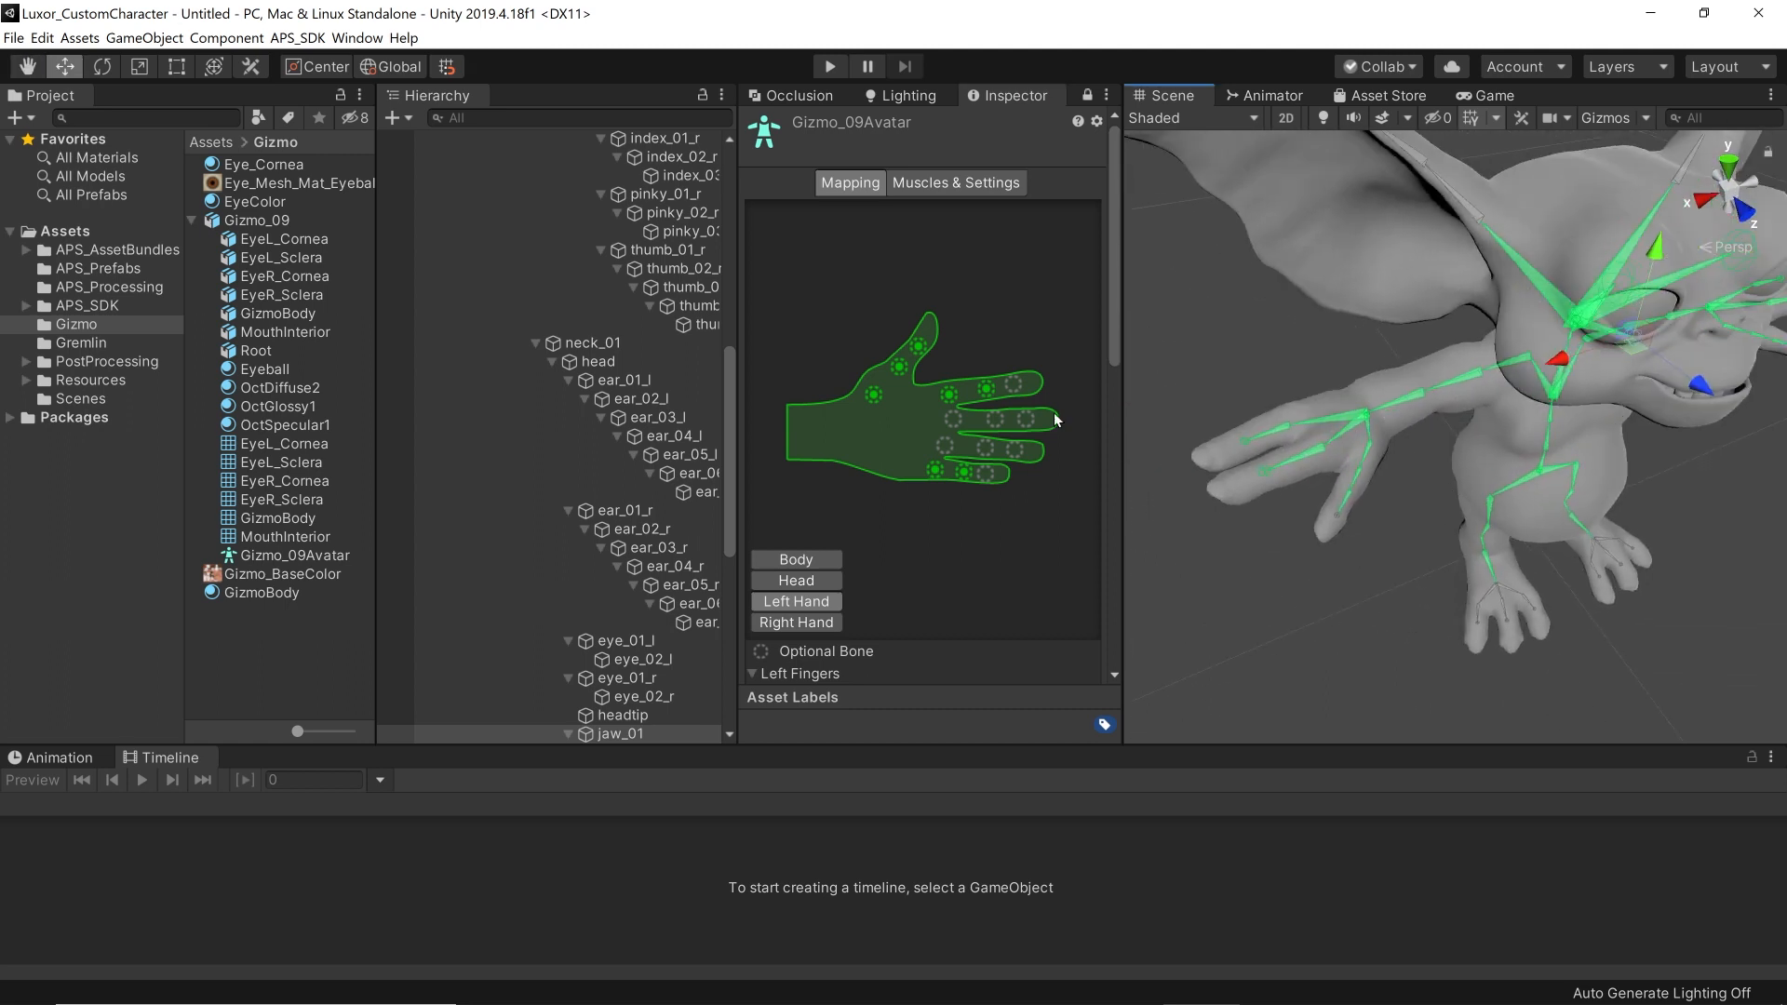
alt+drag(1547, 430, 1299, 434)
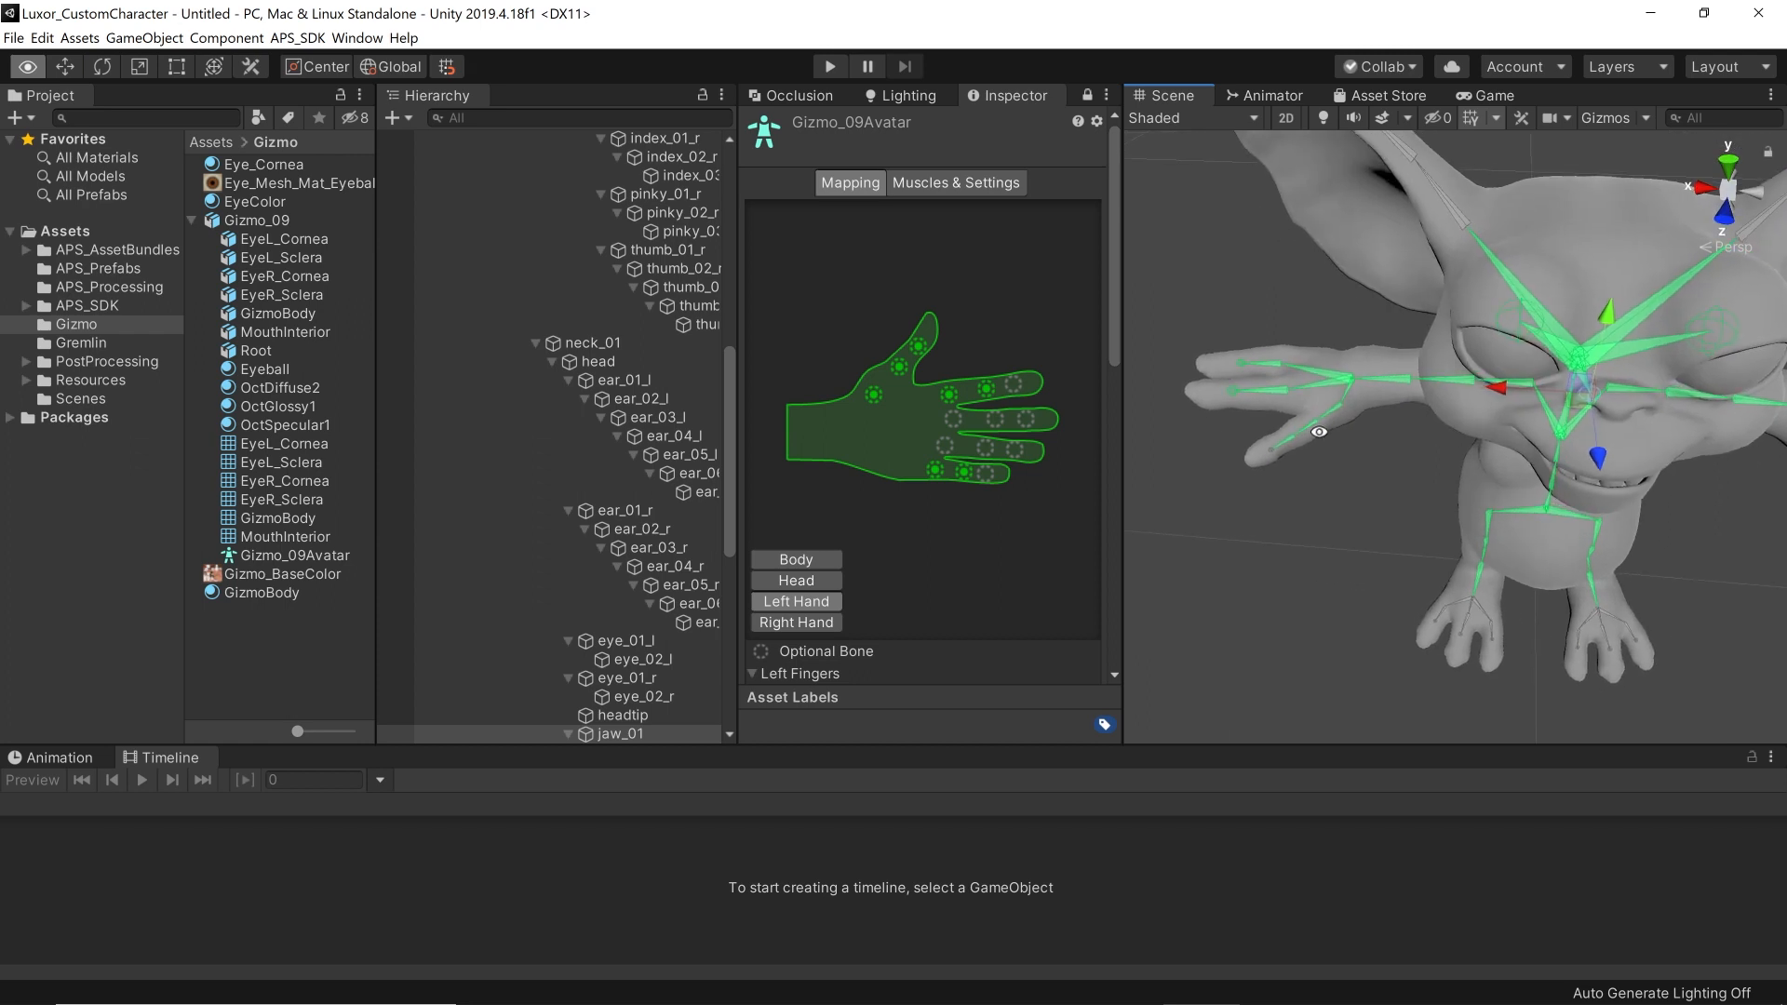
scroll(991, 541, down, 10)
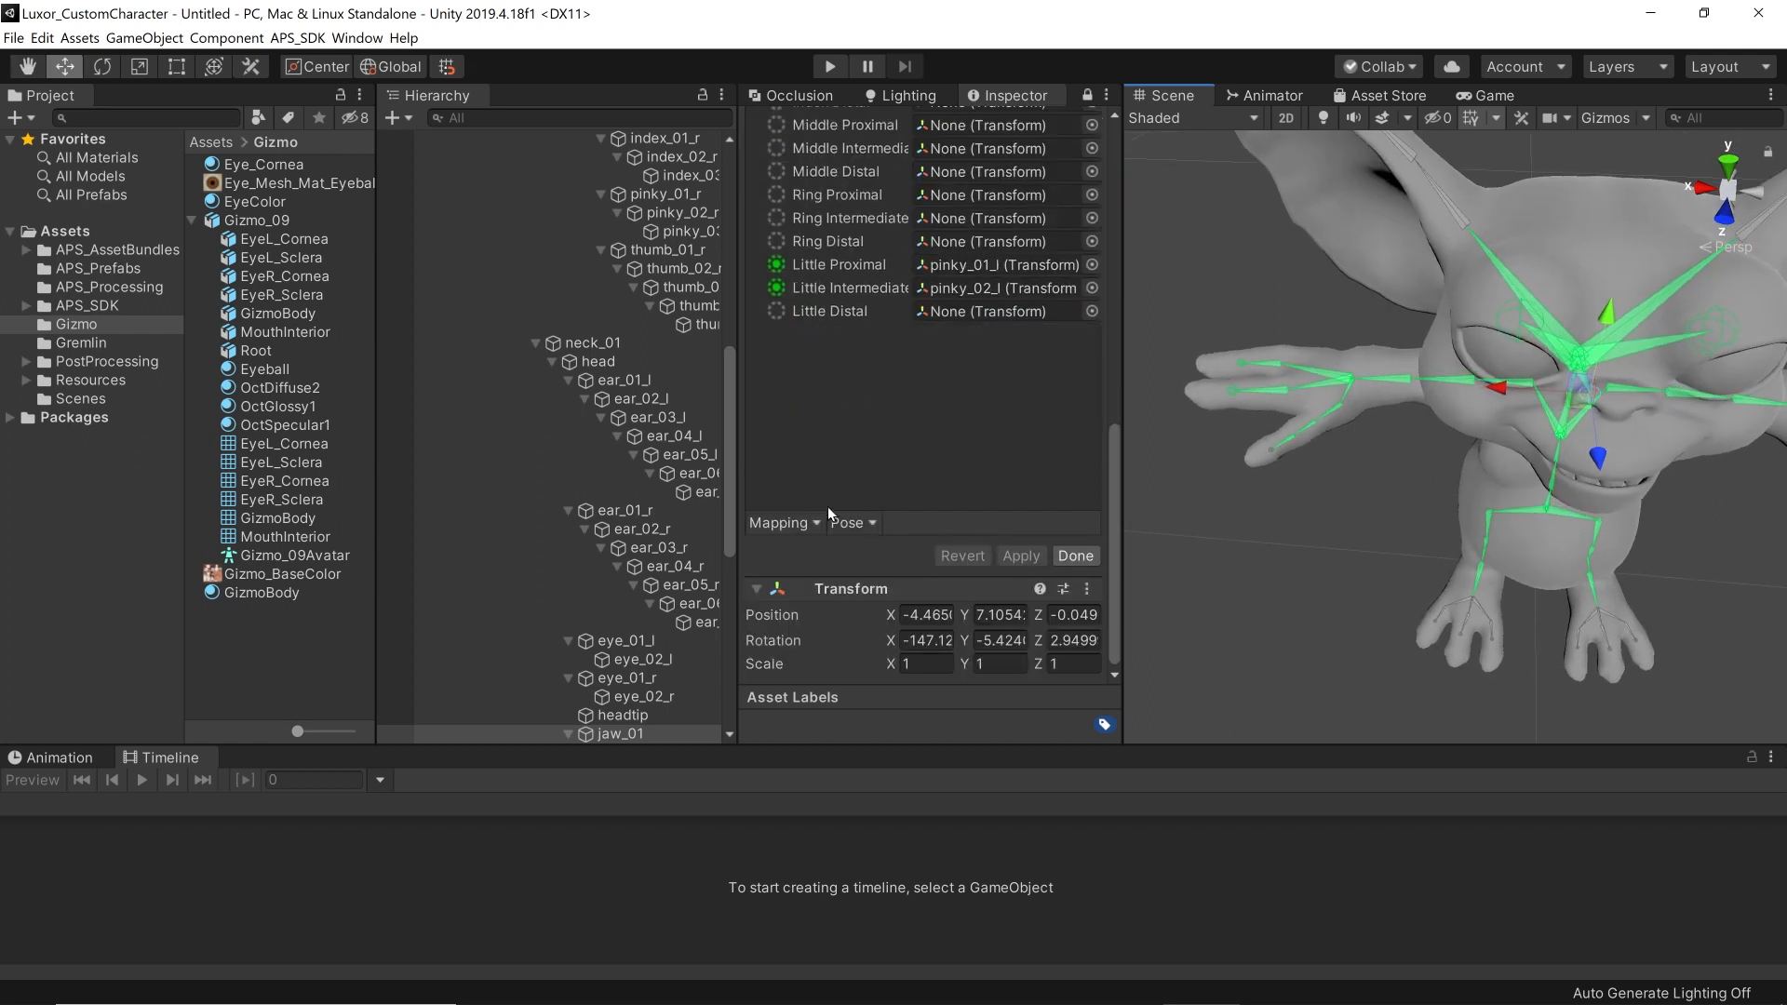
click(1077, 555)
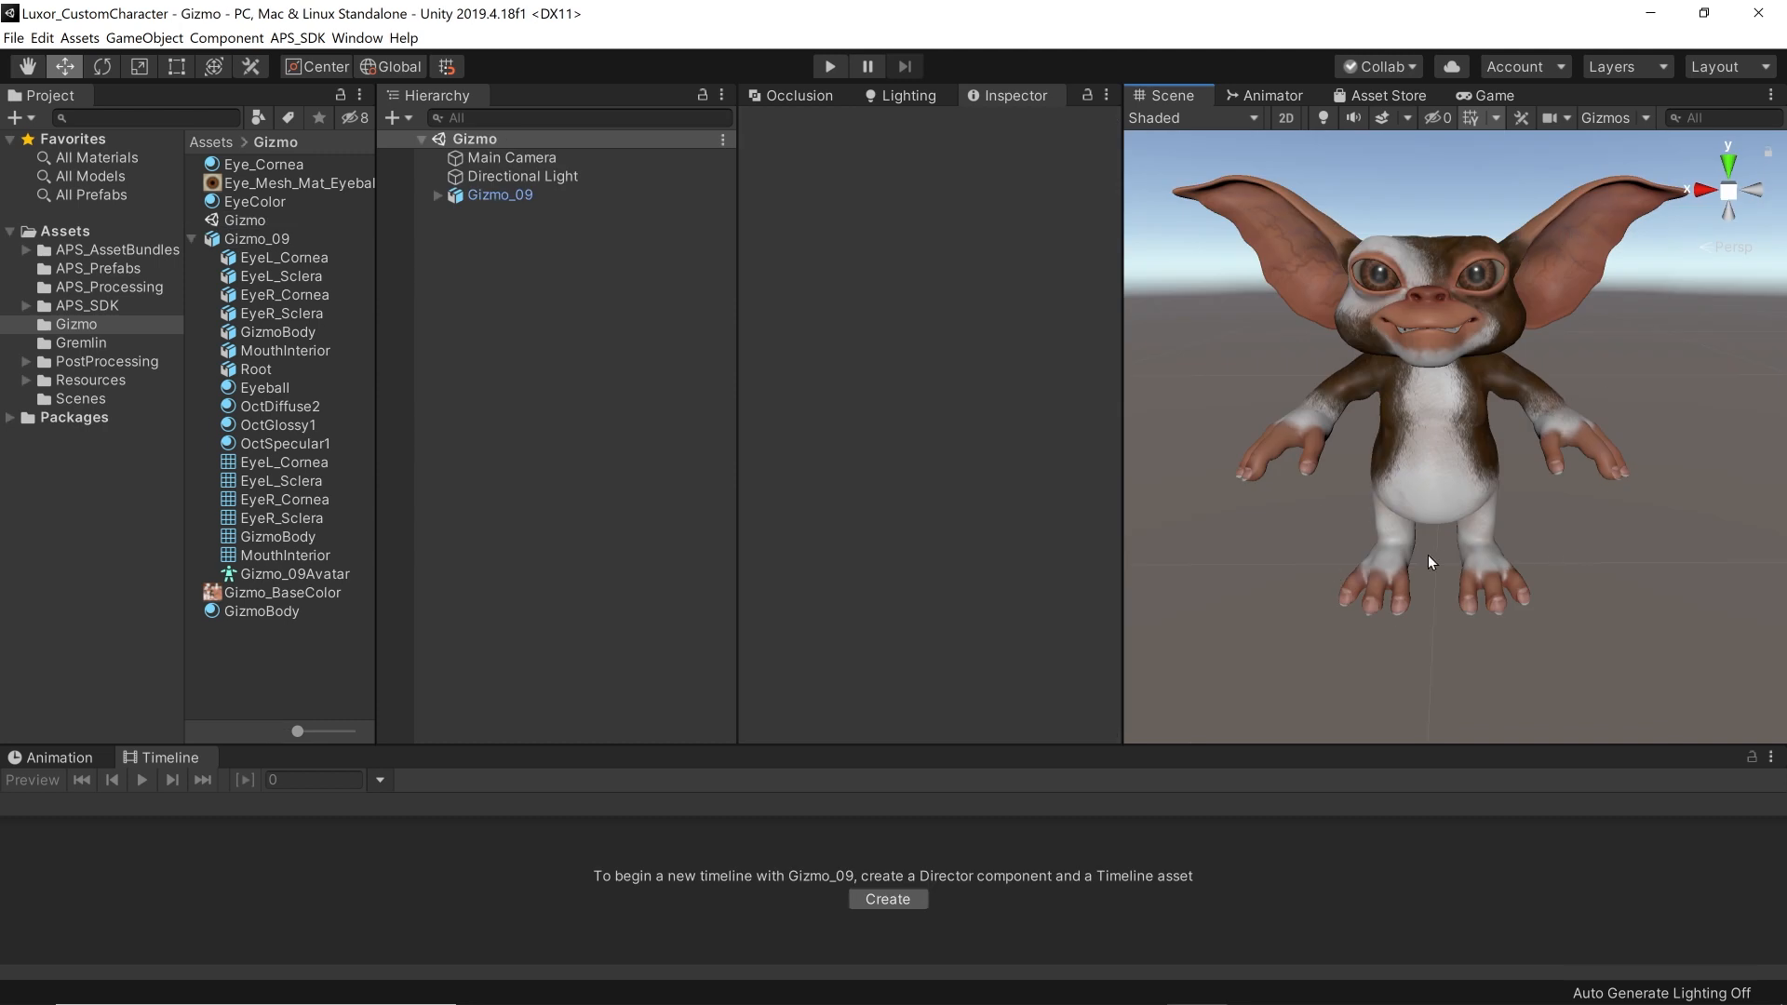
Step: Add the APS_SDK component to the Gizmo_09 object in the scene and build an avatar from its FBX
click(516, 192)
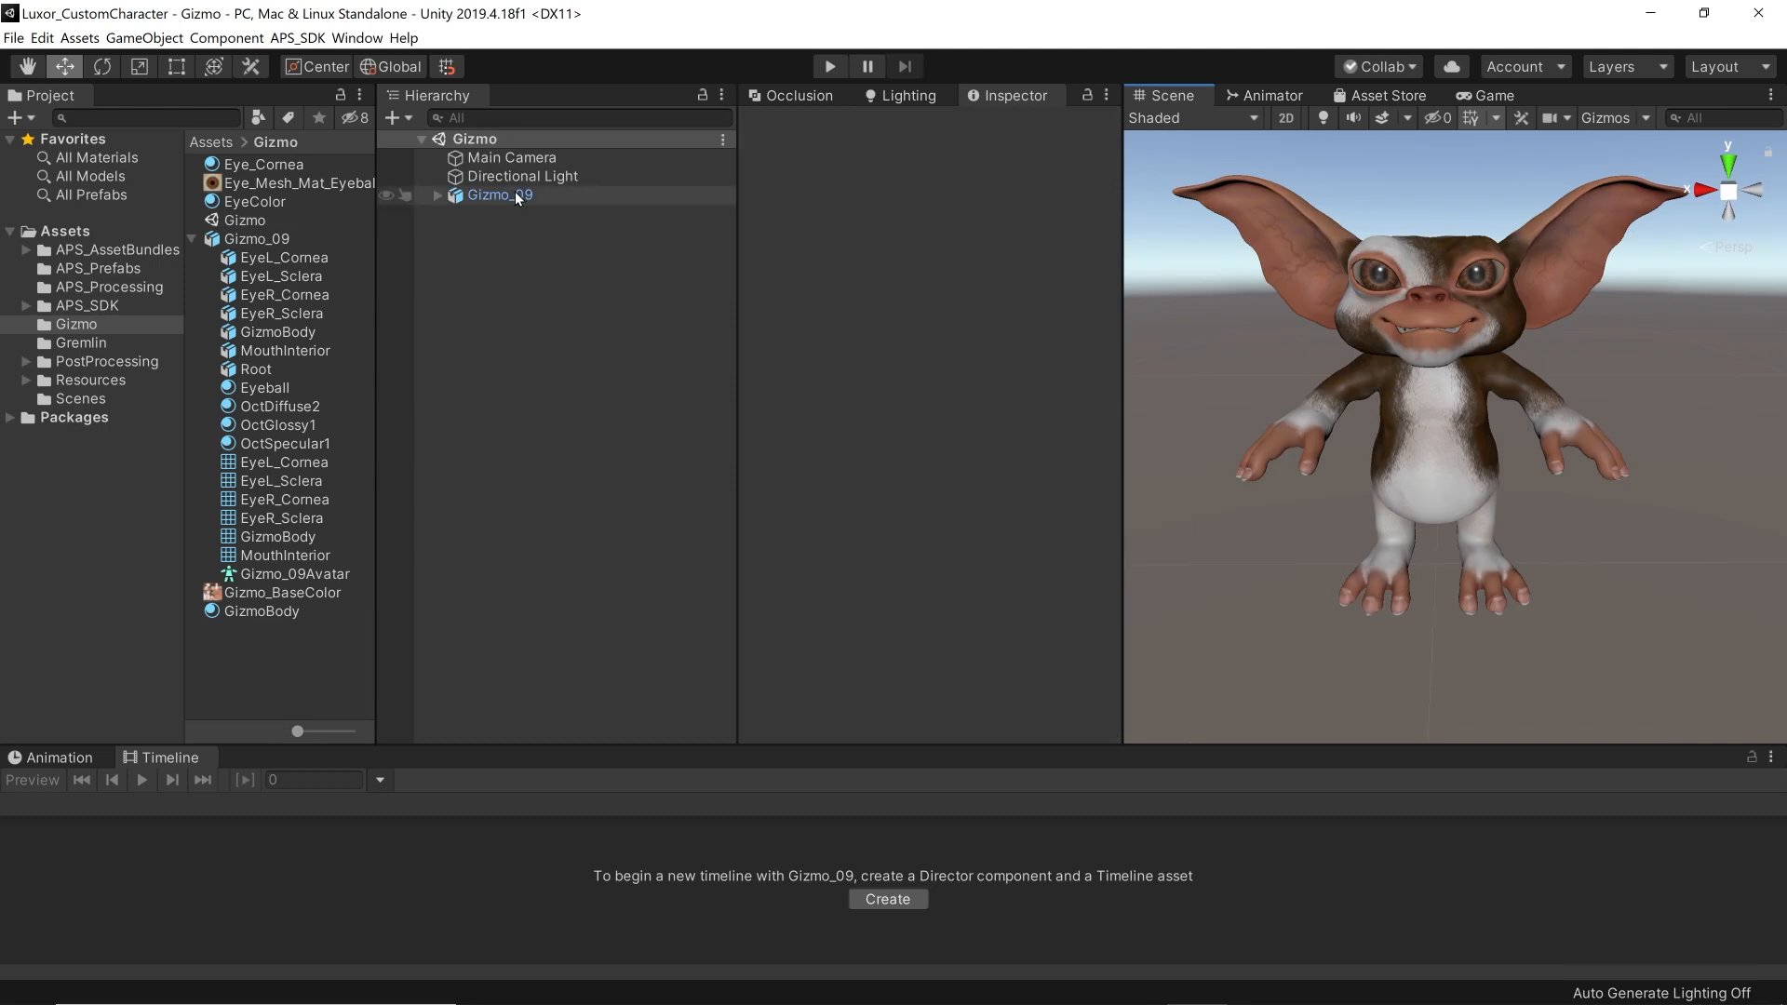
click(968, 578)
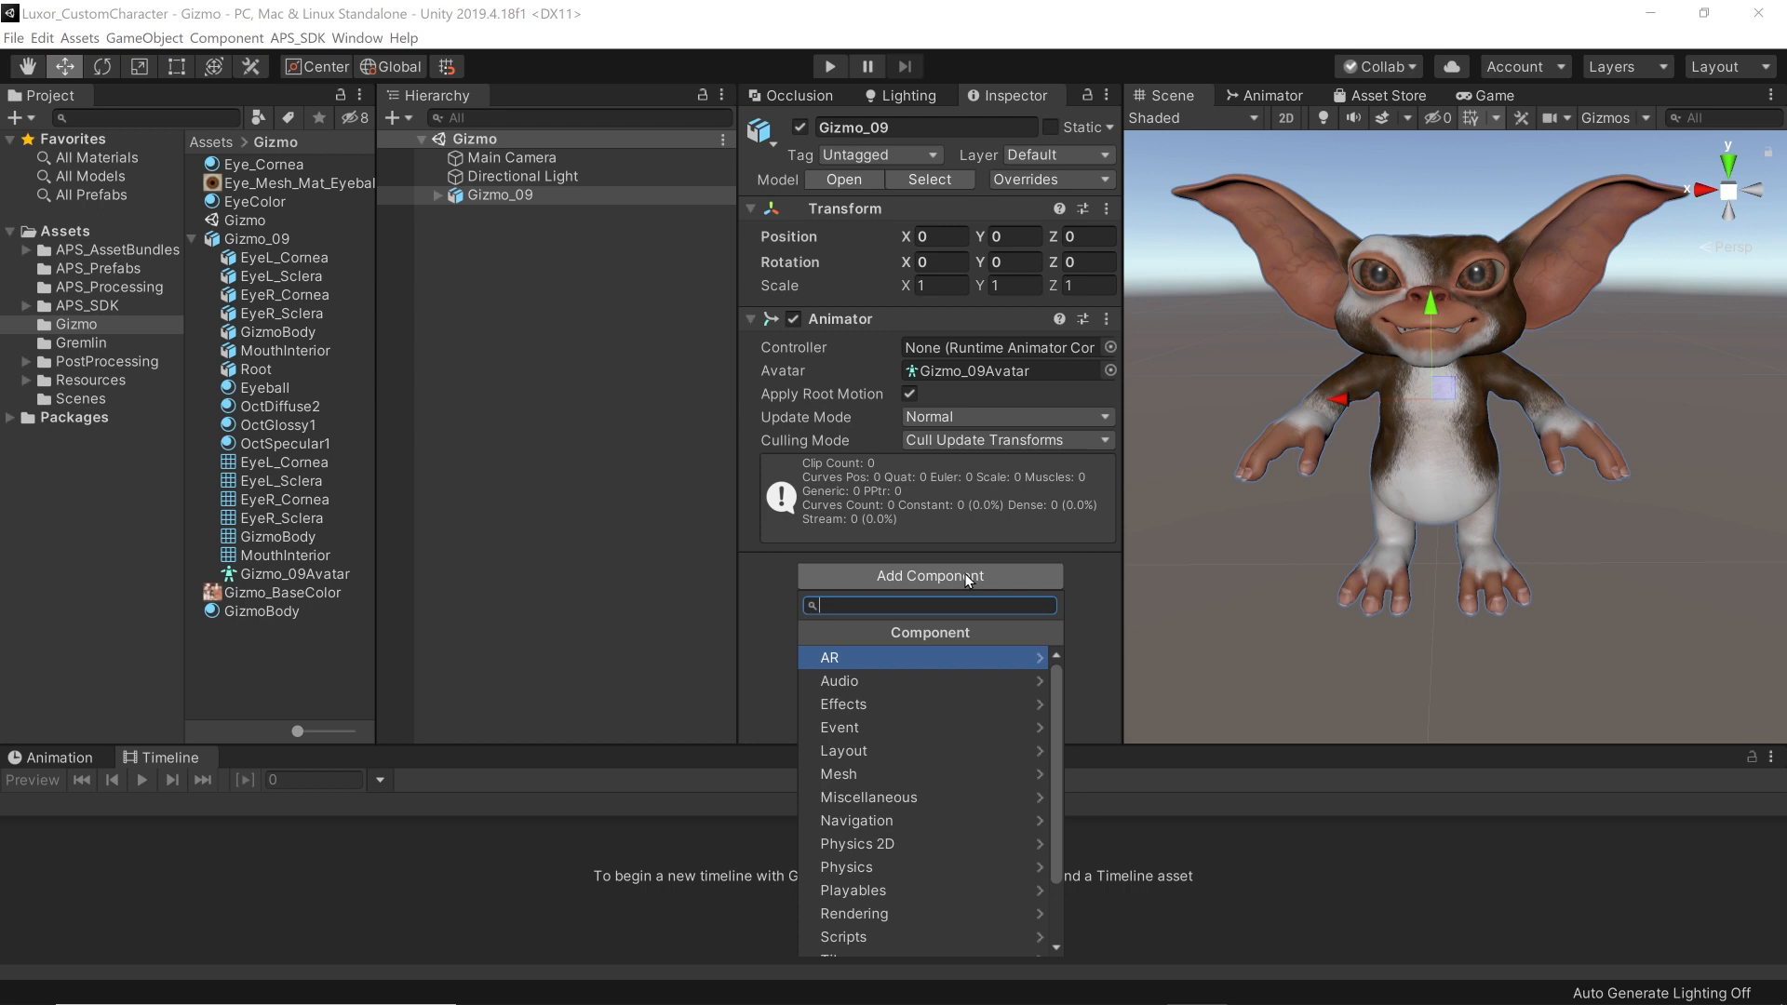
text(aps)
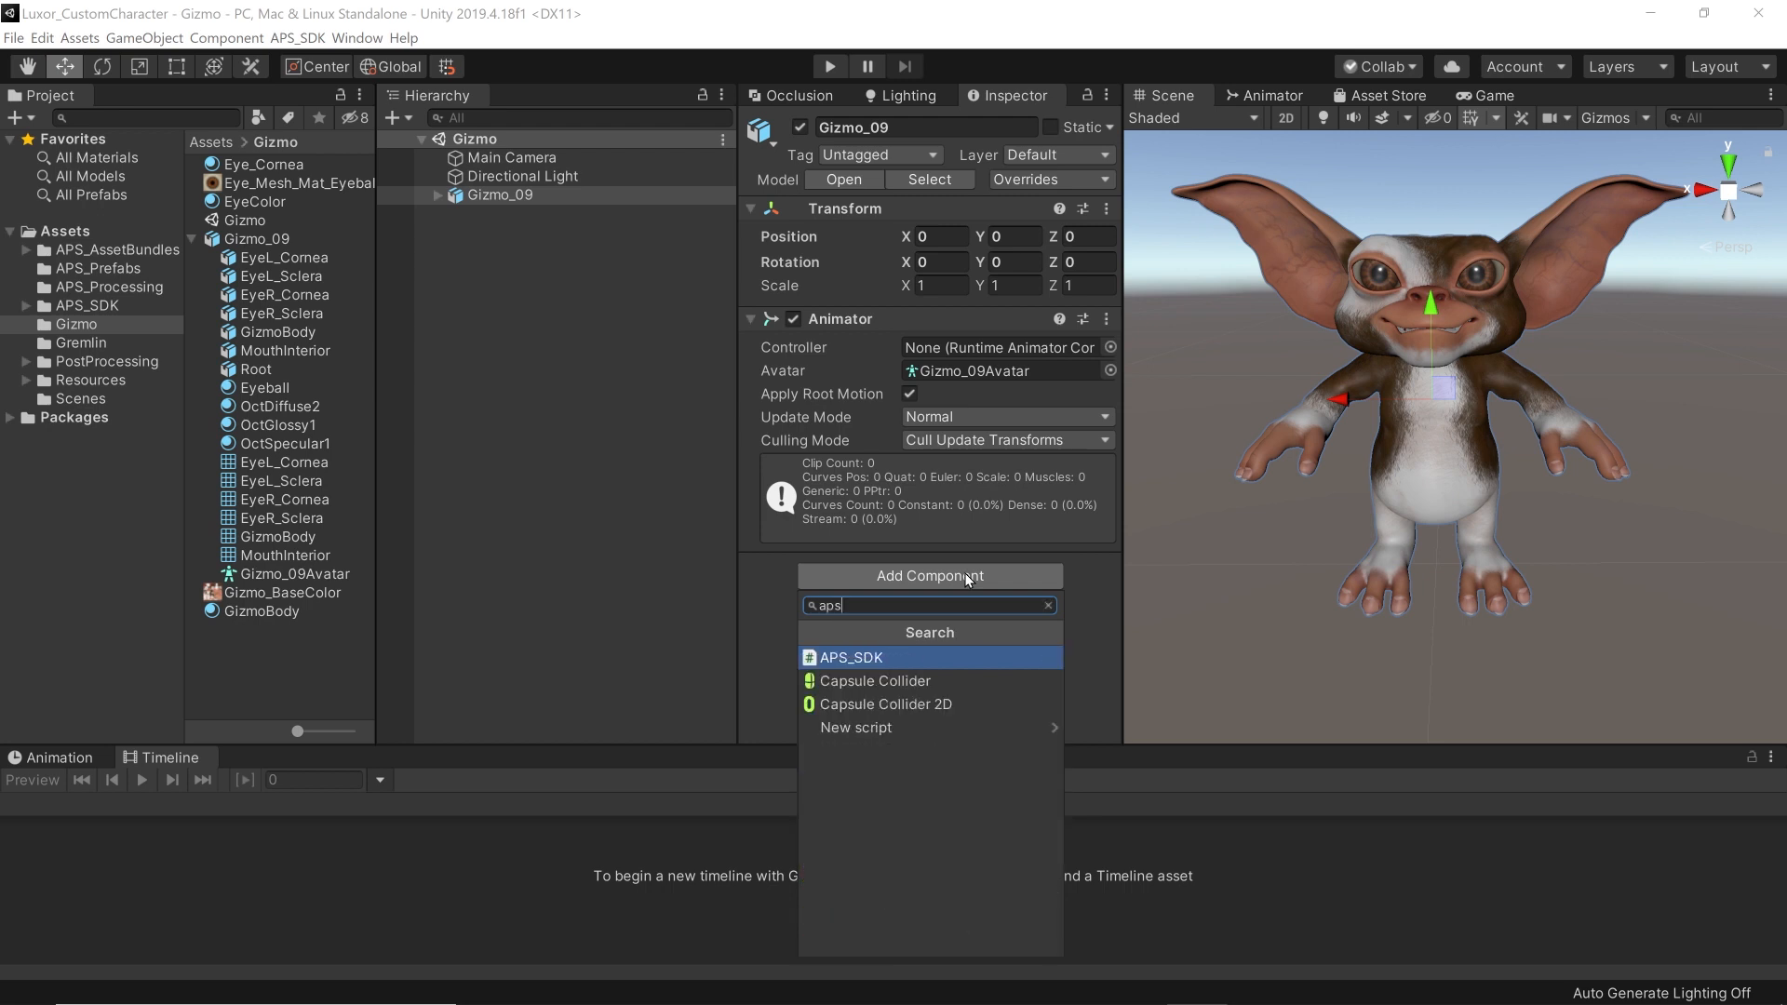
click(870, 665)
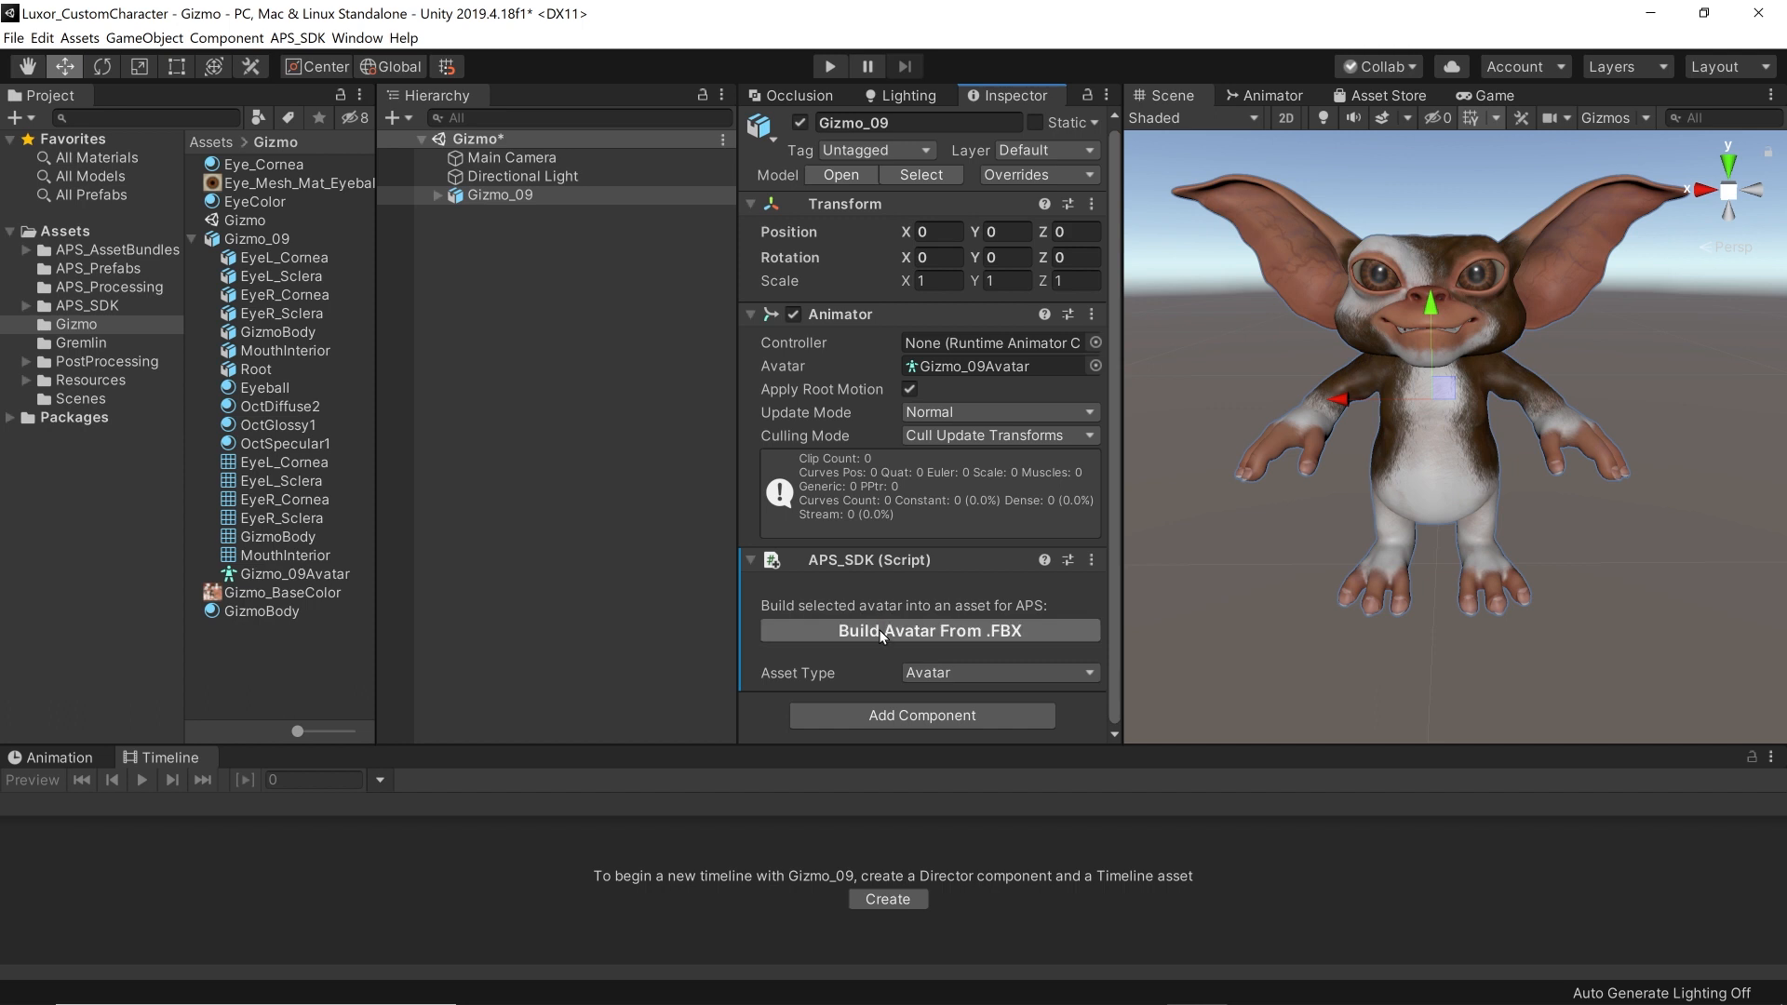
click(879, 630)
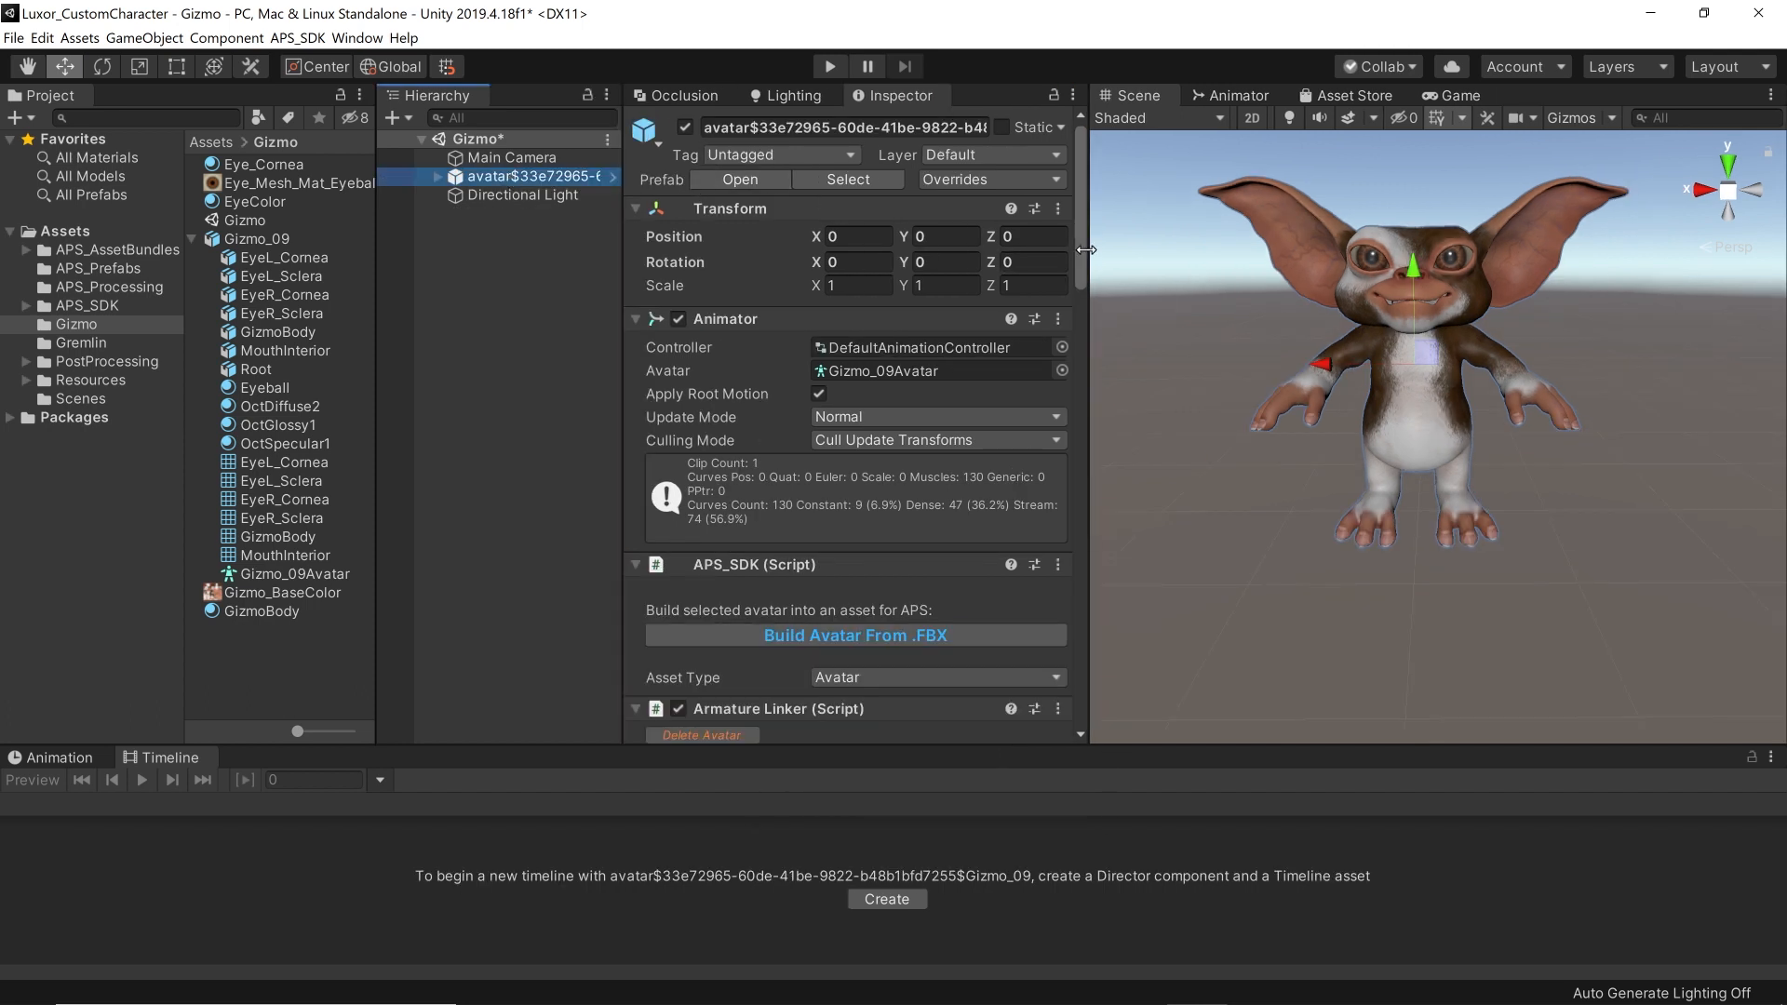
Step: Add an HMD eye target helper to the built avatar and position the glasses on the nose bridge between the eyes
drag(623, 205, 608, 240)
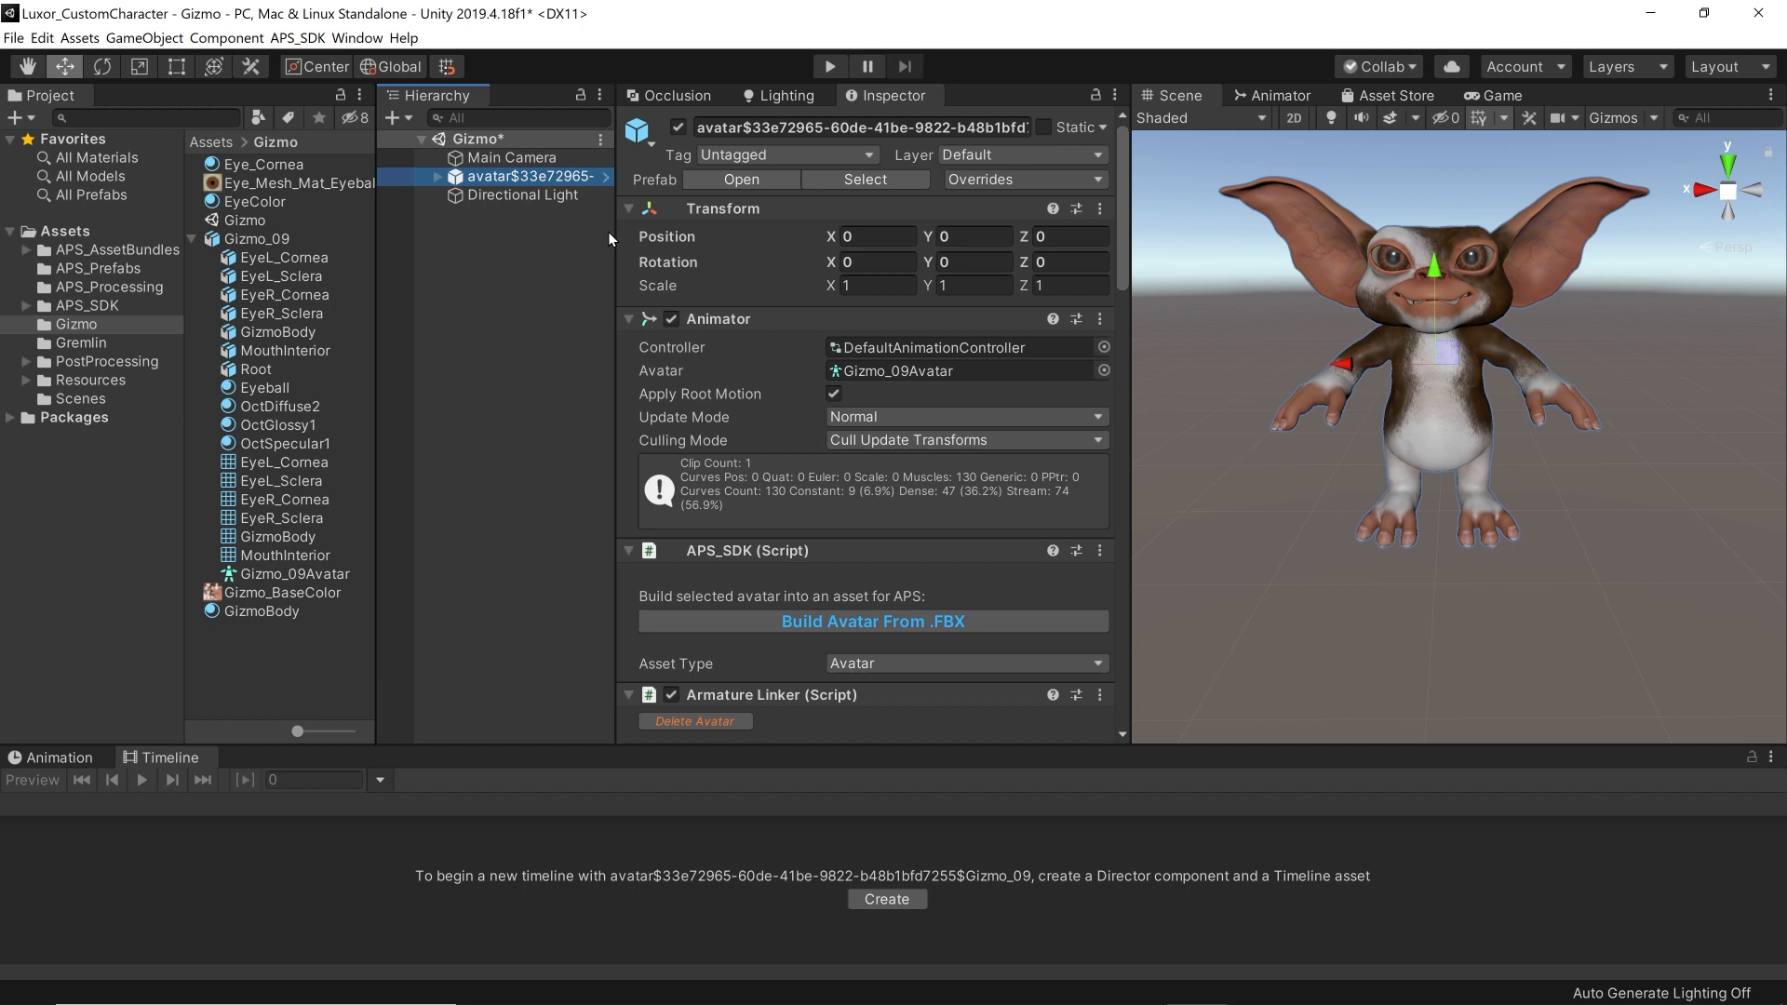
drag(1122, 257, 1121, 322)
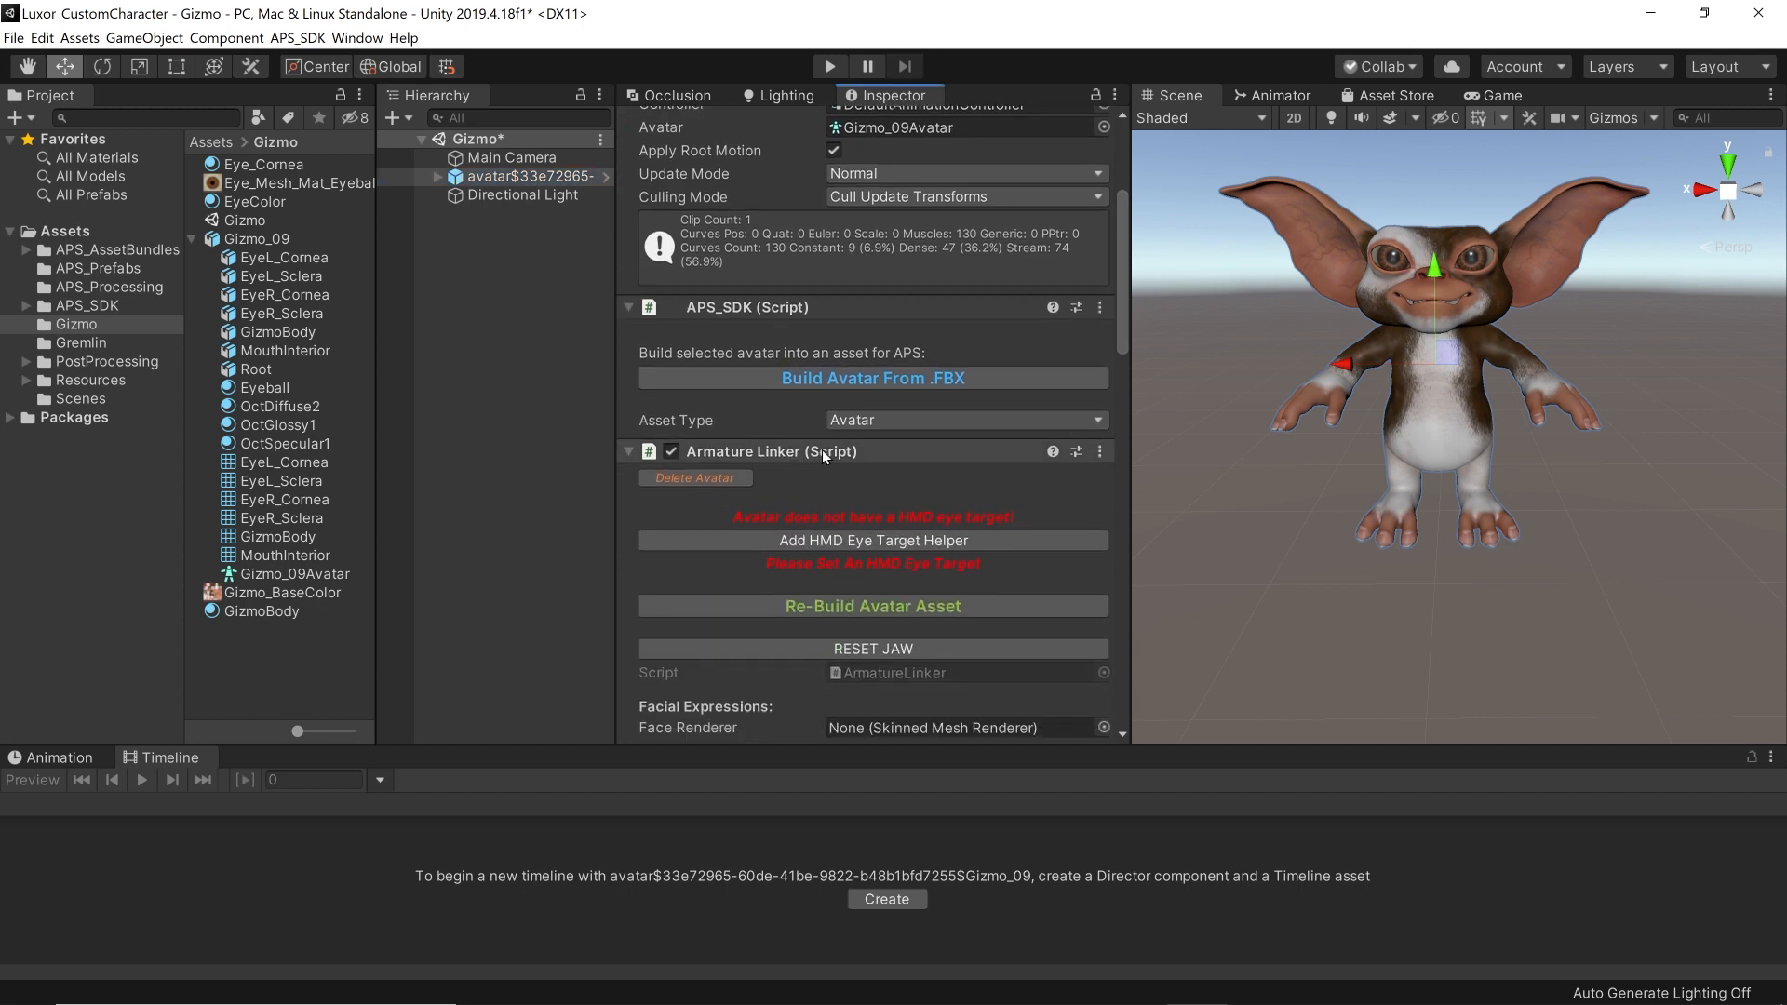
click(802, 544)
right_drag(1583, 415, 1410, 432)
scroll(1409, 432, down, 8)
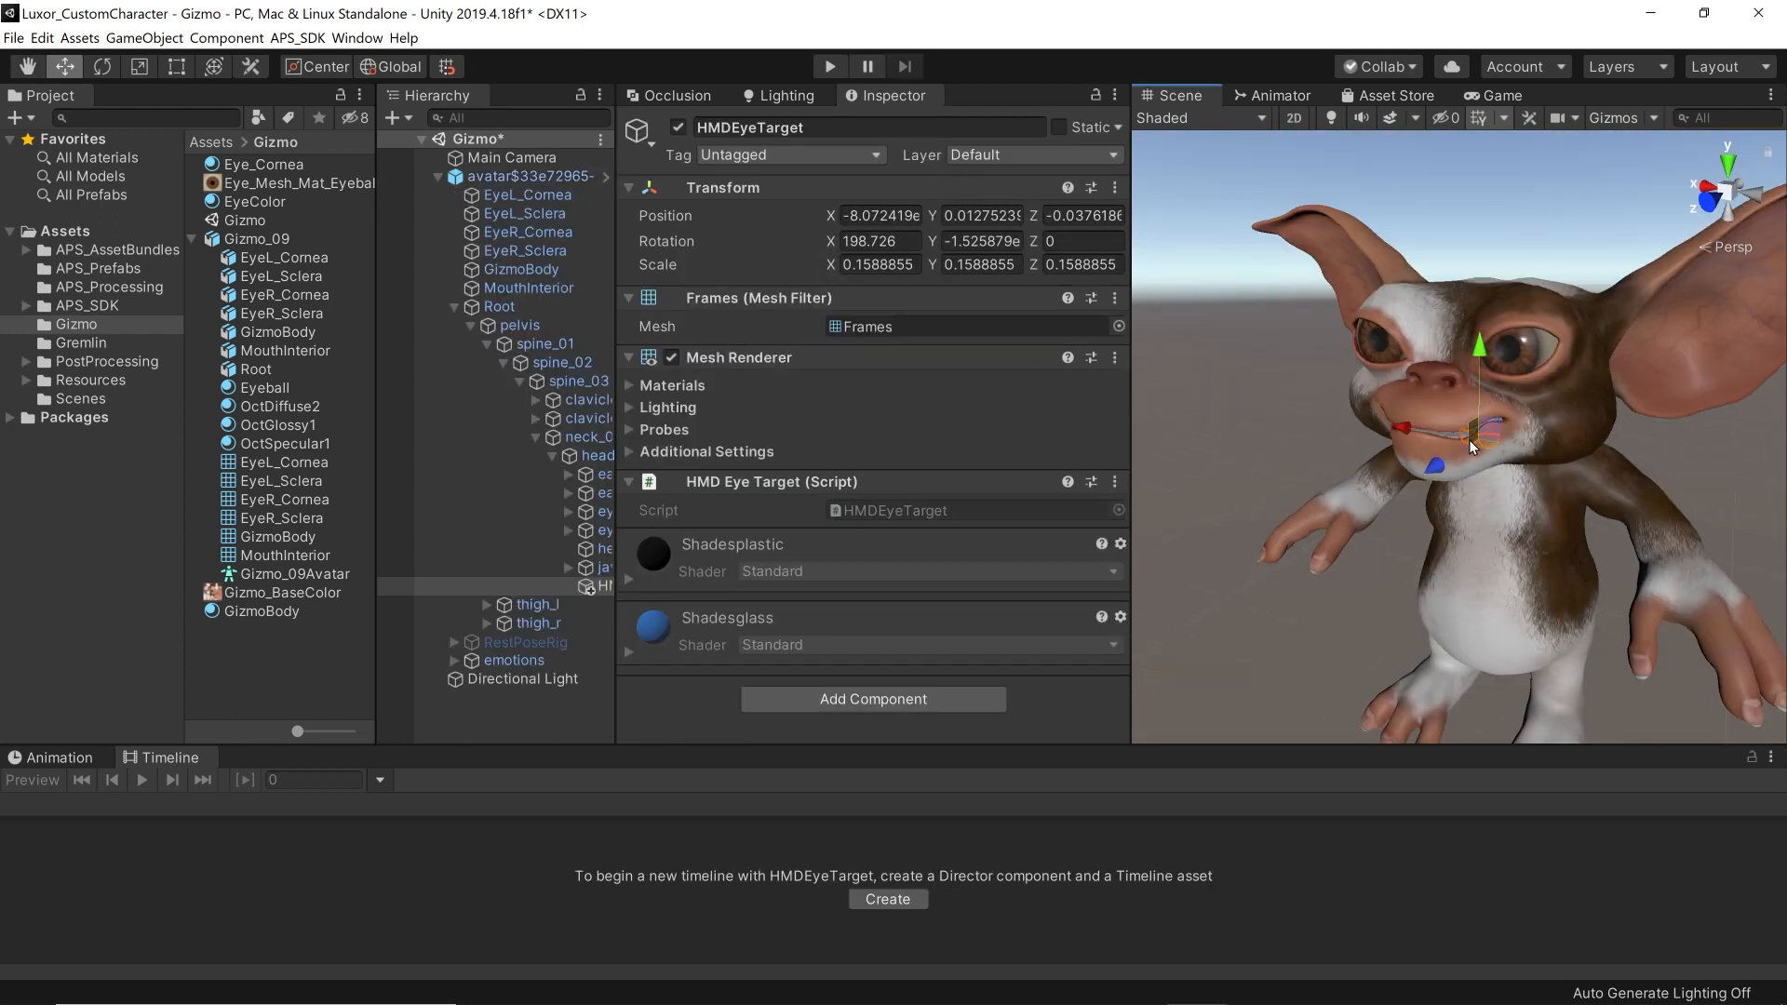
drag(1469, 438, 1432, 358)
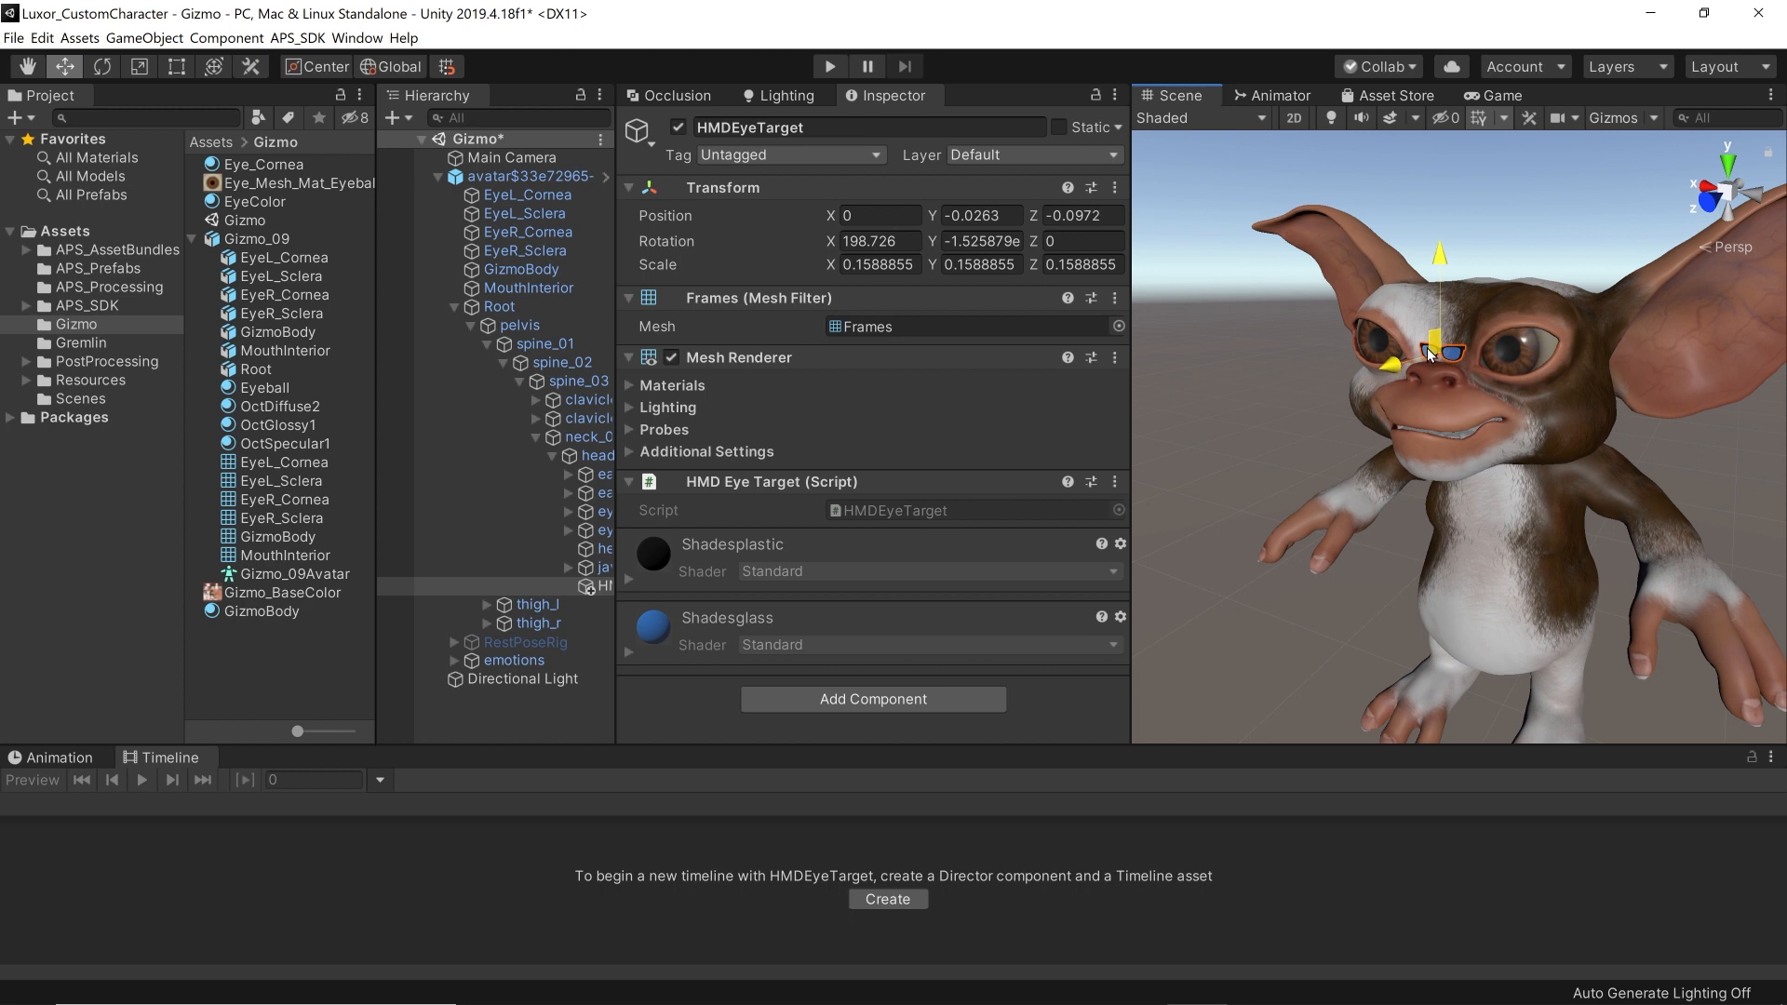
alt+drag(1427, 348, 1471, 372)
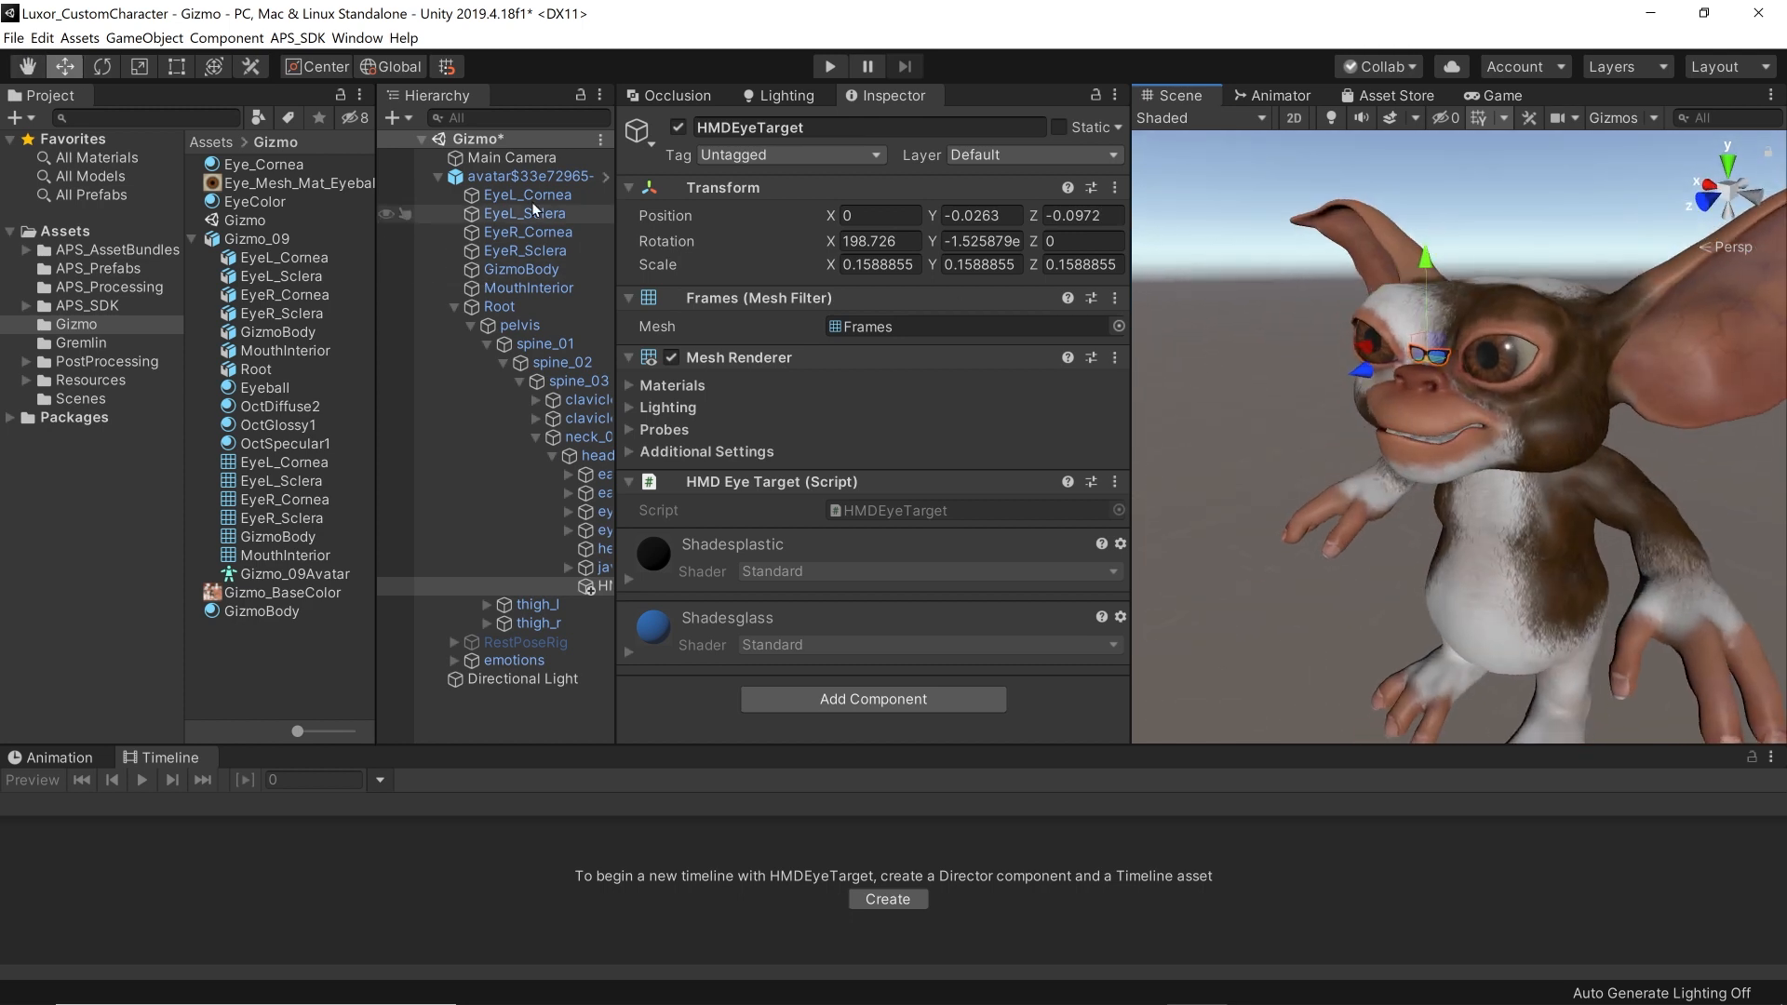
Step: Examine the avatar's Armature Linker settings, including the Face Renderer slot and the bone assignments
click(538, 178)
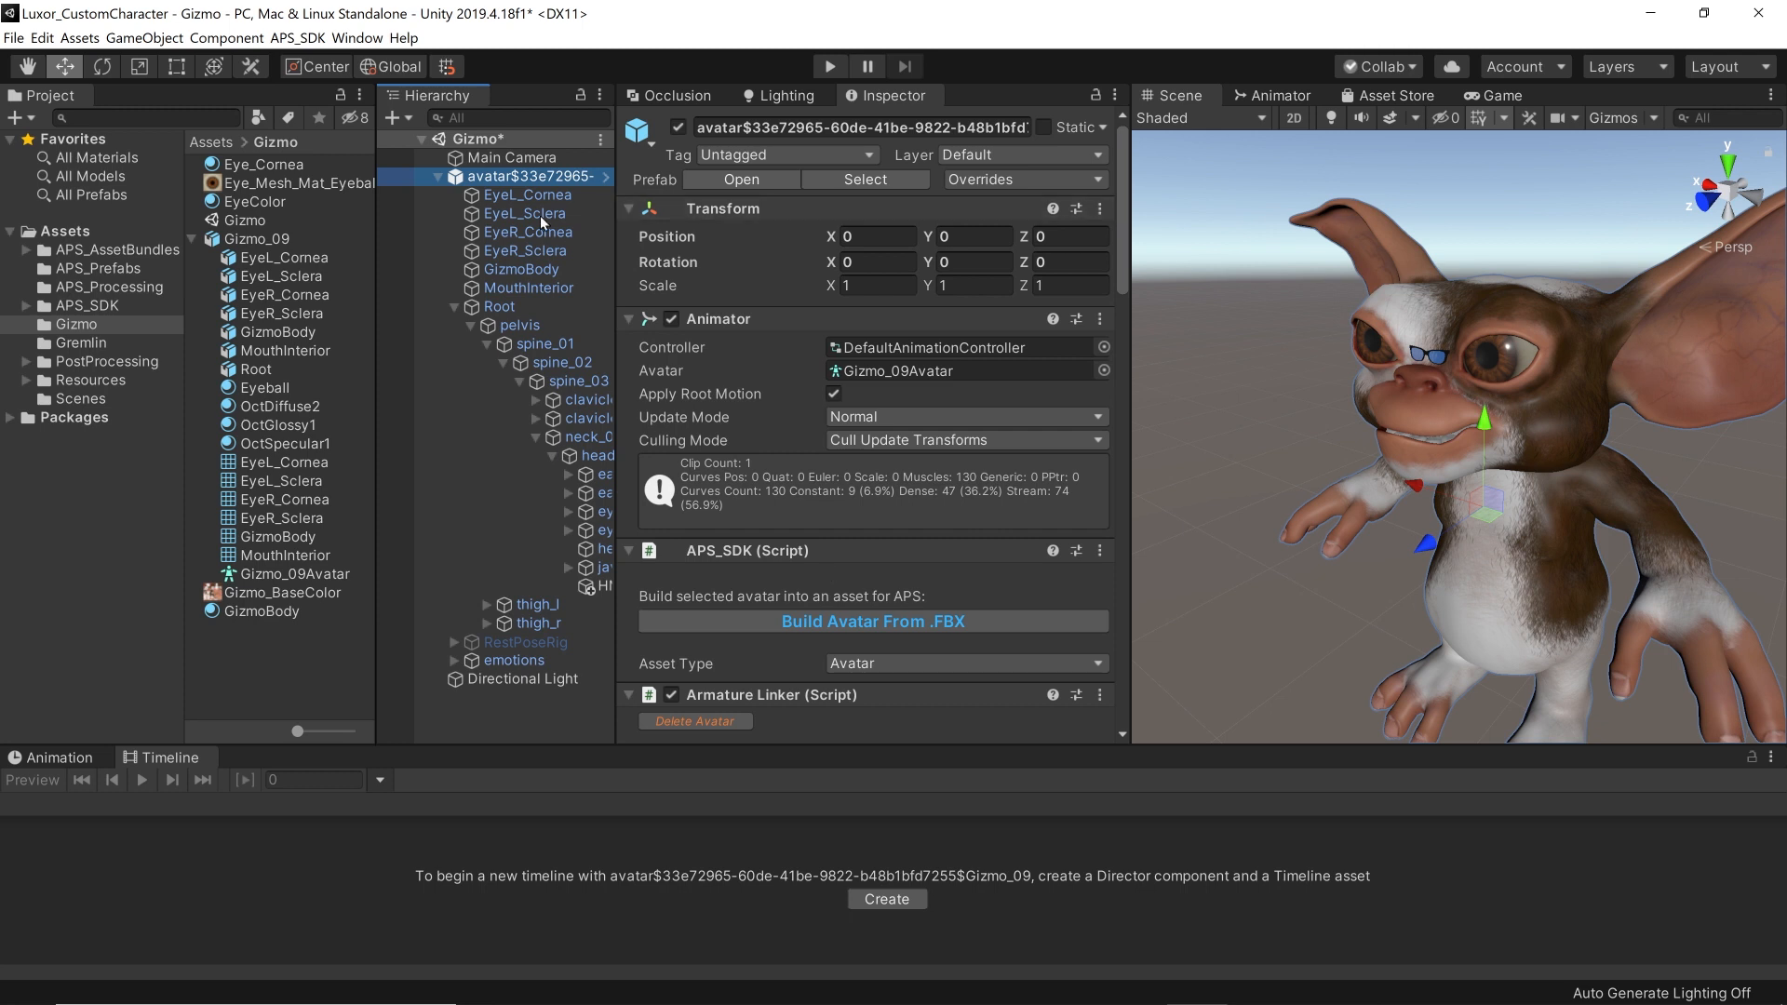
click(454, 306)
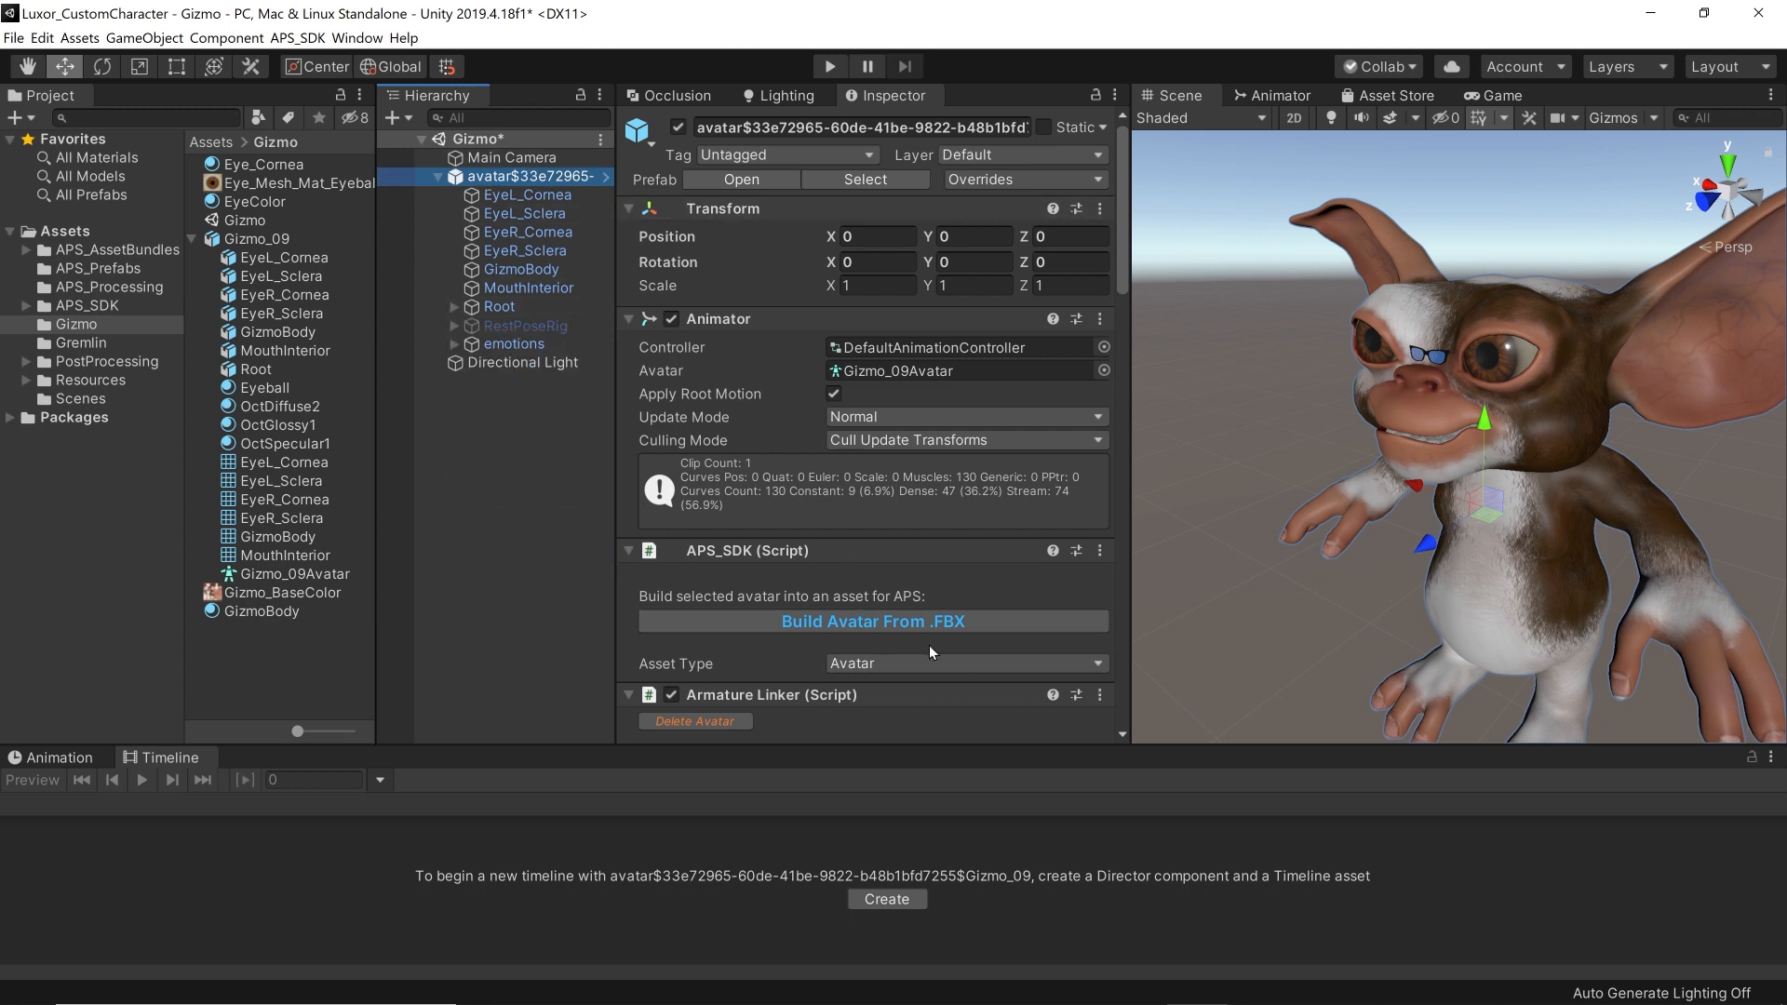
scroll(1068, 601, down, 10)
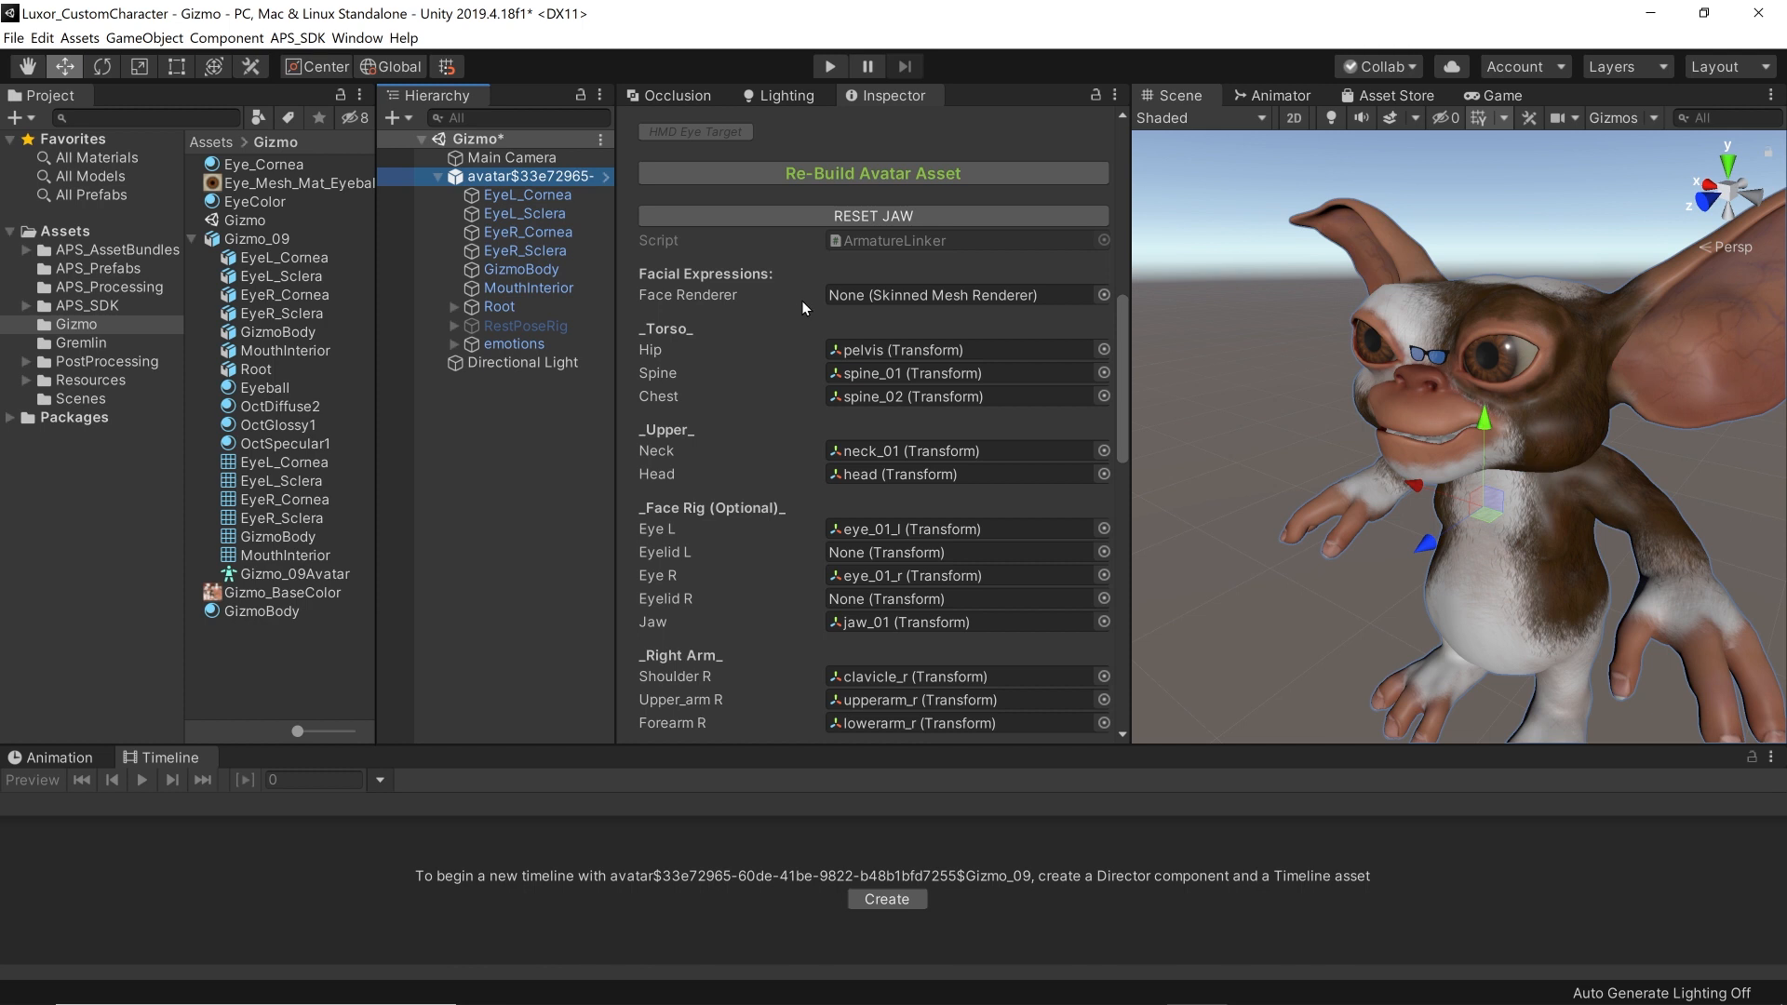
Step: Try out the nose sneer and cheek squint blend shapes on the GizmoBody mesh and return them to 0
click(525, 270)
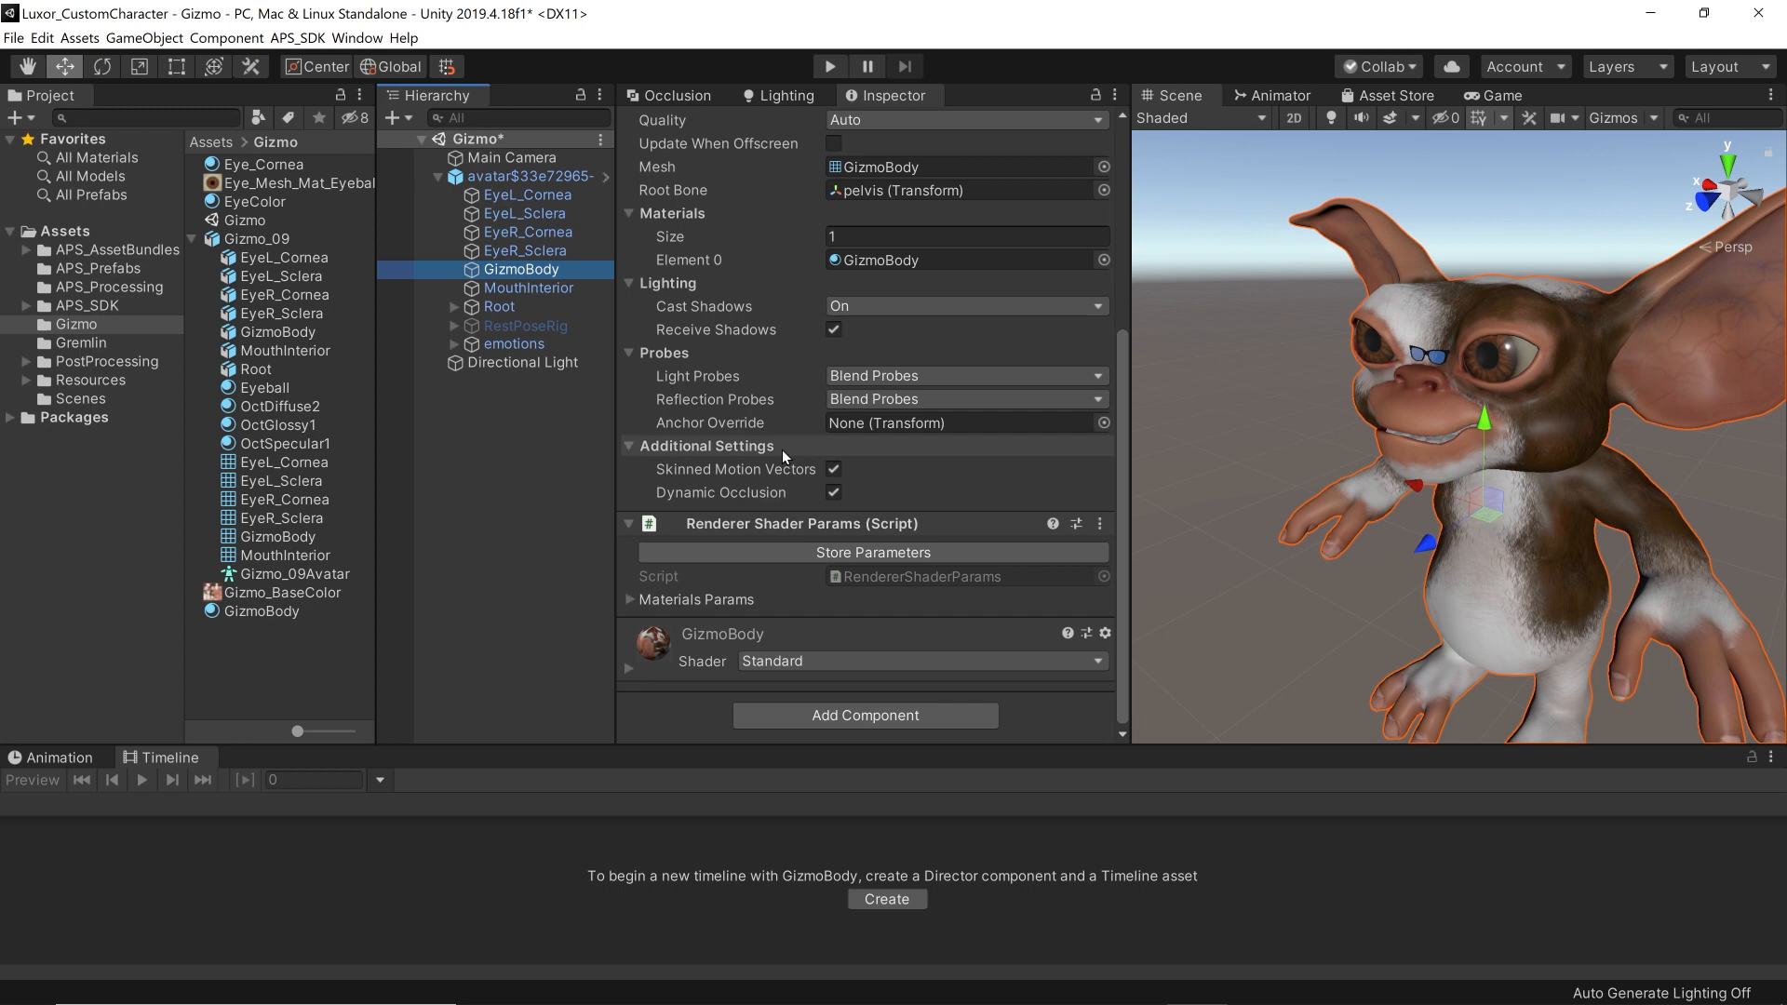
scroll(782, 450, up, 5)
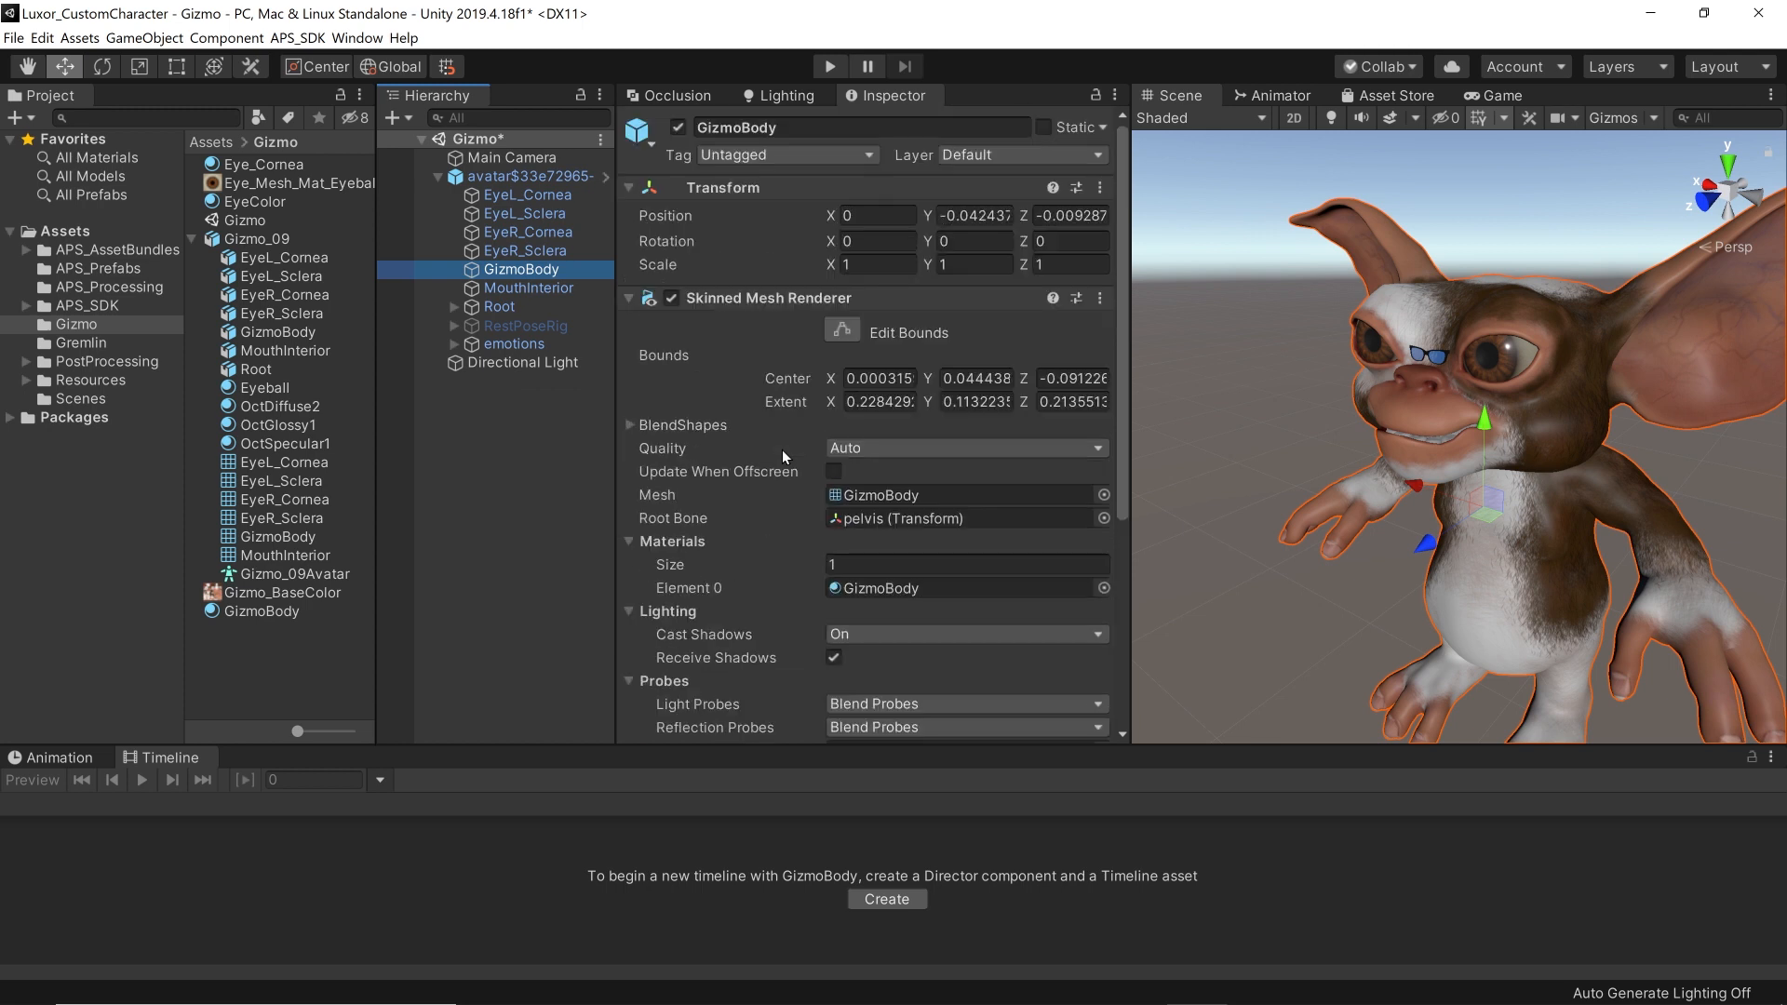
click(629, 430)
mouse_move(844, 449)
mouse_down()
mouse_move(1002, 473)
mouse_move(833, 479)
mouse_up()
click(831, 475)
click(832, 494)
click(832, 472)
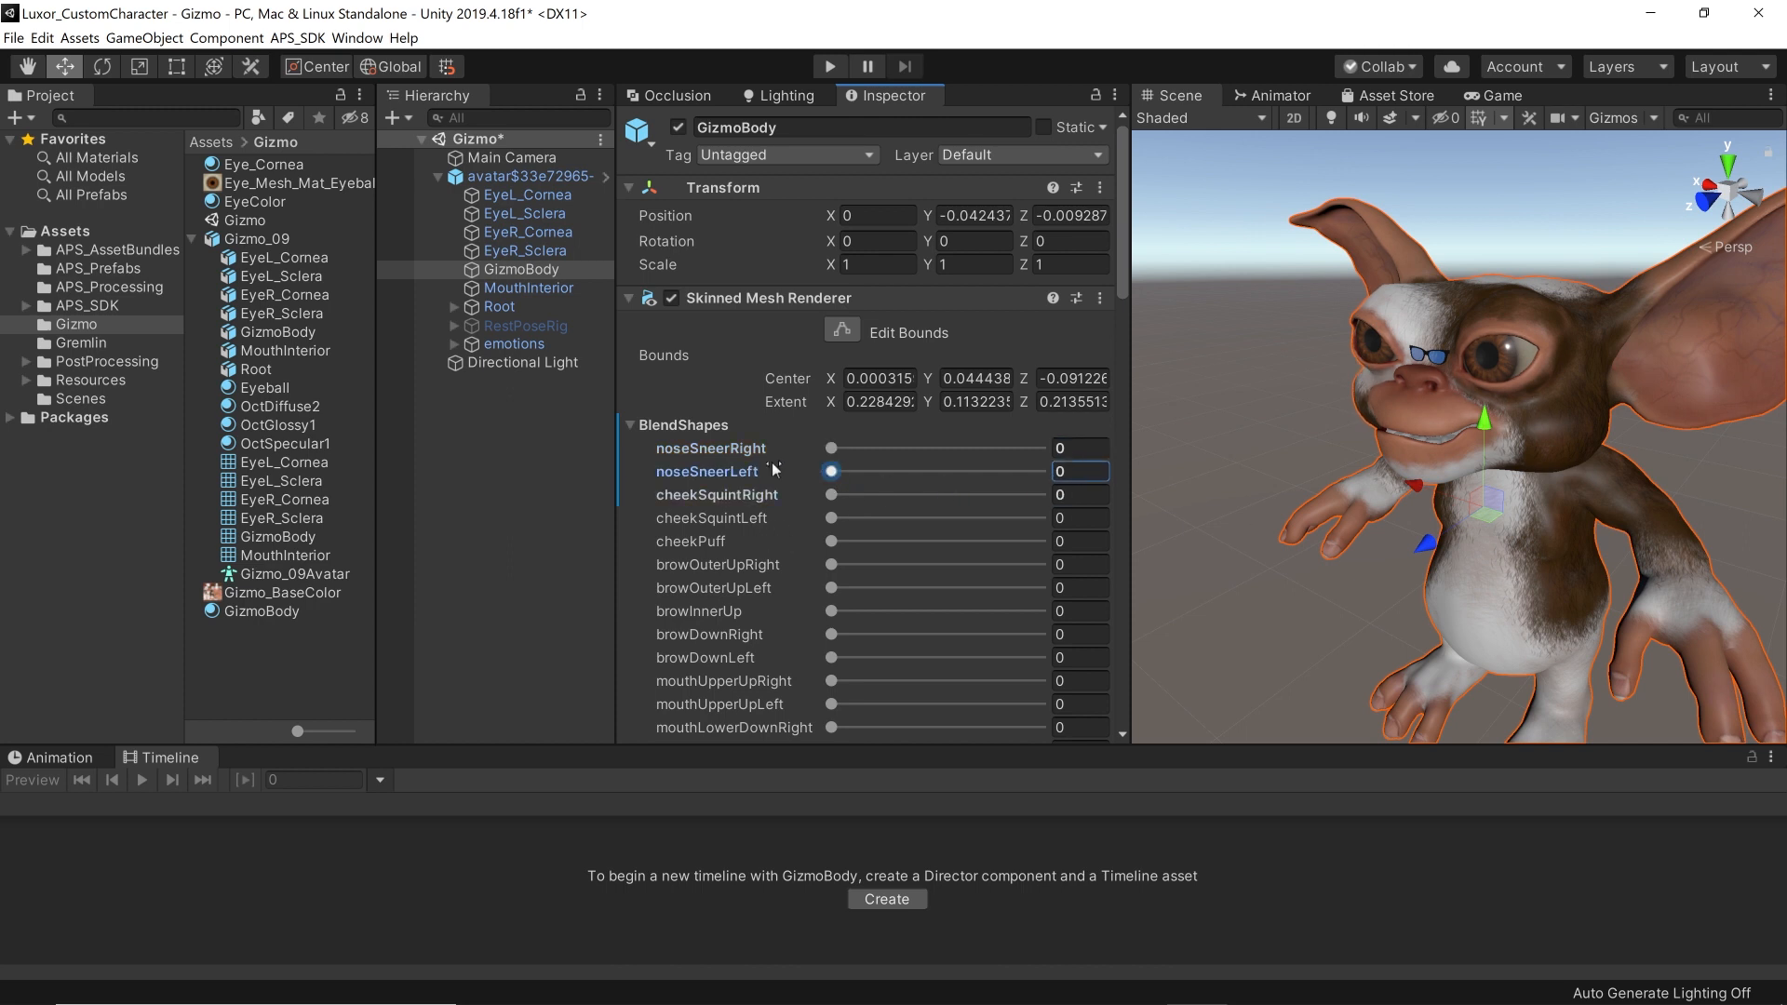
Step: Assign the GizmoBody mesh as the Face Renderer in the avatar's Armature Linker
click(508, 179)
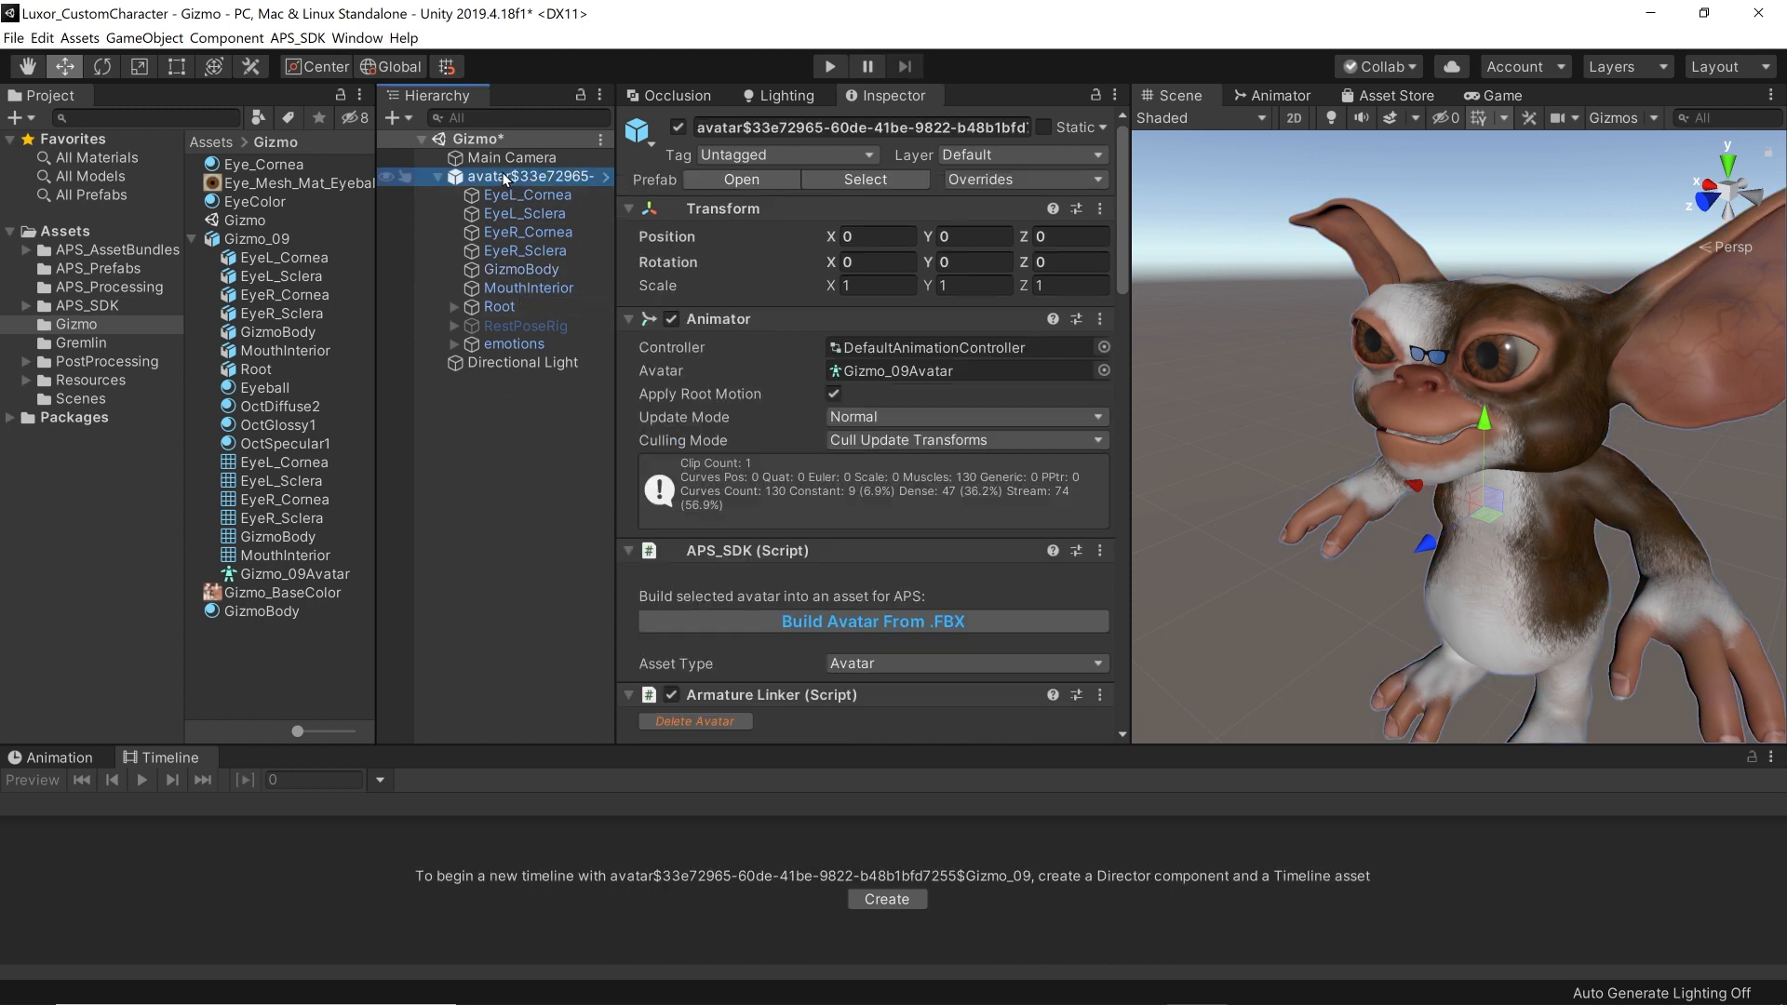
scroll(787, 564, down, 3)
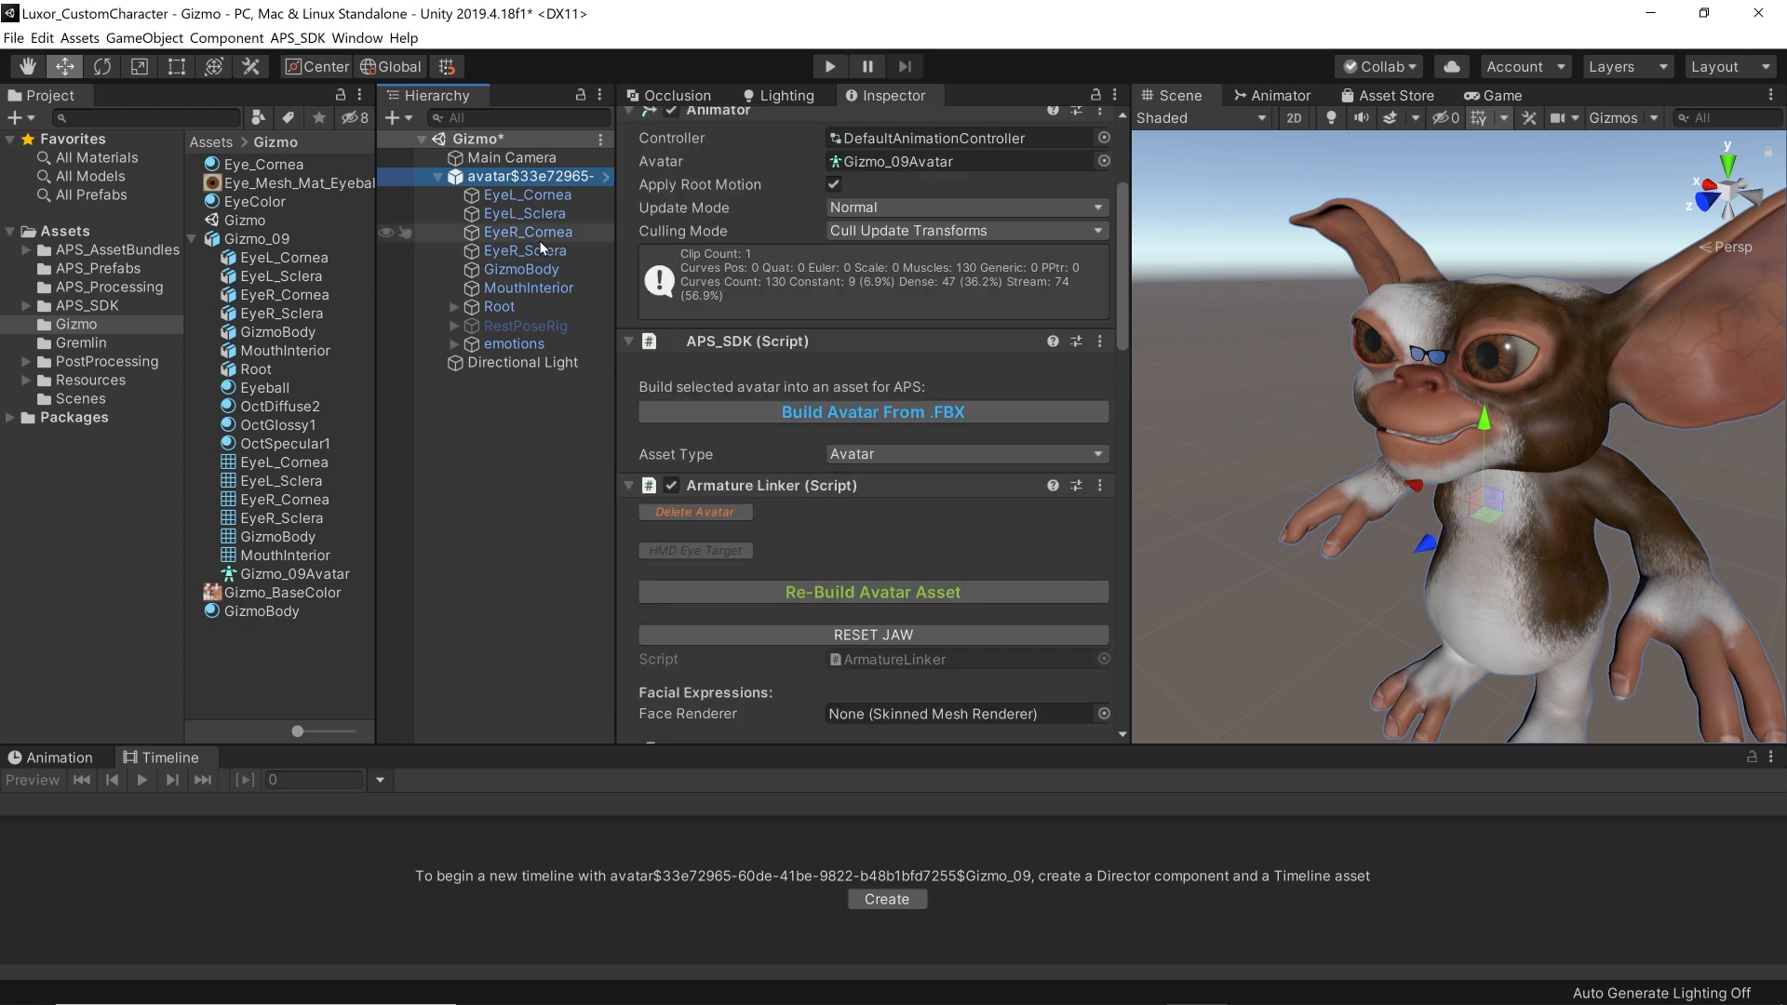
drag(528, 270, 884, 715)
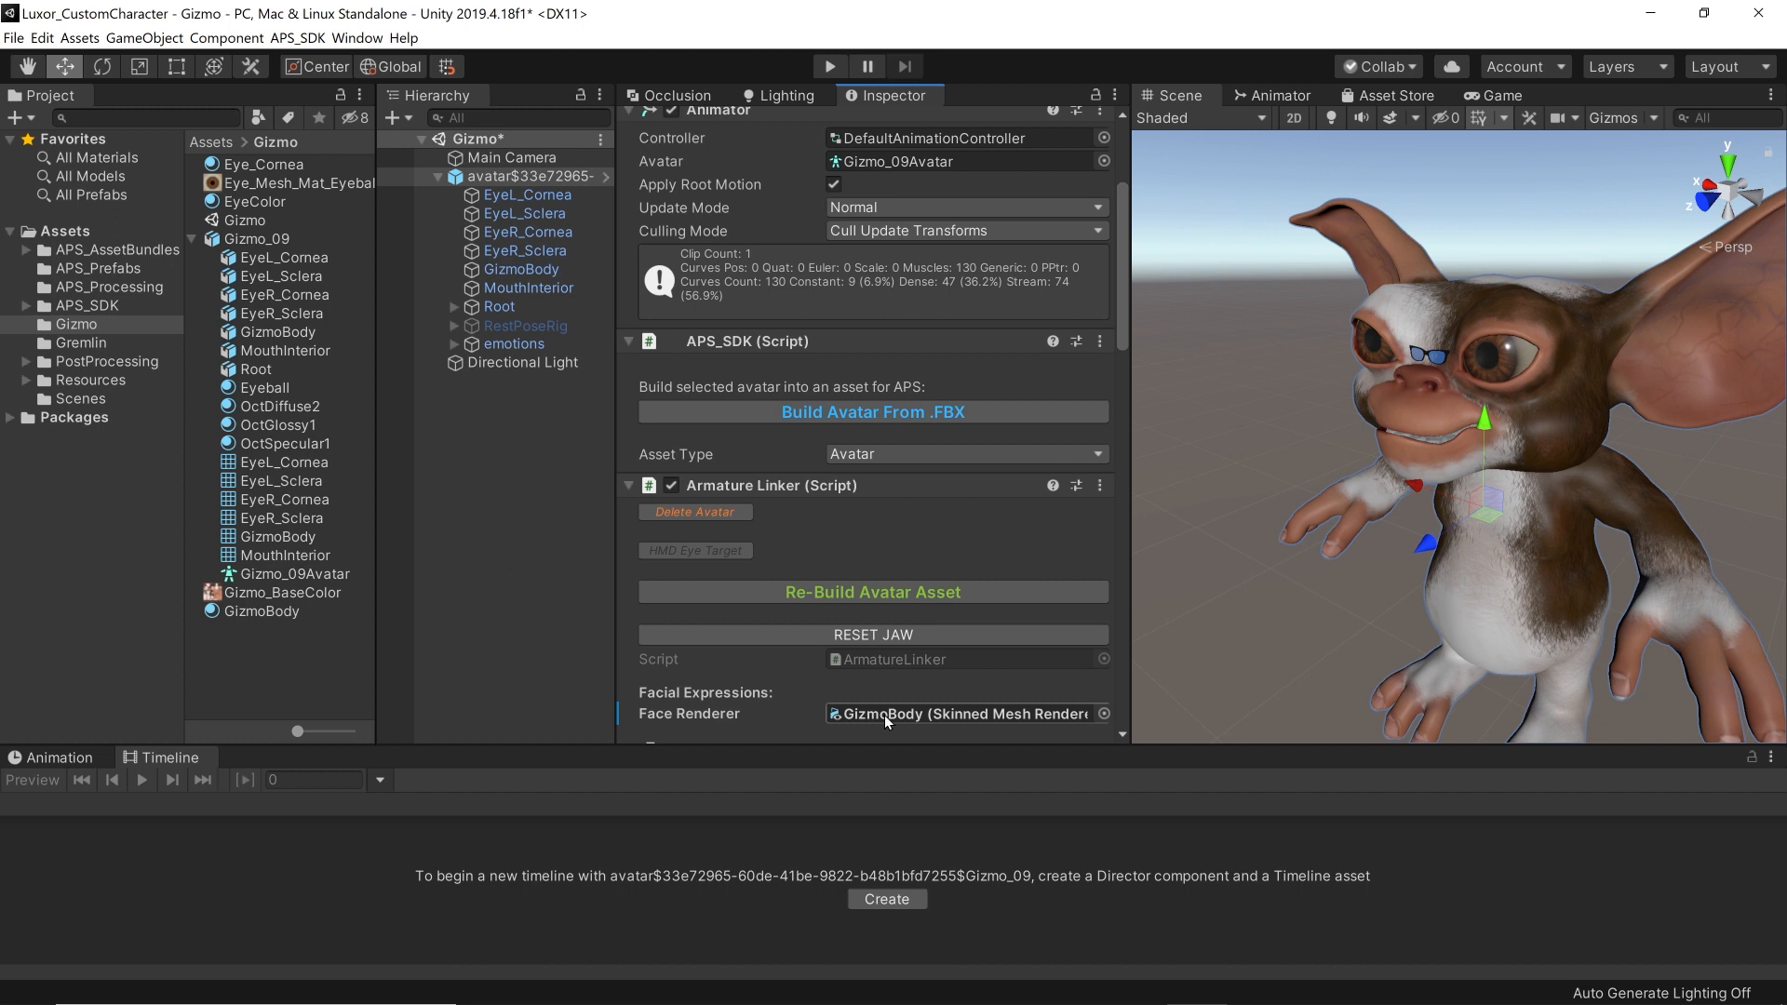
Step: Add a Facecap Linker component to the avatar
drag(1119, 265, 1058, 637)
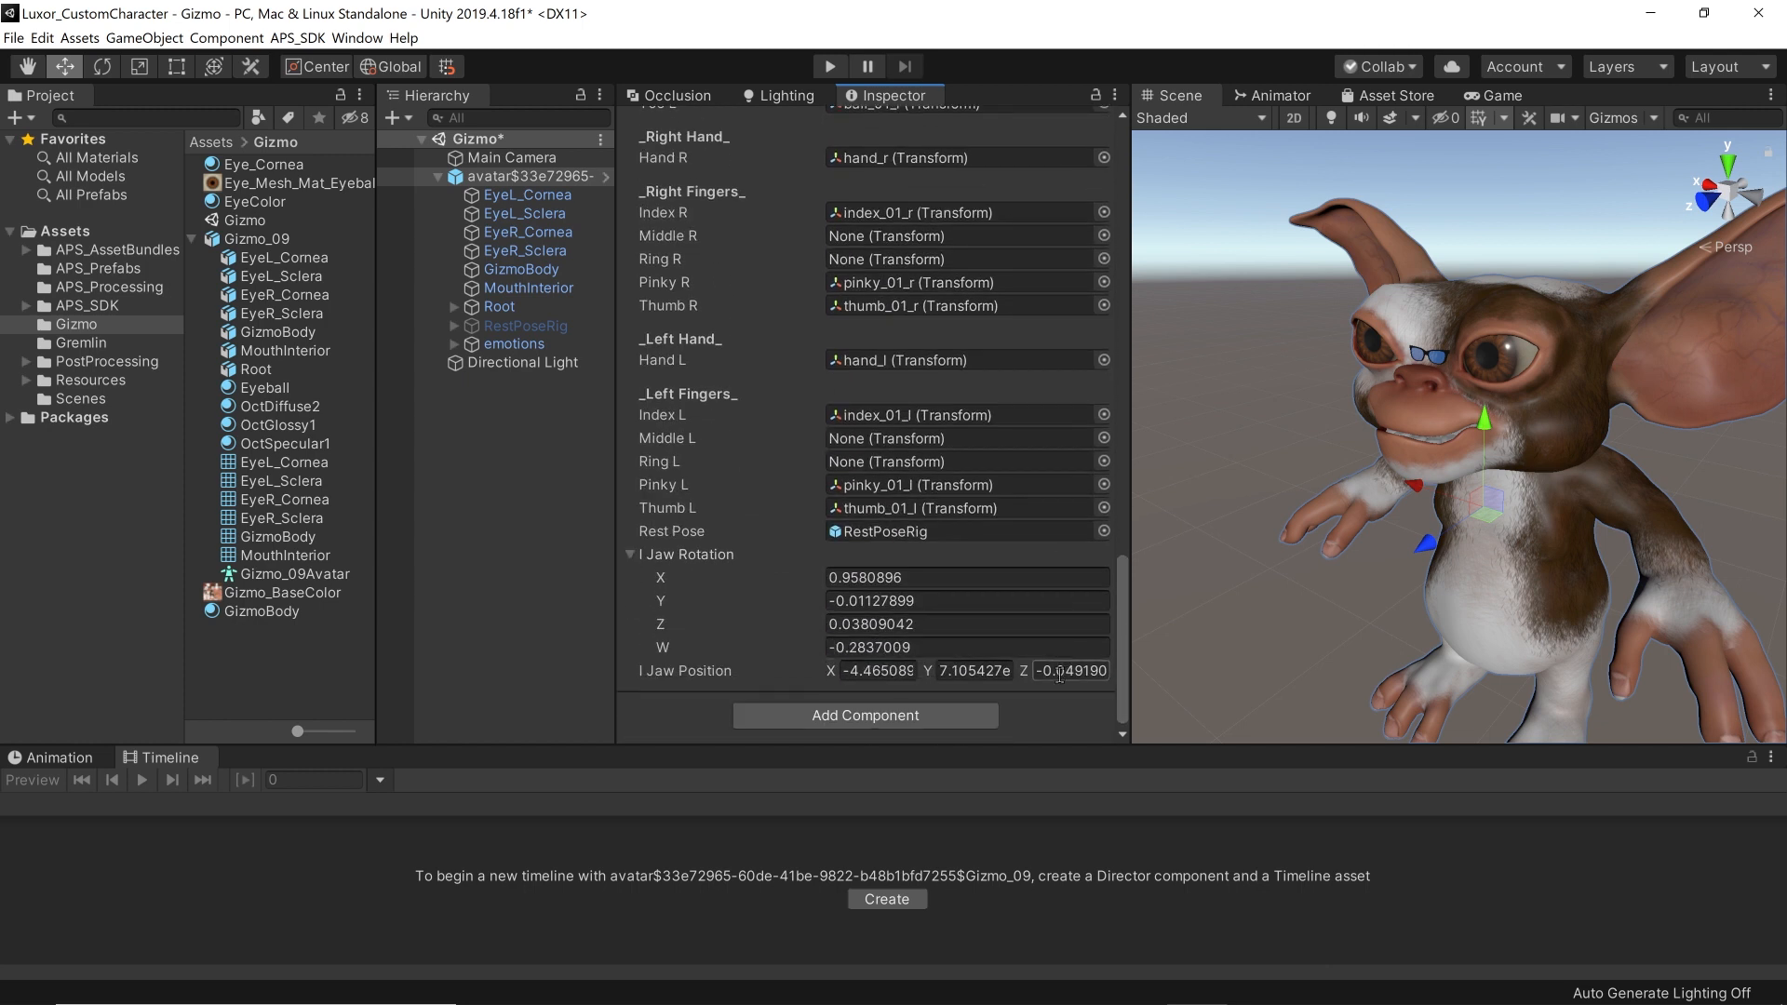
click(895, 720)
text(fa)
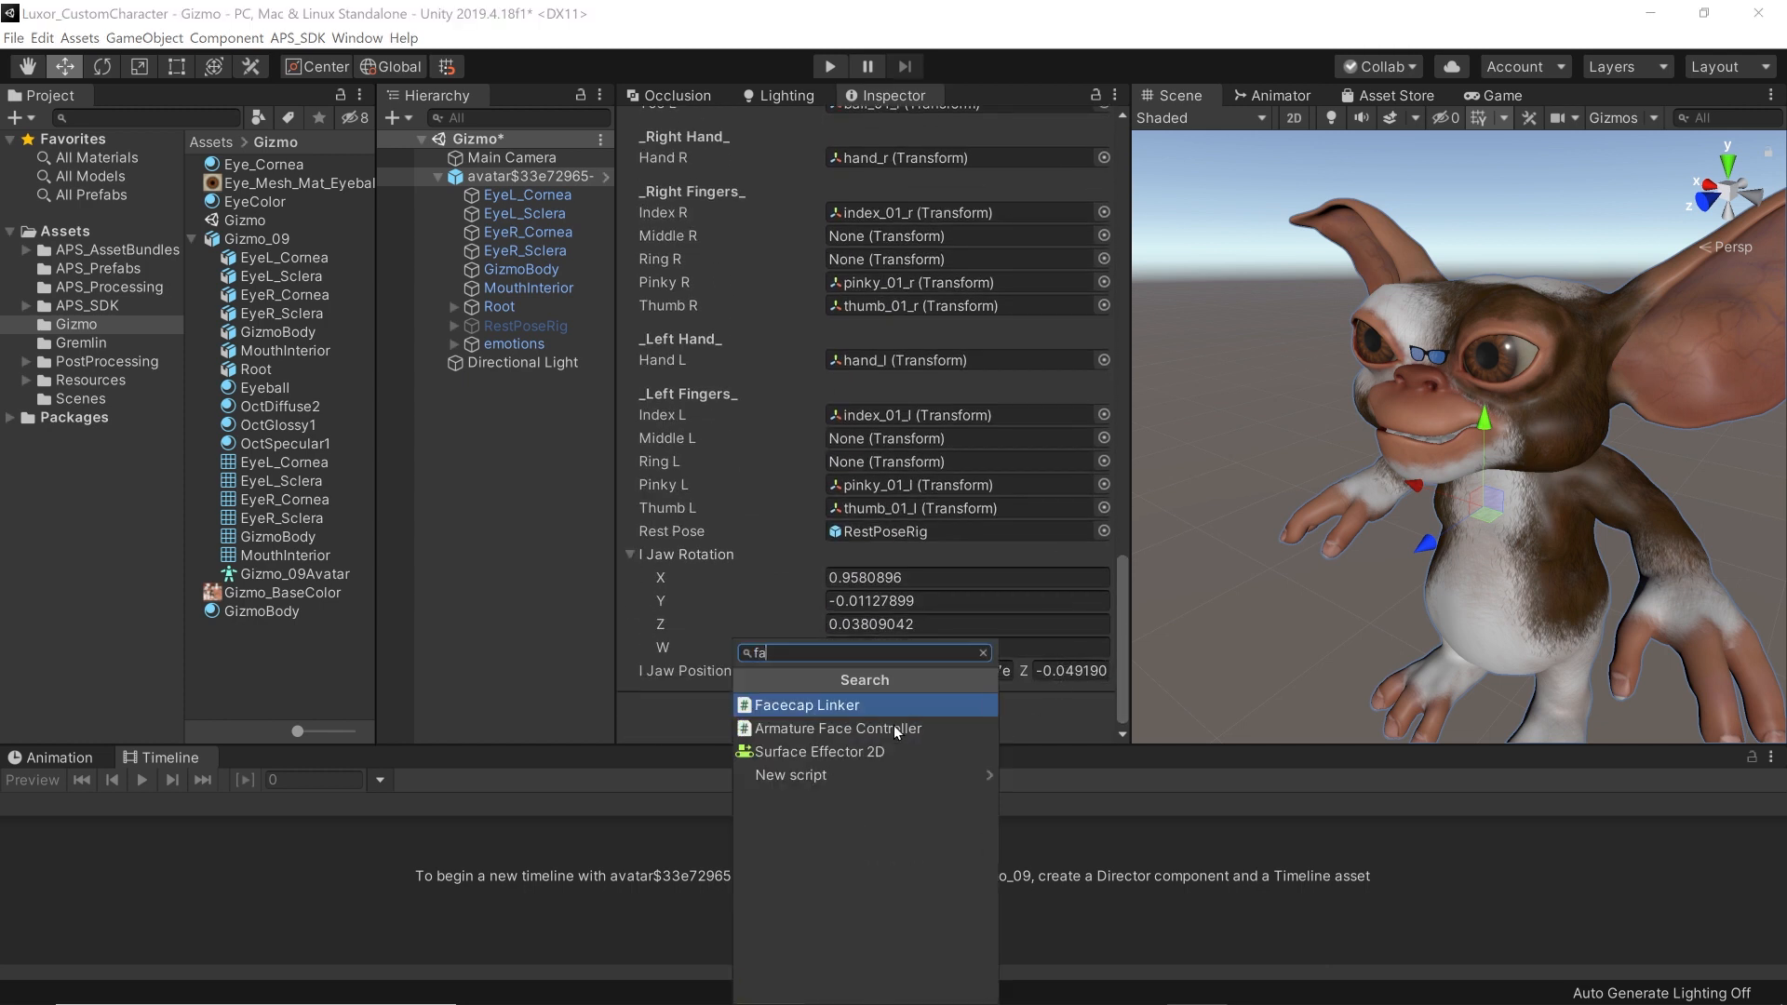
click(863, 708)
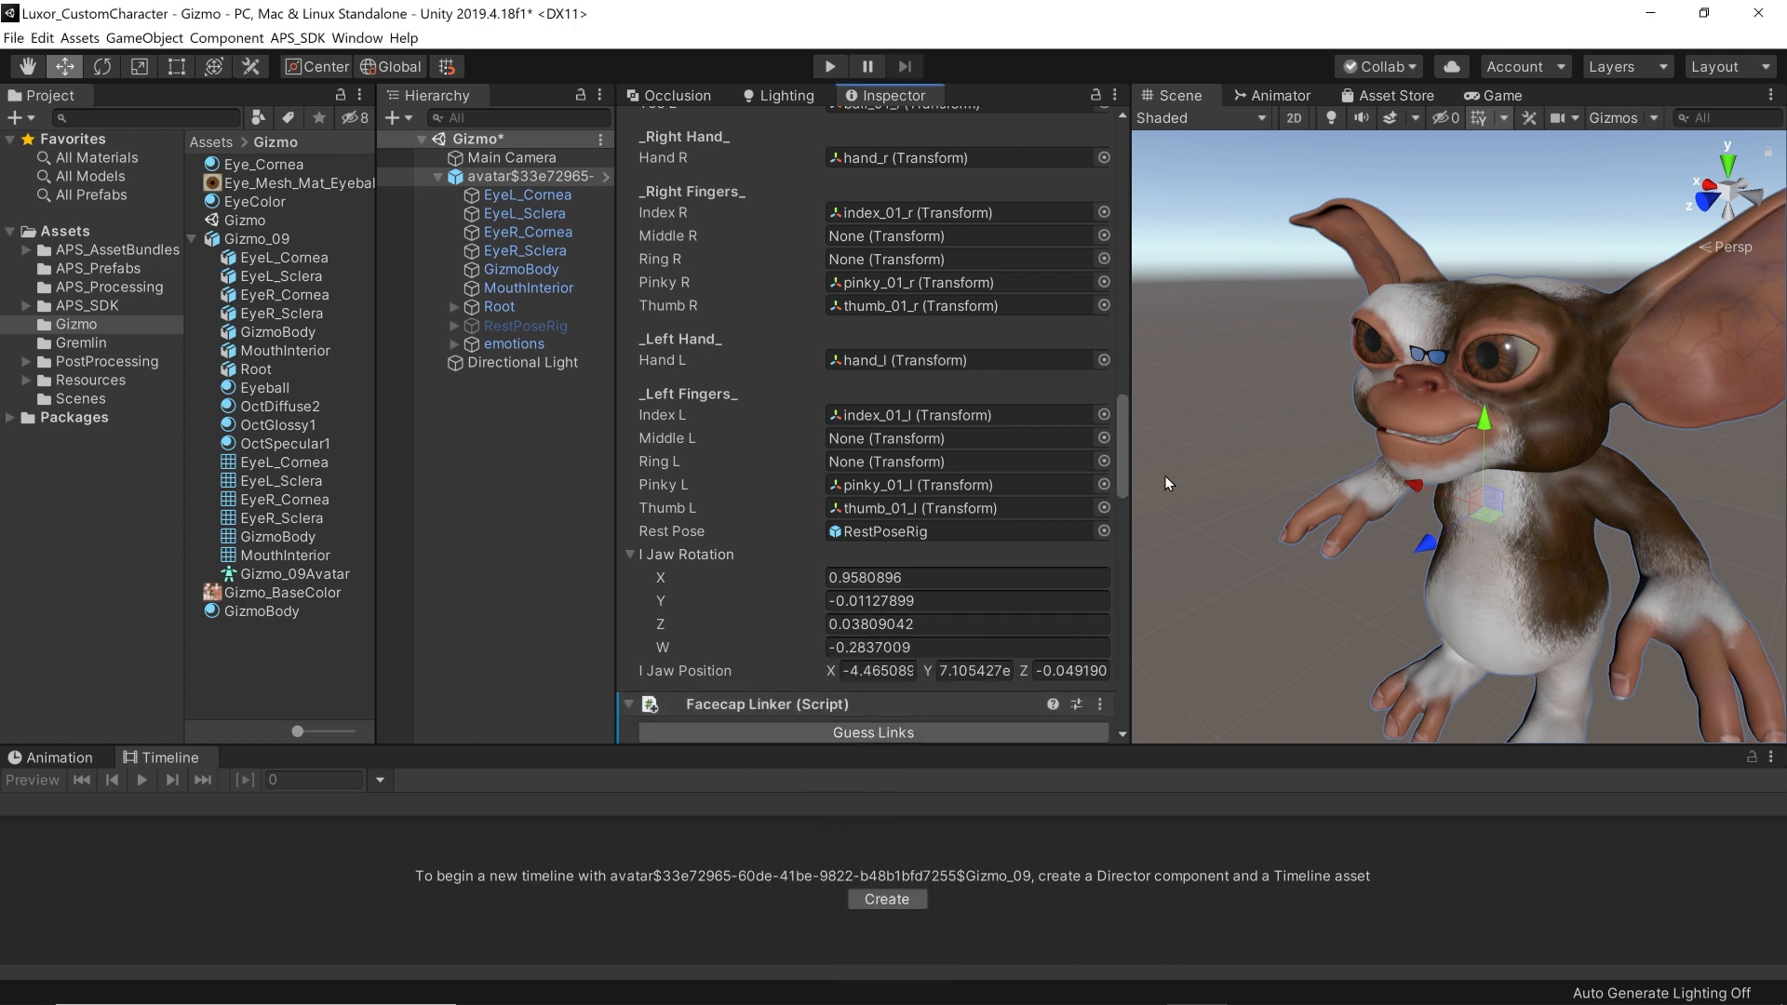
Step: Guess the Facecap Linker's blend shape links automatically, overwriting the current mappings
drag(1123, 467, 1119, 534)
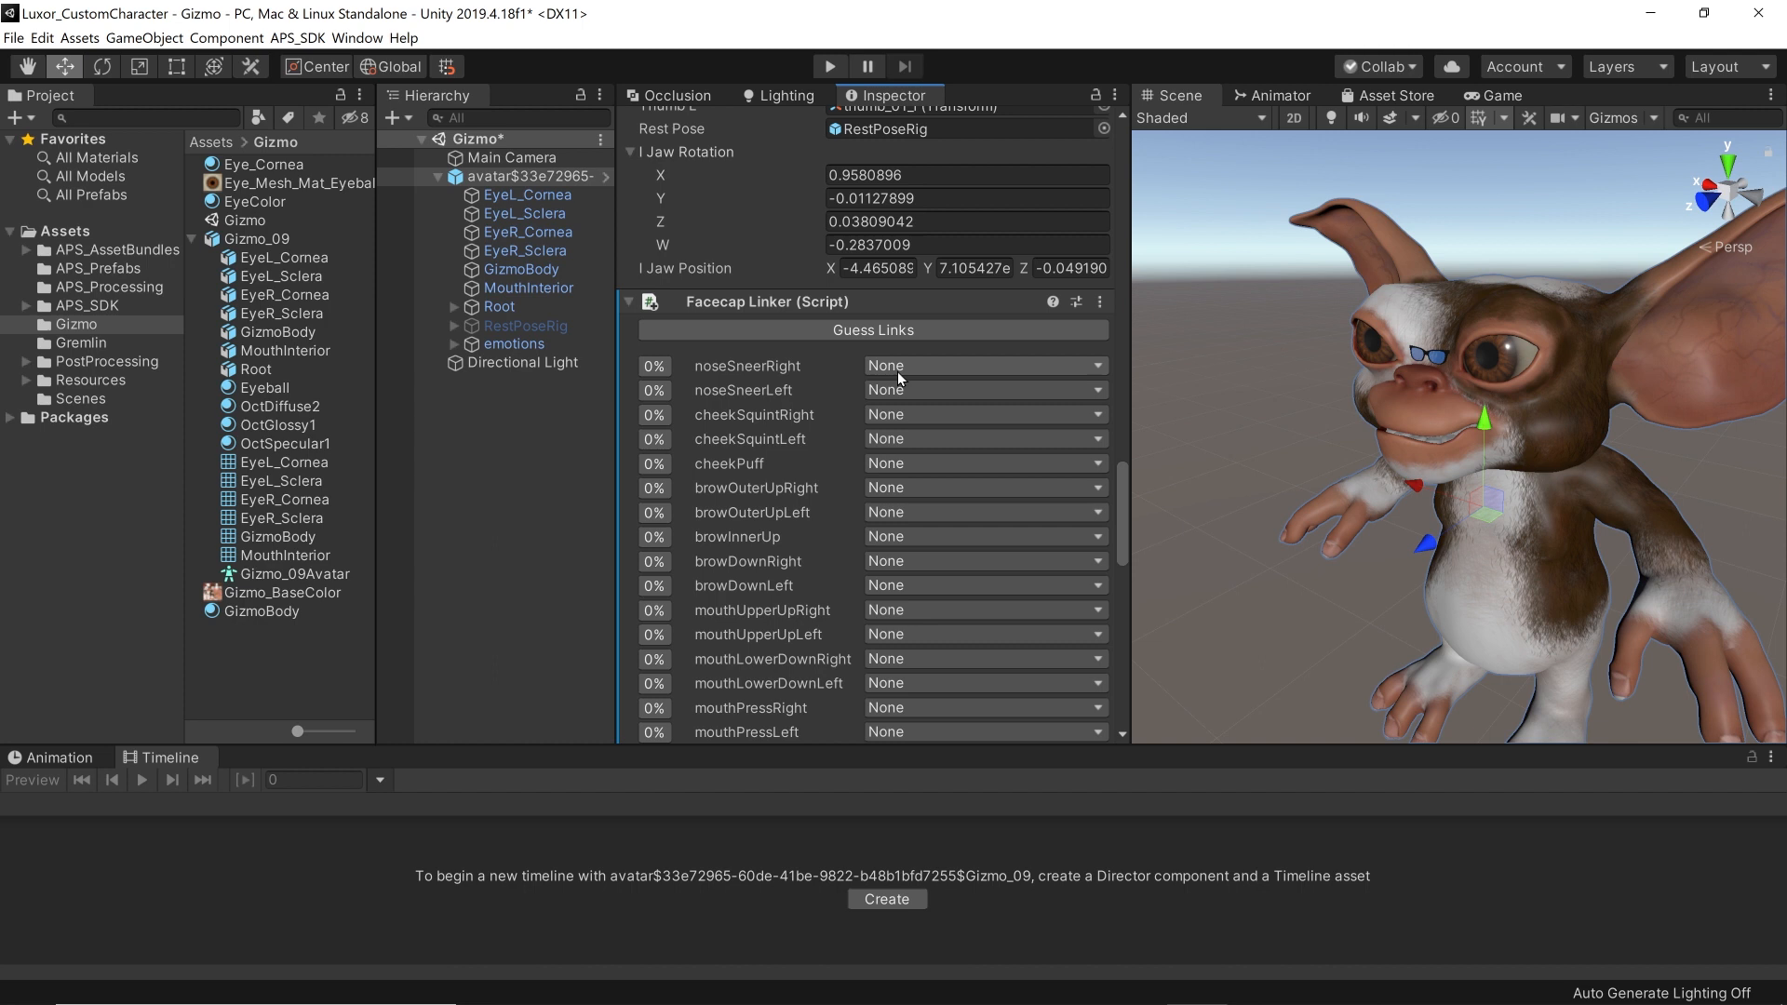
click(899, 331)
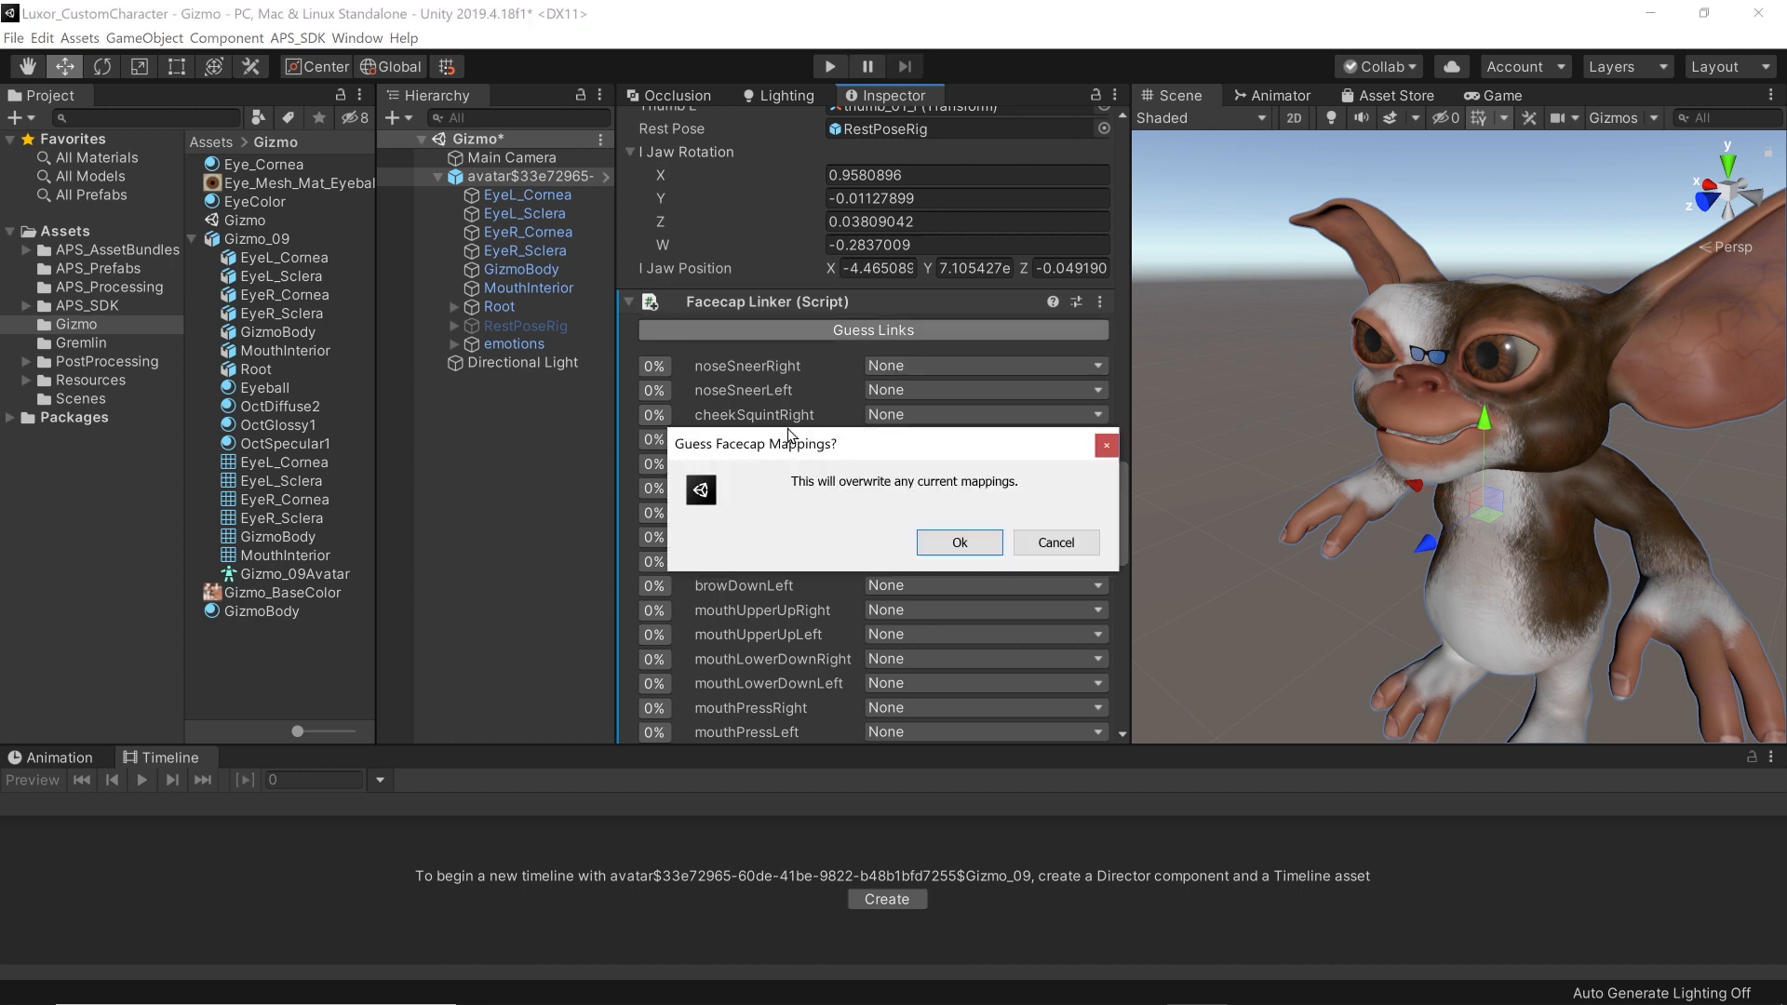
click(980, 549)
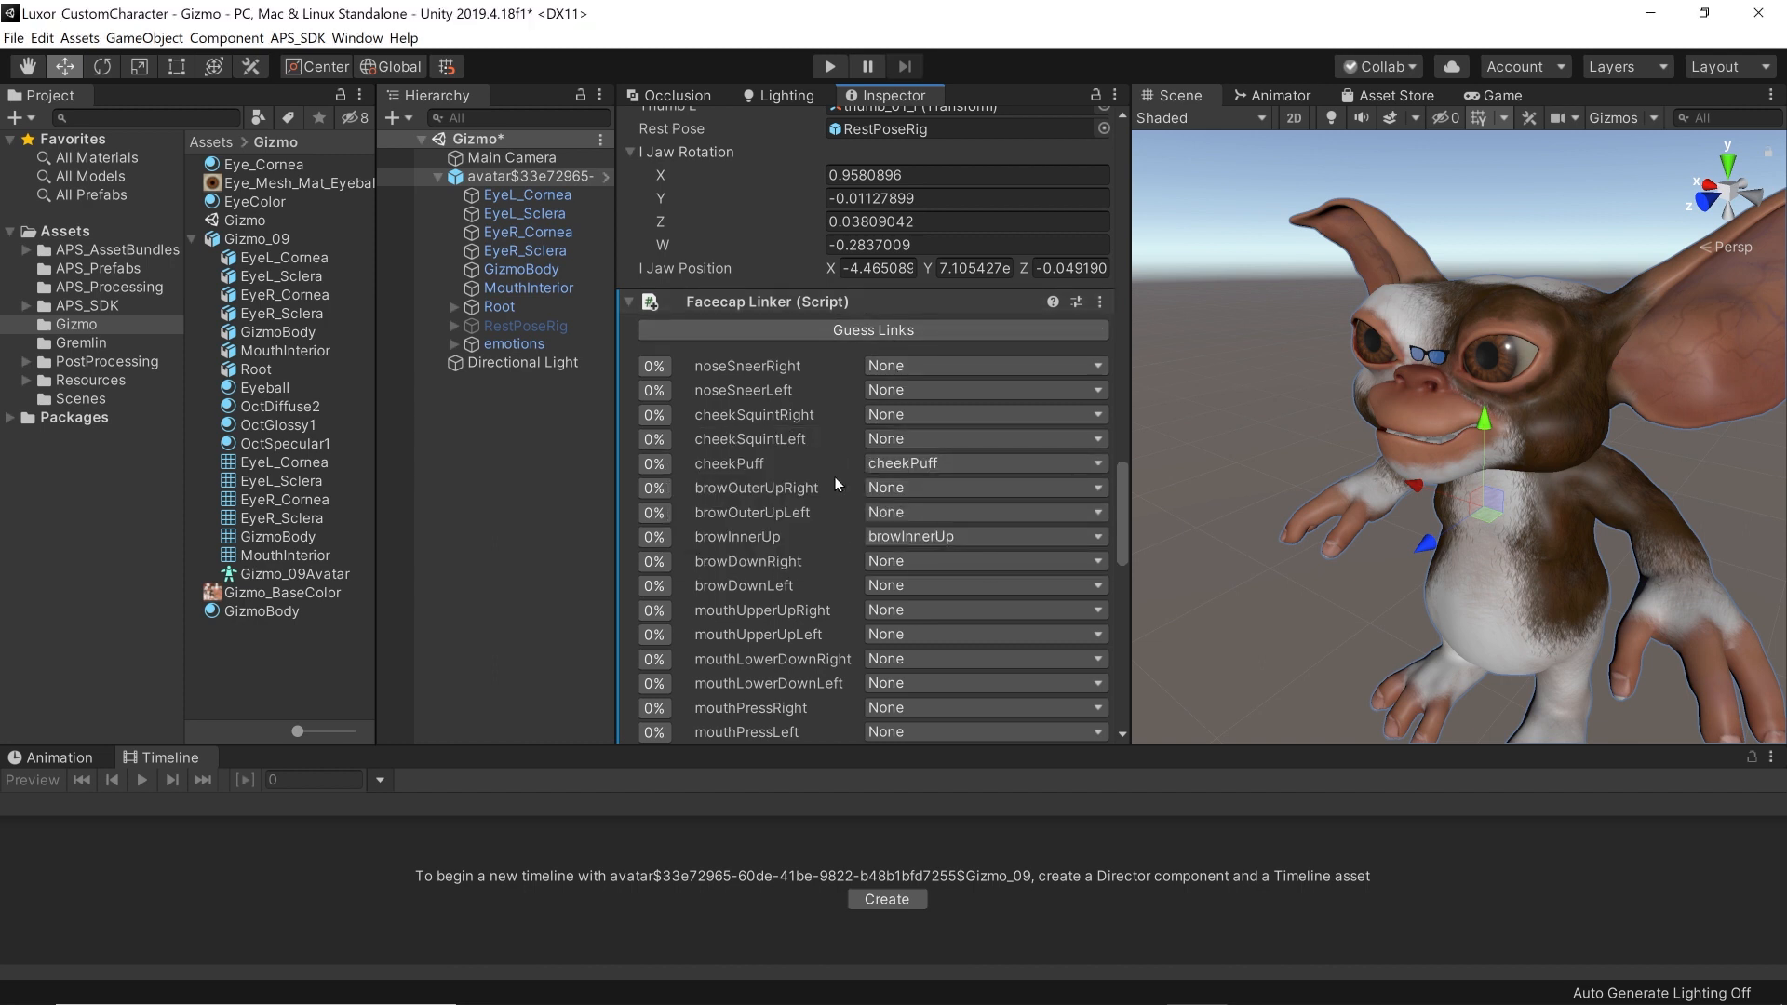
Step: Link noseSneerRight to noseSneer_R, noseSneerLeft to noseSneer_L, cheekSquintRight to eyeSquint_R and cheekSquintLeft to eyeSquint_L, and check the remaining facecap links
click(946, 343)
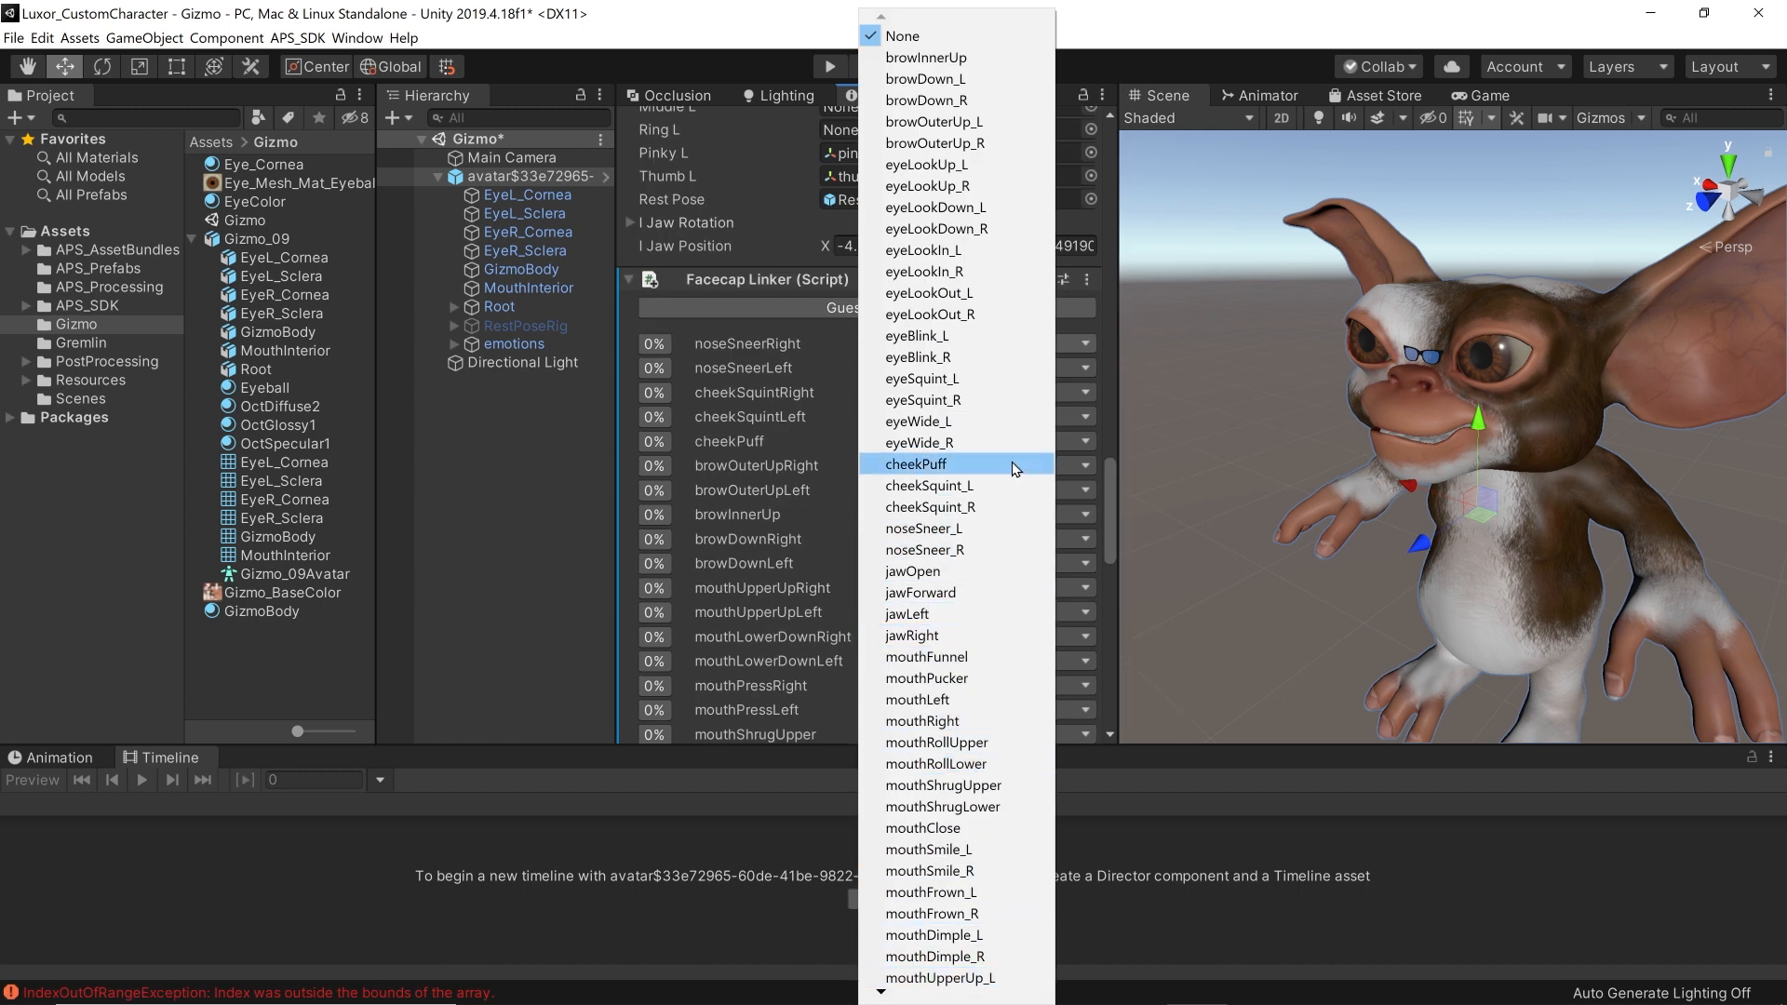
click(987, 555)
click(914, 349)
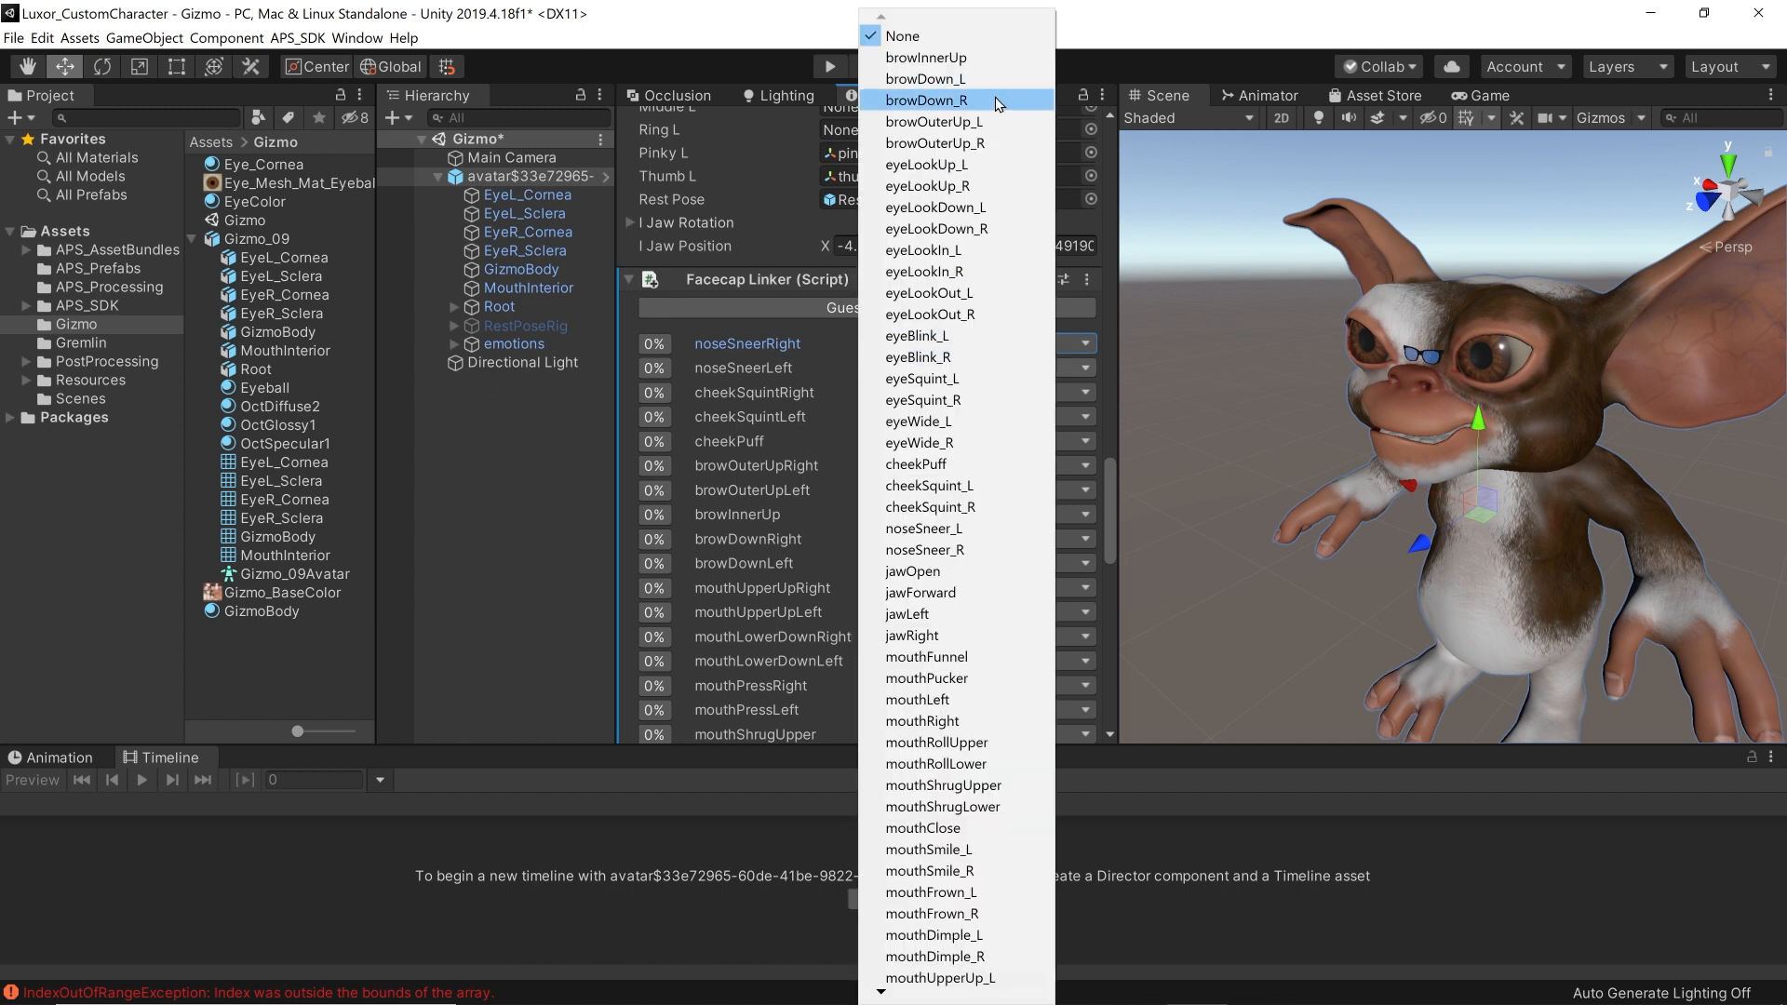
click(1007, 527)
click(931, 391)
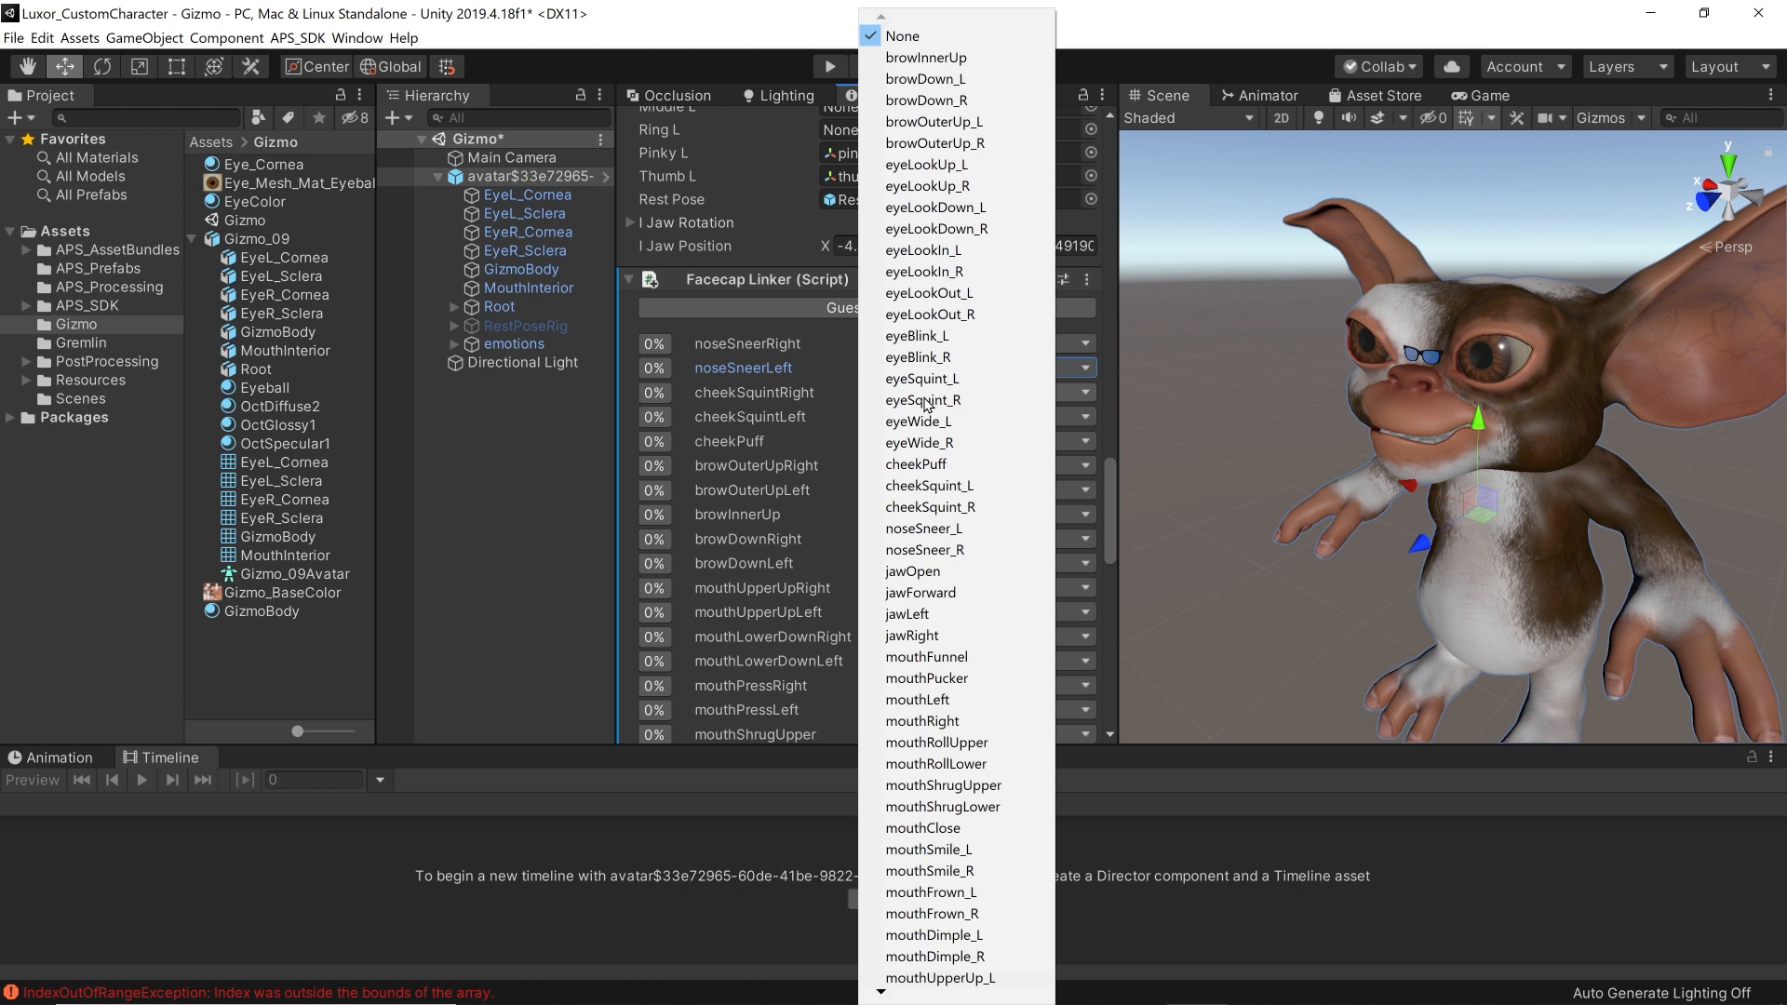
click(962, 408)
click(936, 415)
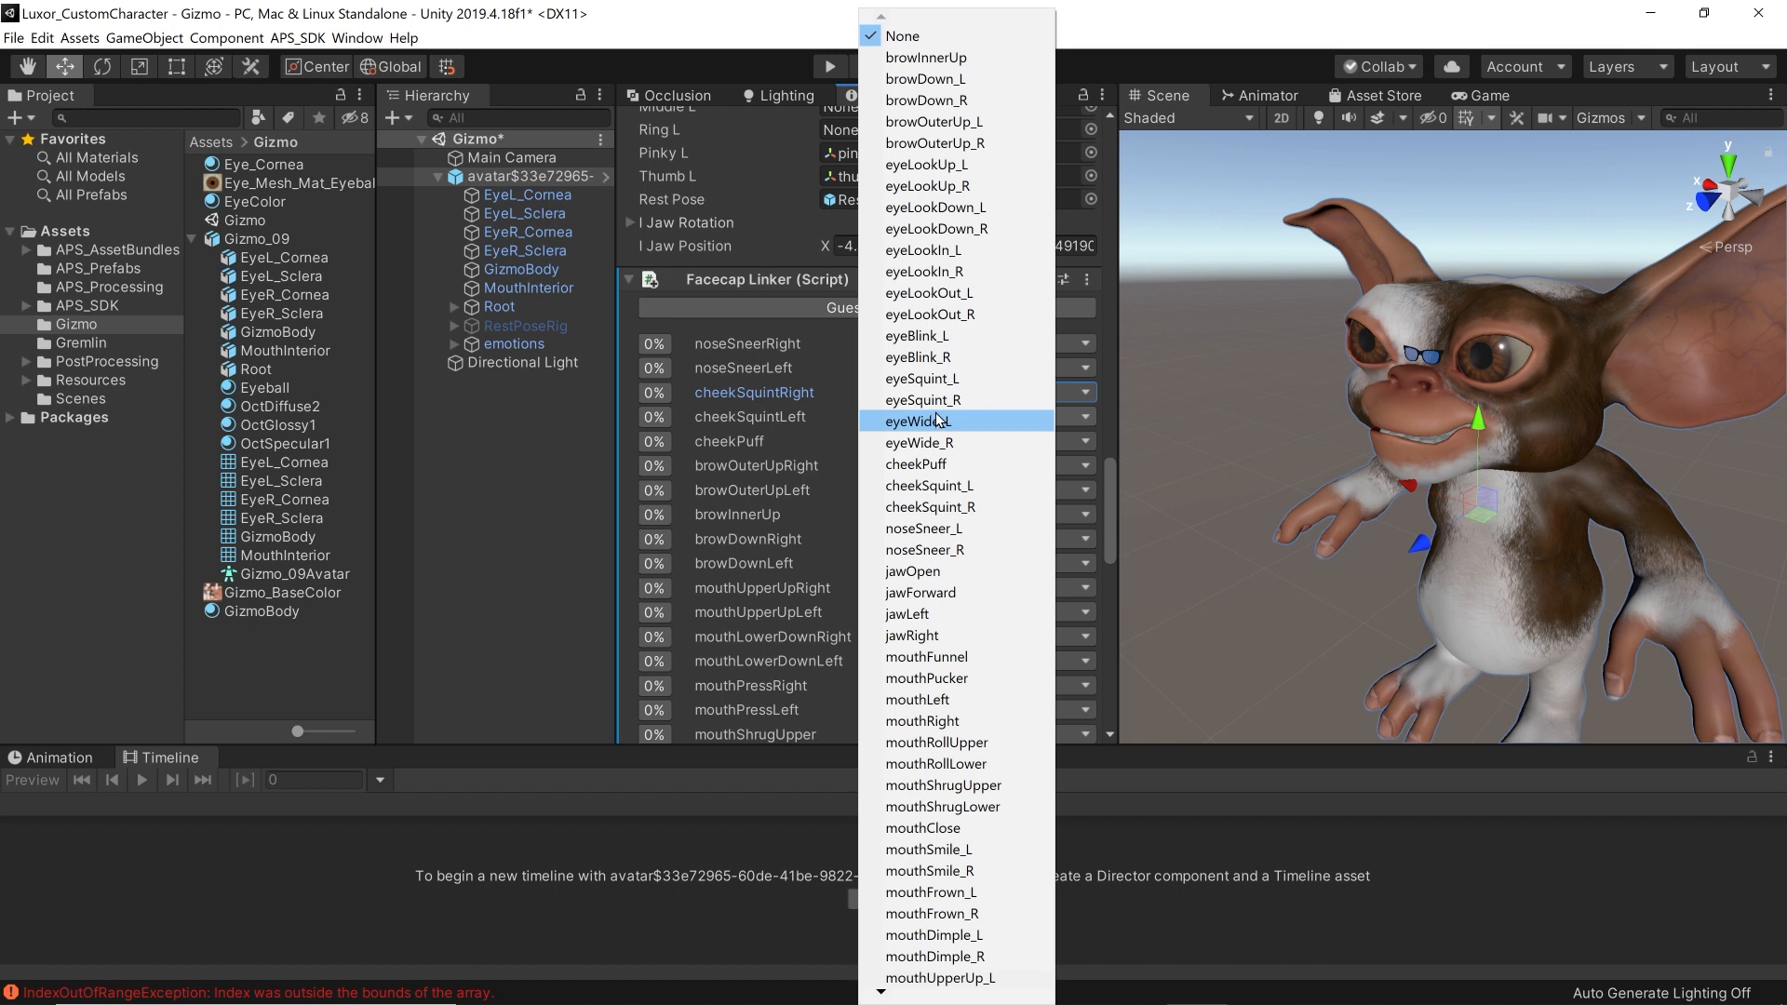
click(928, 379)
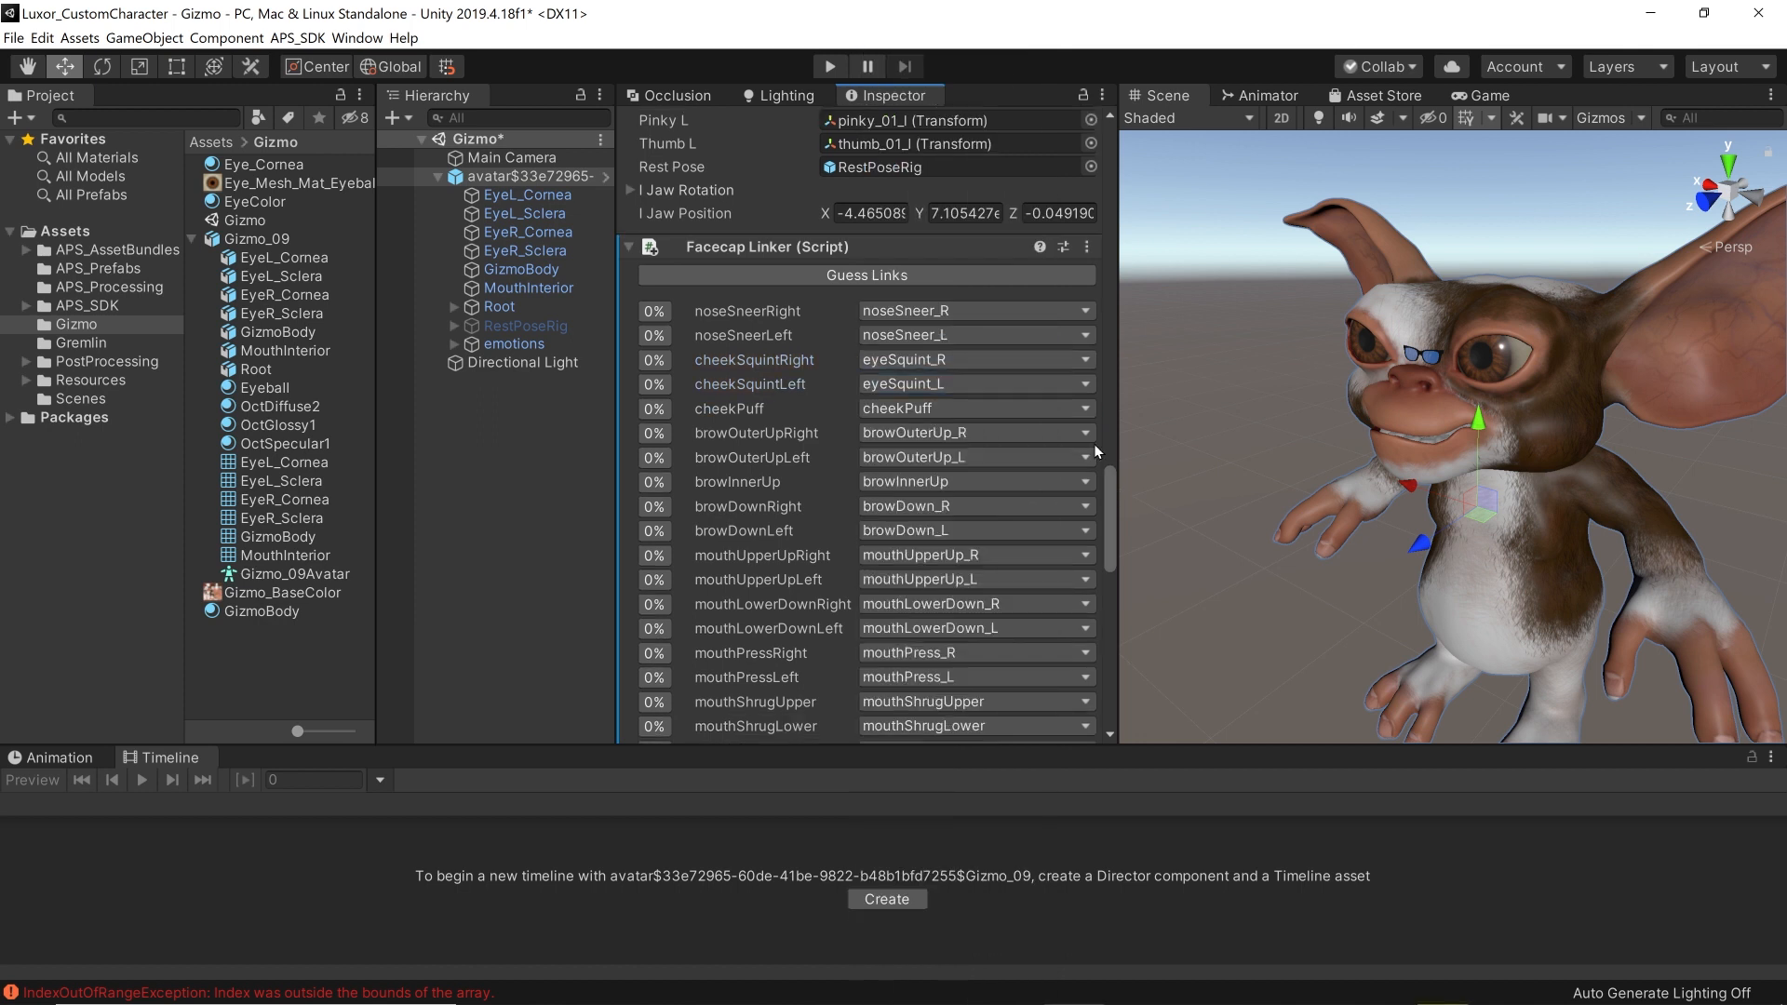
scroll(964, 562, down, 10)
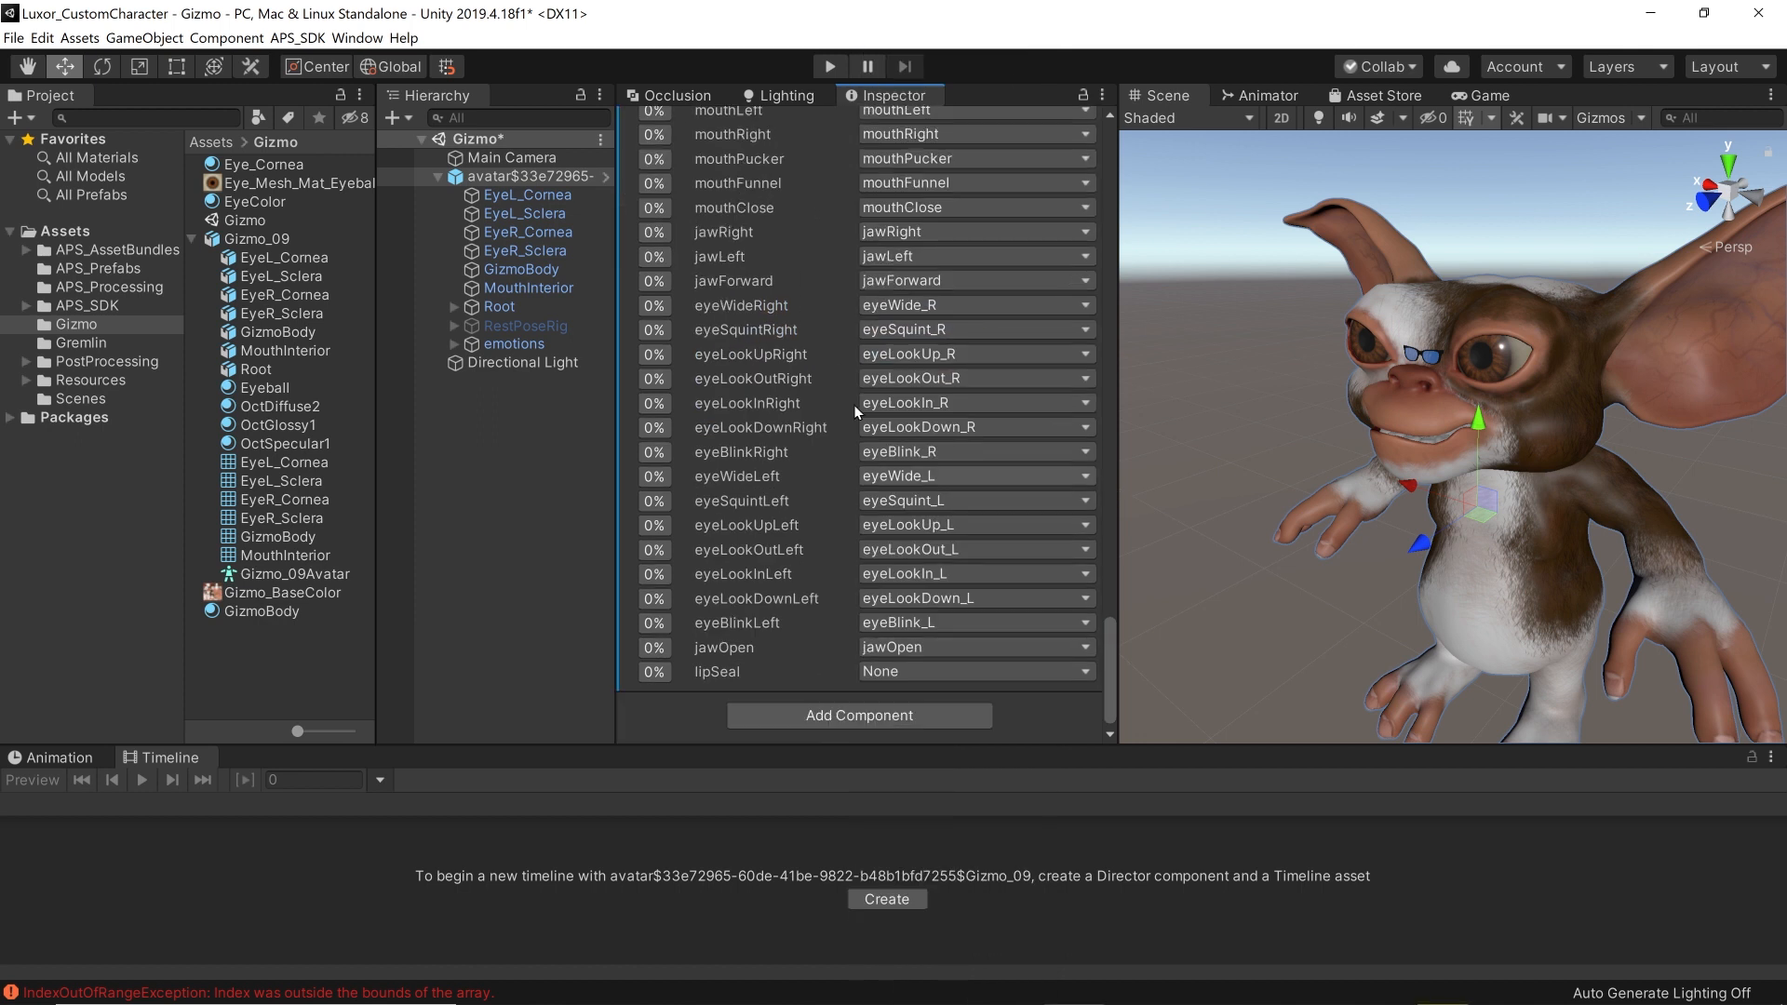
Step: Open the APS Avatar Builder and re-build the avatar assets
click(298, 37)
mouse_move(317, 61)
click(435, 63)
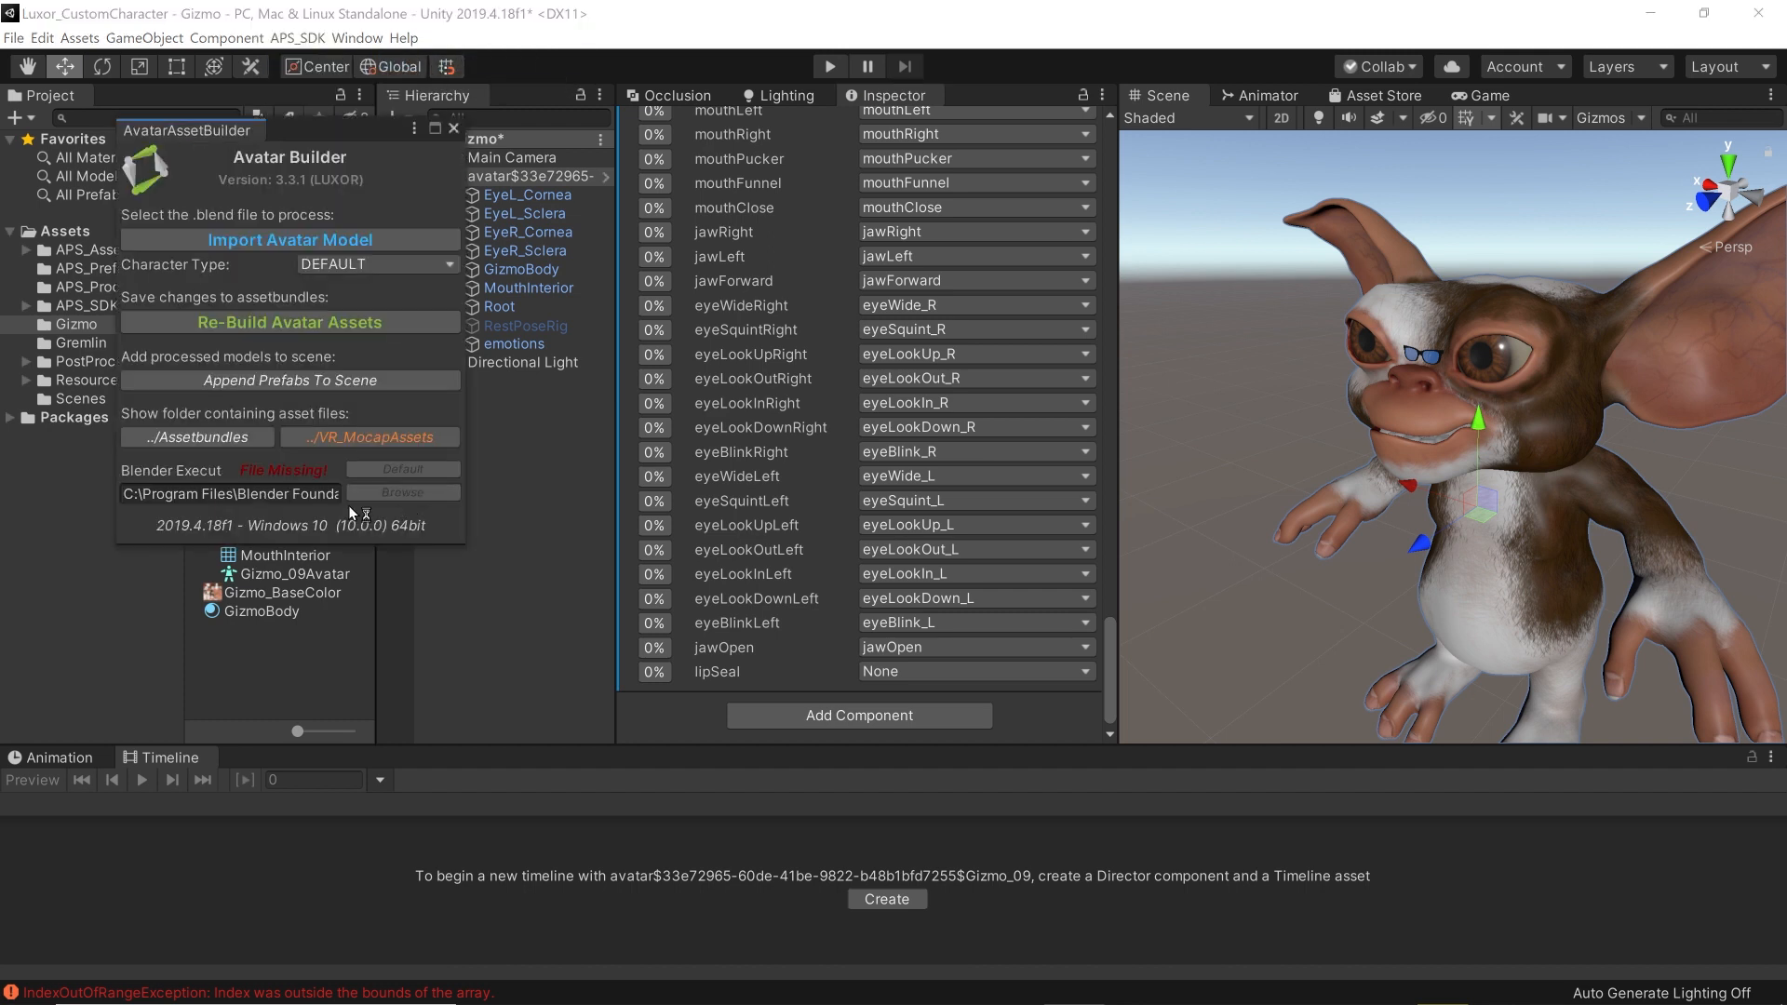
click(328, 318)
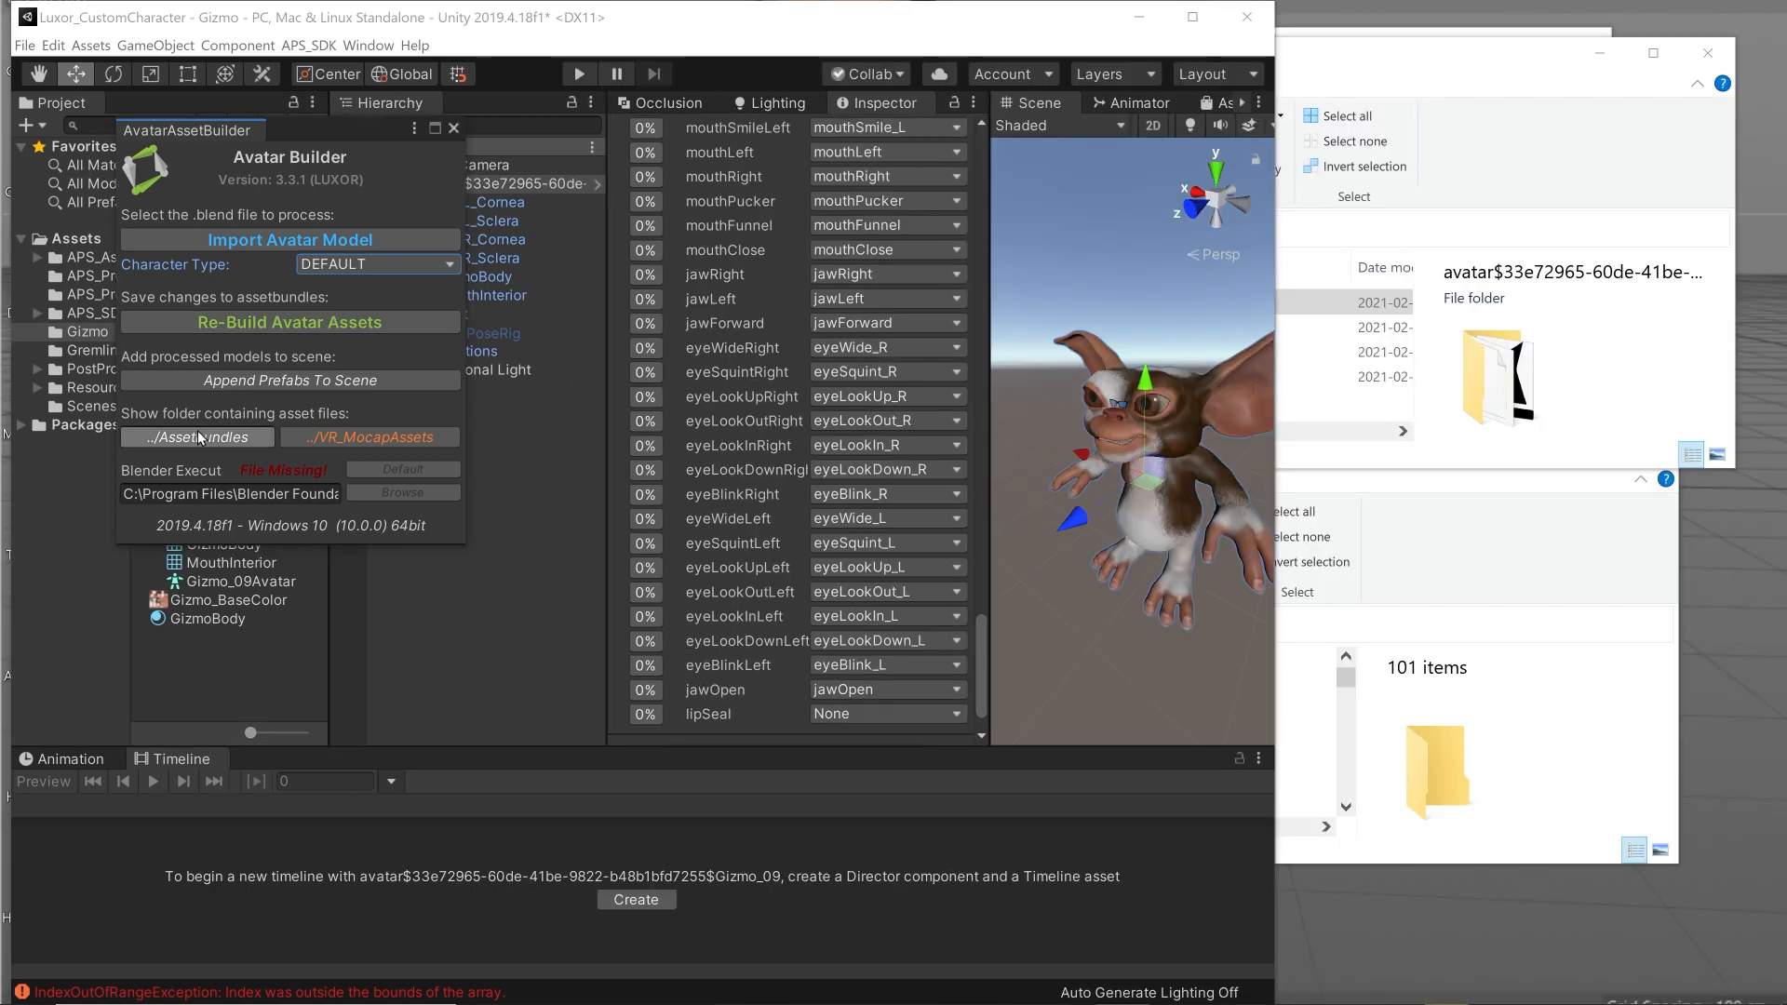
Step: Open the Assetbundles output folder and the VR_MocapAssets folder from the Avatar Builder
click(201, 436)
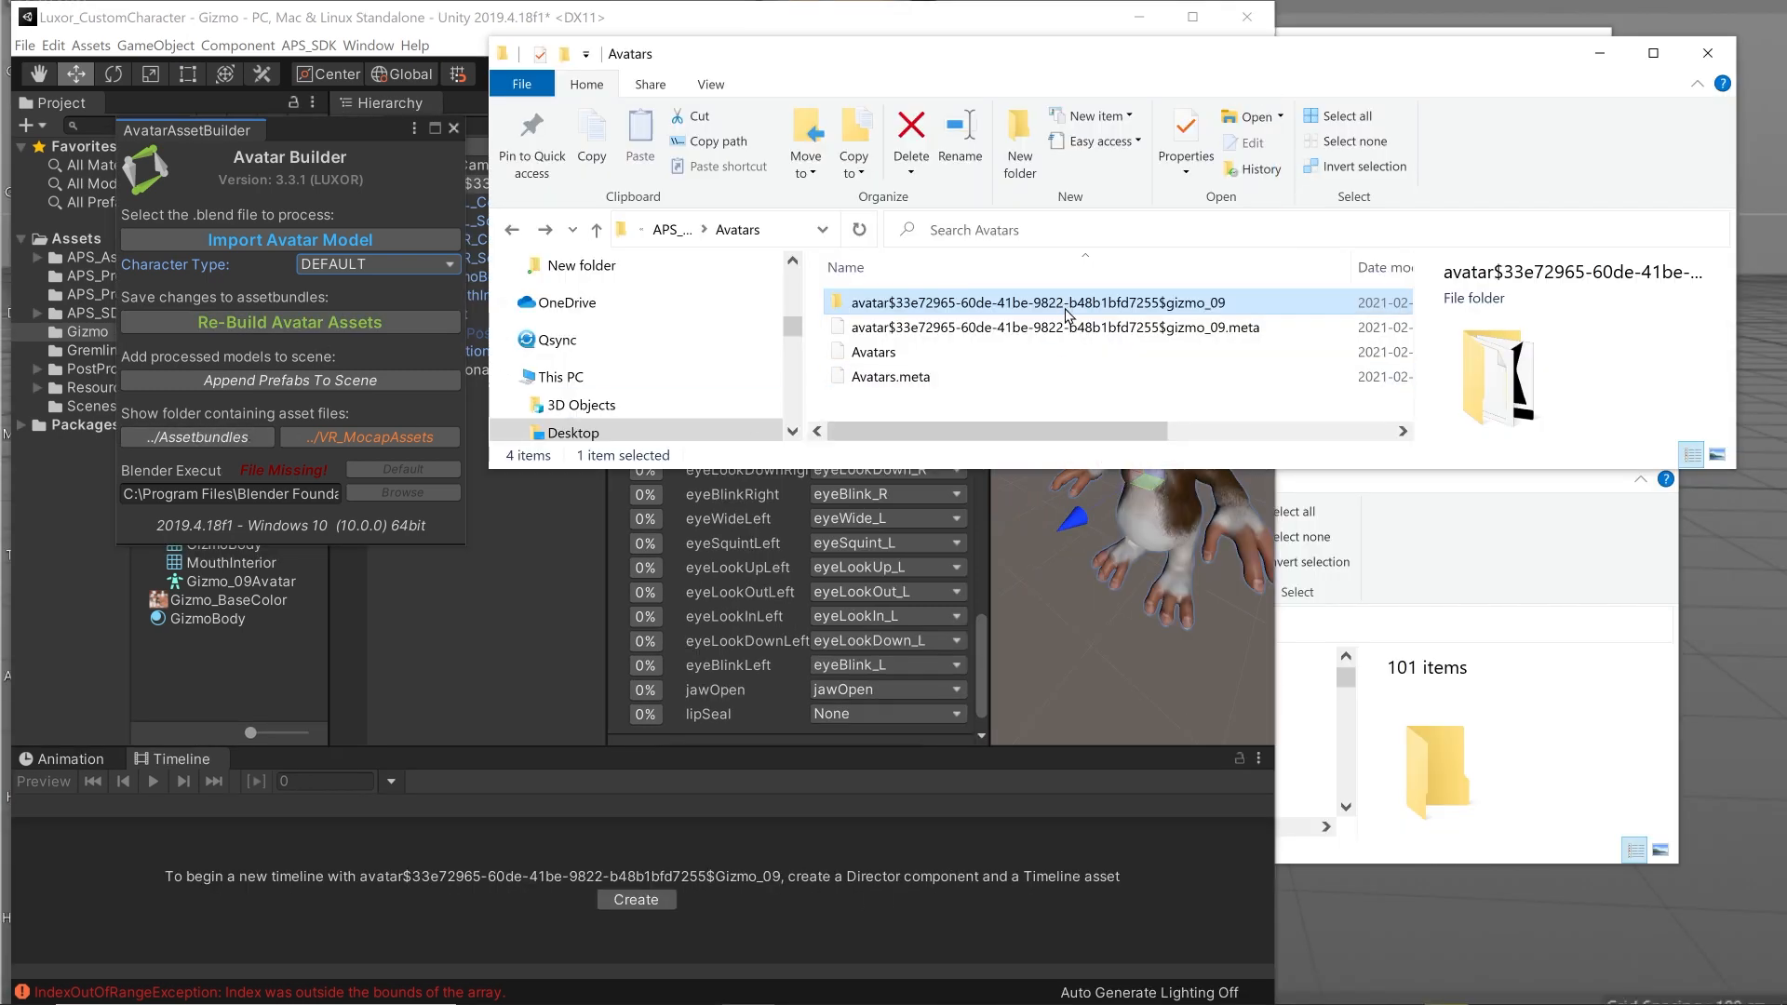
click(365, 437)
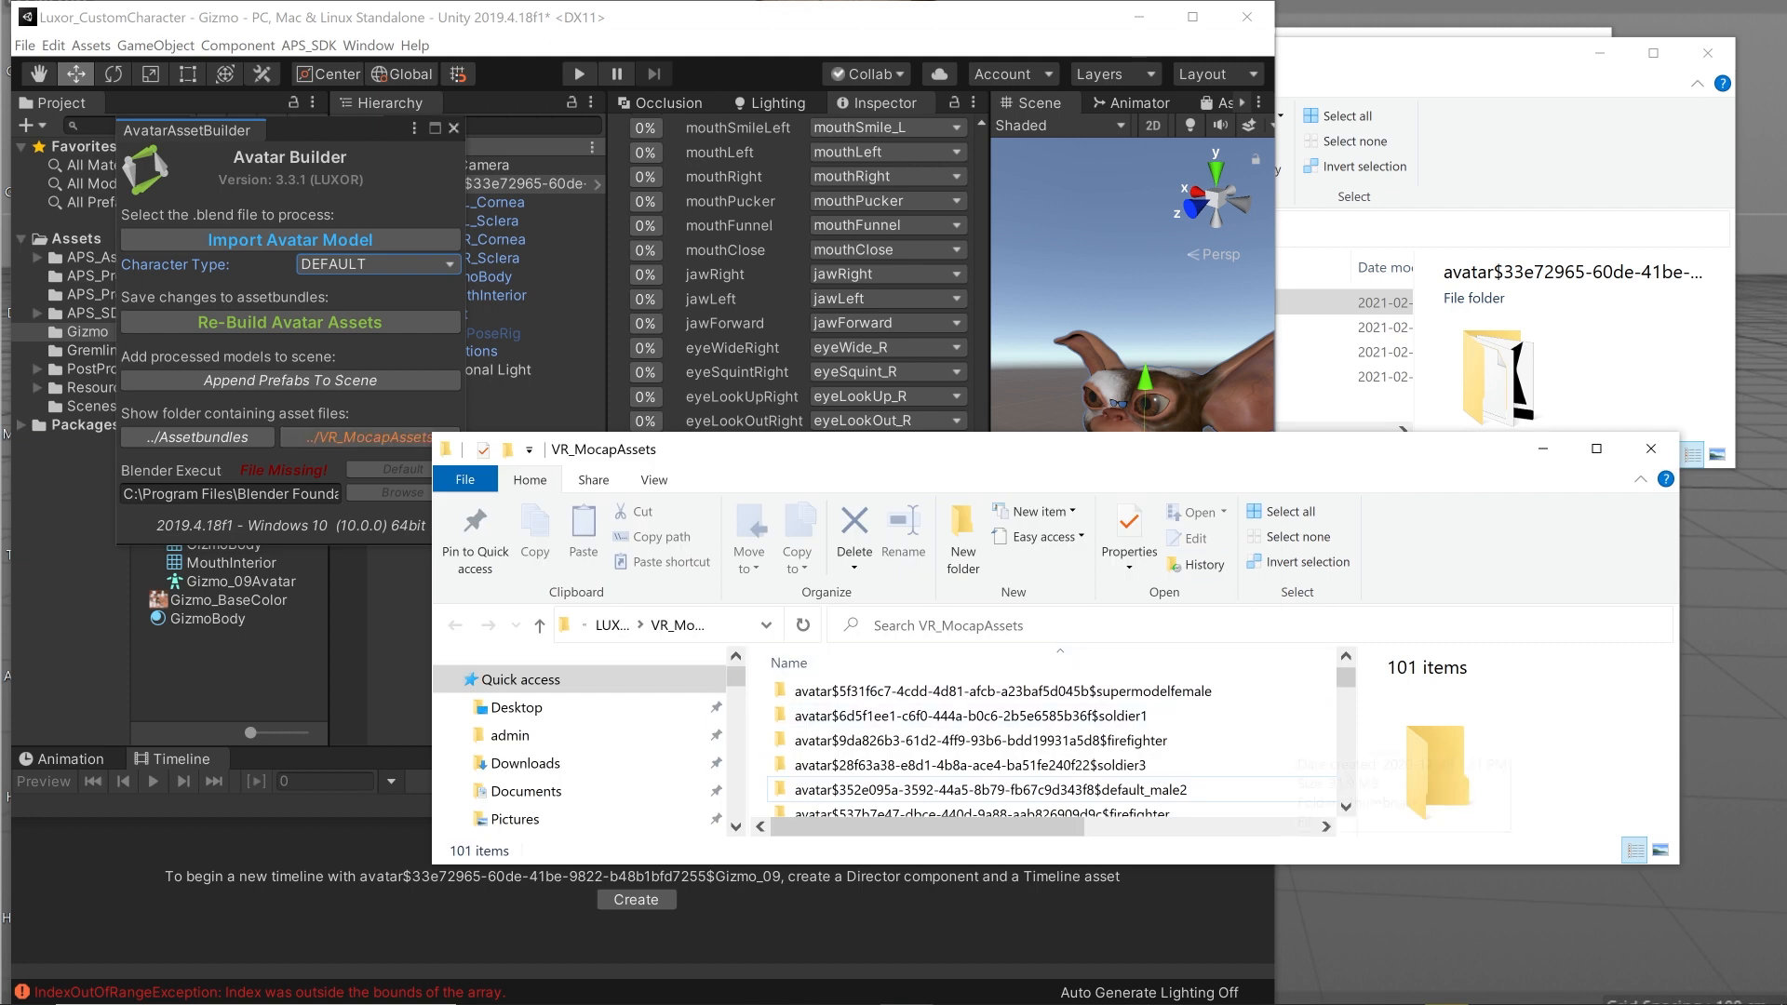
Step: Transfer the newly built Gizmo avatar folder from the Assetbundles folder into the VR_MocapAssets folder
click(1316, 92)
drag(966, 300, 1442, 716)
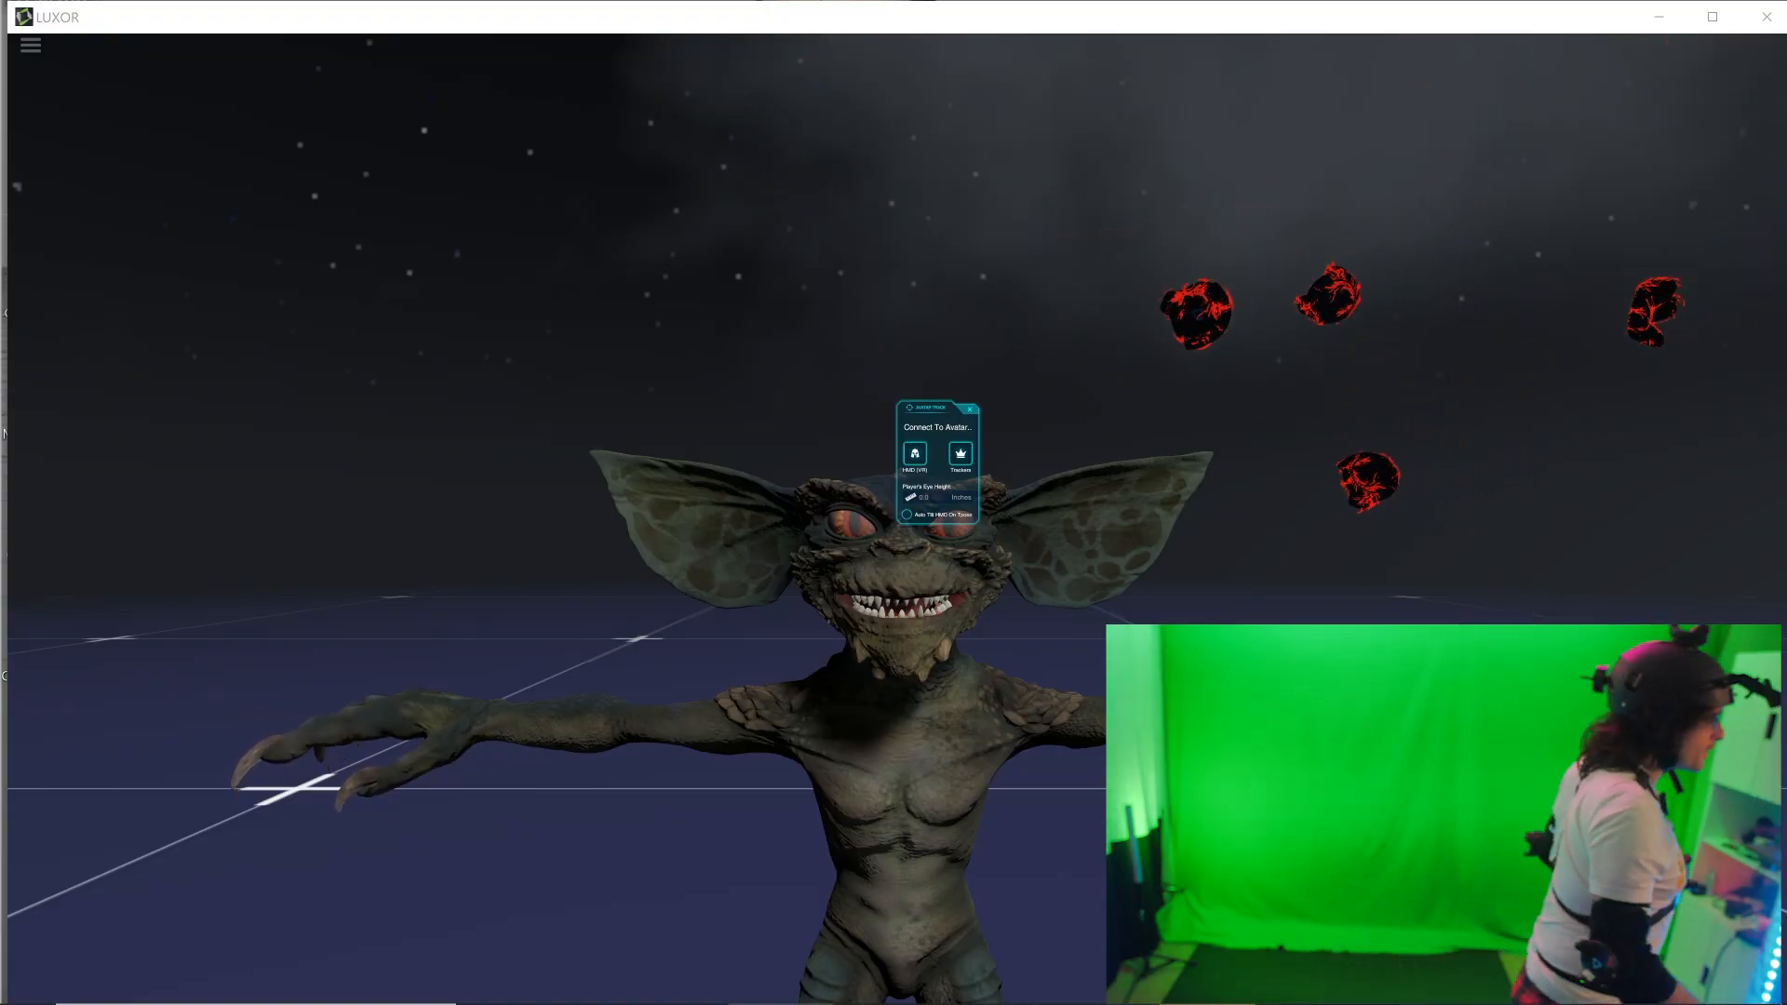
Step: Switch to LUXOR, choose tracker connection for the avatar, and review the body-part assignments in Trackers Setup
click(957, 458)
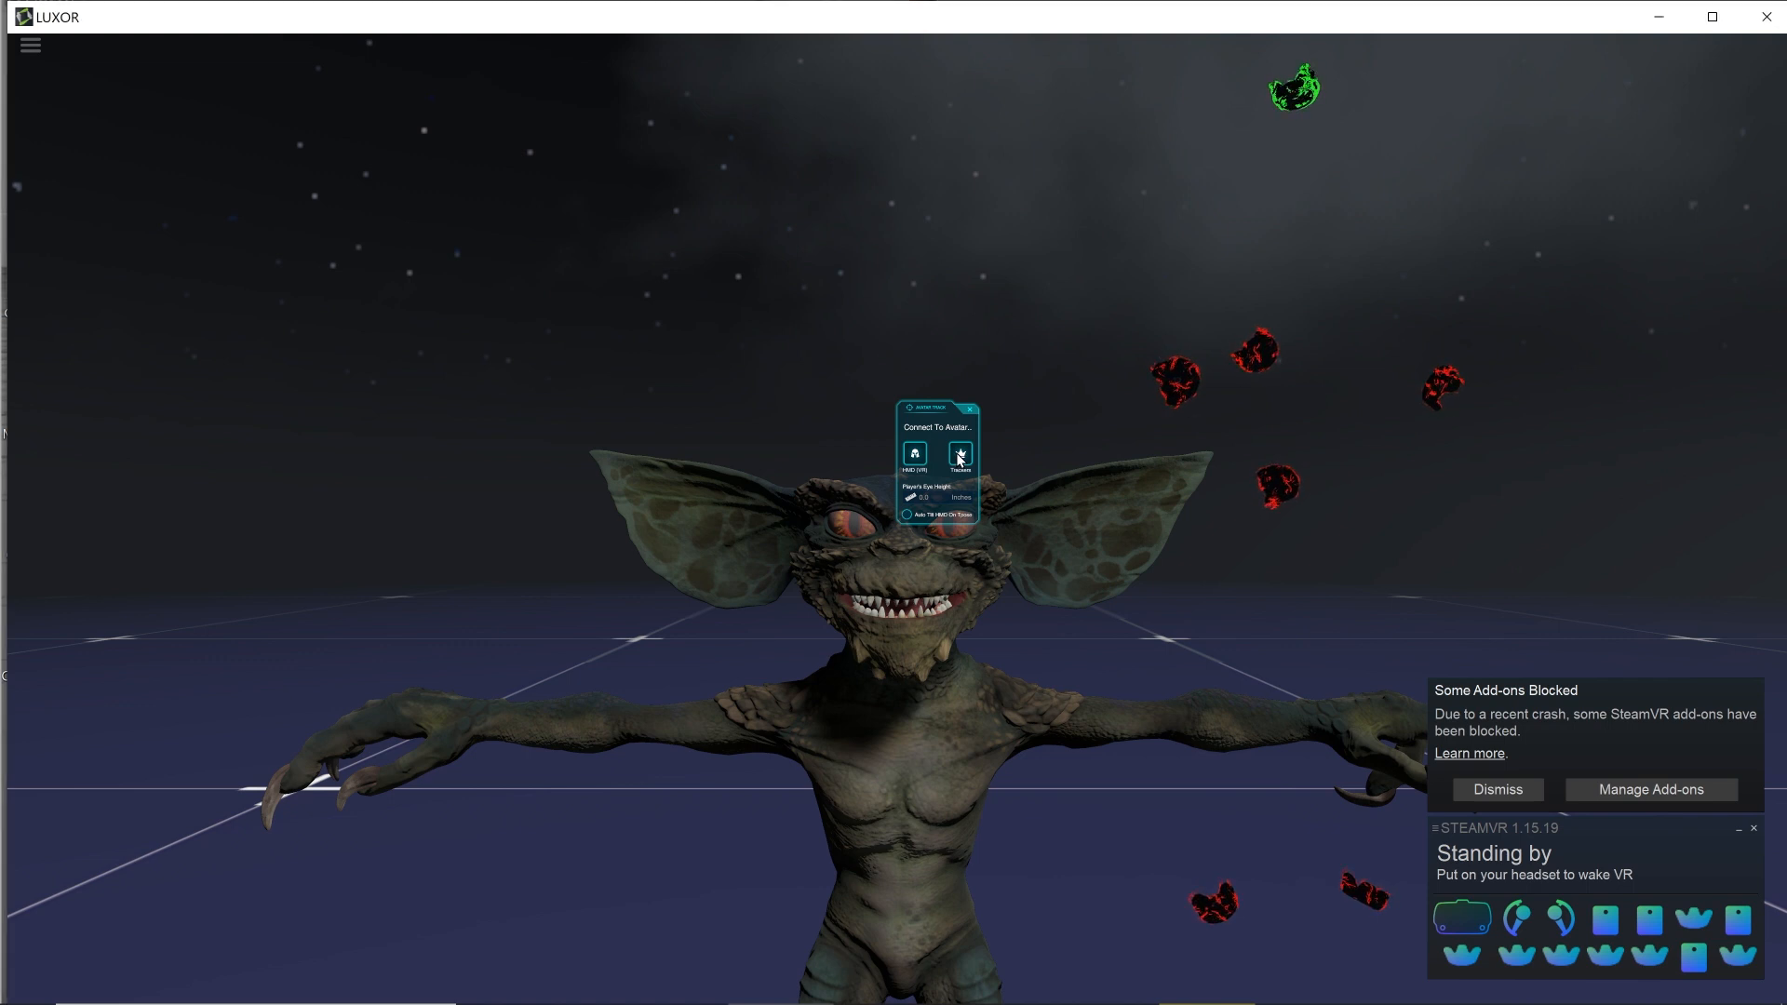
click(30, 44)
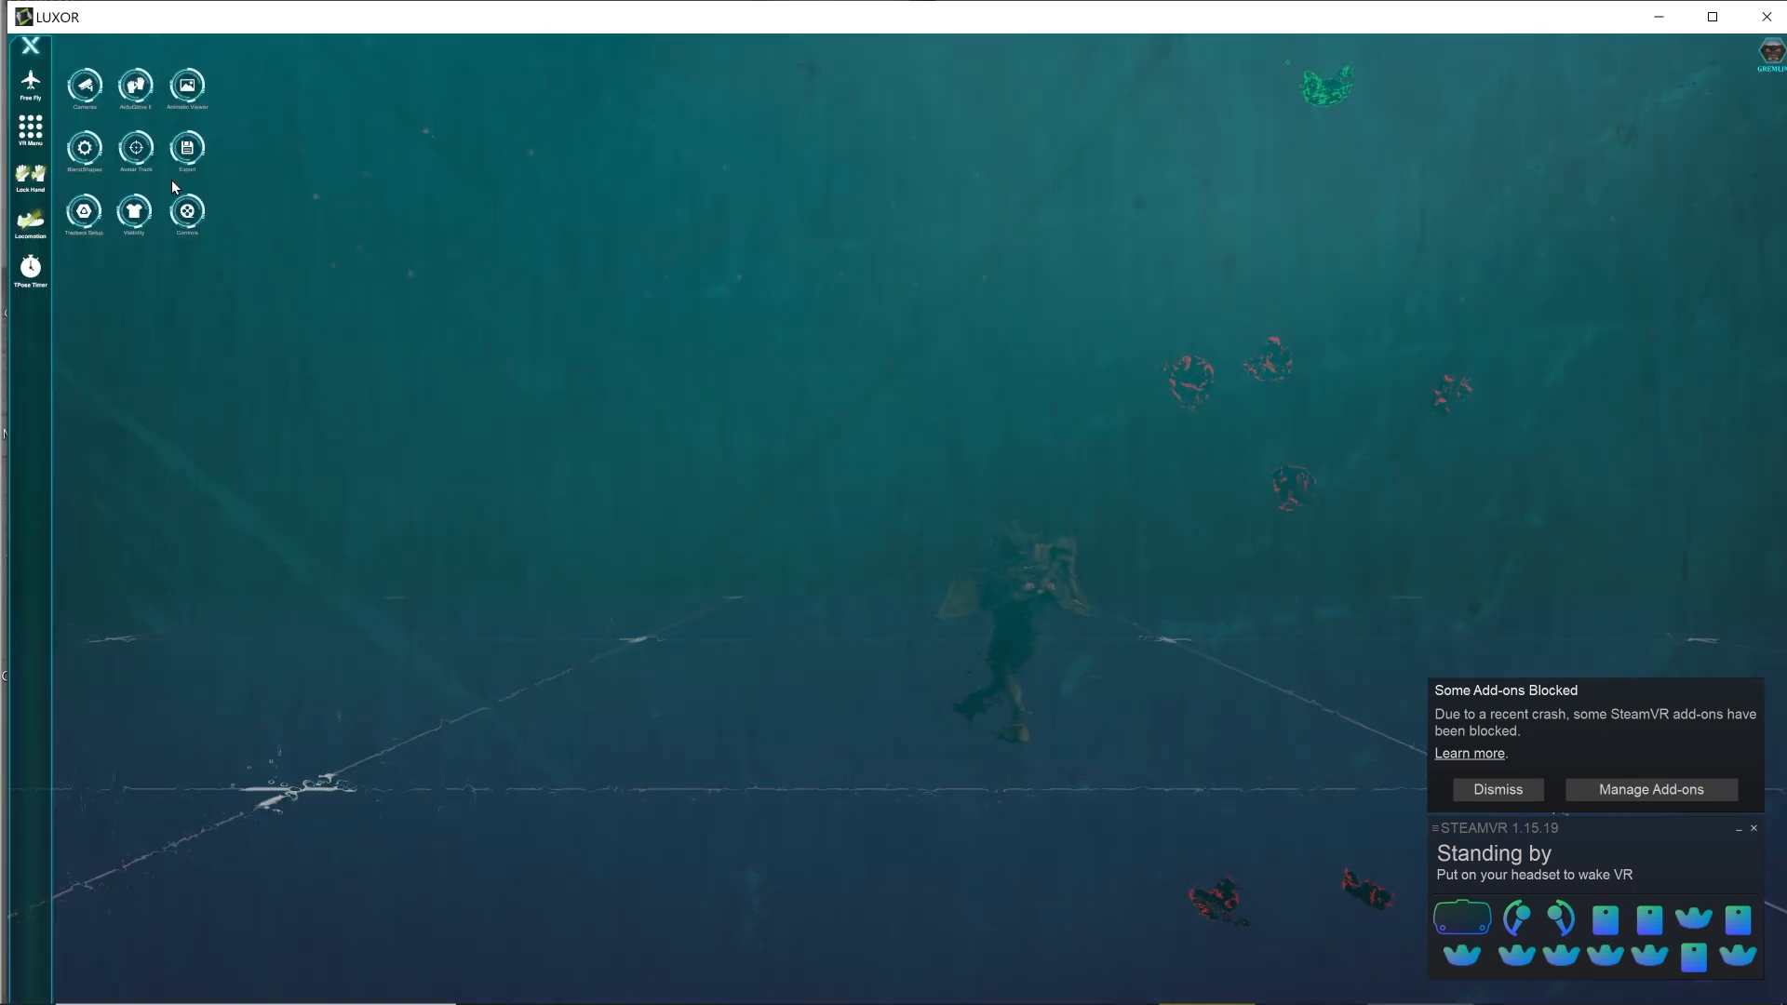
click(88, 221)
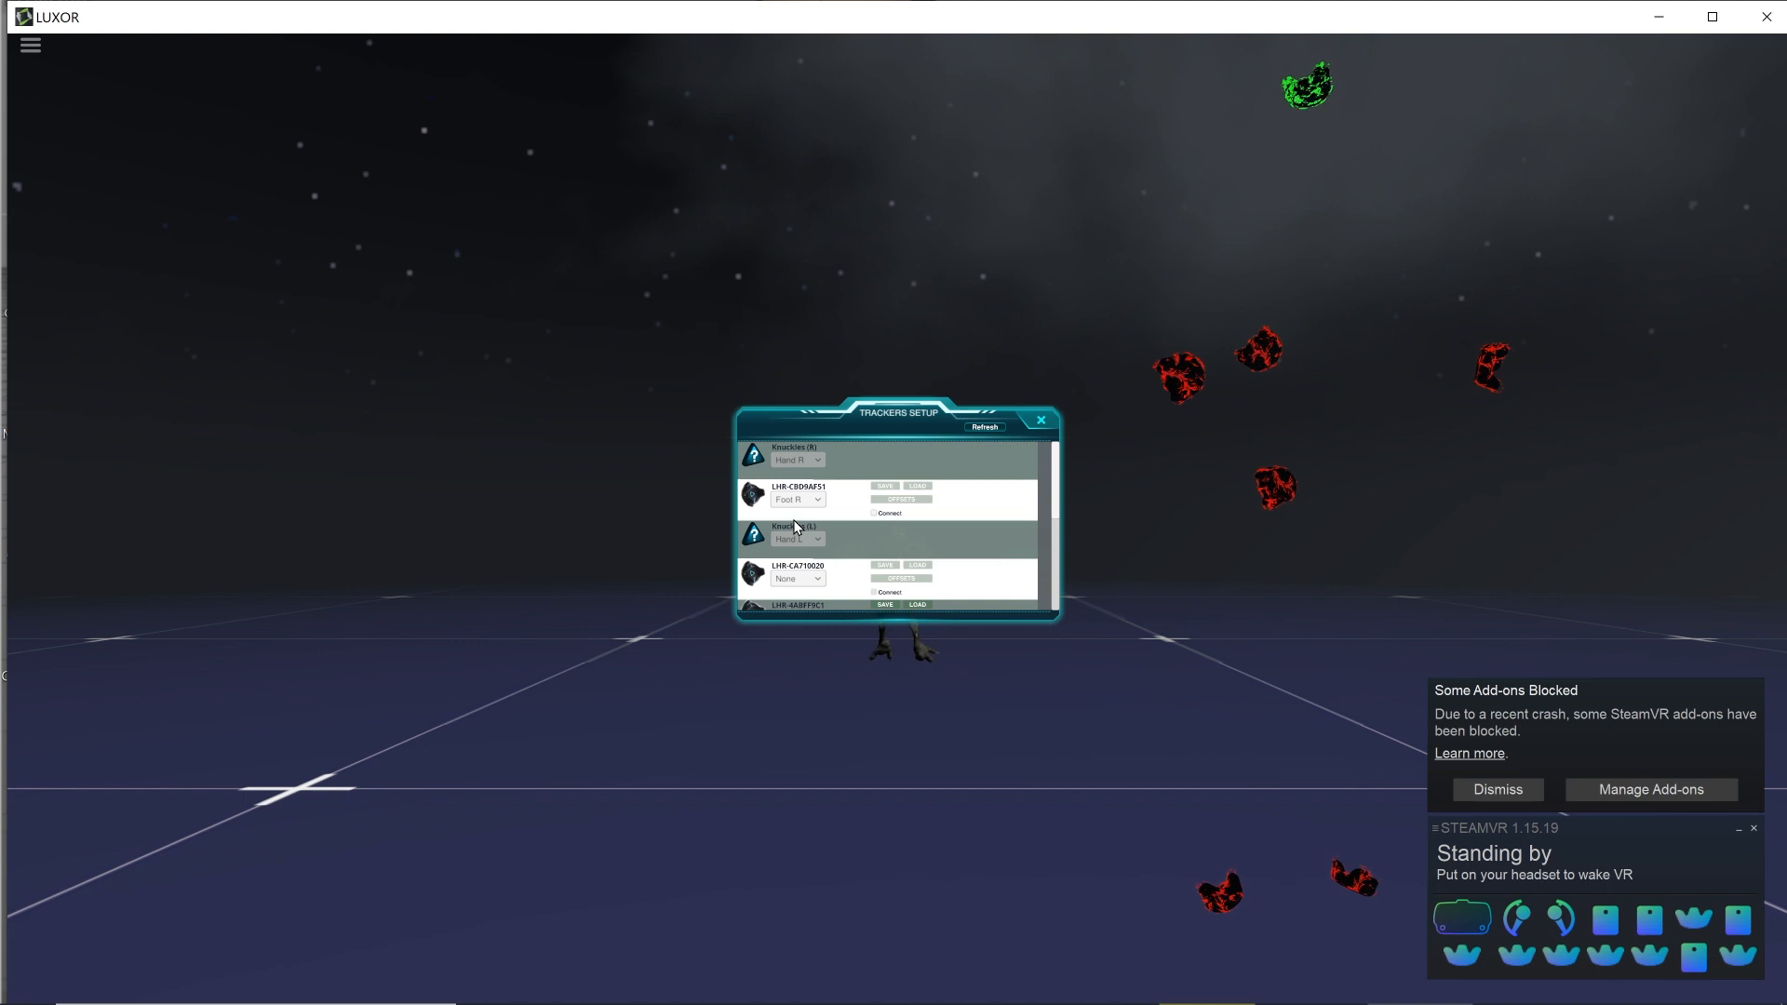
scroll(794, 527, down, 5)
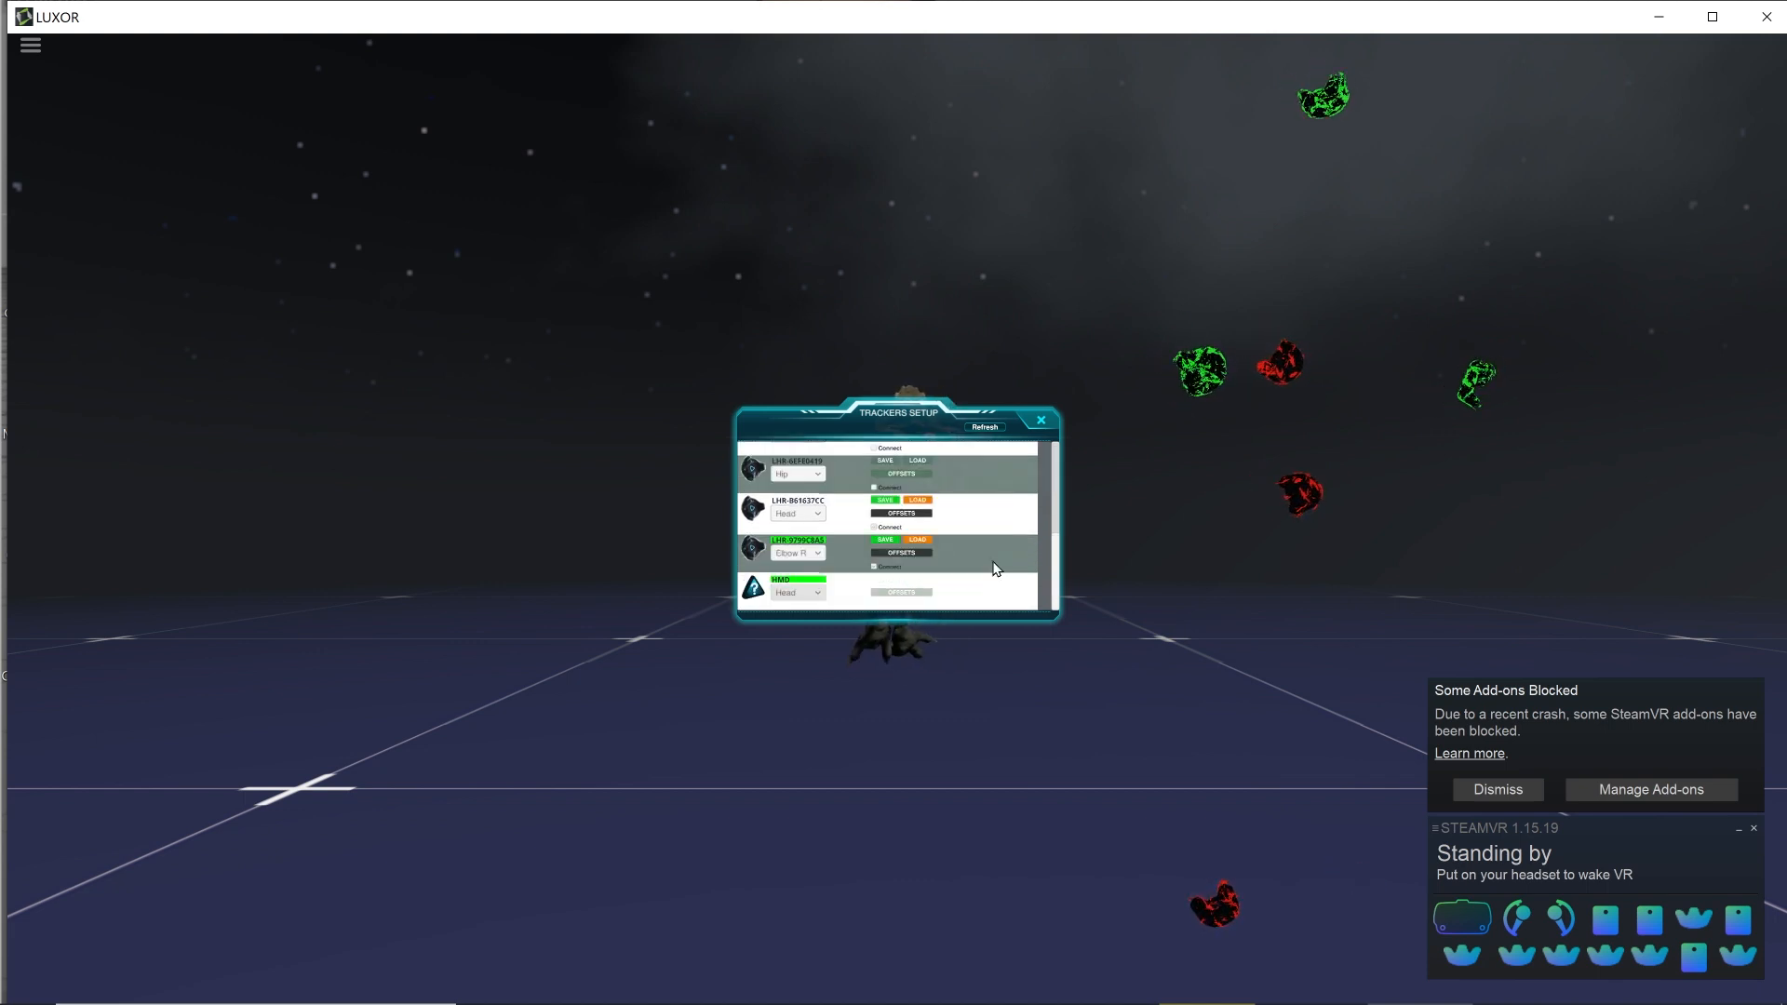
scroll(875, 606, up, 3)
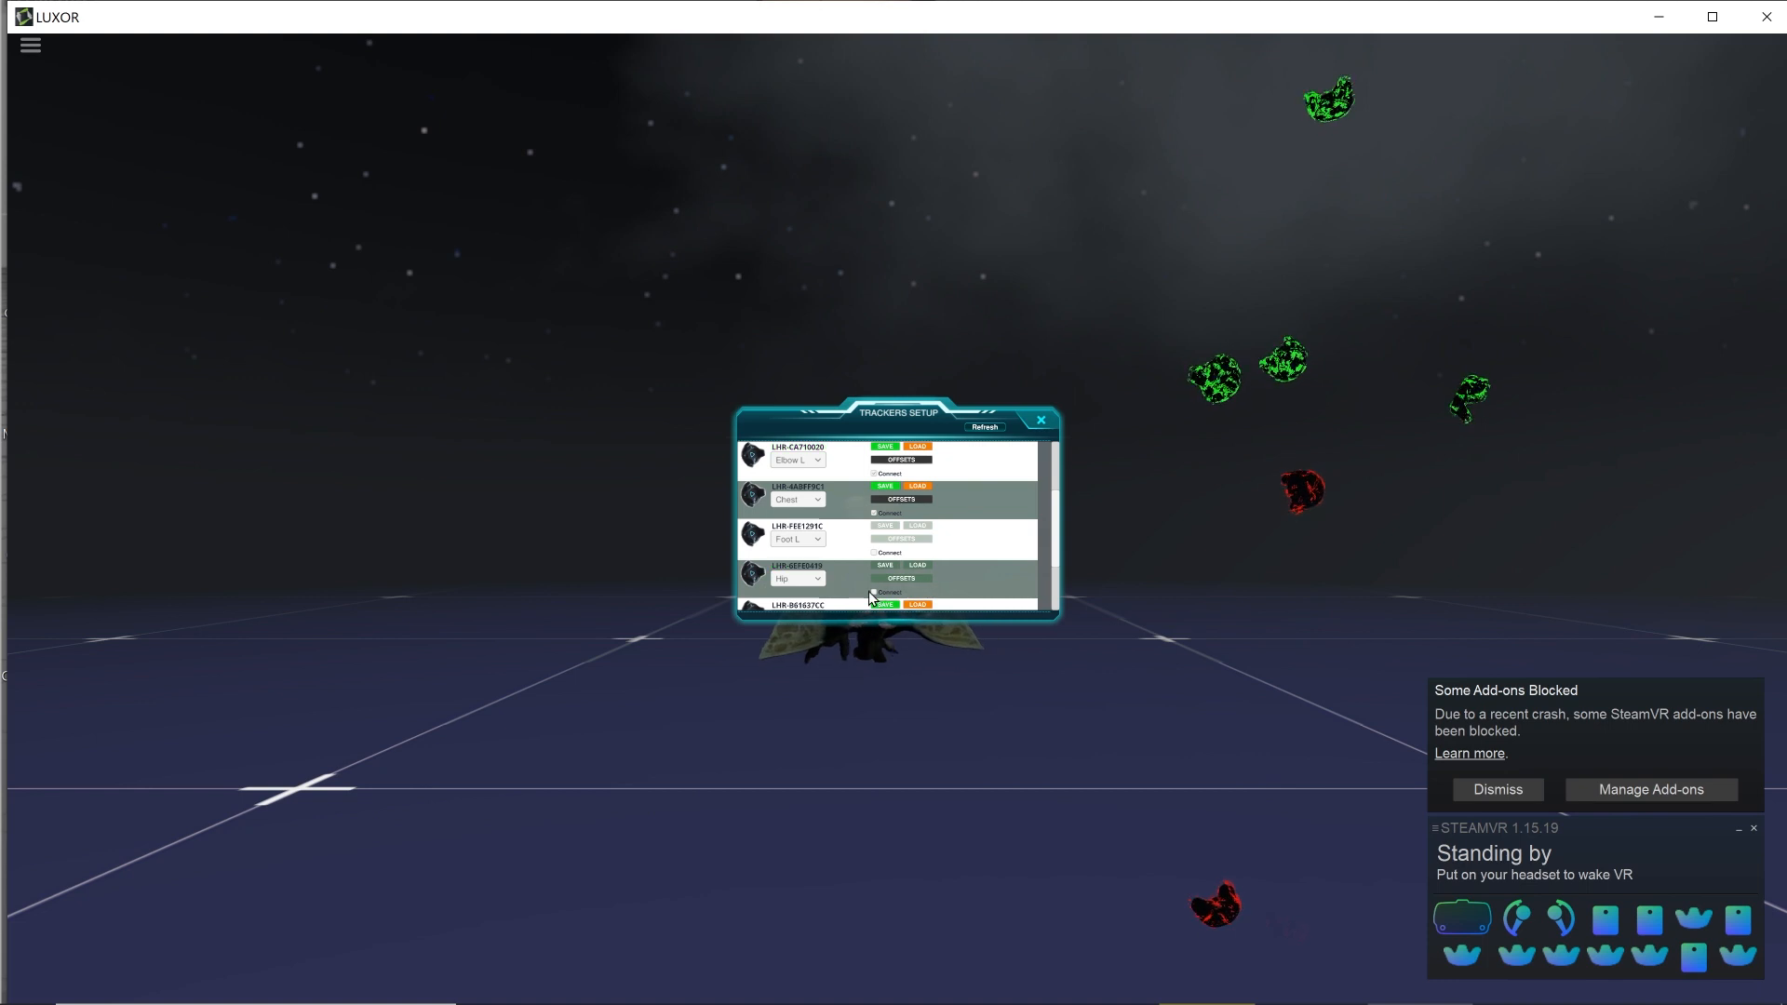
scroll(1018, 568, down, 4)
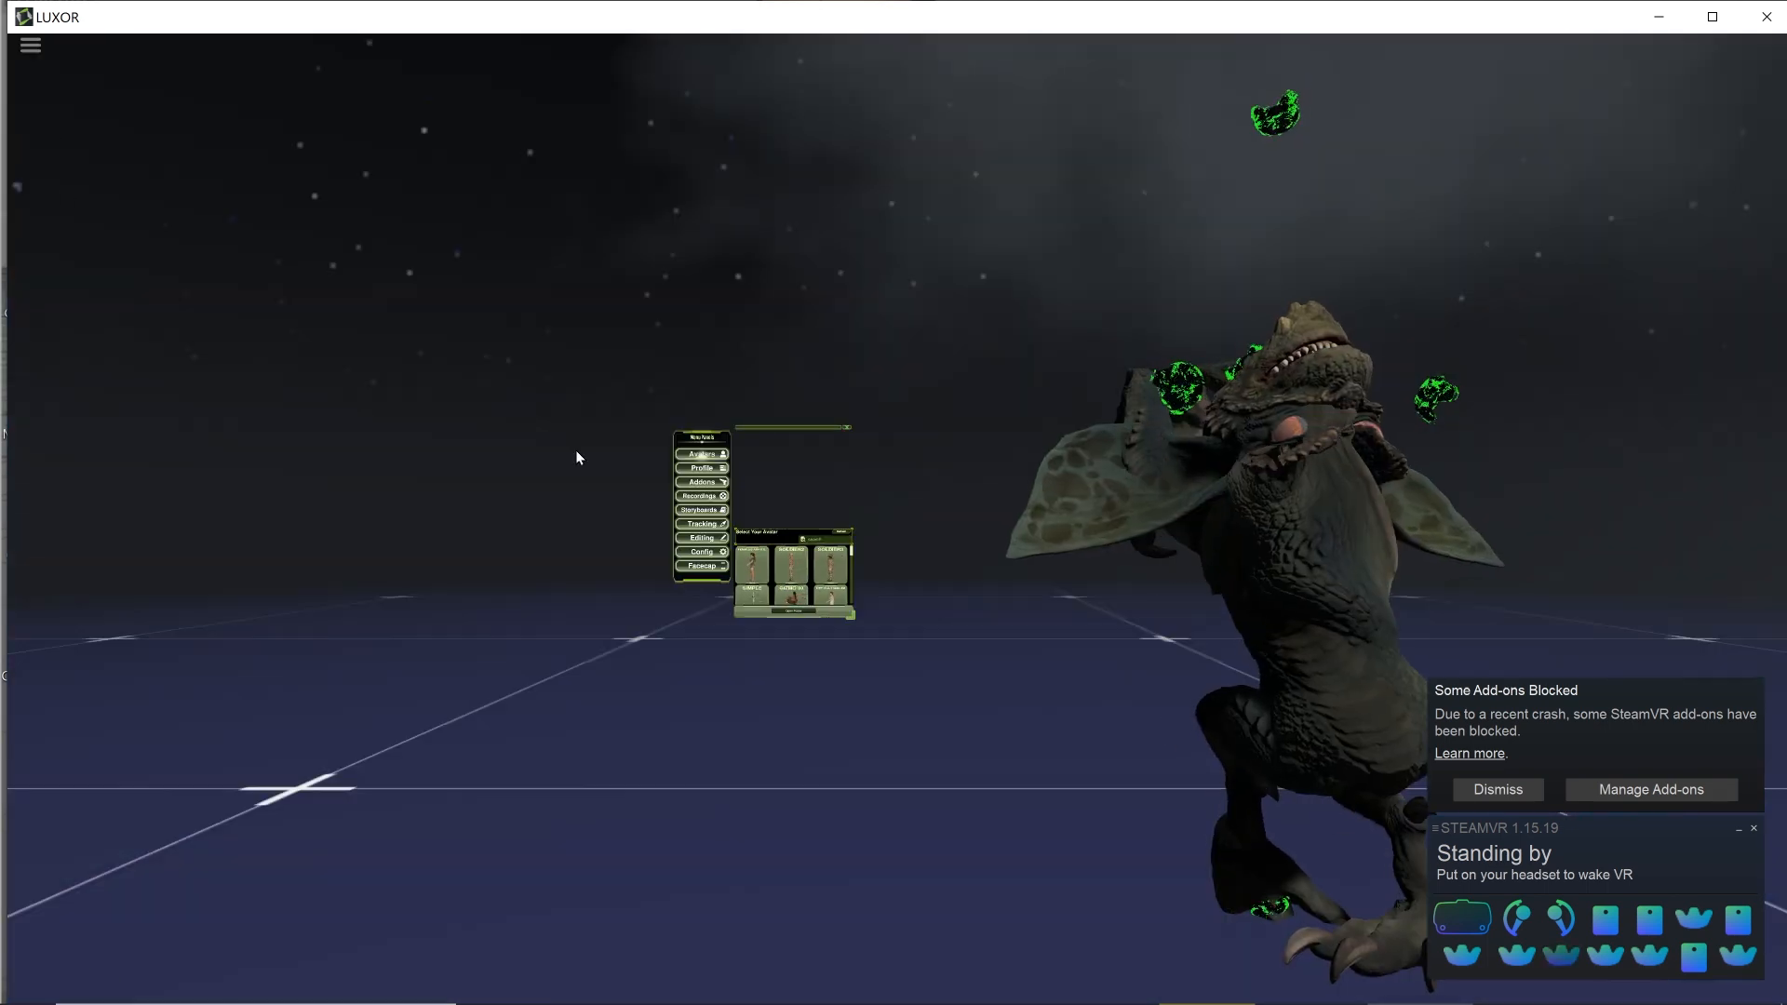
Step: Browse the avatar selection list and load the Gizmo avatar
scroll(811, 579, down, 3)
scroll(812, 579, up, 10)
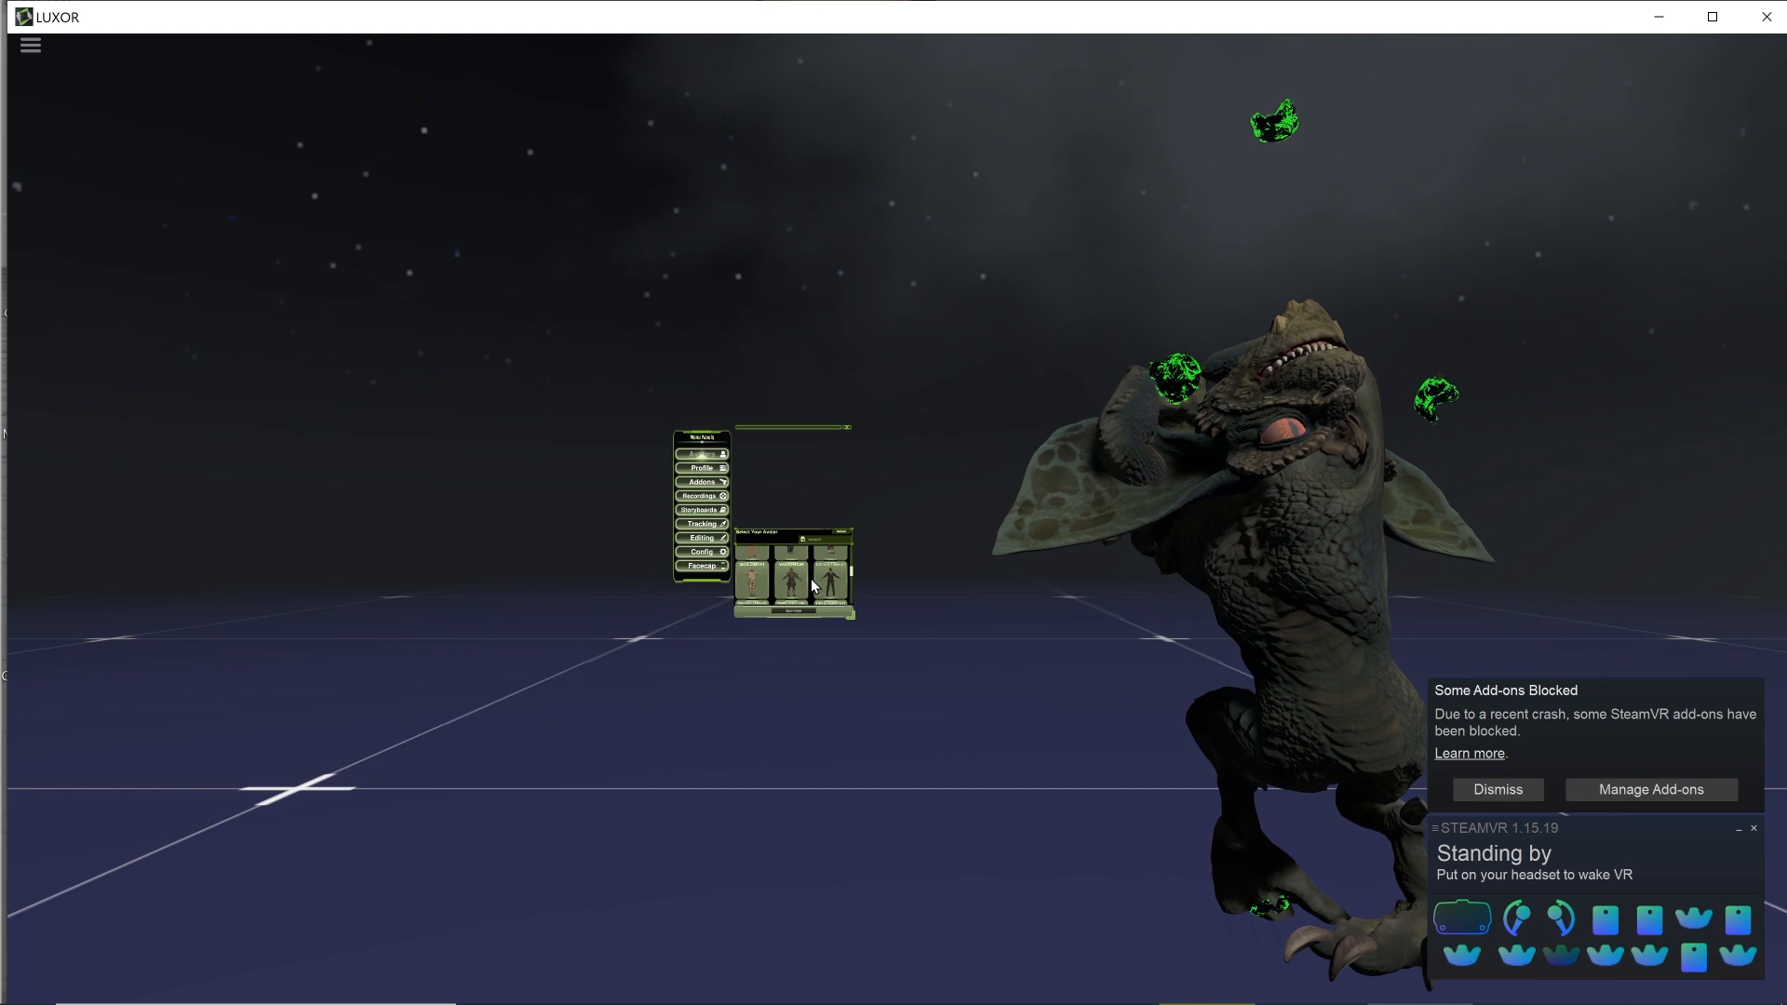
click(797, 589)
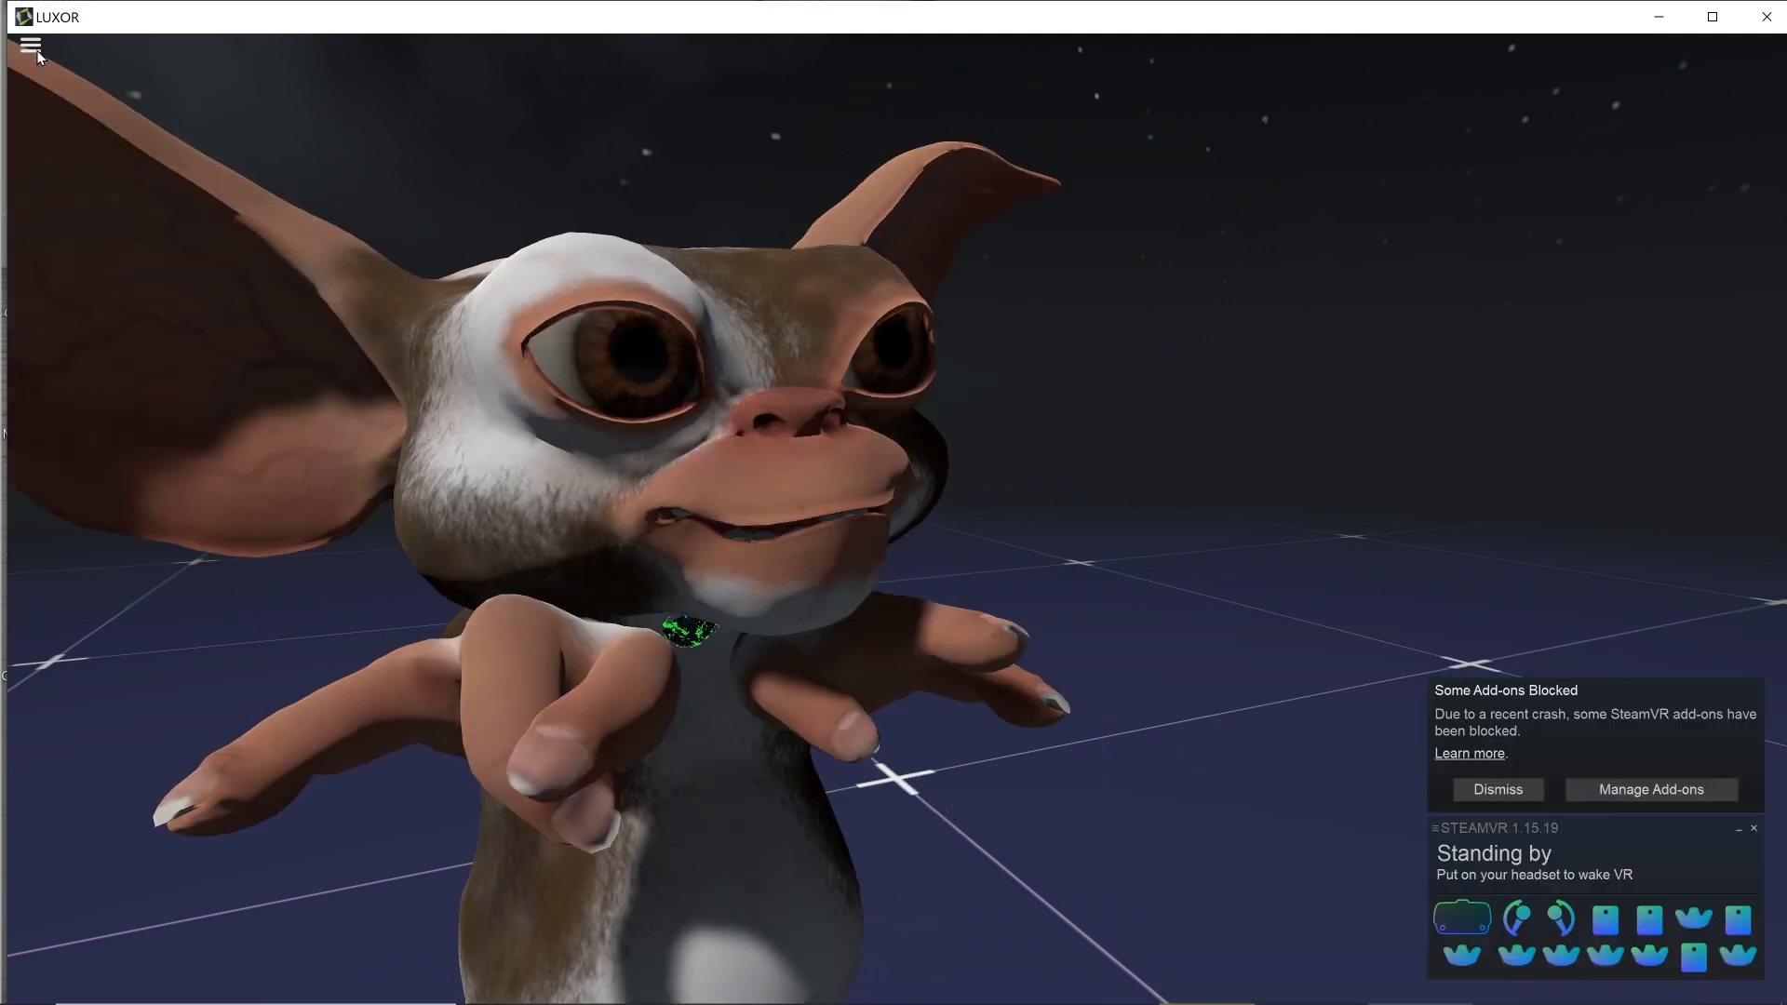
Step: Bring up the recording controls and record a motion capture take of the Gizmo avatar
click(31, 45)
click(189, 215)
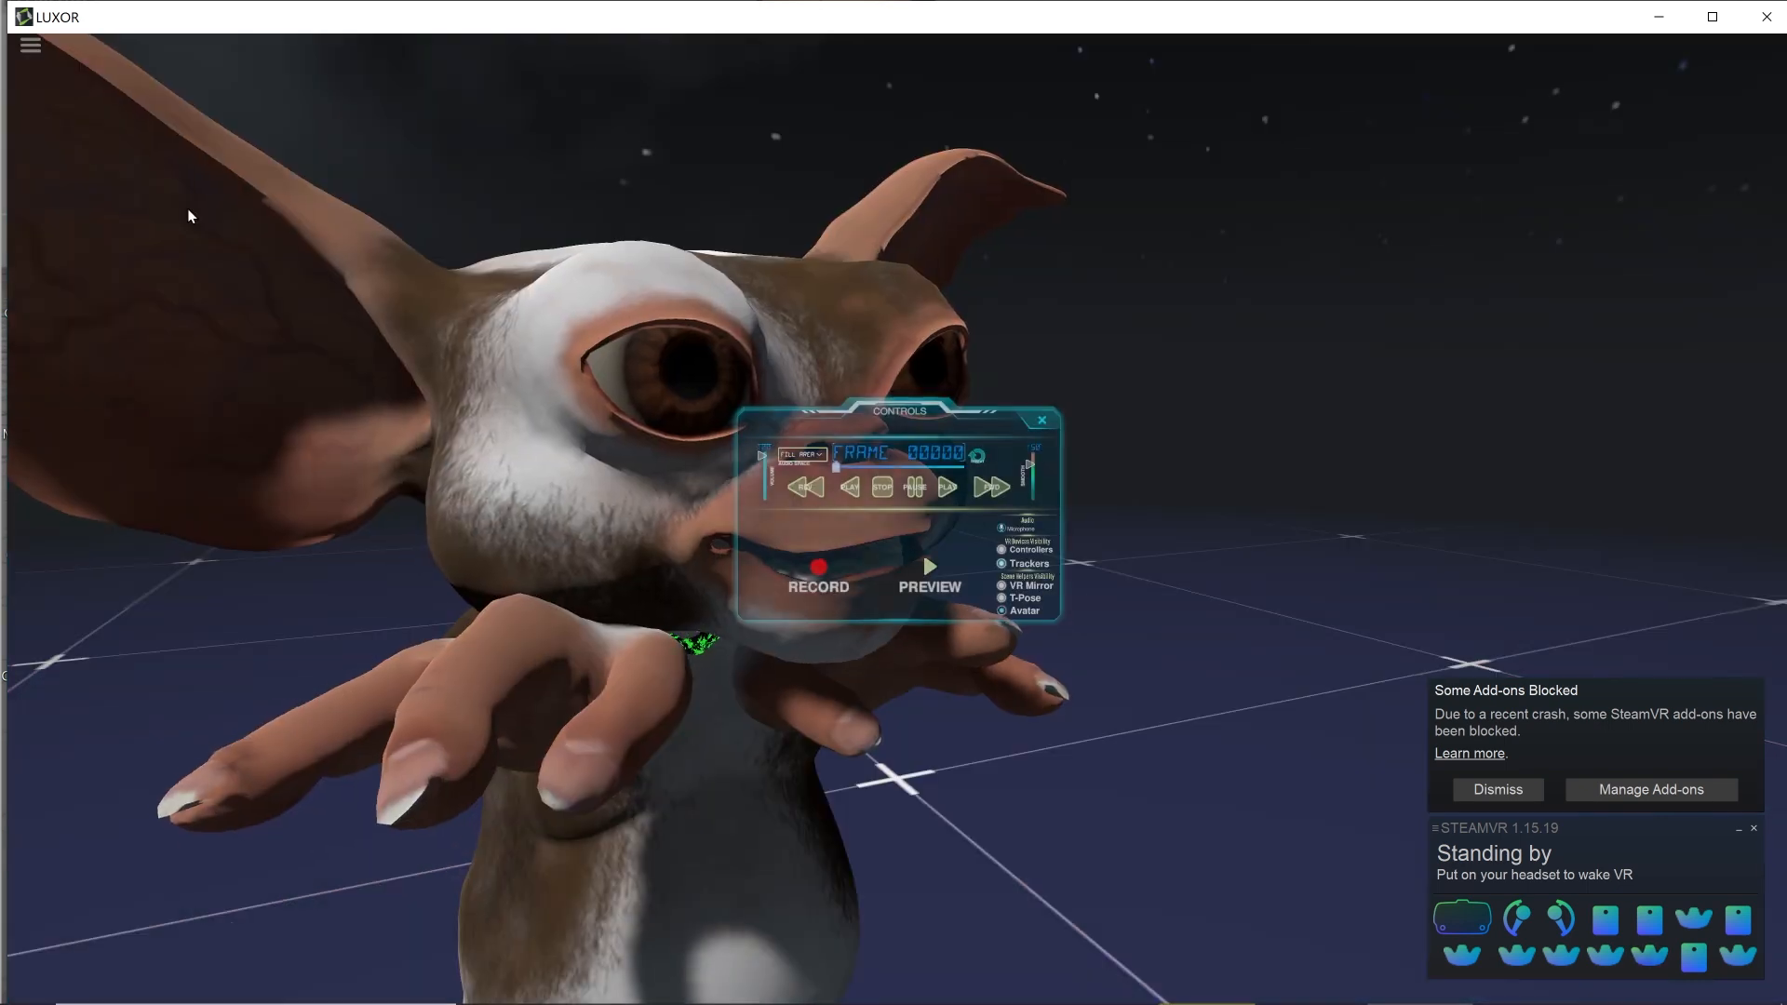
click(1358, 363)
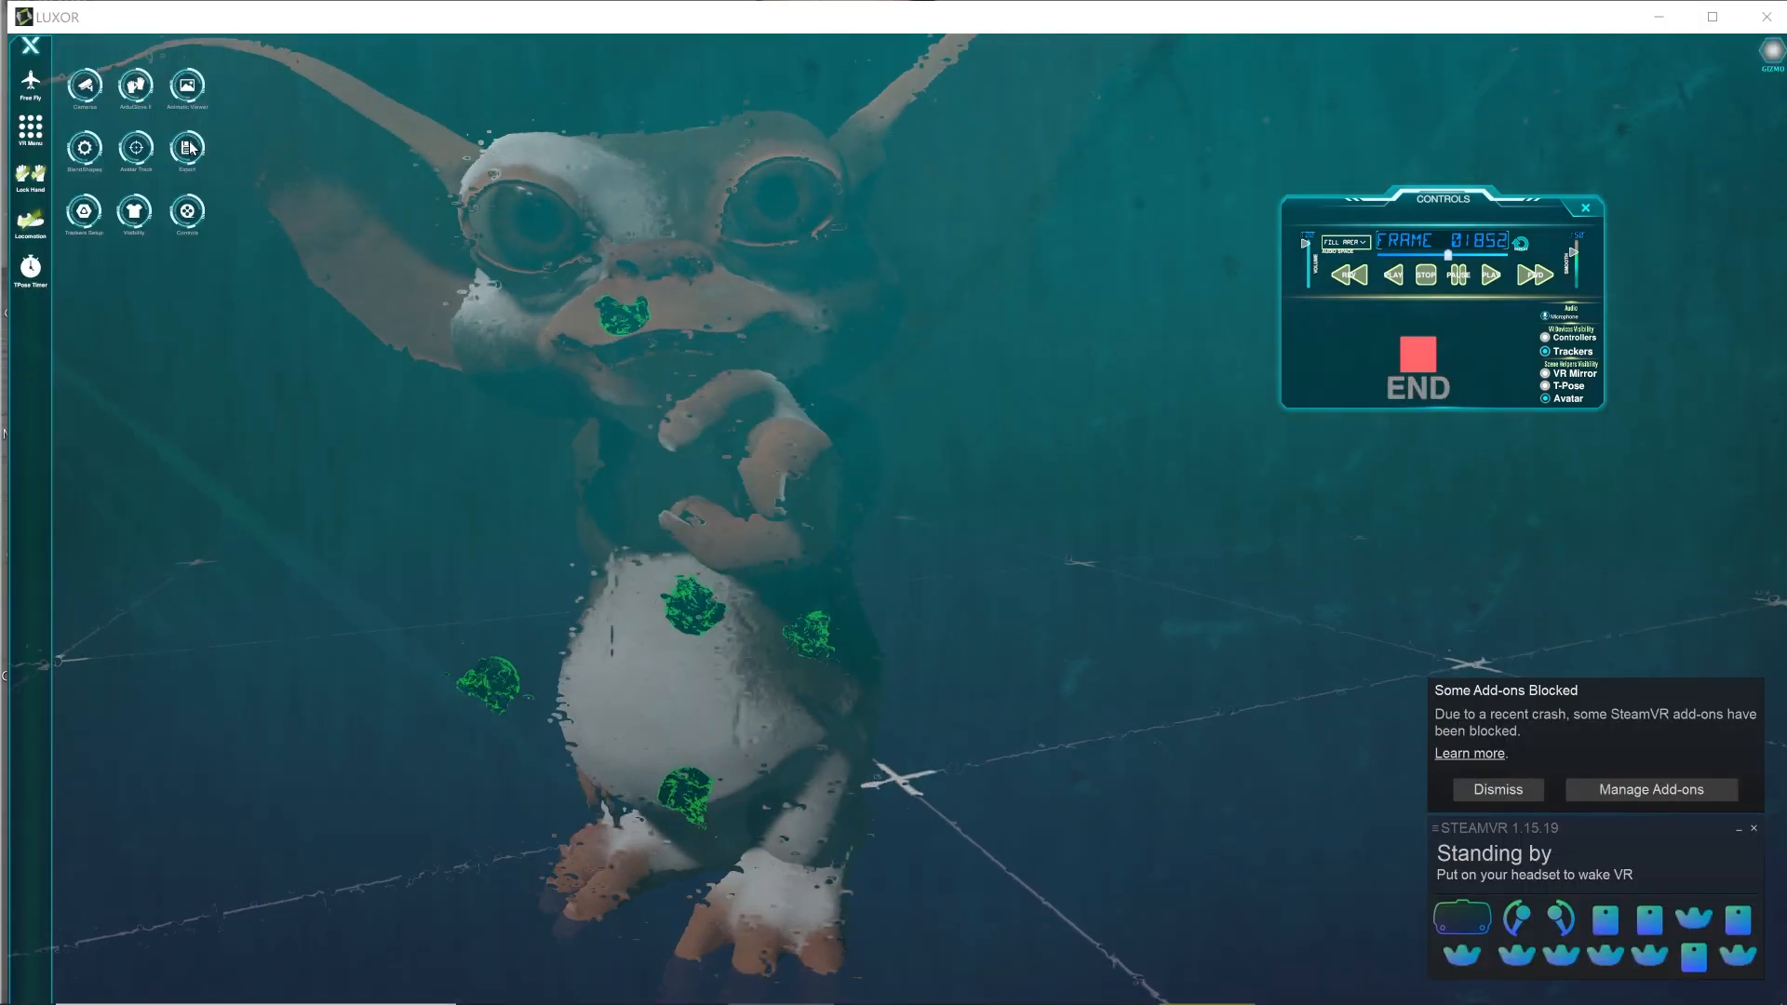
Step: Export the recorded take with the .Blend Builder as a scene named gizmotest
click(188, 148)
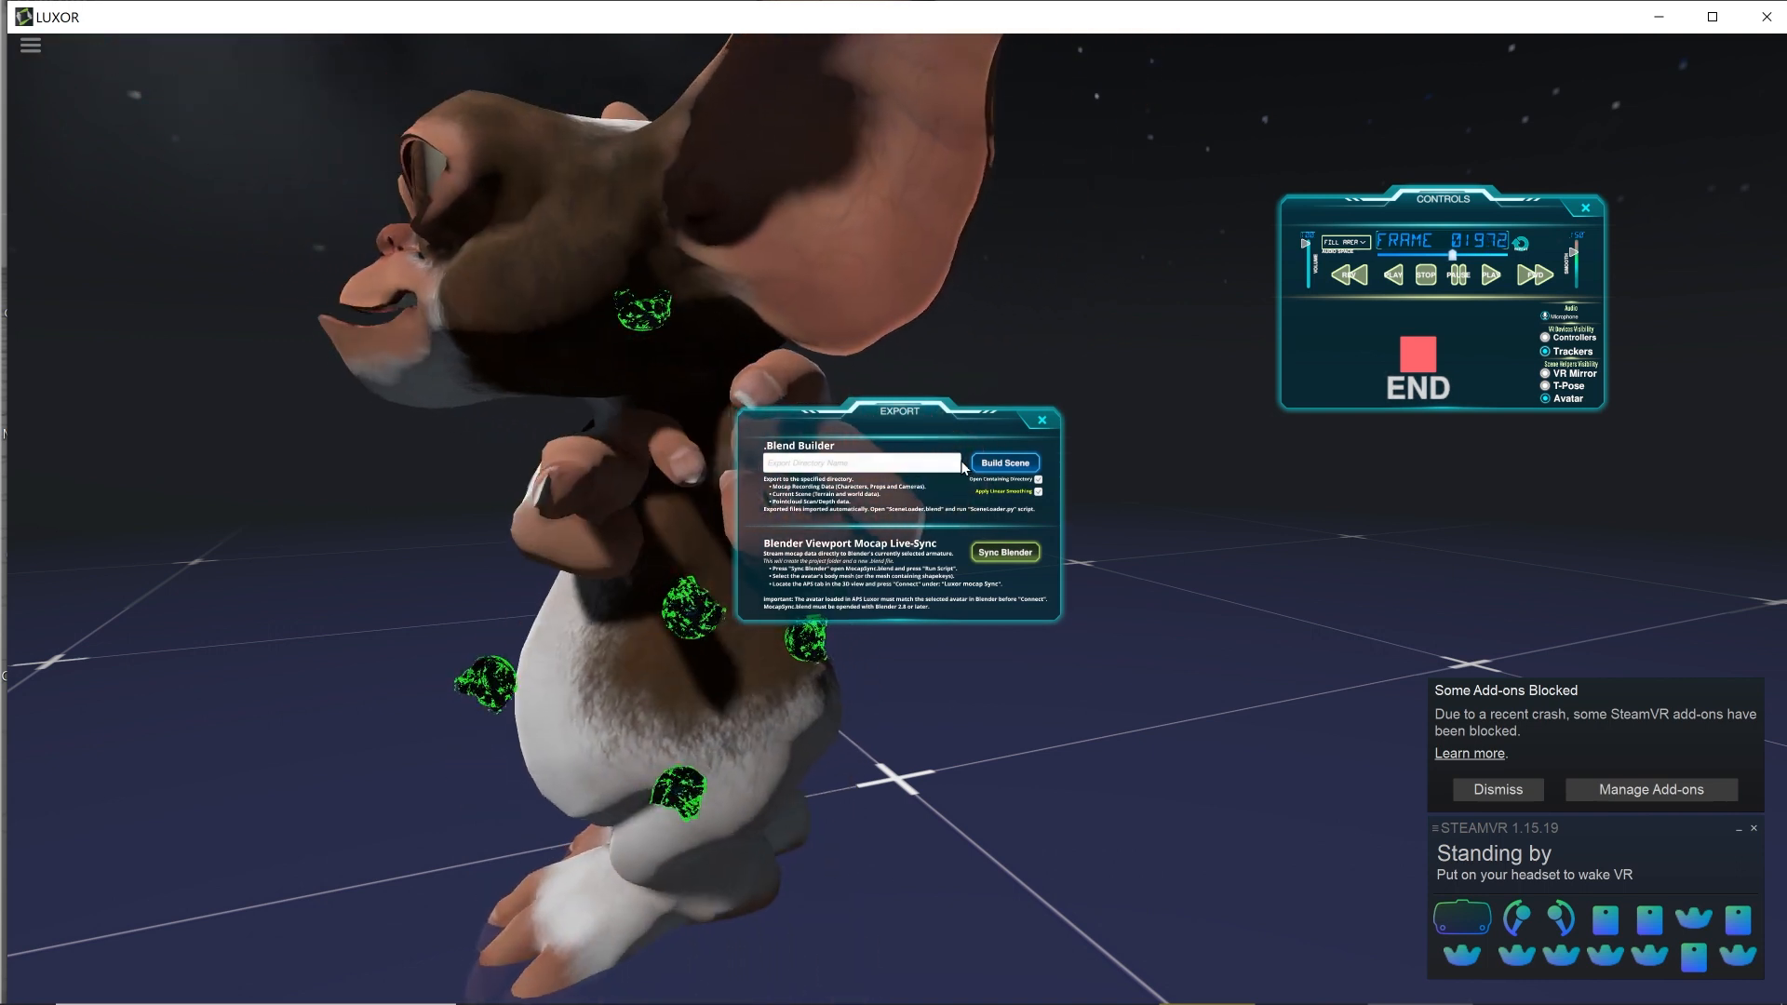
click(858, 472)
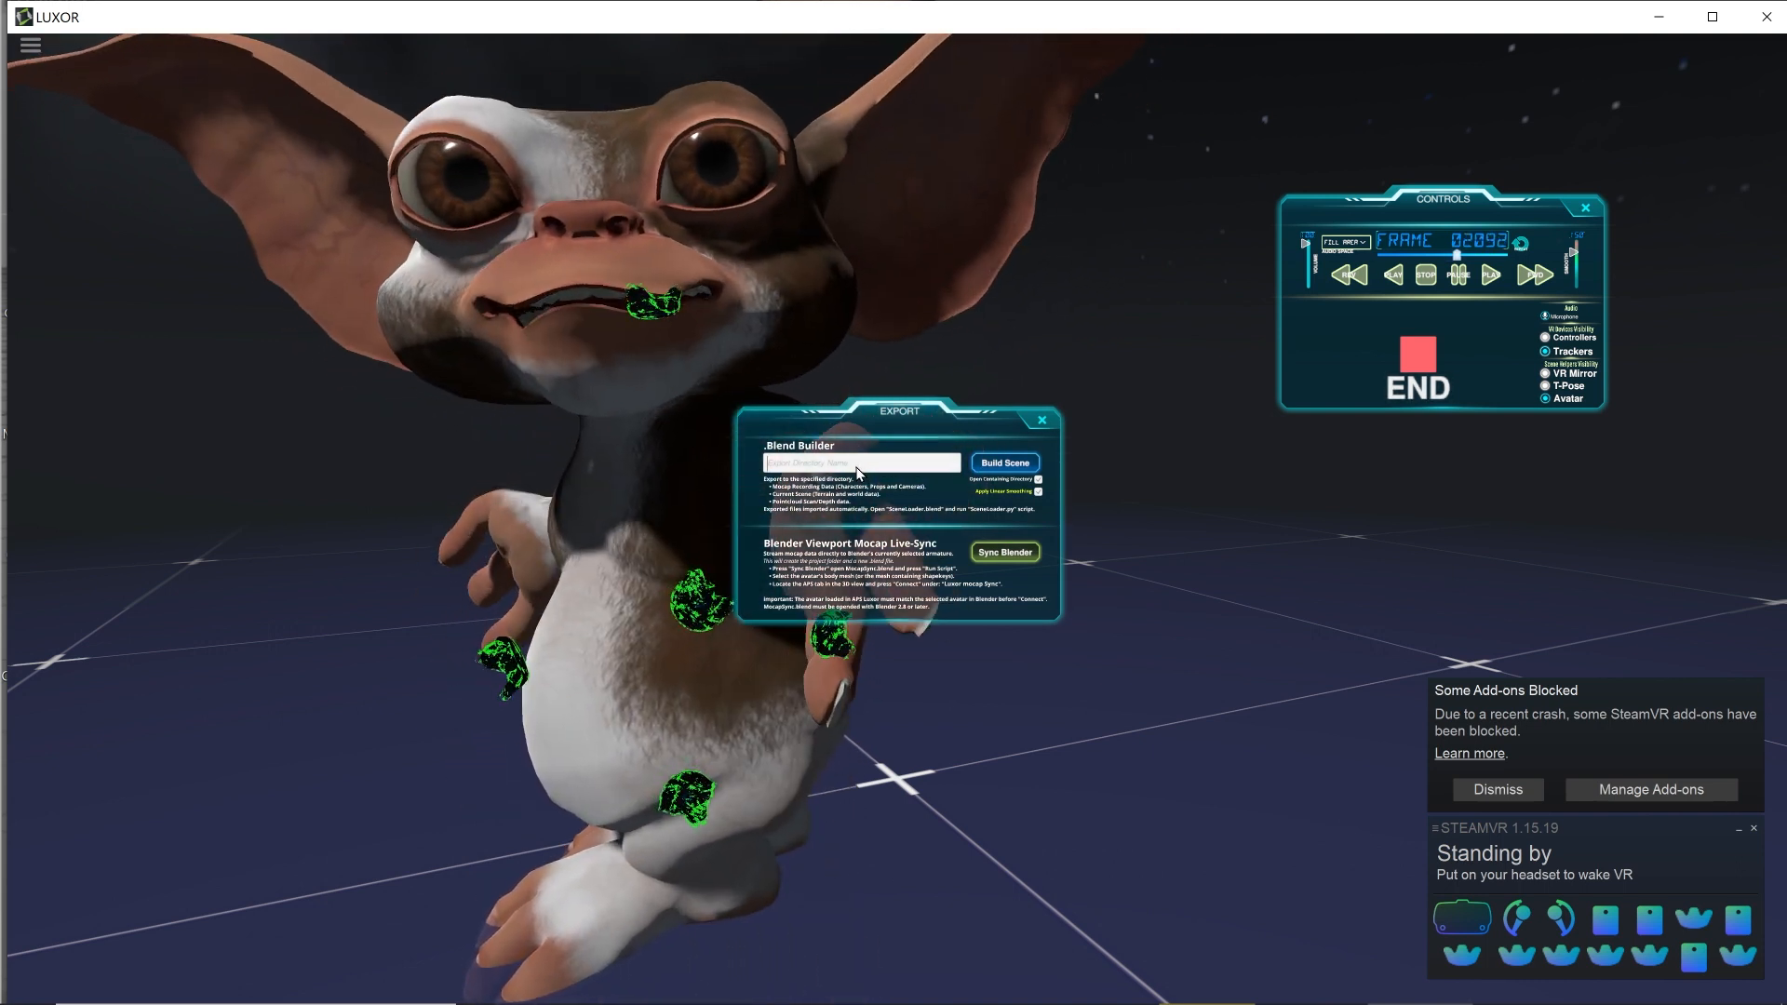
text(gizmot)
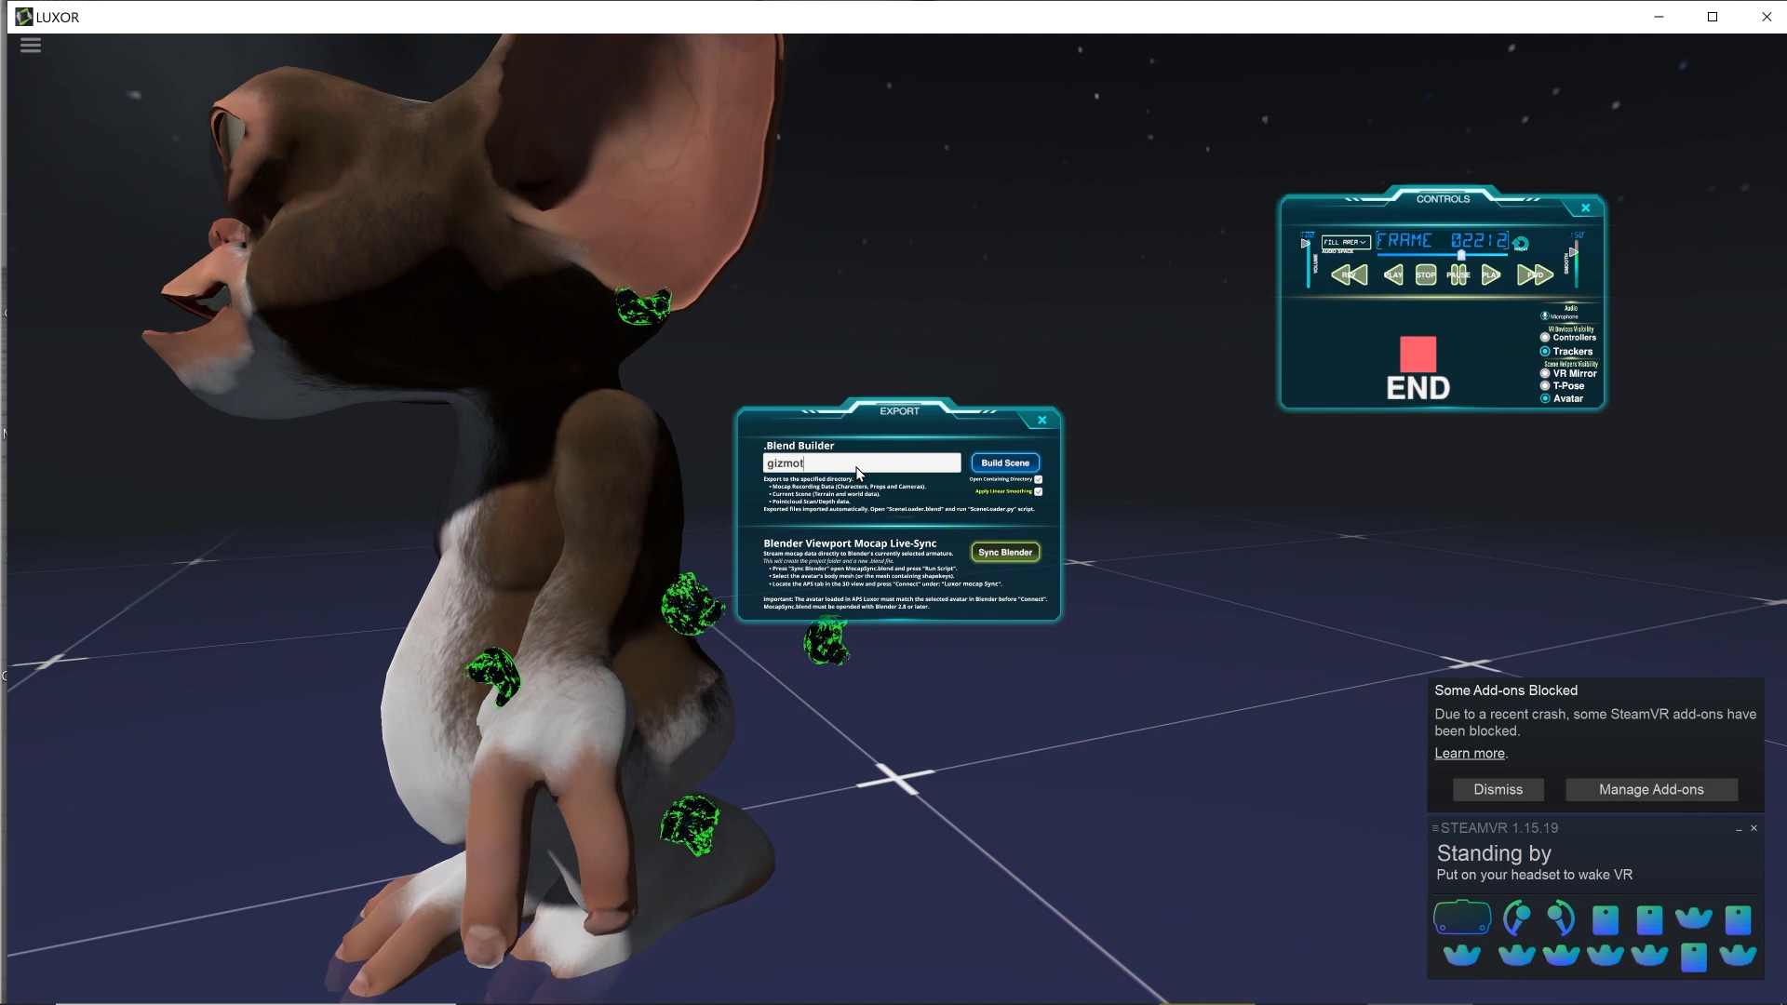
text(est)
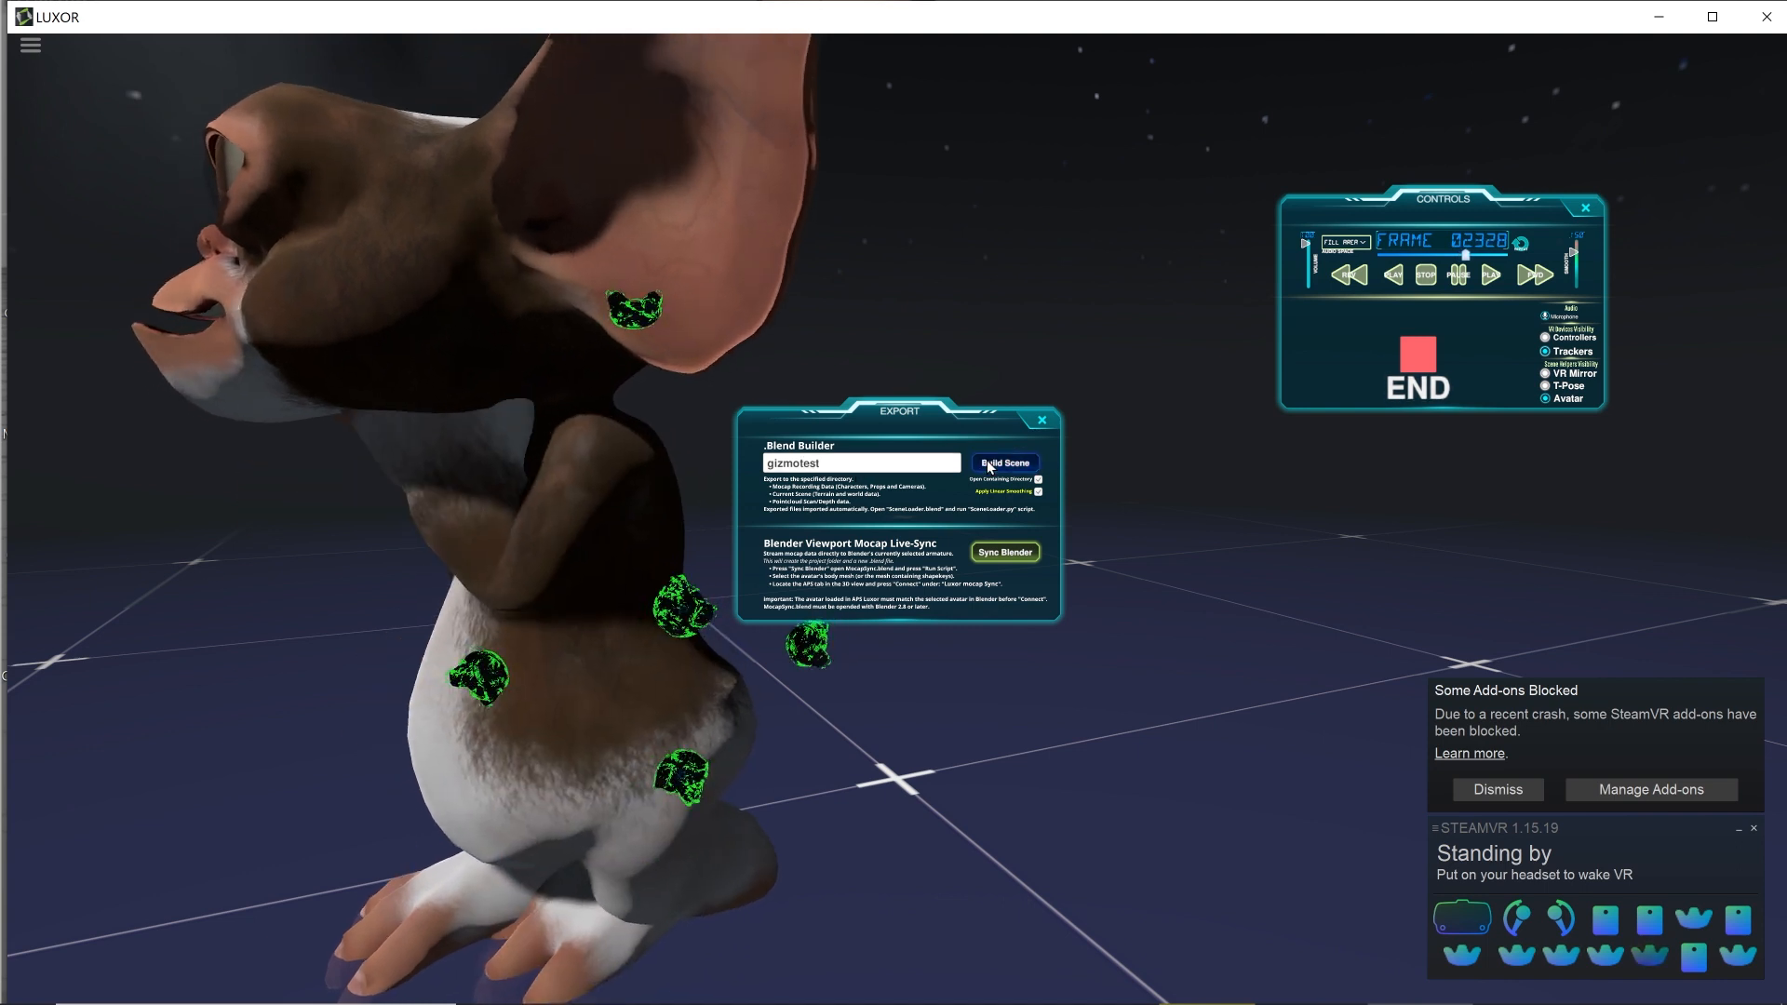
click(988, 465)
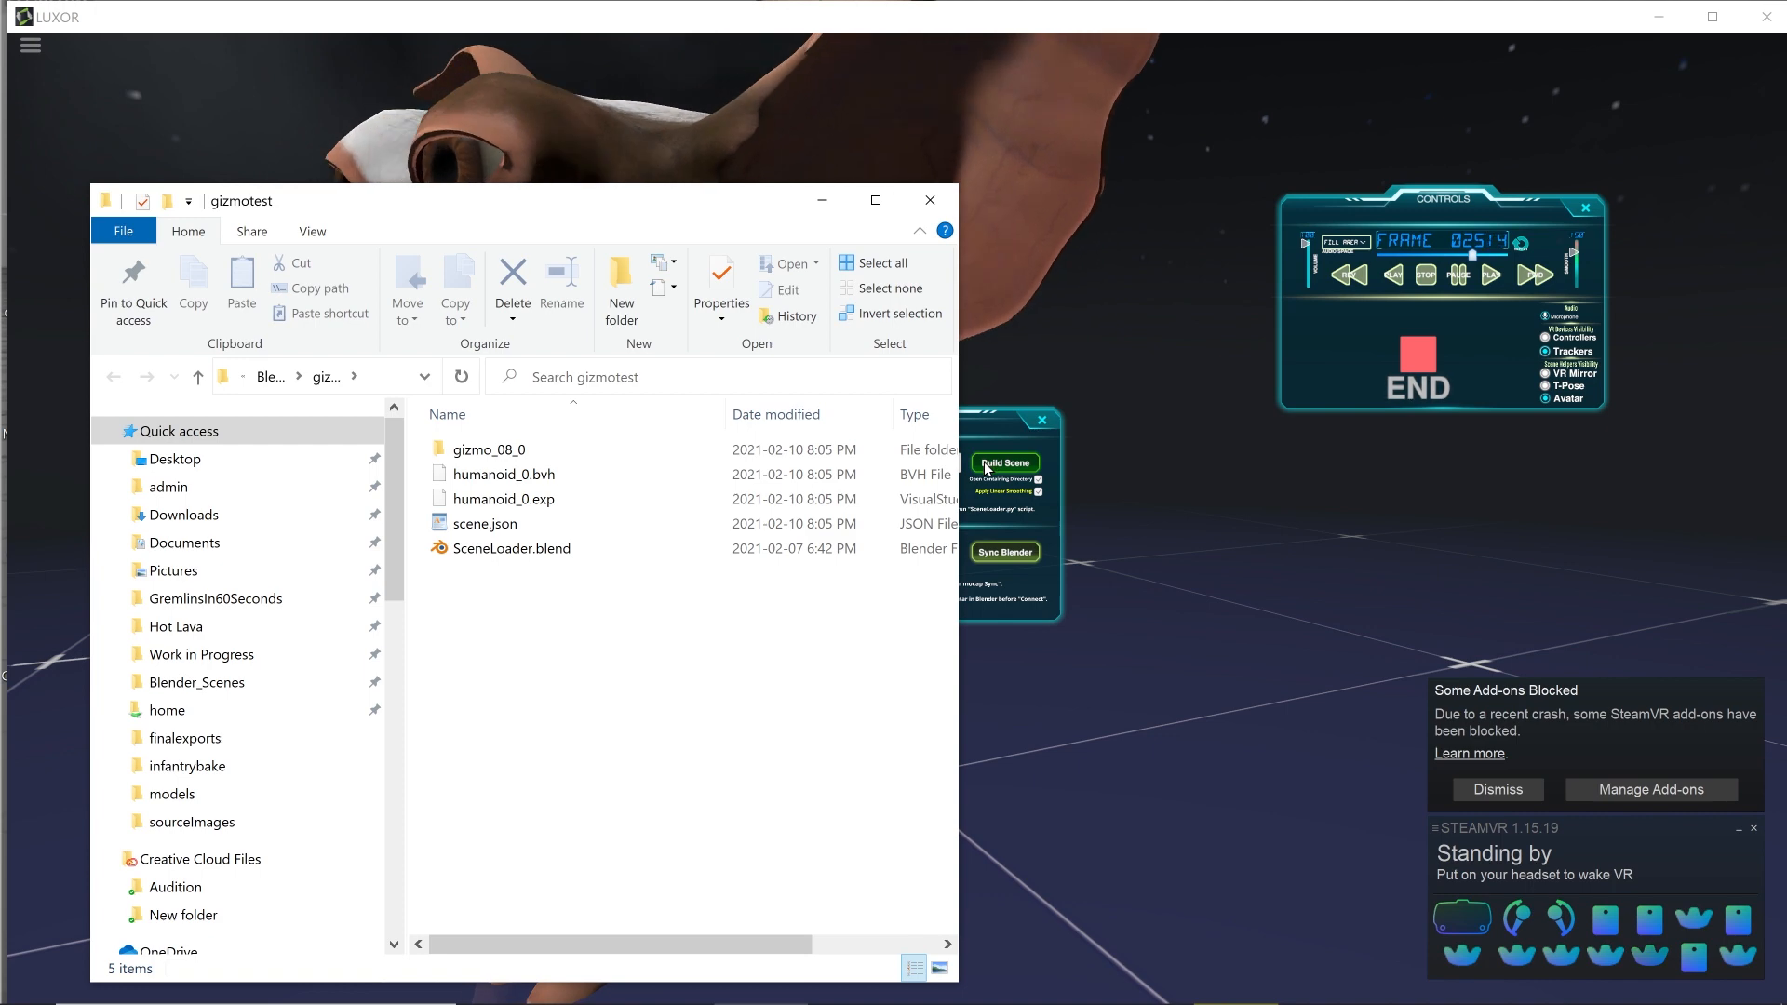
Step: Open the exported SceneLoader.blend in Blender, run its scene loader script and play back the imported Gizmo animation
double_click(563, 550)
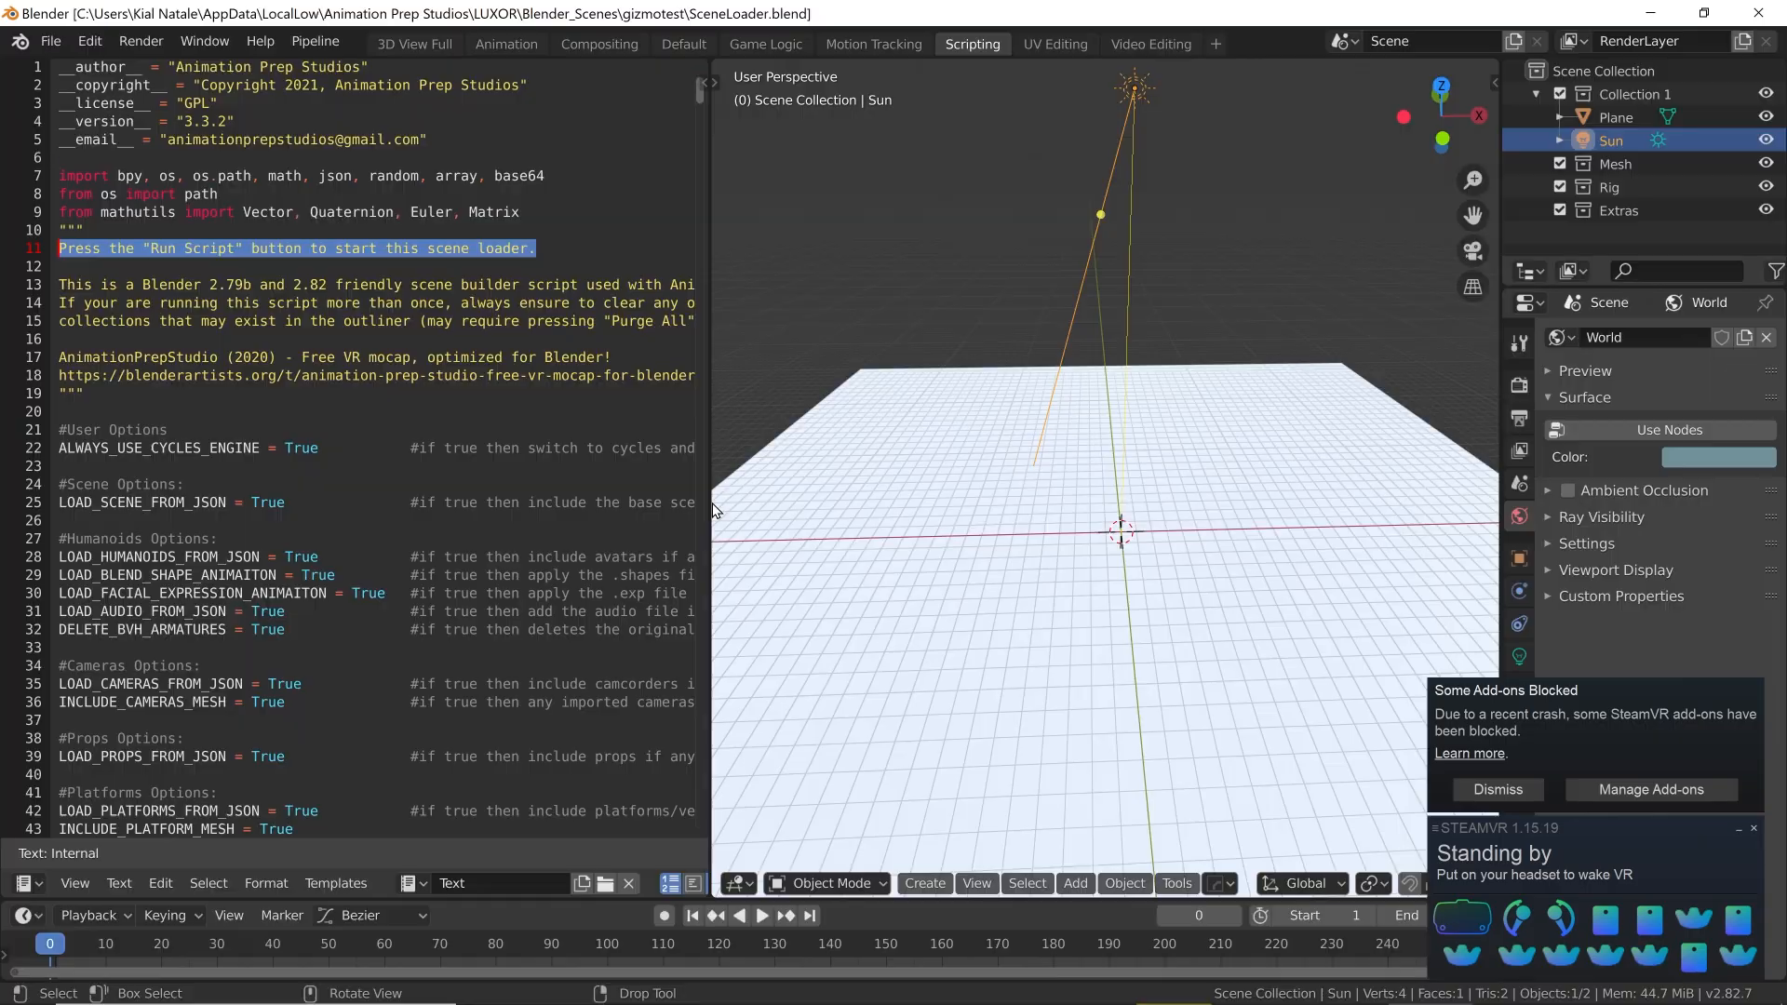
drag(713, 508, 1008, 484)
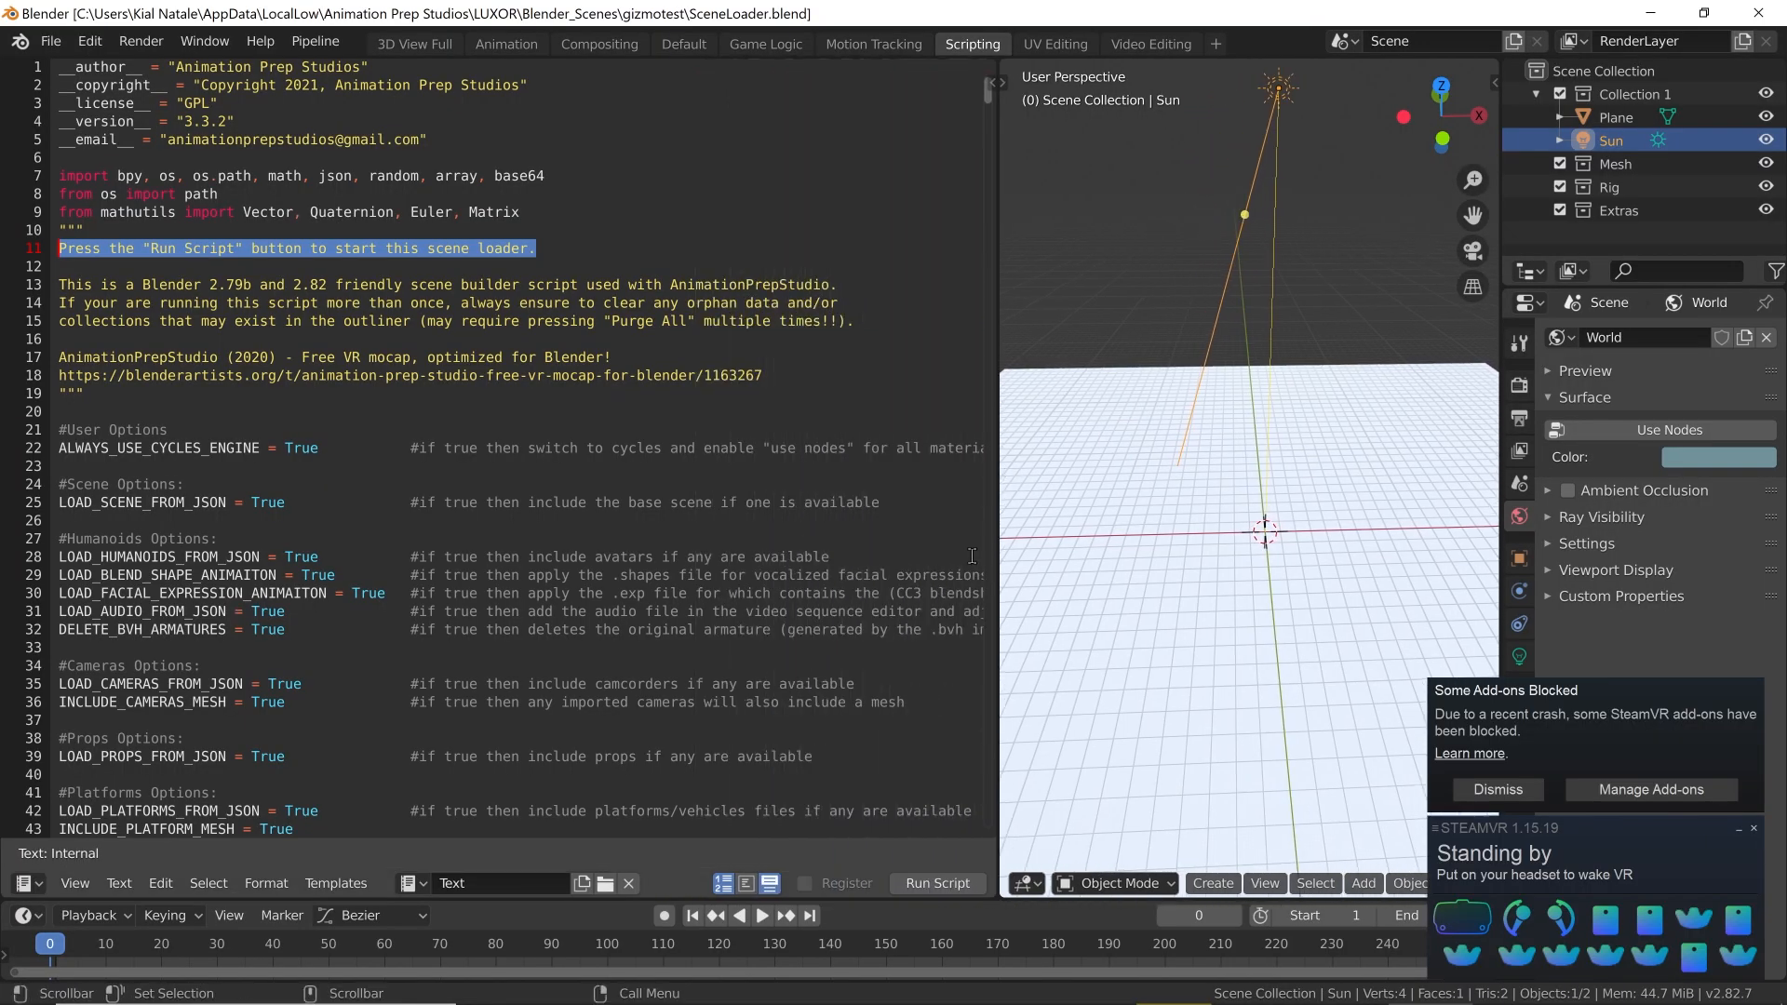
click(946, 881)
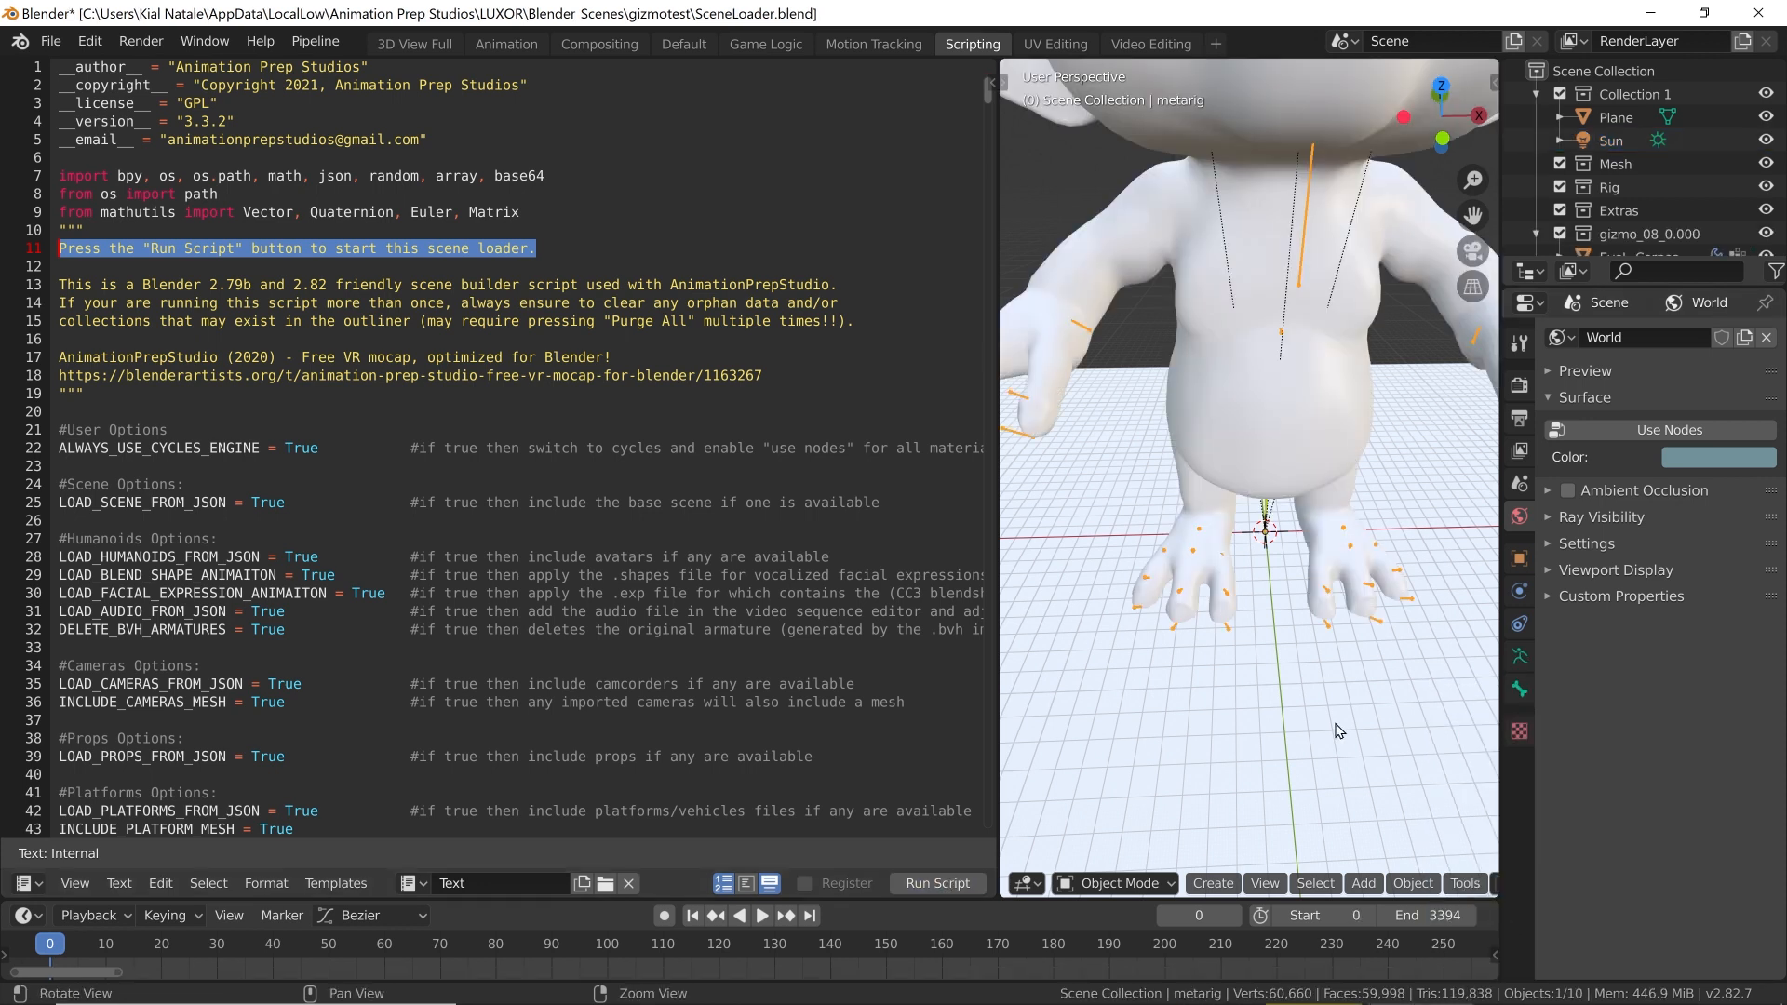
scroll(1329, 665, down, 3)
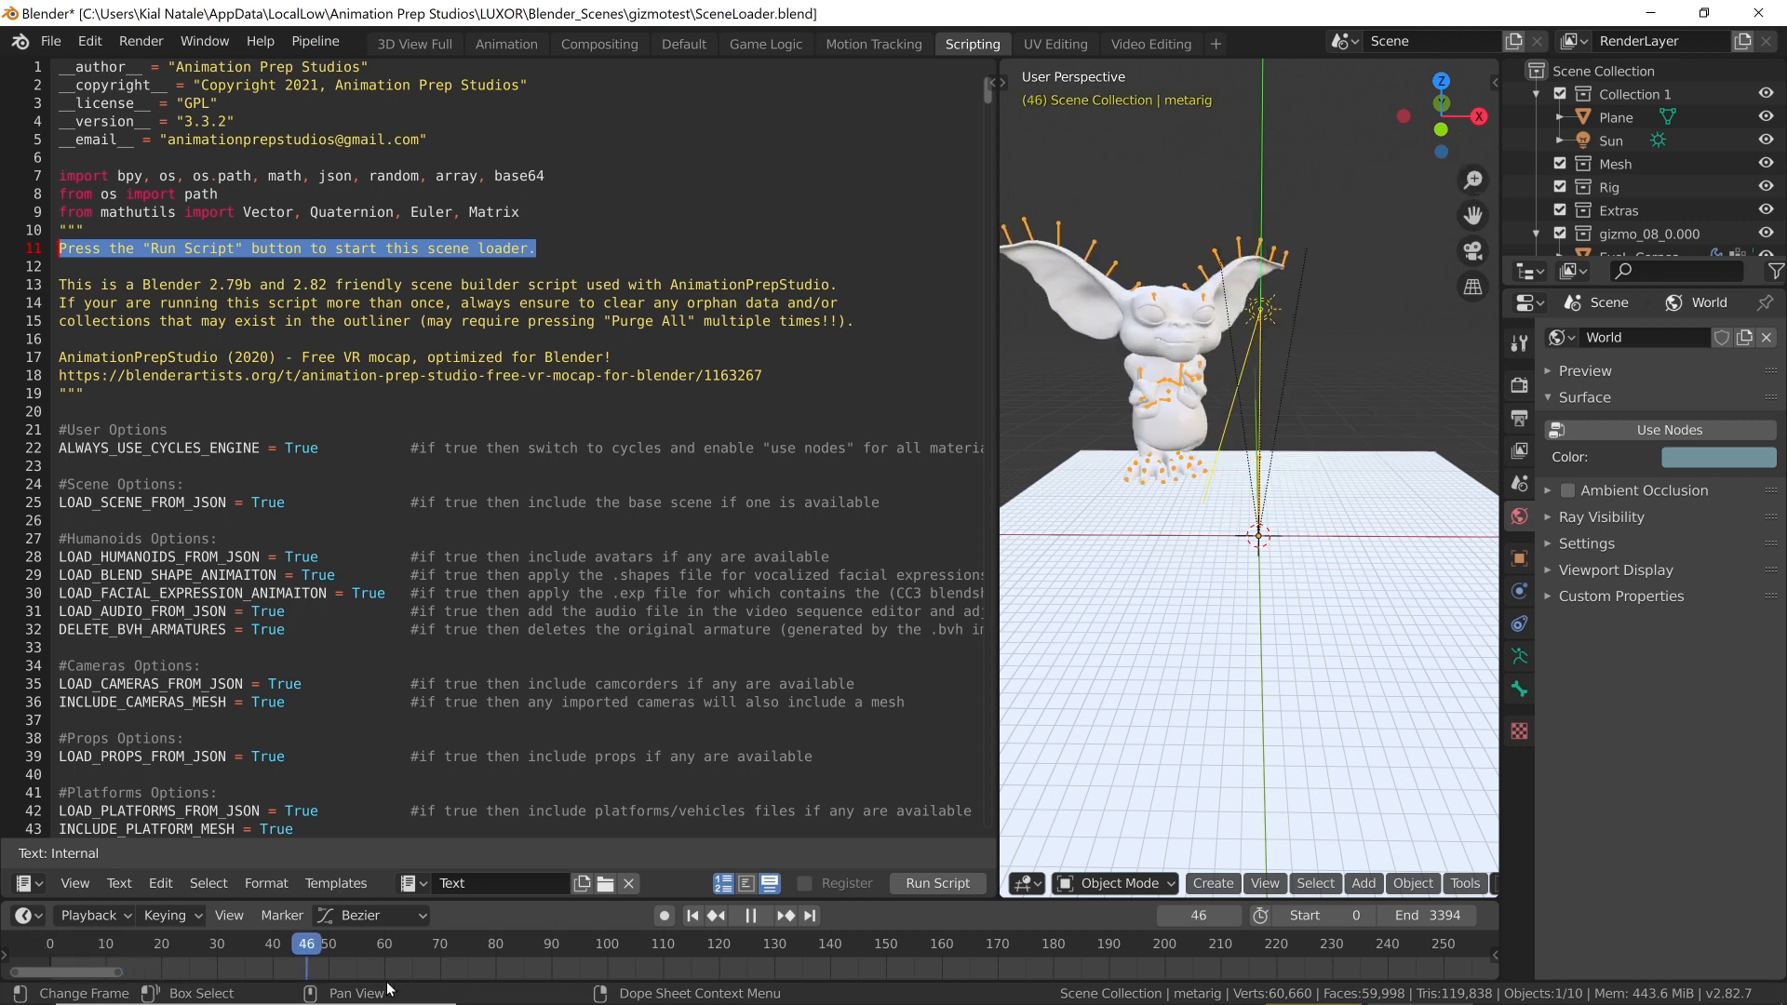
click(750, 915)
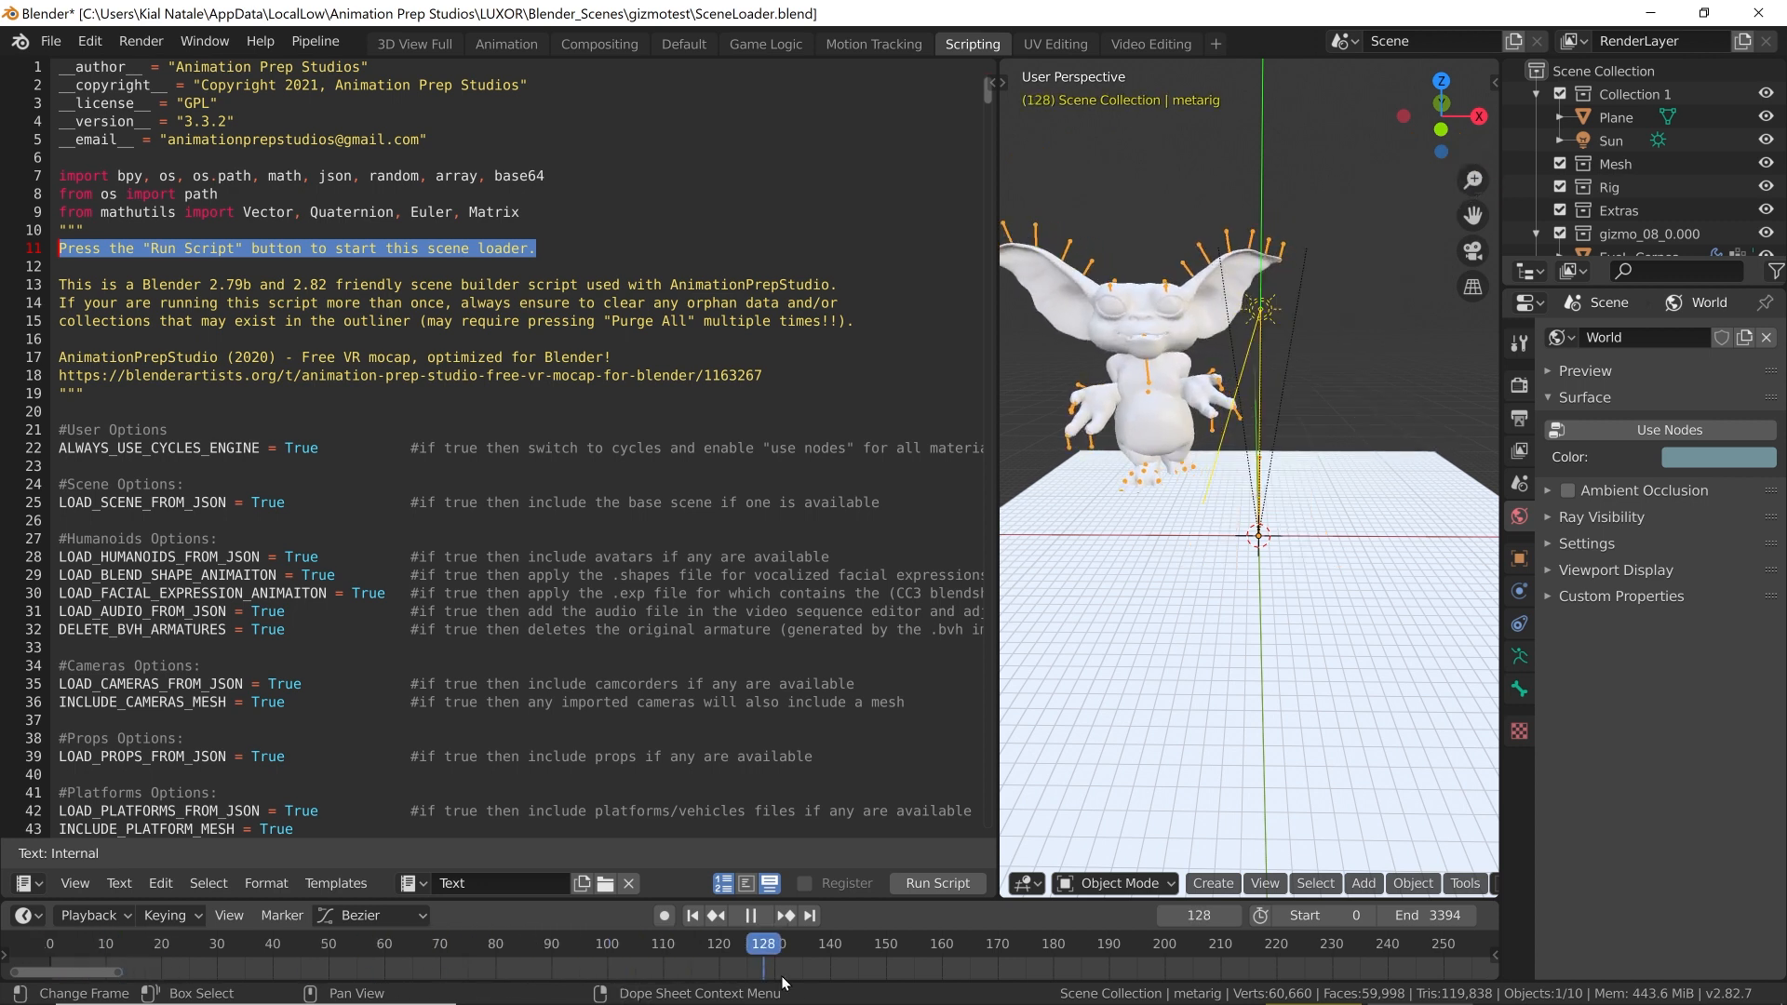
Step: Start an FBX export of the scene and go through its include, transform, geometry and armature options
click(51, 41)
mouse_move(124, 381)
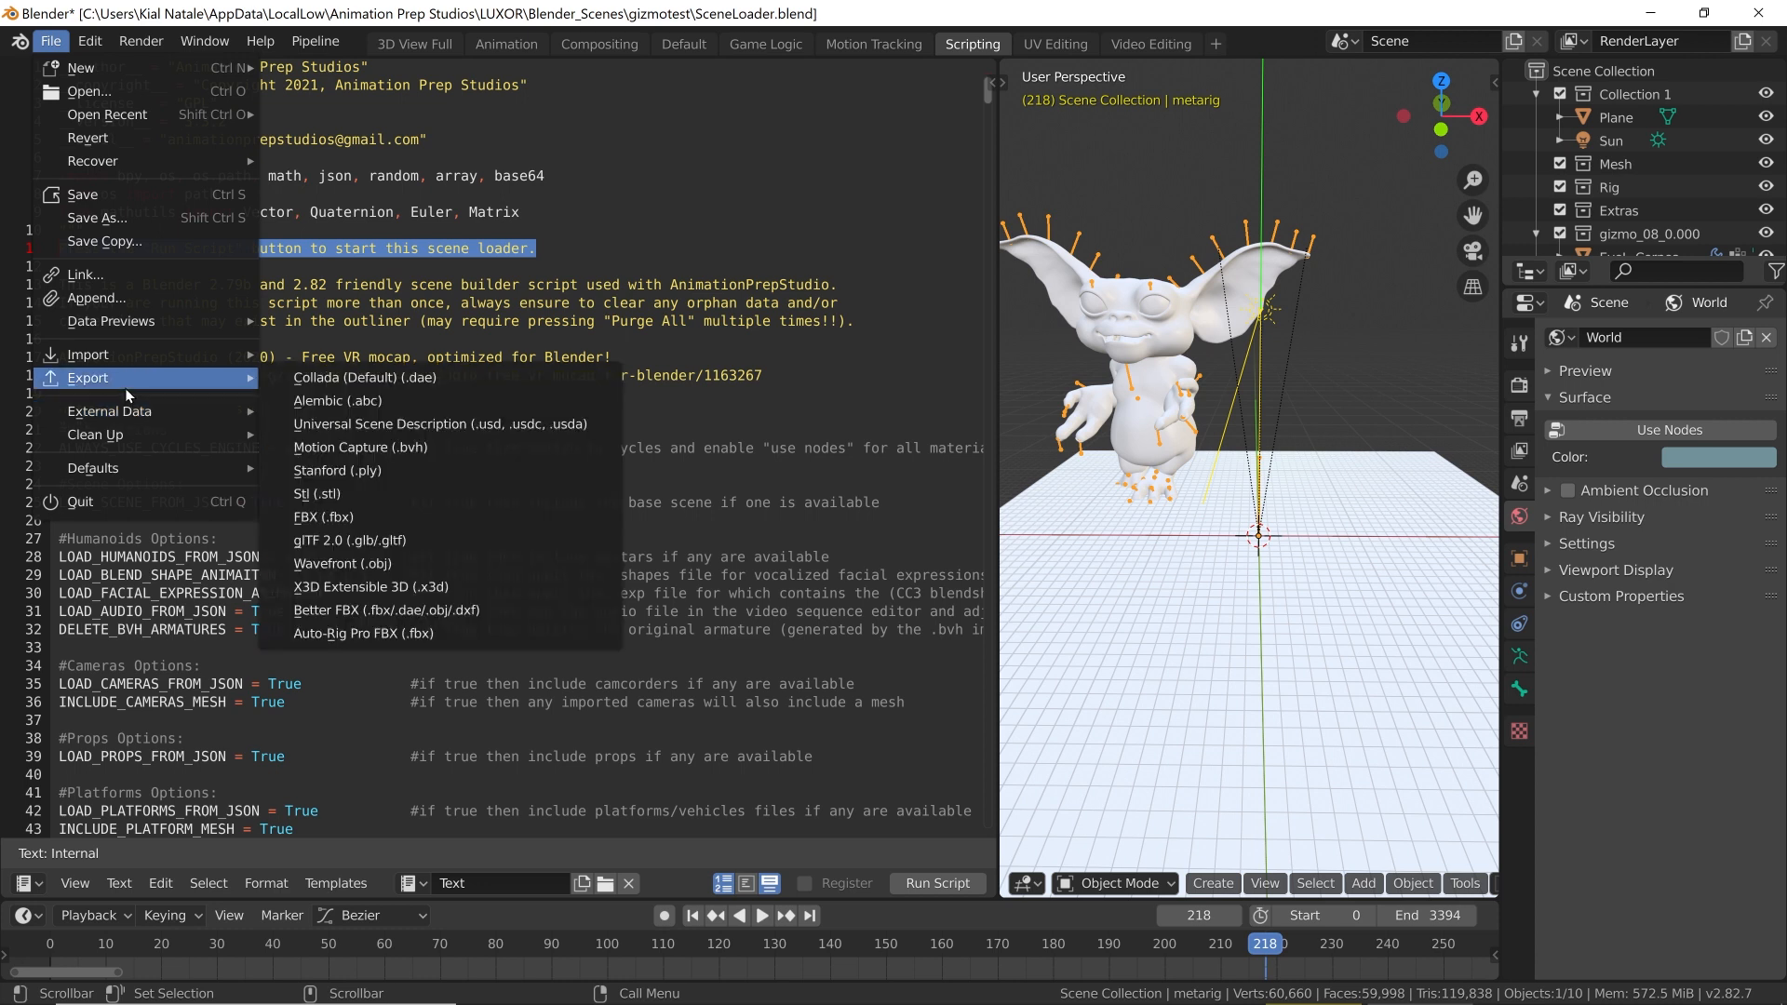
click(320, 518)
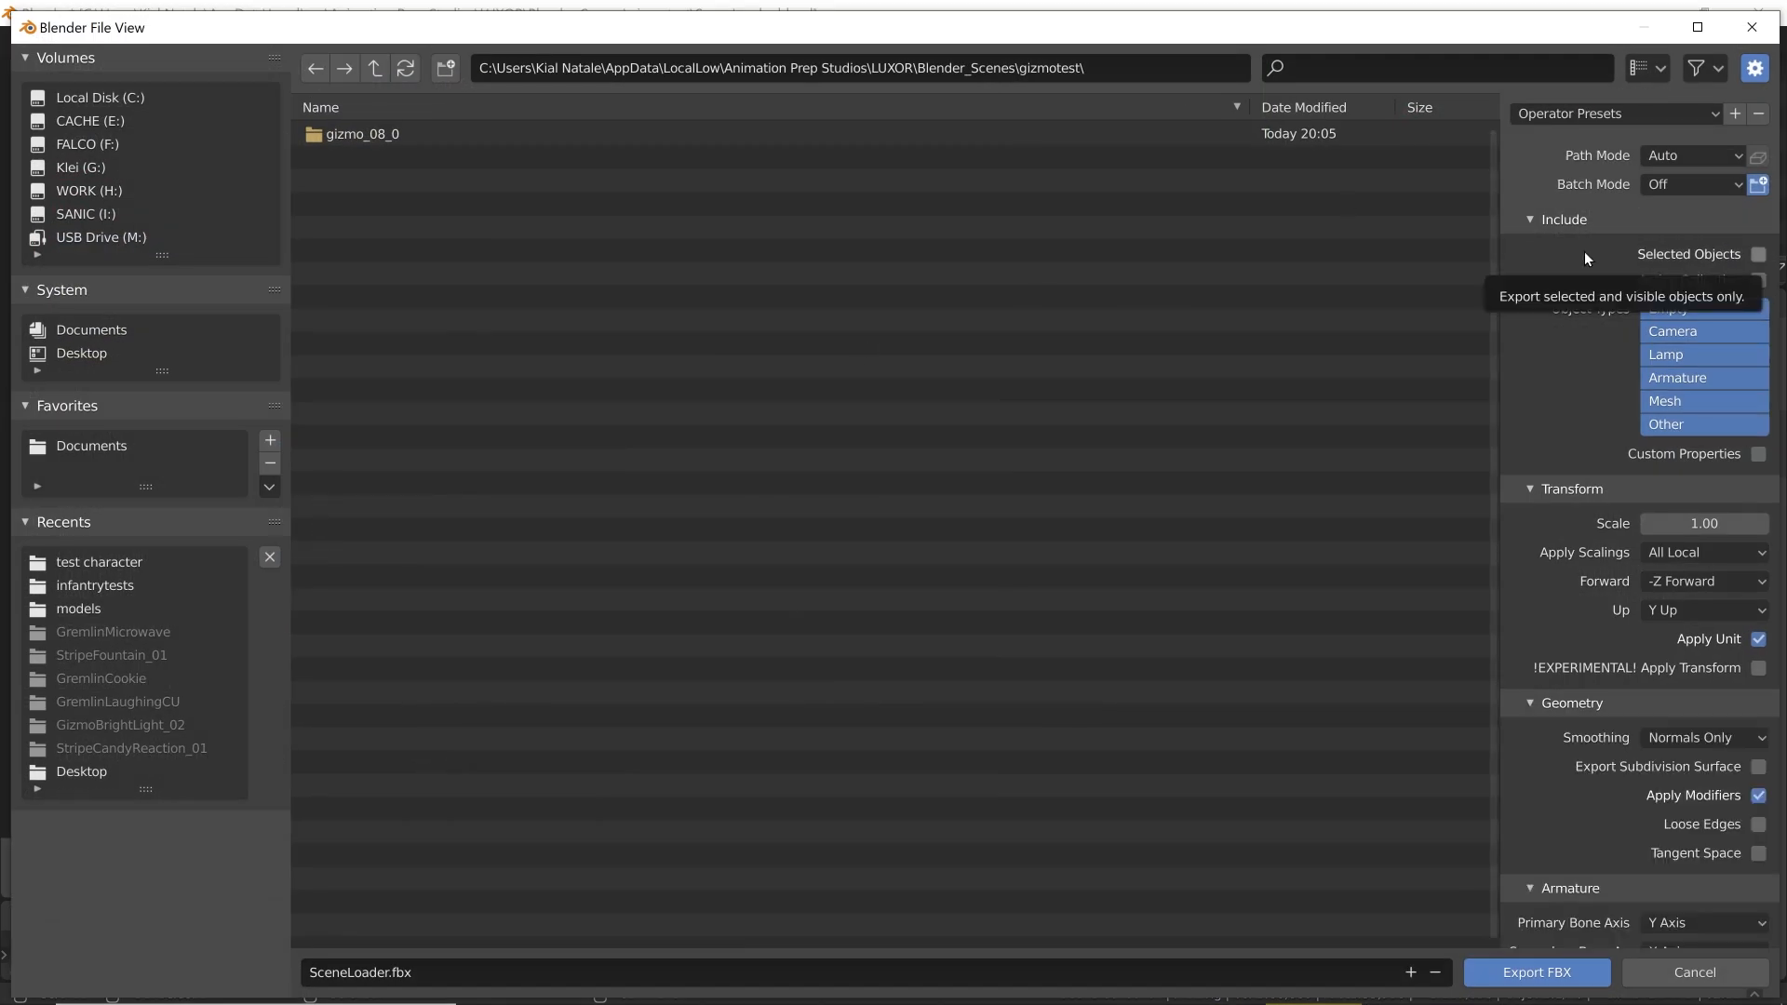
scroll(1573, 345, down, 2)
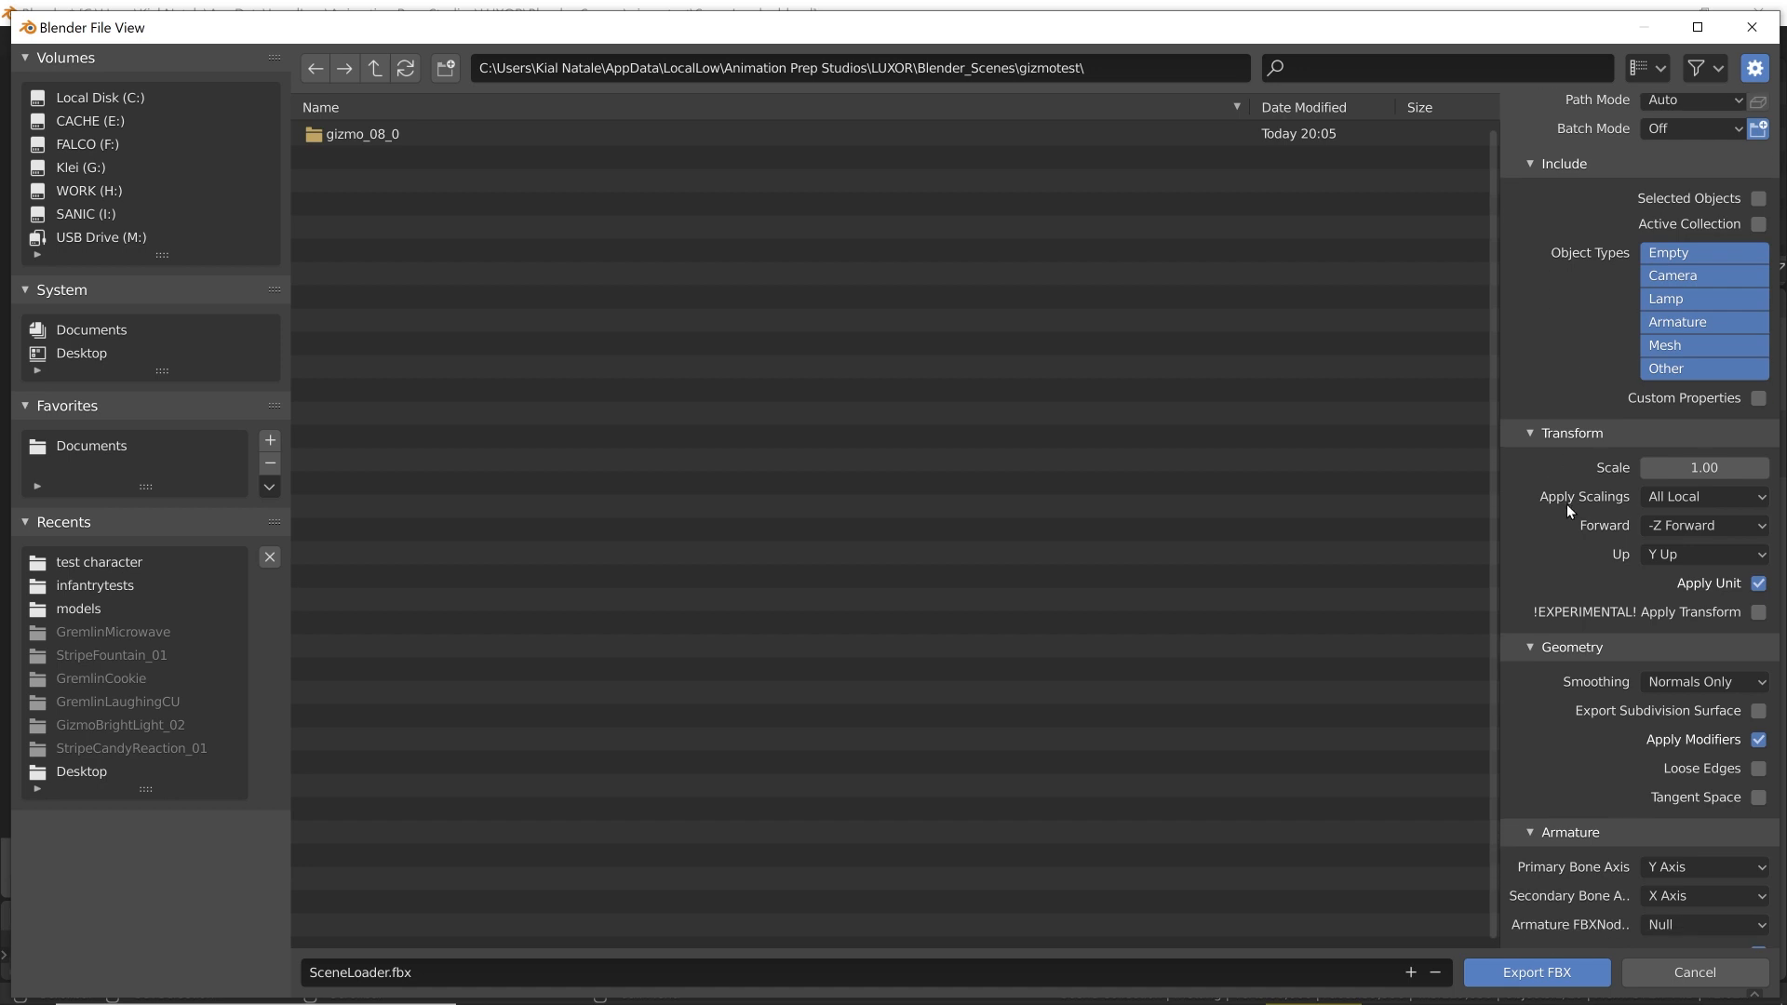
scroll(1567, 504, down, 3)
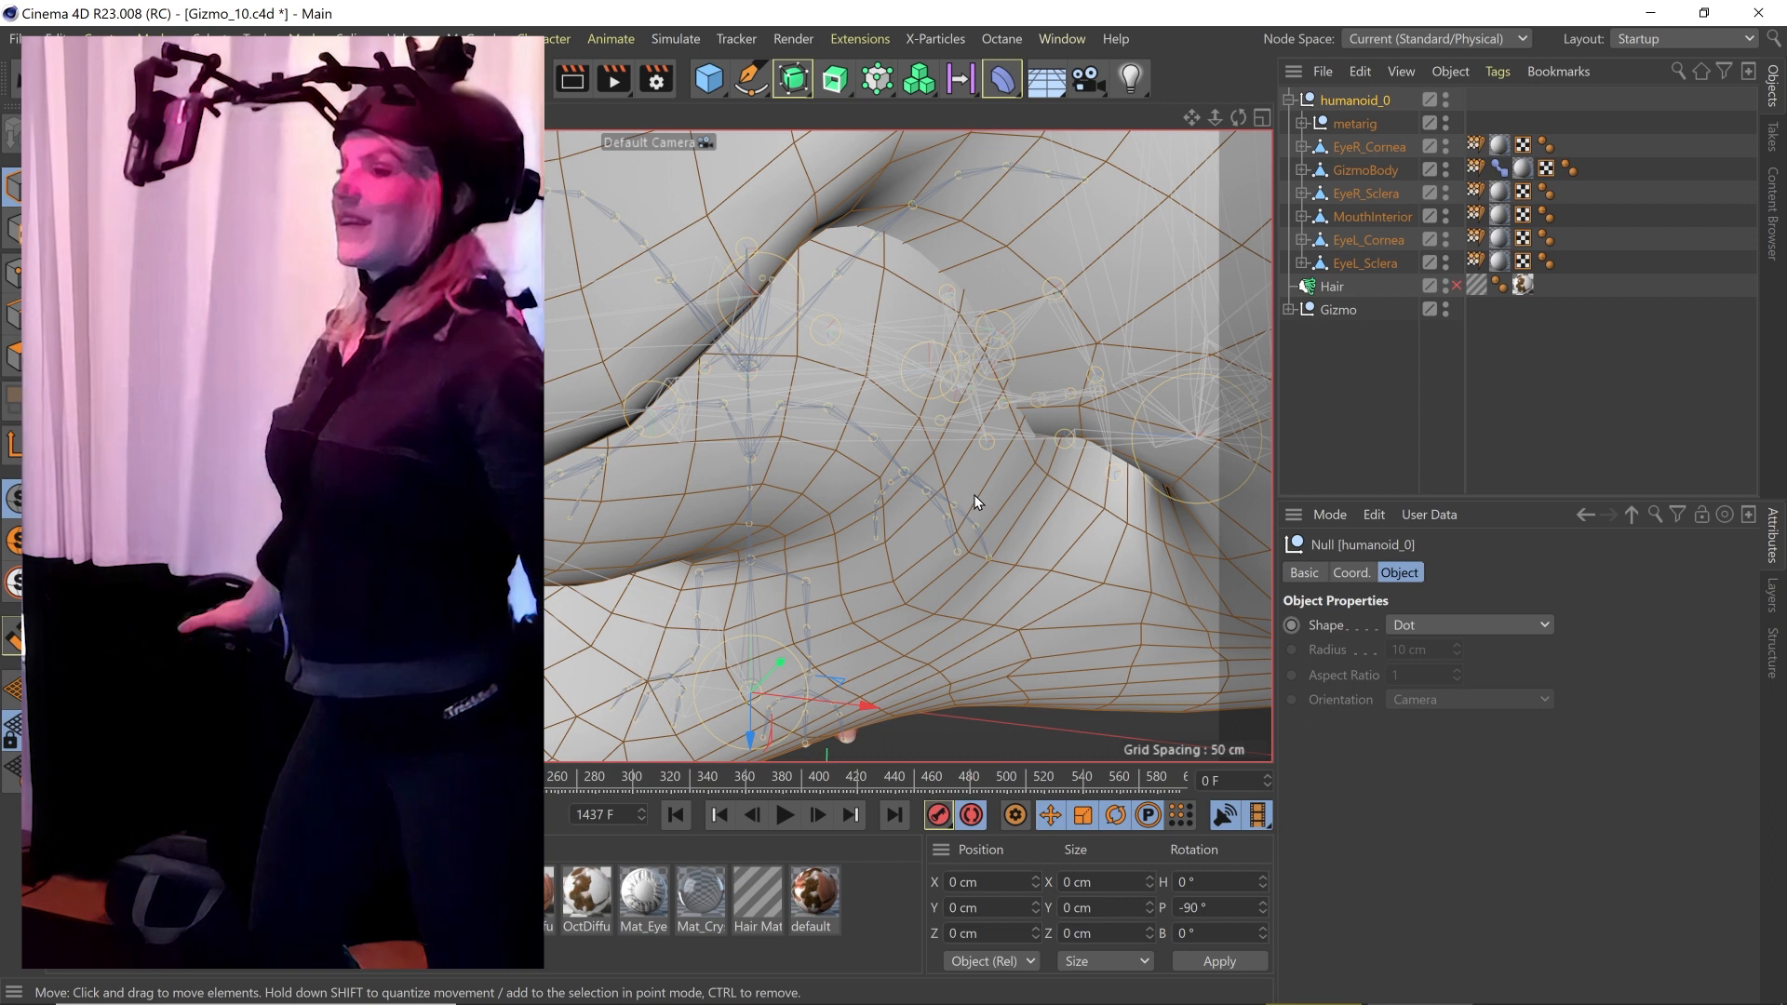
Step: In Cinema 4D, stand the imported humanoid_0 character upright and scale it to match the original Gizmo model
alt+right_drag(974, 494, 756, 538)
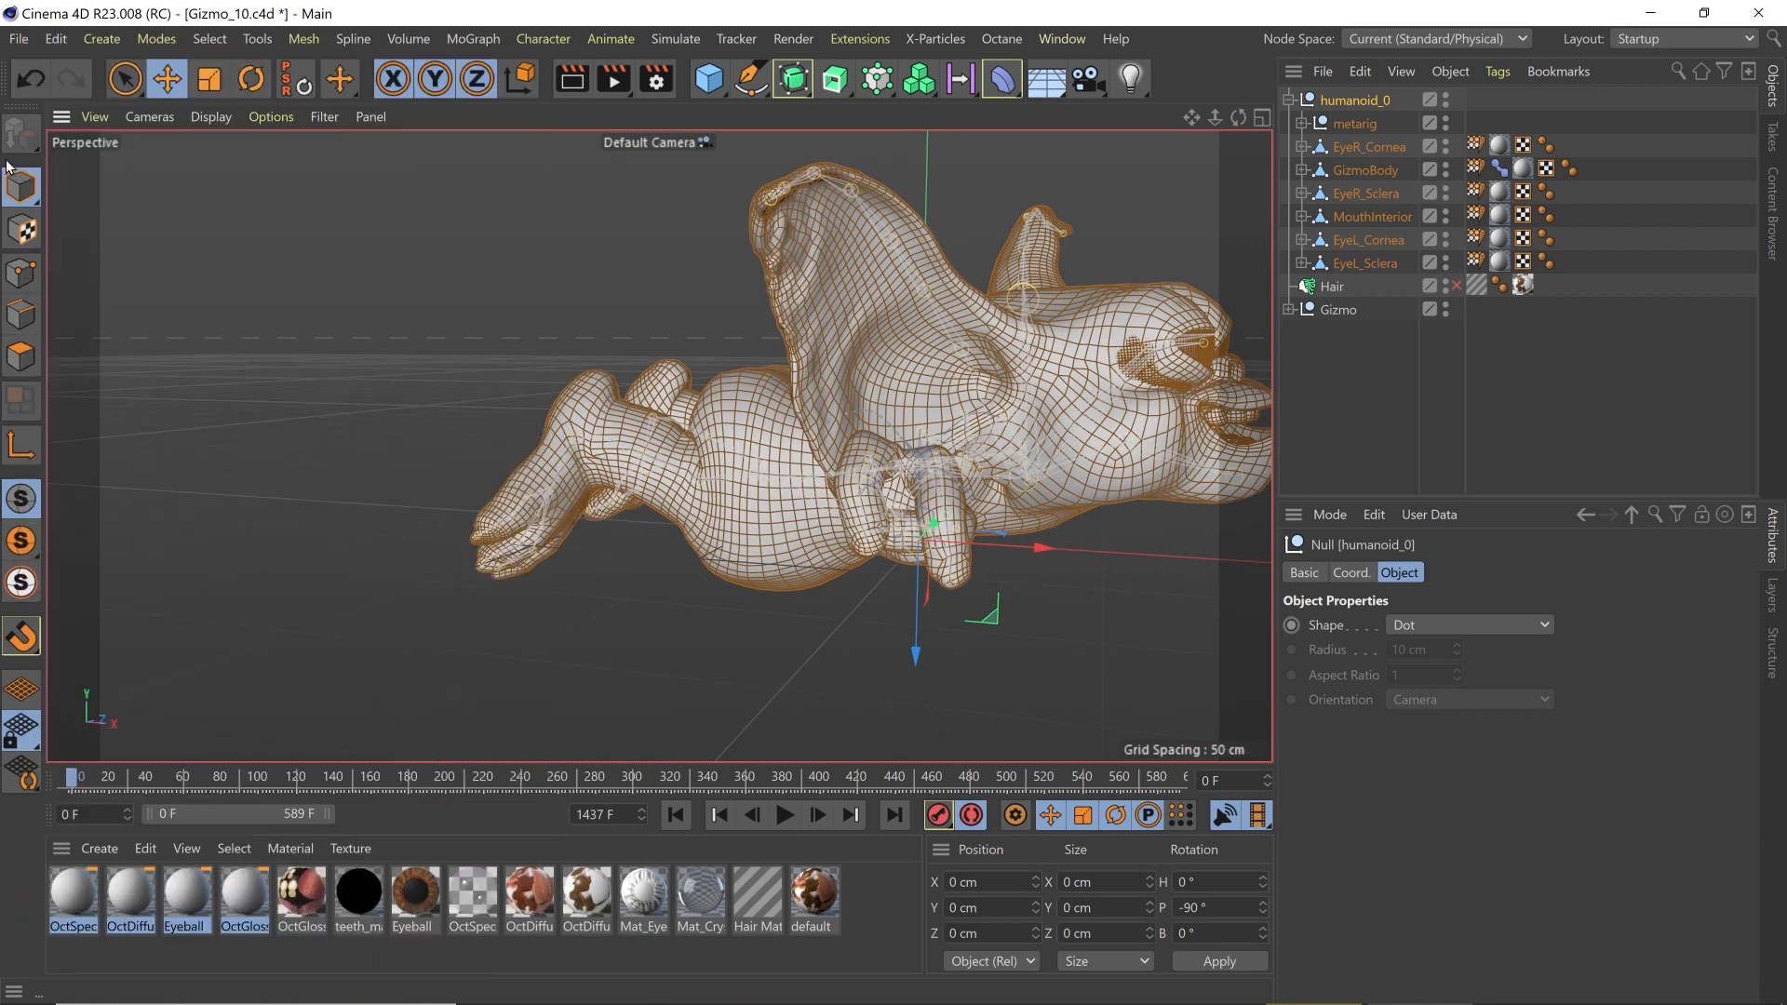
drag(15, 186, 95, 261)
key(t)
drag(1026, 449, 209, 594)
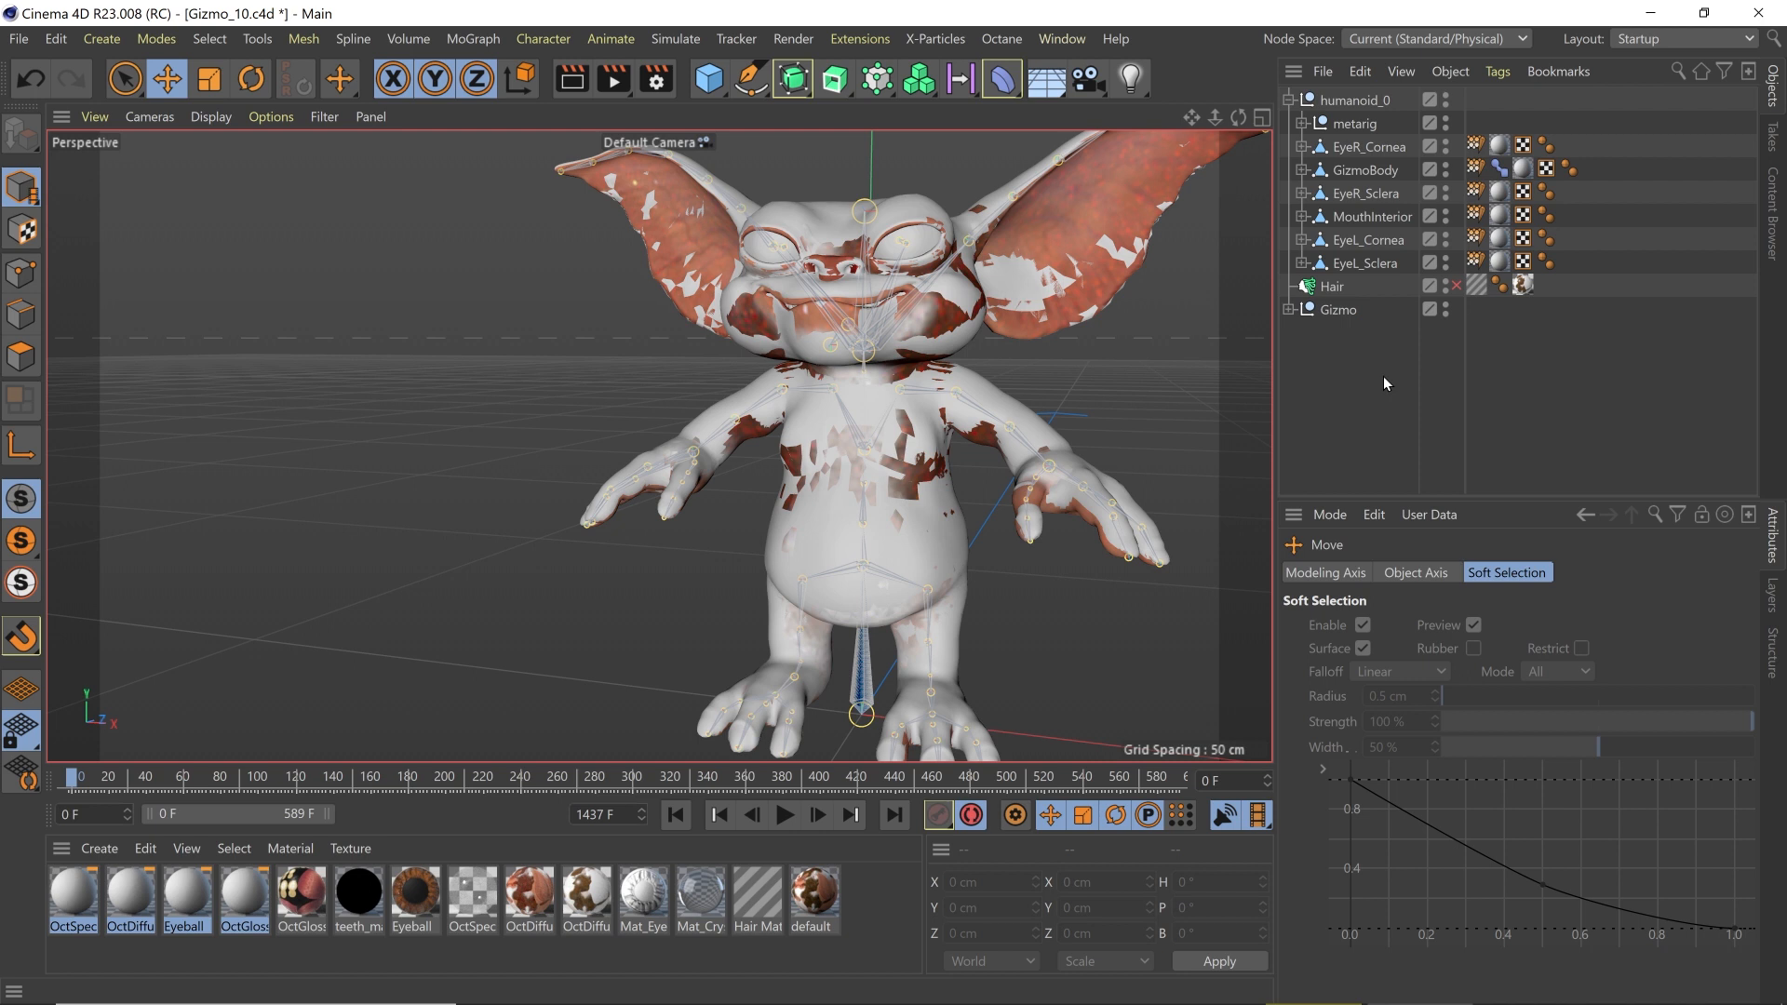
Step: Open the Character Definition manager from the tag on the Gizmo rig's Root joint
click(1290, 310)
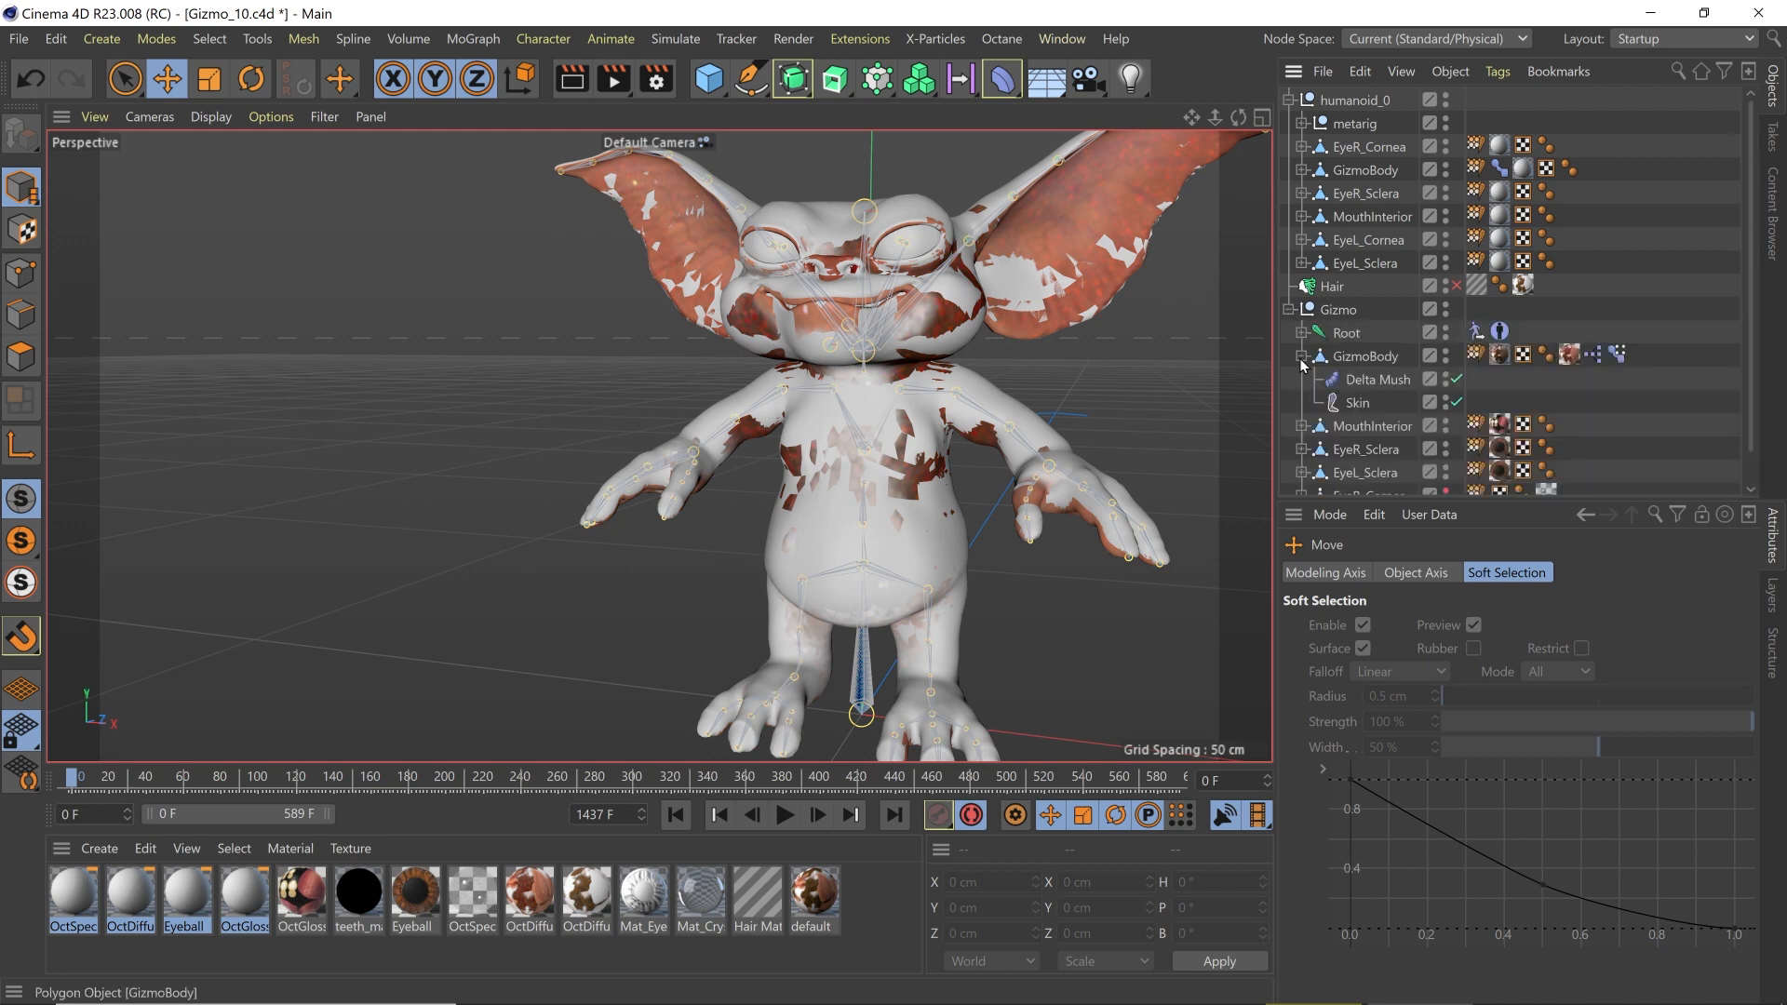
click(1303, 359)
click(1500, 334)
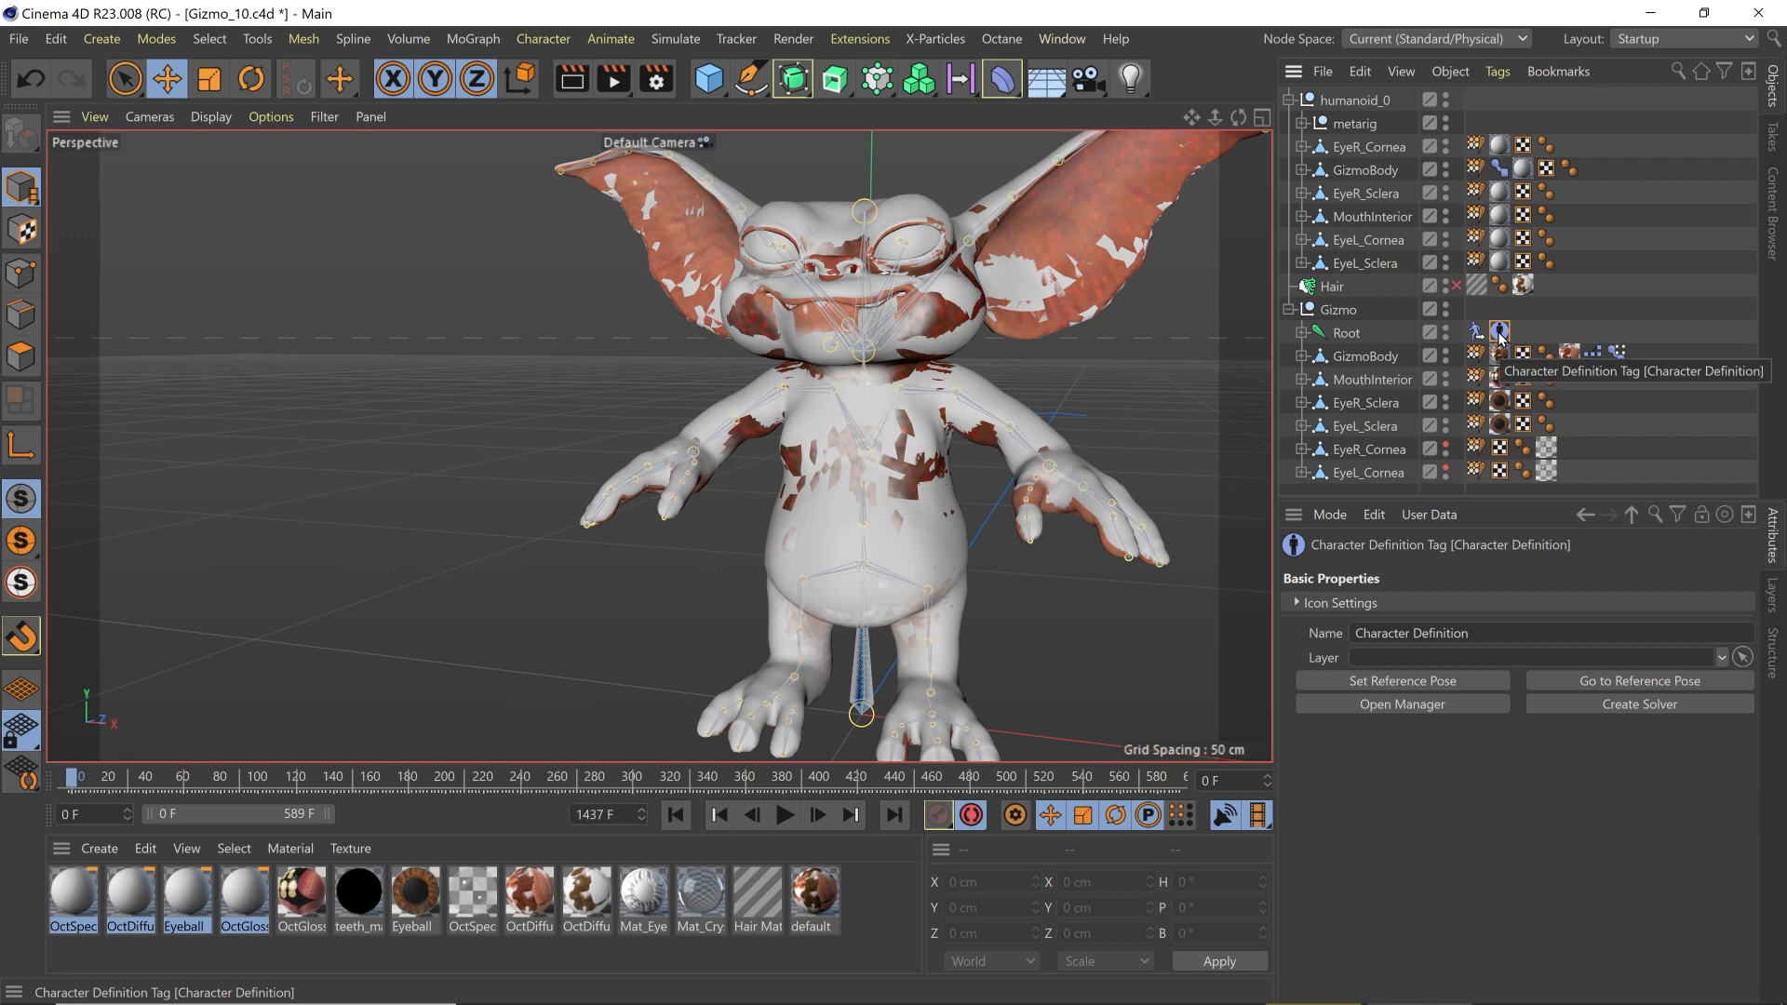
double_click(1499, 333)
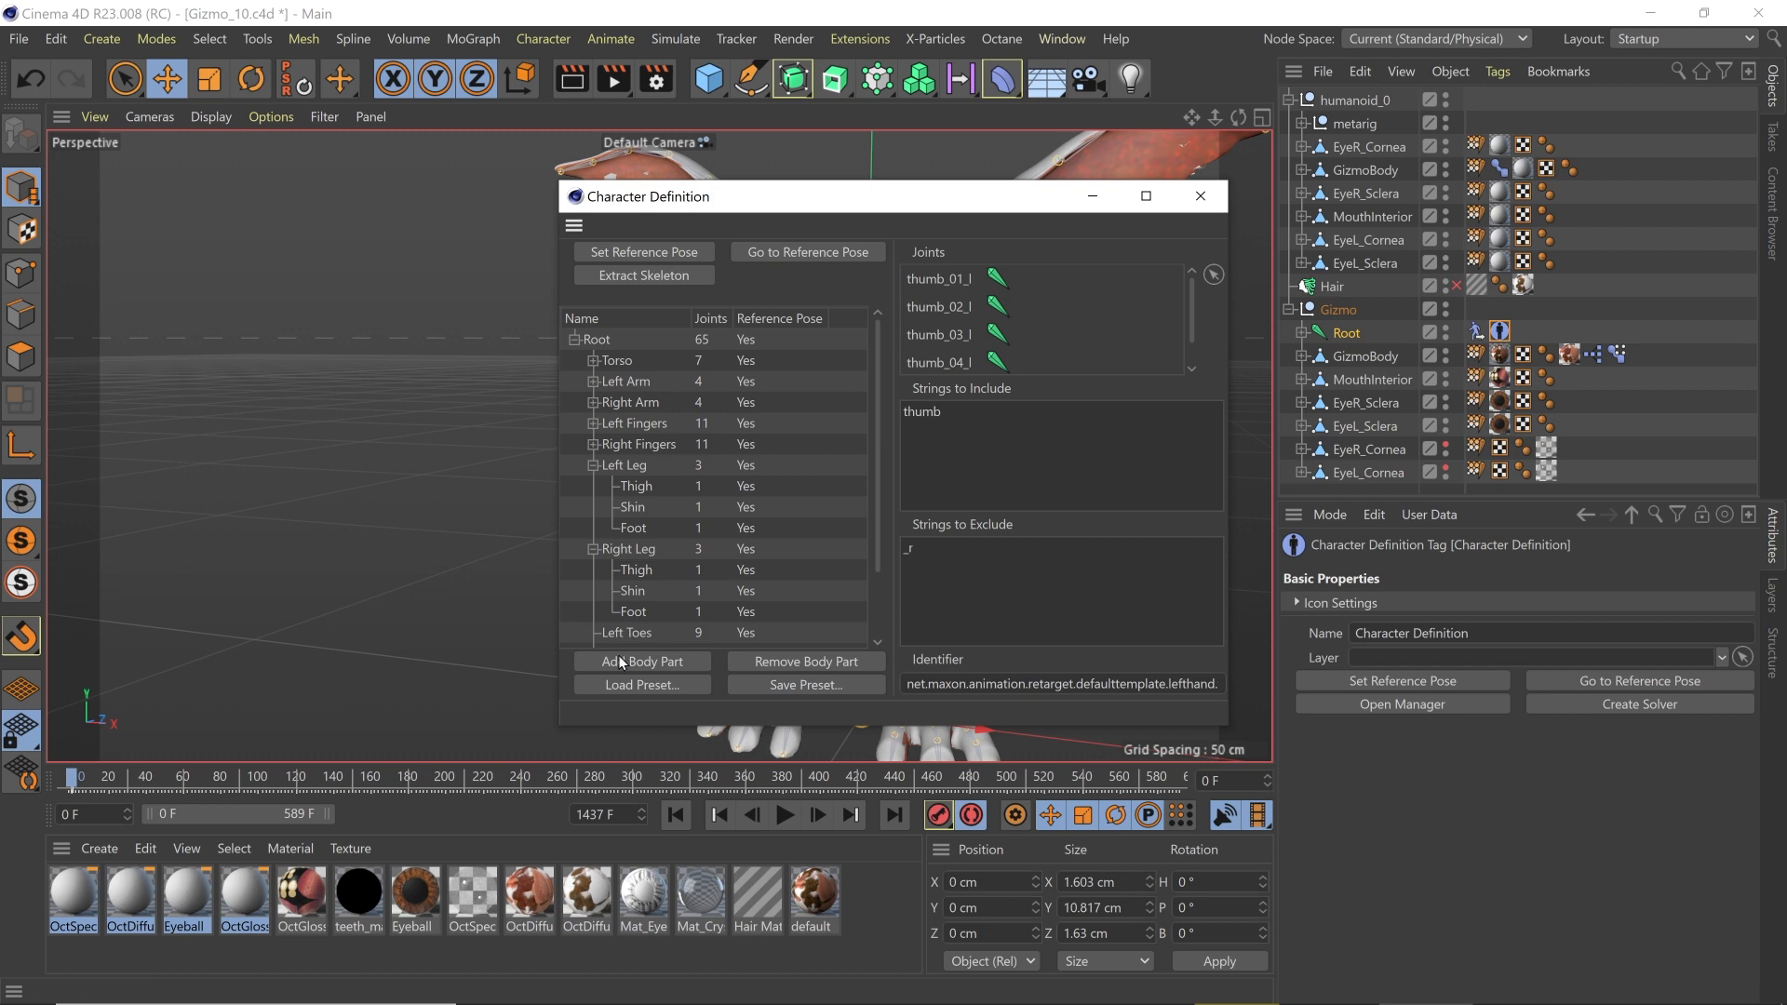
Step: Load a body-part preset into the Gizmo rig's character definition and extract its skeleton
click(663, 687)
double_click(841, 308)
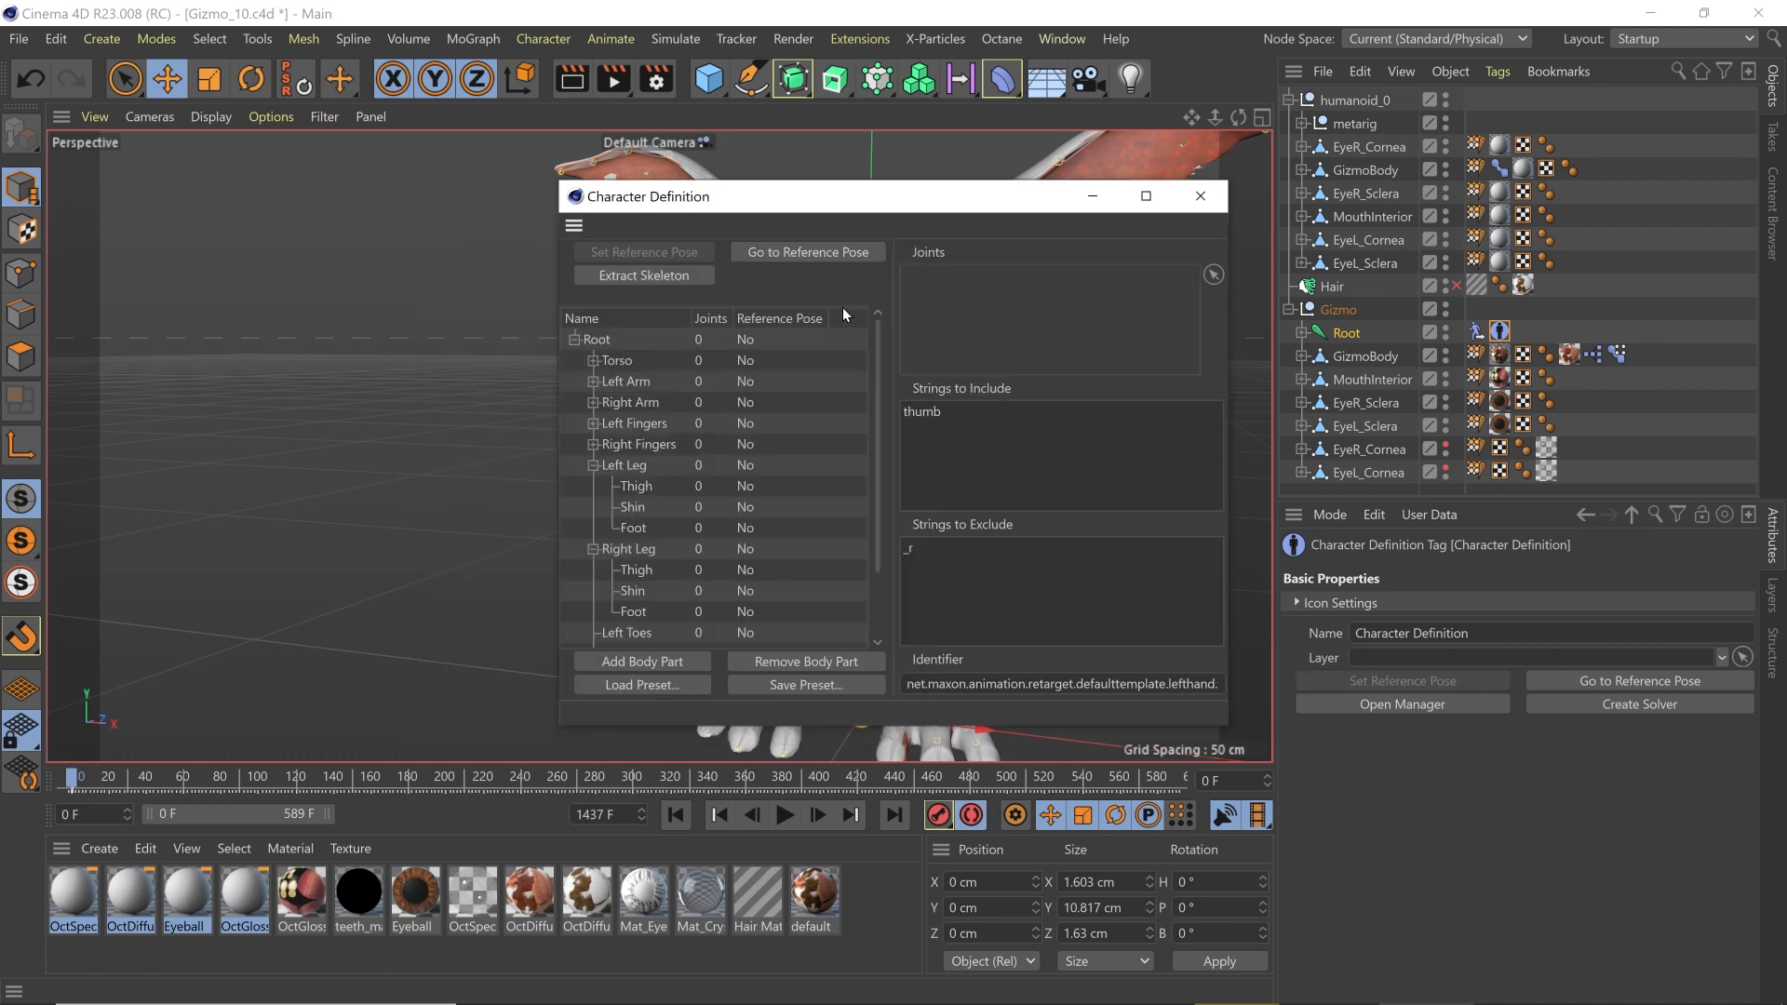
click(674, 279)
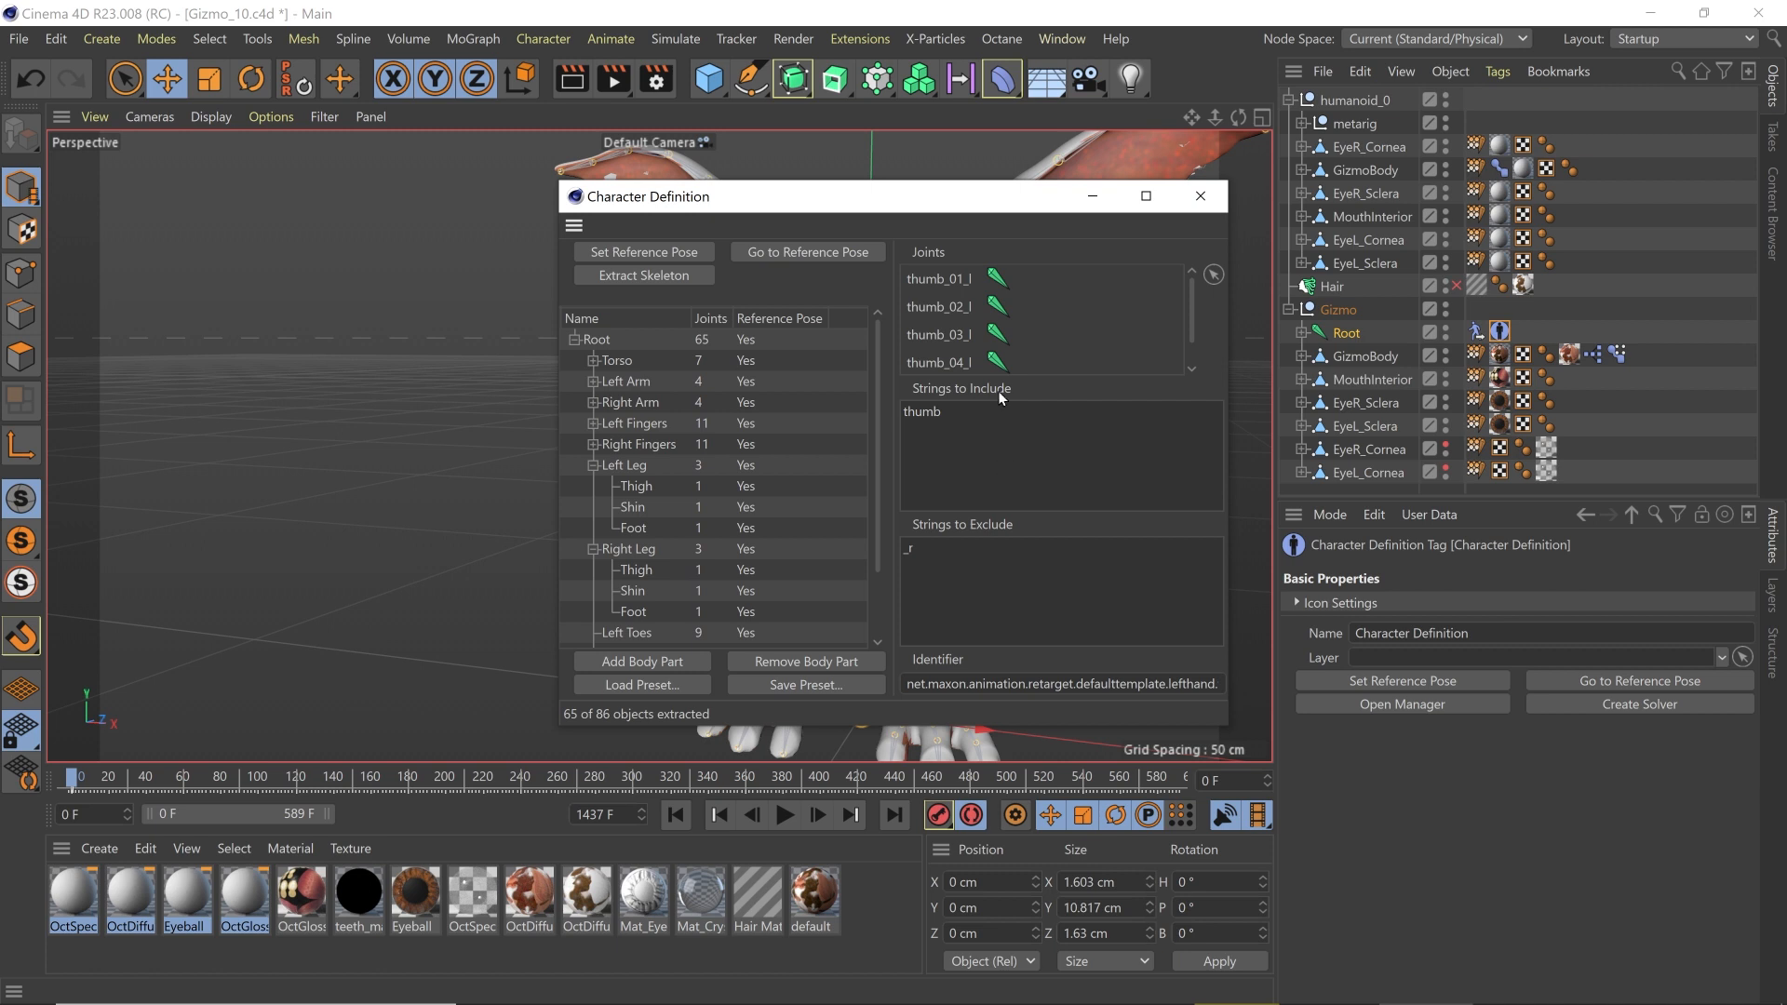
scroll(683, 496, down, 2)
Step: Add a Character Definition tag to the Root joint of the imported humanoid_0 metarig
click(1302, 124)
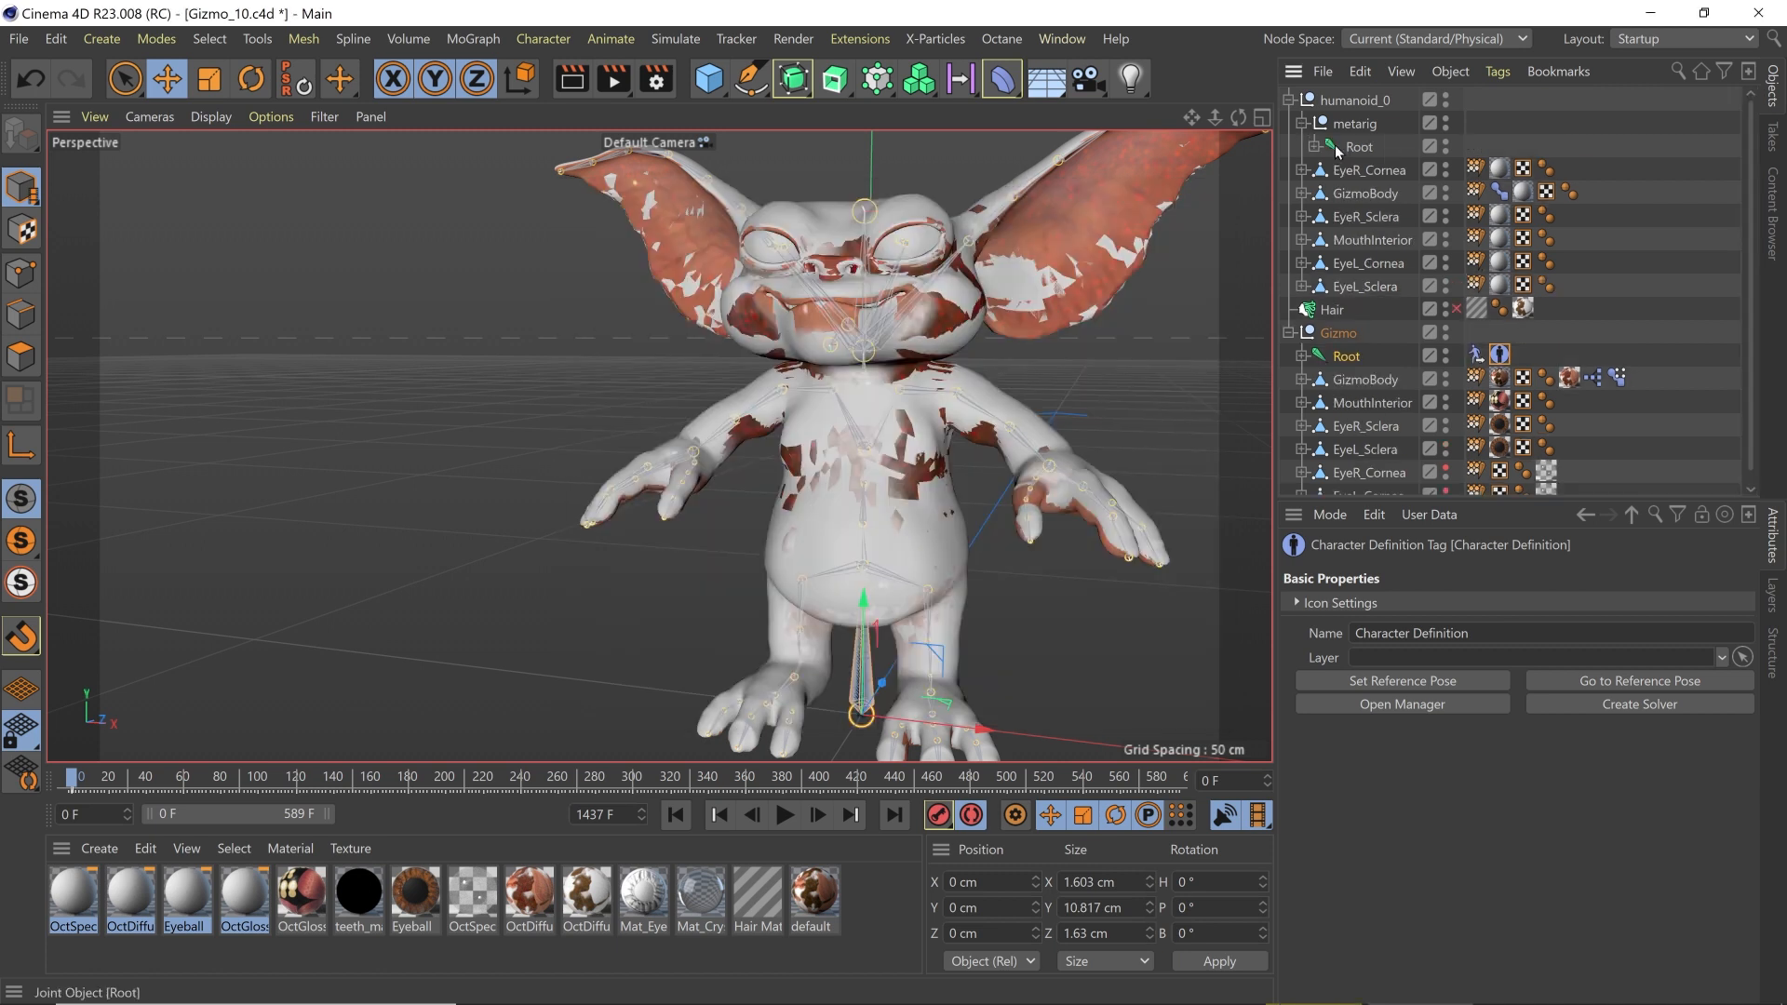
right_click(1337, 144)
mouse_move(1439, 289)
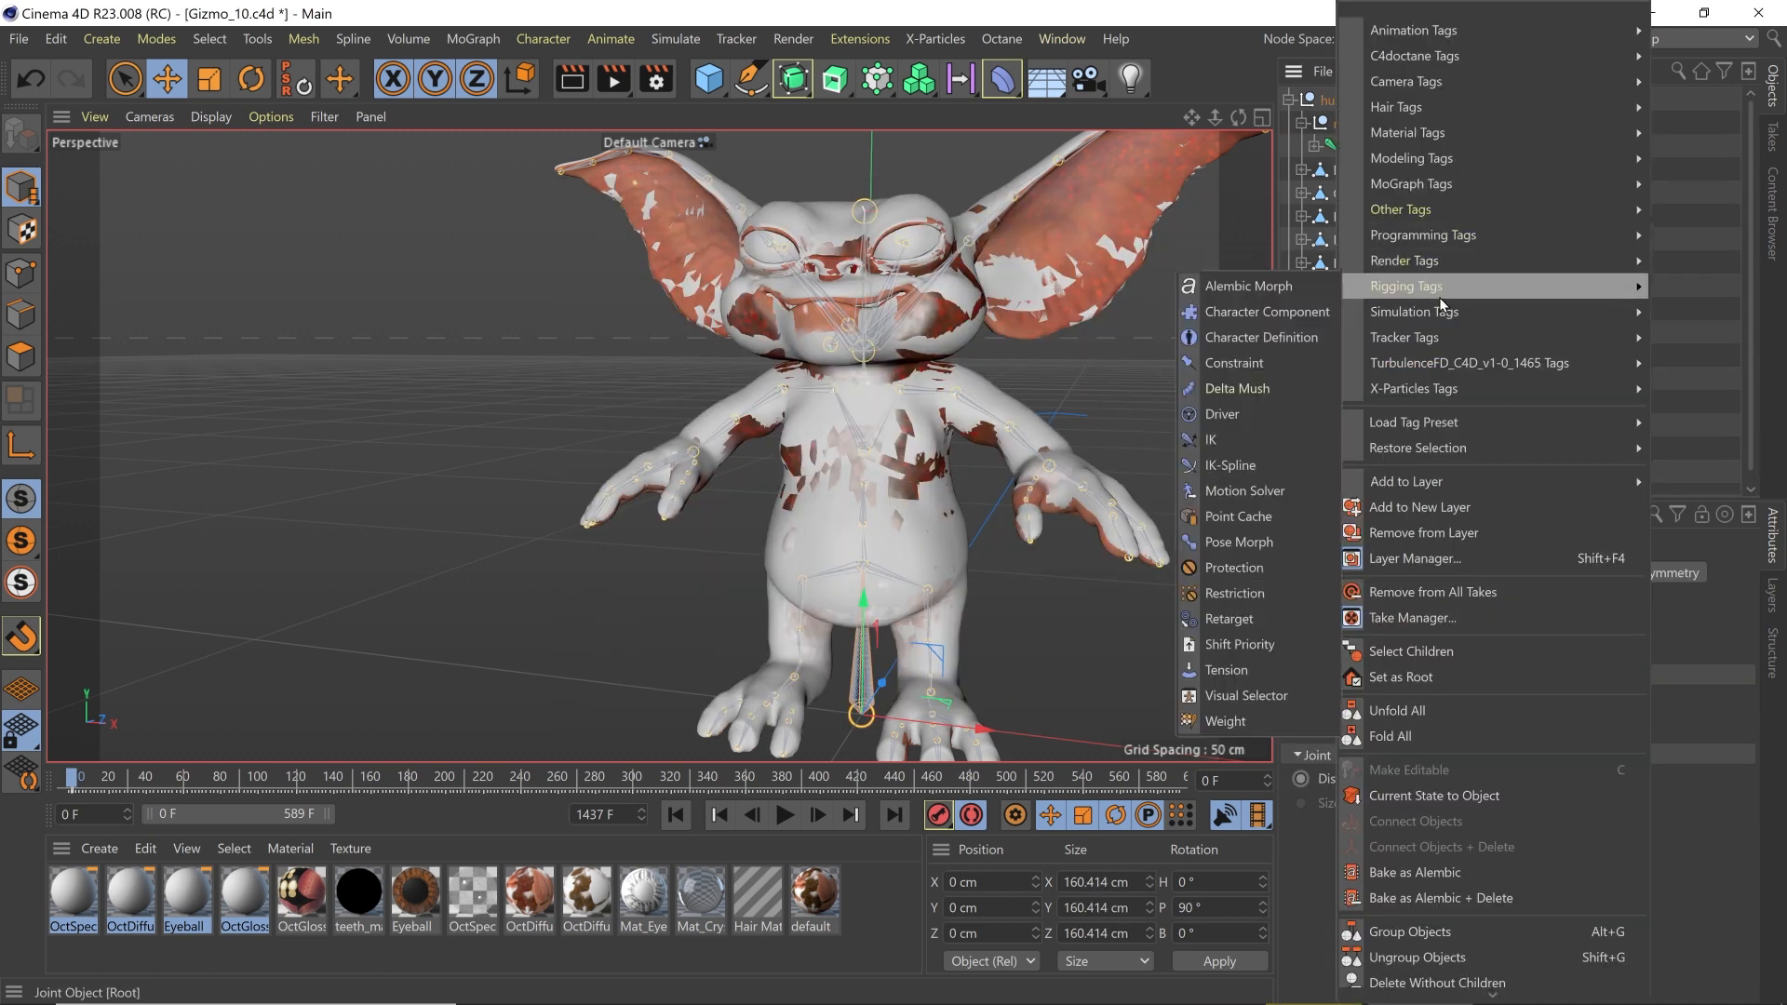
click(1276, 337)
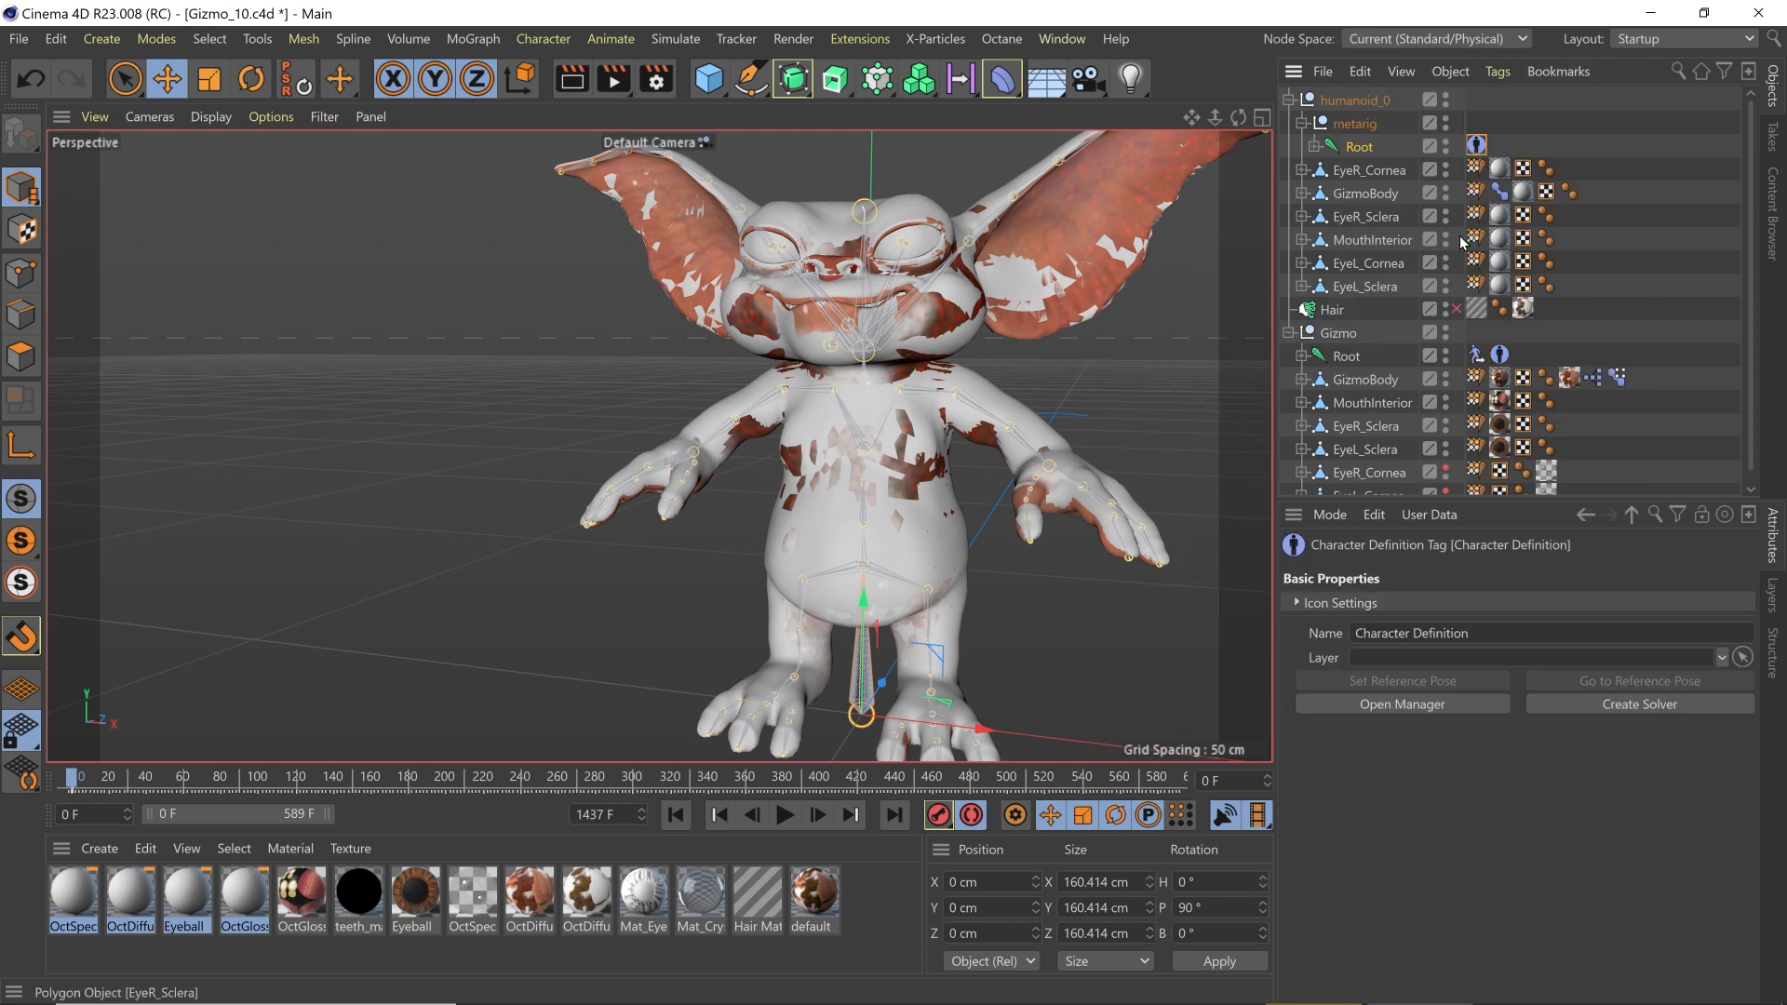
Step: Load the Gizmo_Gremlin preset into the Character Definition of the humanoid_0 metarig's Root joint
click(1433, 711)
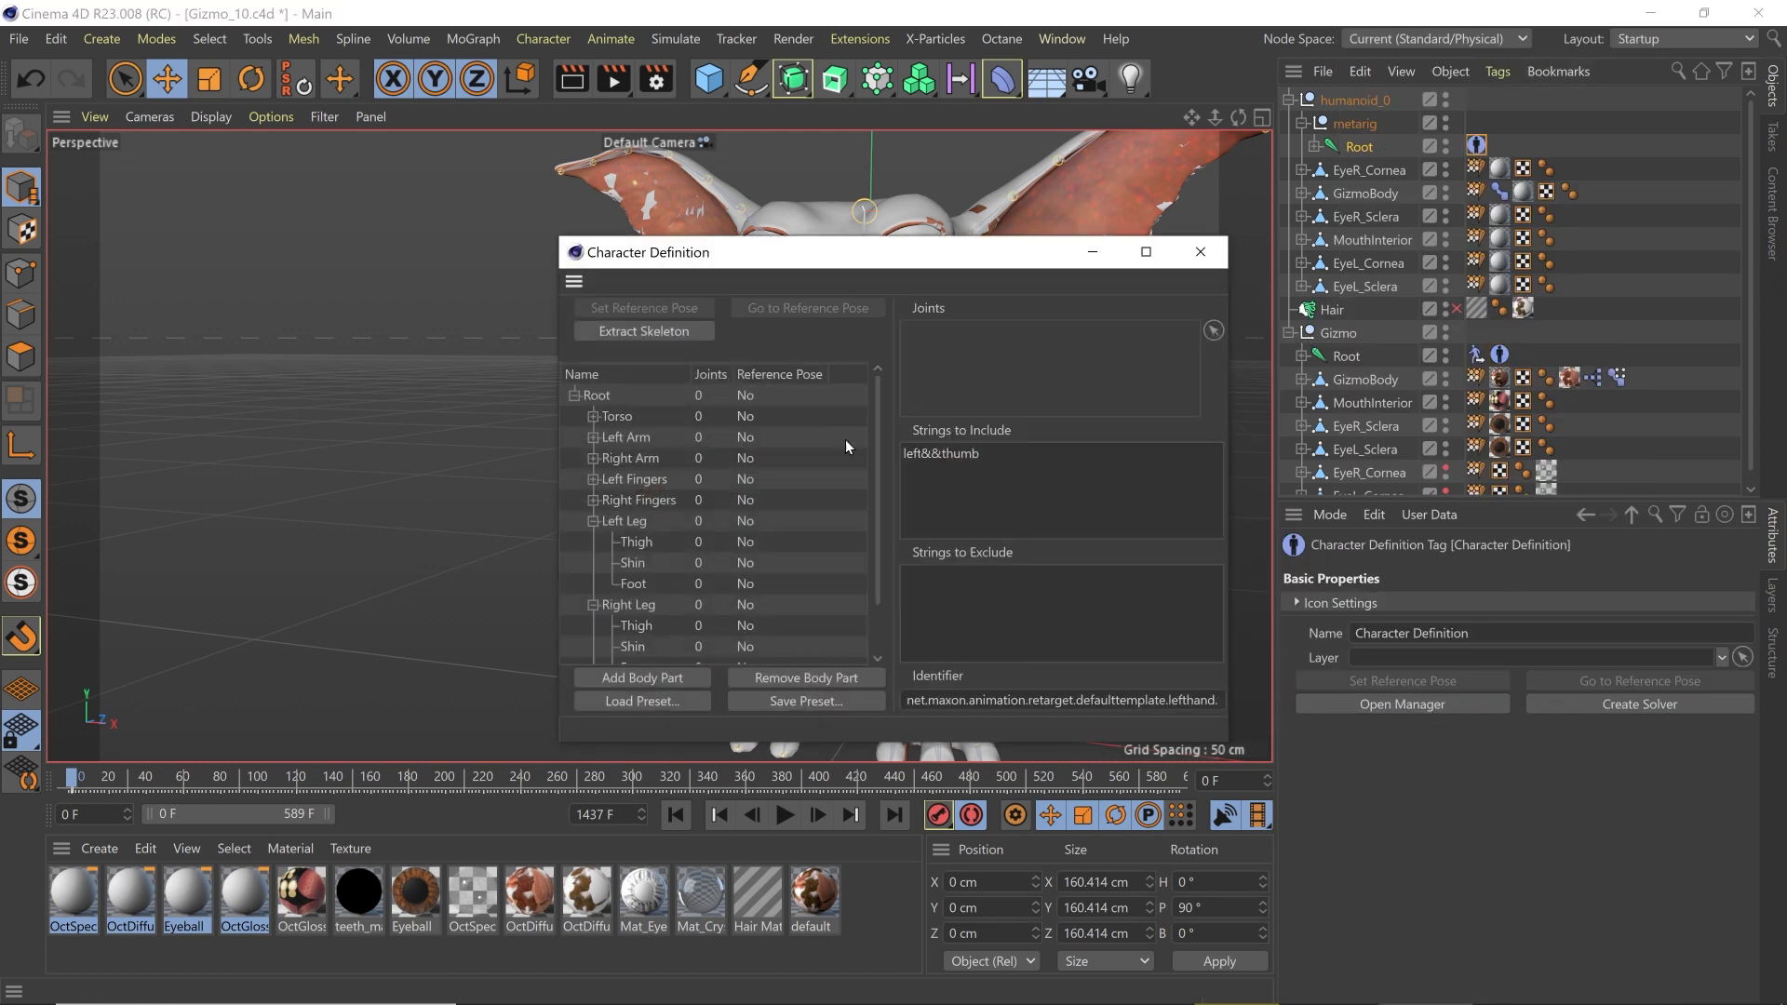
click(653, 702)
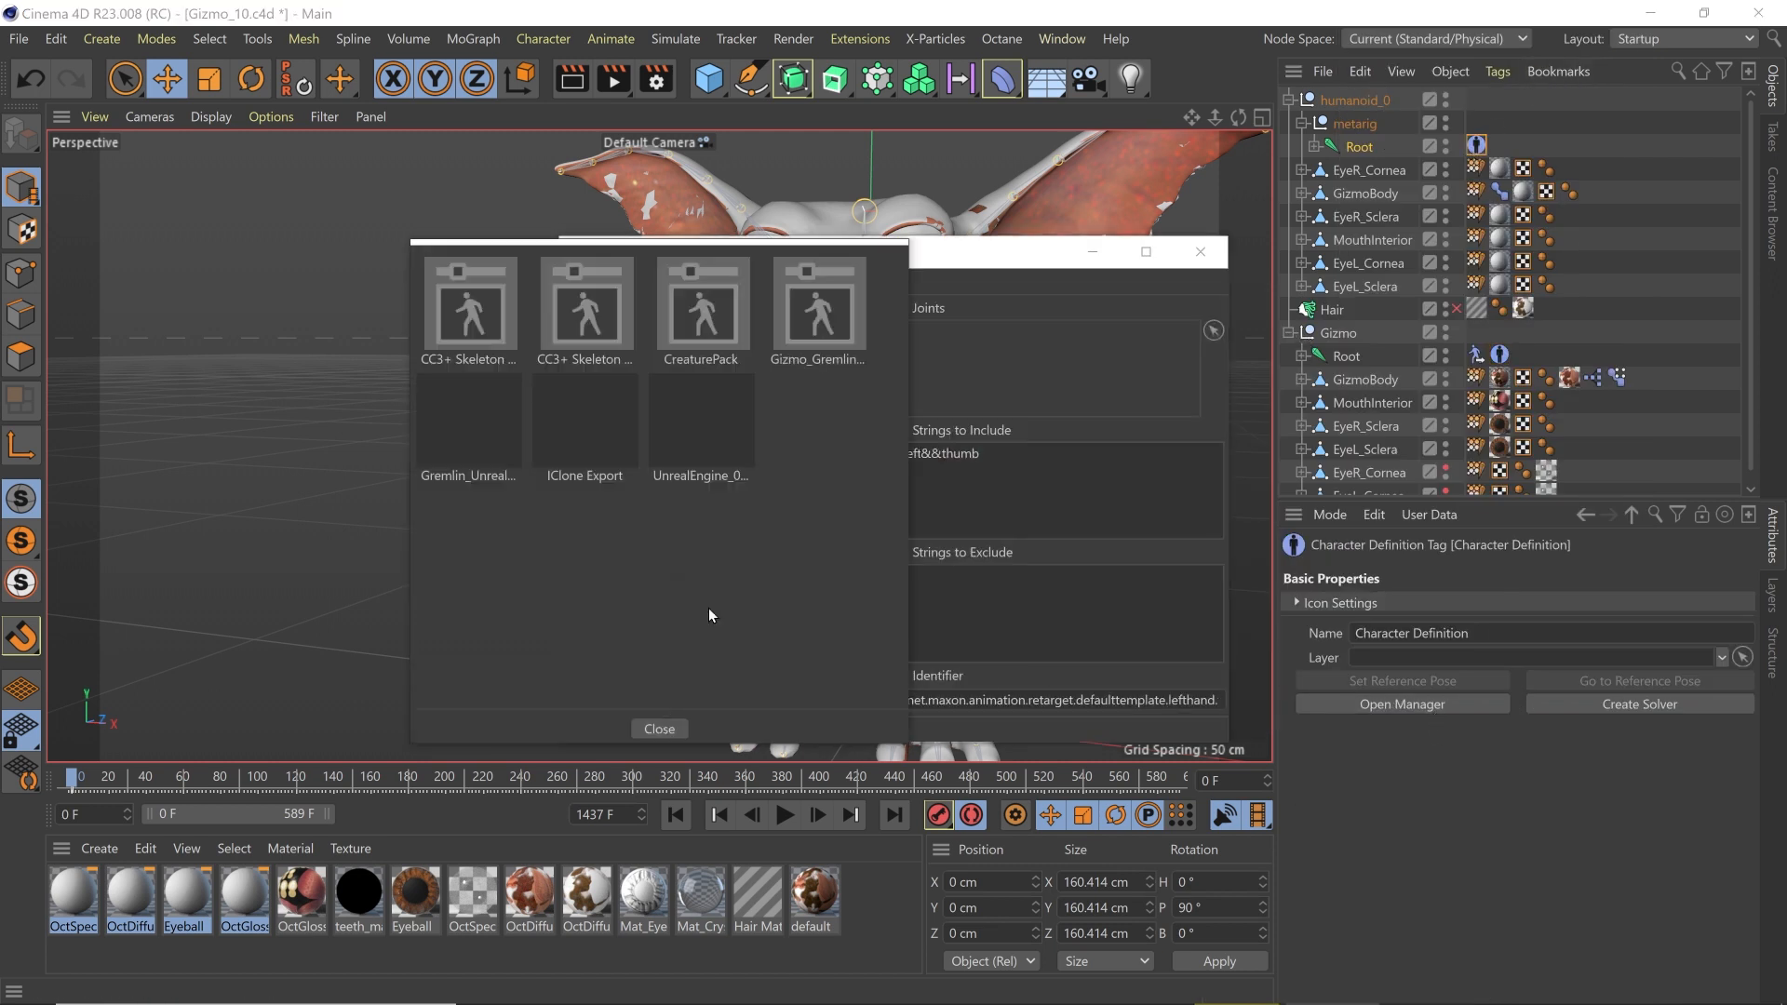
double_click(818, 327)
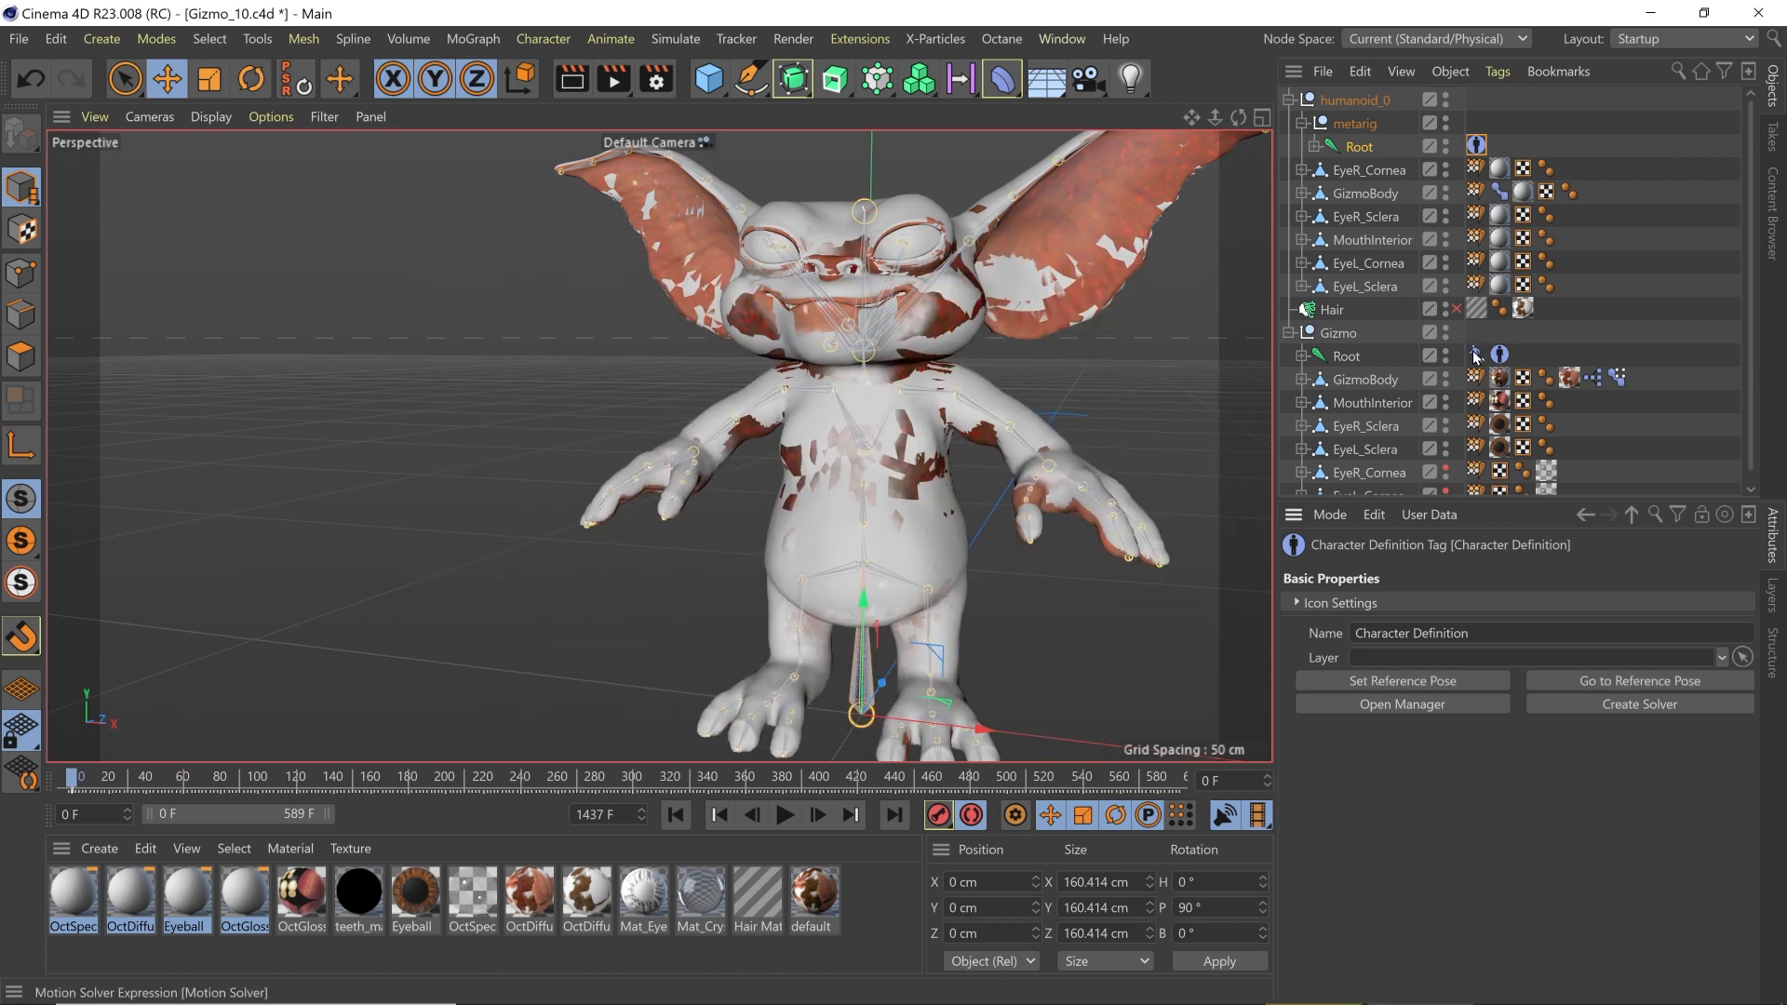
Step: Set the metarig's Character Definition as the Gizmo Motion Solver's source character, and check the retargeted pose at frame 355
click(1476, 355)
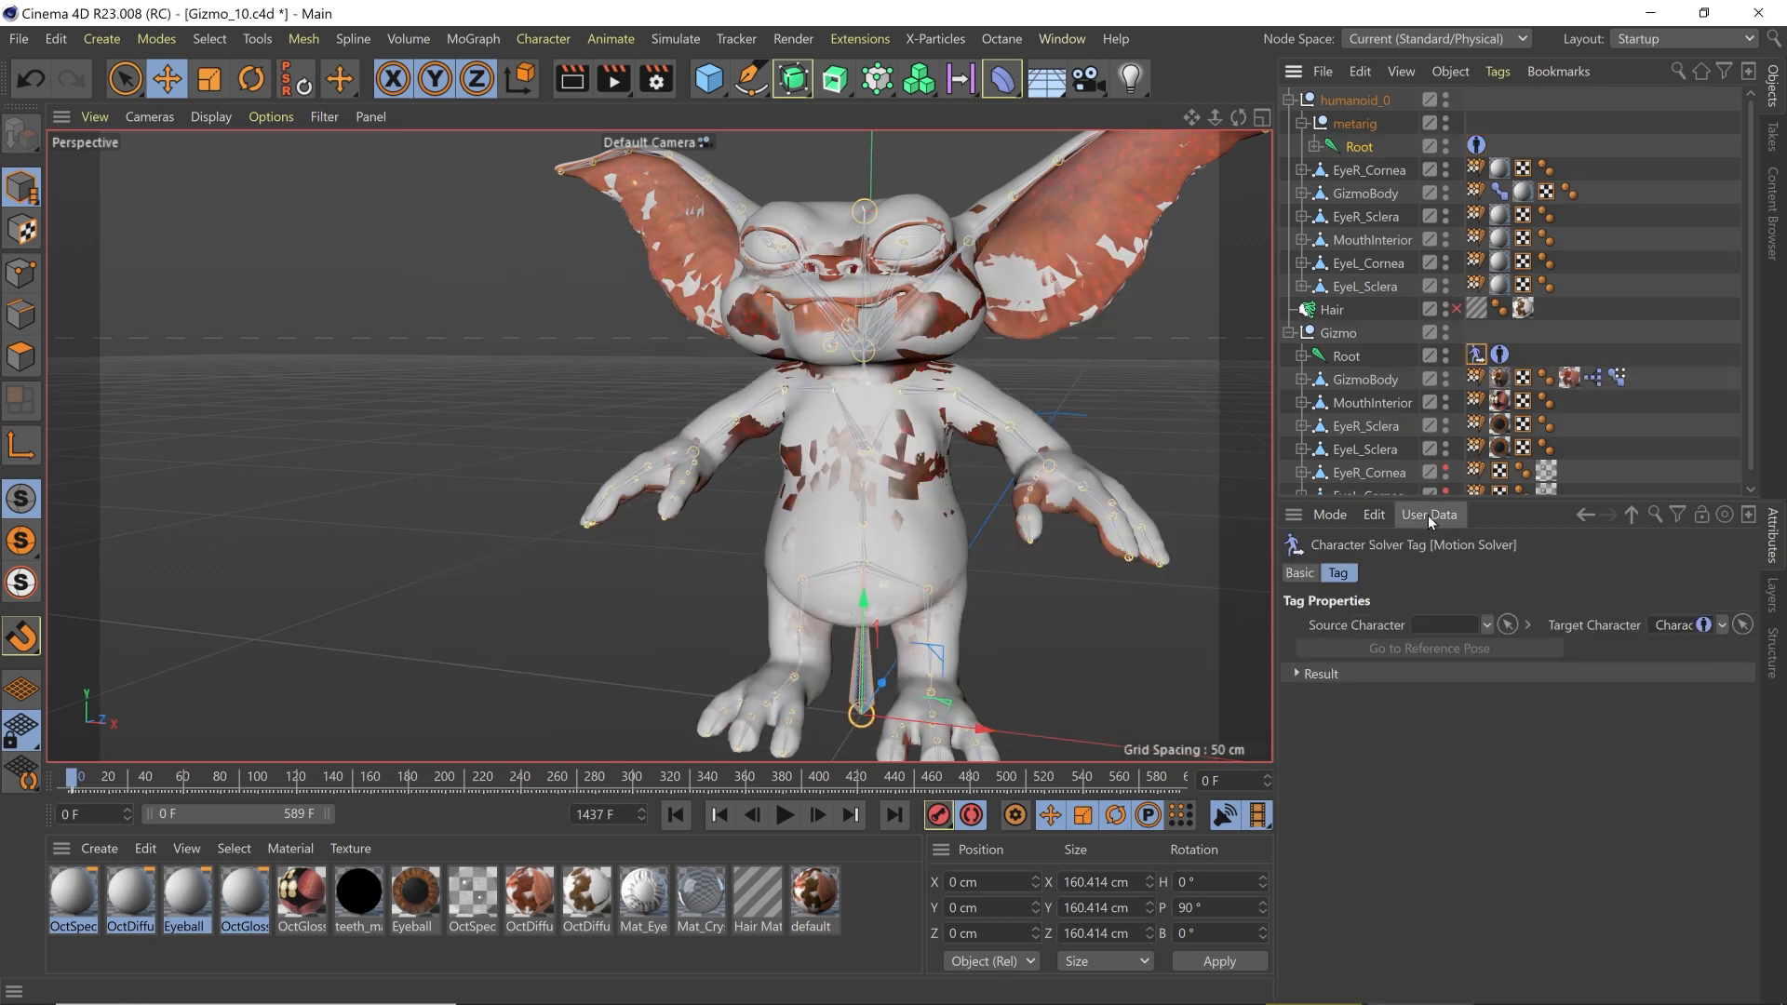
click(1476, 357)
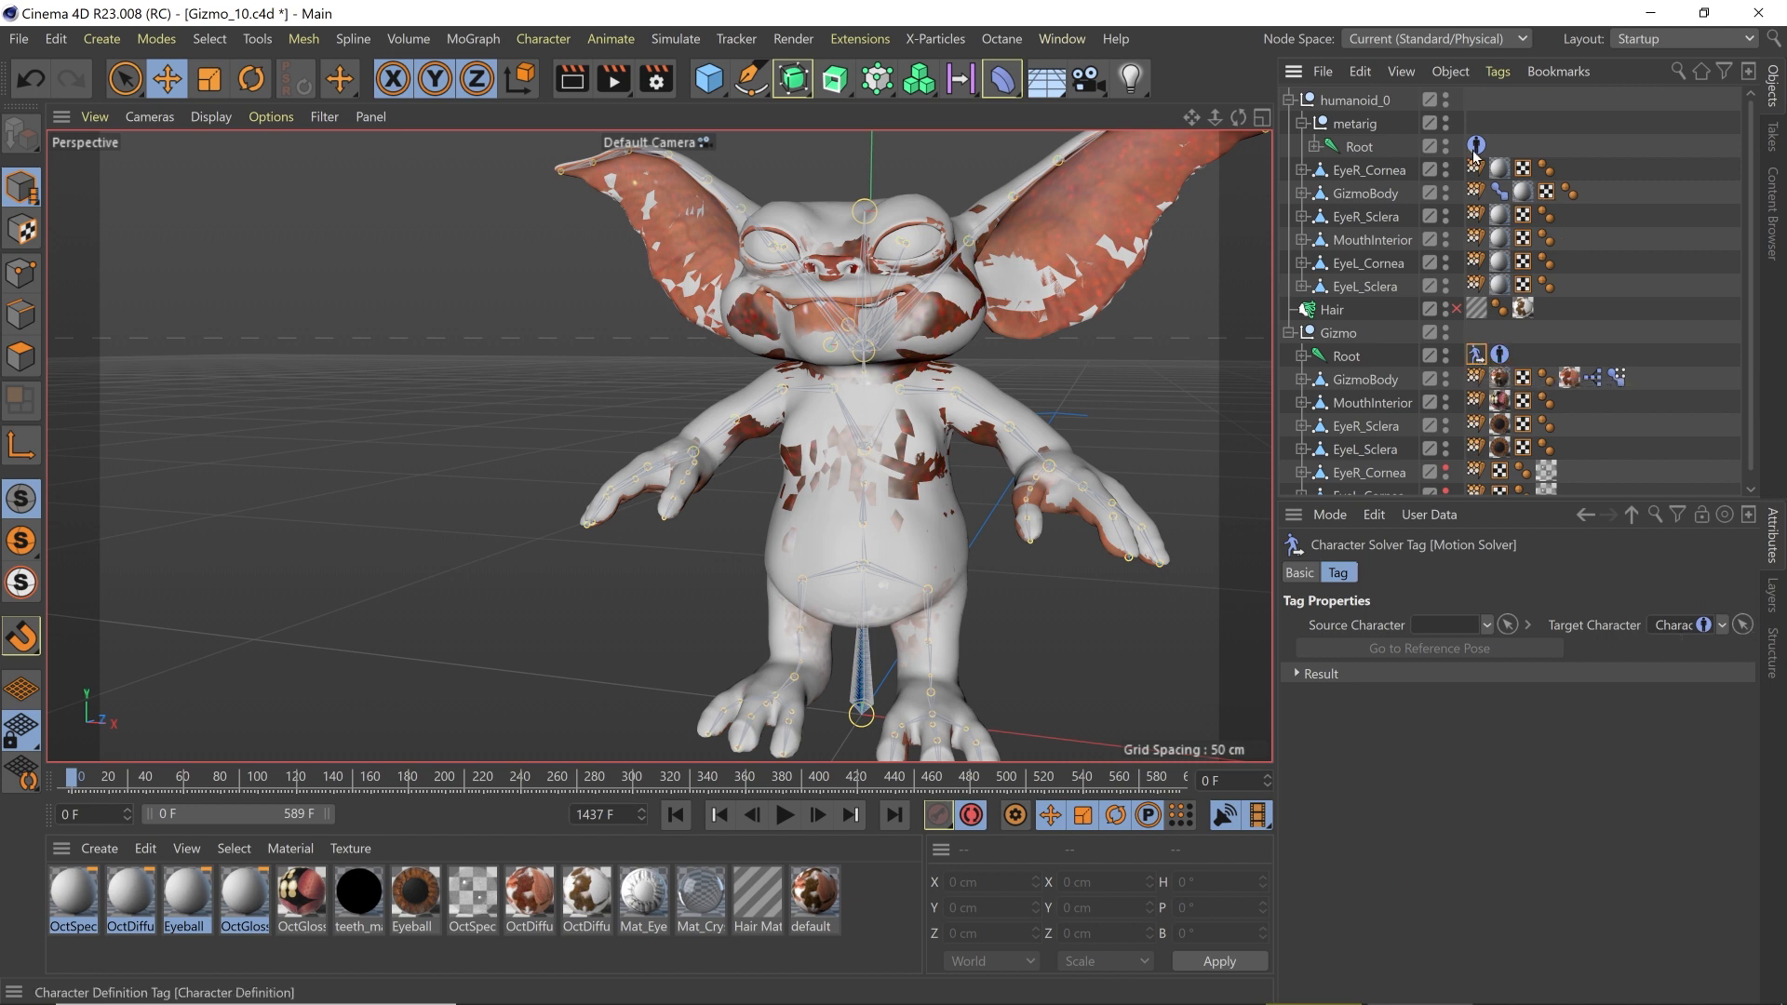
drag(1439, 630, 1439, 632)
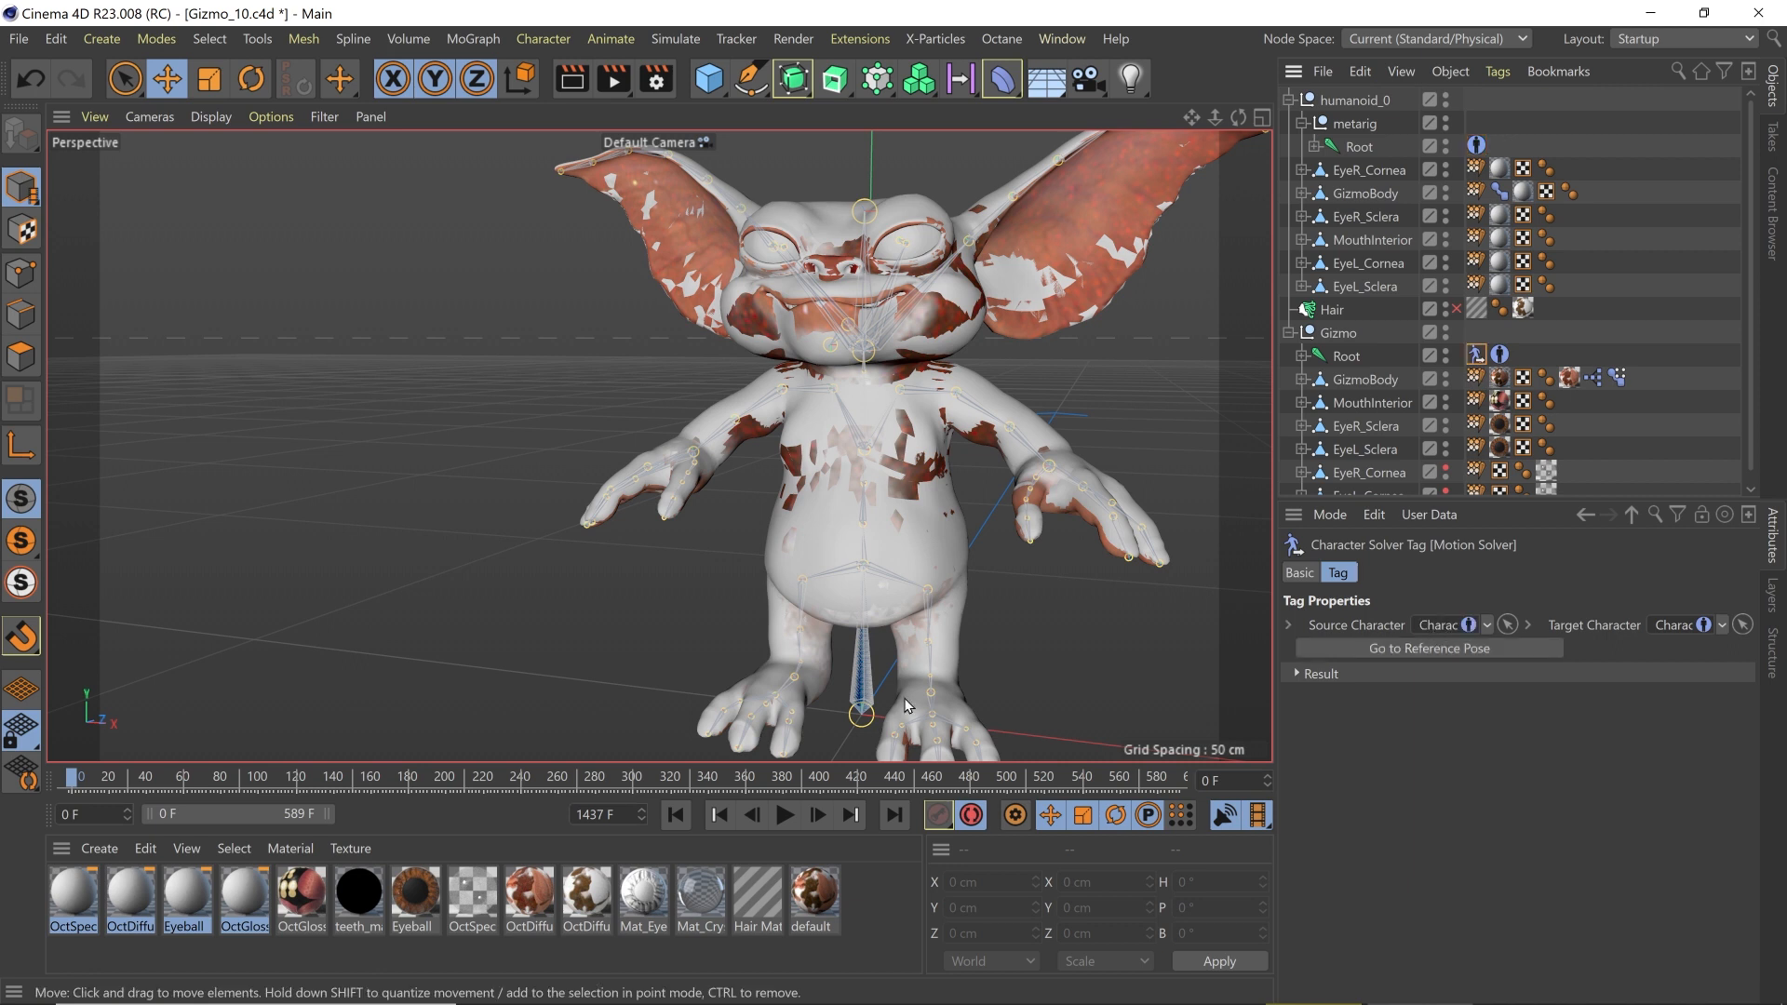
drag(73, 782, 736, 813)
alt+middle_drag(1037, 627, 728, 570)
mouse_move(729, 575)
alt+mouse_down()
mouse_move(267, 535)
mouse_move(720, 593)
alt+mouse_up()
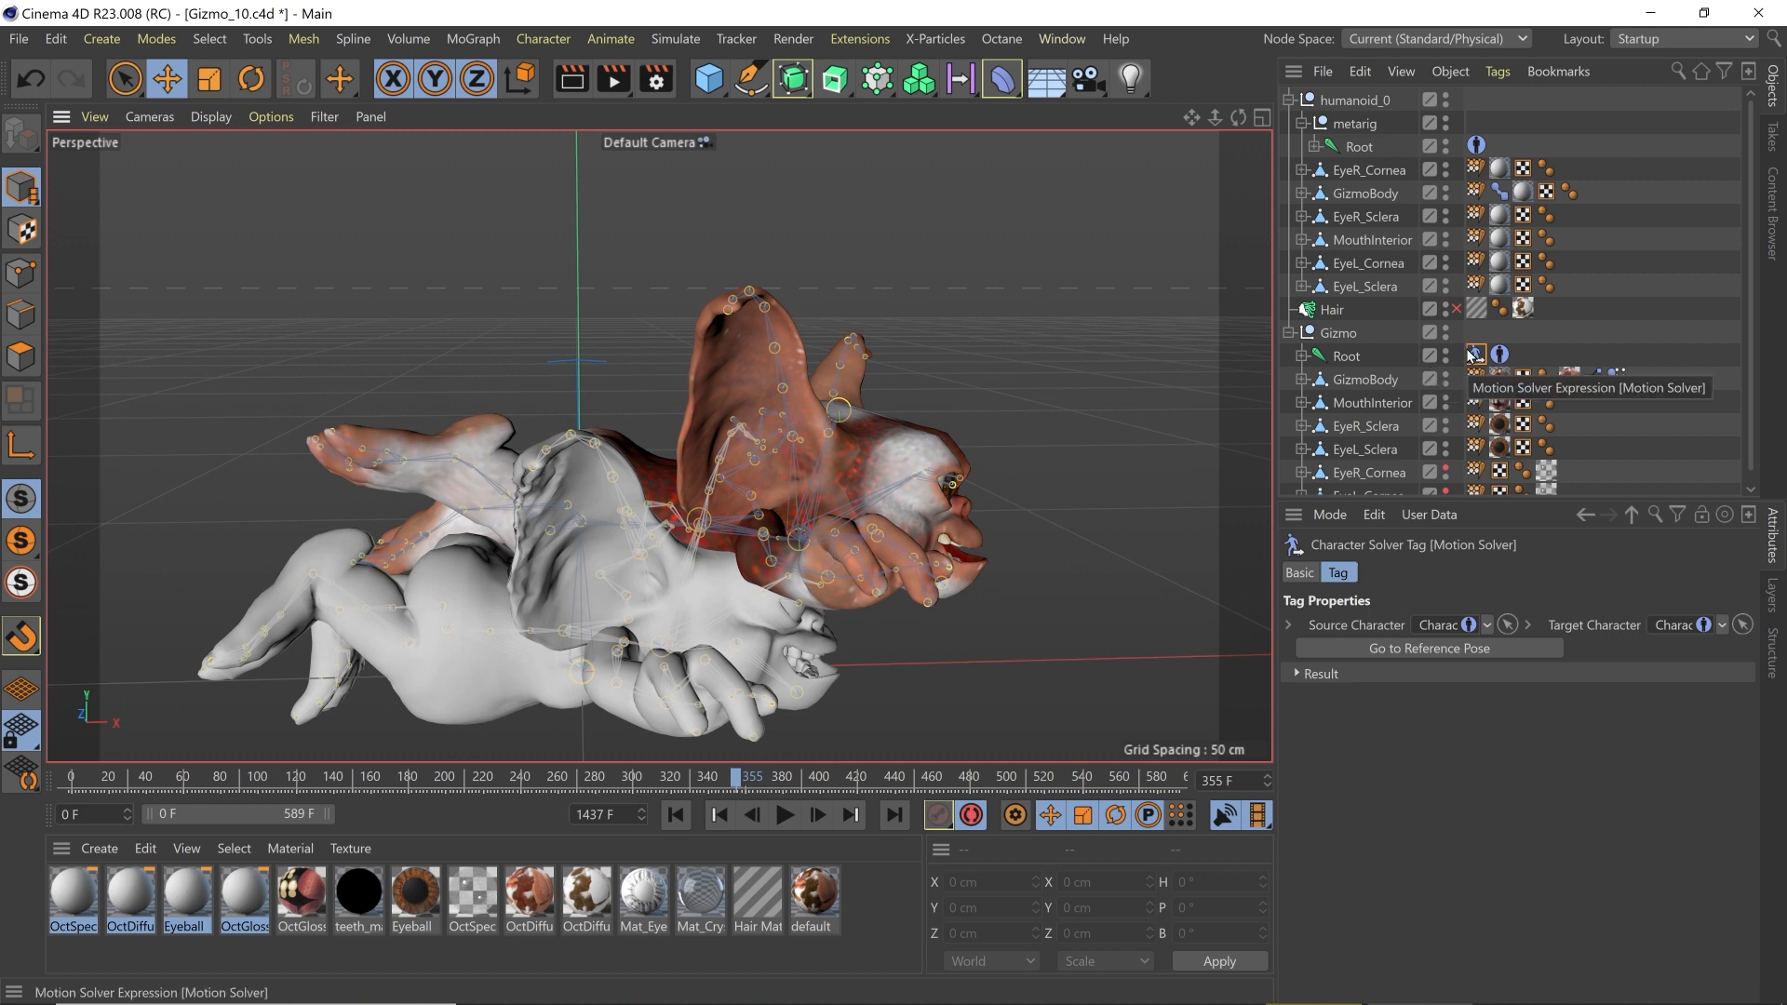
Step: Add a Constraint tag with PSR enabled to the pelvis joint of the Gizmo rig
click(1357, 149)
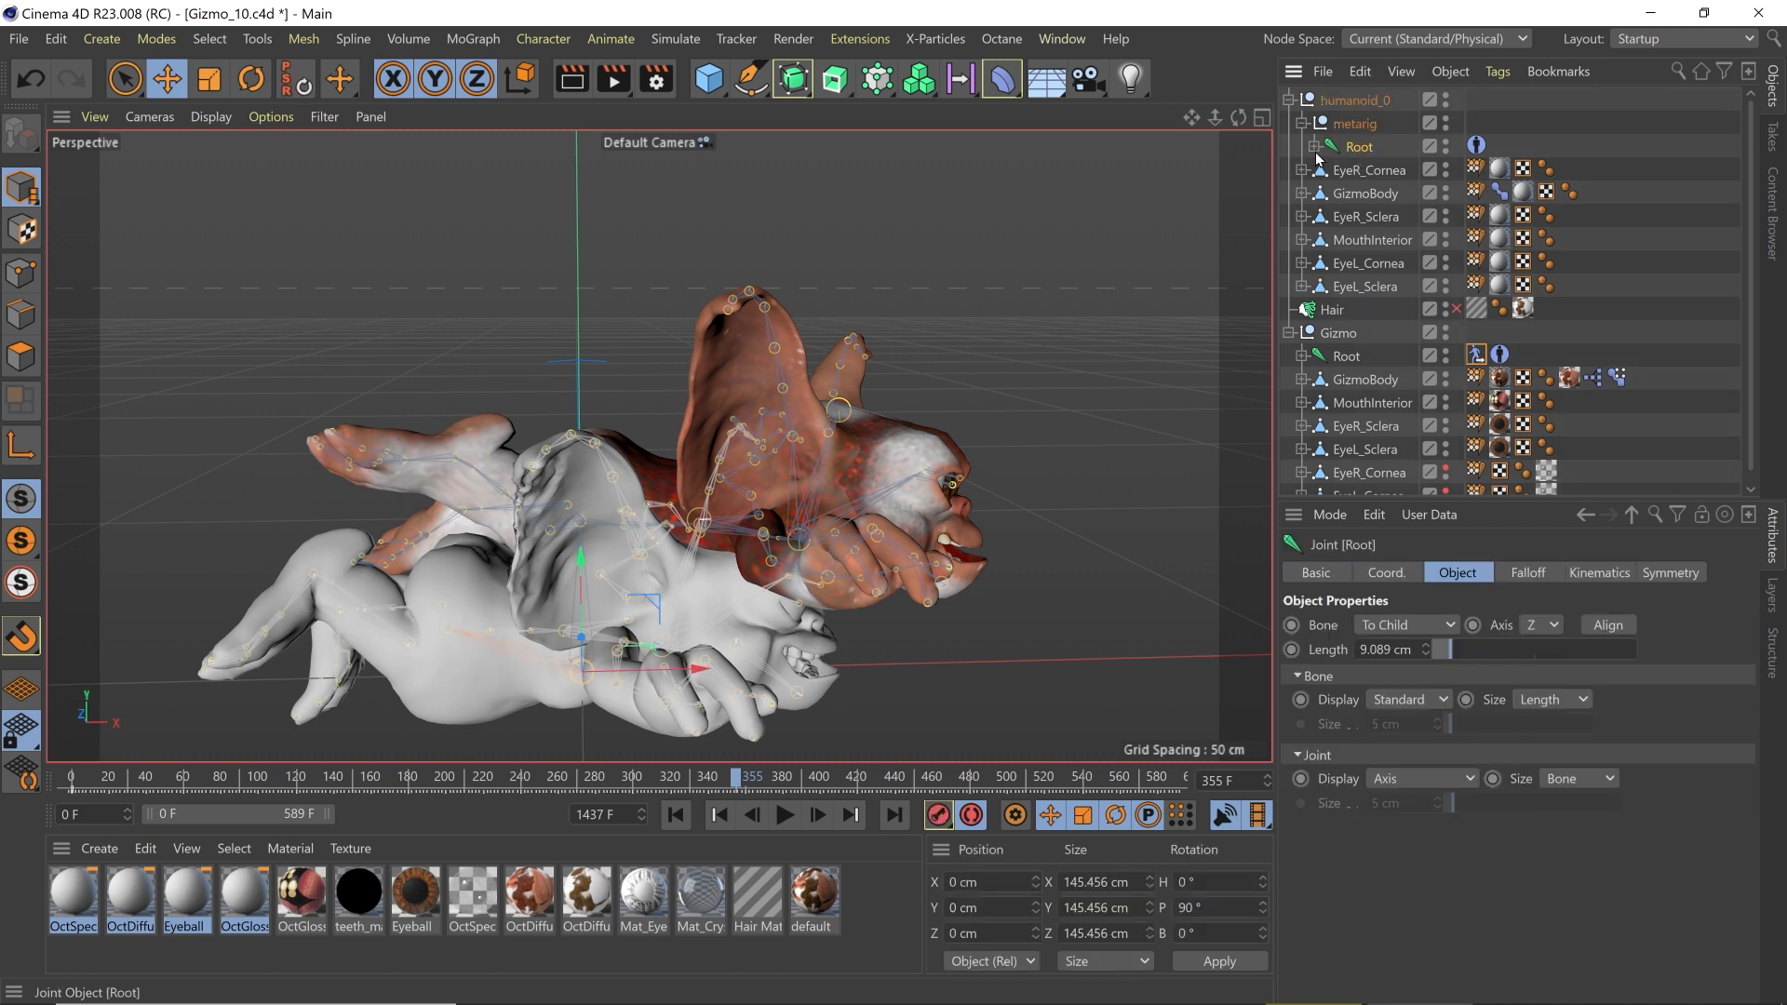
click(1314, 147)
click(1354, 171)
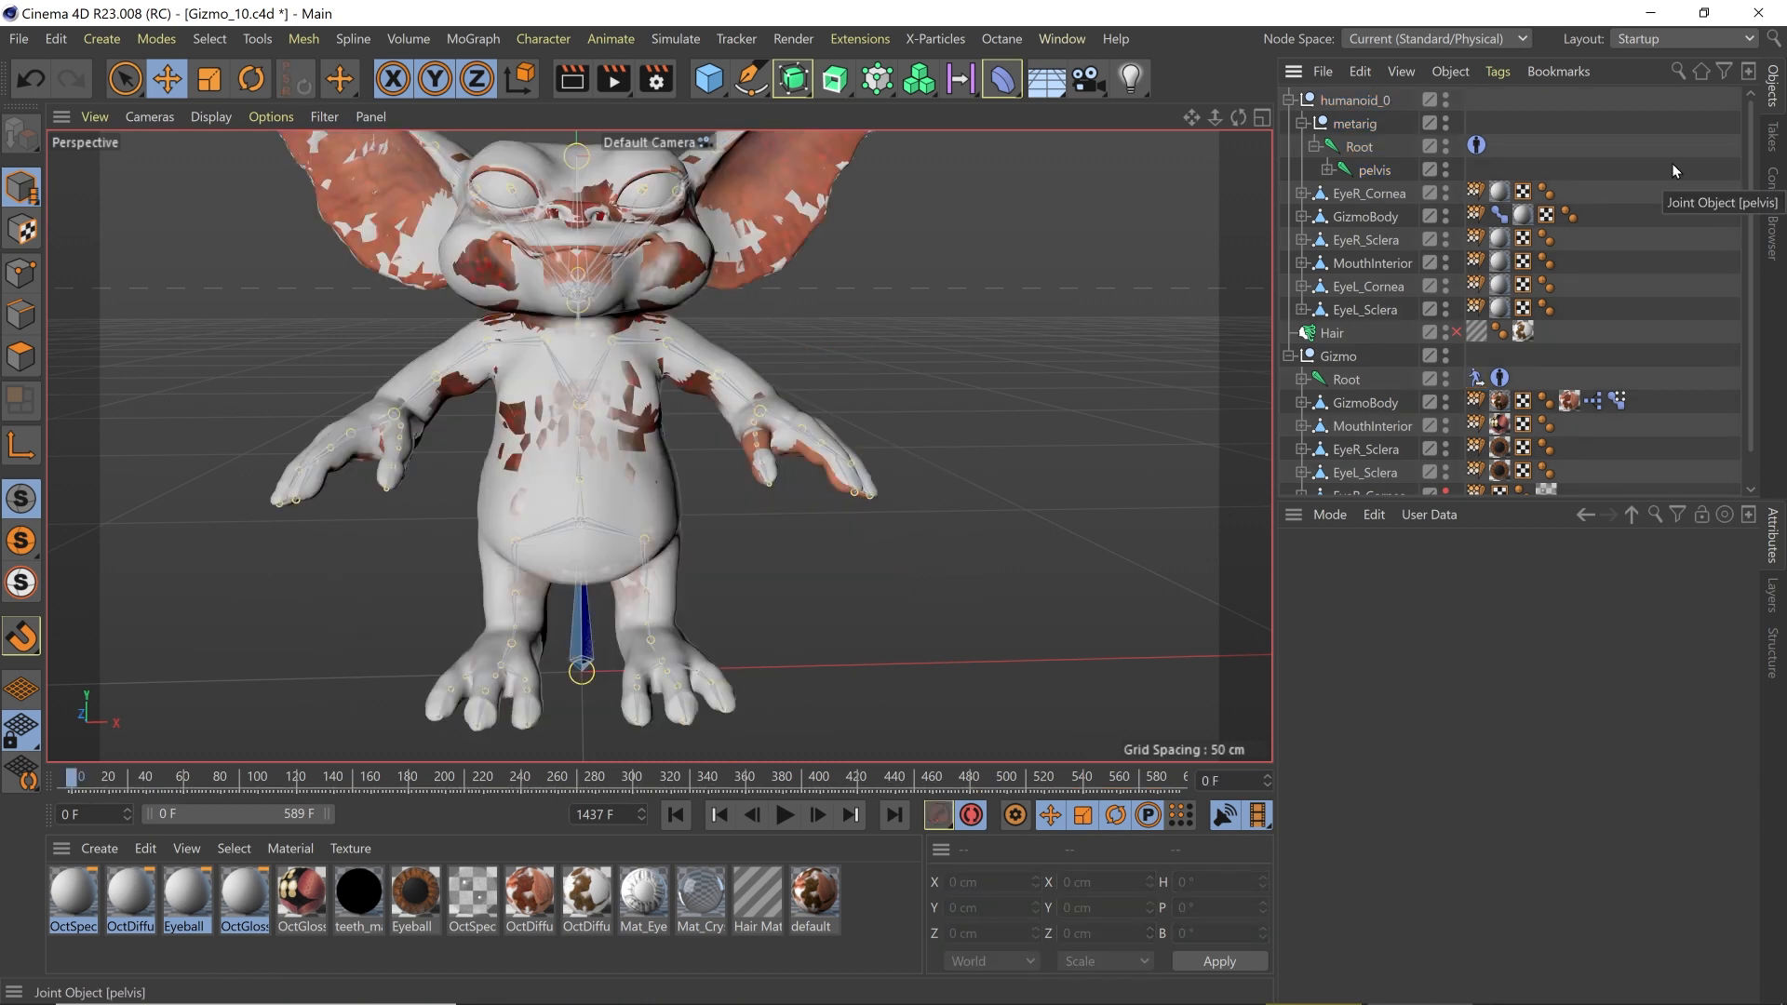
click(1301, 380)
click(1316, 403)
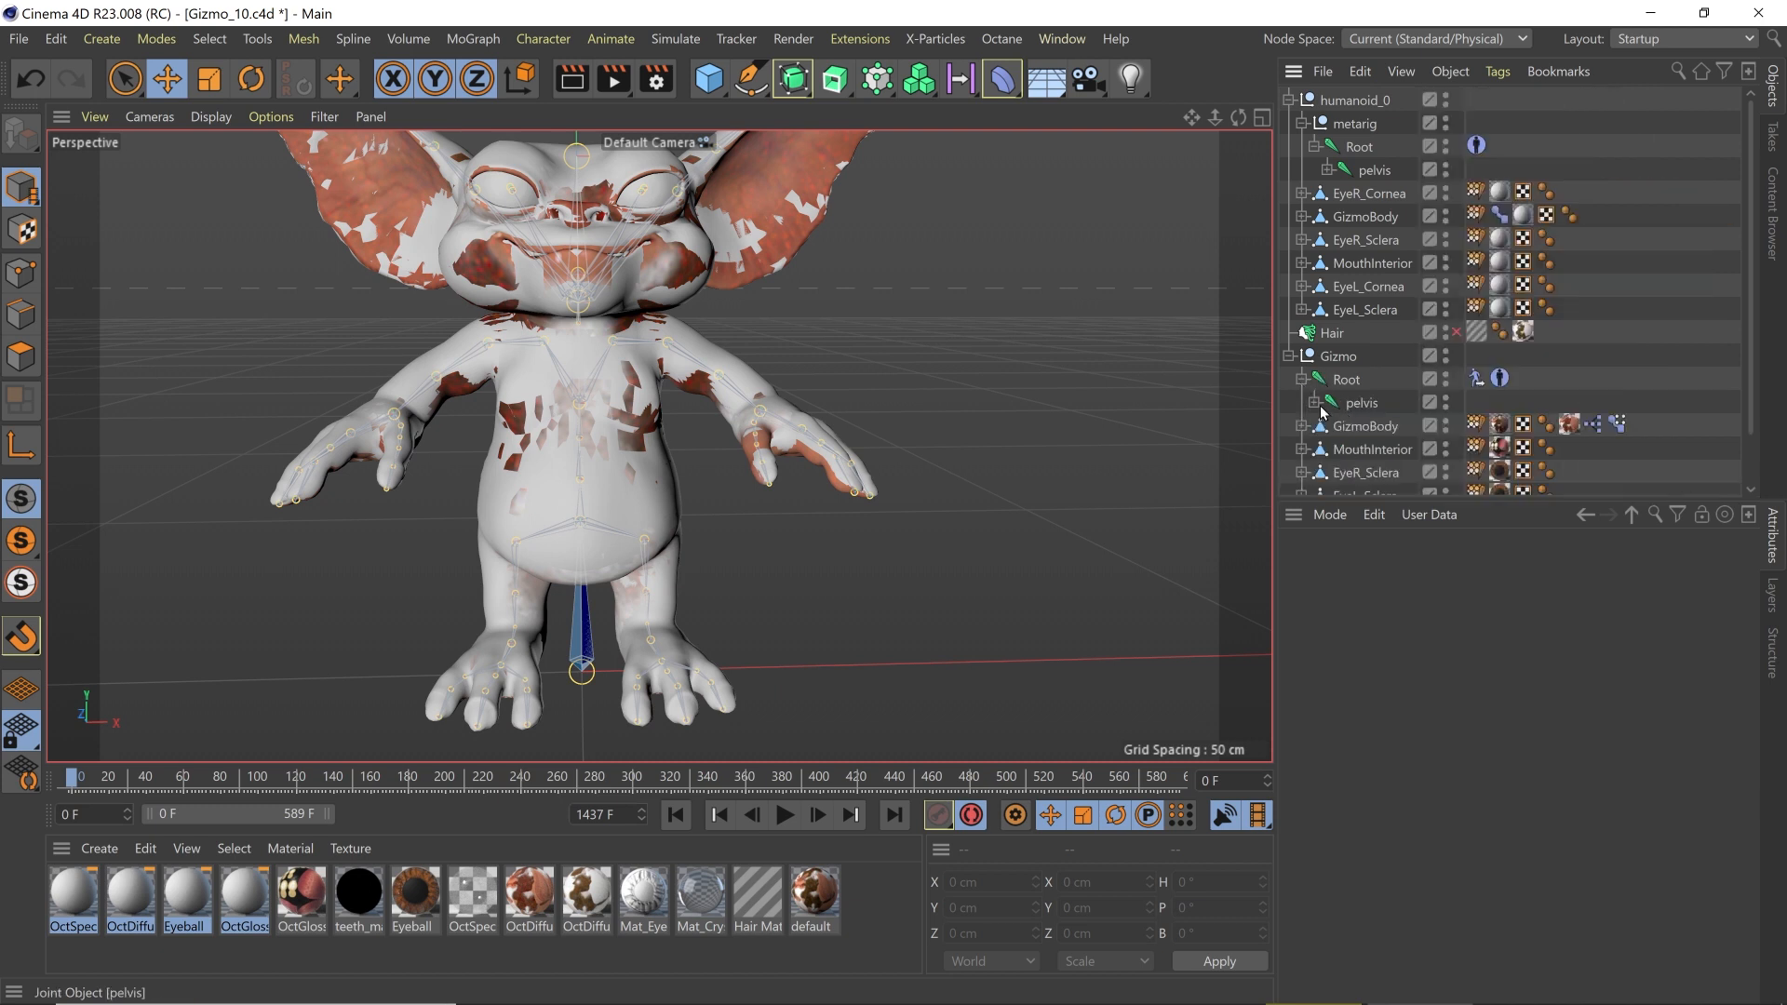
right_click(1367, 412)
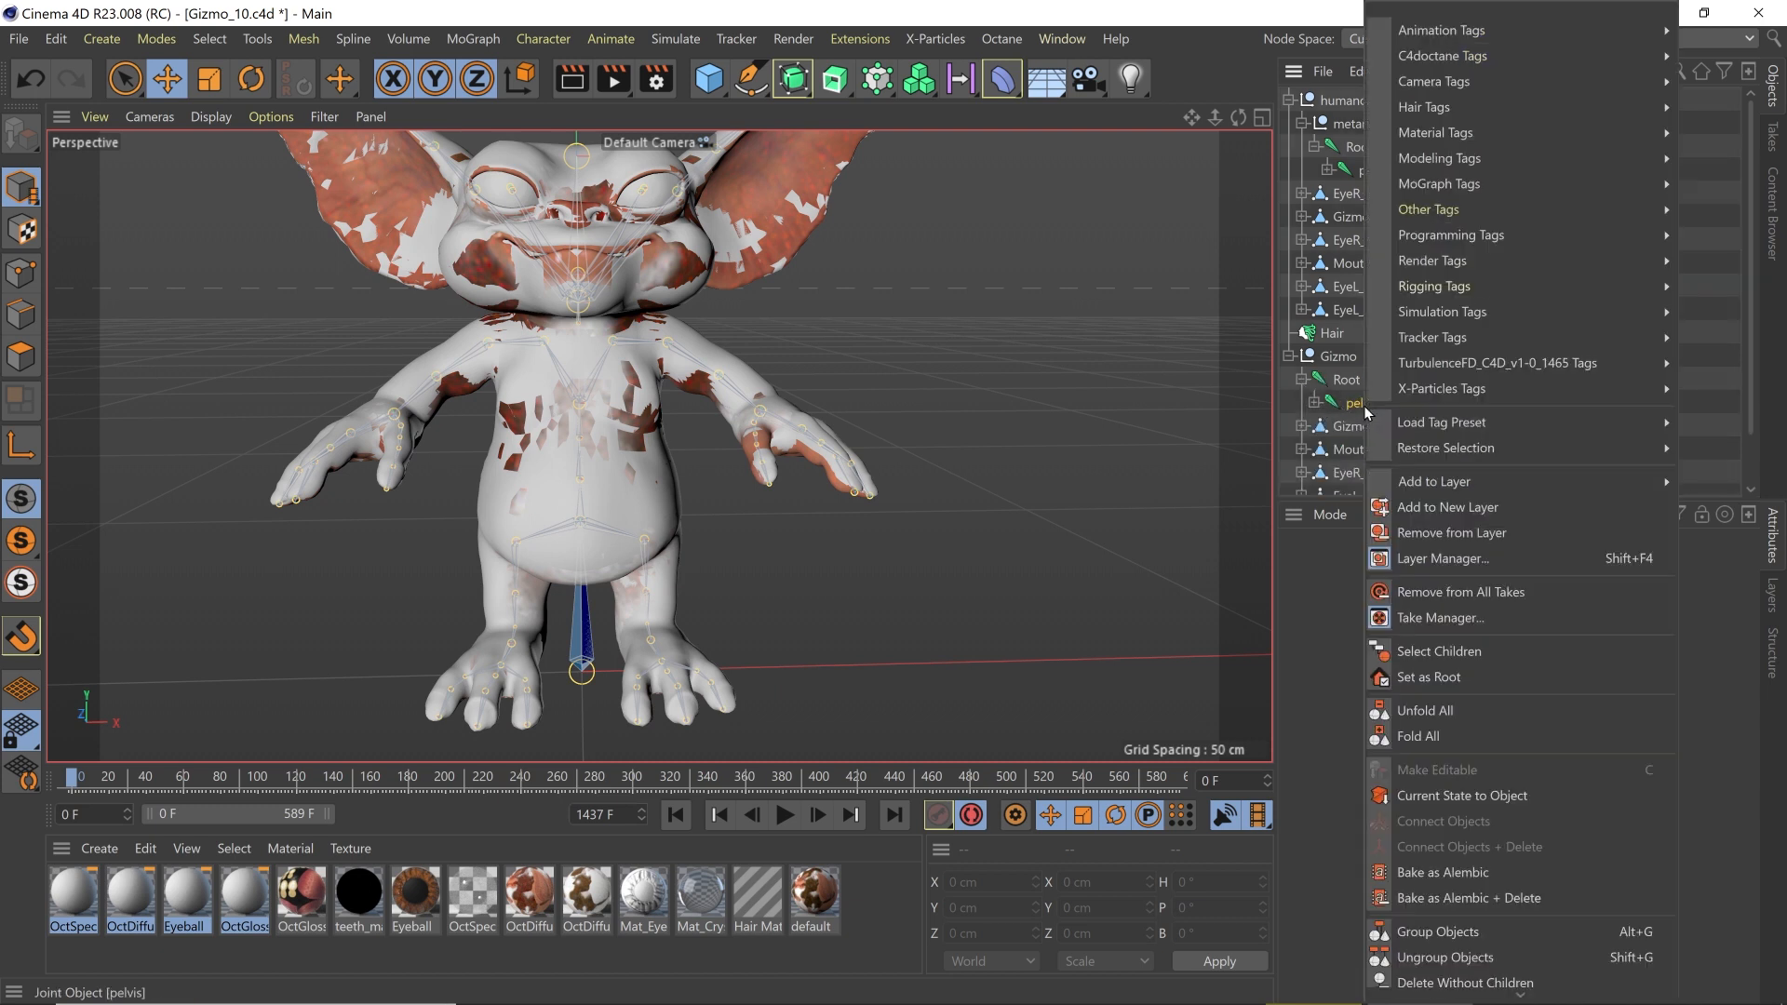
mouse_move(1405, 289)
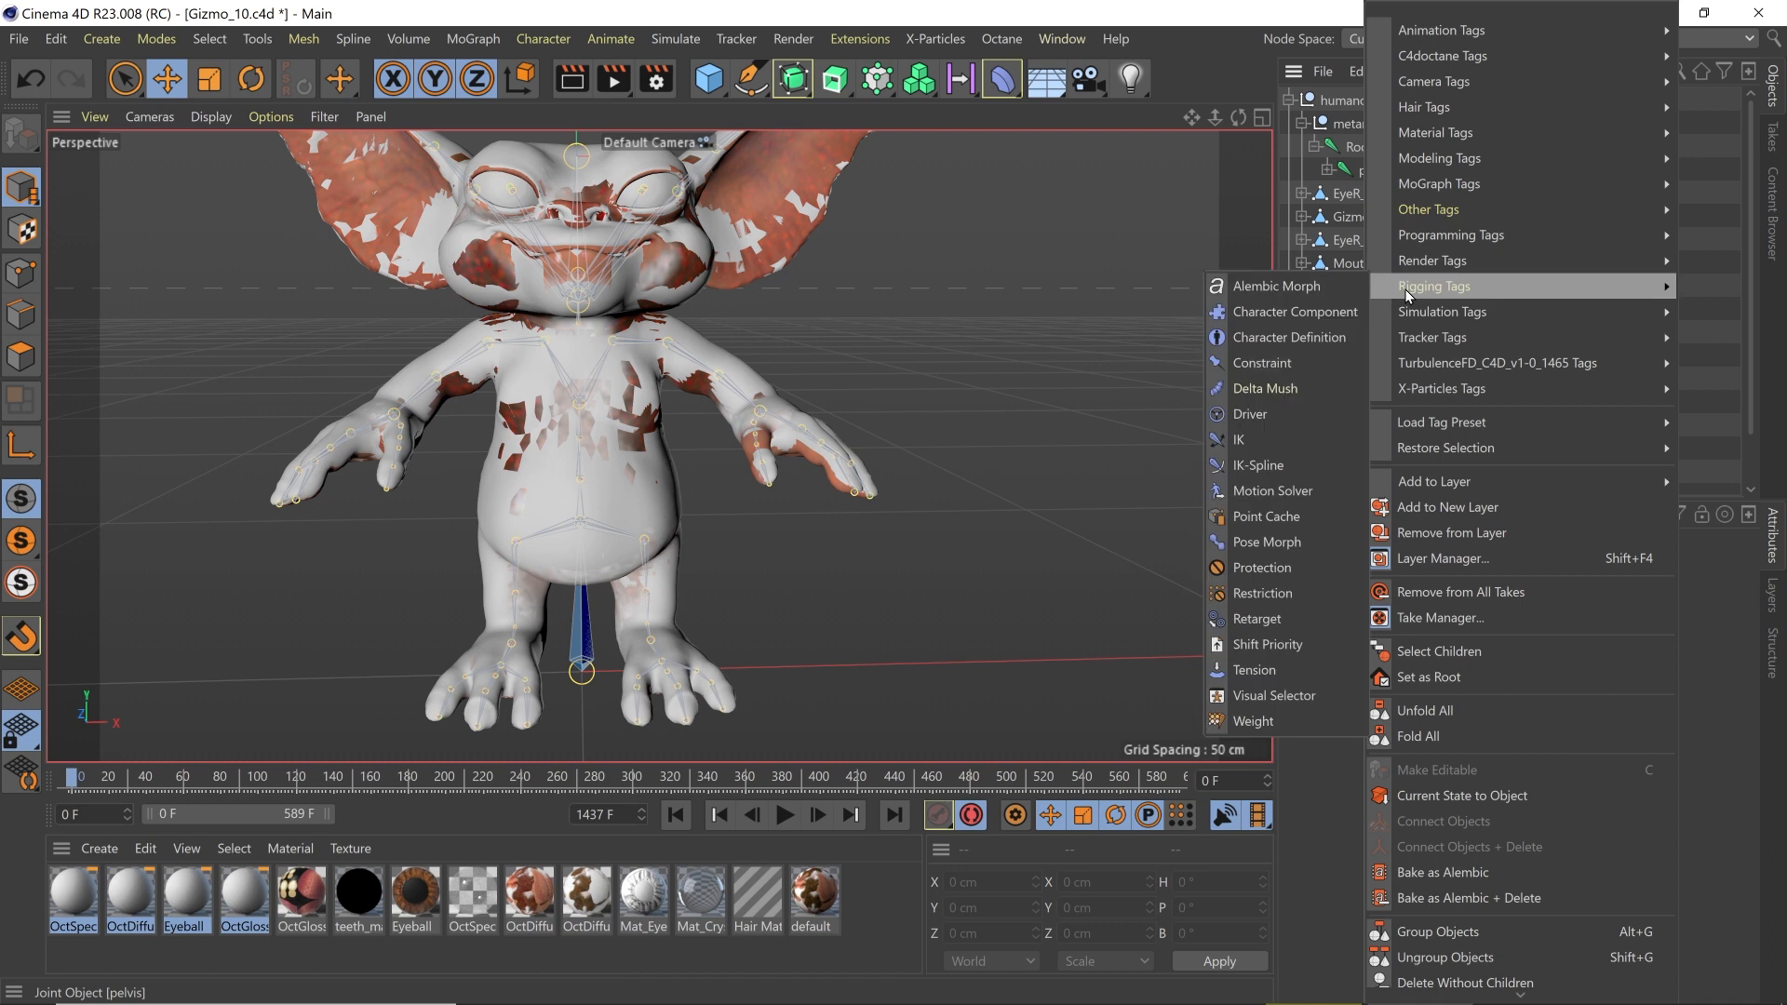
click(1288, 363)
click(1411, 756)
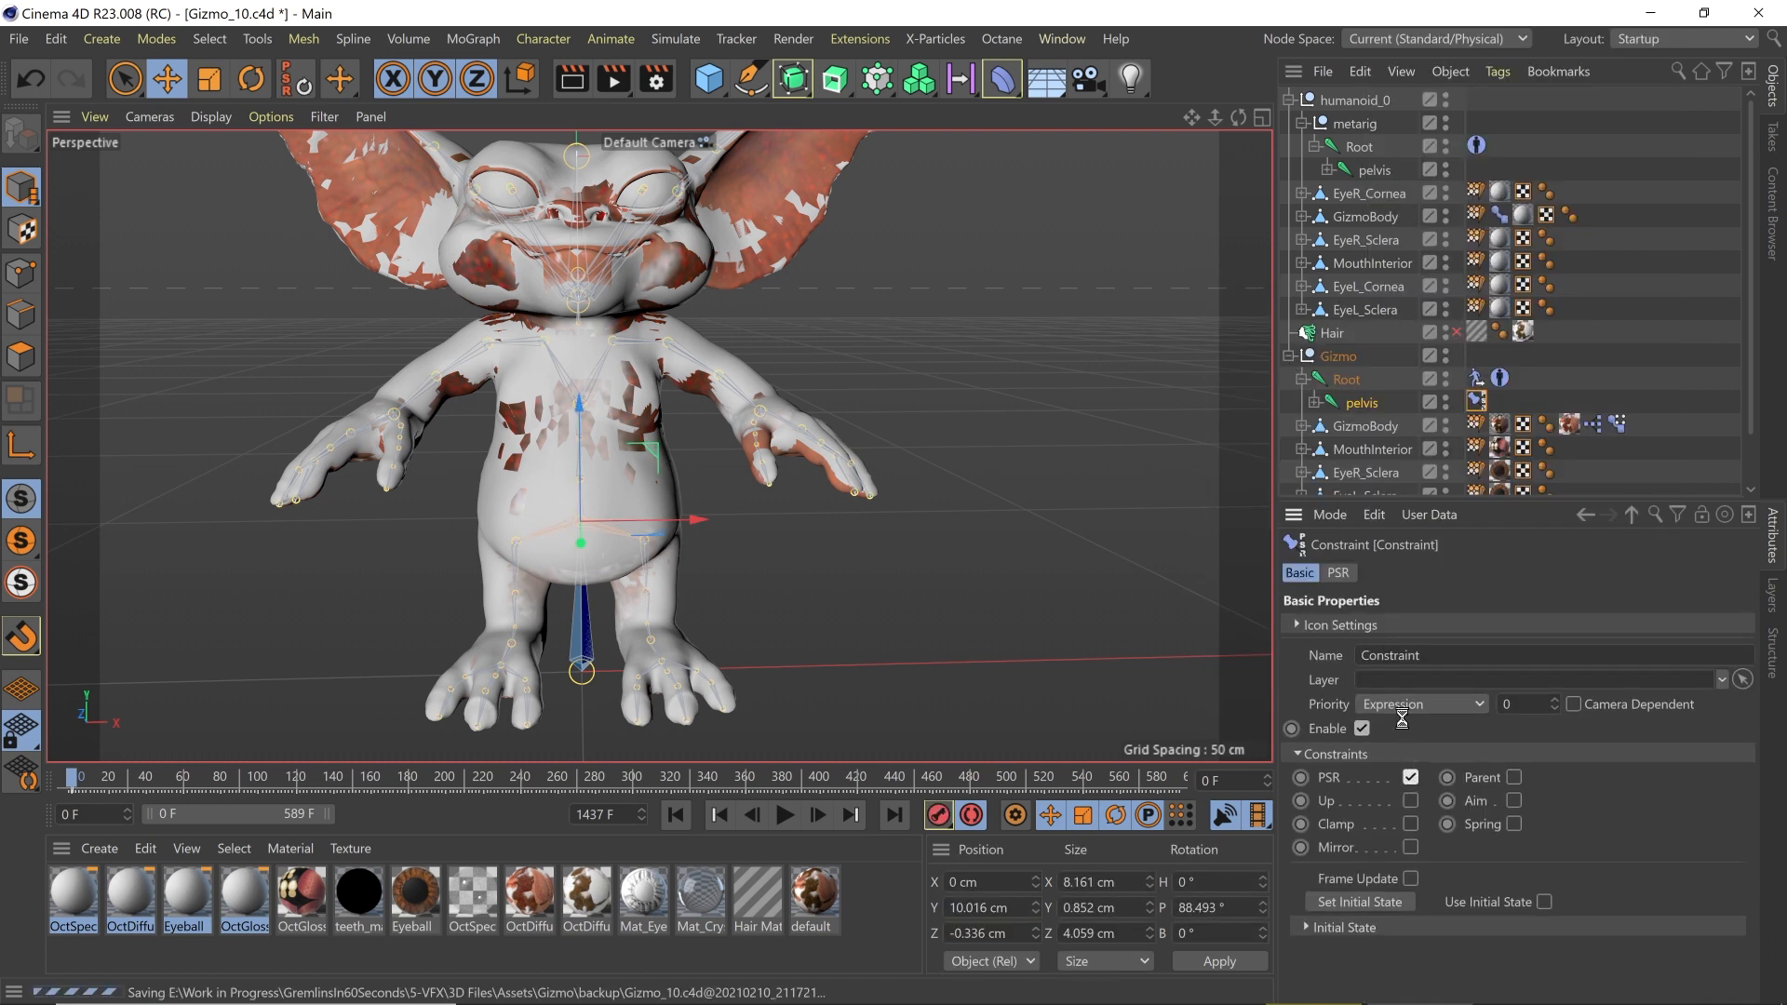
Step: Enable Maintain Original and target the metarig's pelvis in the Gizmo pelvis's PSR constraint, and play the animation to check it
click(1350, 574)
click(1321, 654)
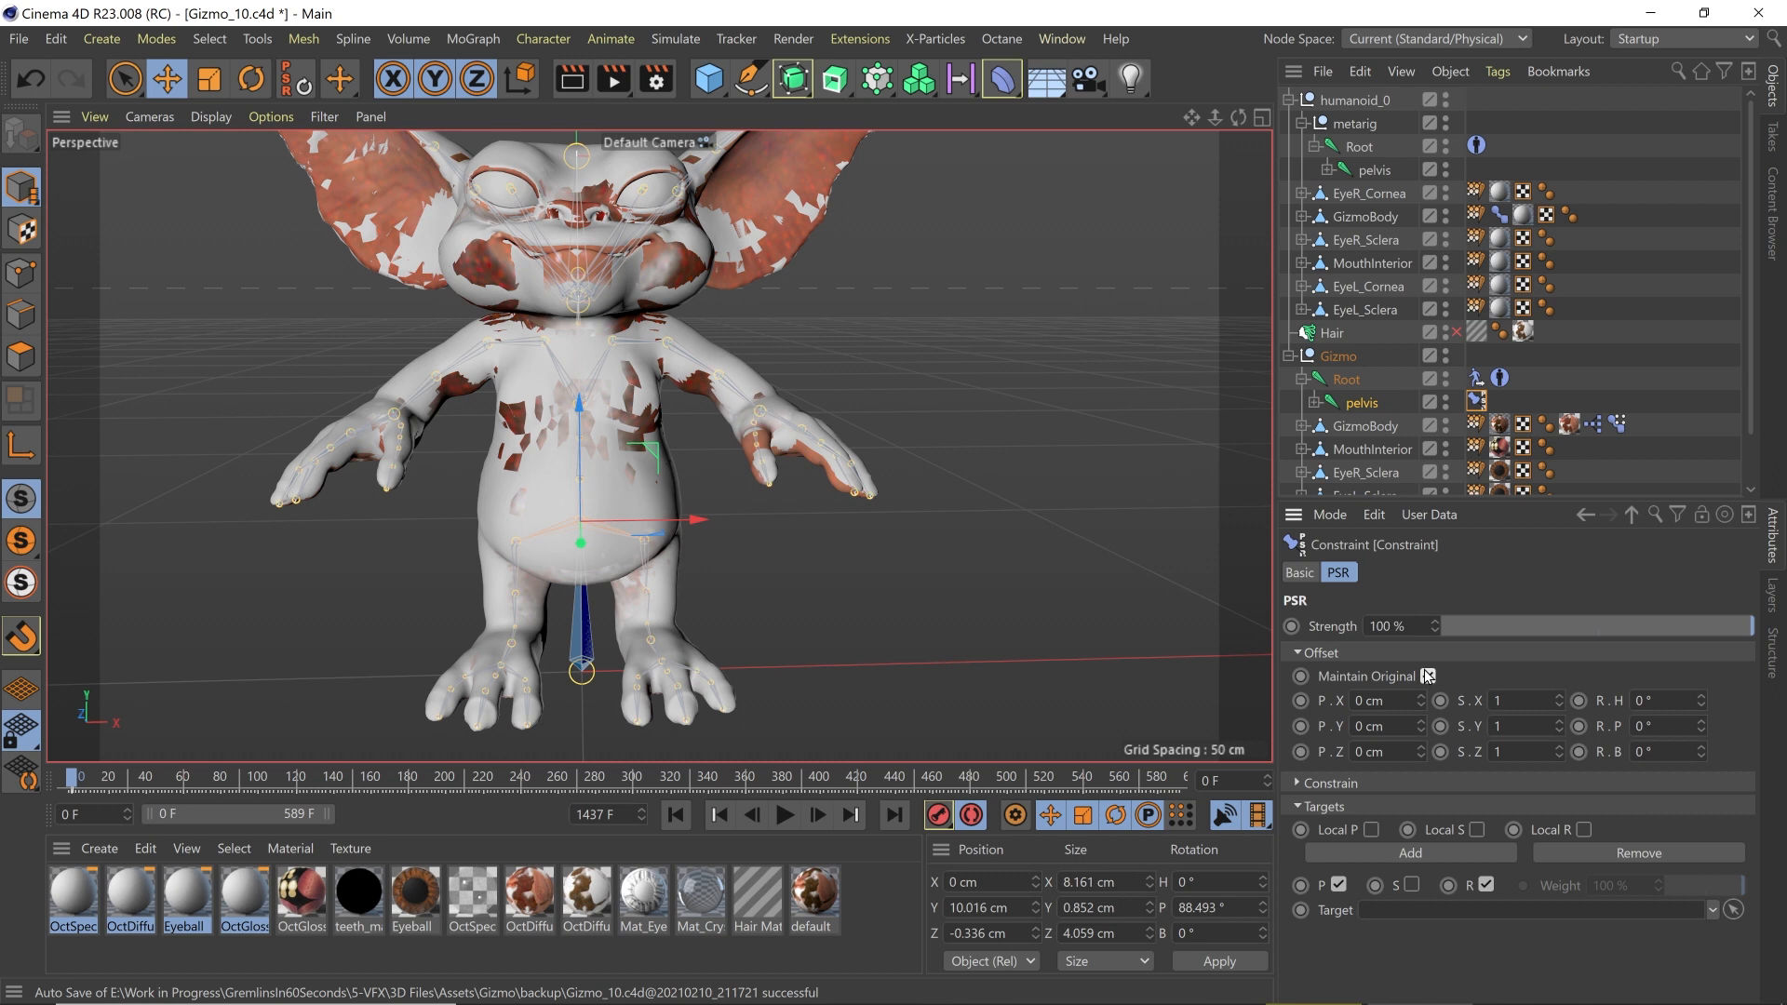
click(1427, 677)
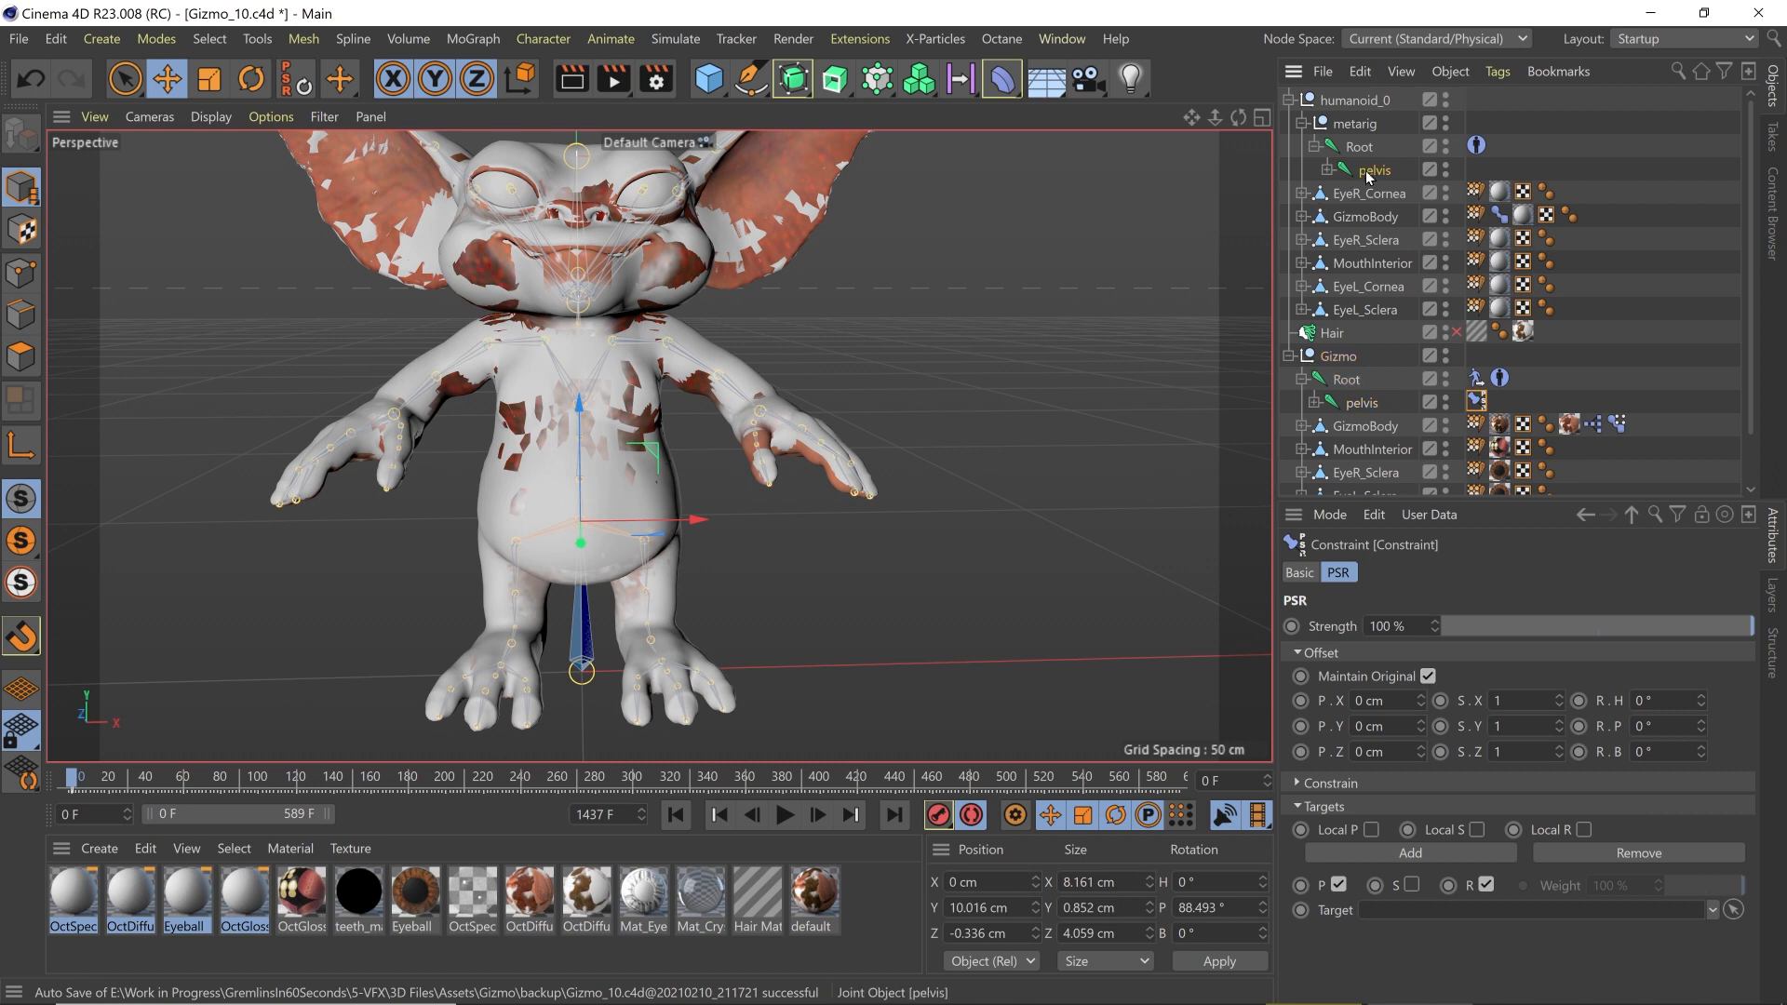
drag(1428, 910, 1438, 908)
drag(75, 780, 551, 778)
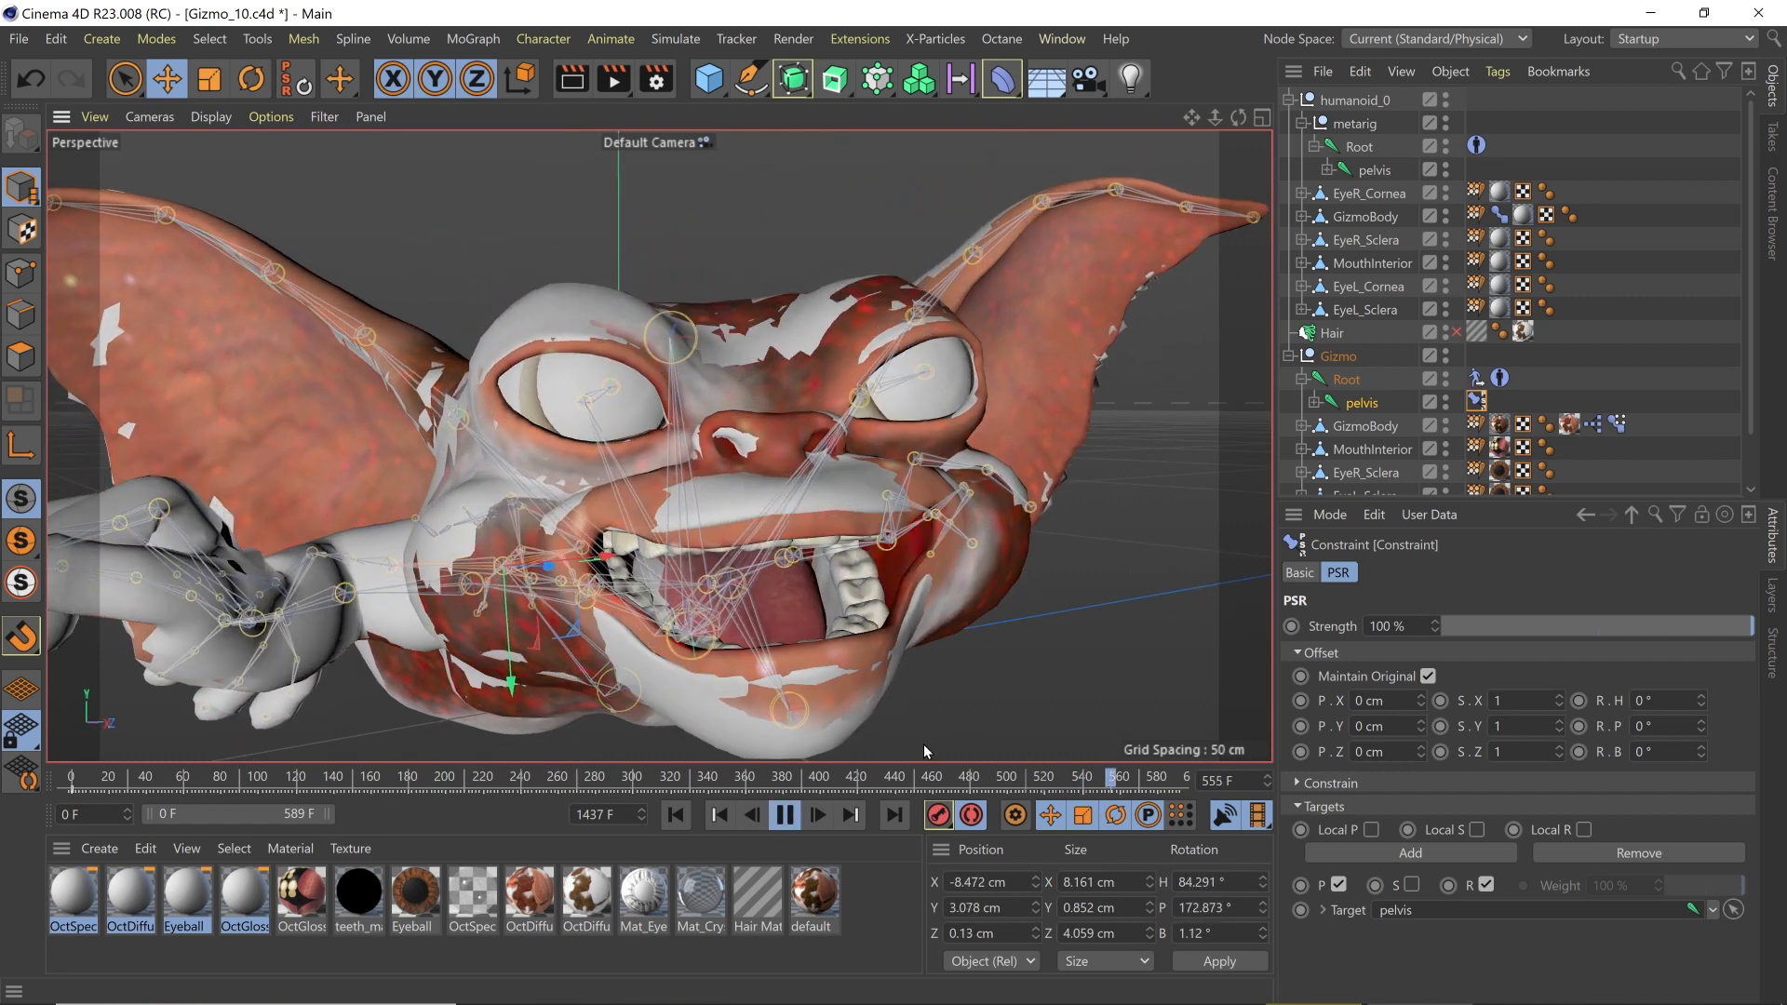
click(793, 821)
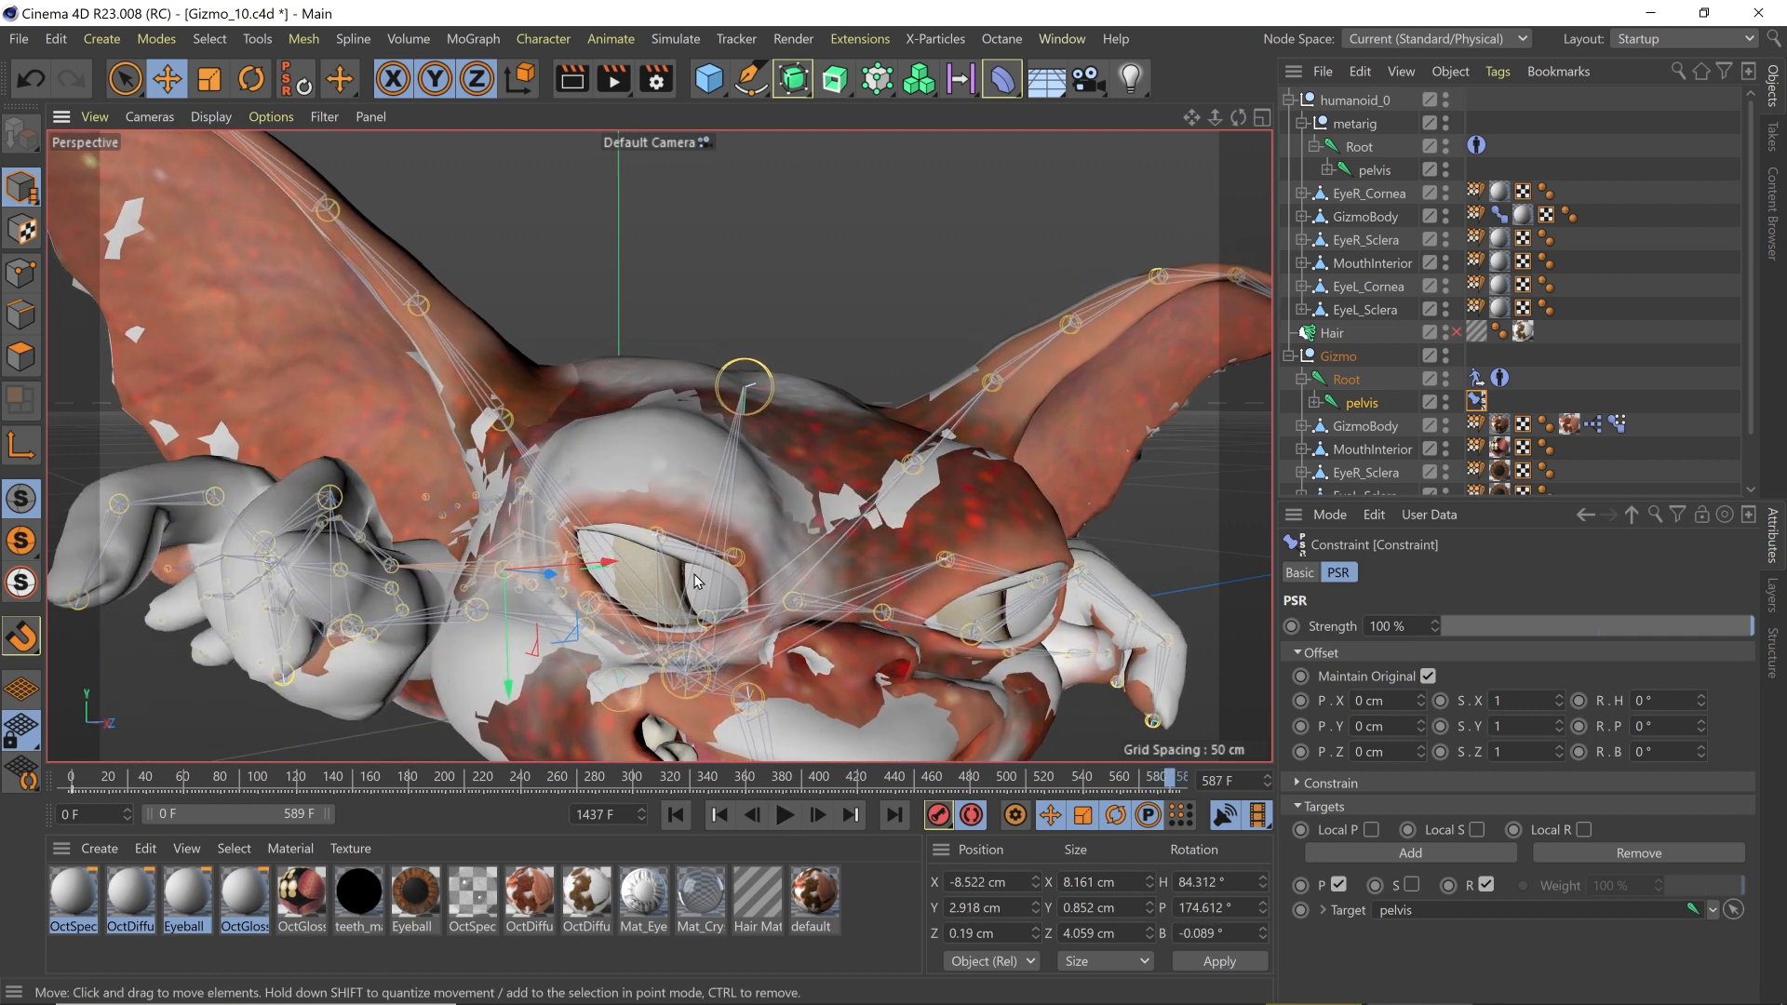
Step: Open the XPresso tag on the Gizmo rig's GizmoBody and inspect the references of its source and target object nodes
click(1625, 363)
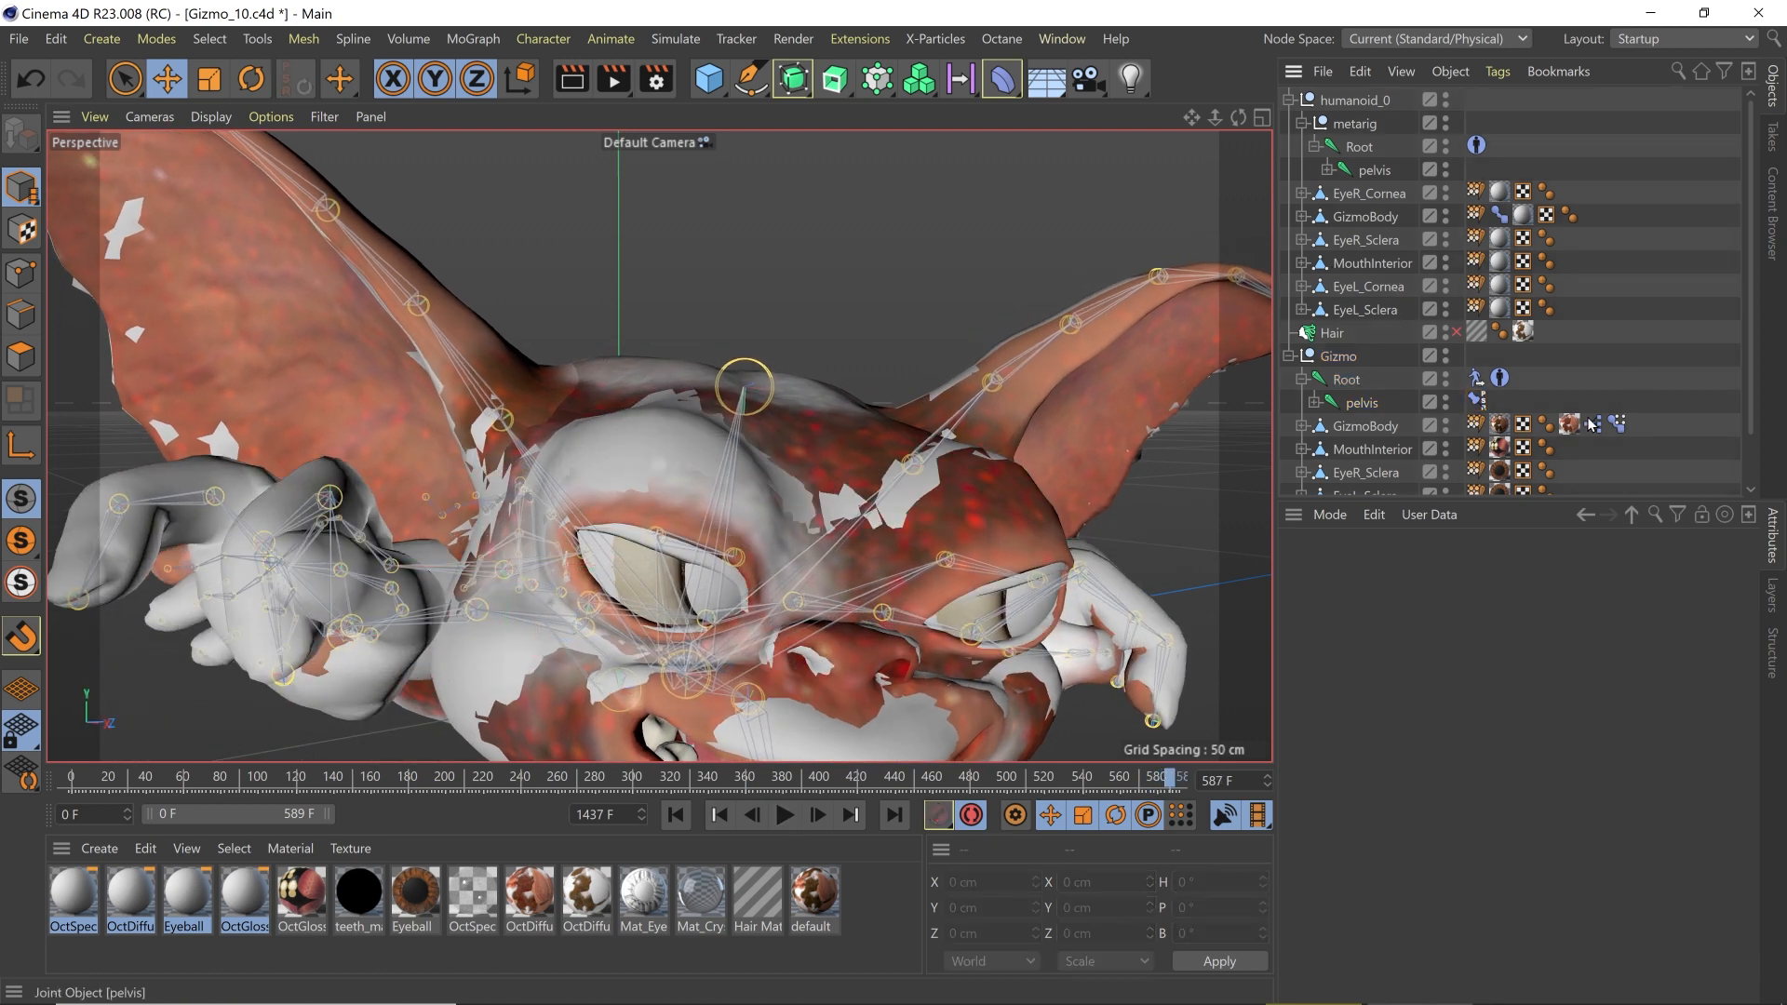
click(1476, 378)
click(1500, 378)
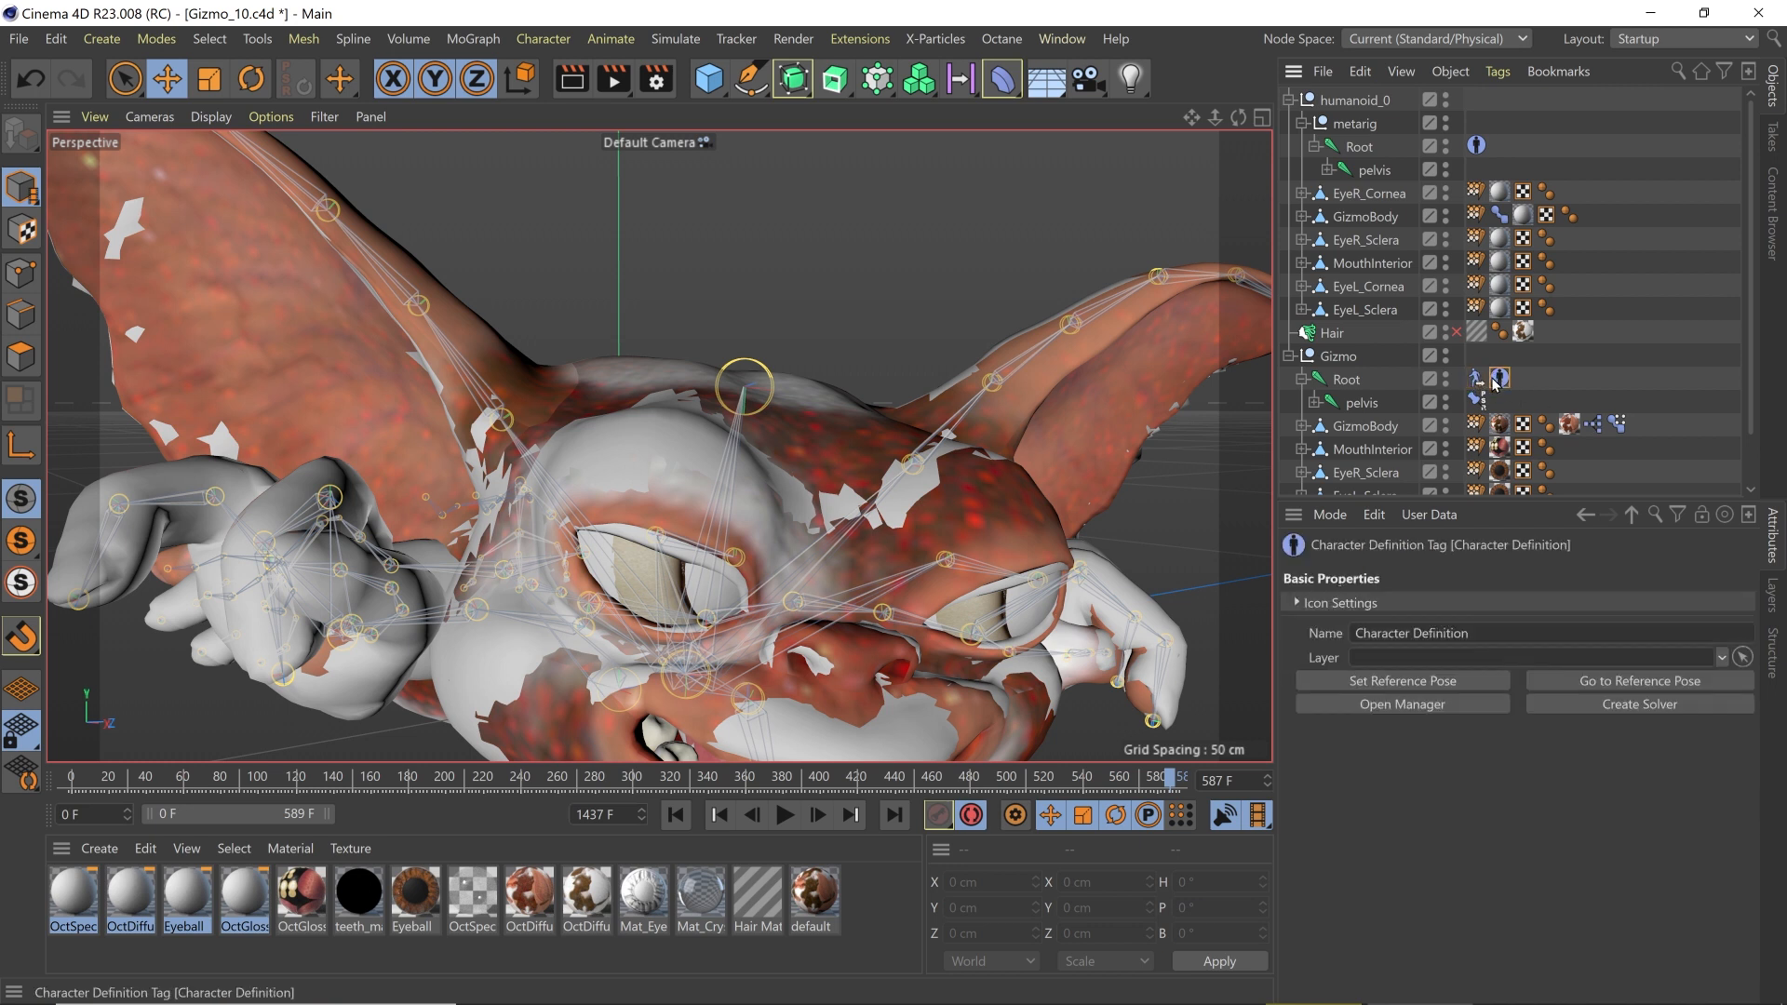
click(1593, 424)
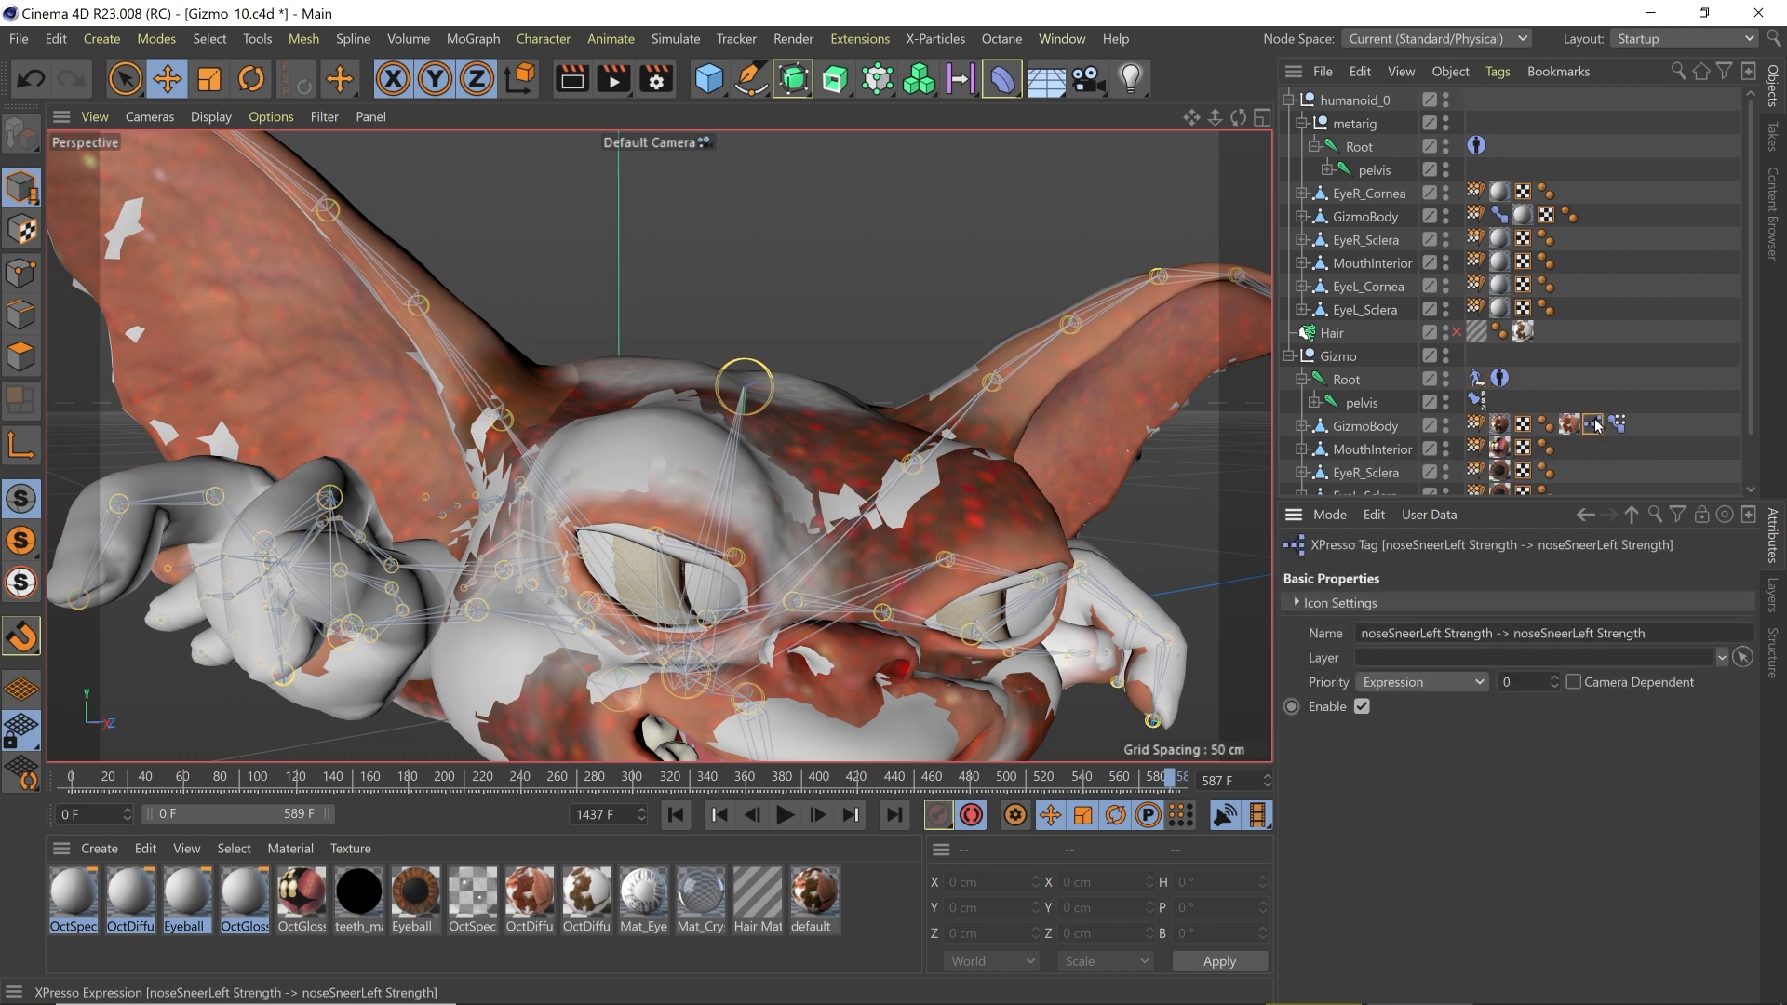
double_click(1594, 424)
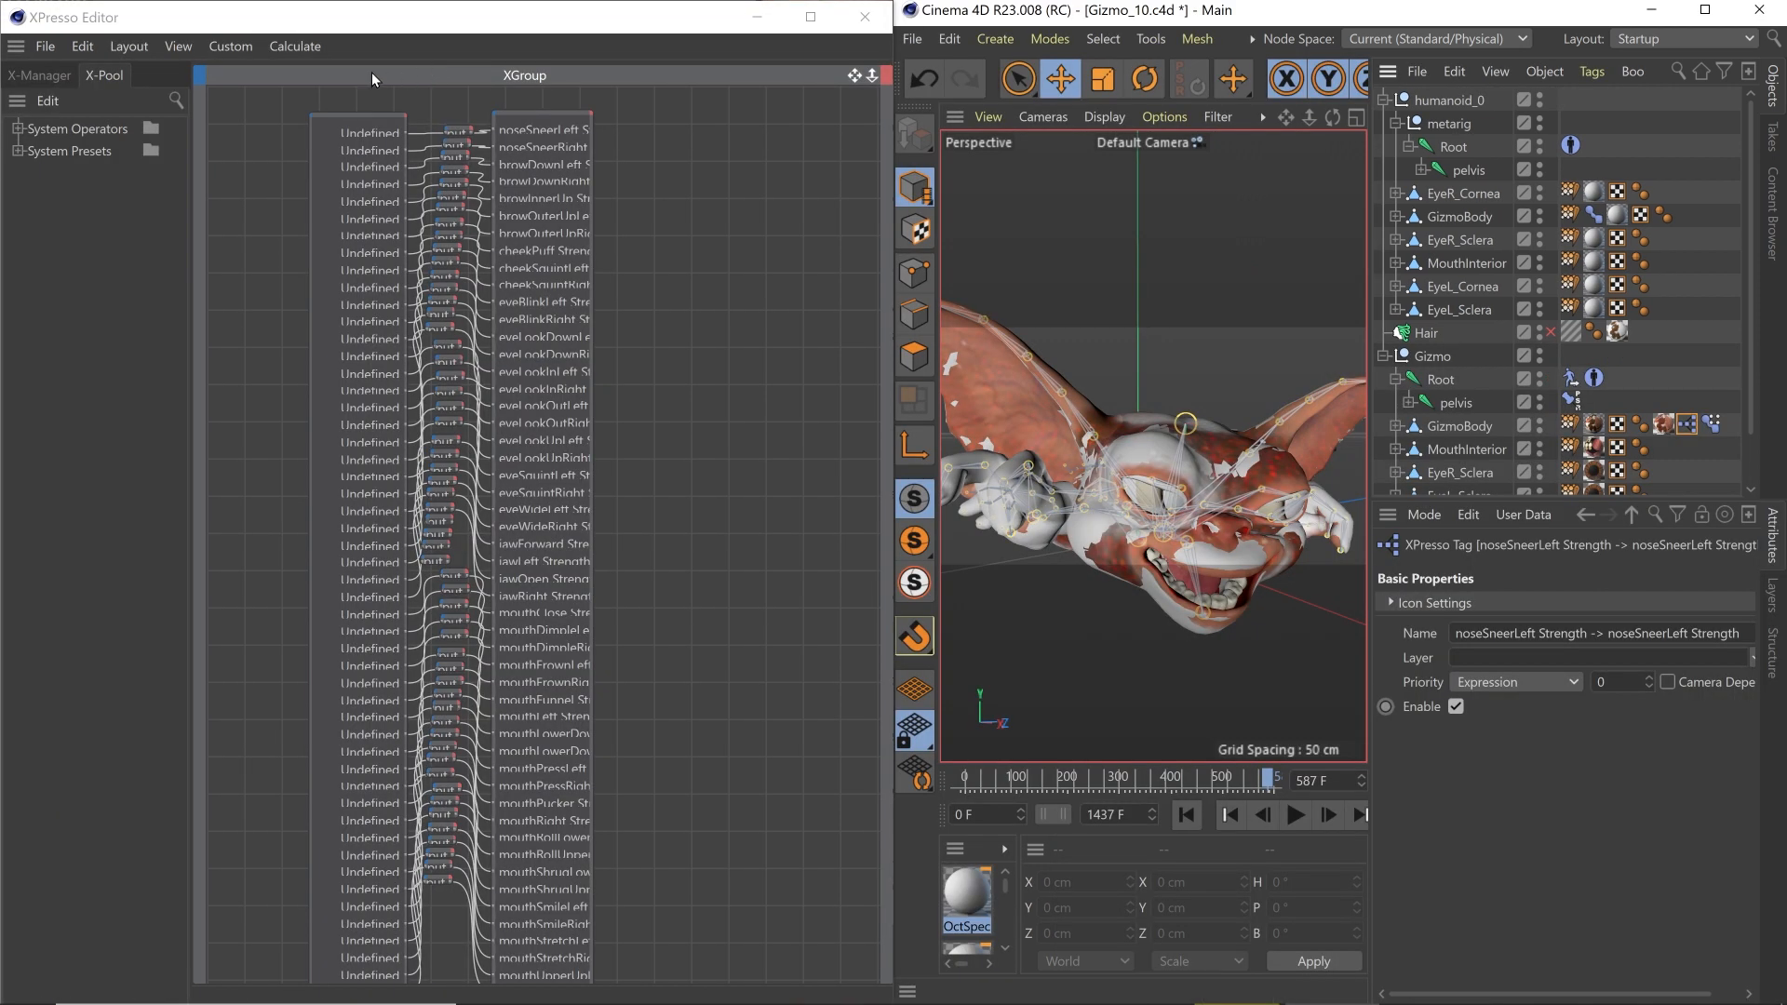
click(371, 131)
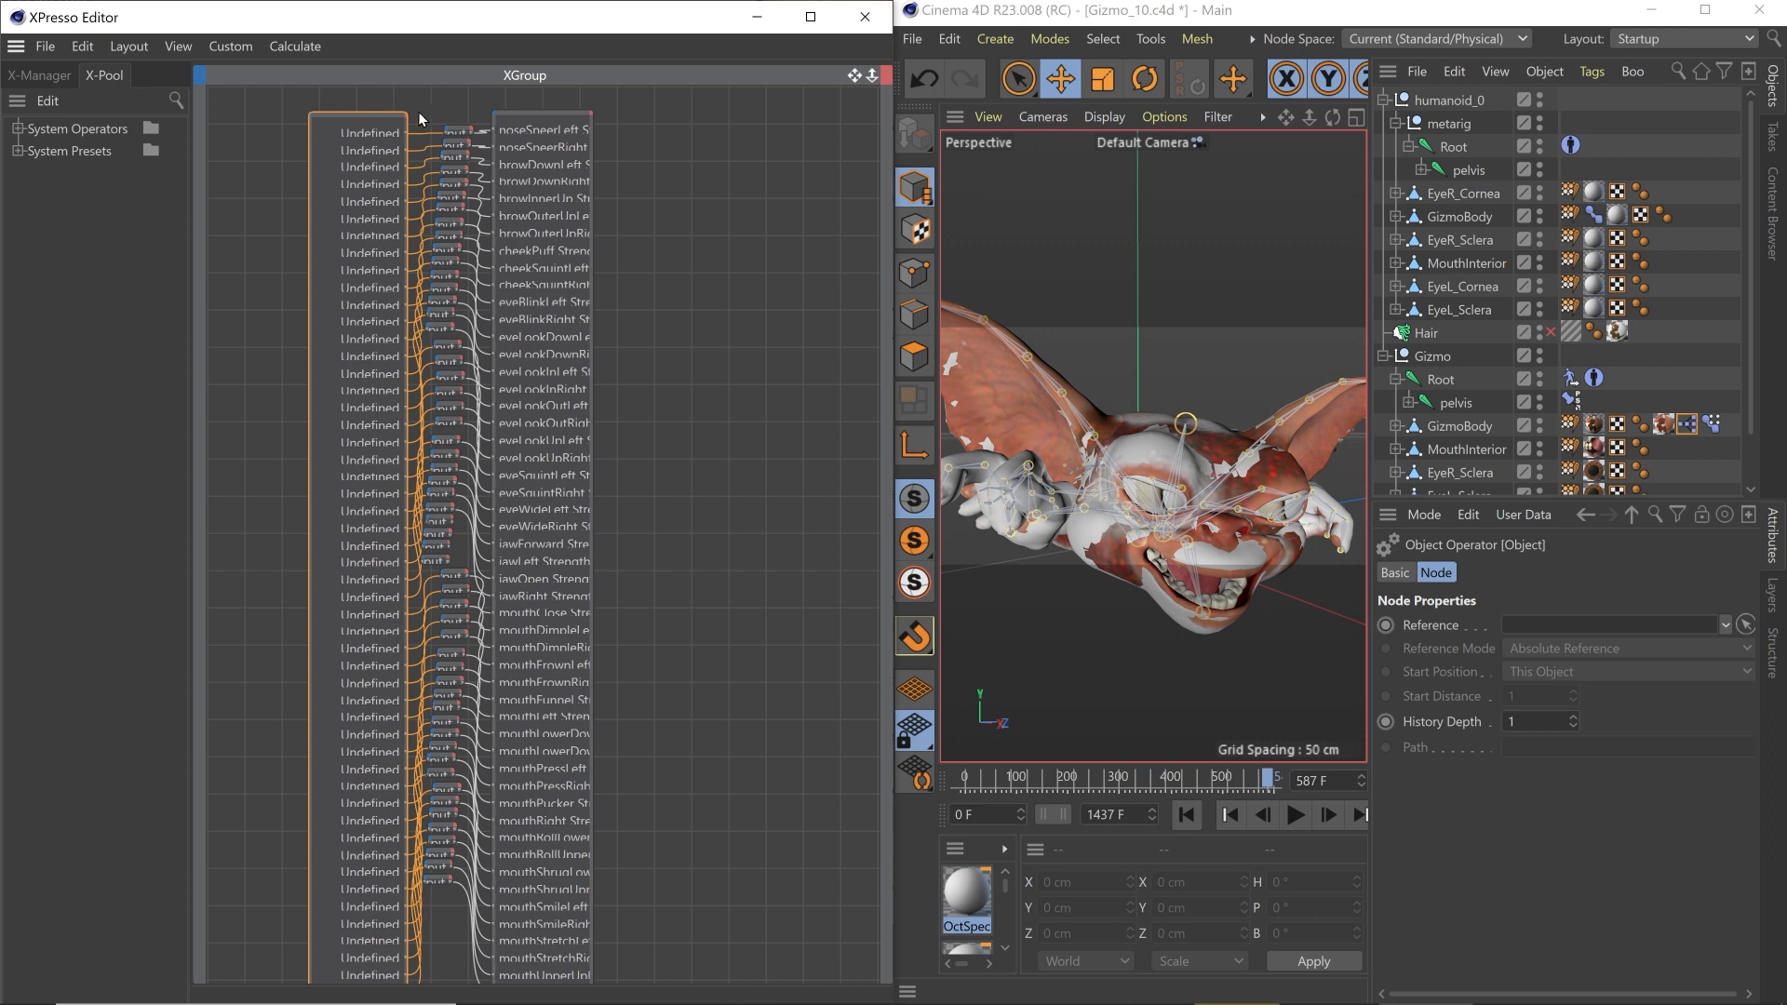
click(536, 124)
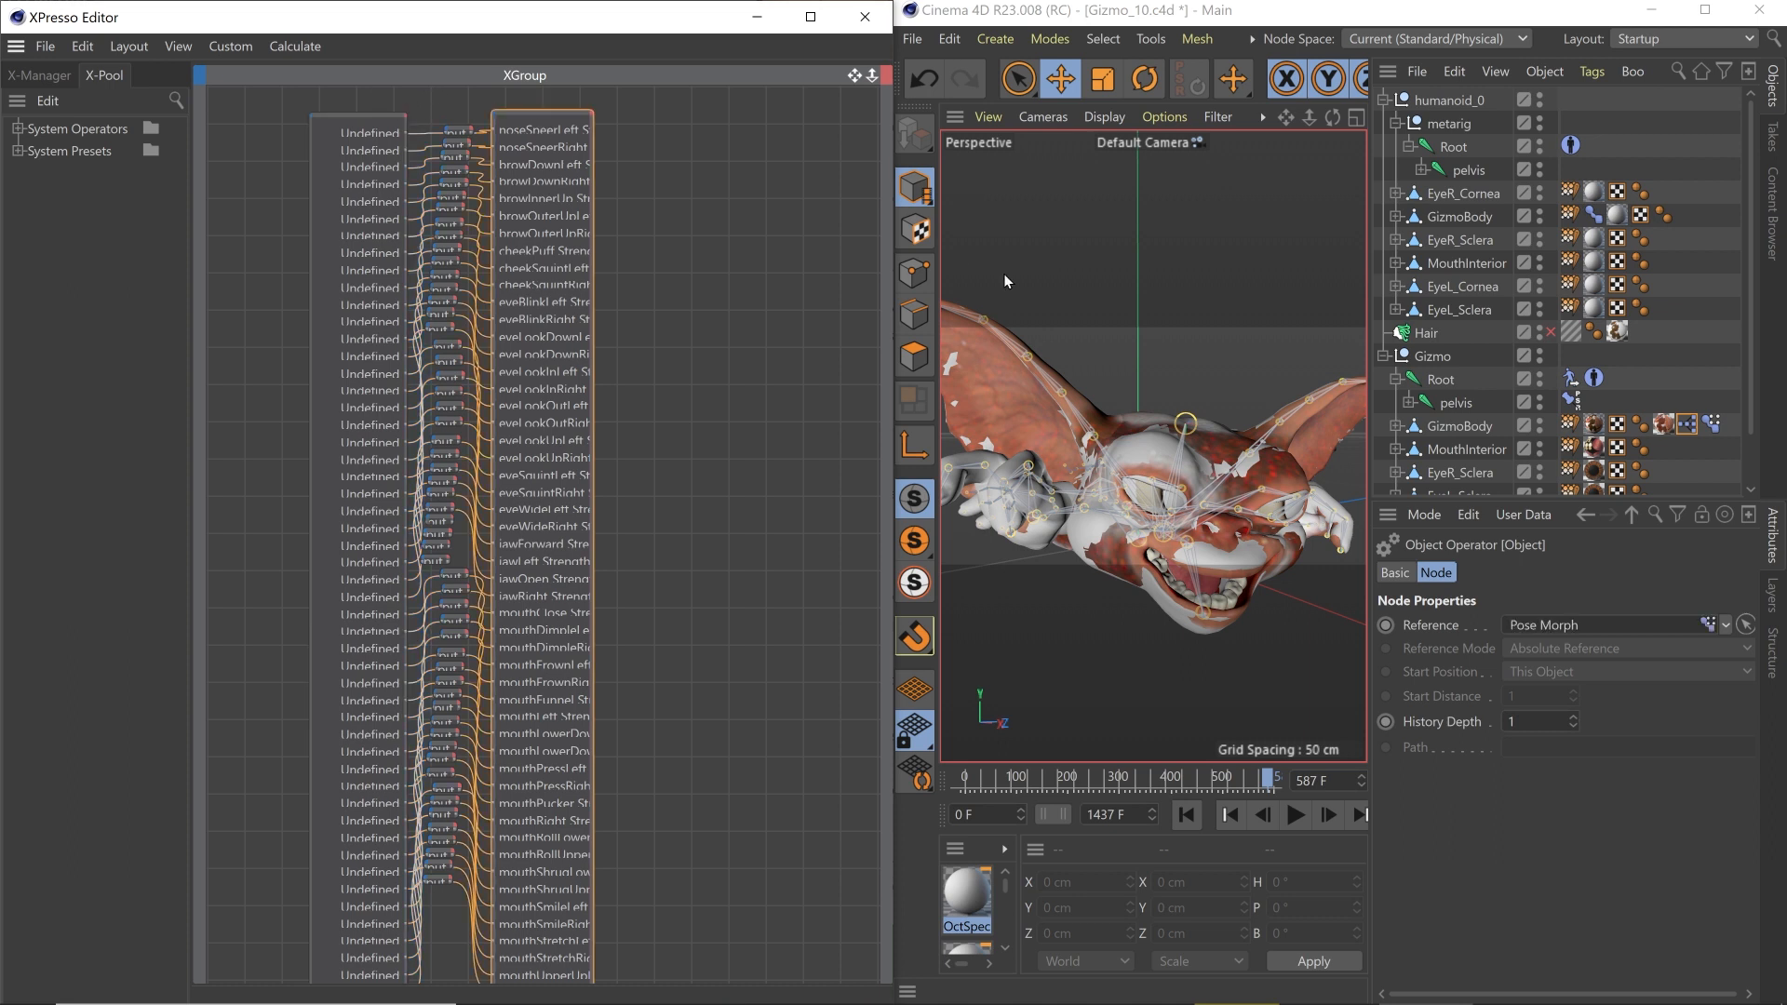
Step: Link the Pose Morph tag of humanoid_0's GizmoBody to the XPresso node with undefined ports, and play the facial animation
click(1594, 216)
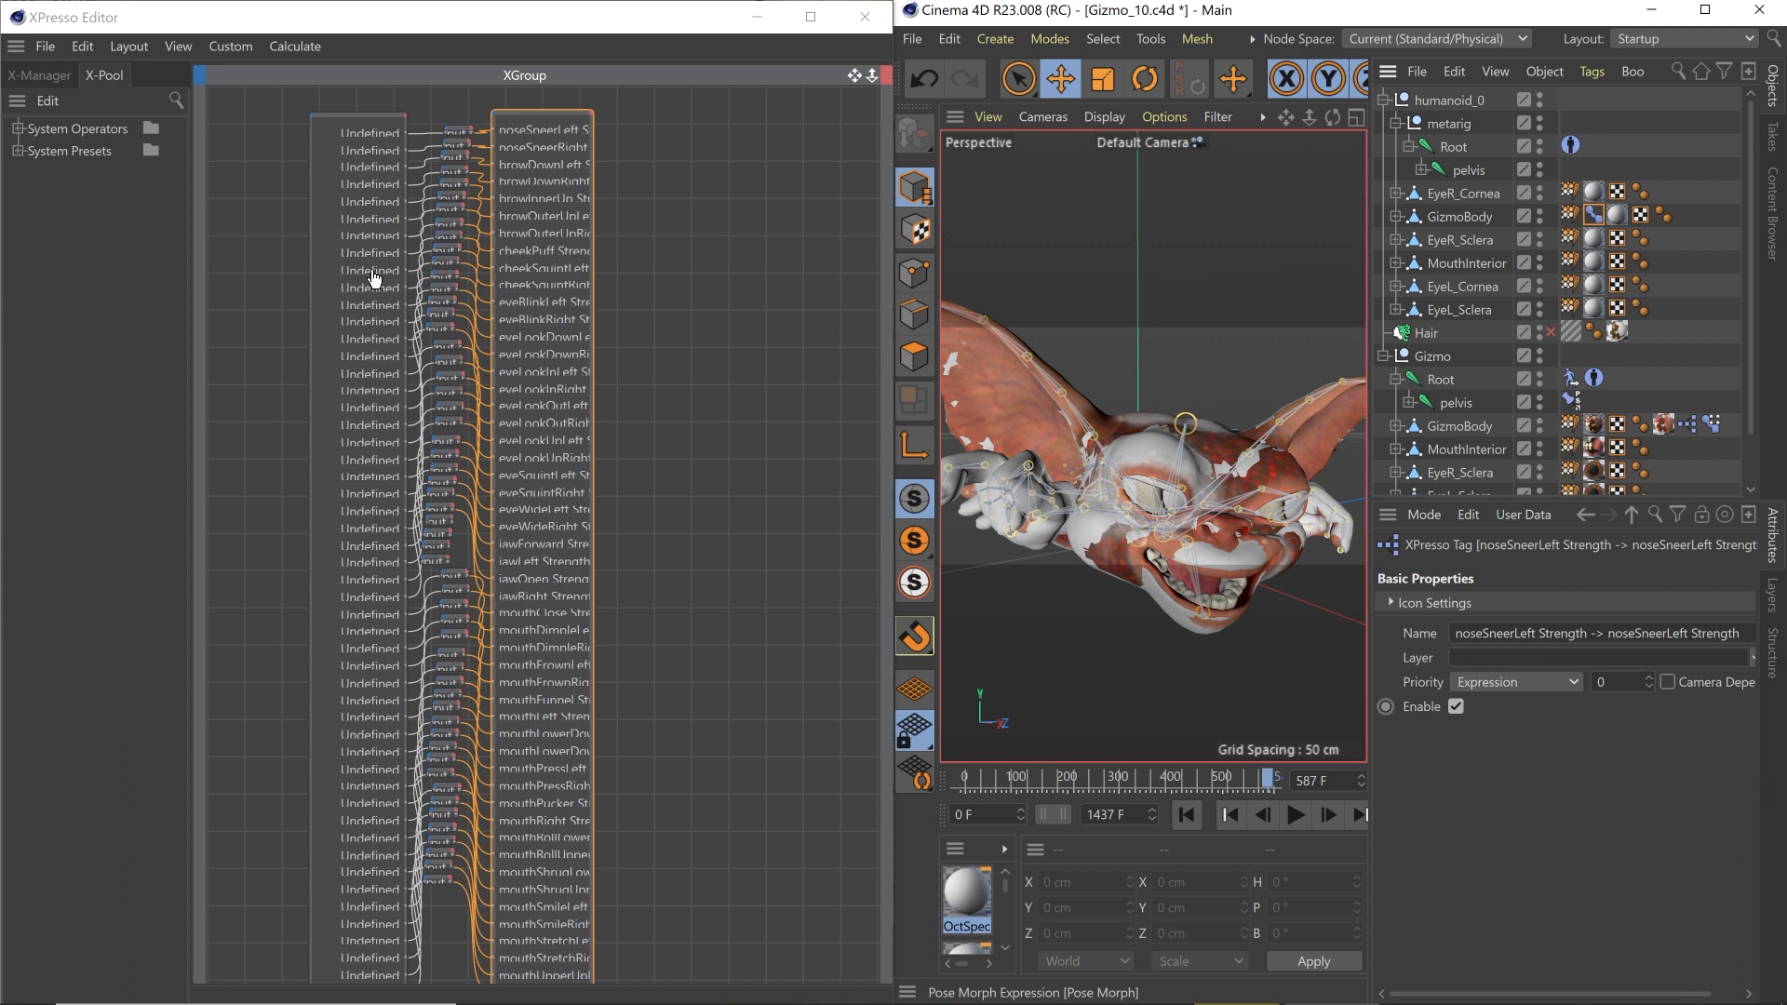
drag(371, 271, 371, 271)
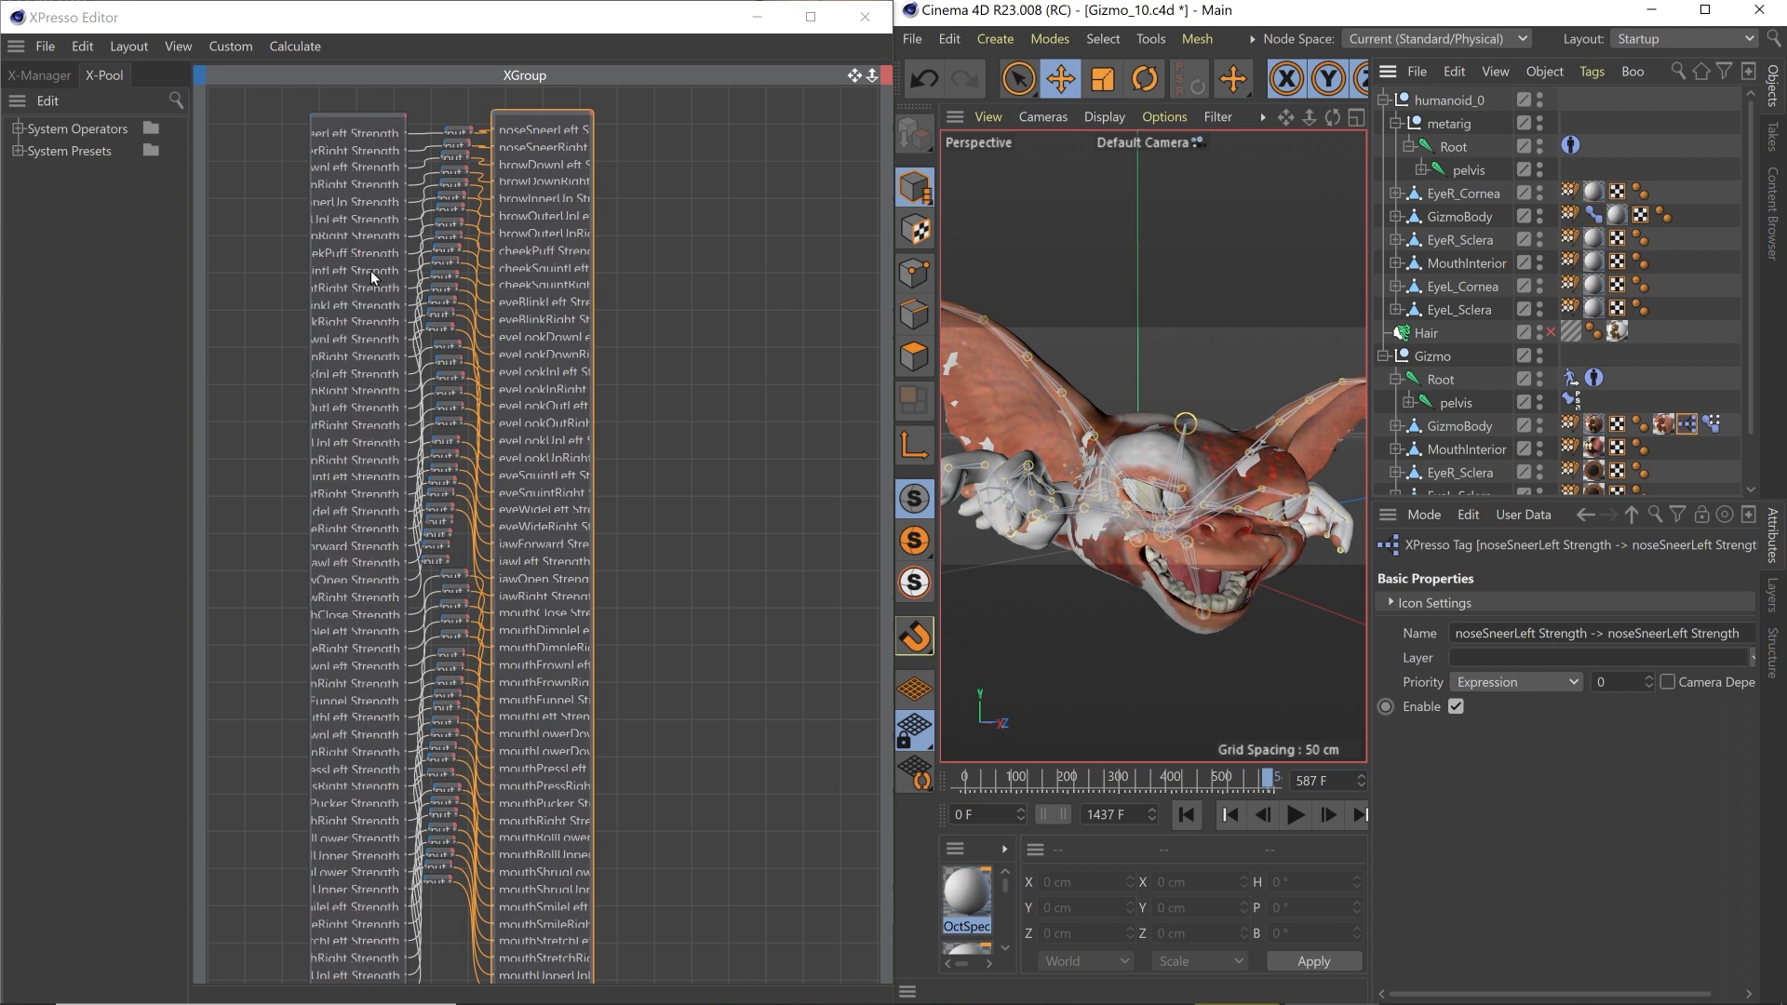
click(352, 113)
click(1296, 815)
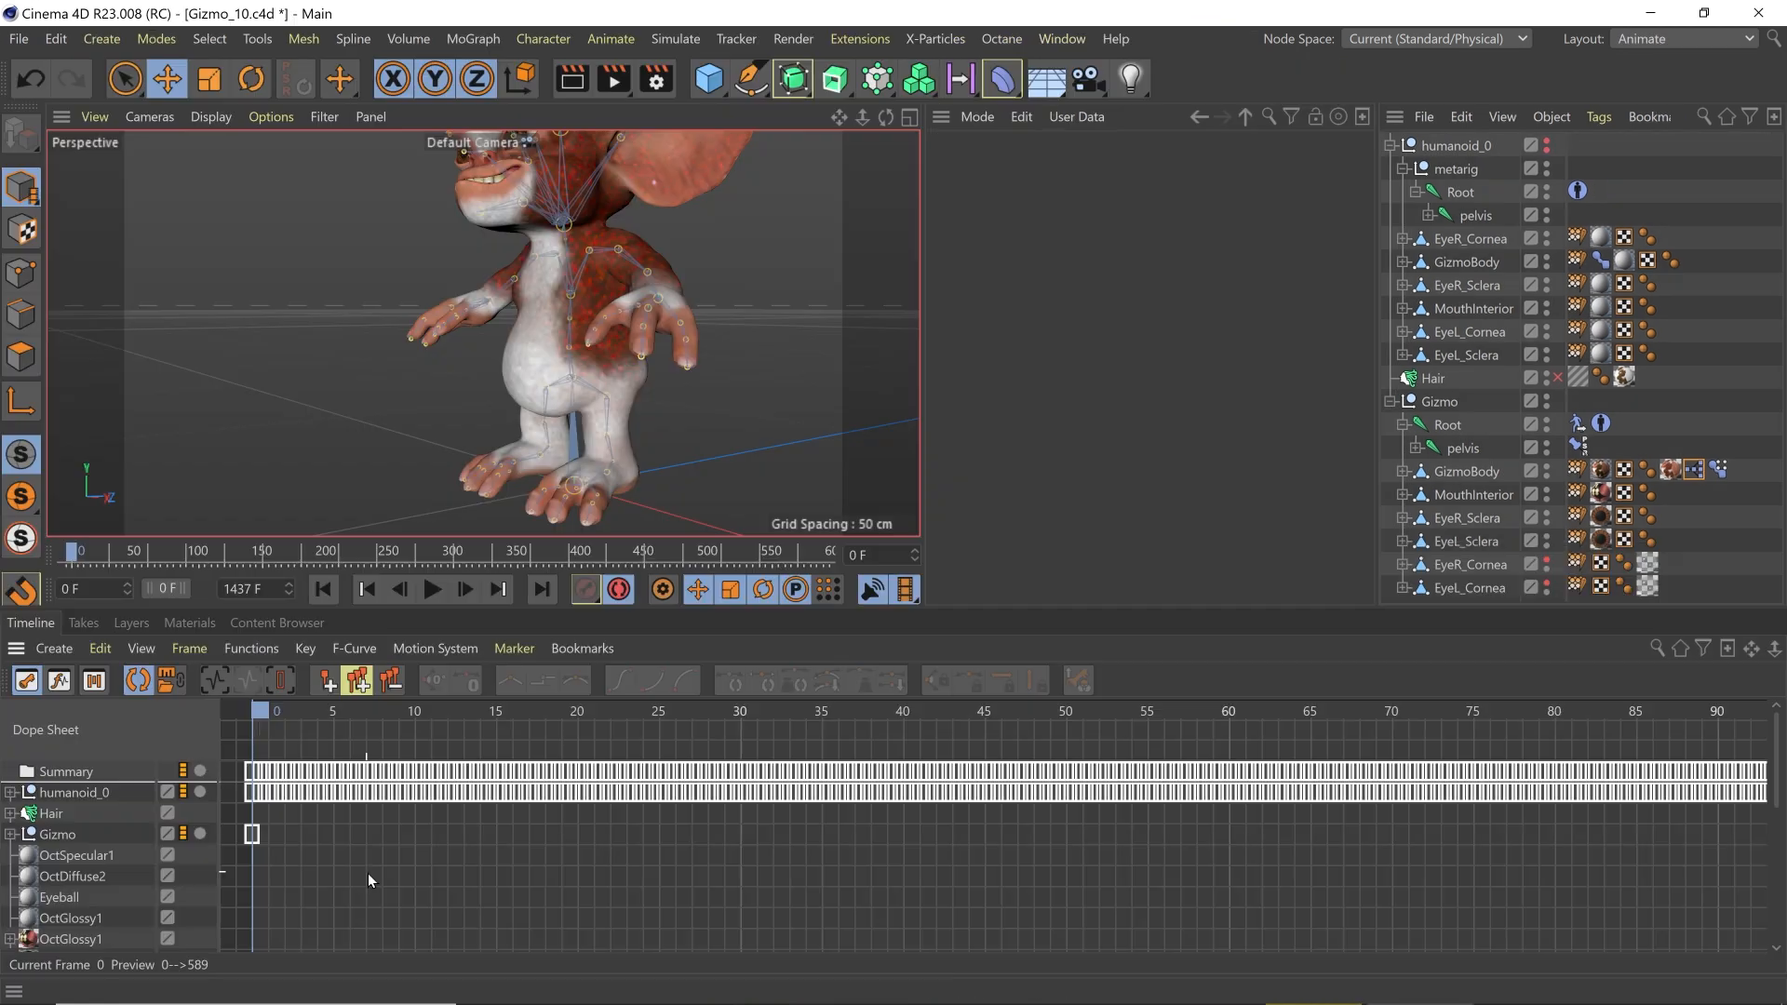
Step: Select the Gizmo hierarchy's animation tracks in the Dope Sheet and run Clean Tracks on them
click(11, 835)
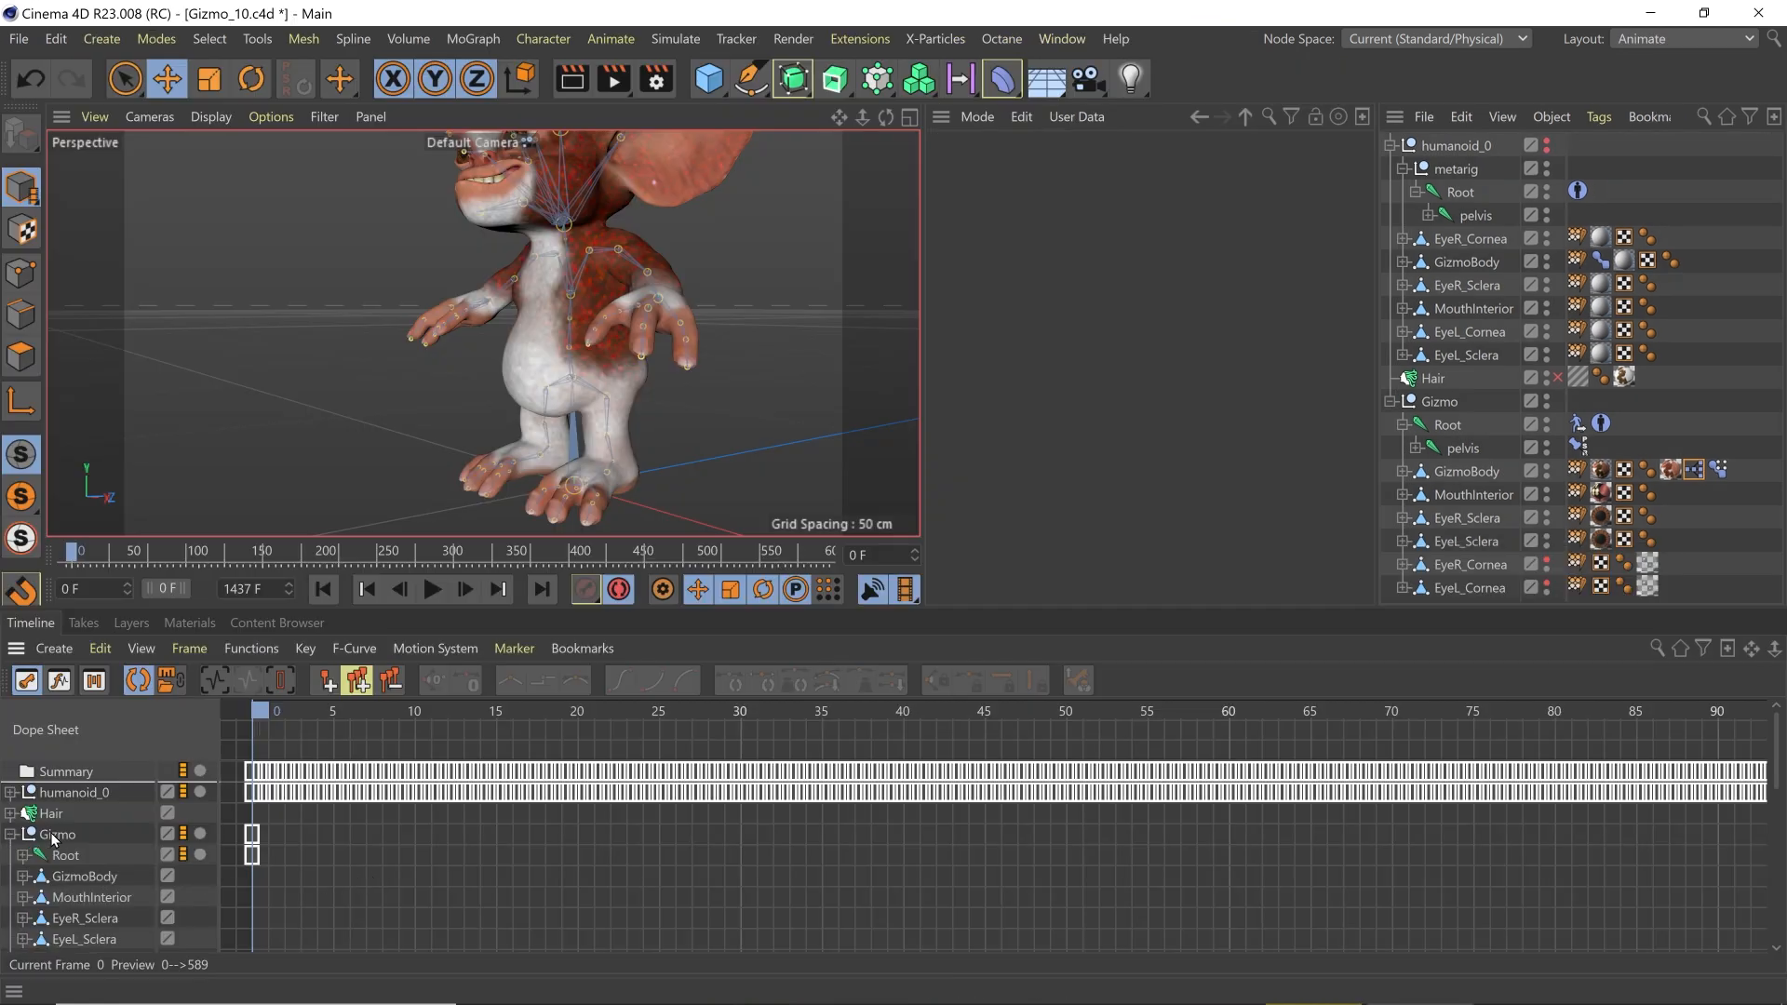
click(53, 836)
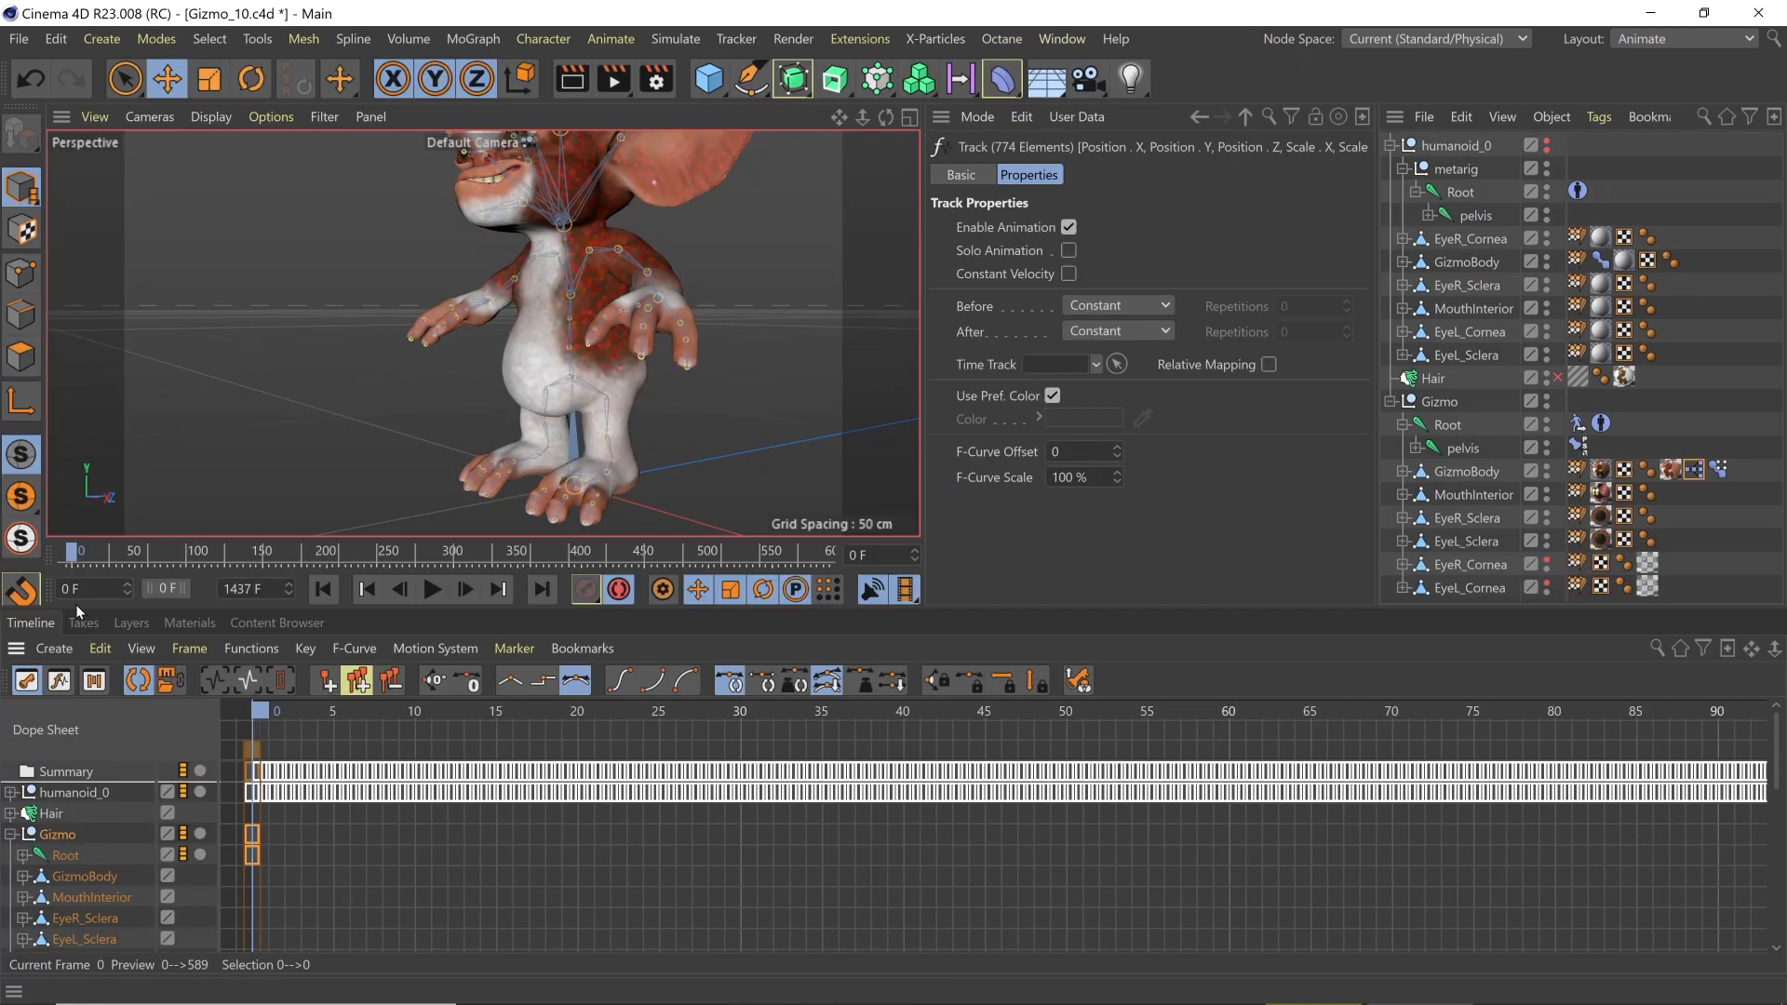
click(262, 654)
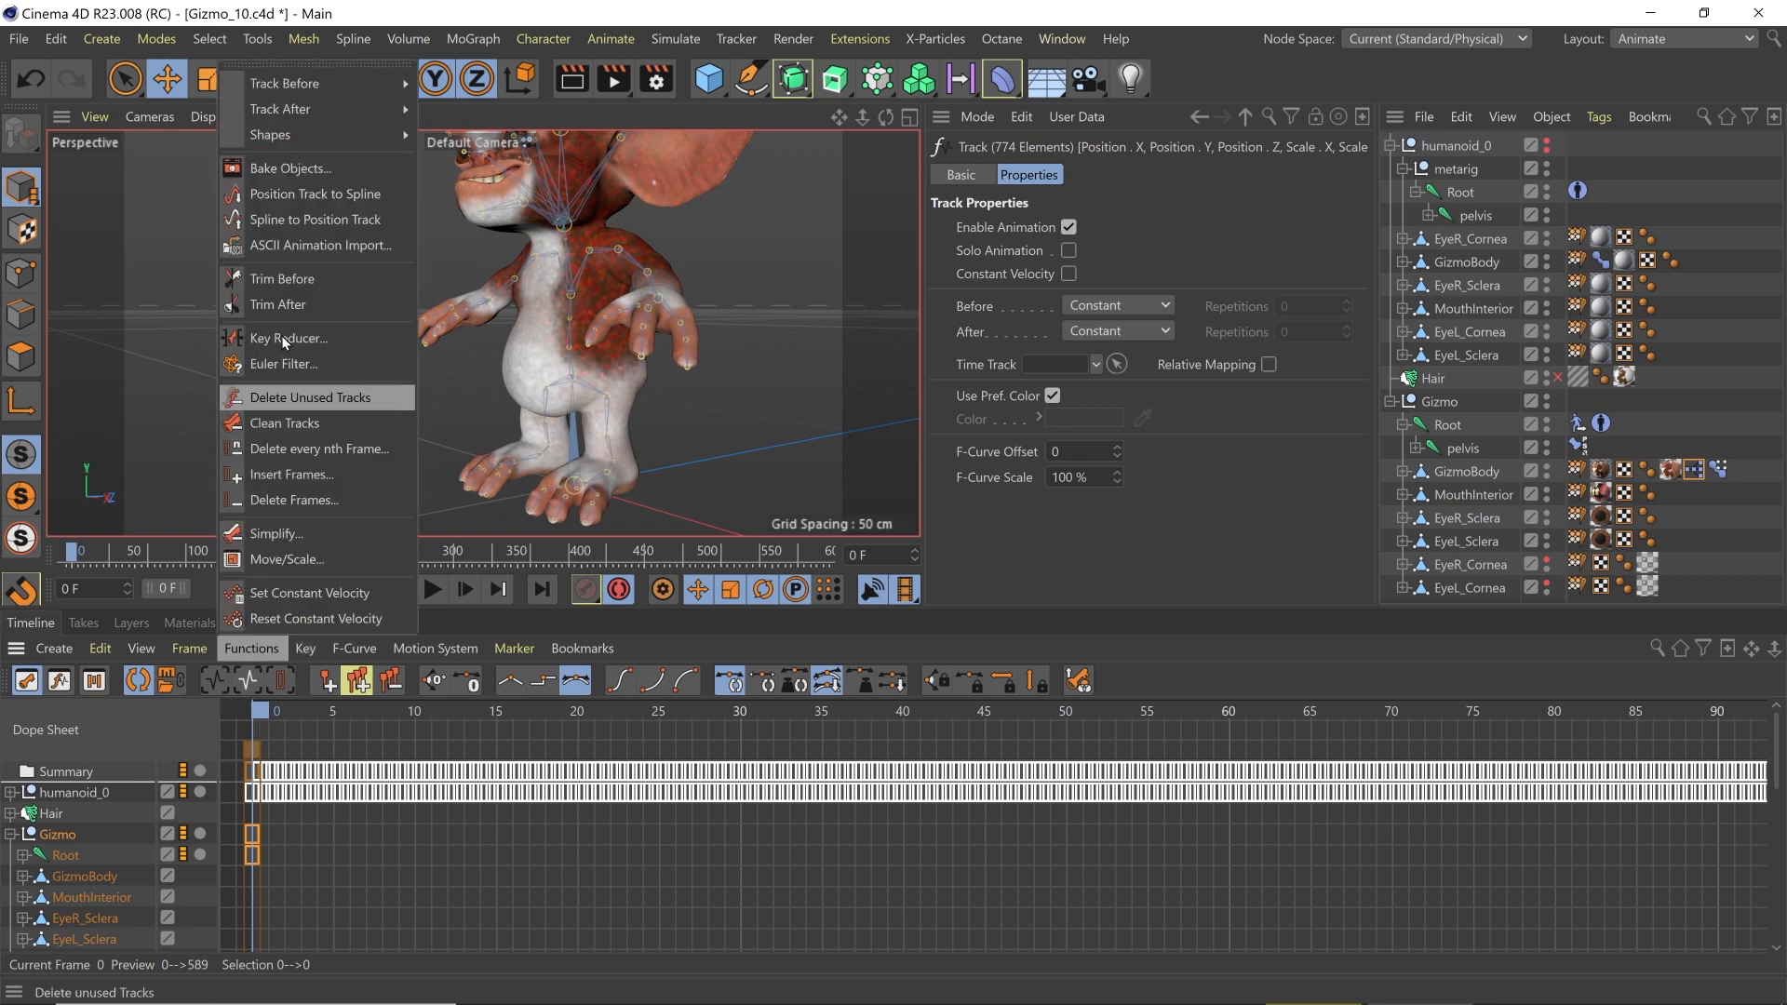
click(264, 422)
Step: Expand the humanoid_0 metarig in the timeline and display the Rotation P, H and B curves of its spine_01 joint in F-Curve mode
click(12, 793)
drag(409, 712, 448, 710)
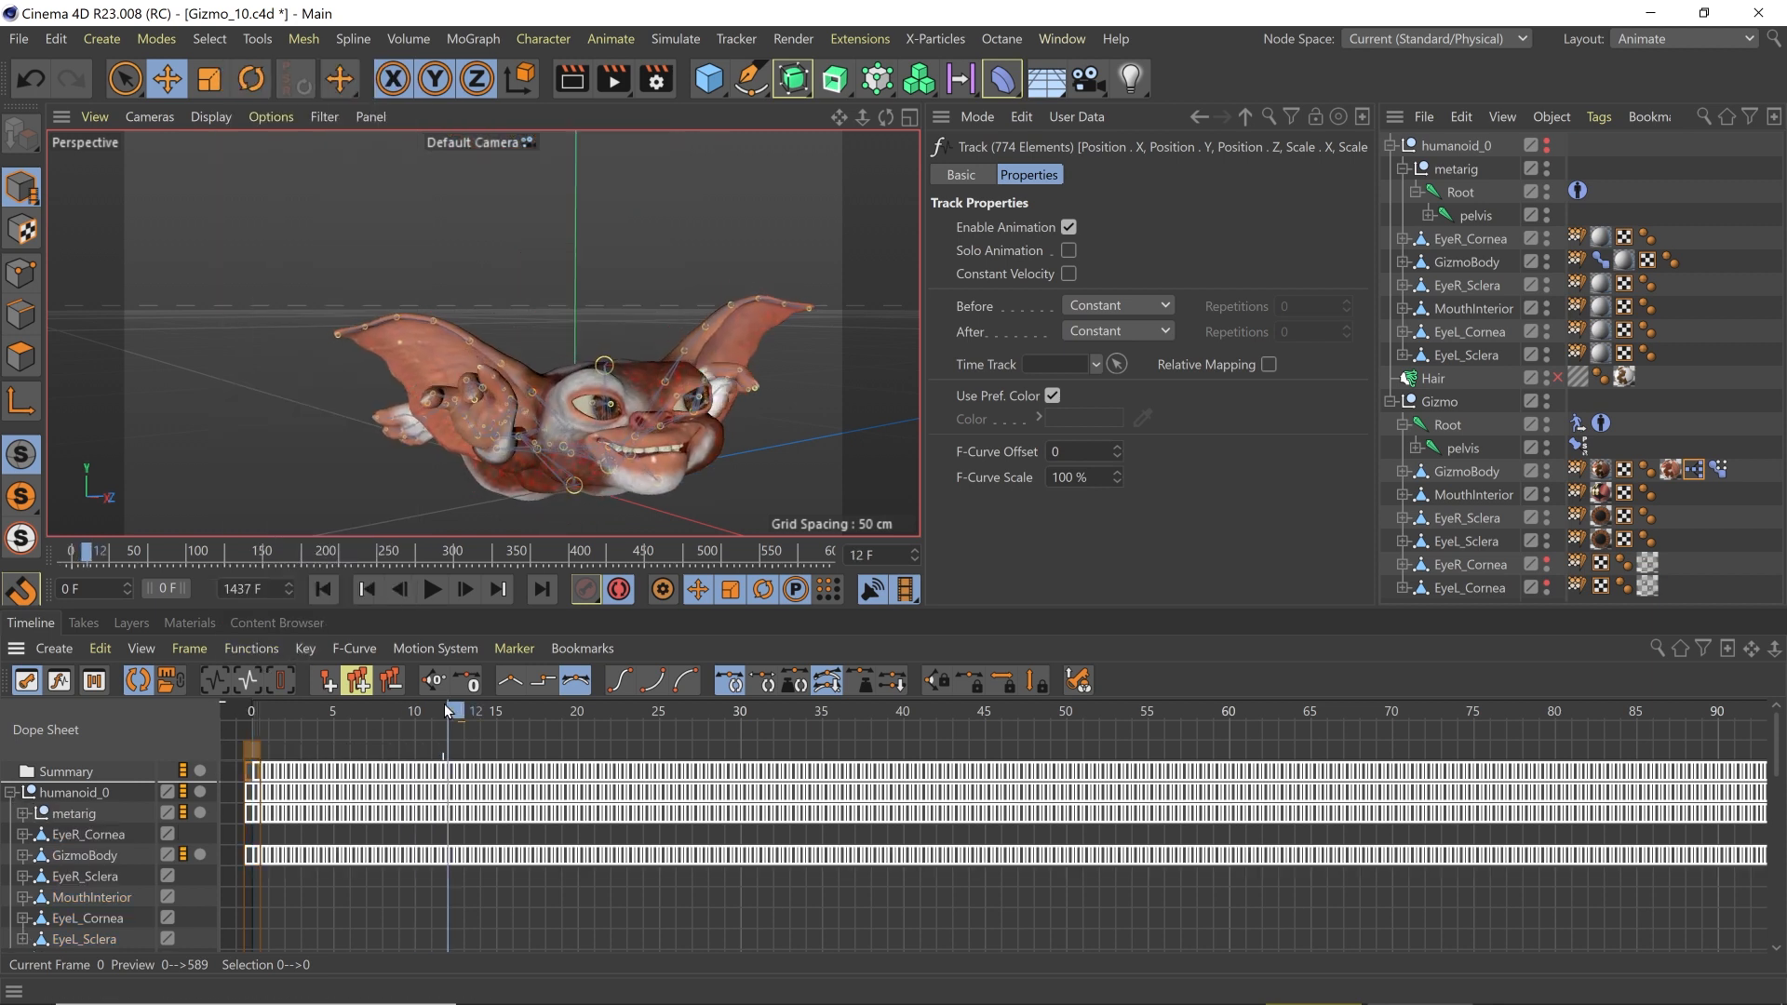
click(24, 813)
click(37, 899)
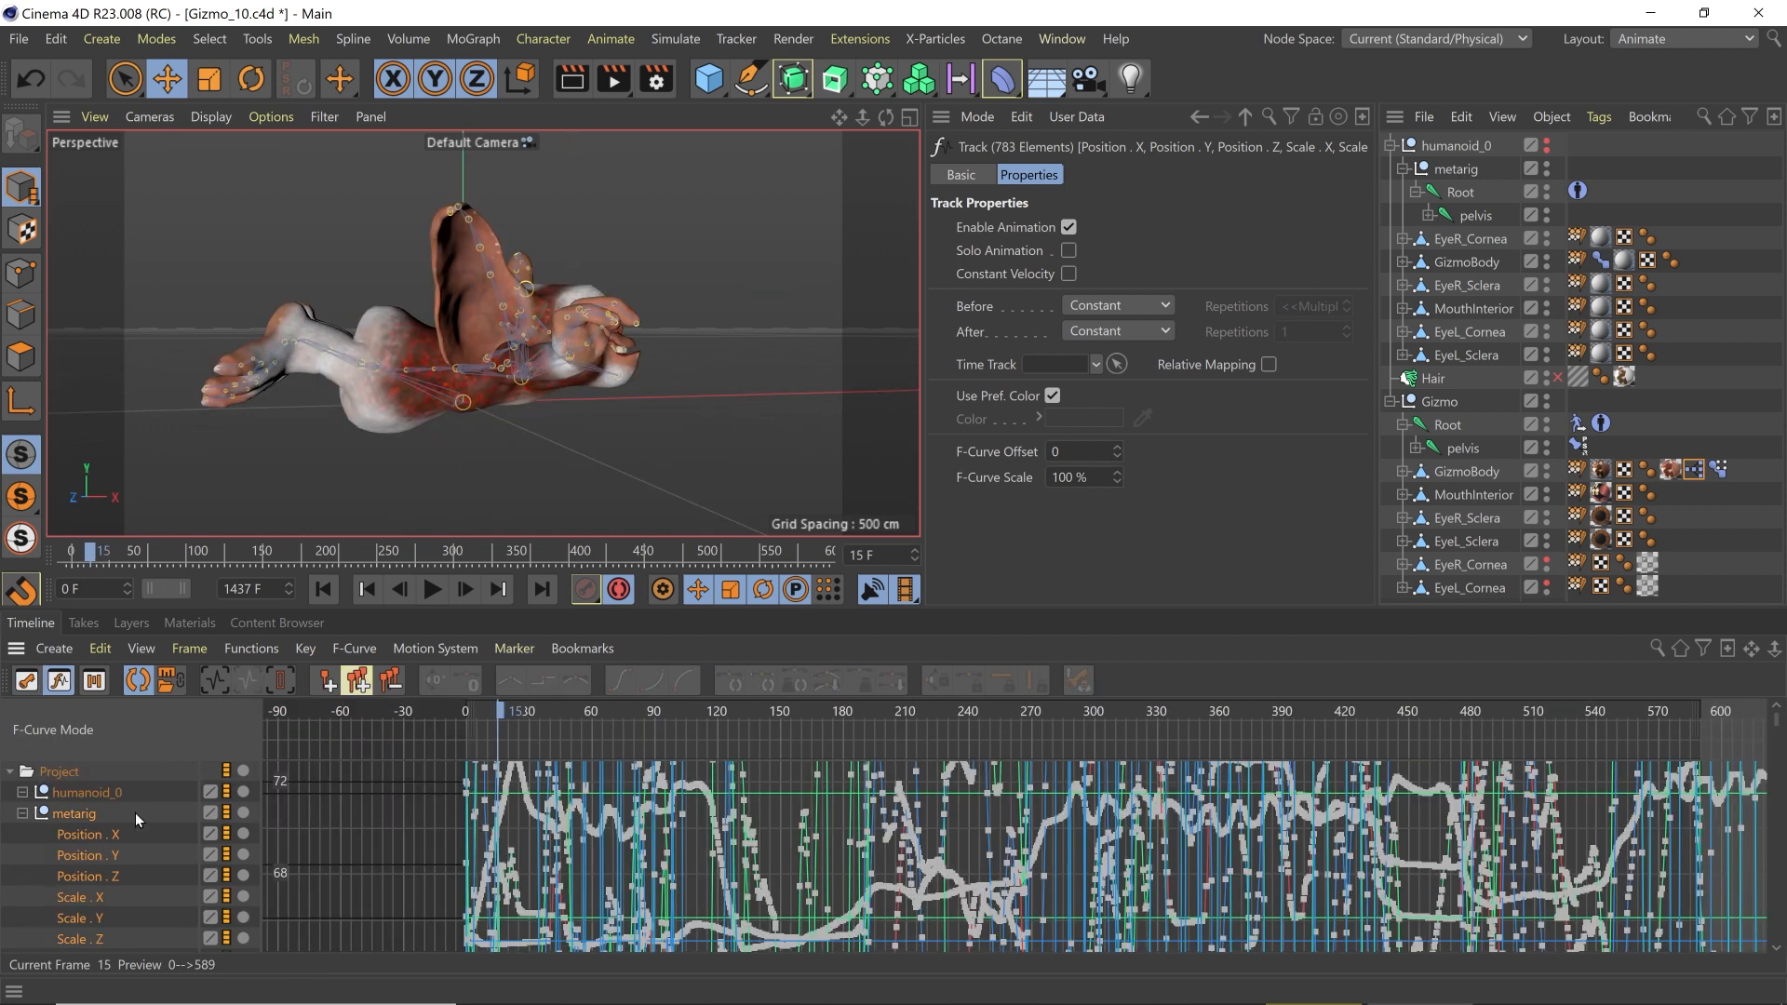
scroll(124, 850, down, 3)
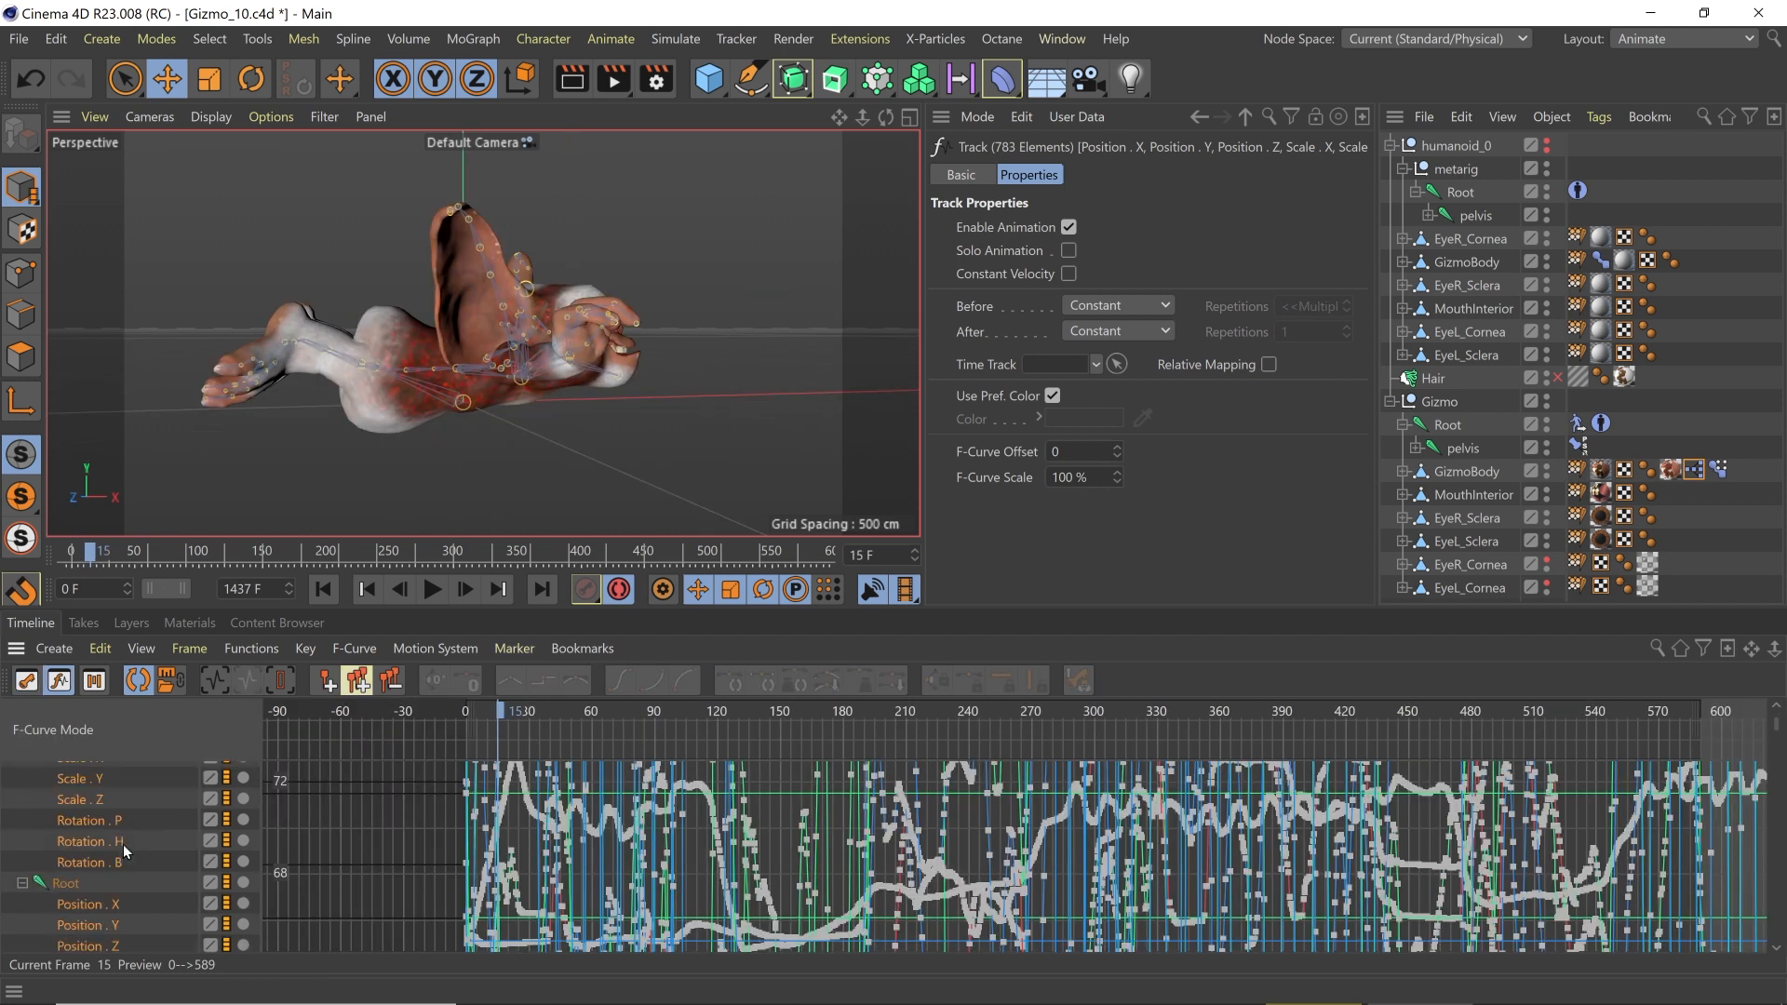
scroll(125, 850, down, 3)
scroll(128, 854, down, 1)
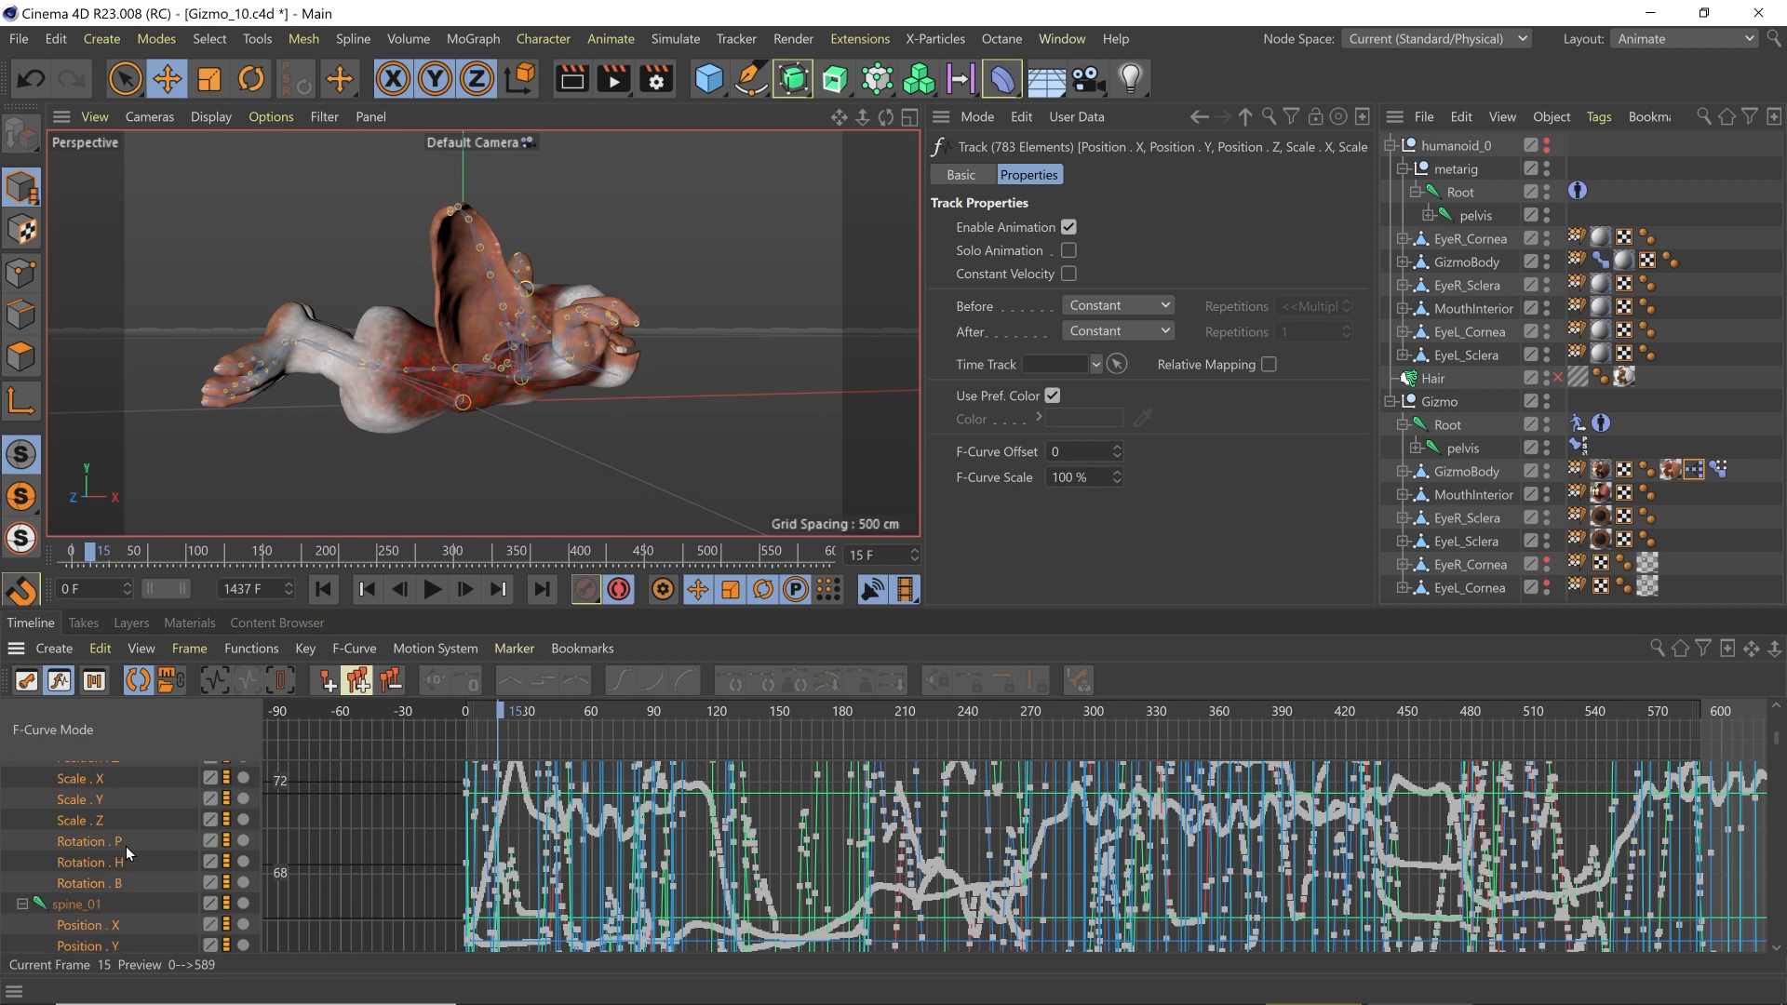
scroll(119, 888, down, 5)
click(90, 815)
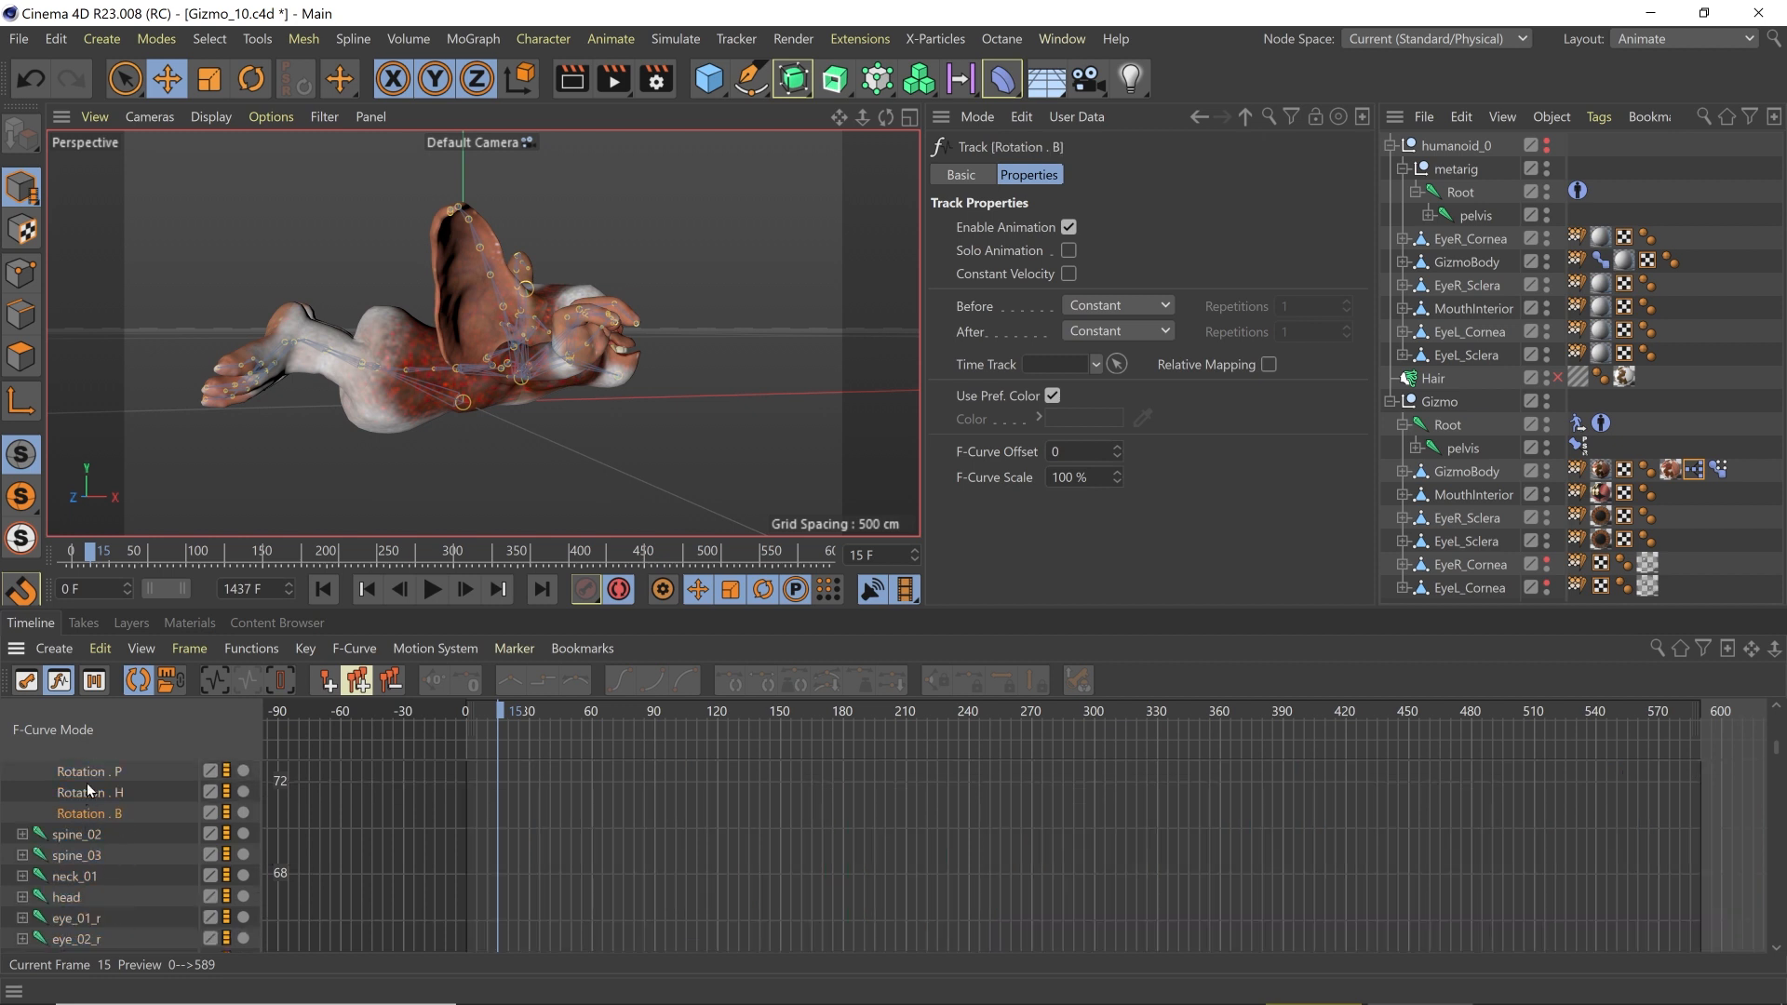
shift+click(87, 776)
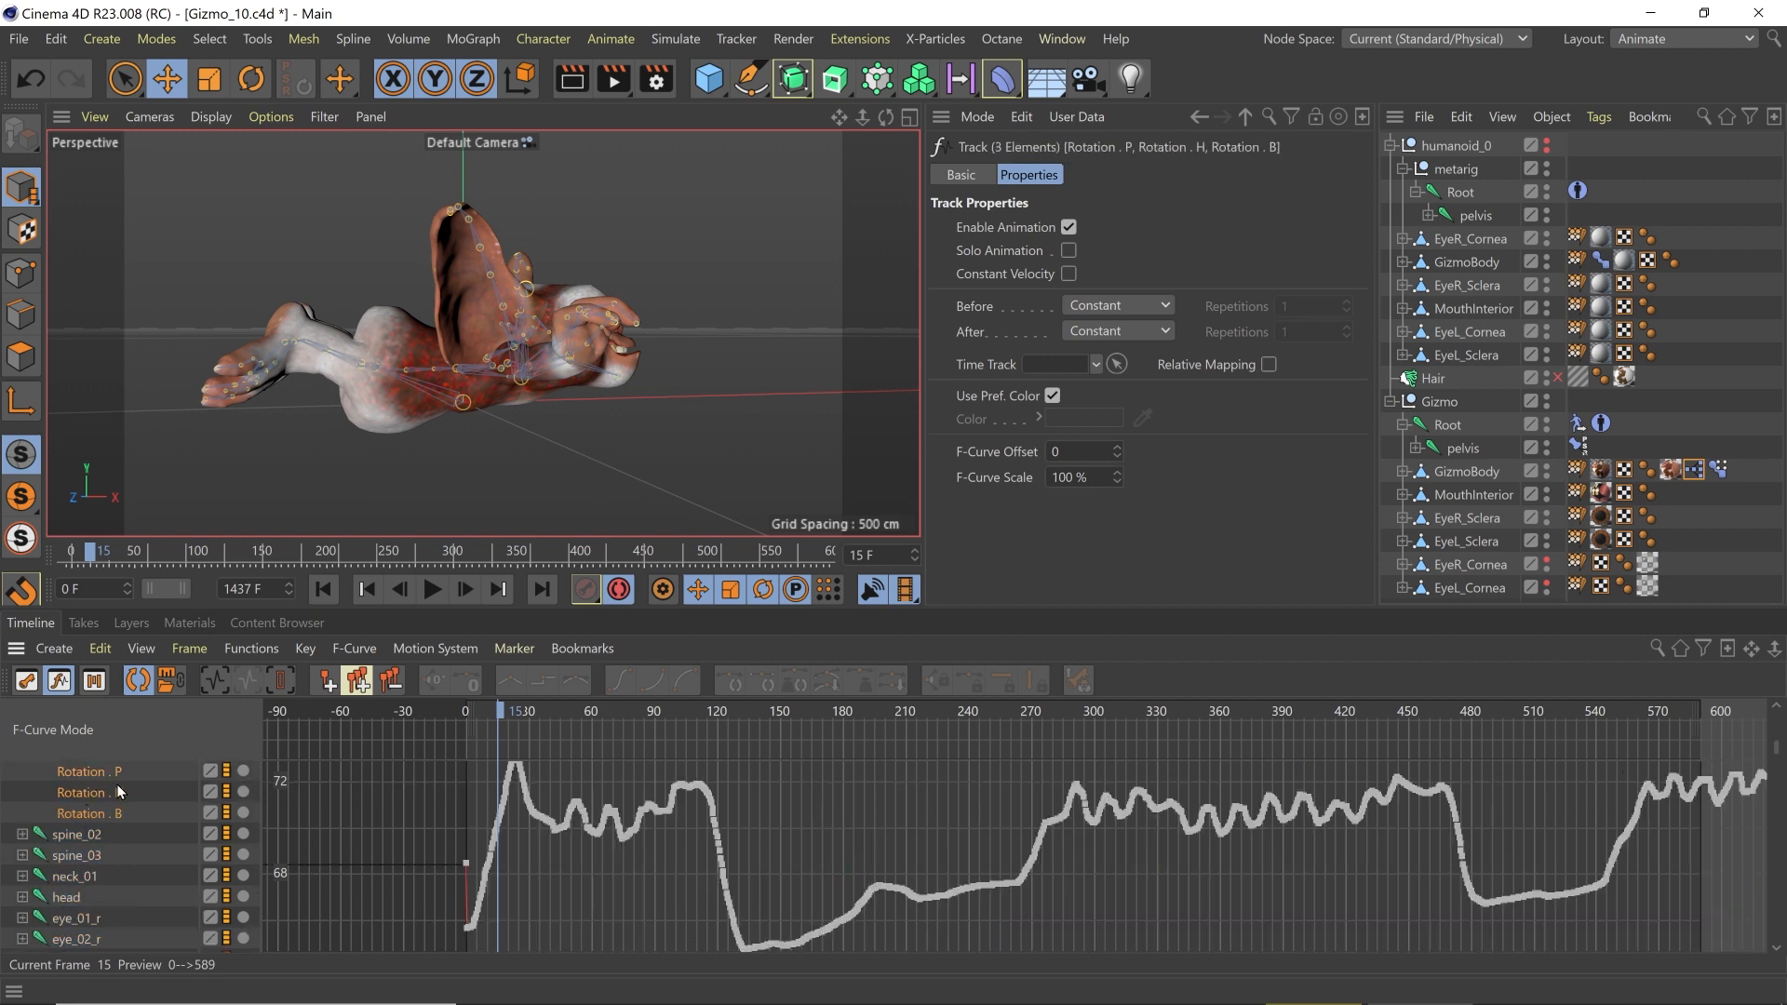
Step: Isolate spine_01's Rotation P curve, frame it in full and reshape it using Reduced Modification Mode
click(89, 773)
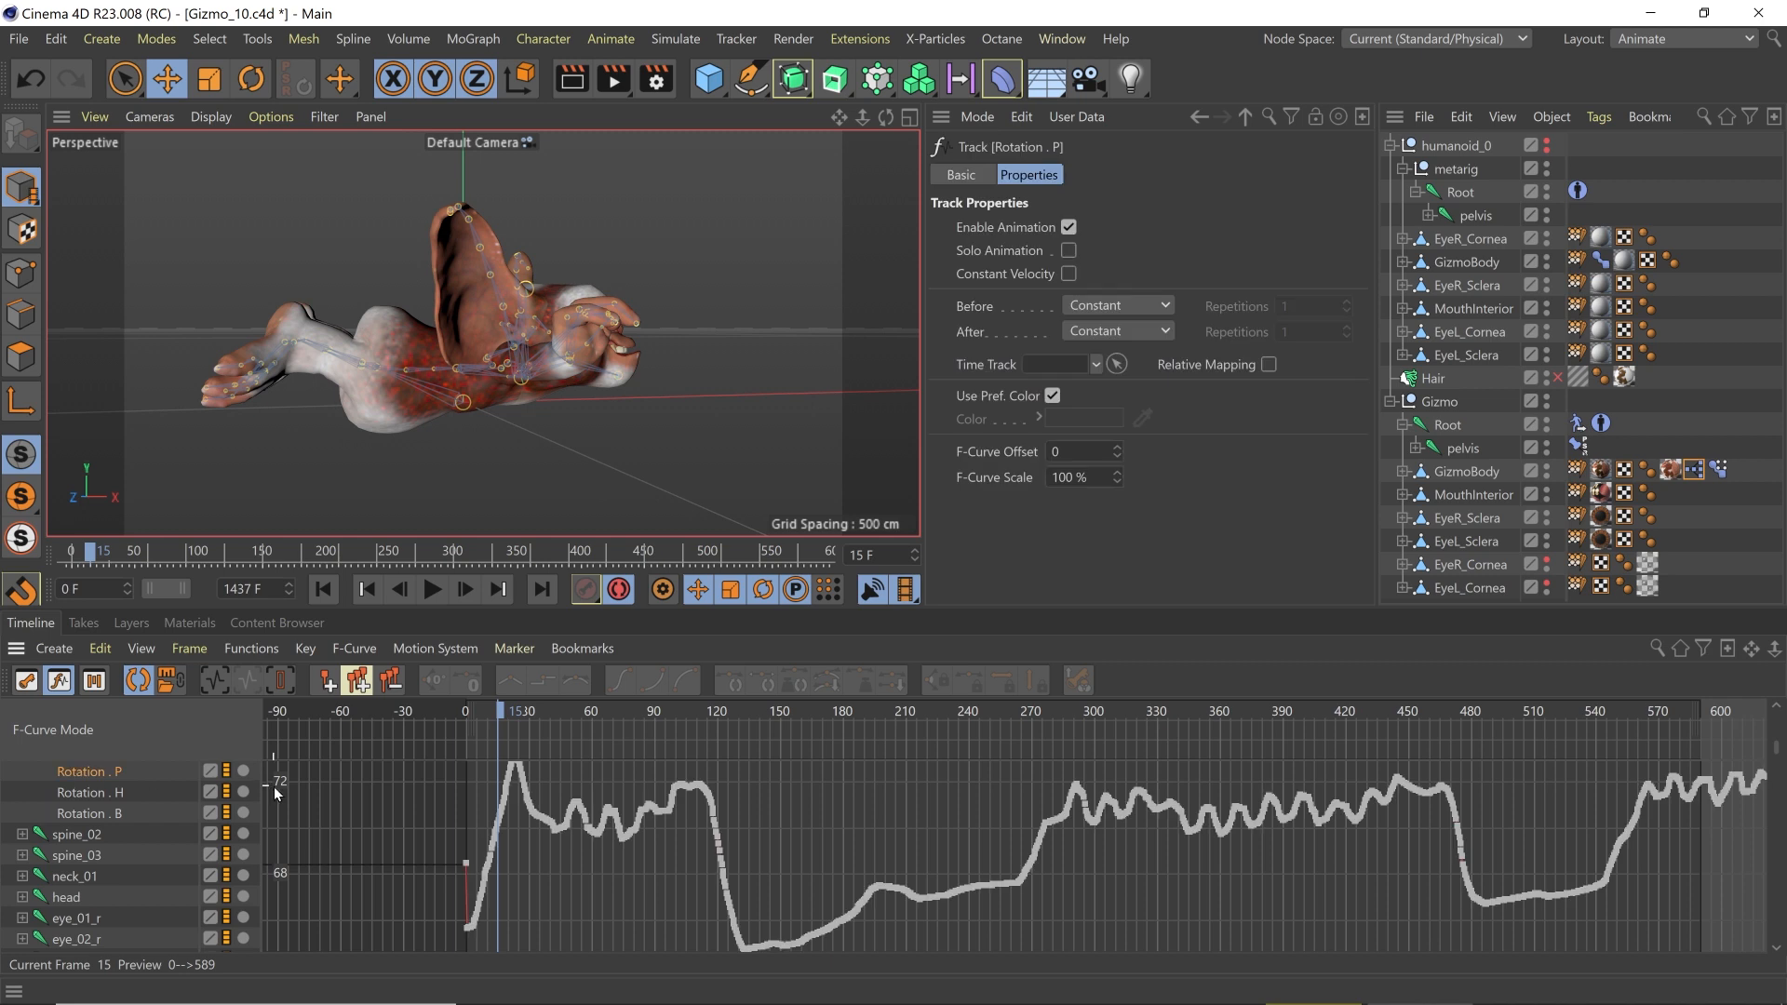
click(214, 683)
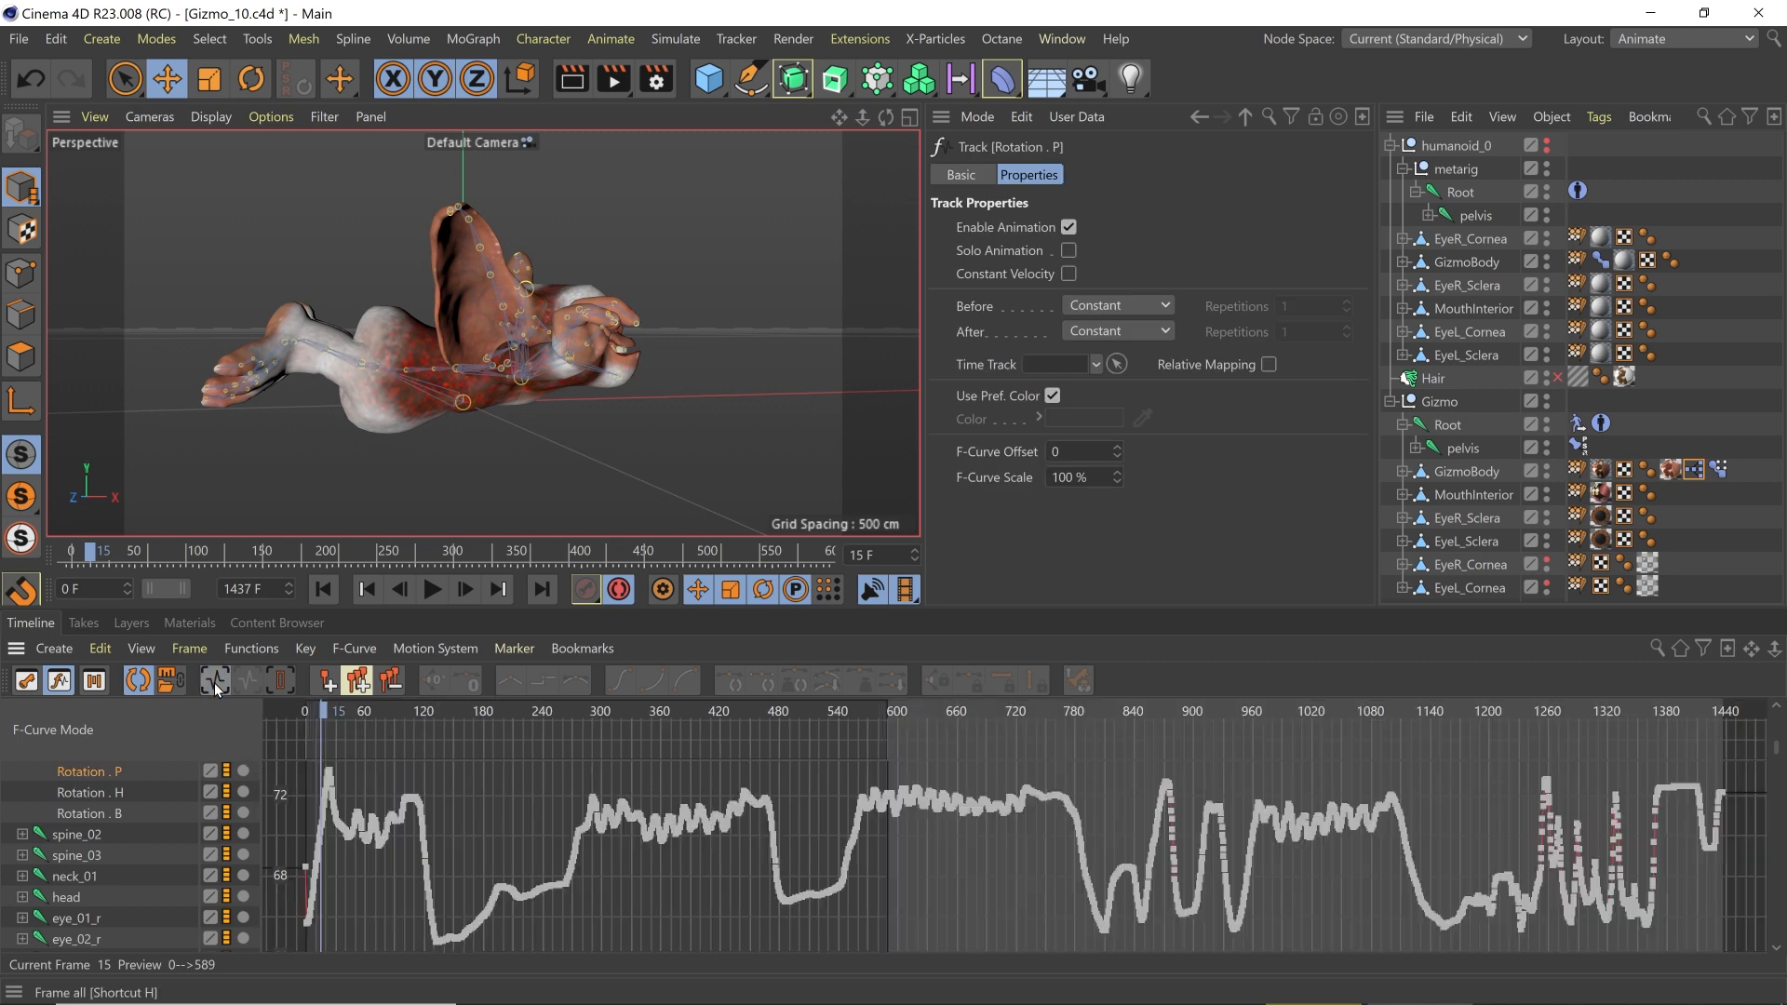
click(354, 648)
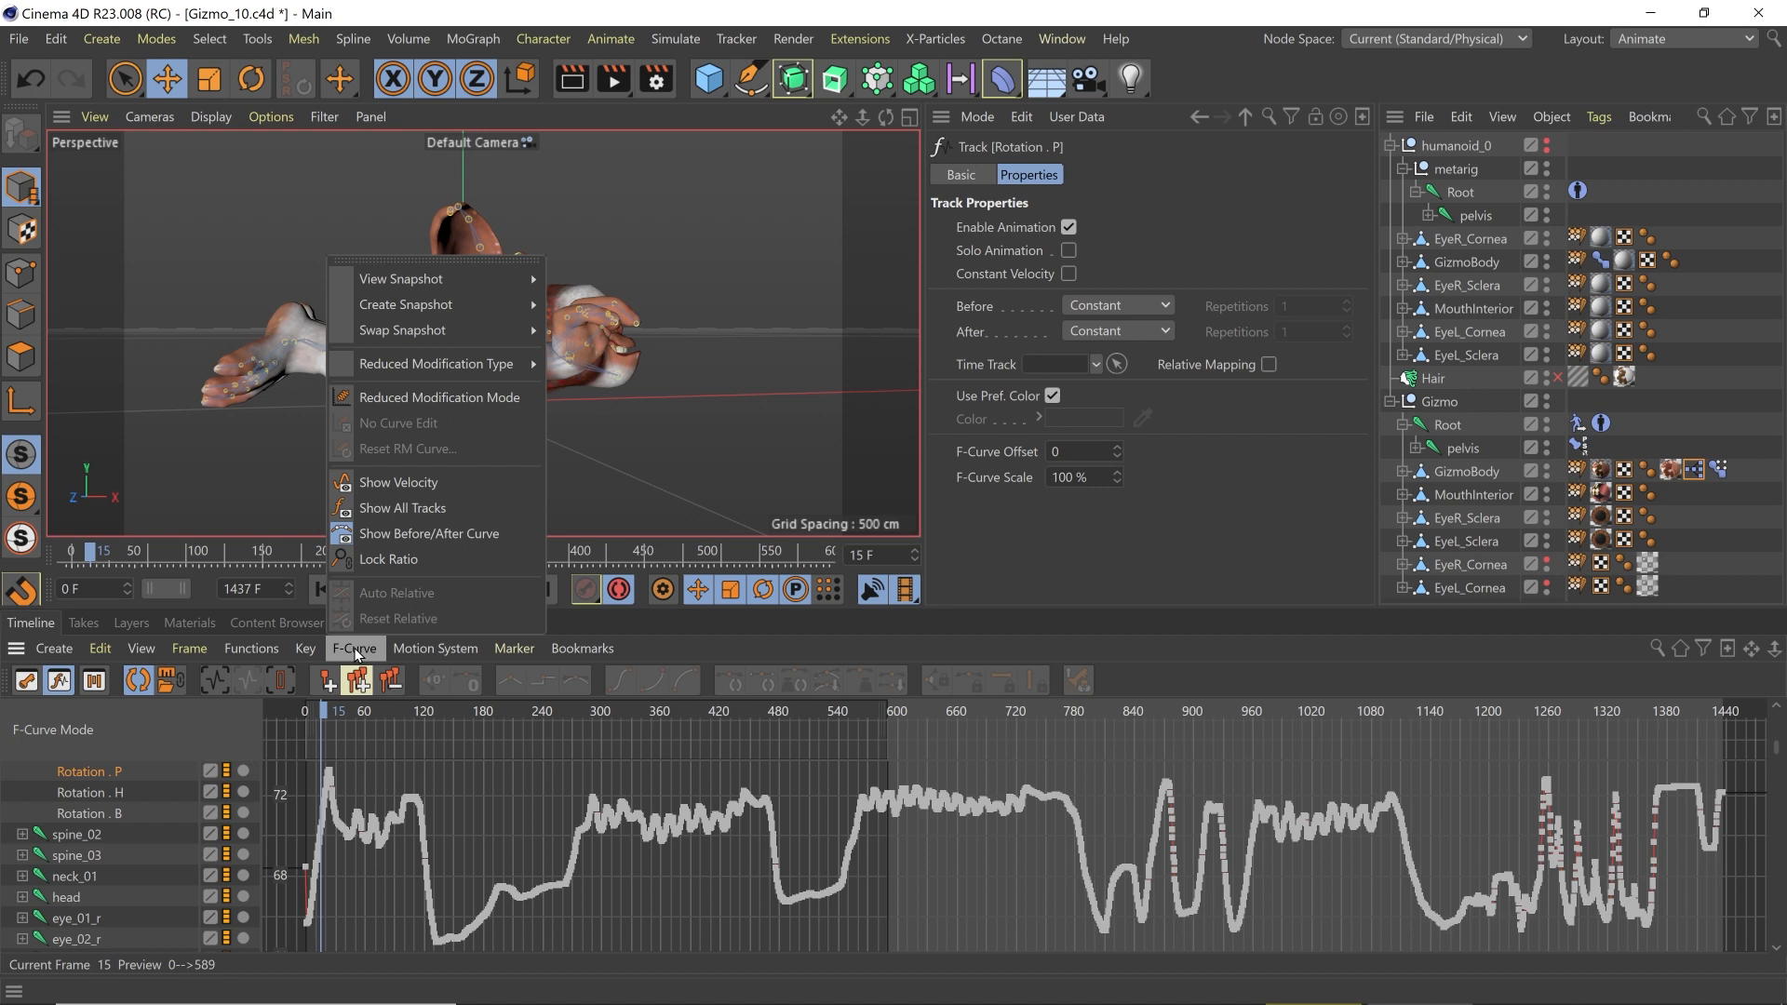
click(402, 397)
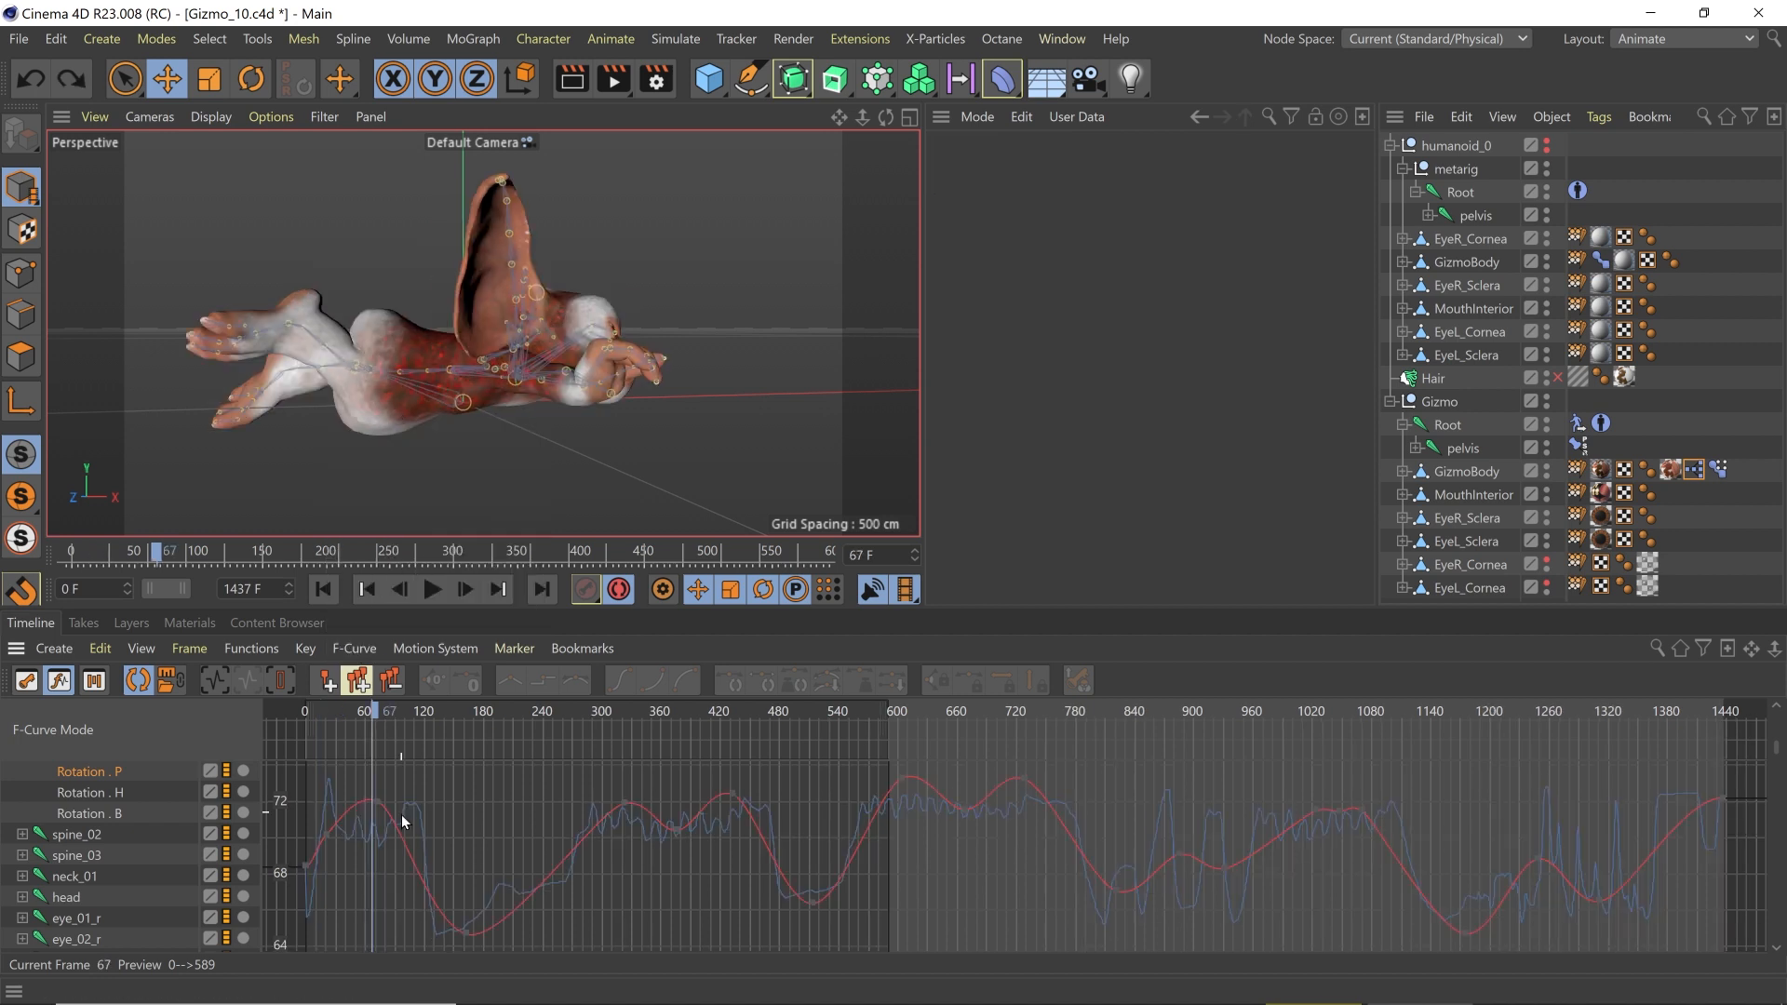
mouse_move(377, 809)
mouse_down()
mouse_move(371, 914)
mouse_move(391, 831)
mouse_move(363, 712)
mouse_move(401, 722)
mouse_move(374, 725)
mouse_move(382, 840)
mouse_move(347, 756)
mouse_move(419, 902)
mouse_up()
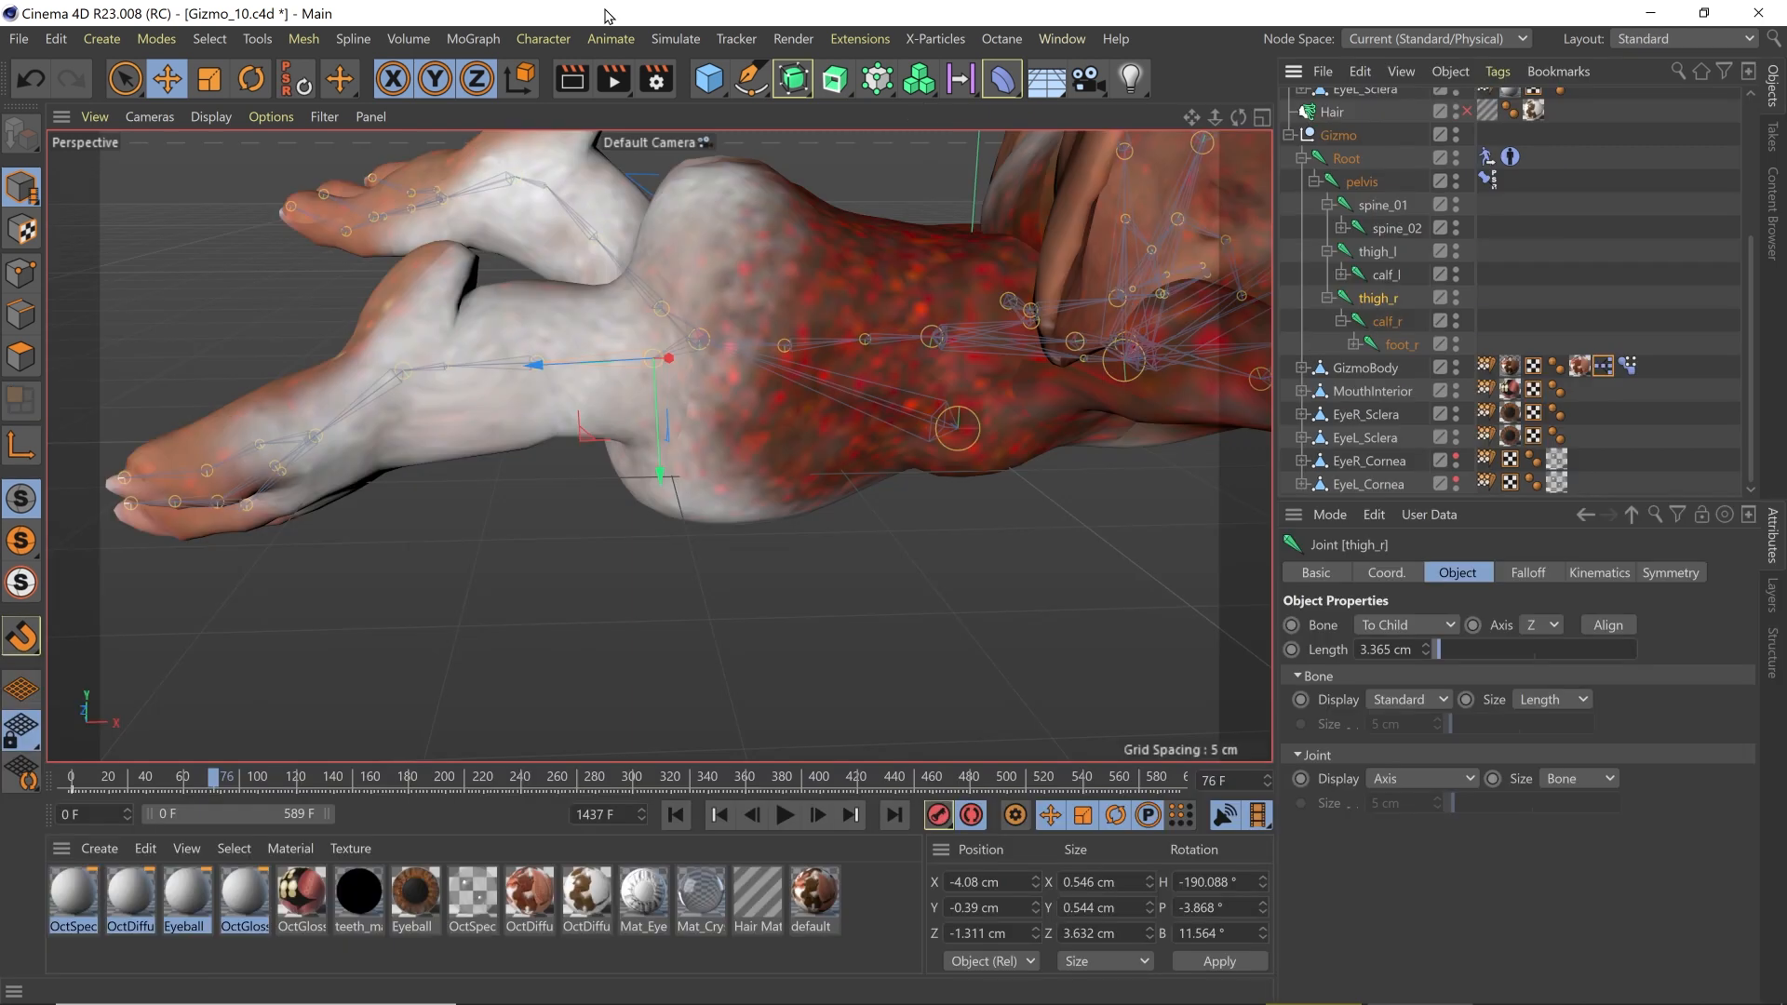
Step: Convert the Gizmo rig's thigh_r joint into a matching null under the pelvis
click(544, 39)
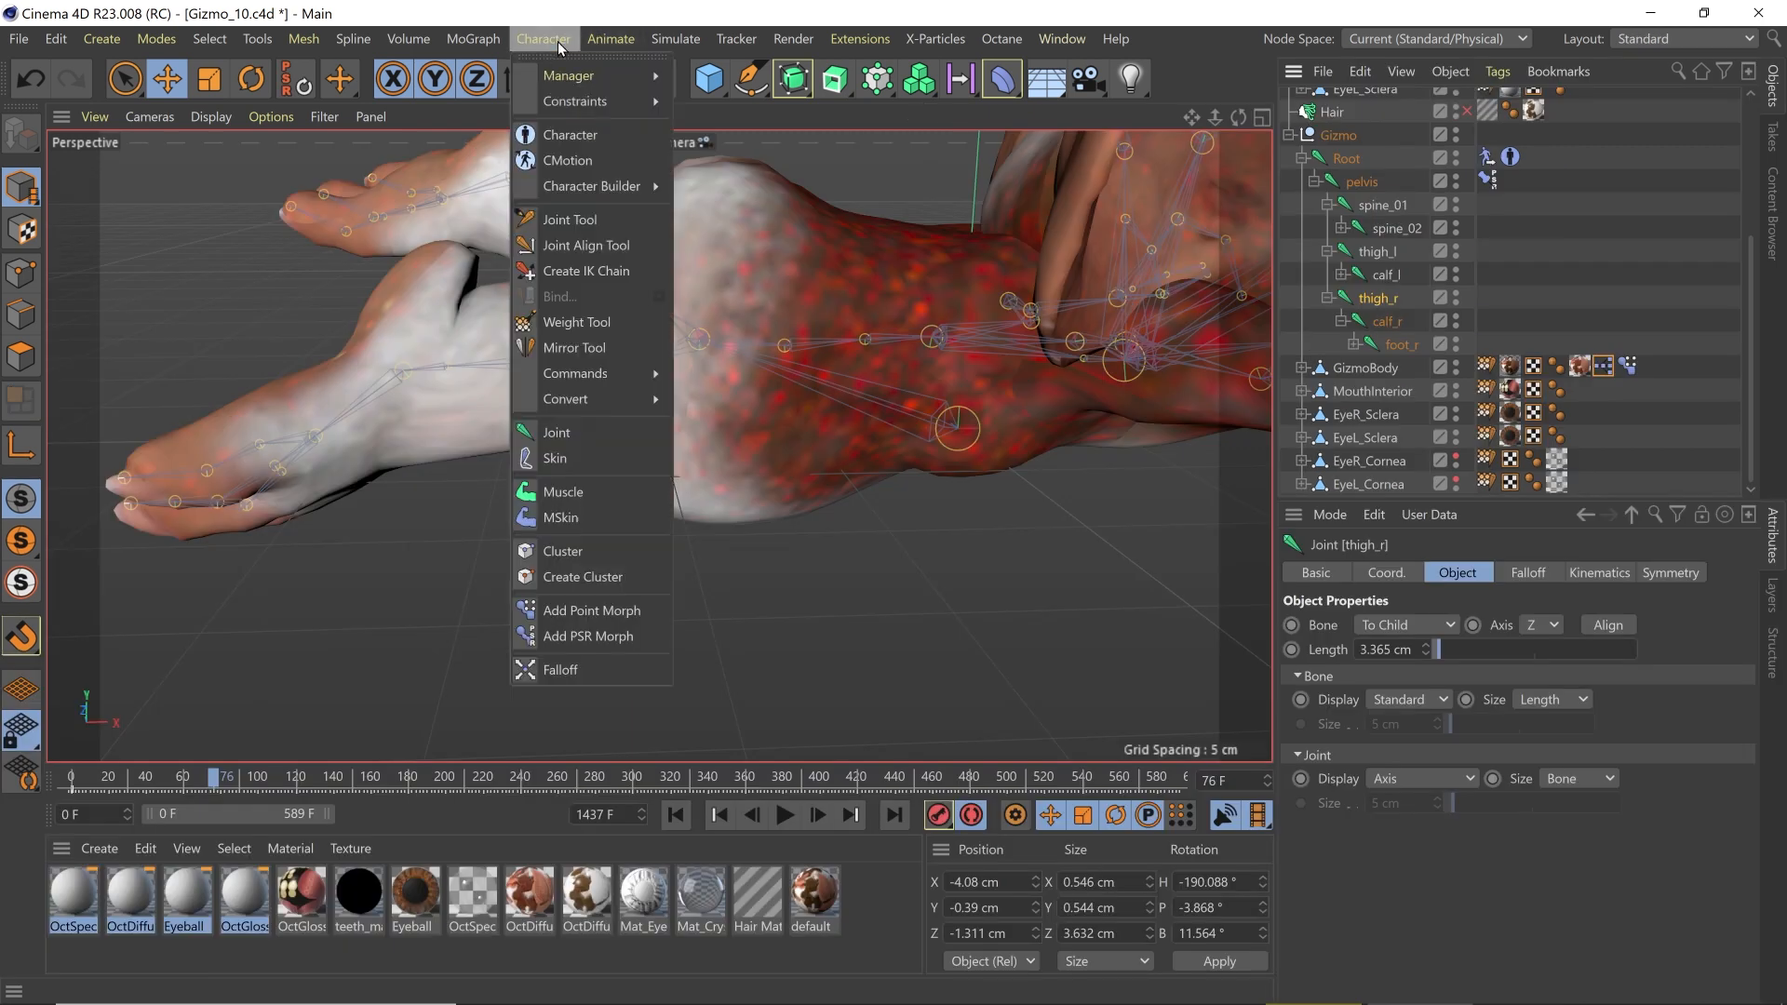
mouse_move(603, 398)
click(717, 467)
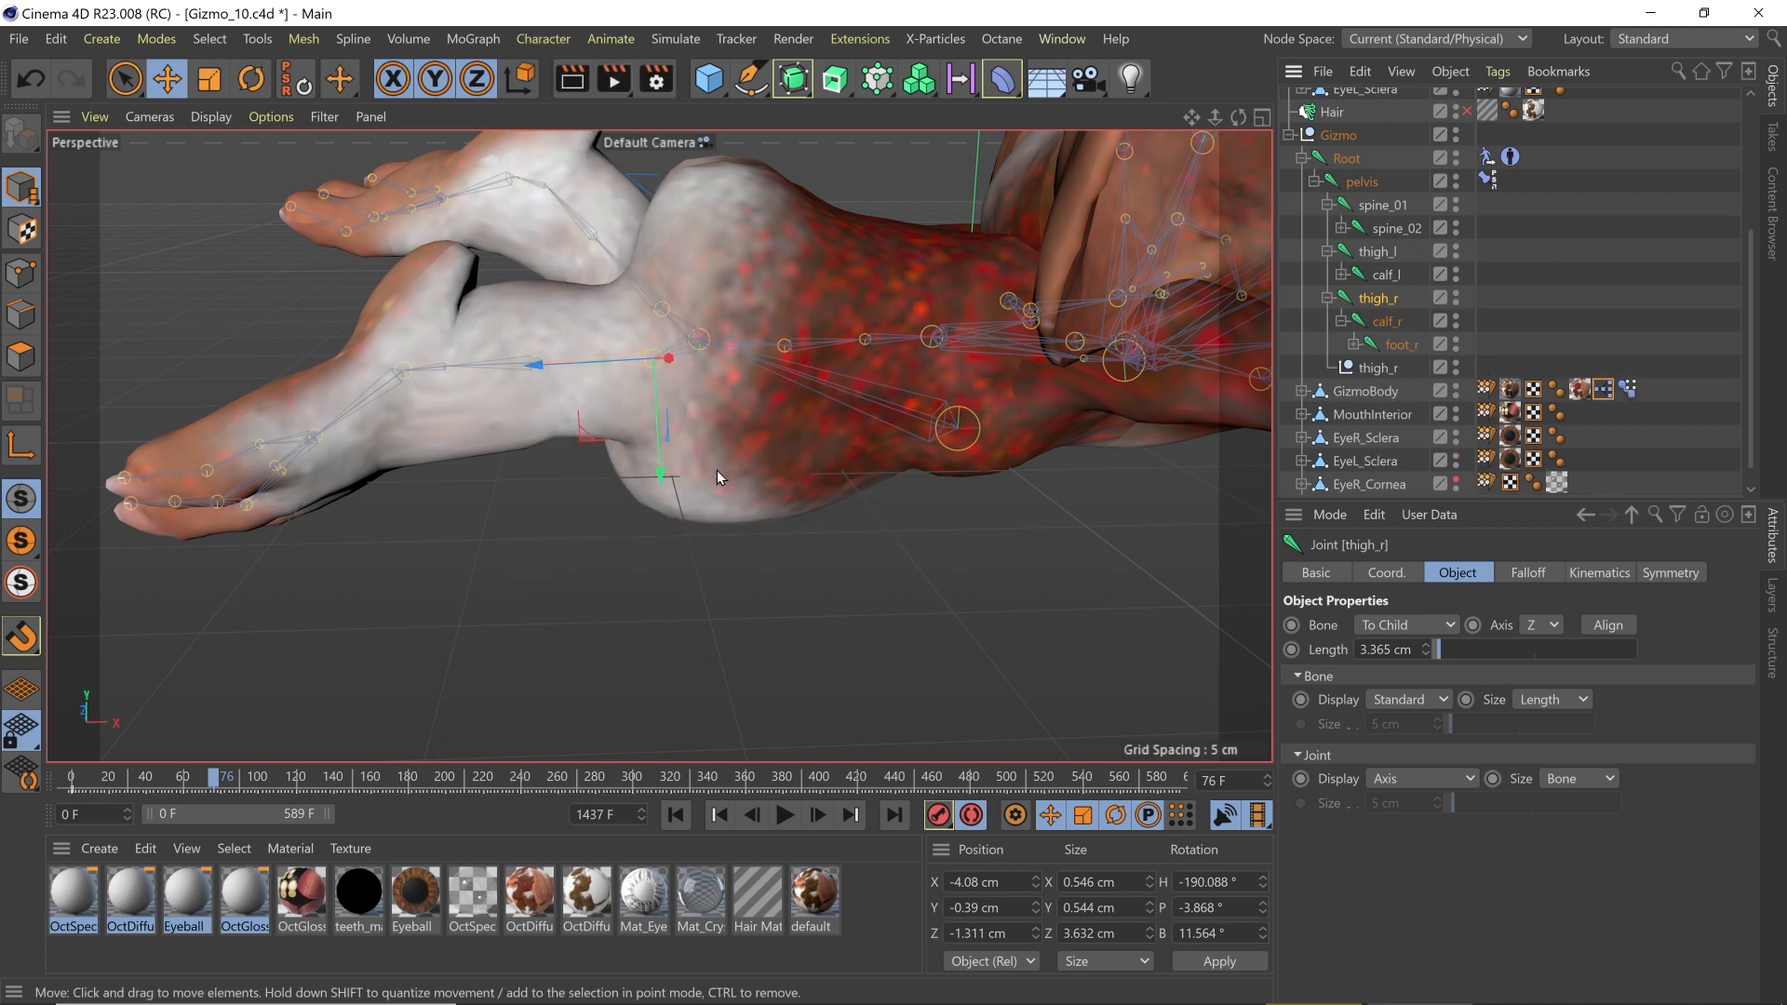
click(1380, 369)
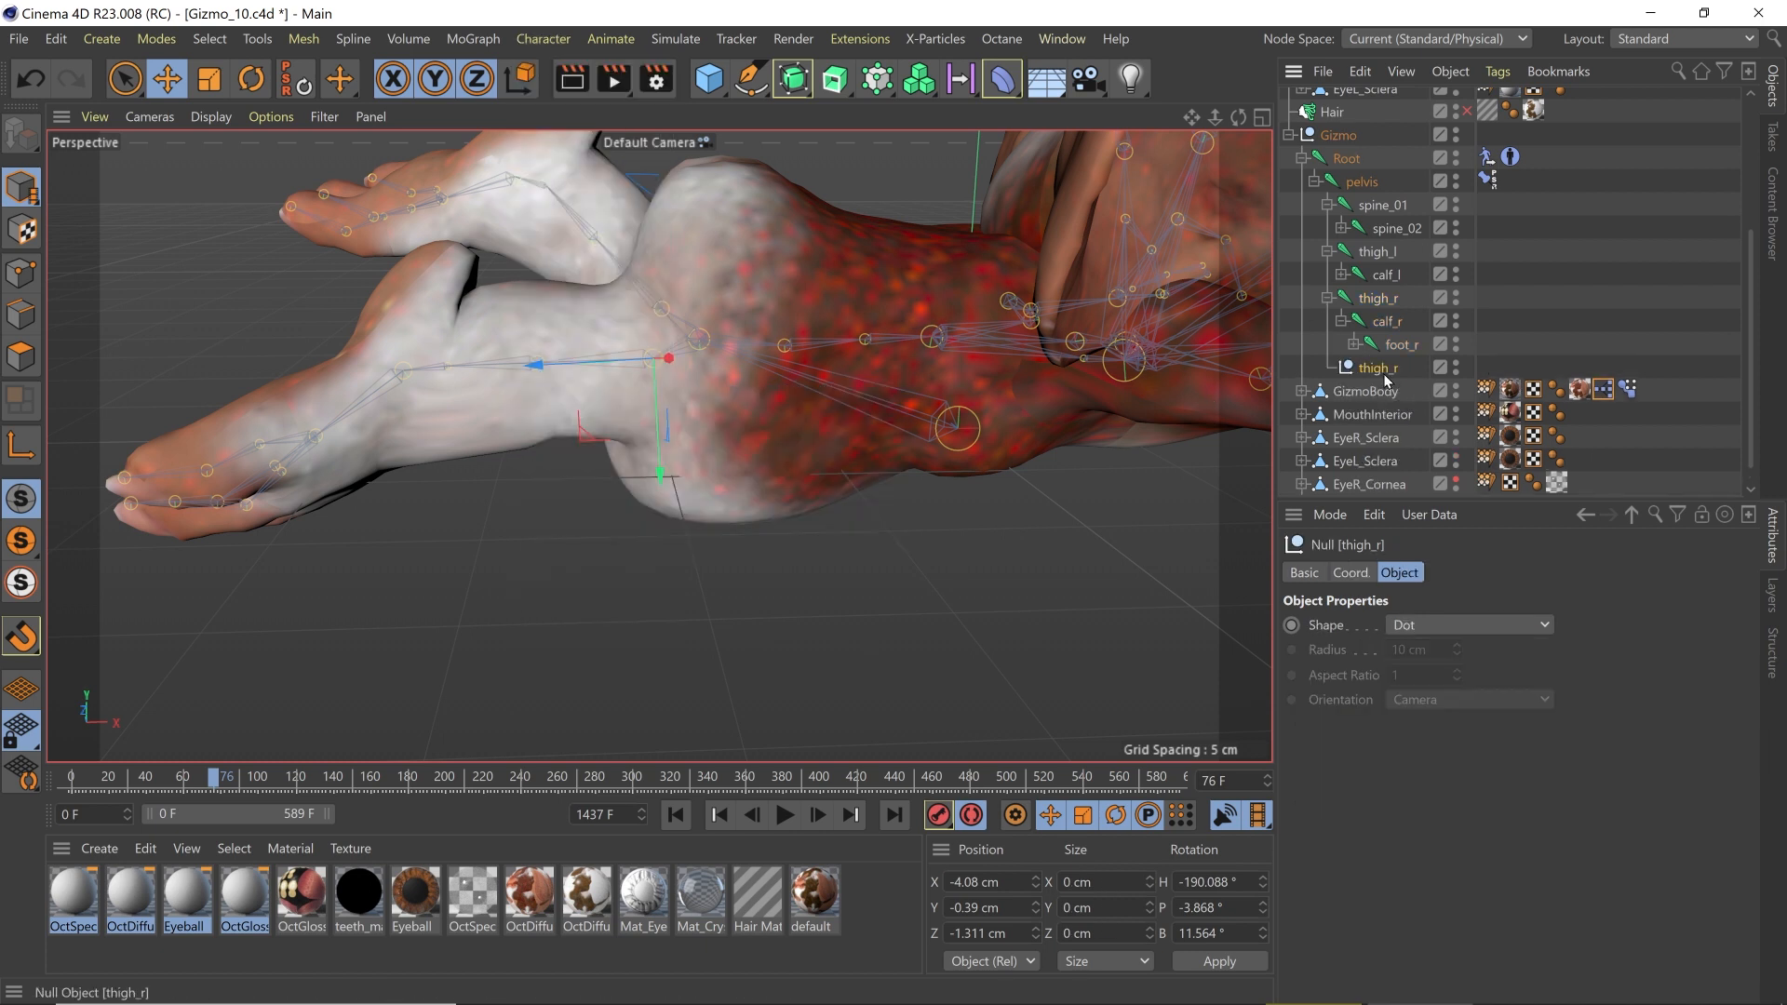
Step: Add a Constraint tag to the Gizmo's thigh_r joint and enable a PSR constraint targeting the thigh_r null
click(1364, 299)
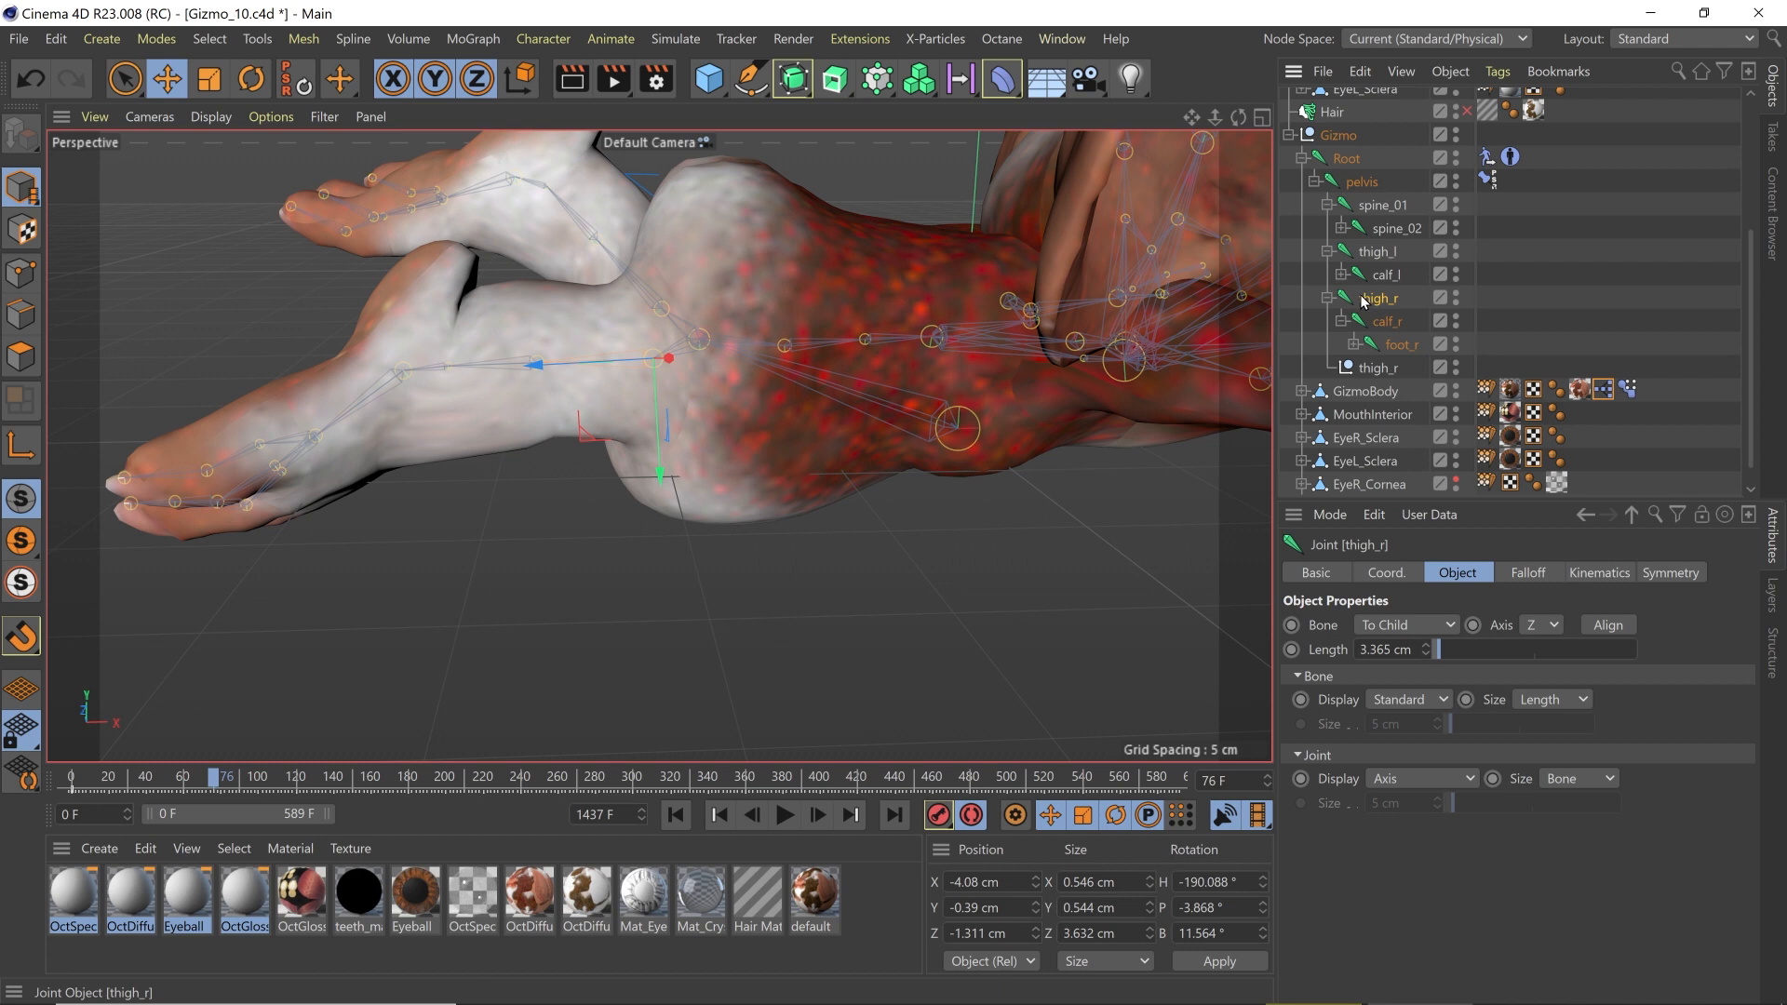
right_click(1365, 299)
mouse_move(1396, 287)
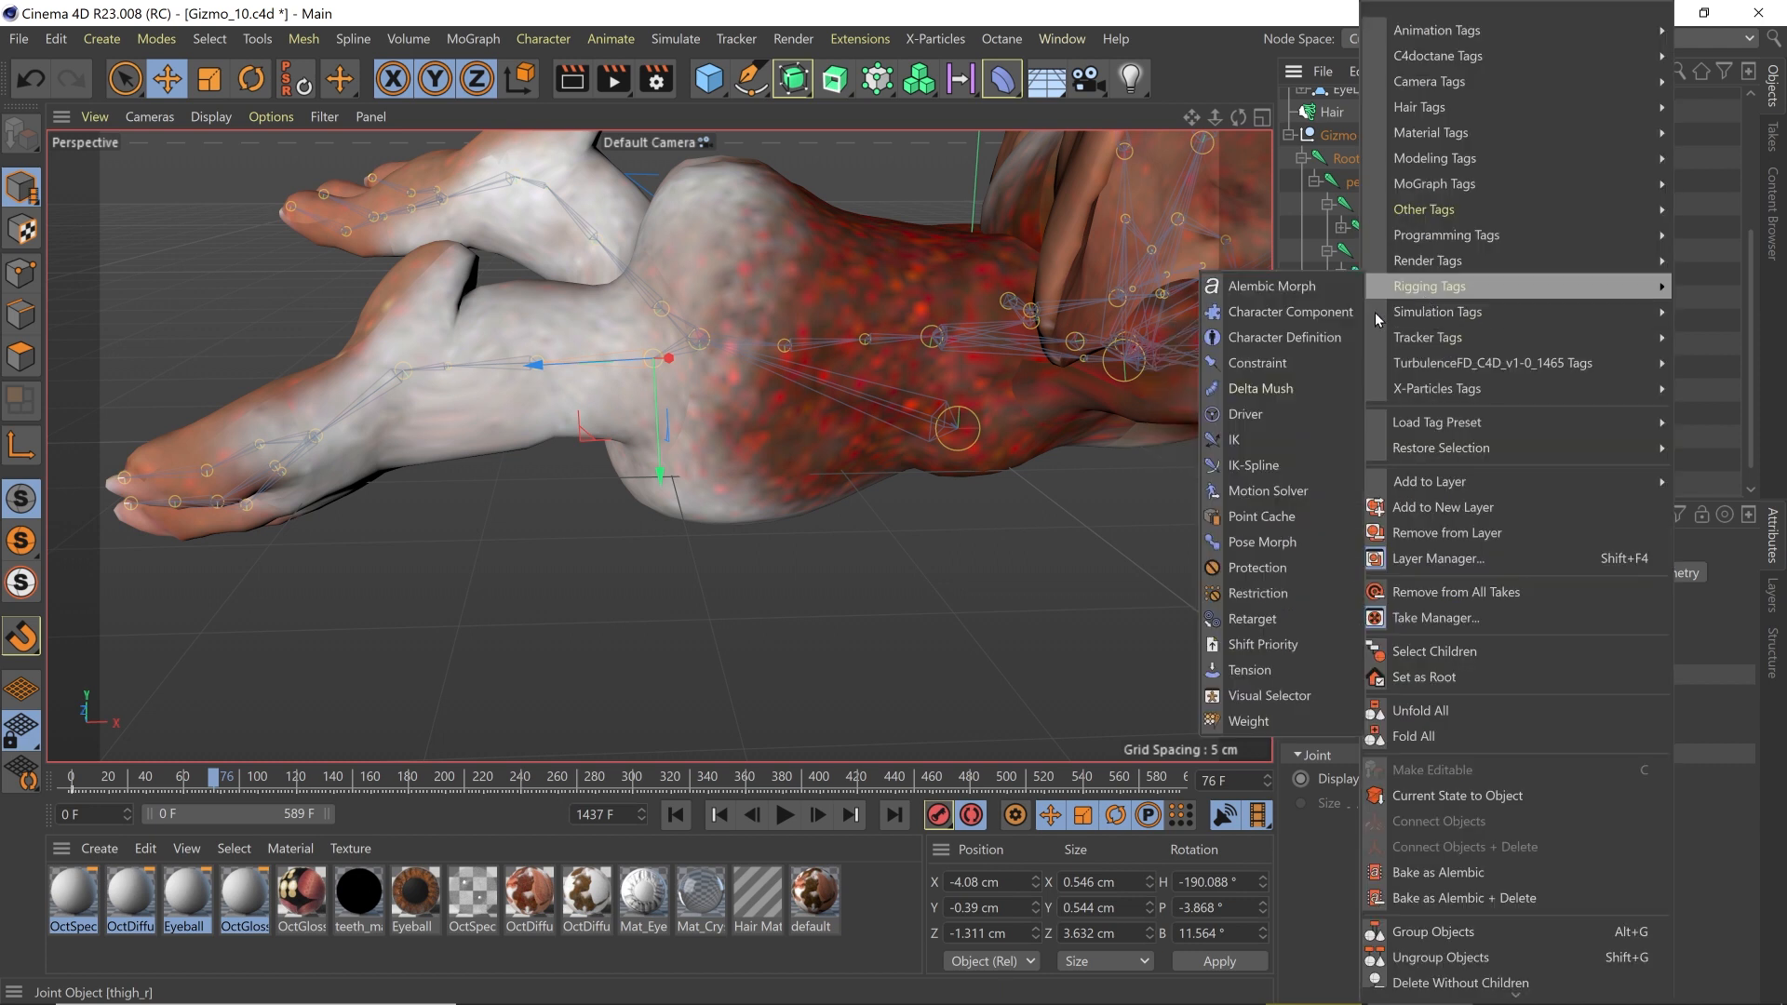
click(1280, 364)
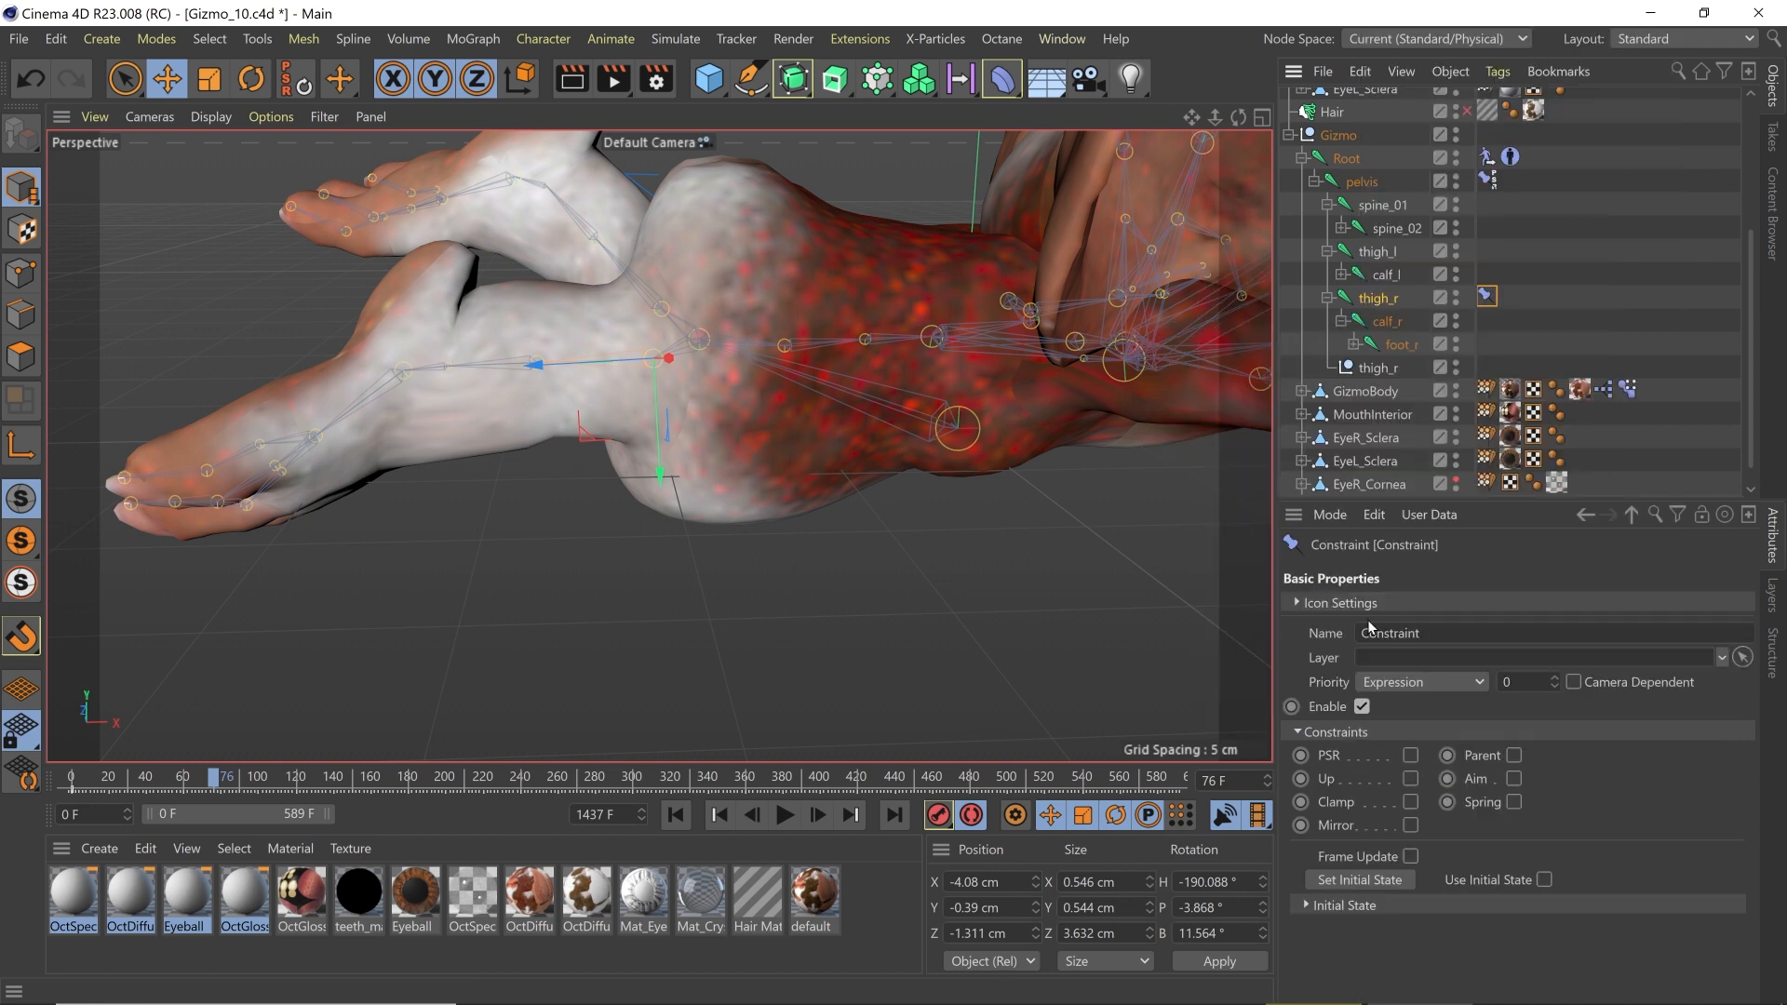
click(1410, 754)
drag(1458, 913, 1456, 912)
Step: Scrub through the leg motion, lowering the PSR constraint's strength to 0 % at frame 198 and raising it at frame 270
drag(220, 793, 445, 780)
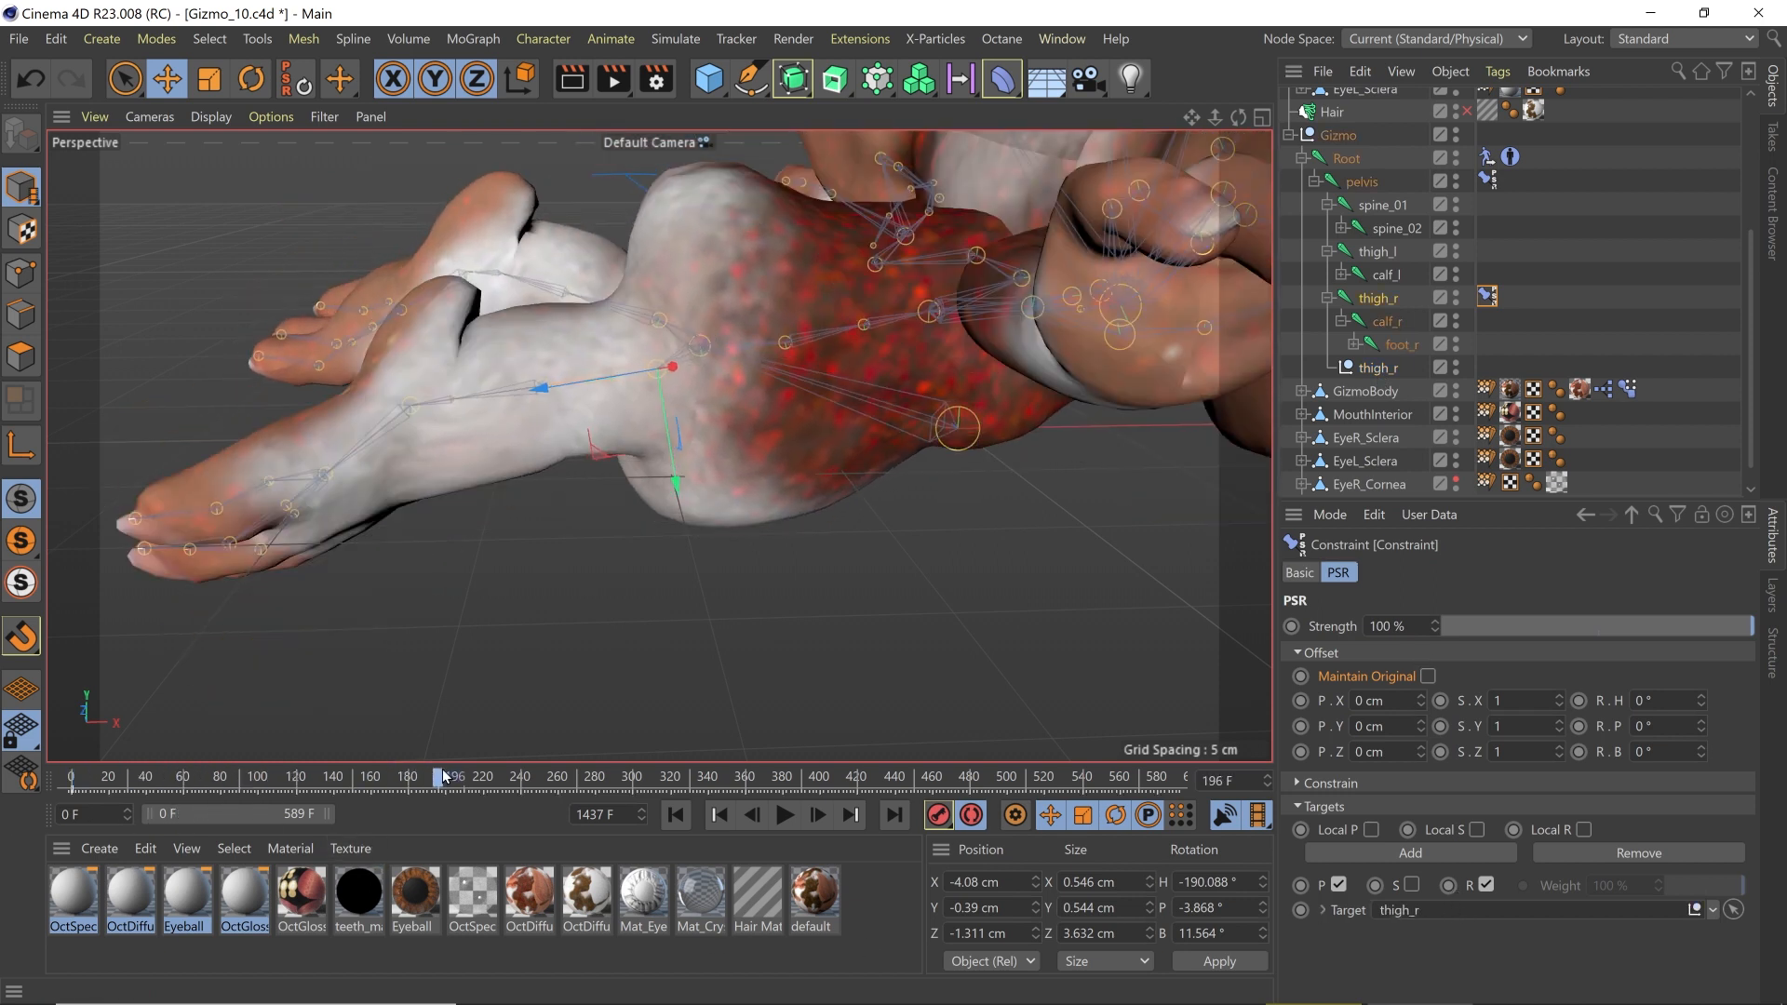
drag(1445, 636, 1262, 679)
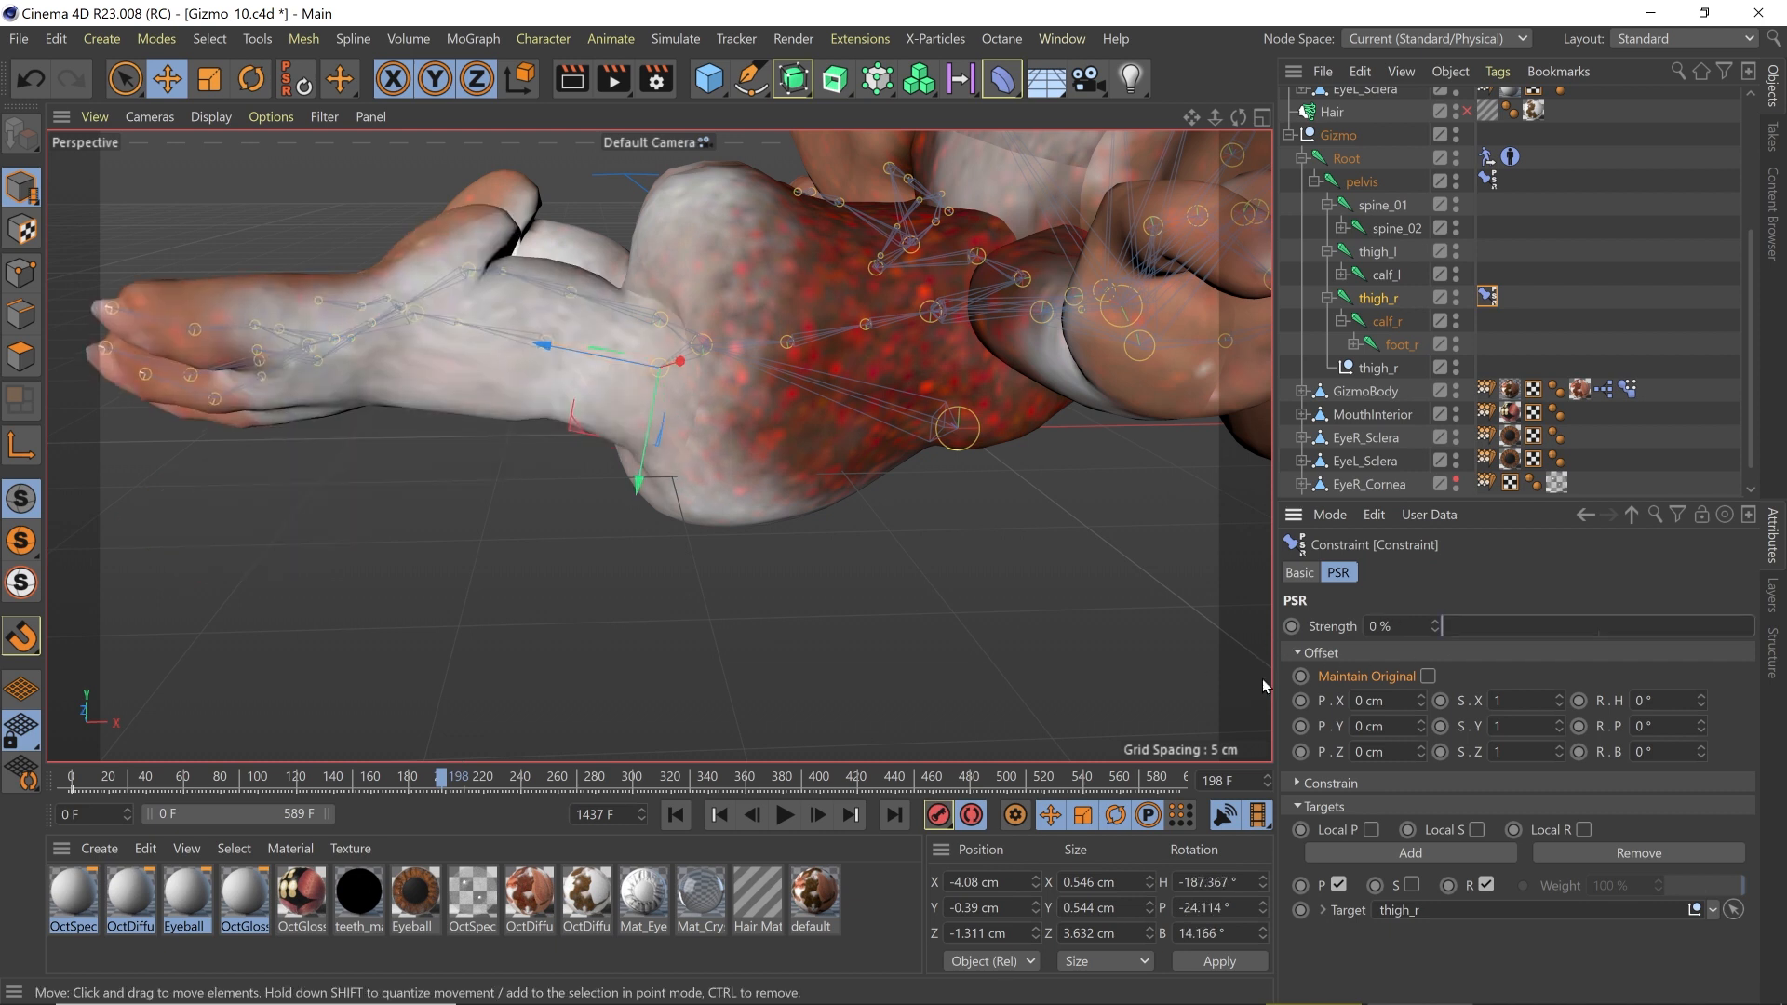
drag(365, 785, 575, 753)
drag(1490, 628, 1590, 629)
Step: Rotate the thigh_r null at frame 270 and again at an earlier frame to adjust the Gizmo's leg
key(r)
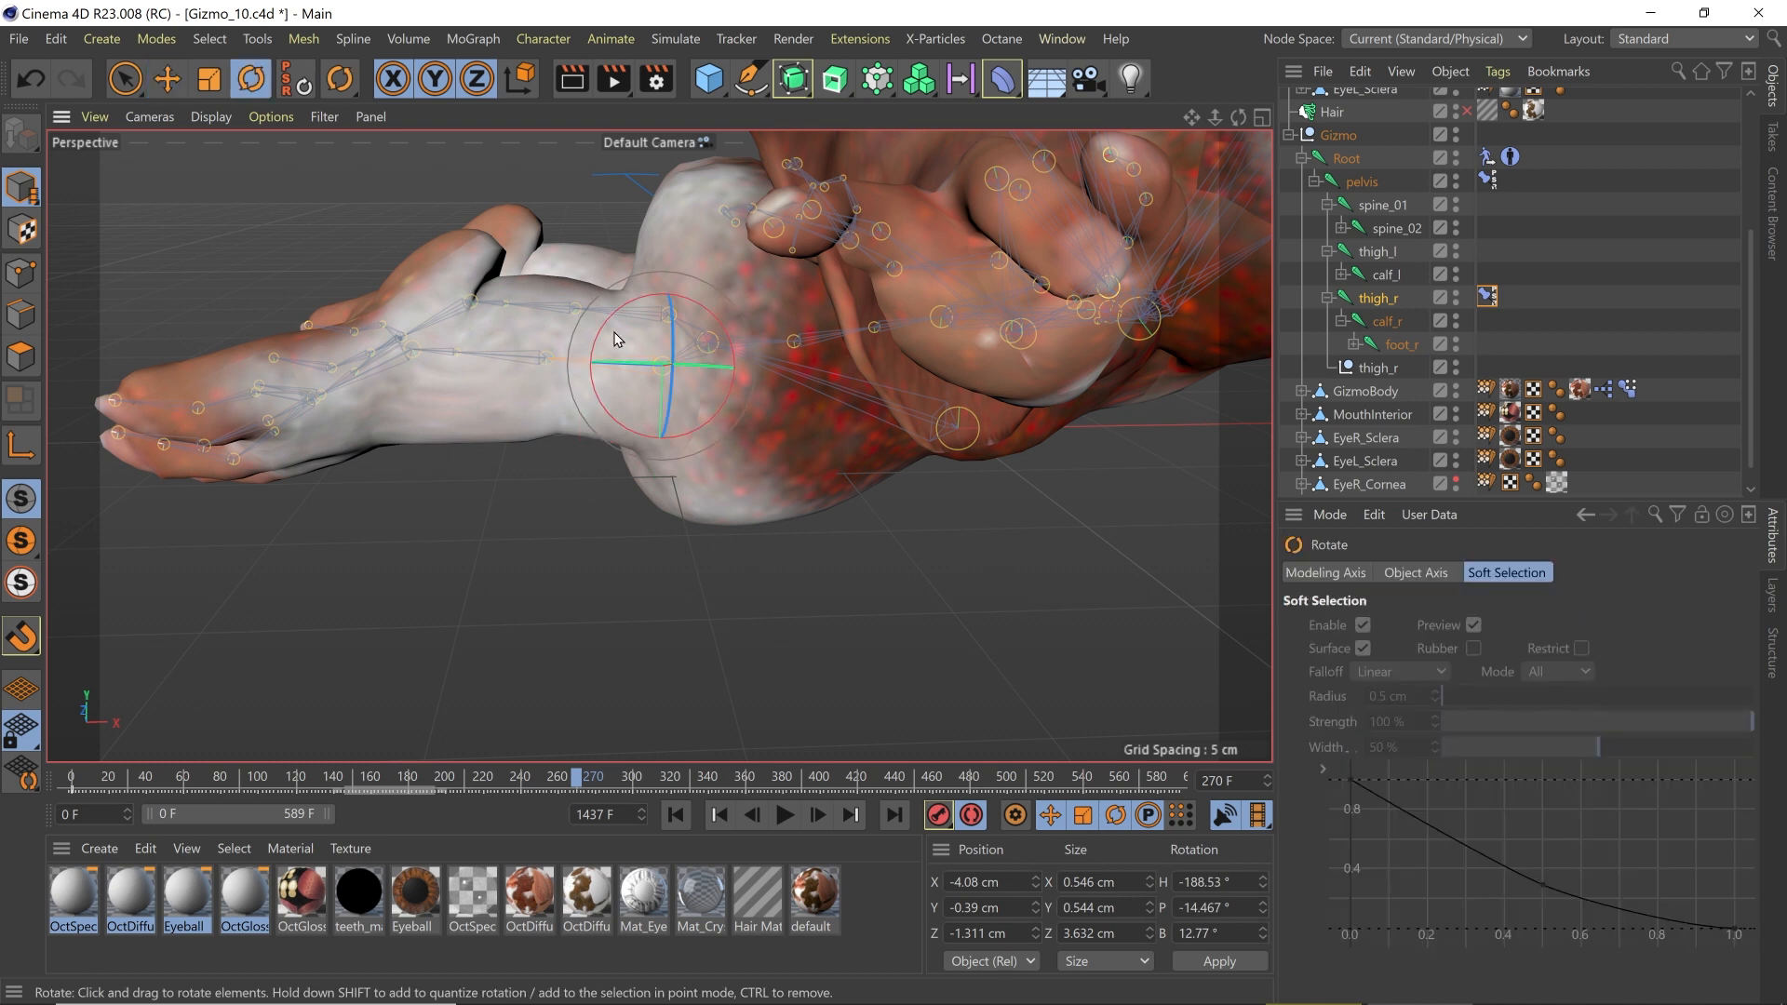
click(1360, 369)
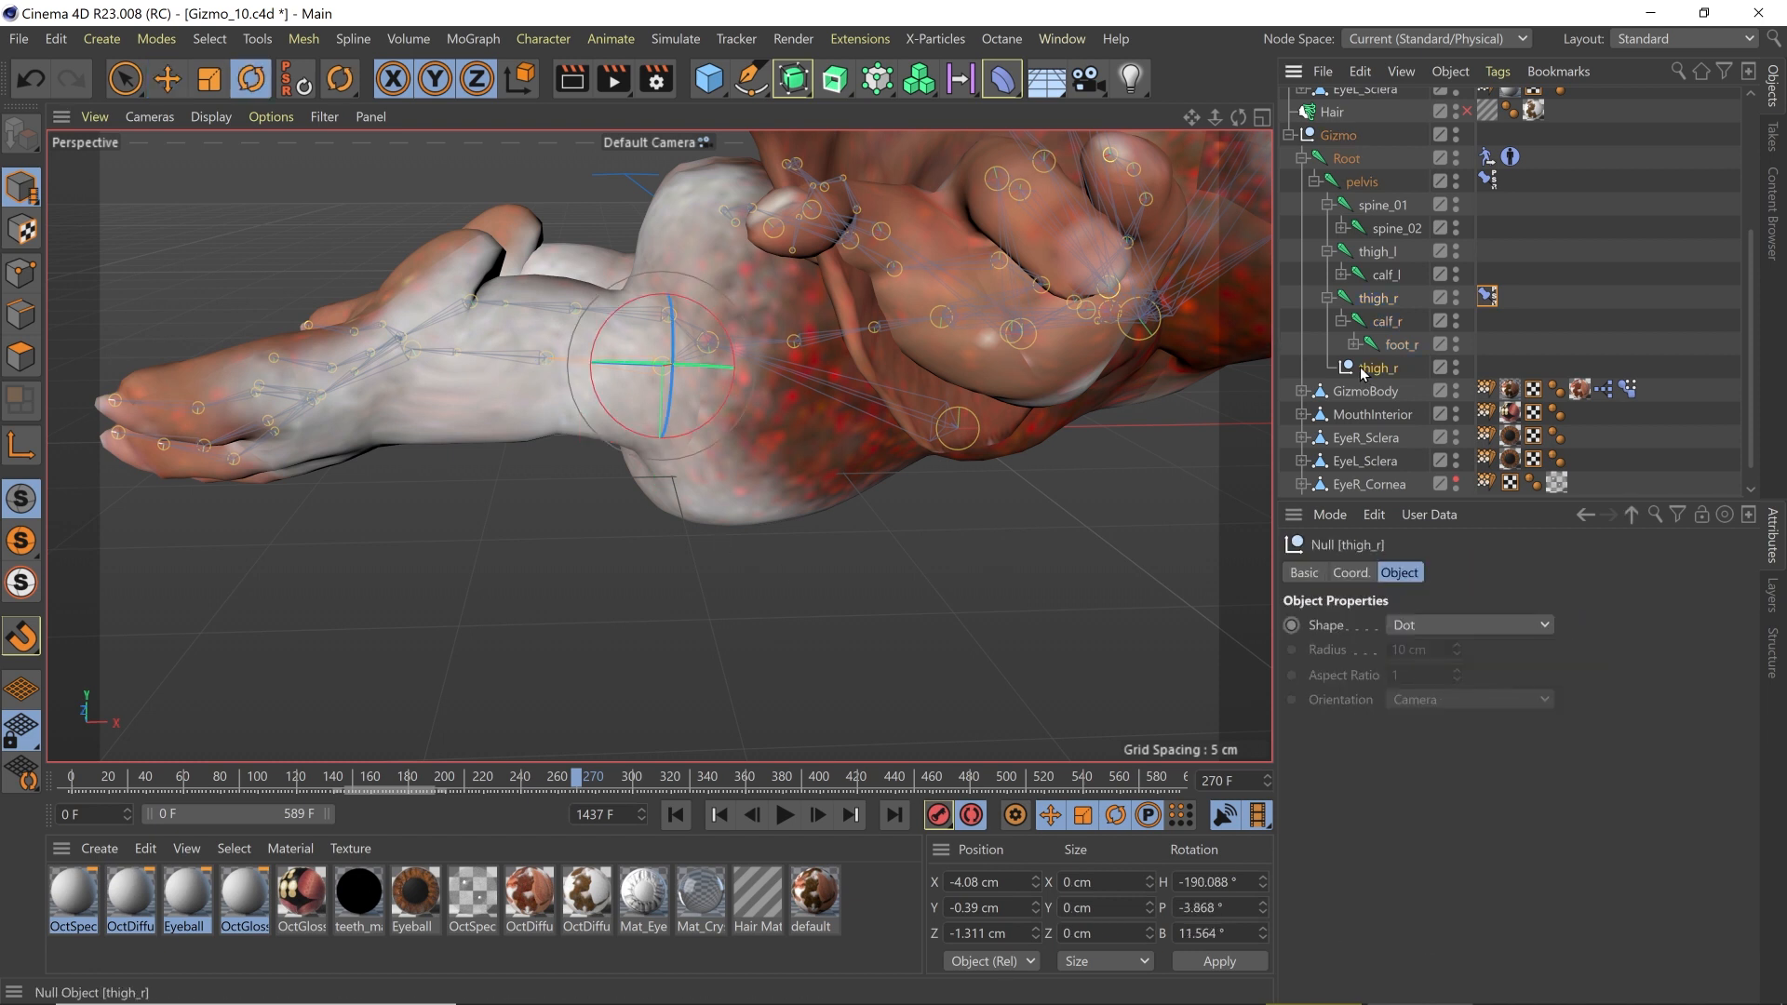
drag(669, 412, 717, 256)
drag(575, 780, 317, 807)
drag(567, 402, 562, 506)
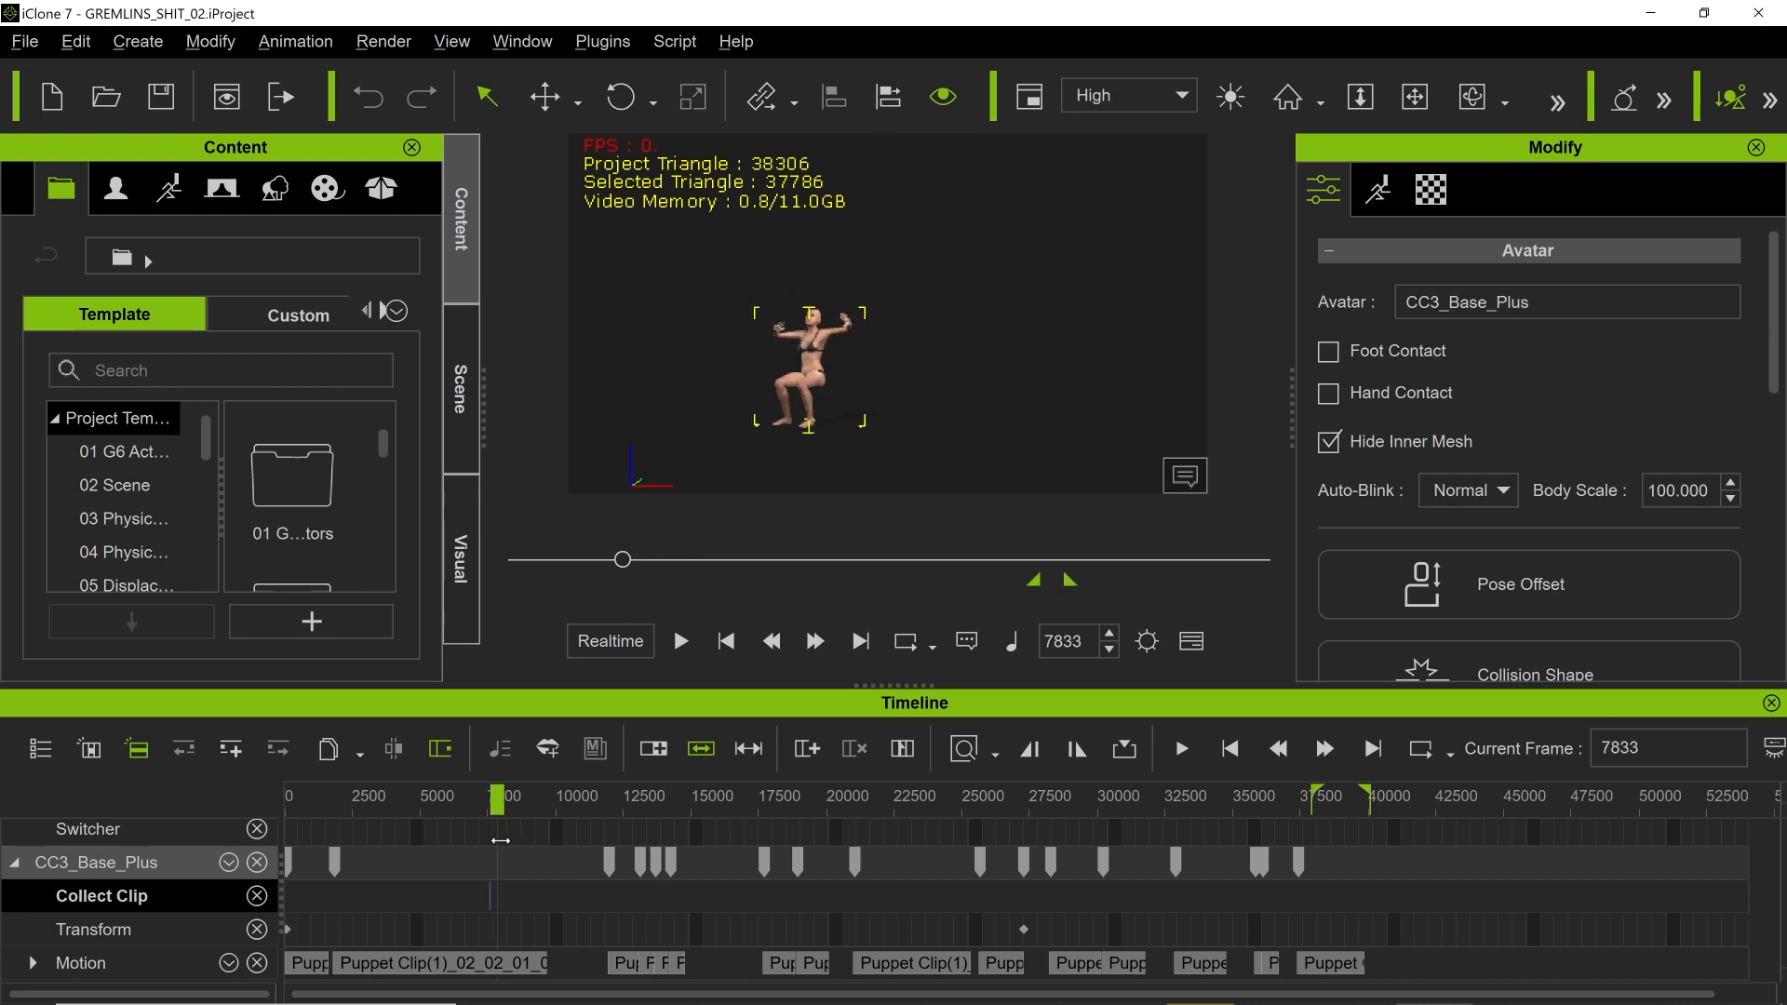
Step: Switch to iClone and export the animated CC3_Base_Plus avatar as FBX
click(25, 41)
mouse_move(172, 261)
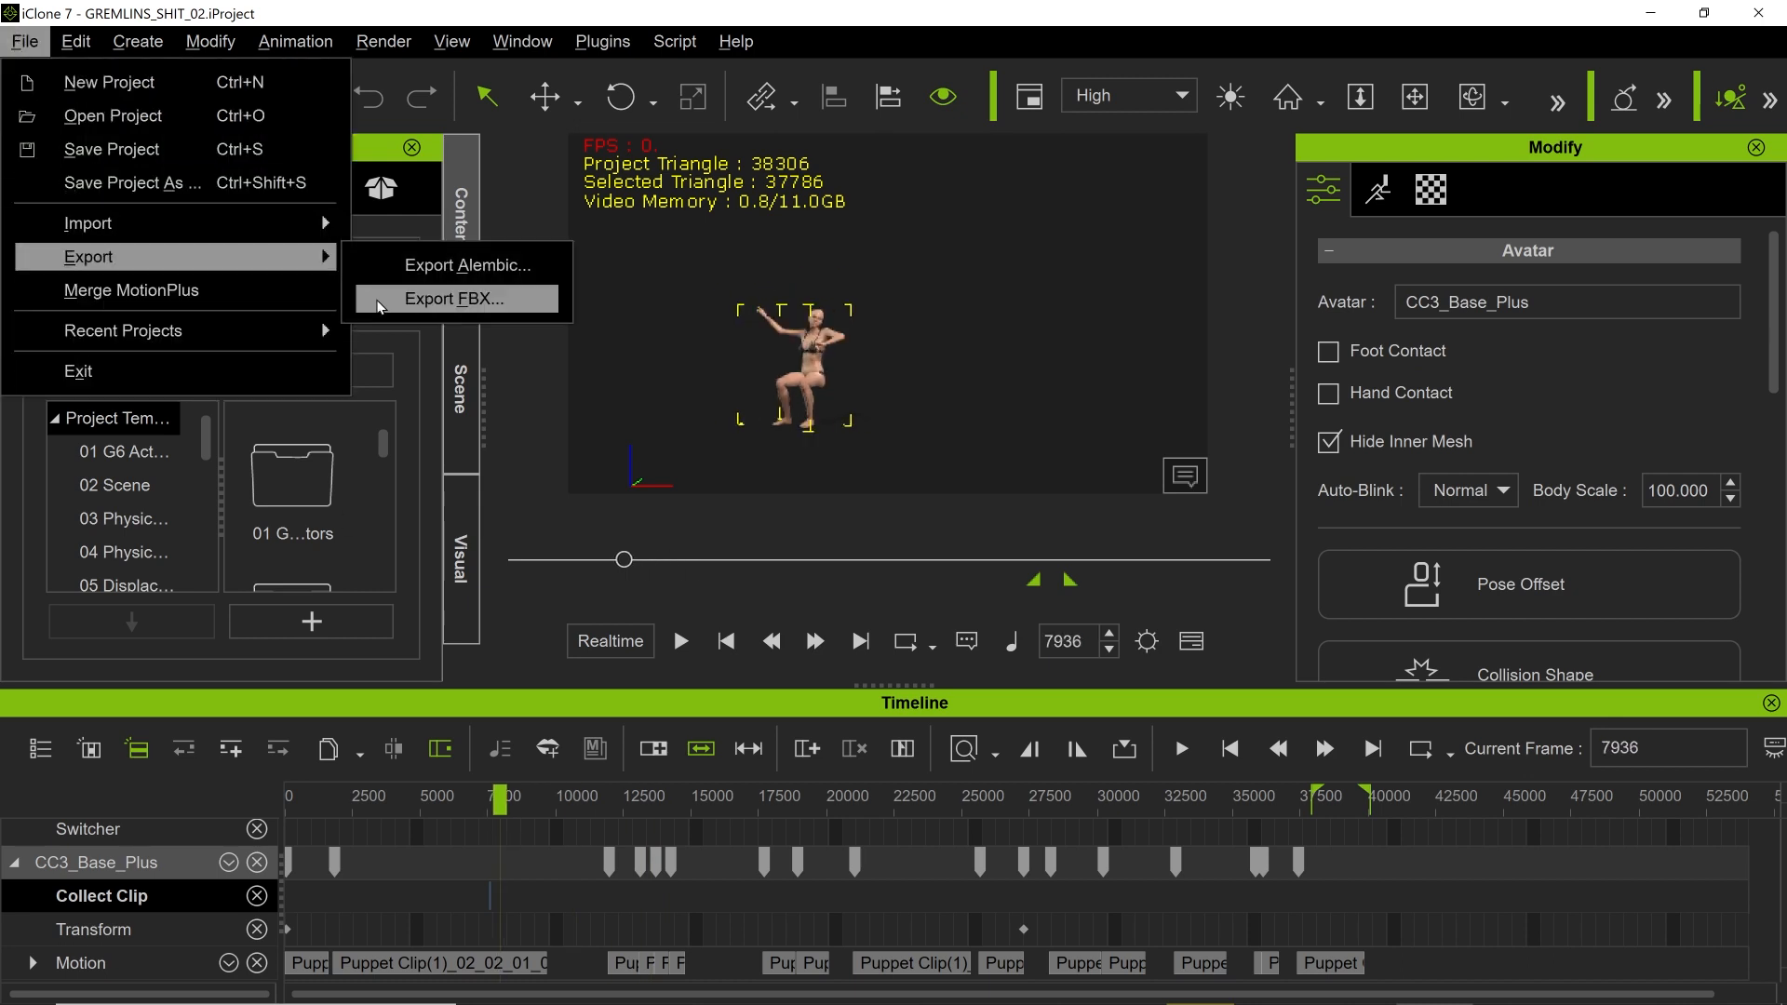
click(436, 298)
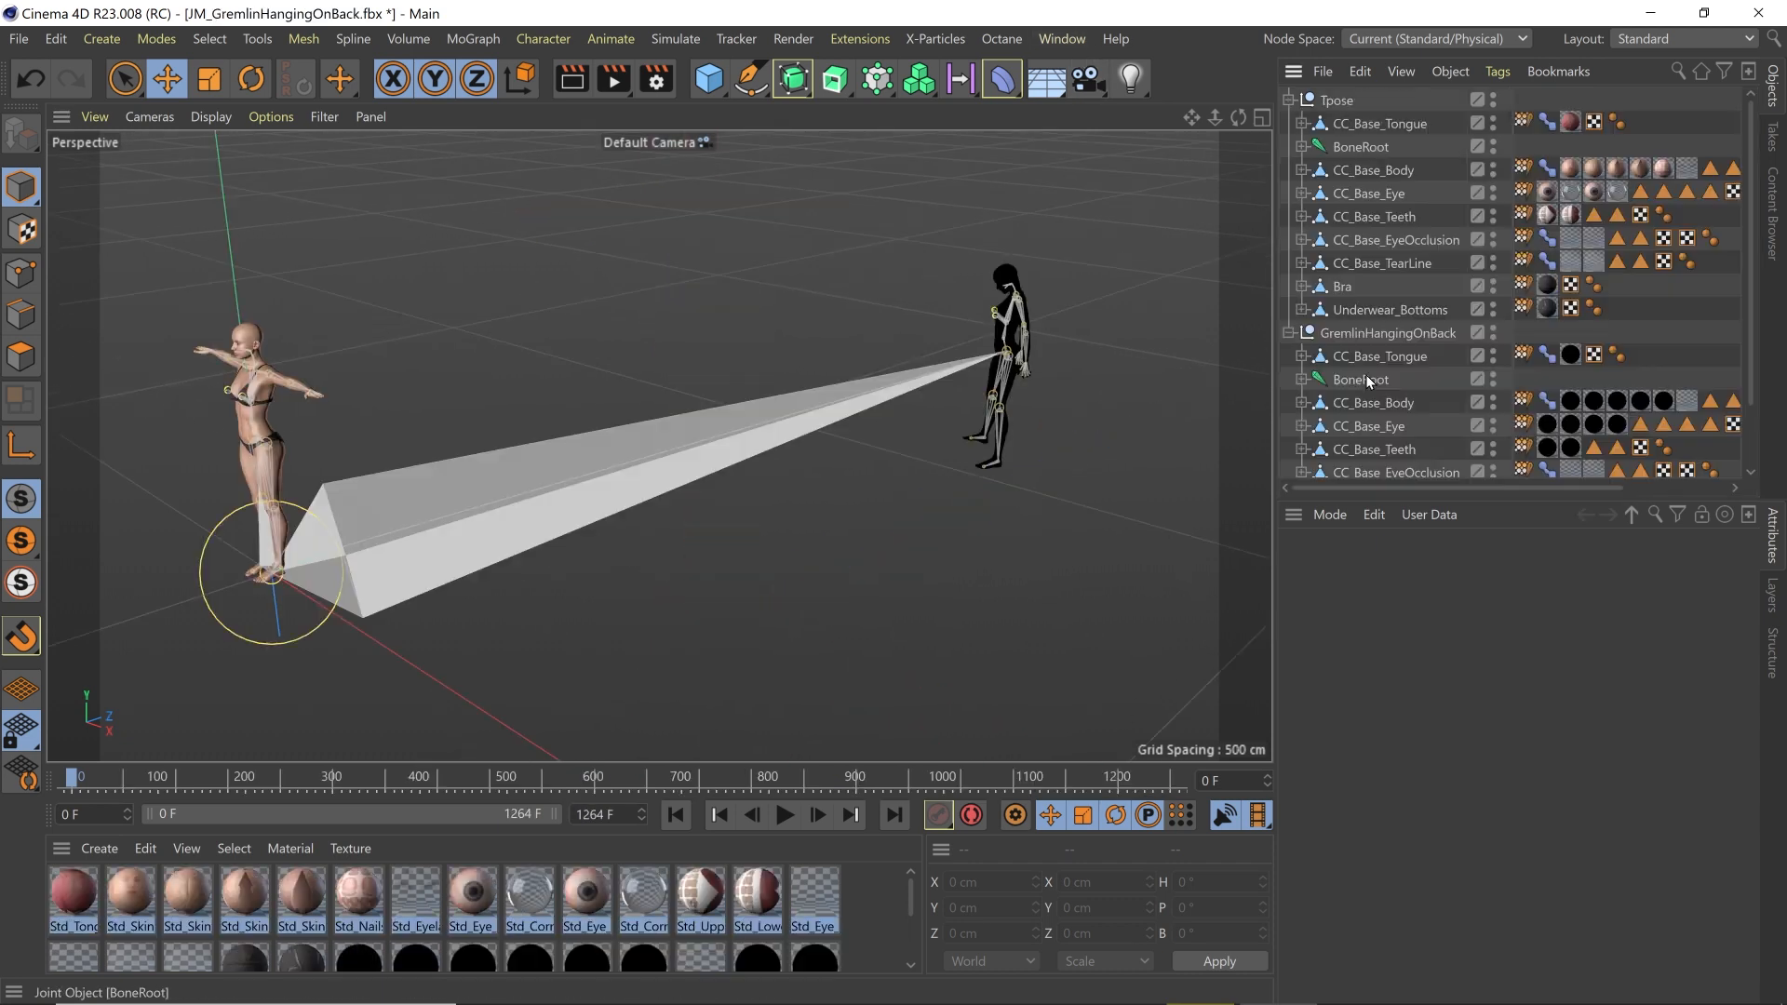
Step: Add a Retarget tag to GremlinHangingOnBack's BoneRoot and link that BoneRoot and the Tpose BoneRoot in it
right_click(1365, 374)
mouse_move(1434, 286)
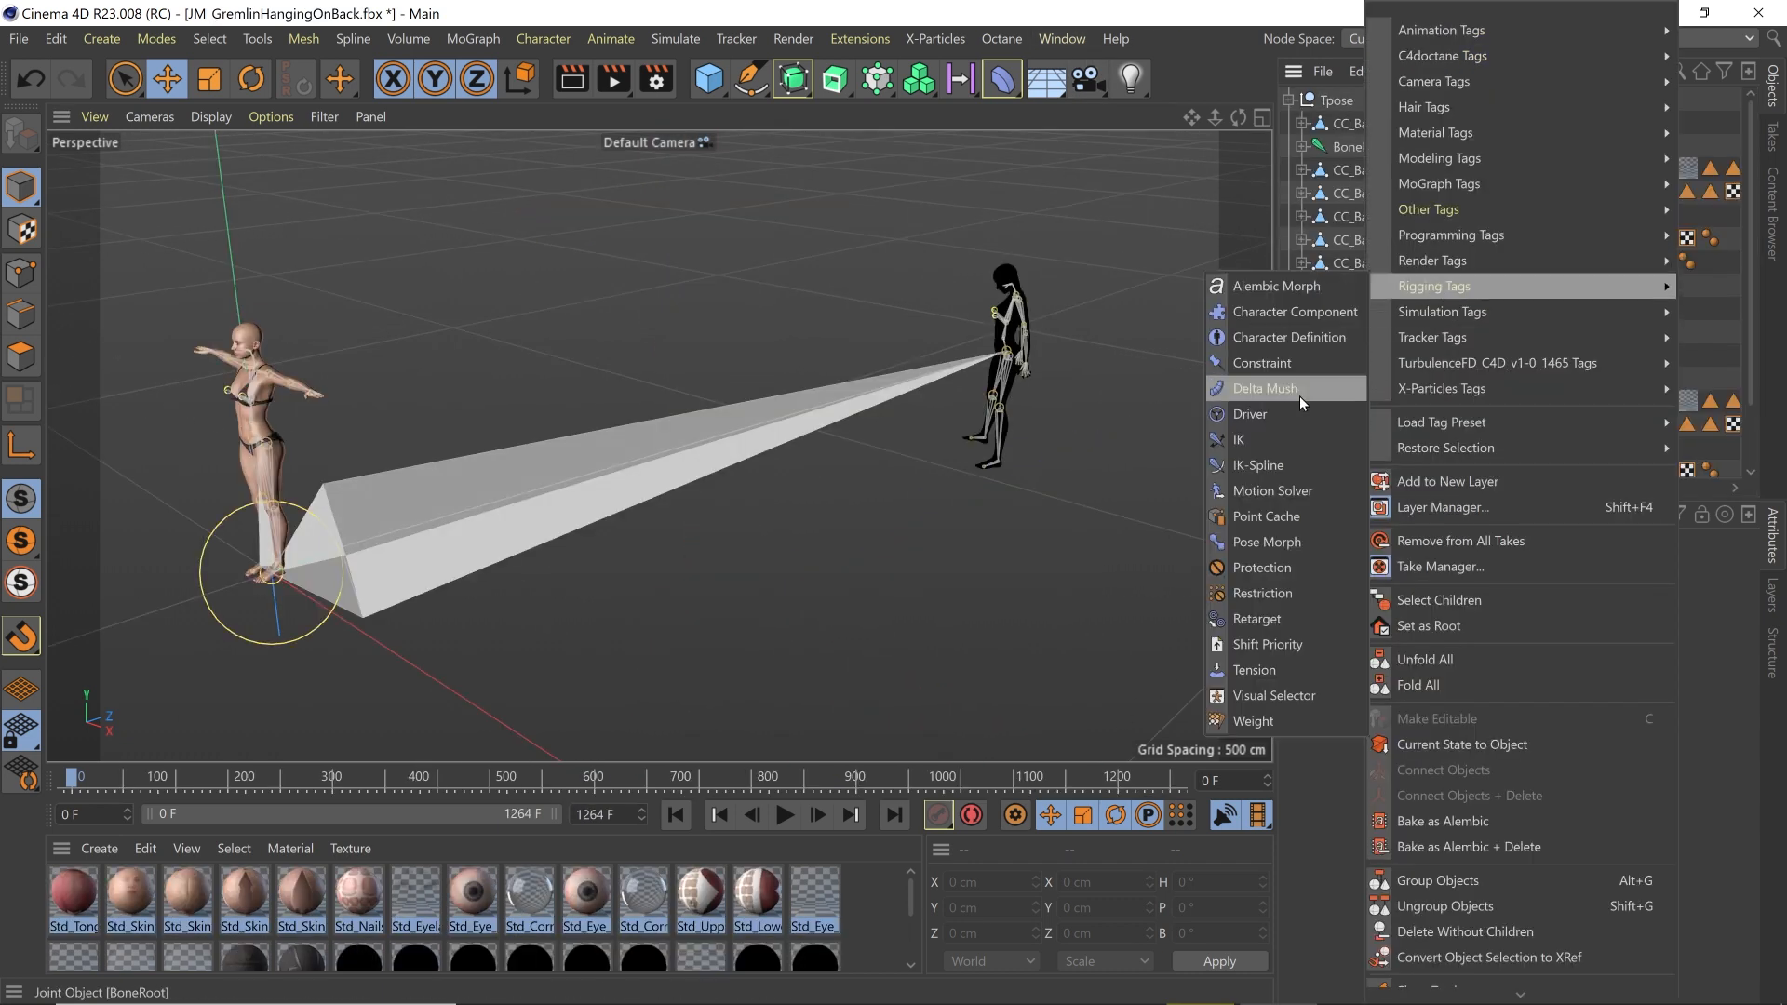
click(1259, 619)
drag(1375, 381, 1536, 654)
drag(1359, 149, 1613, 627)
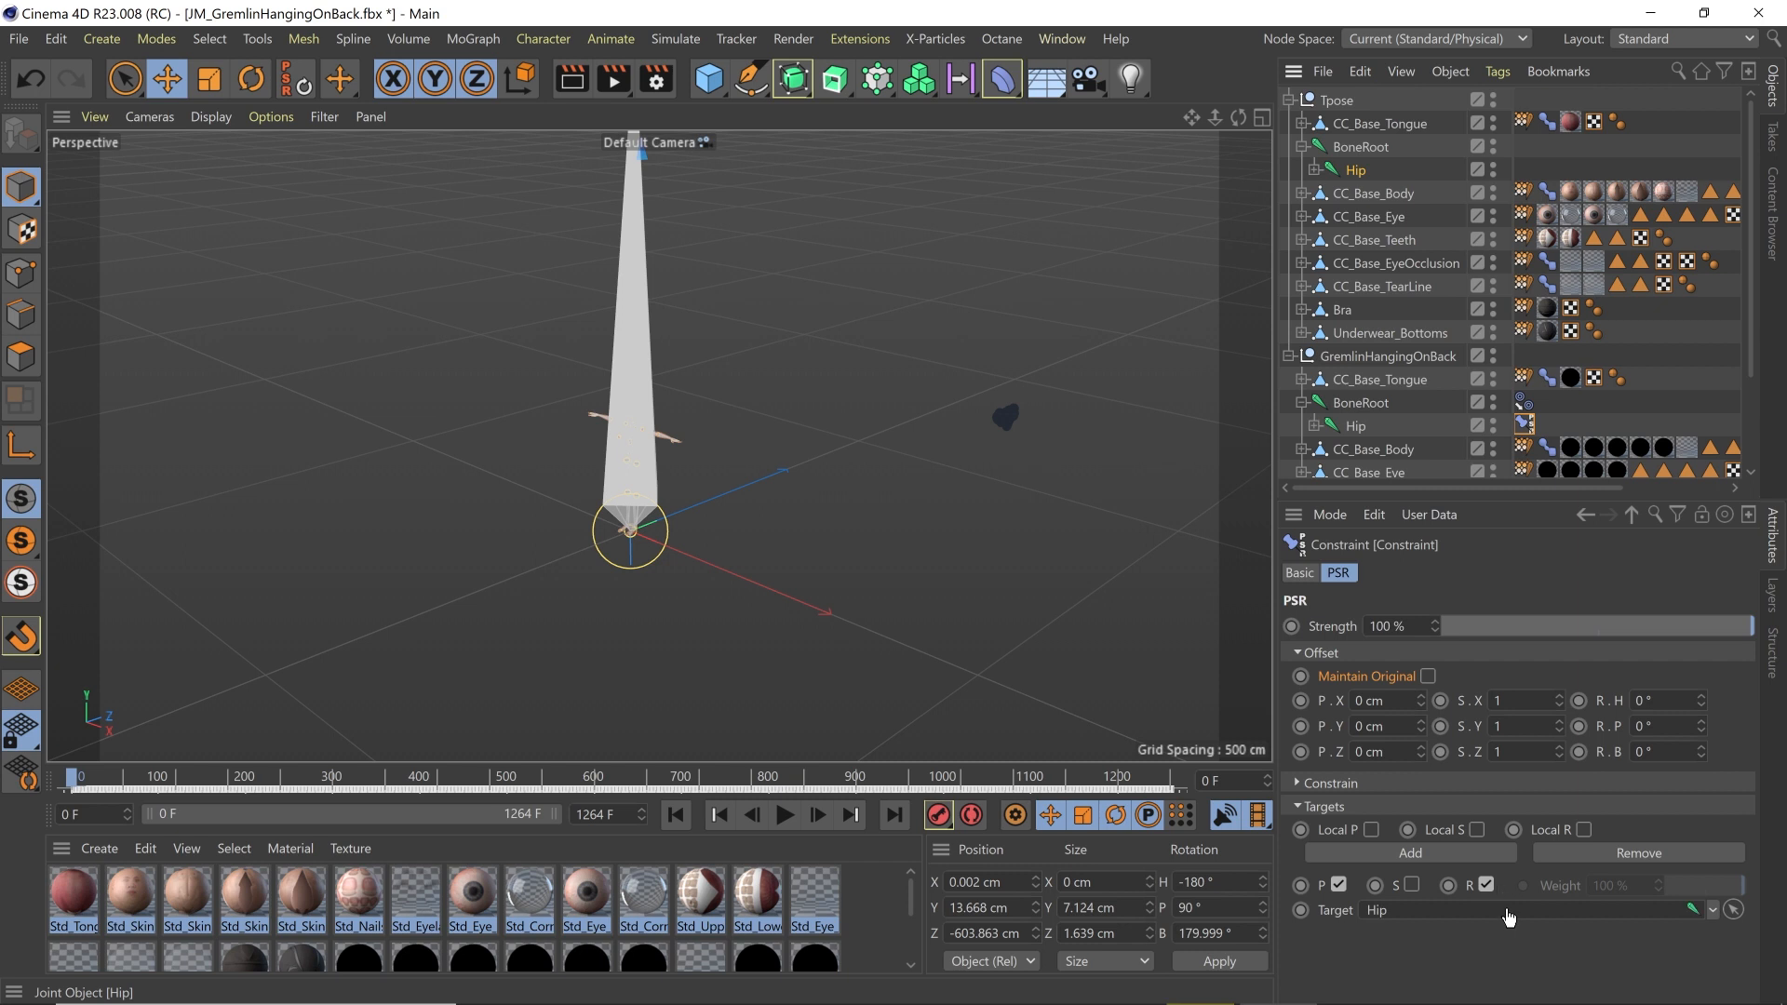
alt+right_drag(592, 444, 899, 492)
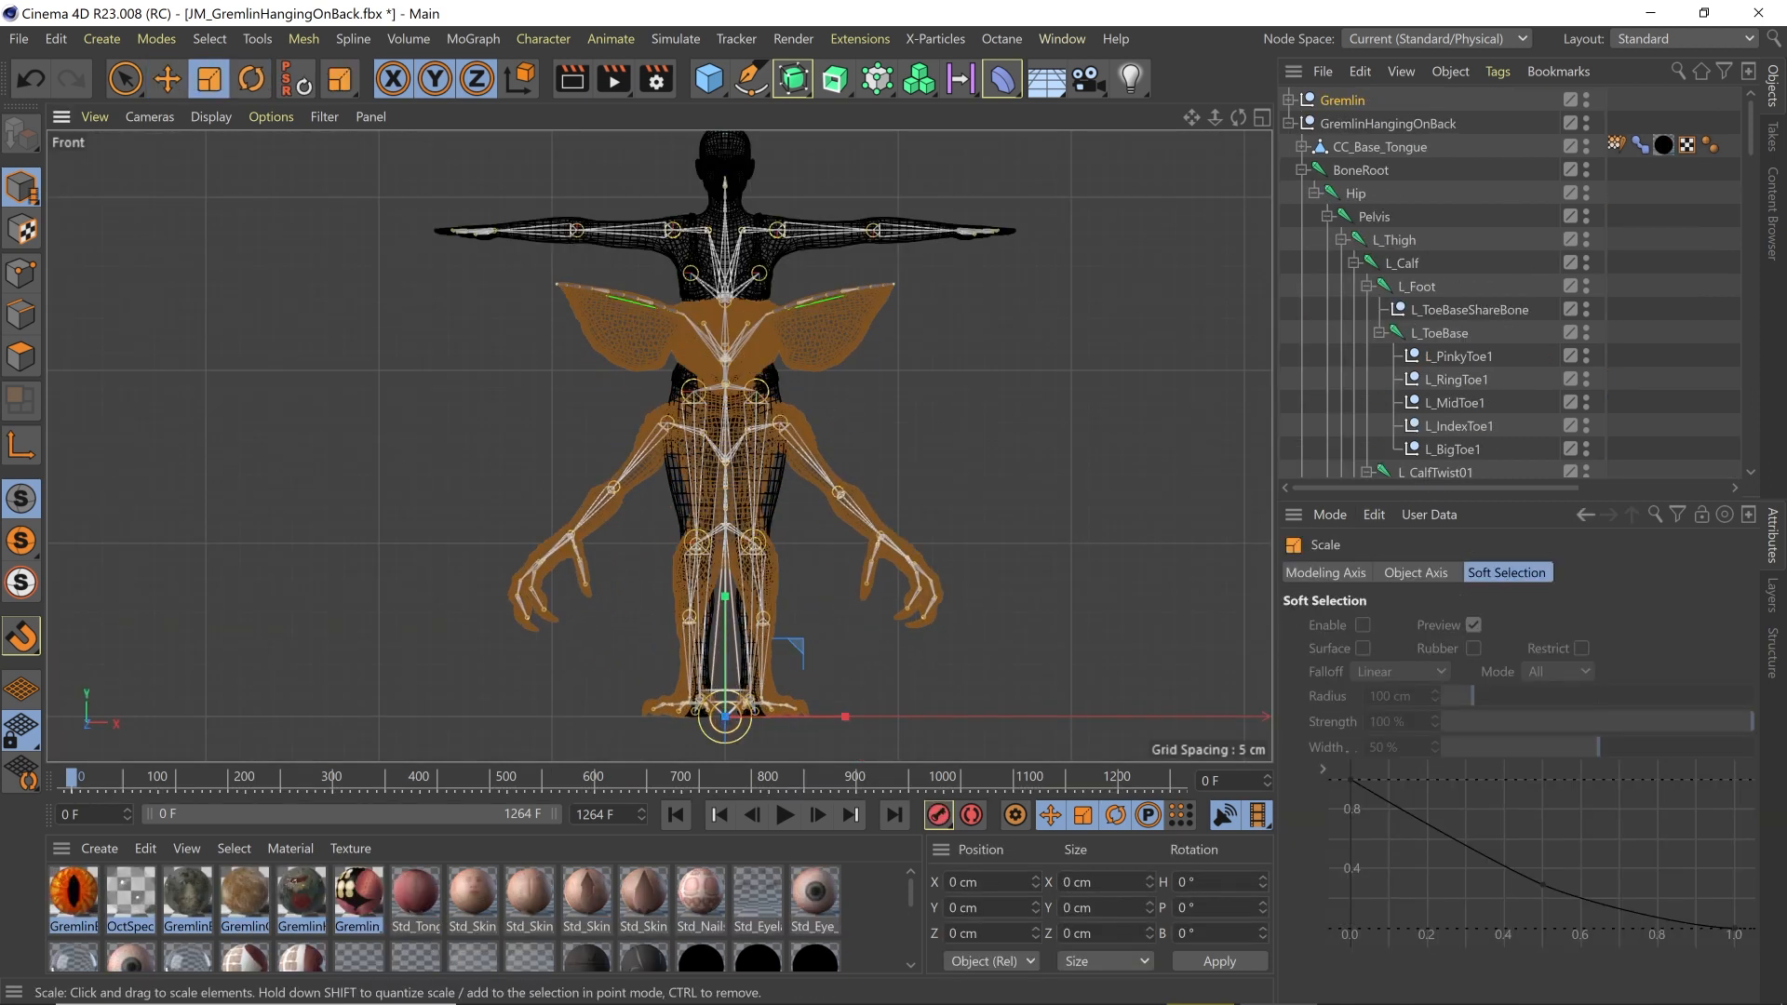
Step: Scale the Gremlin up against the GremlinHangingOnBack figure and open the Character Definition manager for its BoneRoot
drag(940, 465, 1080, 466)
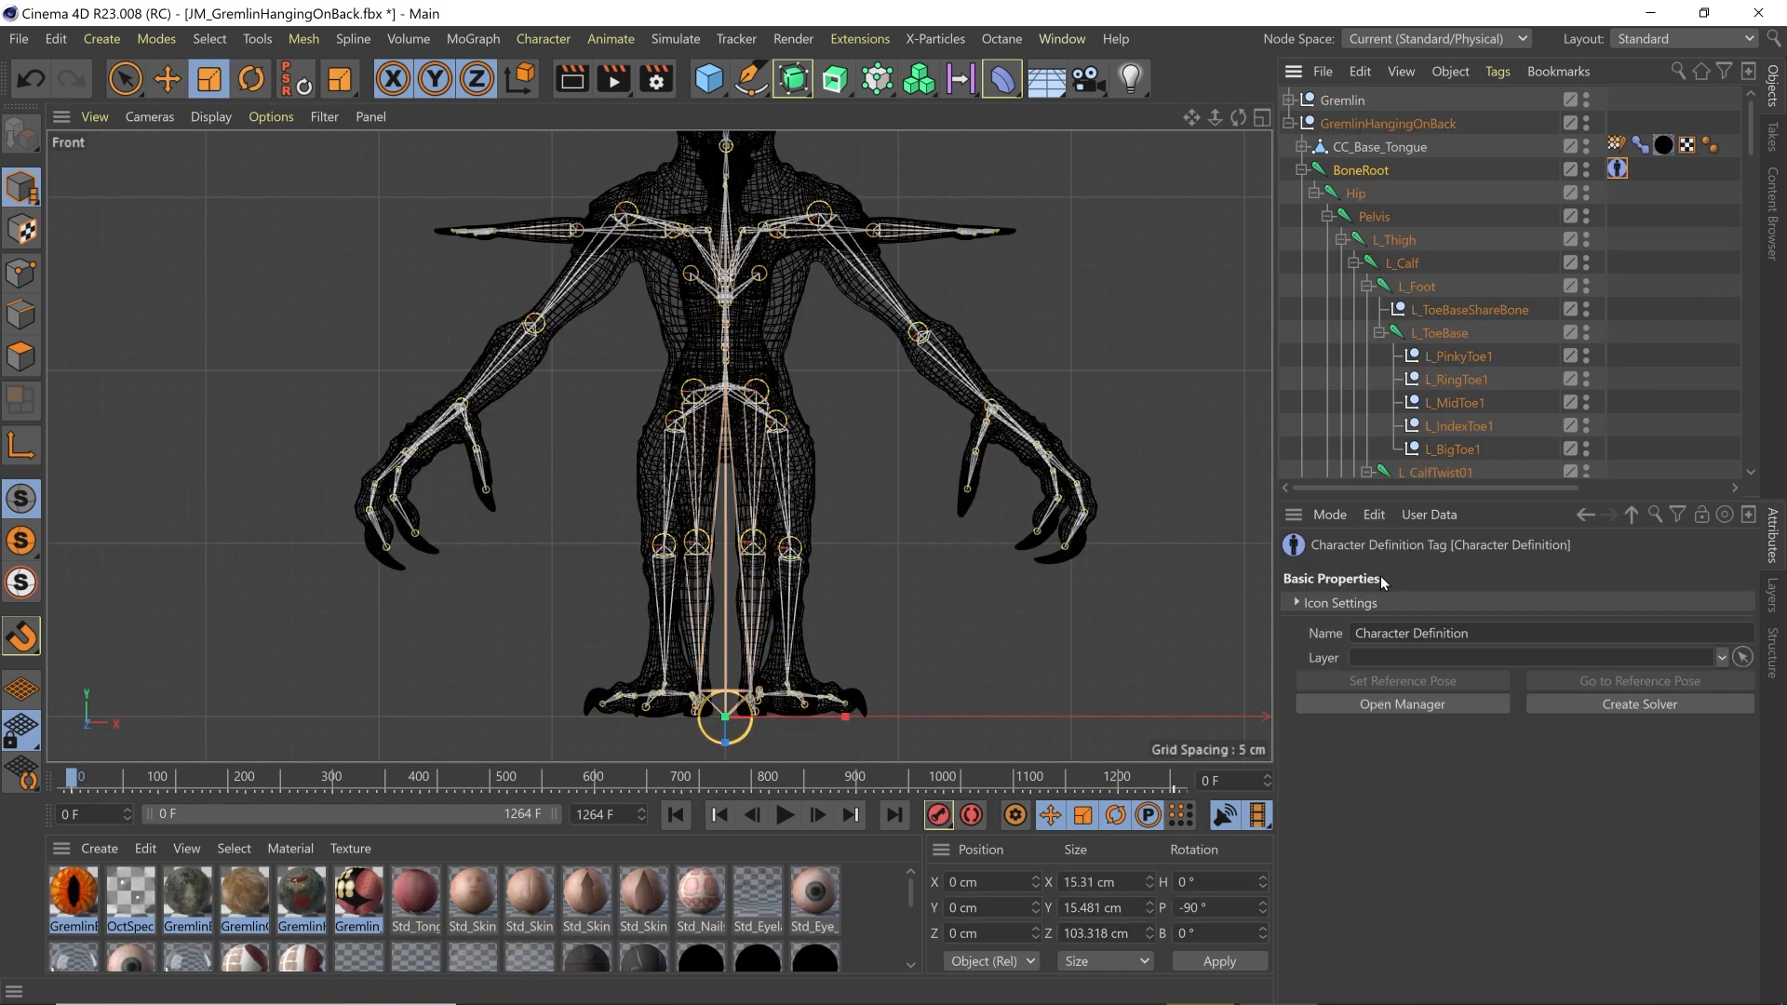
click(1473, 706)
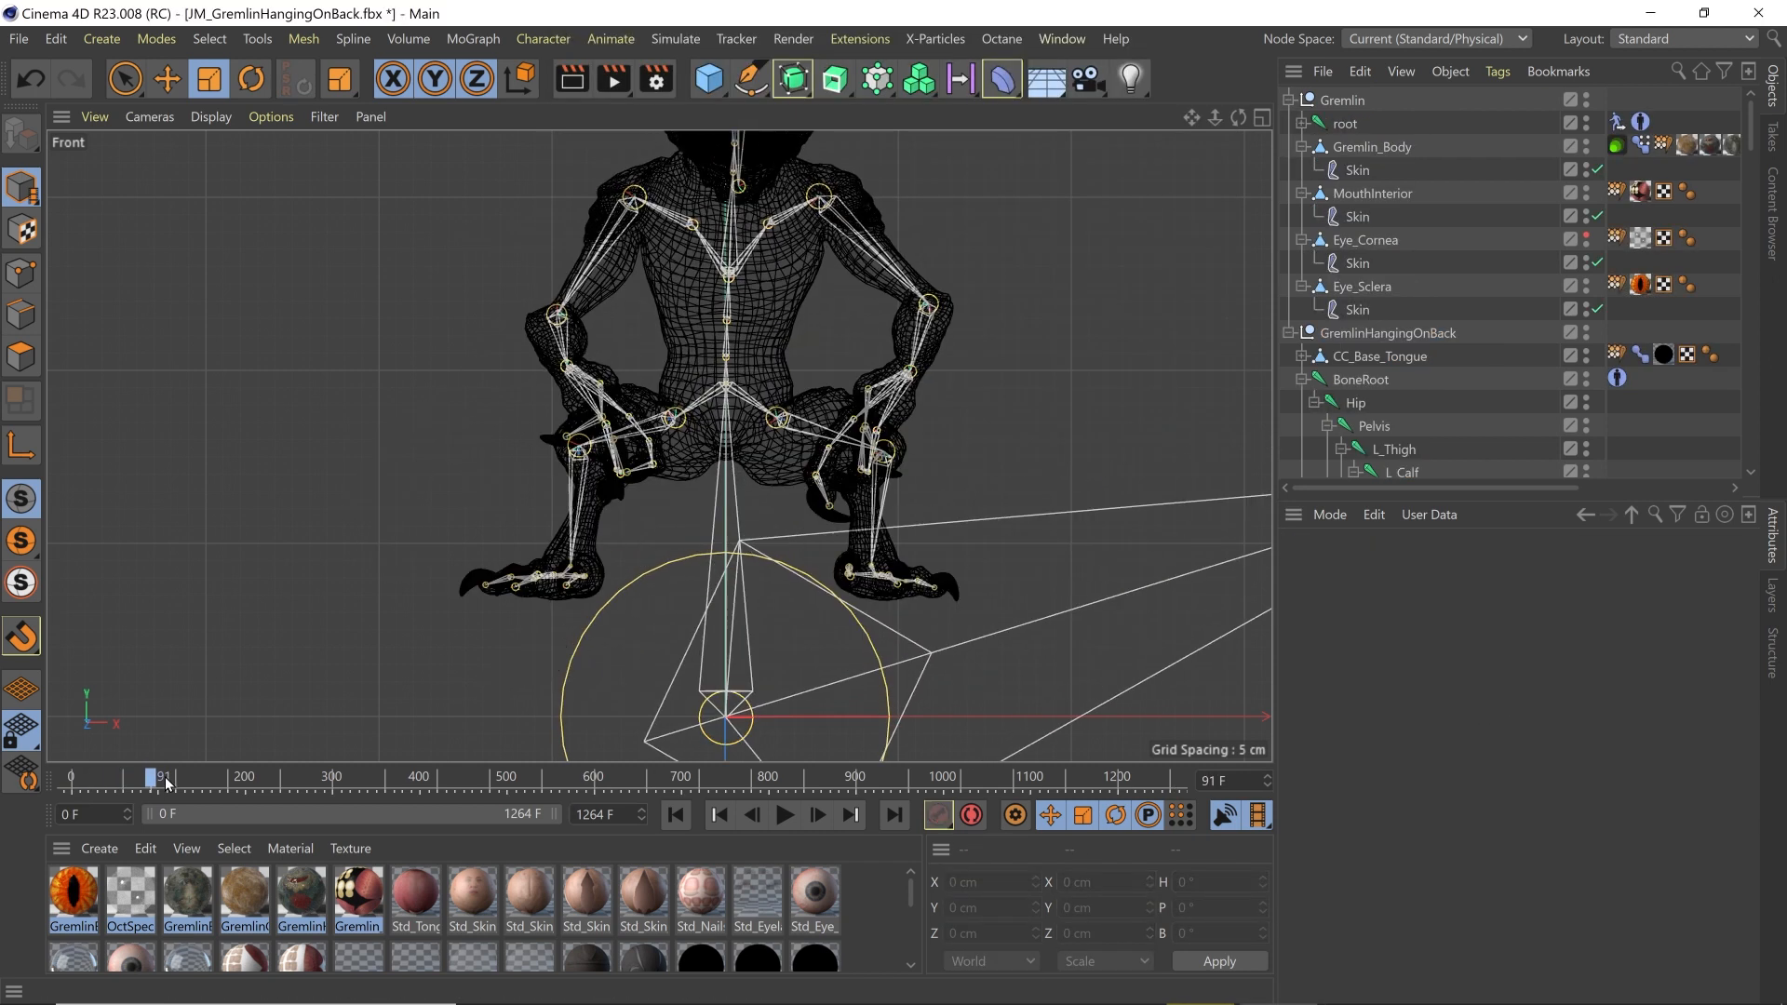
Step: At frame 0, add a PSR constraint to the Gremlin's pelvis with Maintain Original enabled, targeting the GremlinHangingOnBack skeleton
drag(166, 784, 84, 784)
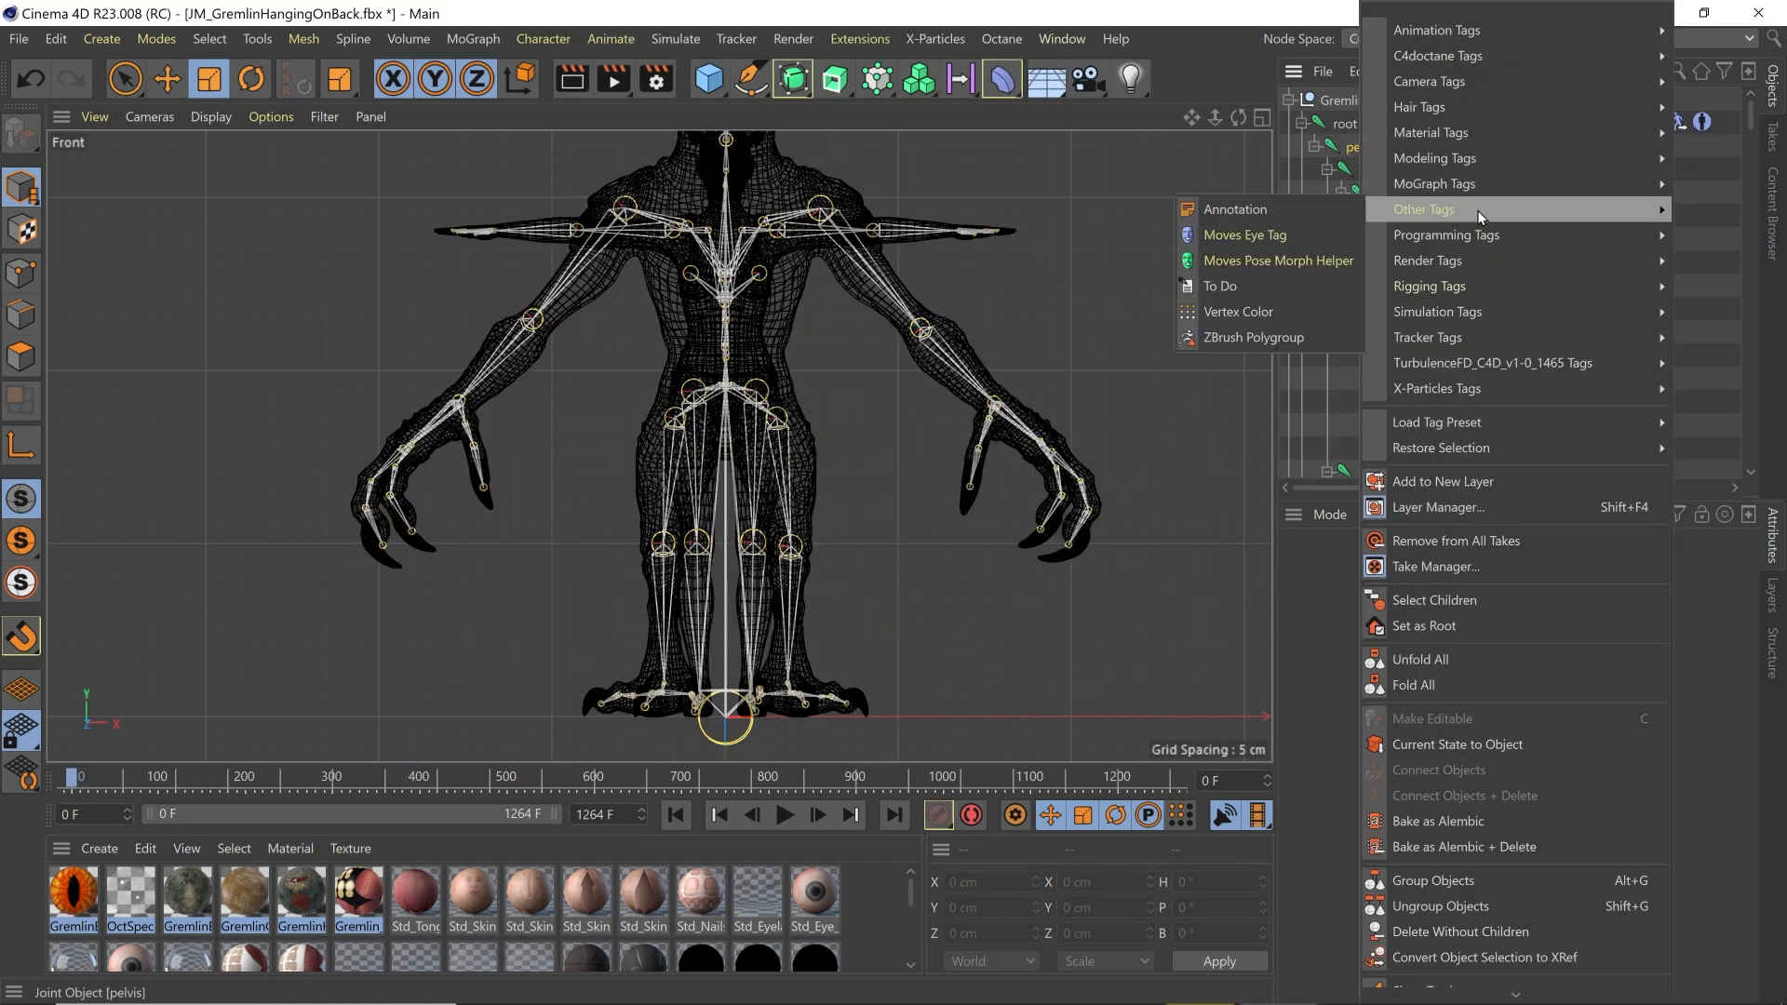
mouse_move(1488, 283)
click(1271, 367)
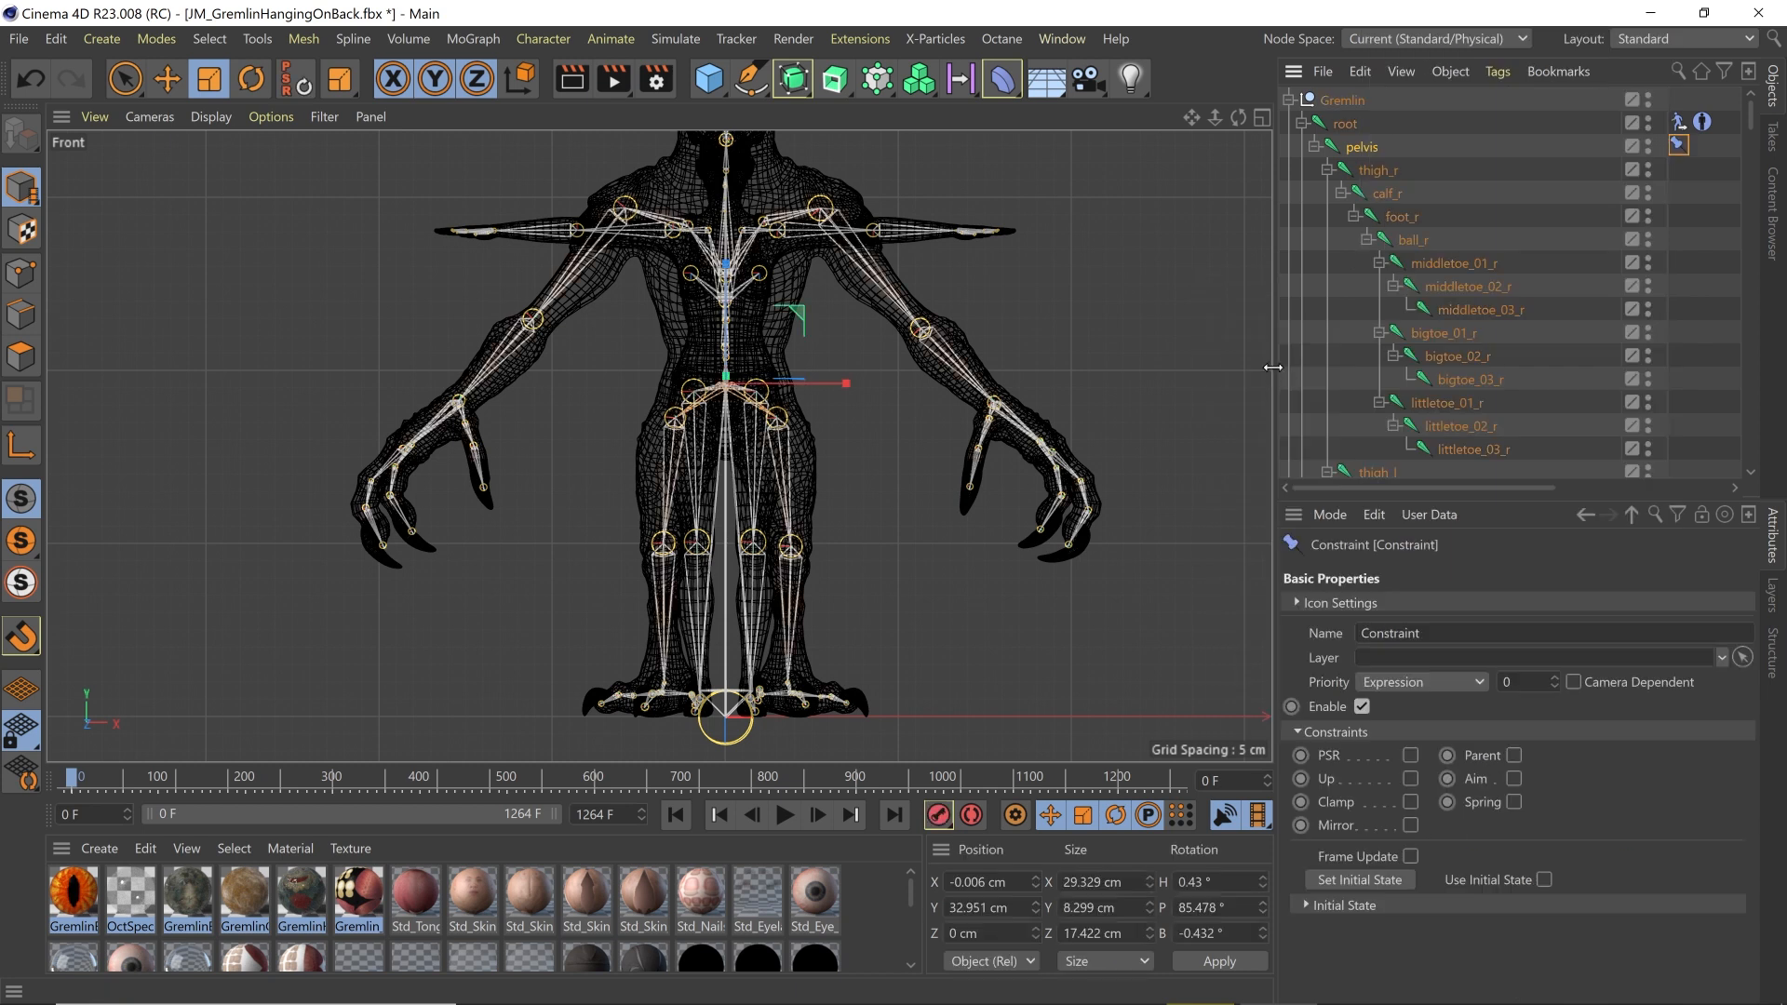
click(1411, 755)
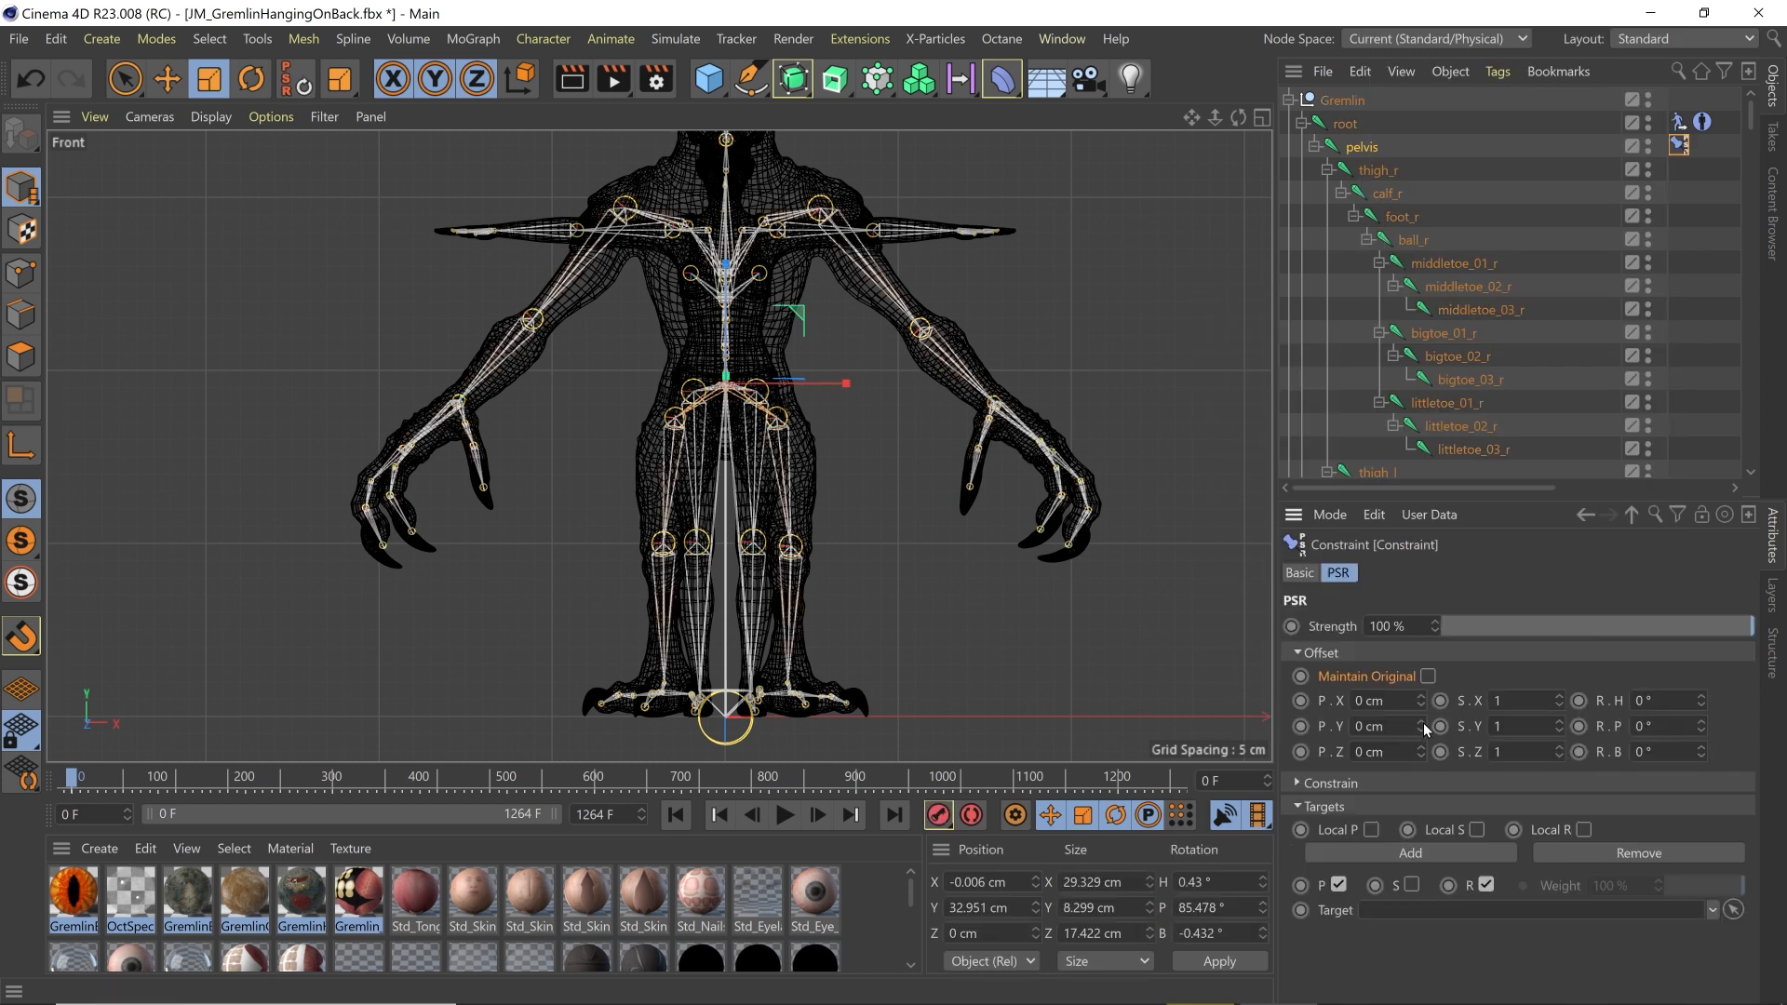
scroll(1458, 439, down, 15)
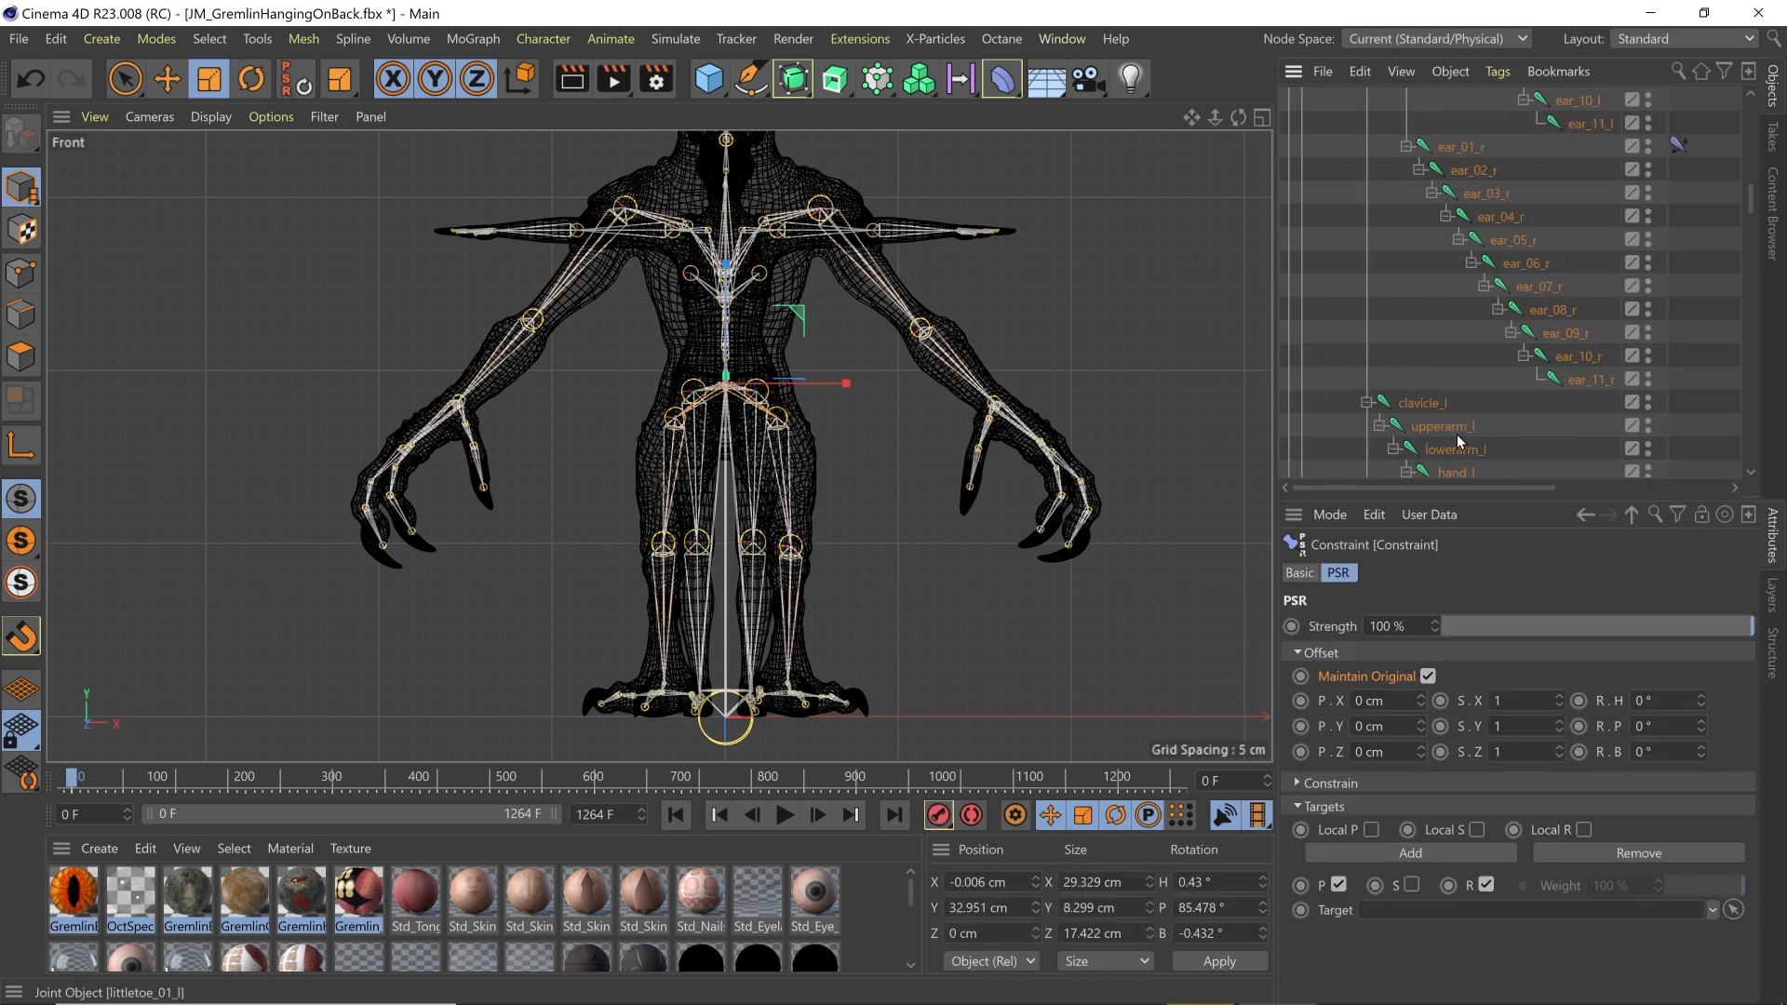
scroll(1456, 434, down, 6)
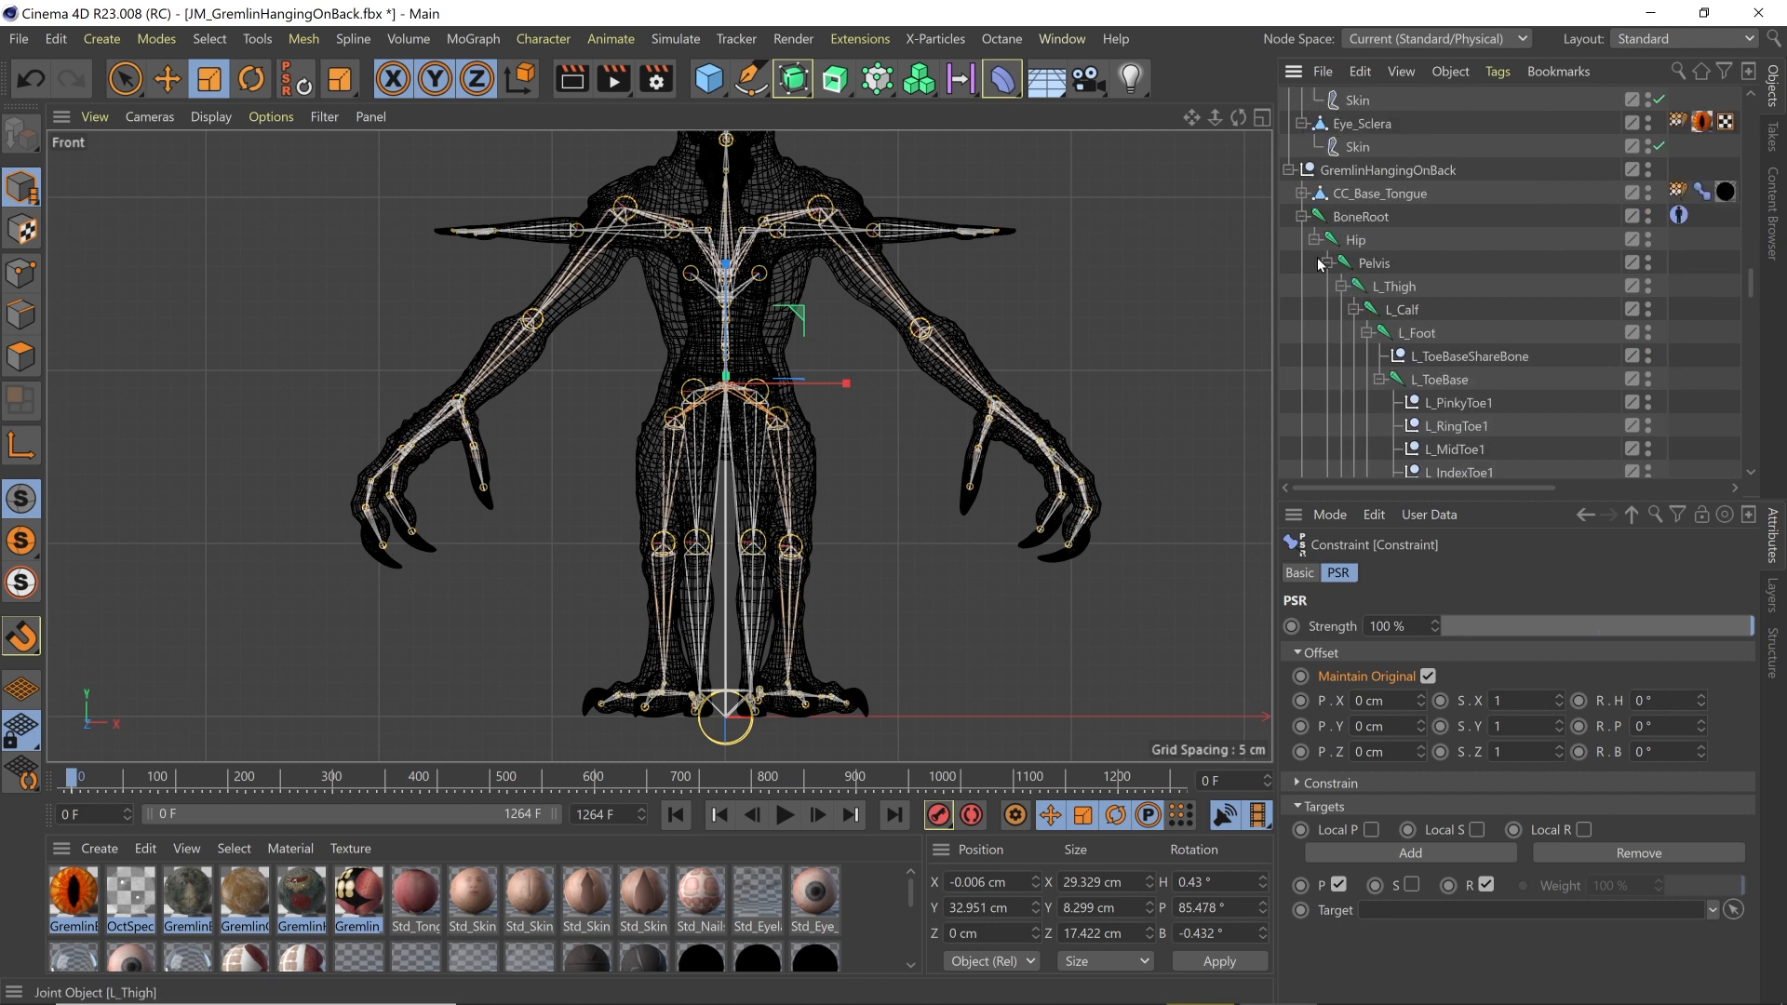
drag(1475, 917, 1475, 915)
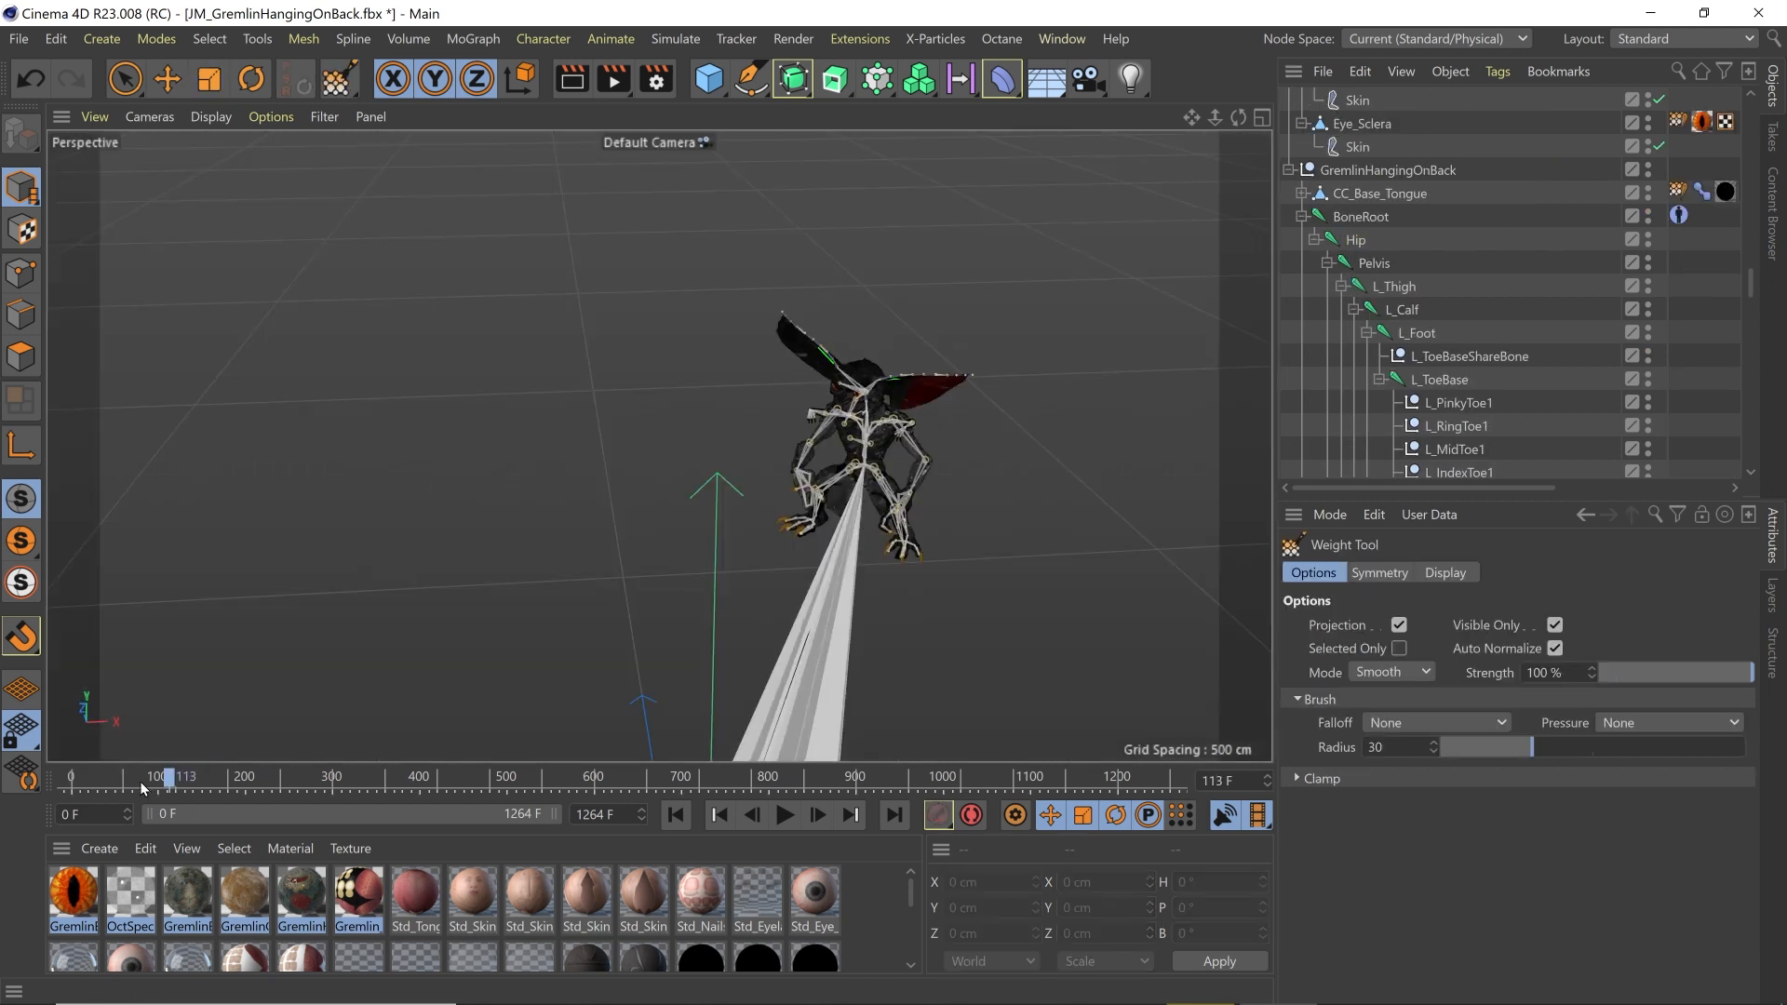
Step: Scrub through the retargeted animation and bake the Gremlin hierarchy with Bake Objects
drag(84, 787, 1044, 806)
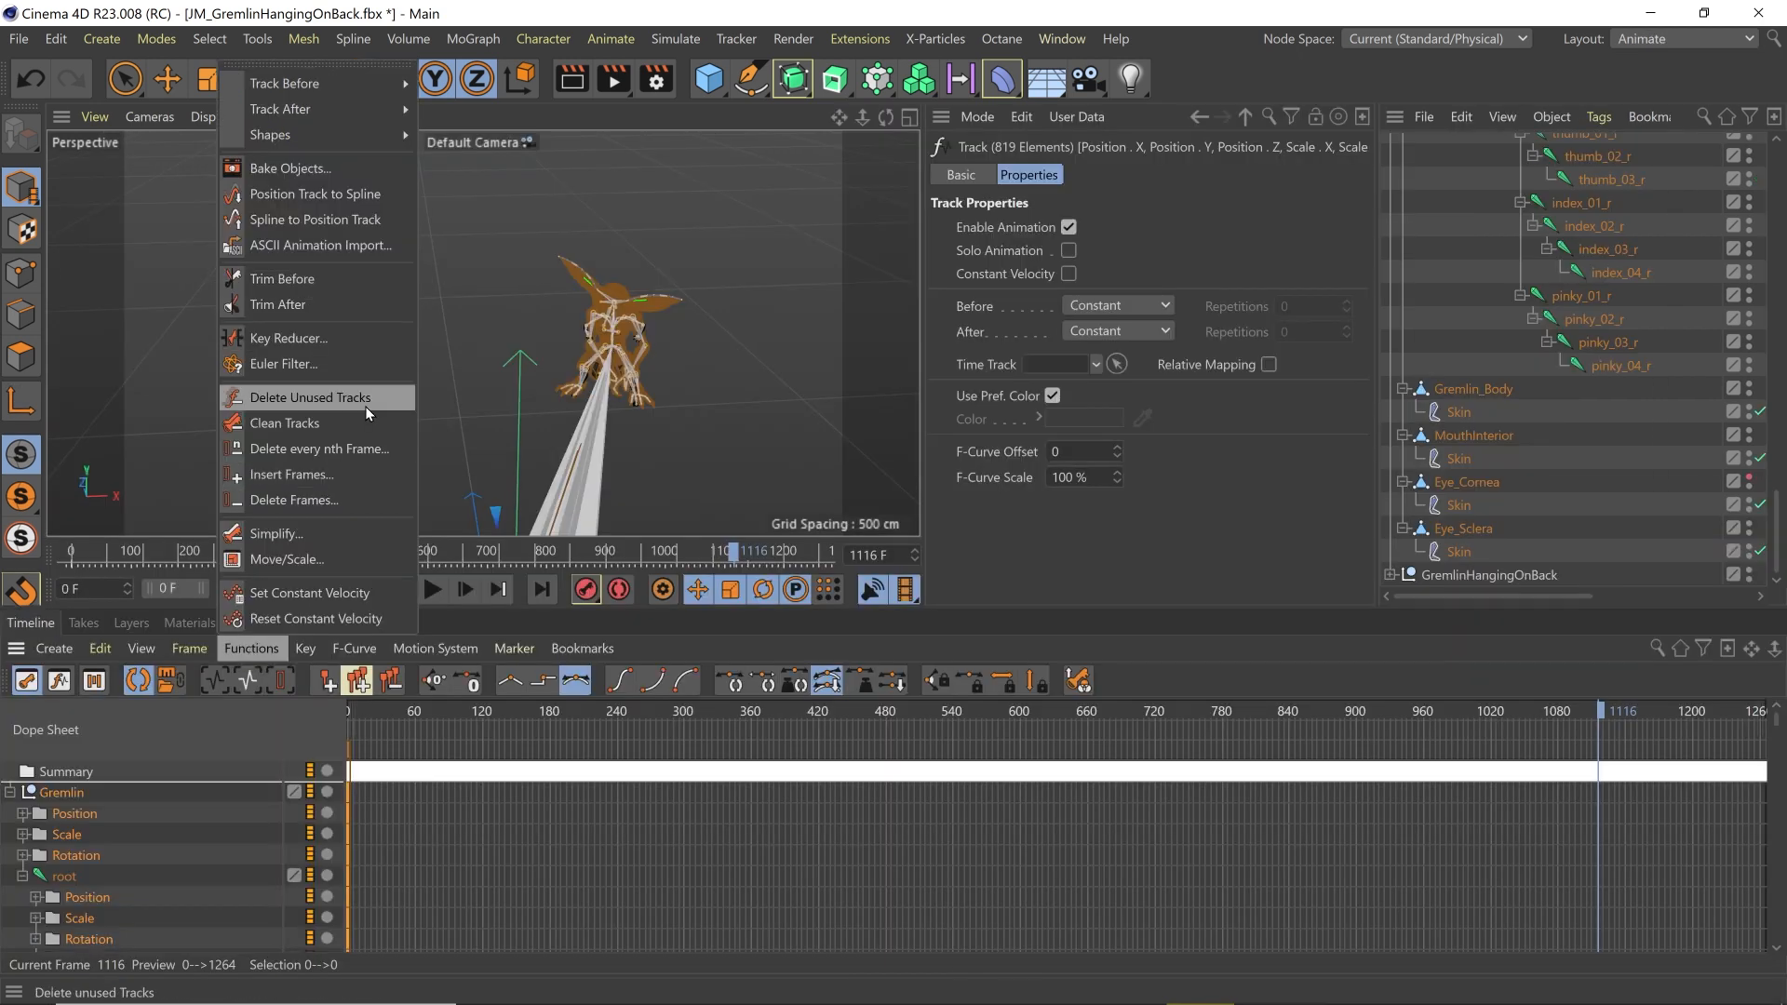
click(339, 175)
click(299, 355)
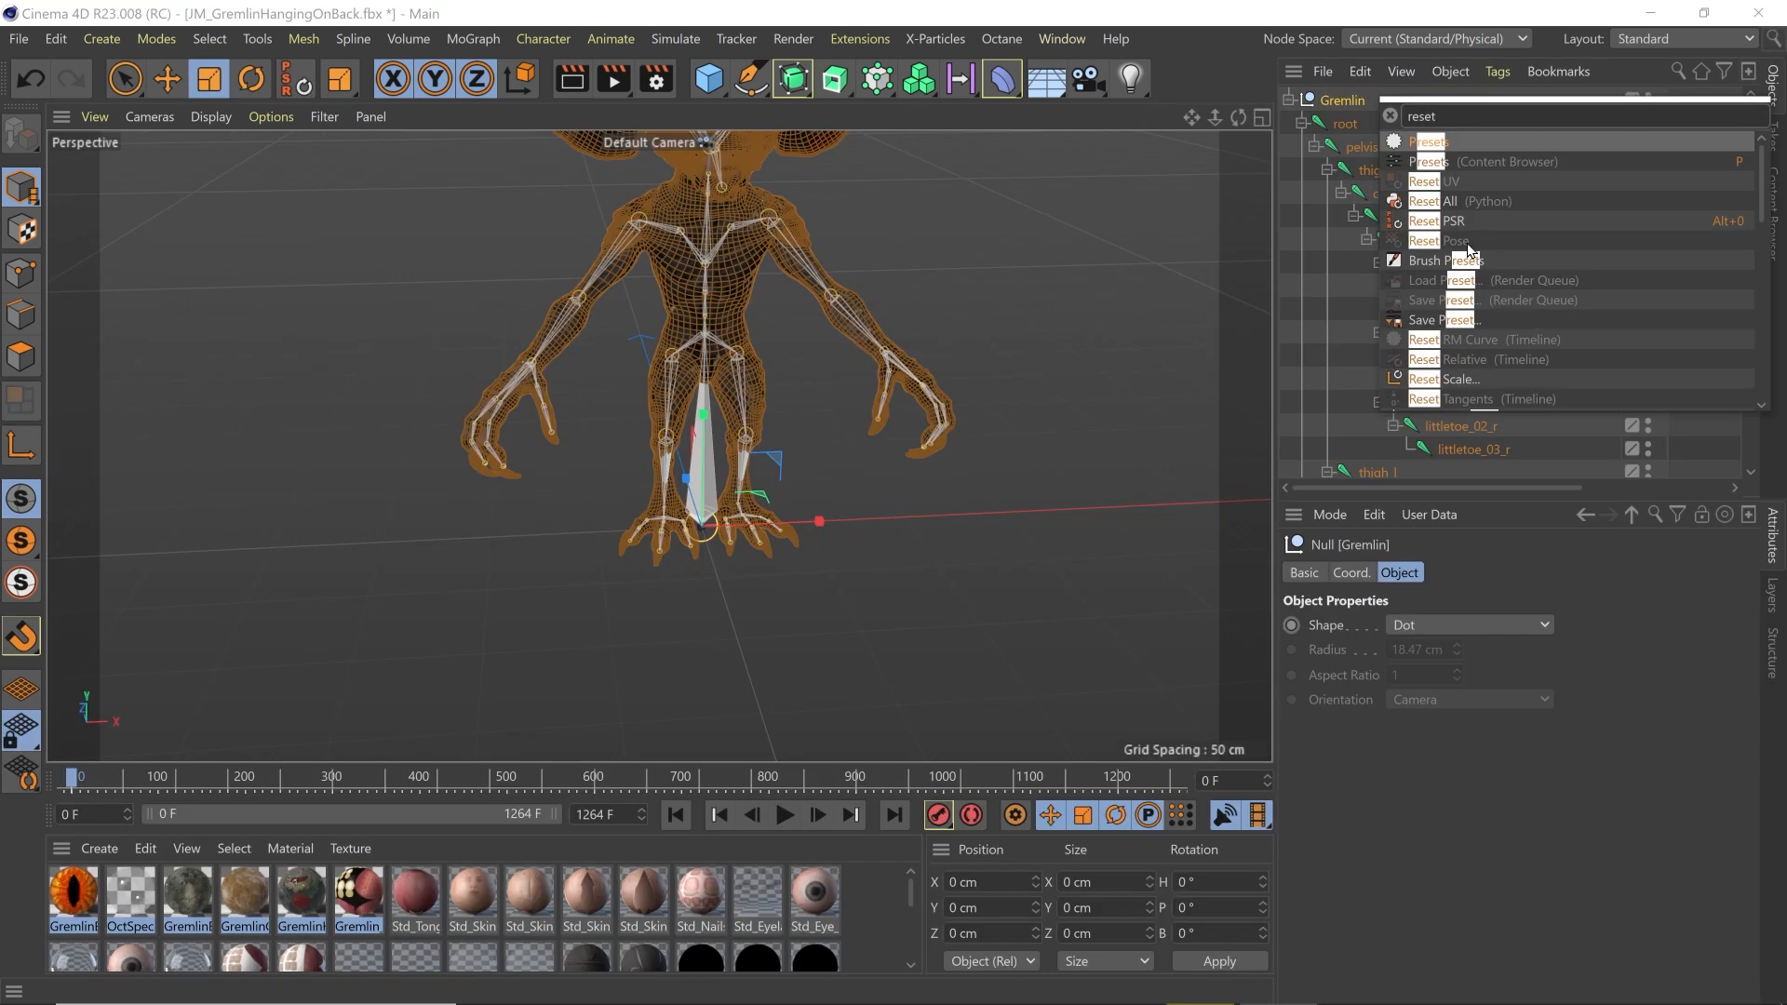
Step: Reset the PSR of the Gremlin null and record a keyframe for it at frame 0
click(1461, 221)
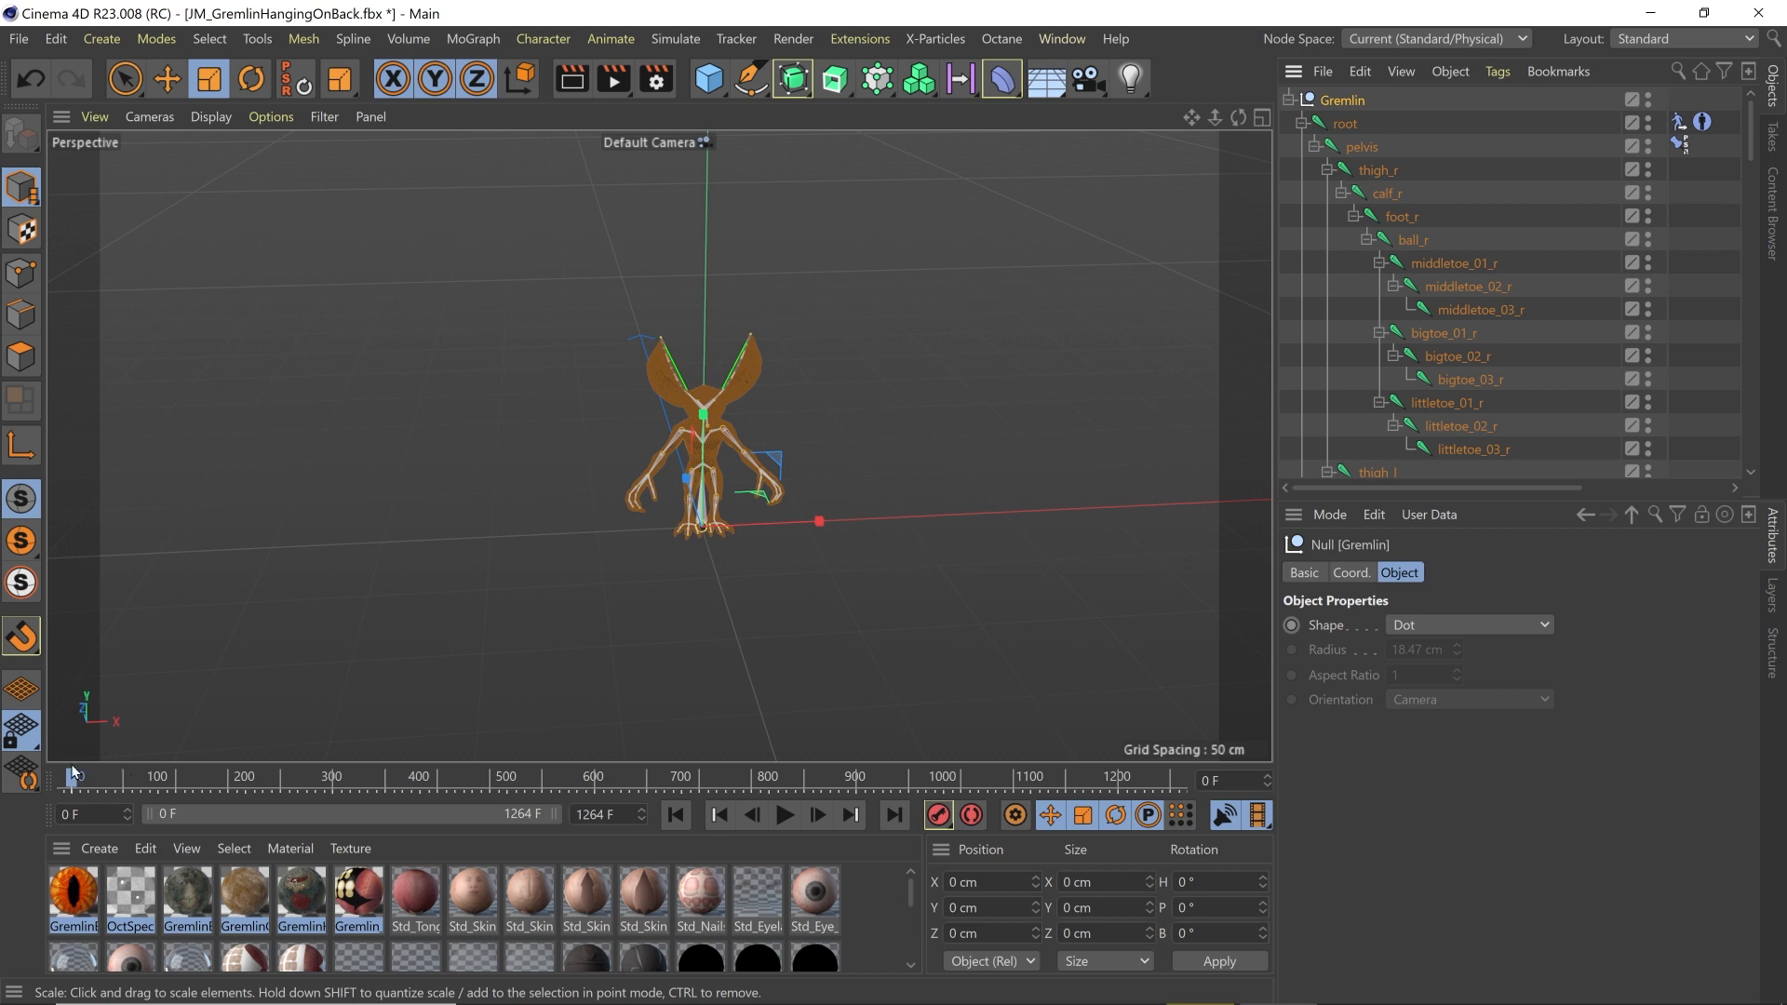
click(939, 818)
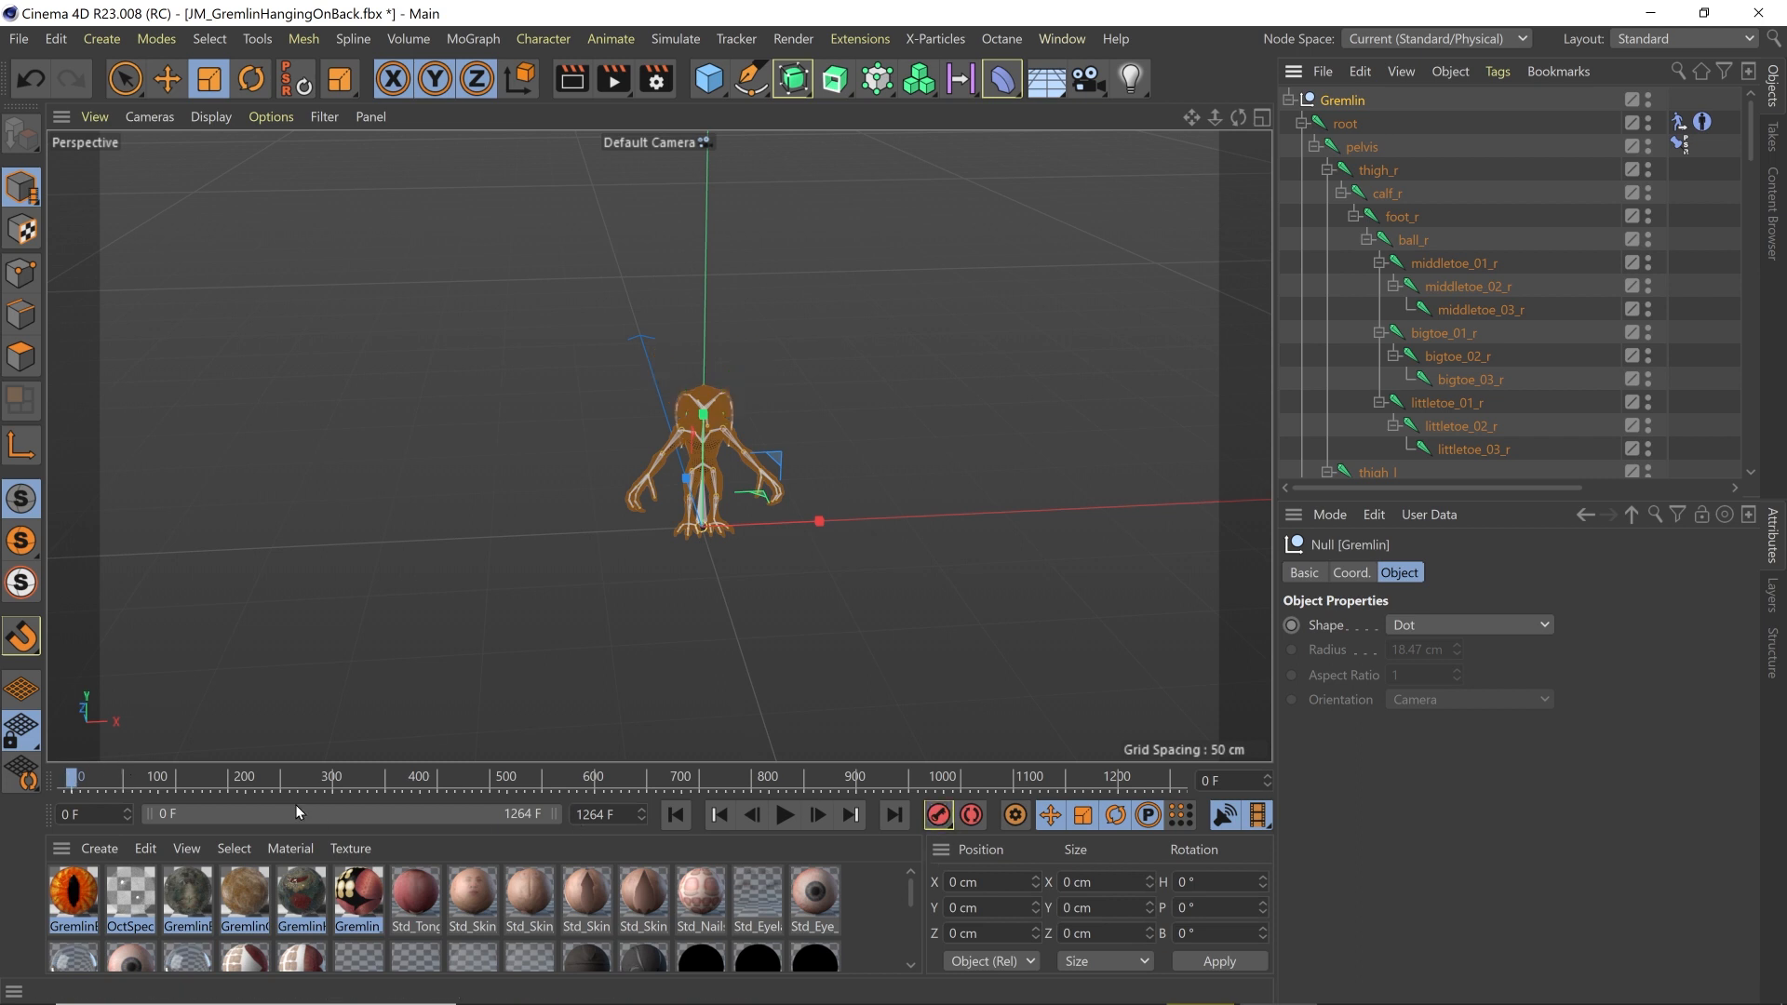
drag(73, 782, 39, 797)
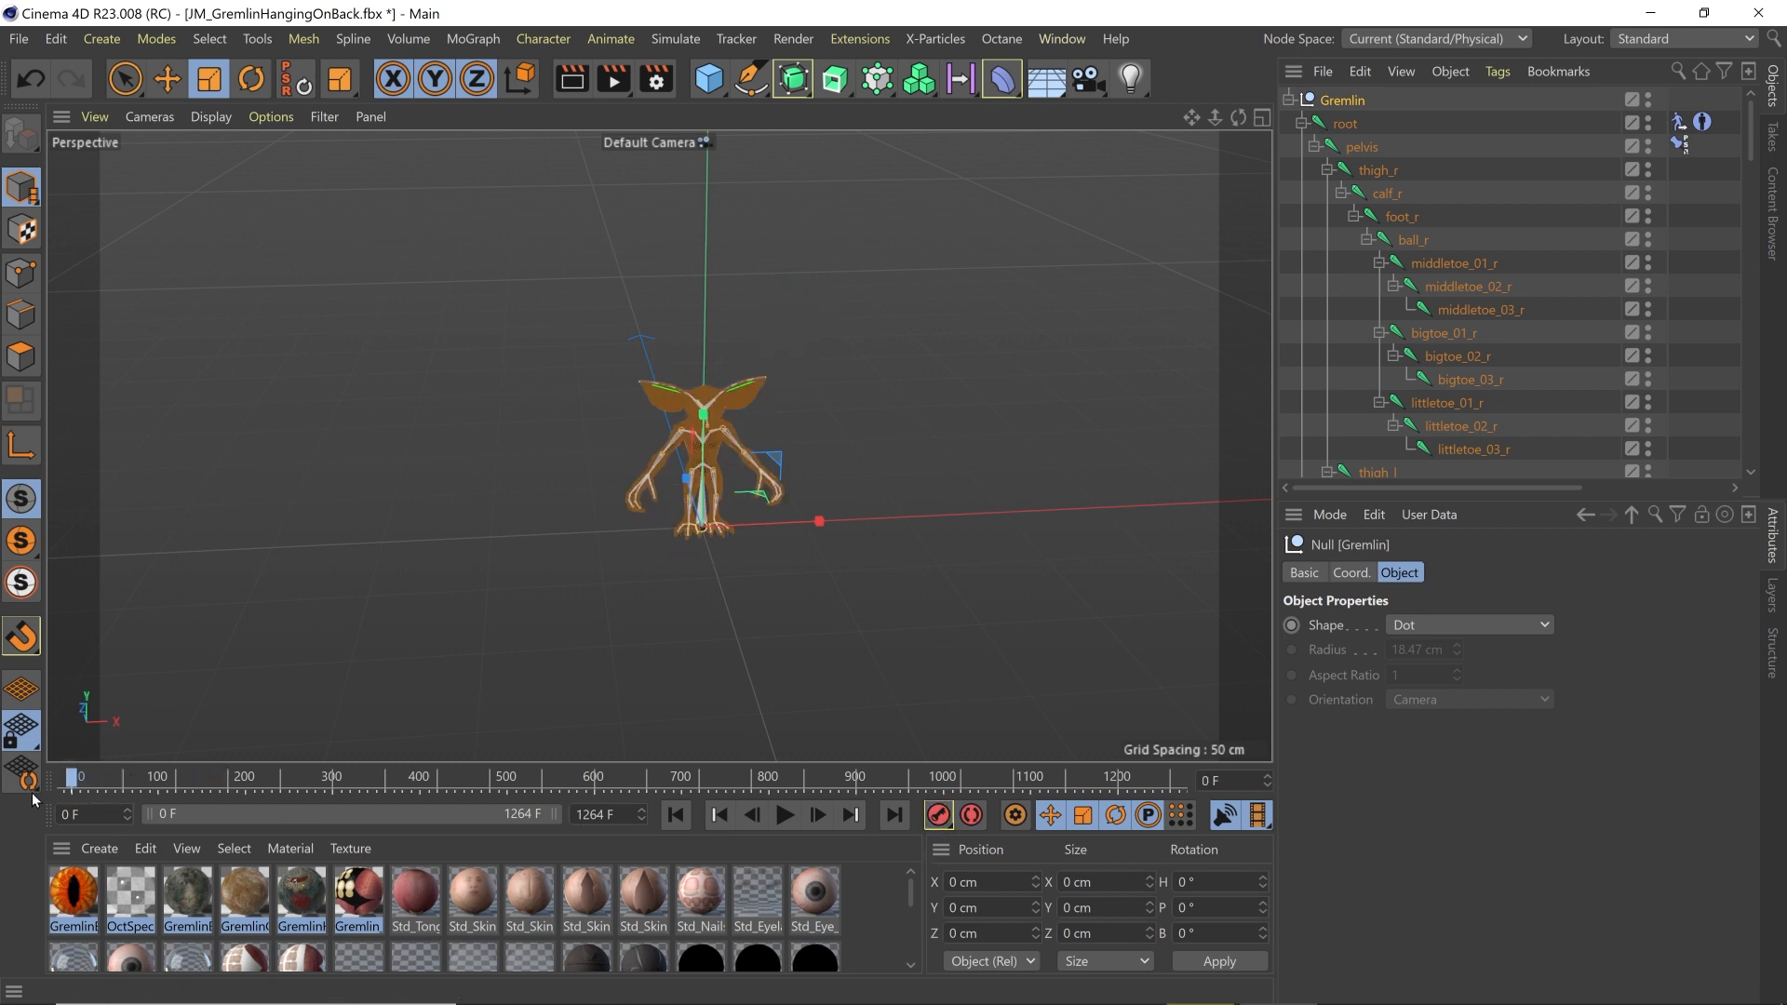
scroll(986, 365, up, 5)
scroll(910, 372, down, 2)
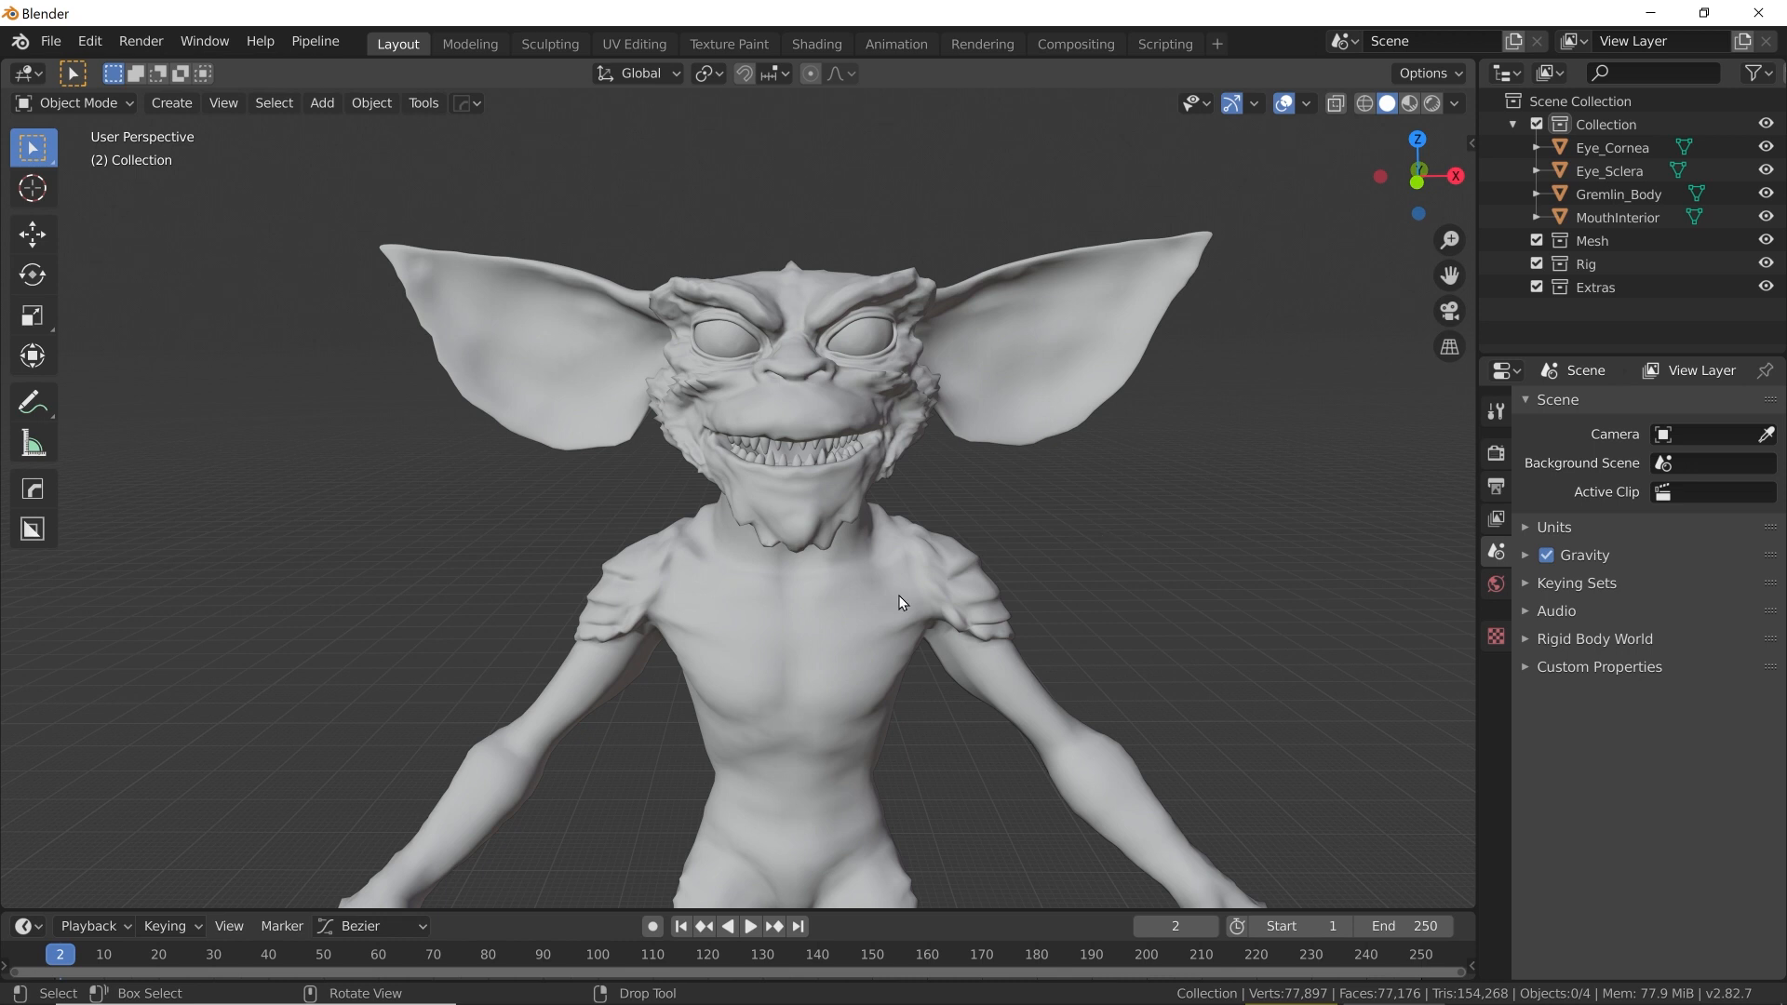
Step: Register Gremlin_Body as the main face object in the FaceIt setup
click(789, 611)
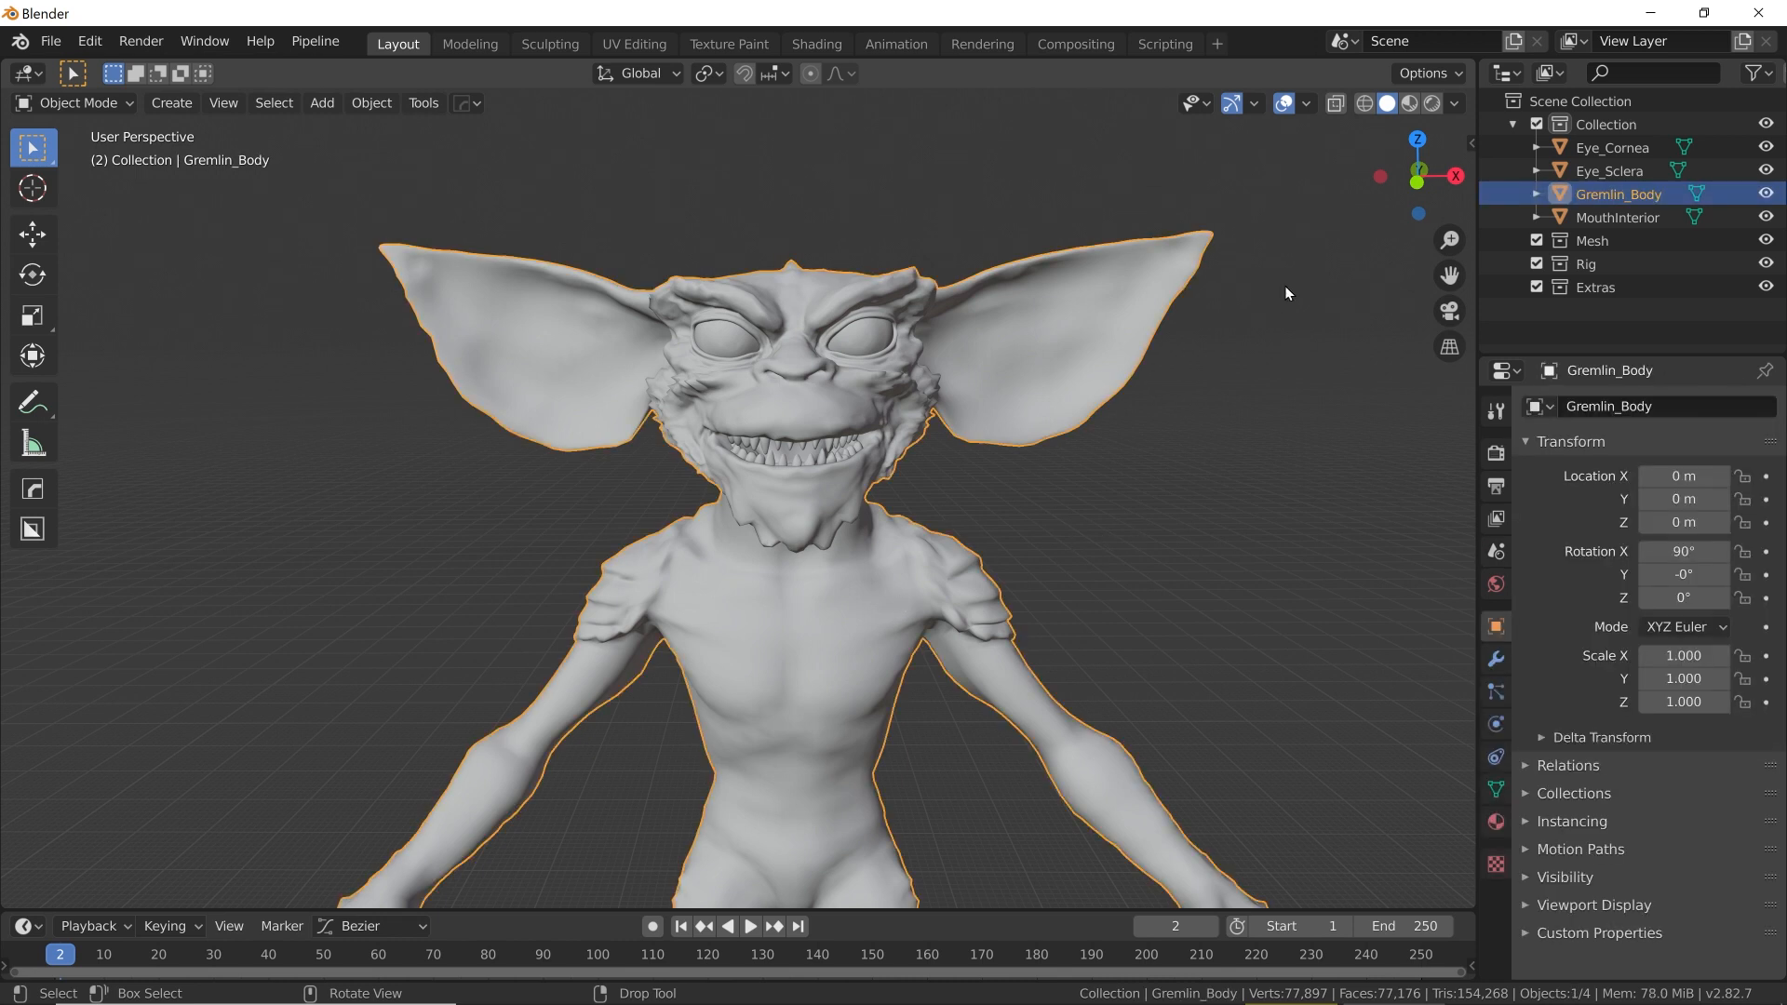
key(n)
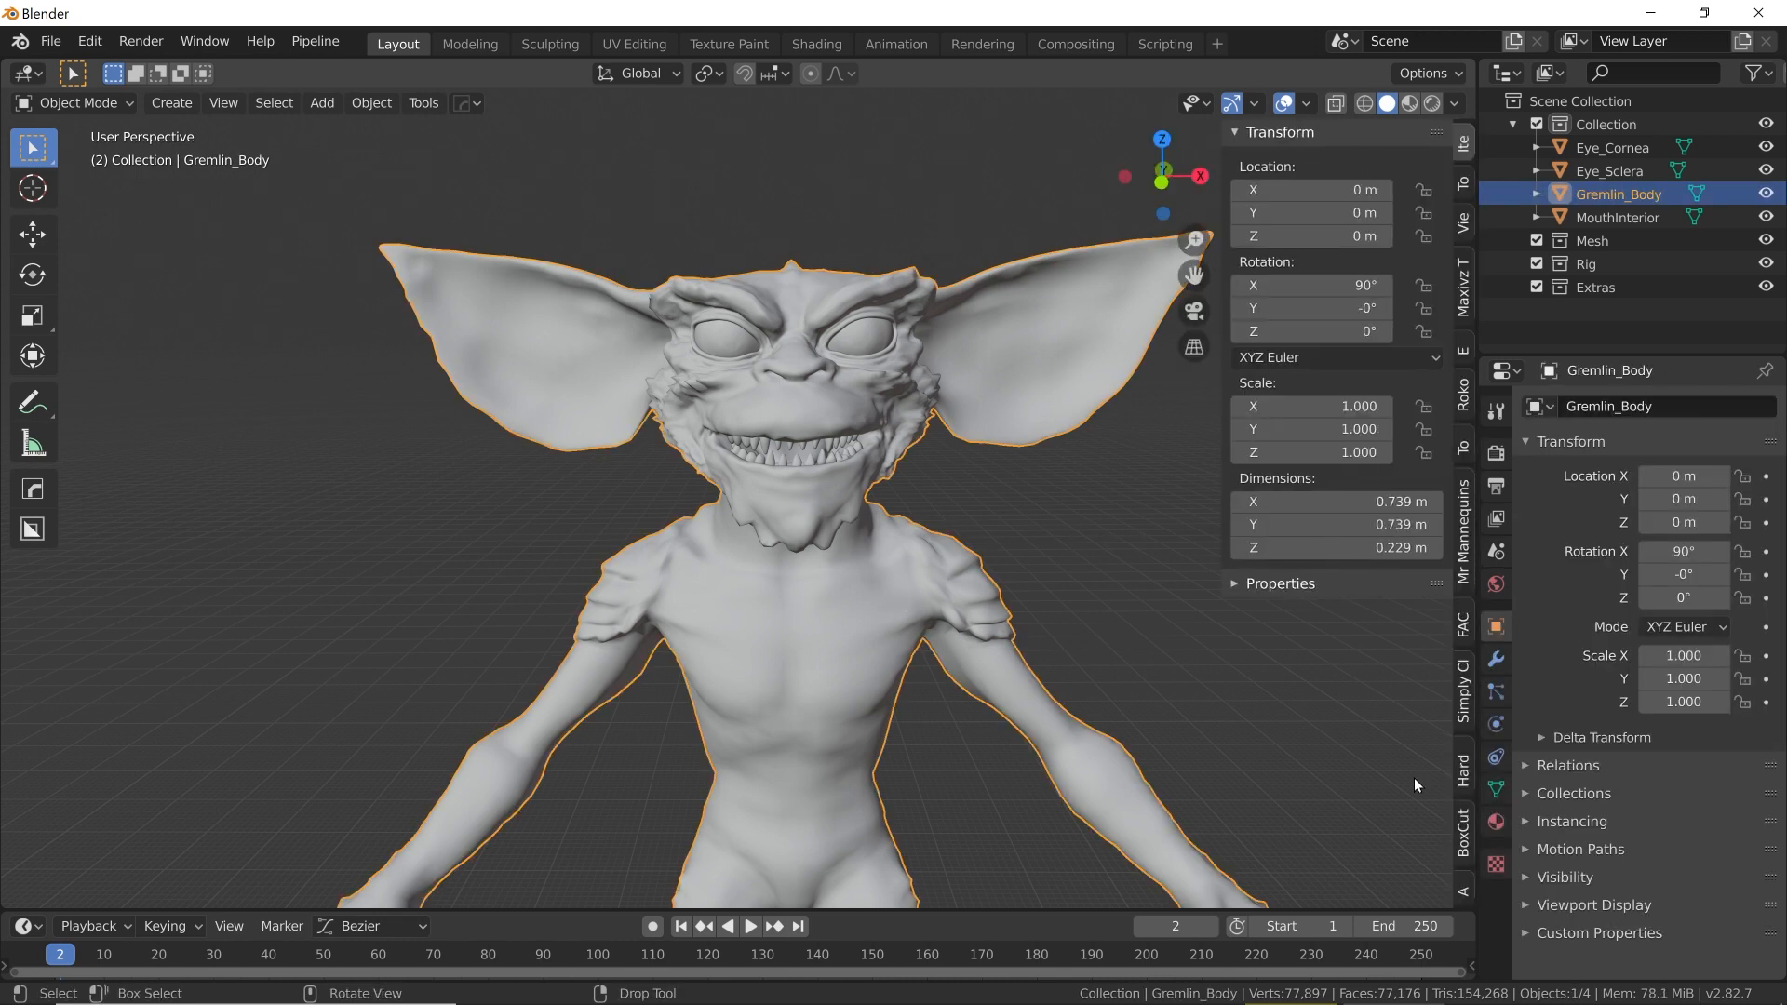
click(1463, 629)
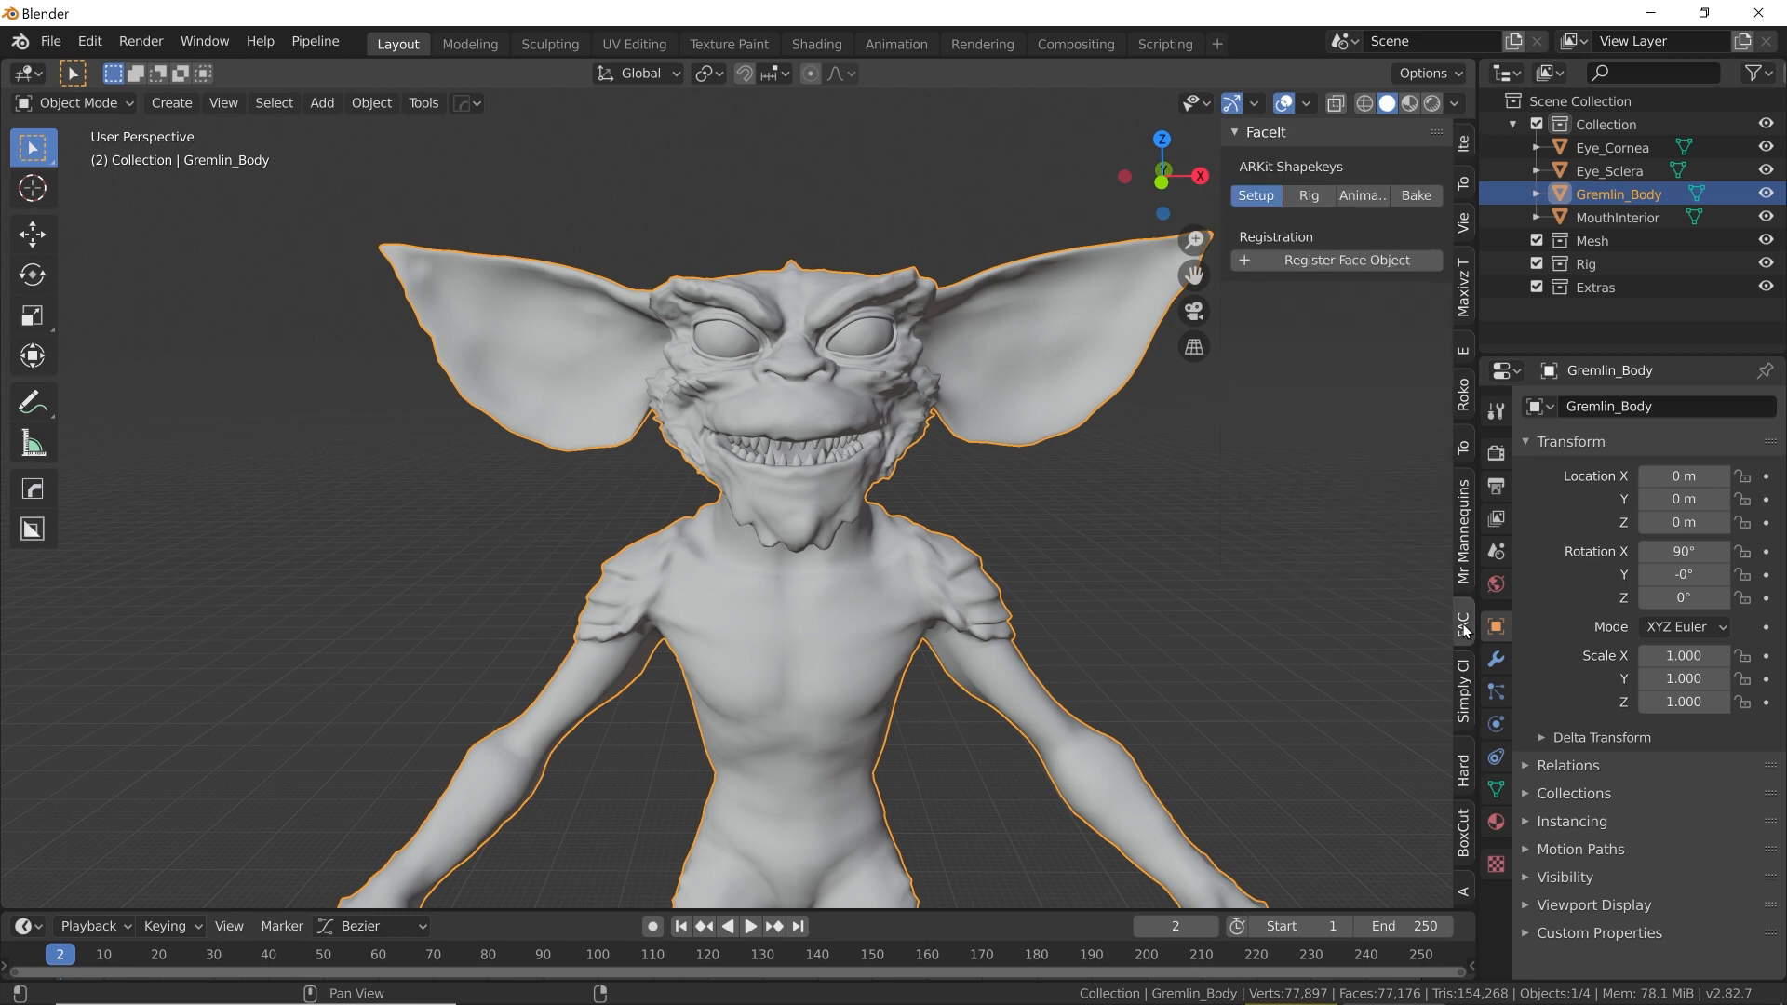
click(1290, 265)
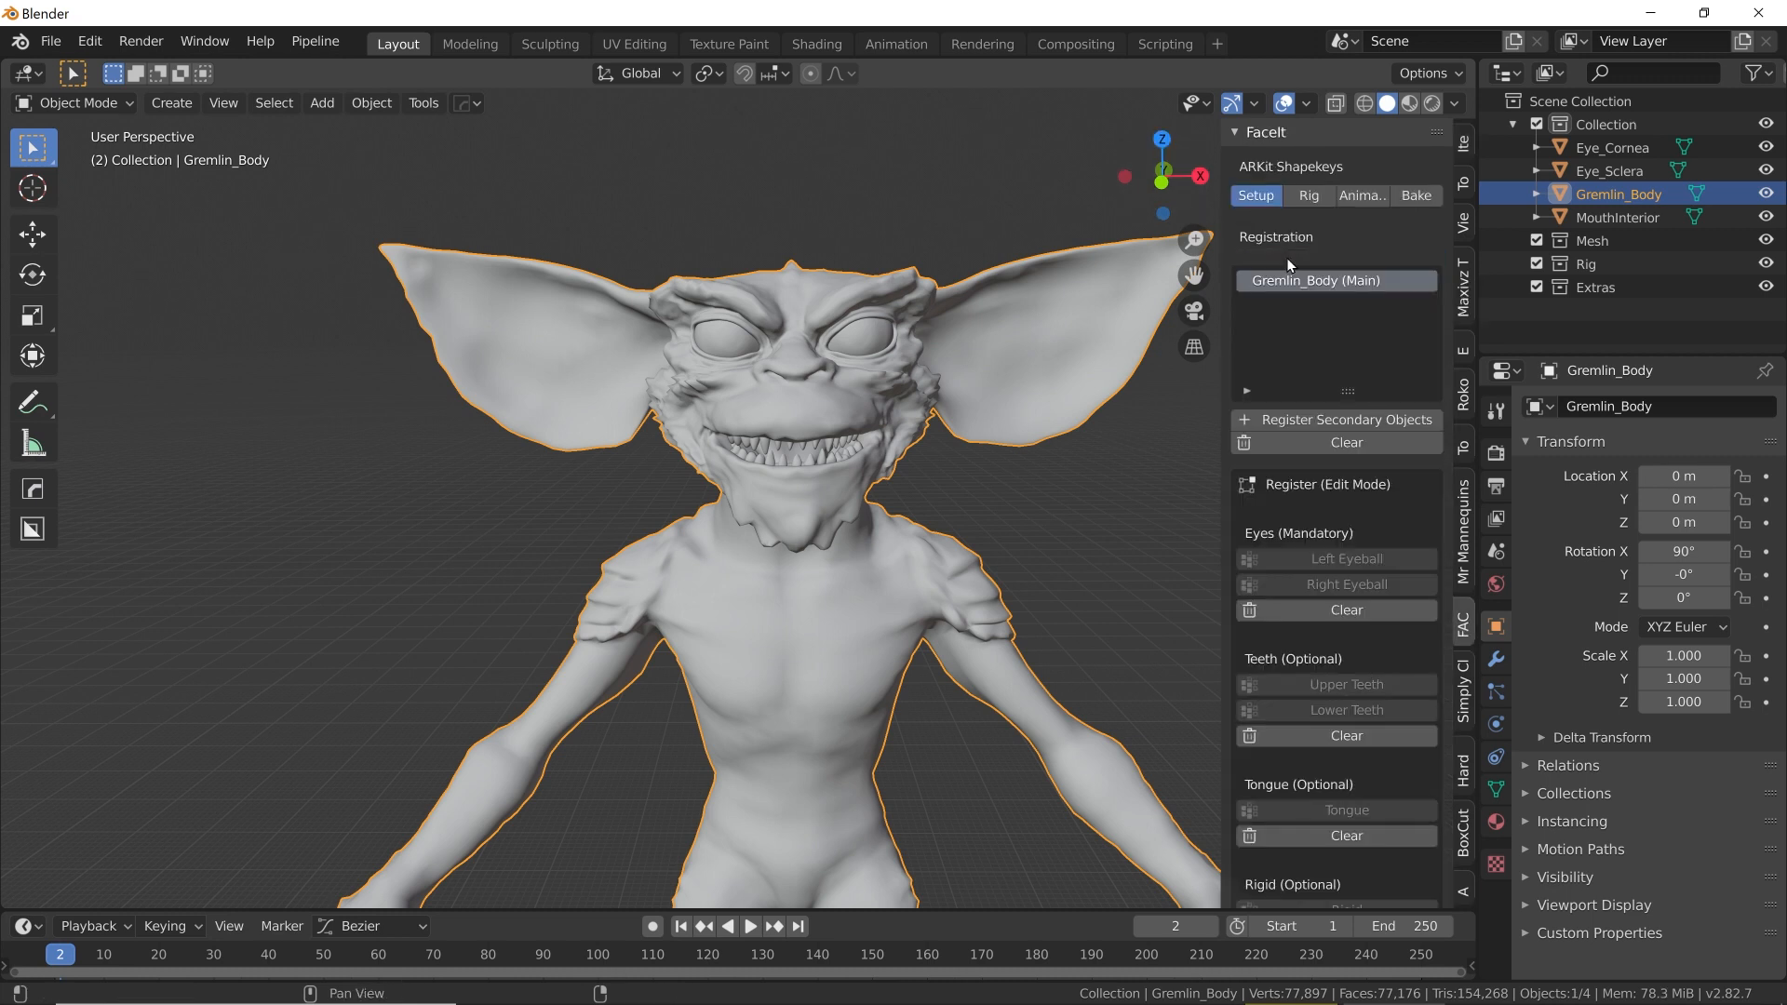
click(1336, 417)
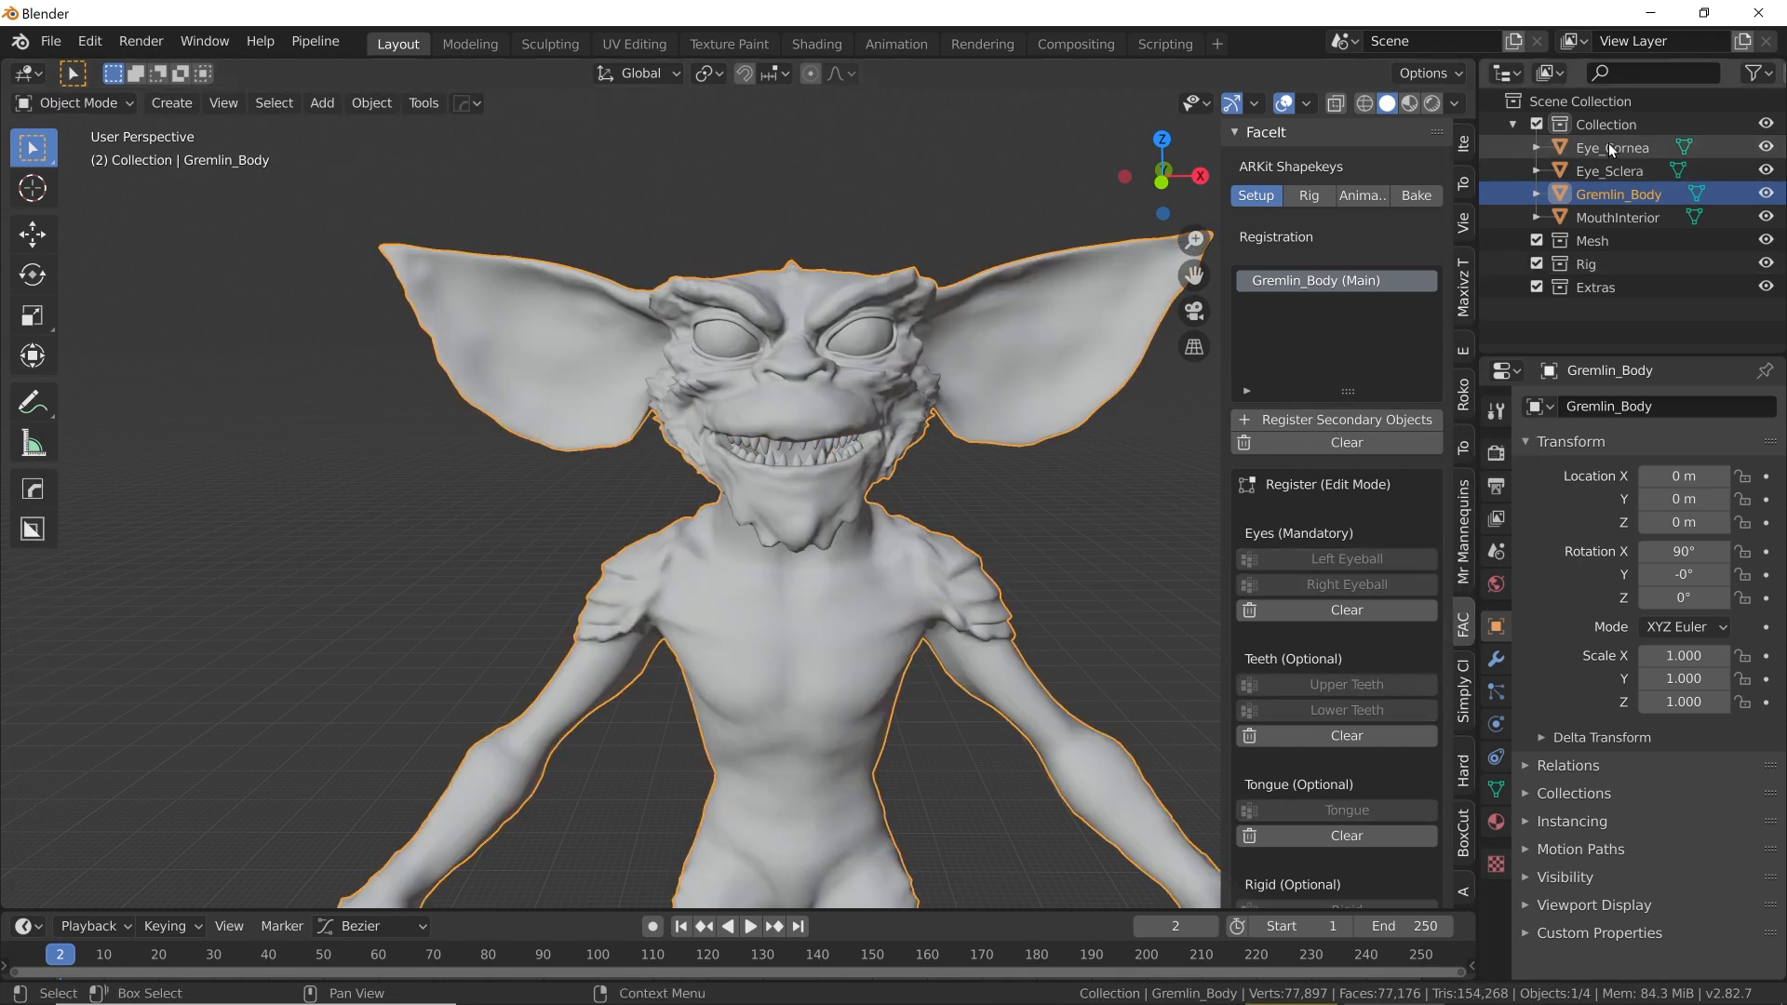
Step: Register Eye_Sclera and MouthInterior as secondary face objects in FaceIt
click(1617, 169)
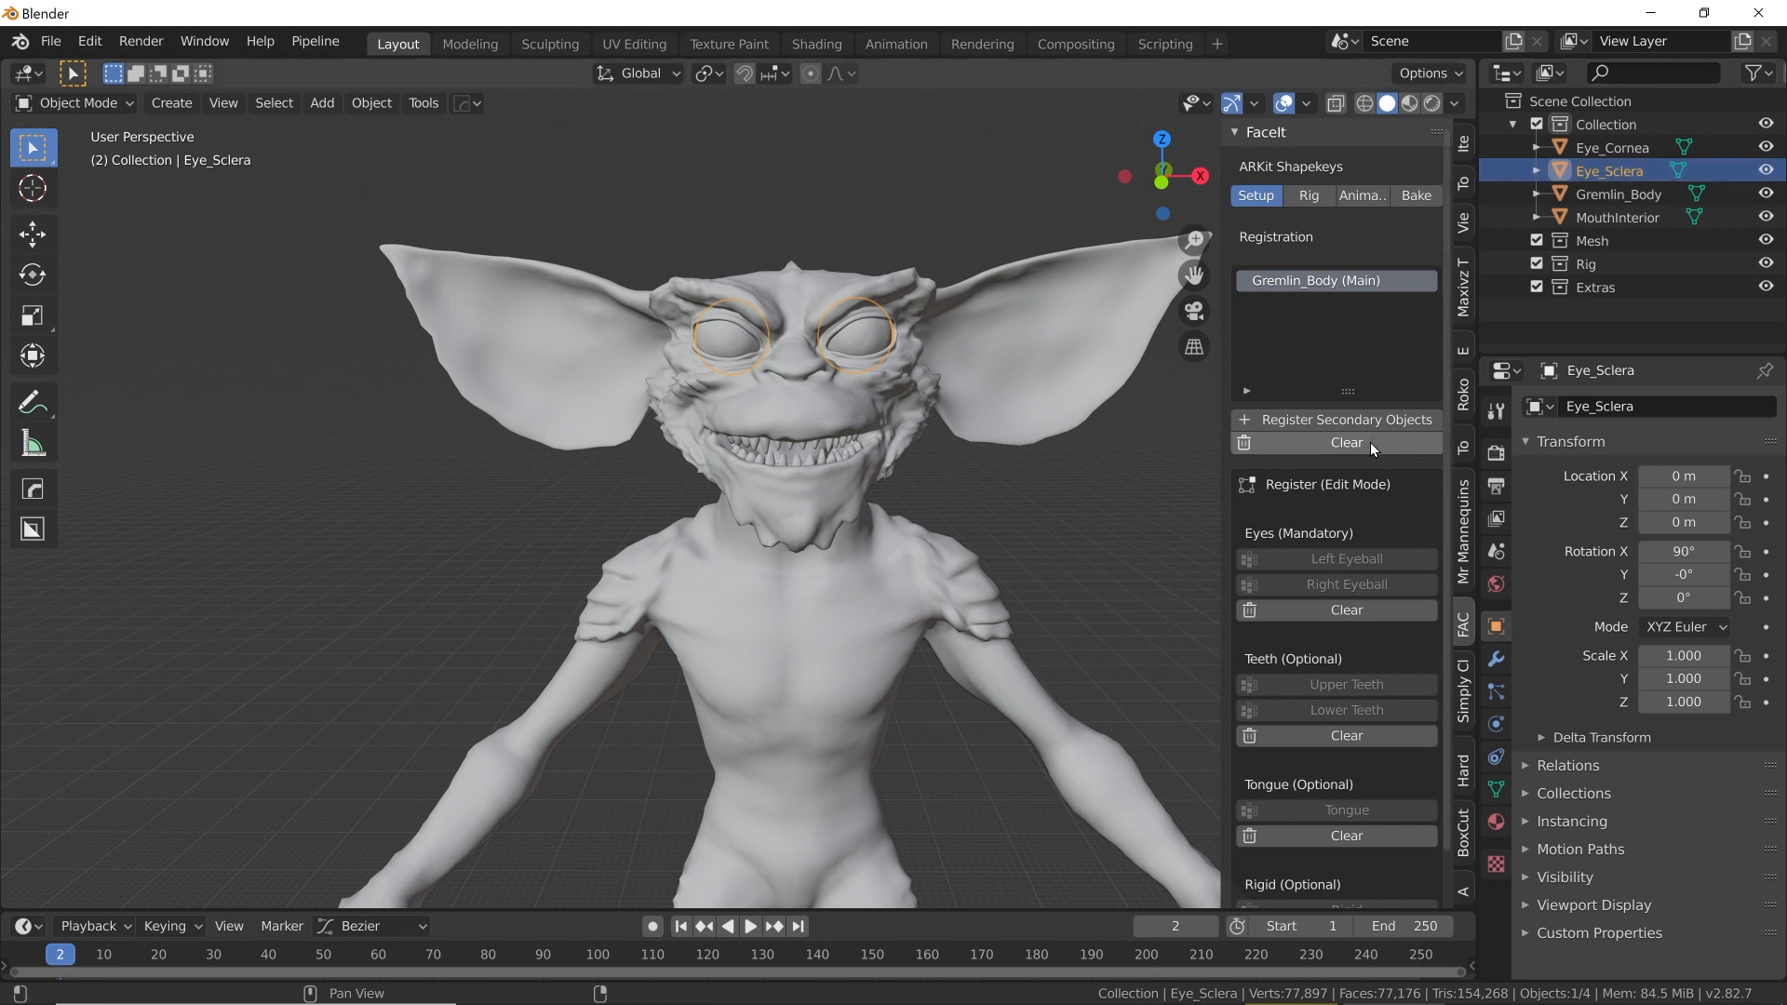
click(1361, 419)
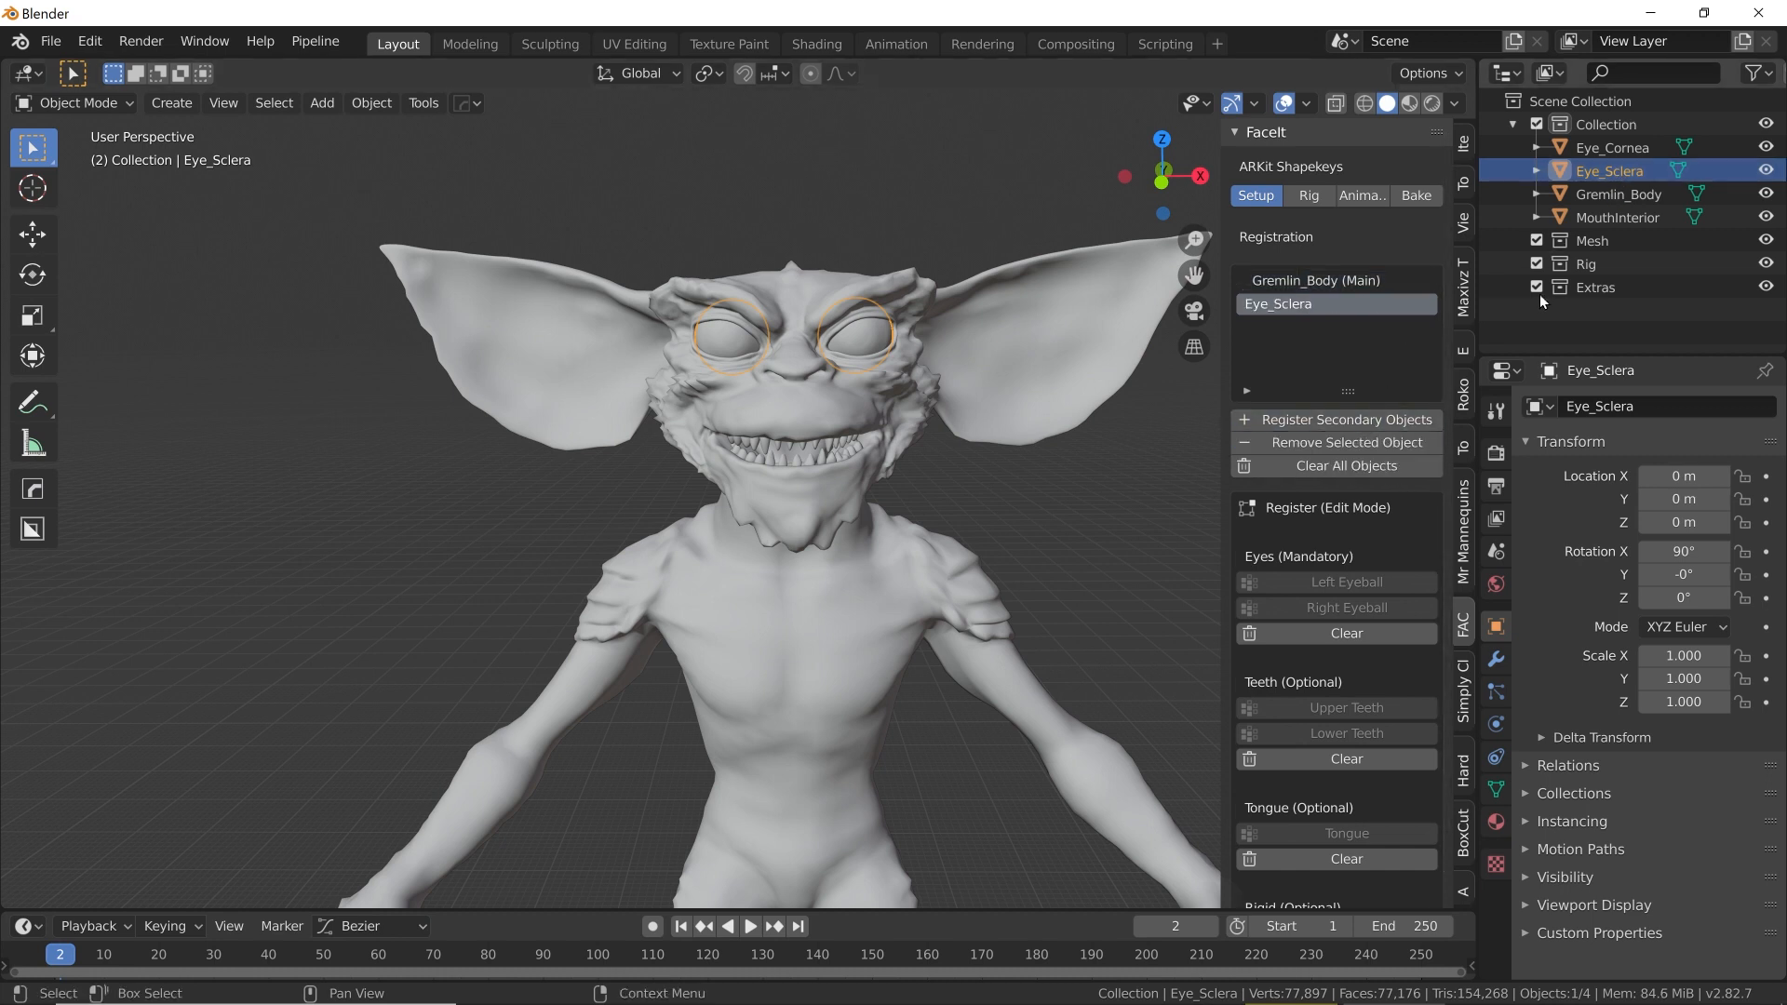
click(1625, 217)
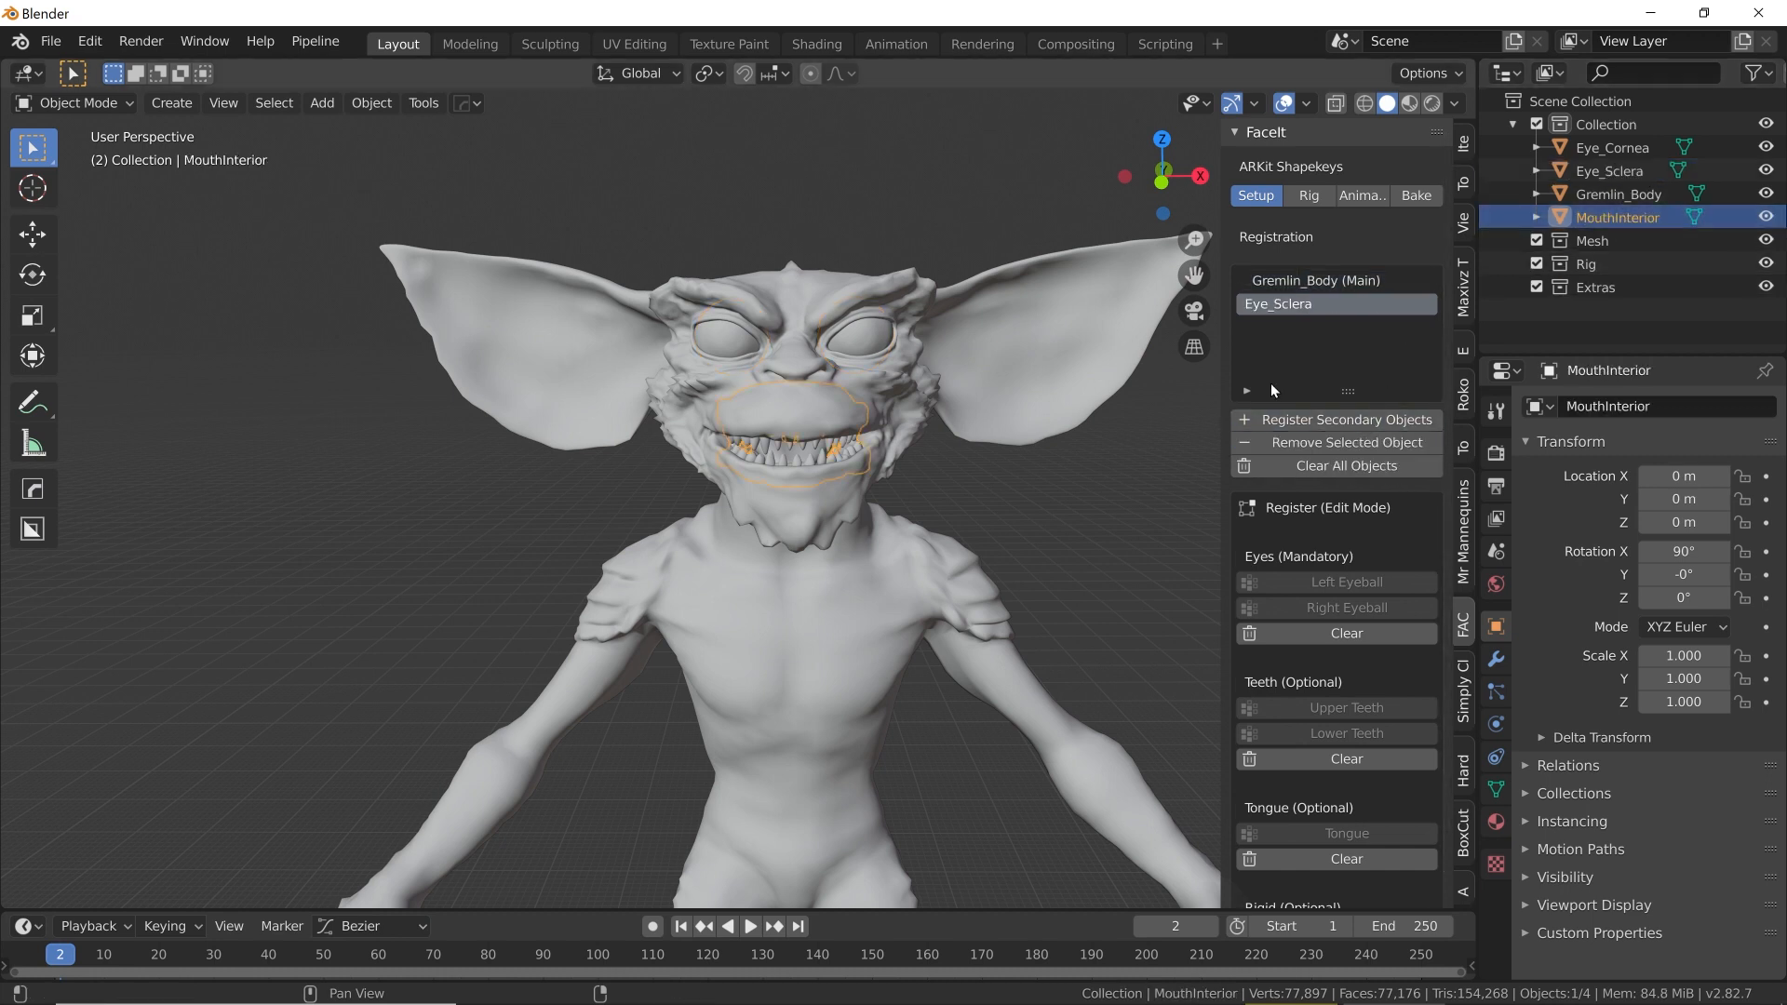
click(1324, 419)
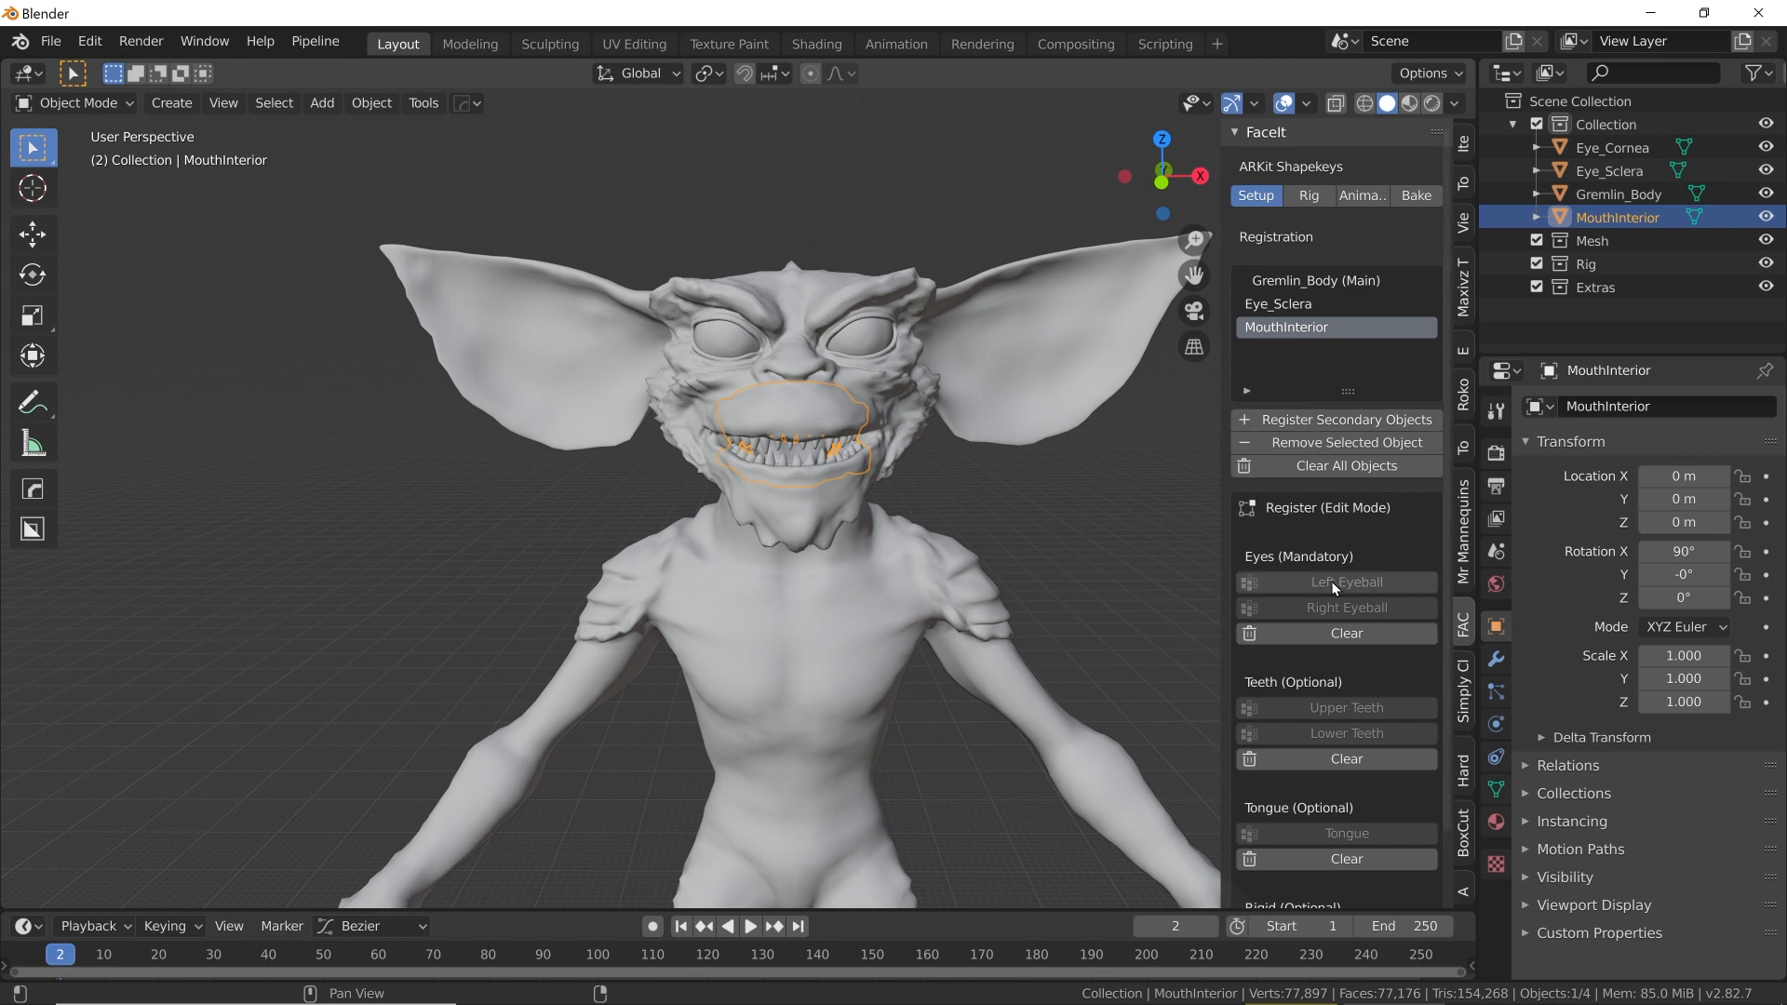
Step: Edit the Eye_Sclera mesh and assign each eye's vertices as the Left Eyeball and Right Eyeball in FaceIt
key(Tab)
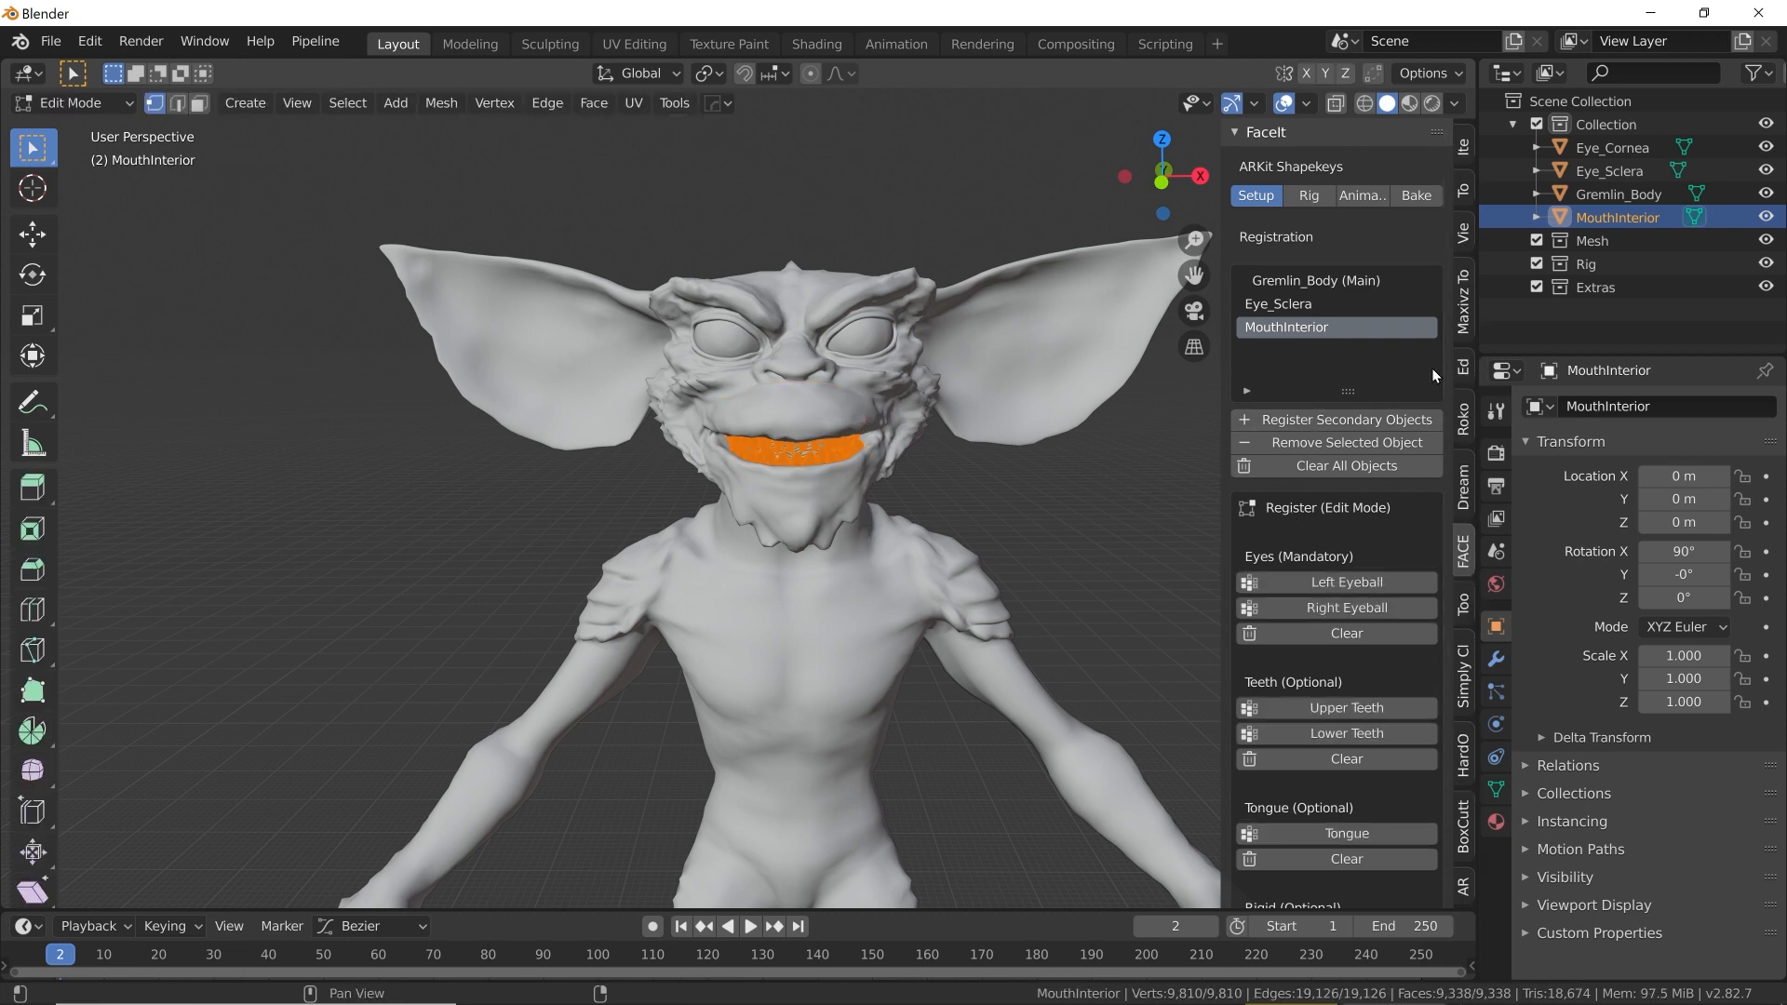
ctrl+click(1589, 166)
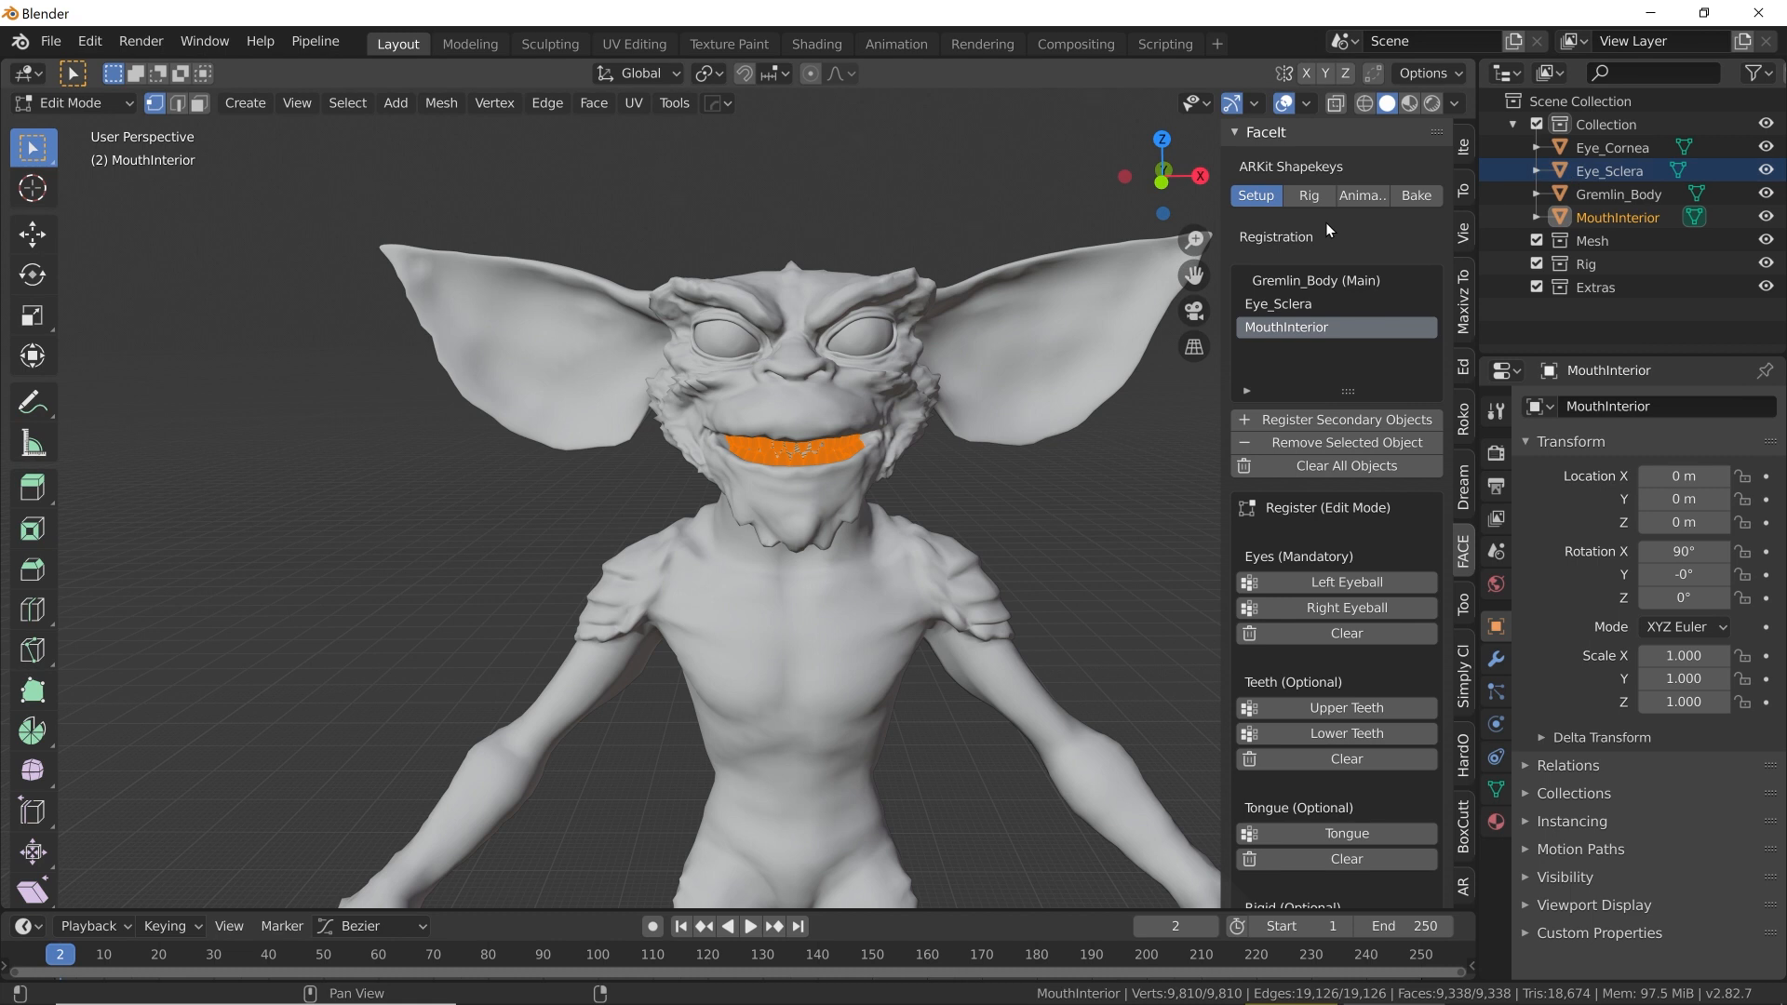
click(1613, 173)
key(Tab)
key(Tab)
drag(606, 290, 1086, 170)
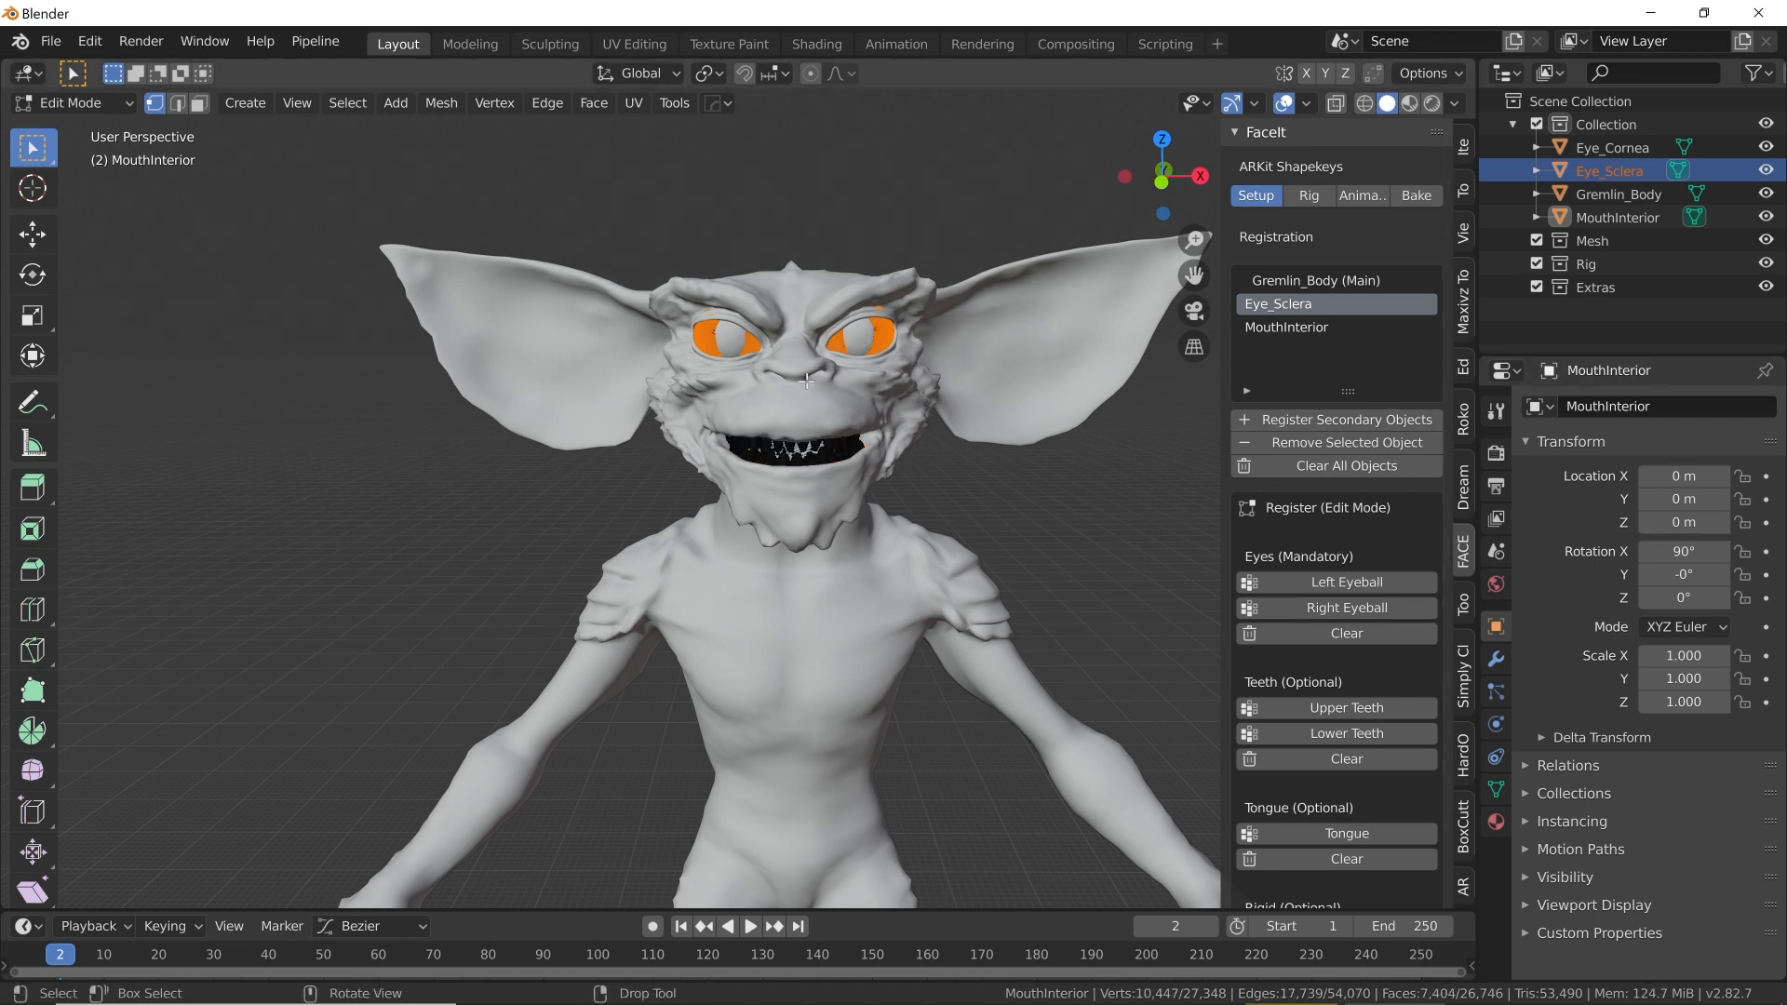
drag(806, 381, 1001, 179)
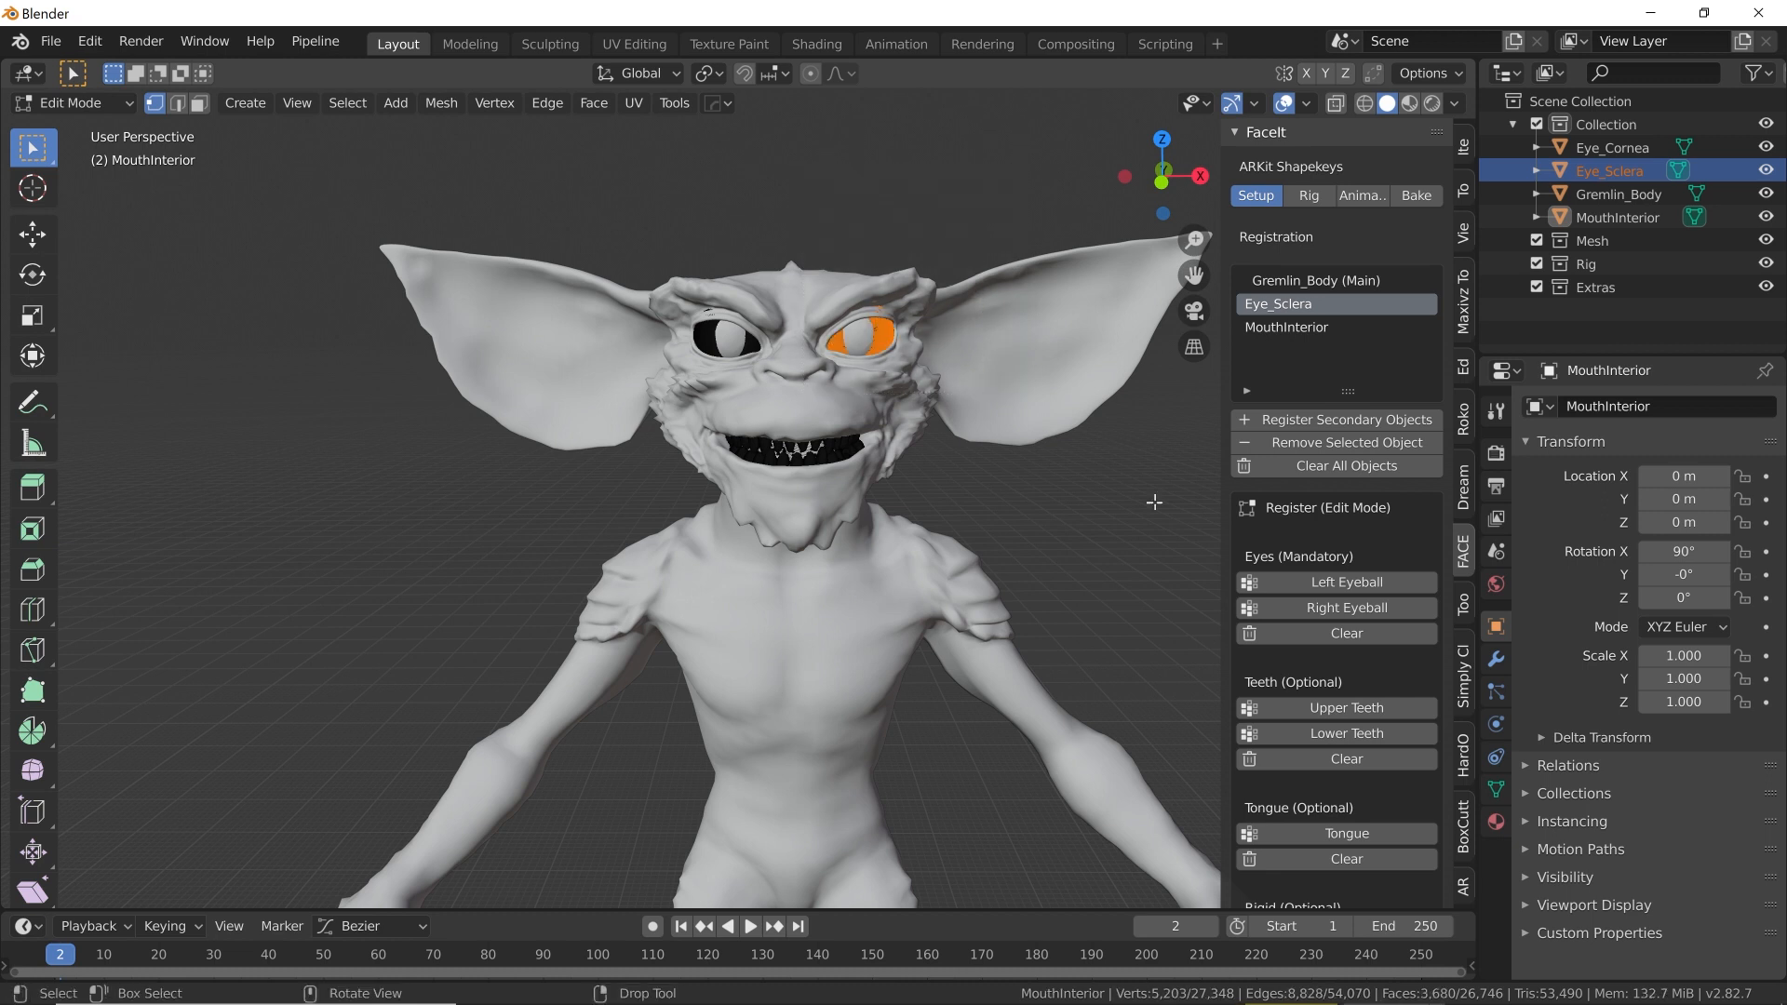
click(1281, 582)
drag(637, 405, 787, 257)
click(1348, 607)
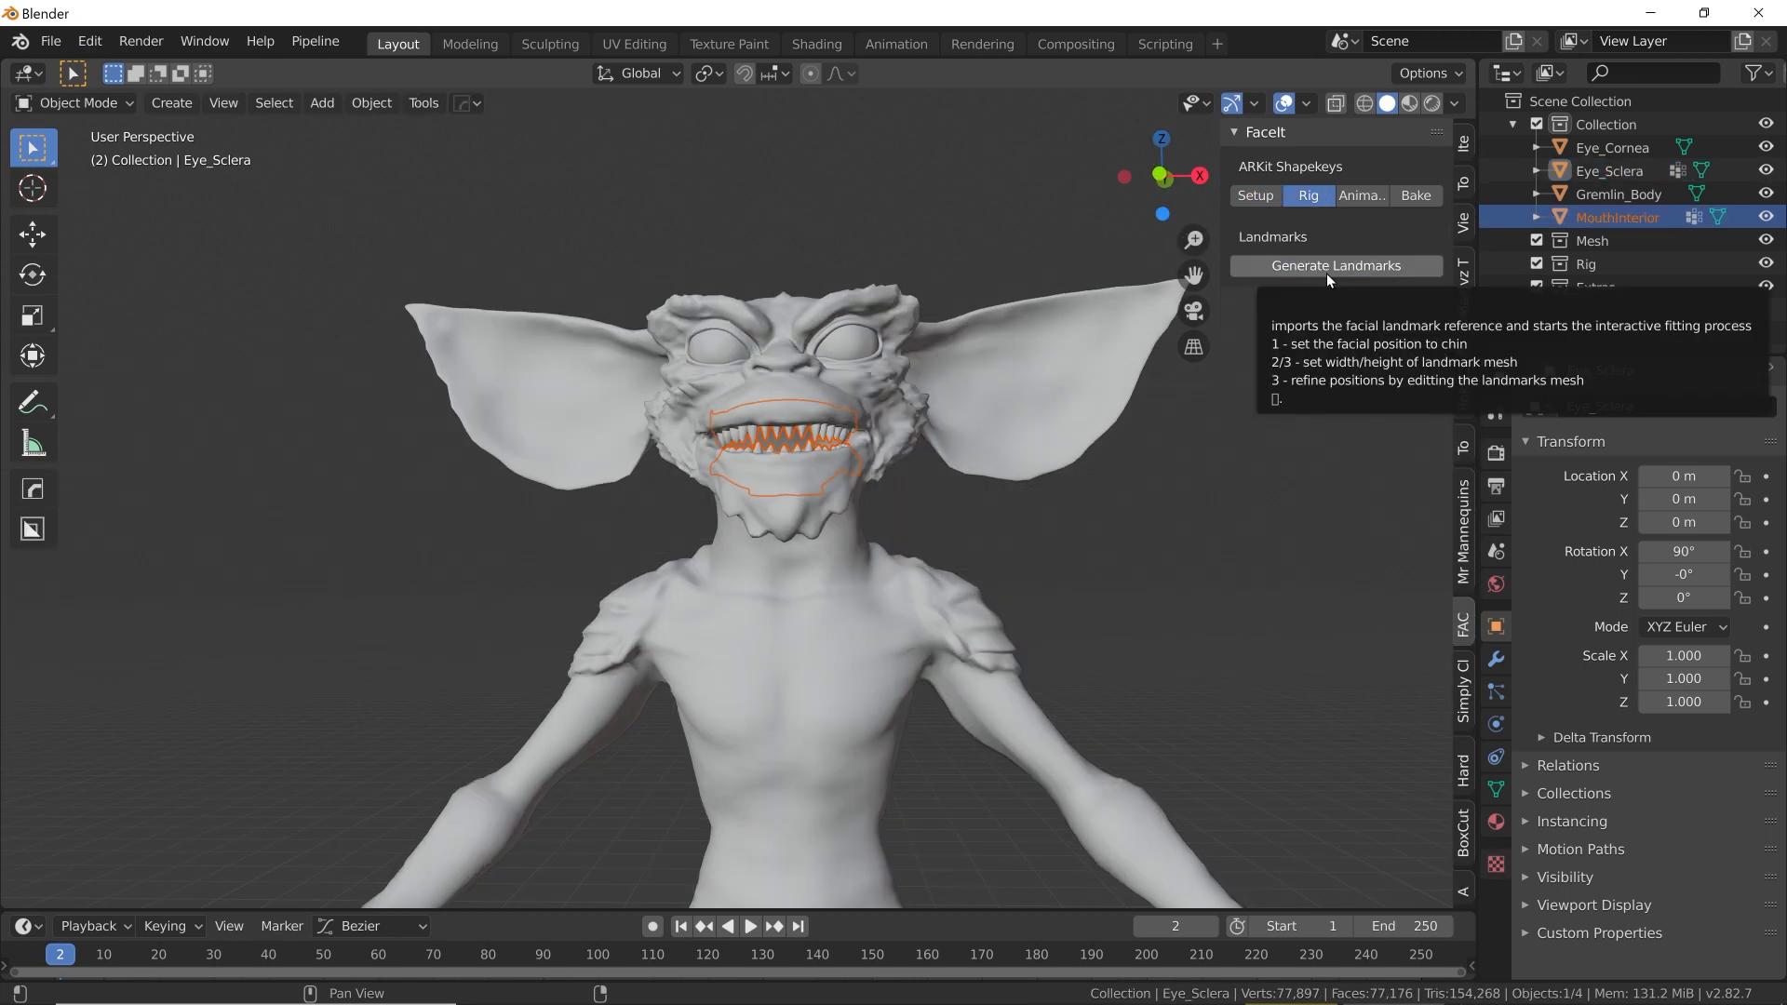
Step: Generate the facial landmarks, place them at the Gremlin's chin and scale their height and width to fit the head
click(1320, 267)
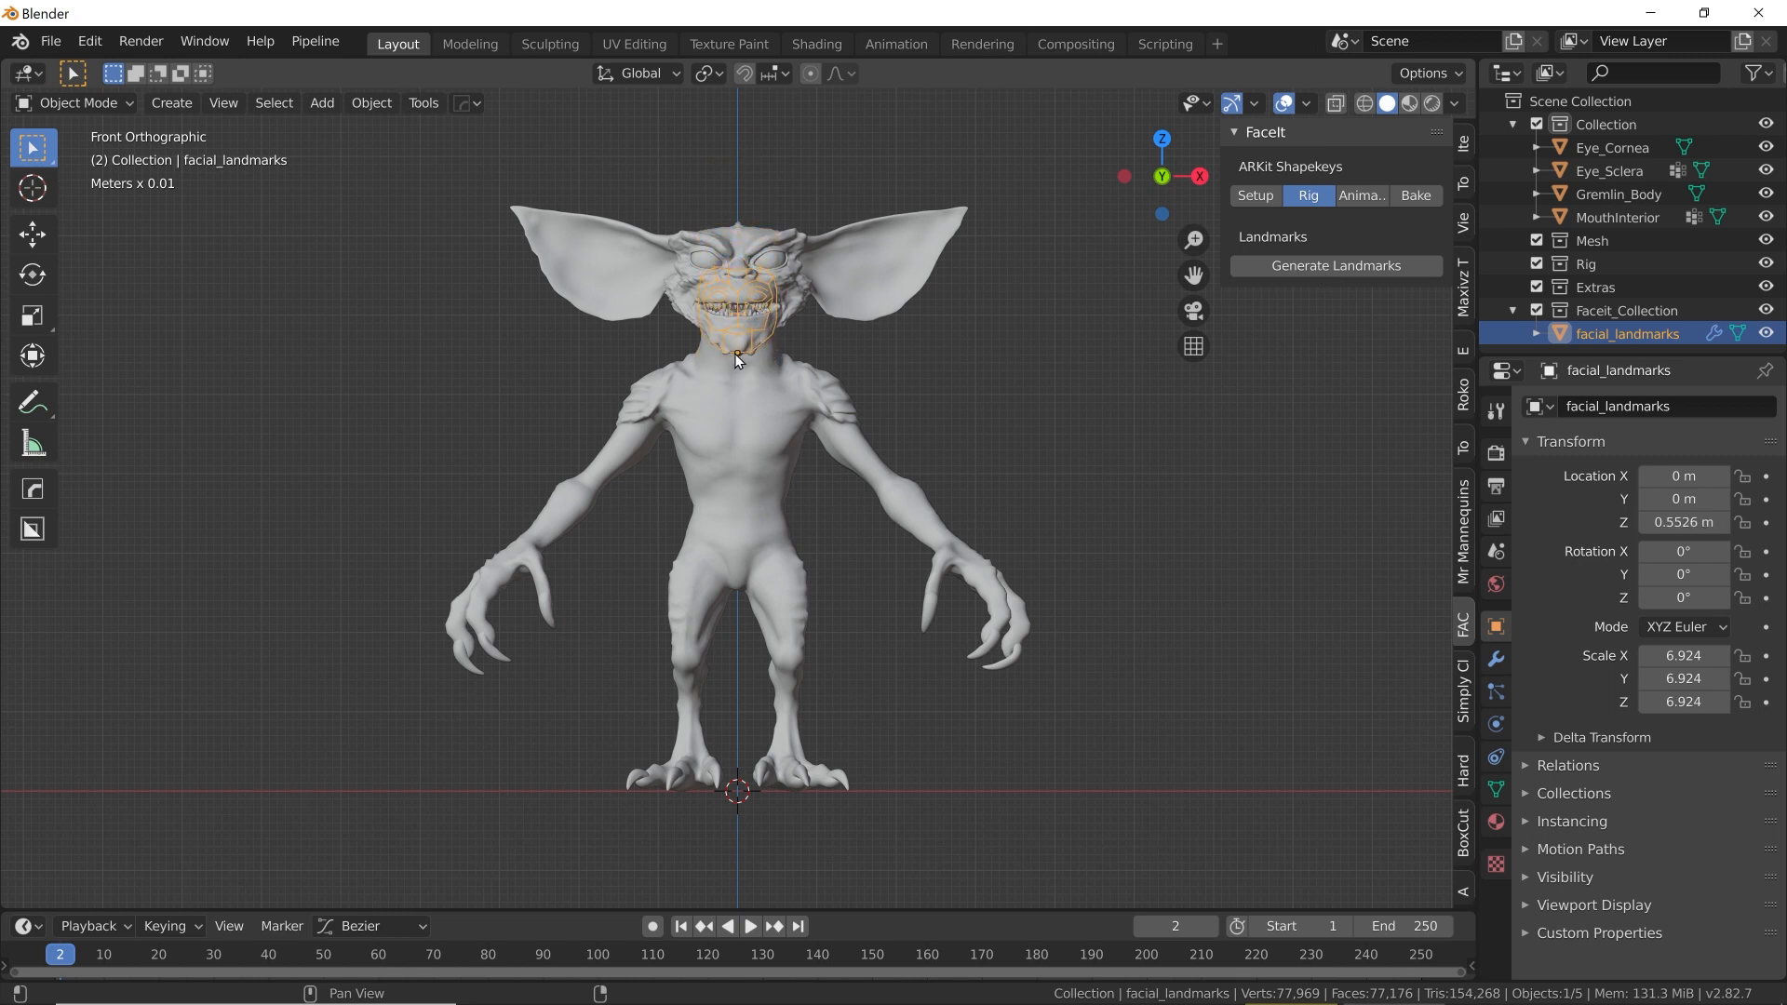
click(738, 360)
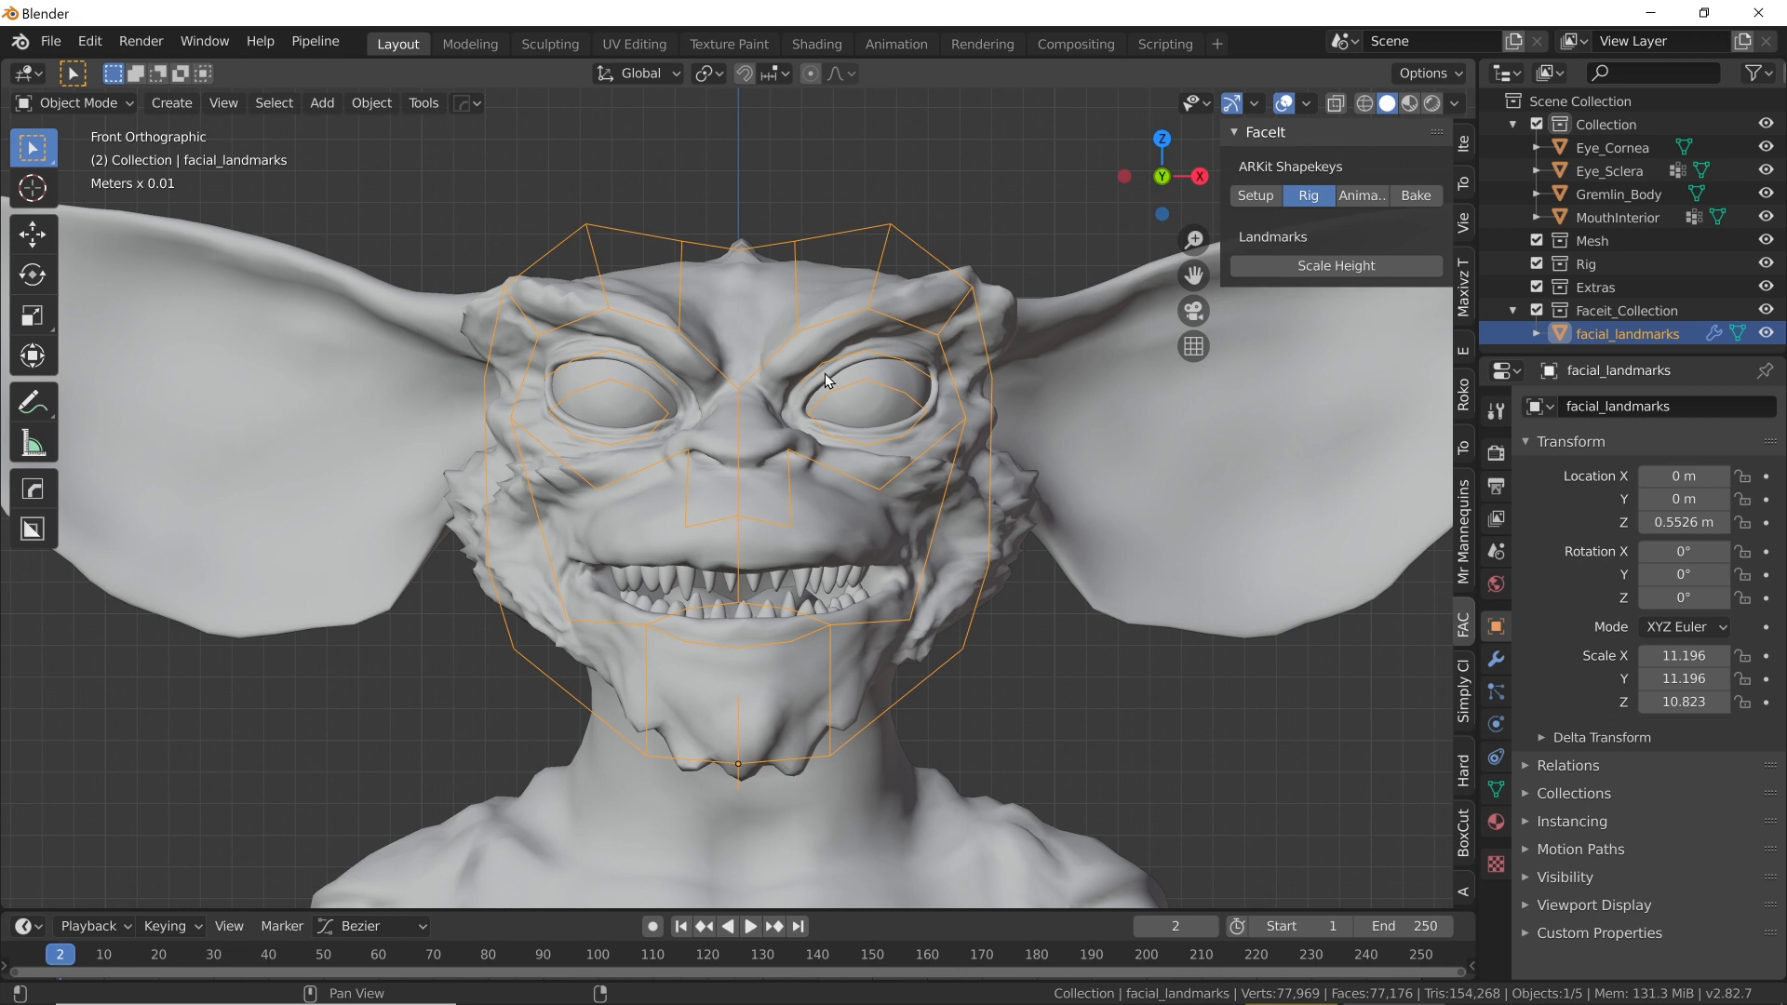
click(821, 350)
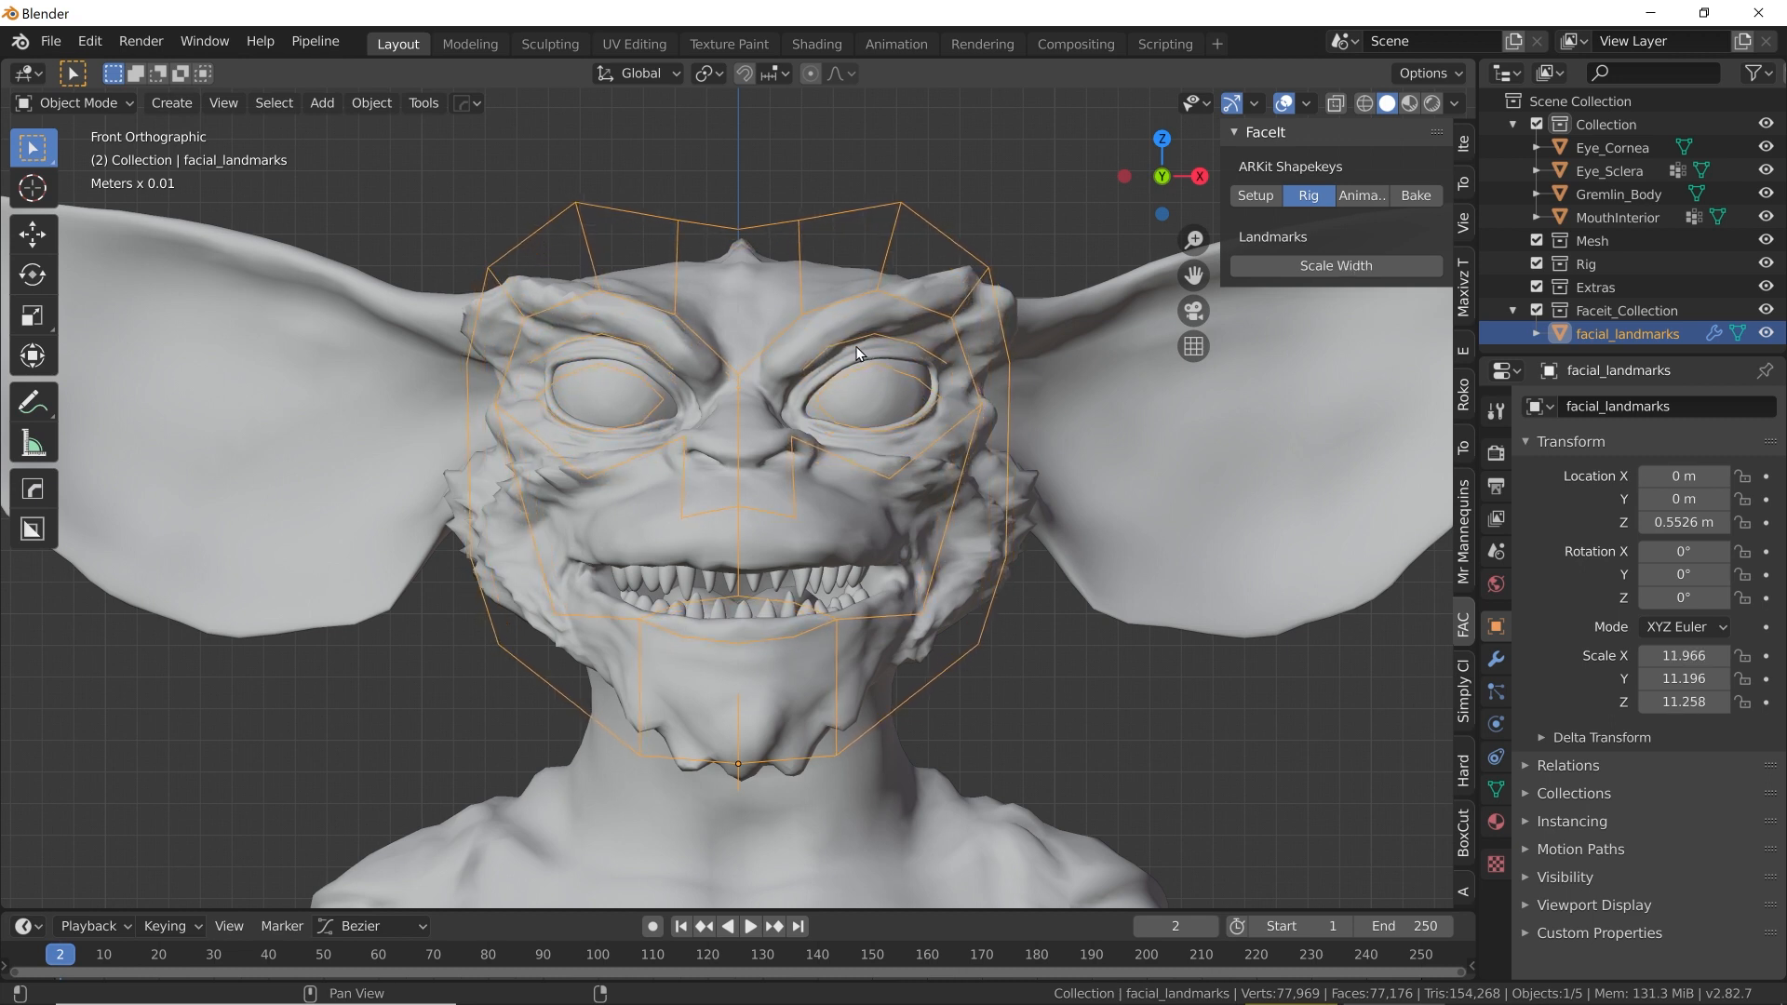
click(856, 351)
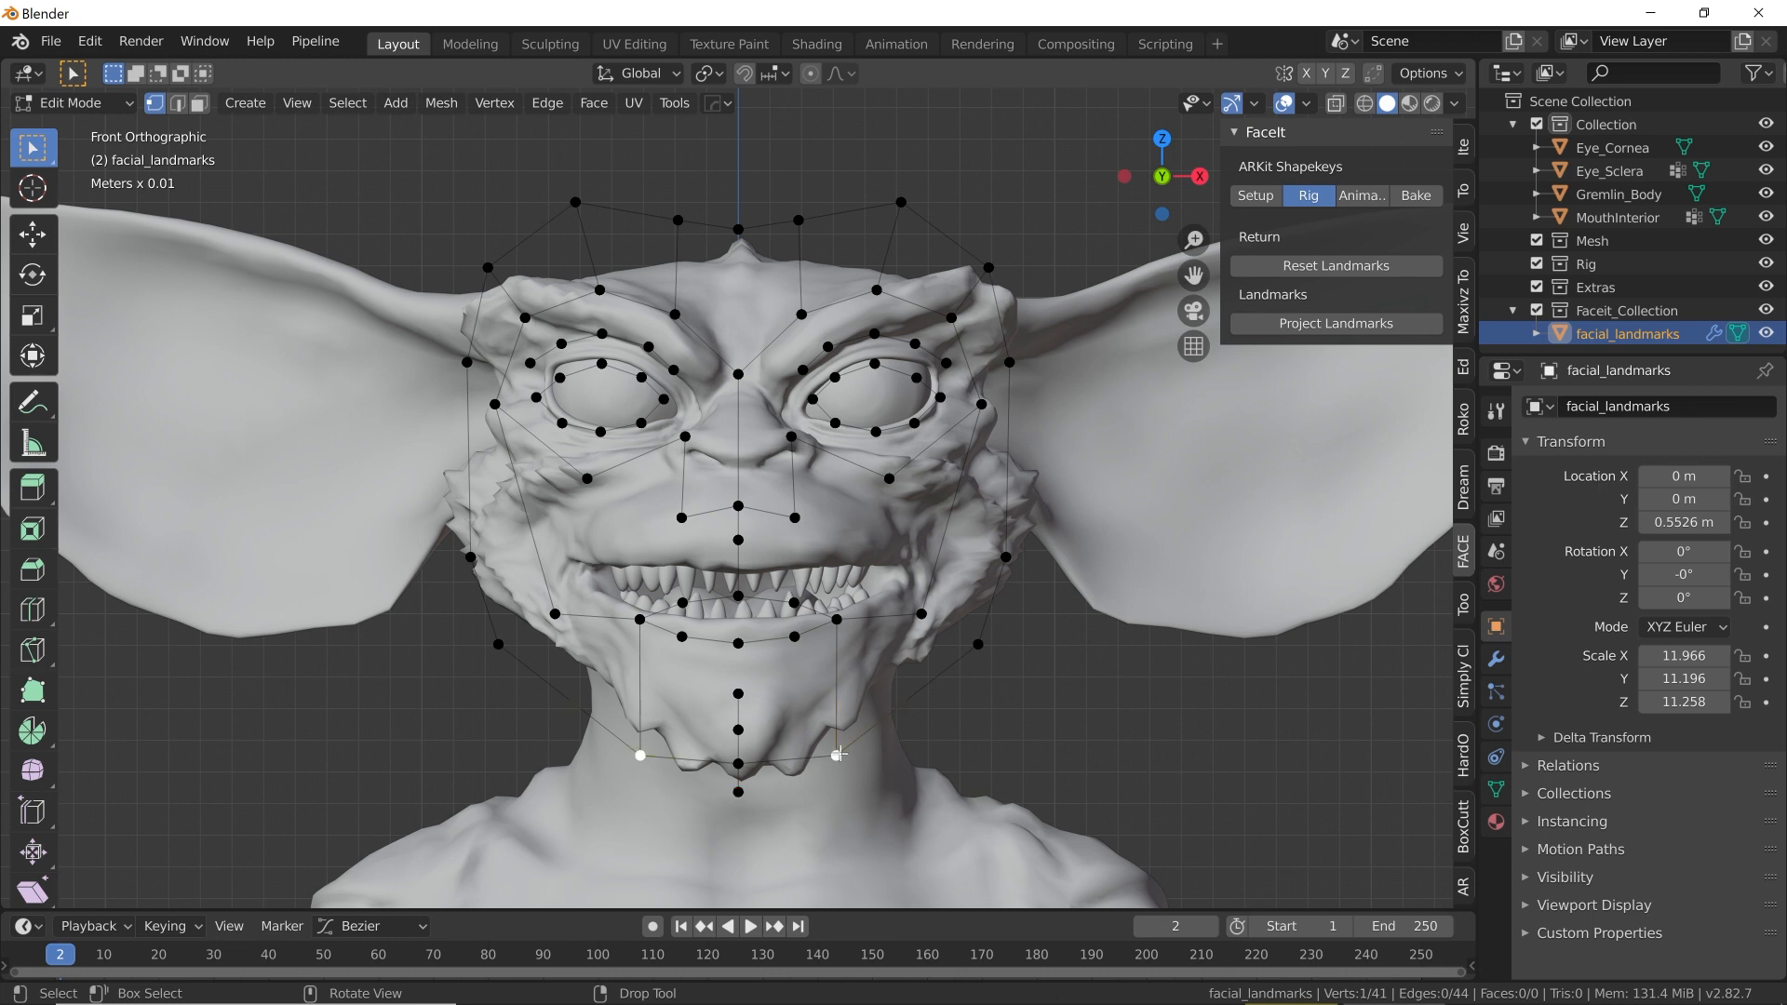
Step: Move the jaw and lip landmarks onto the Gremlin's chin edge, mouth corners and lip lines in front view
drag(837, 755, 828, 719)
key(w)
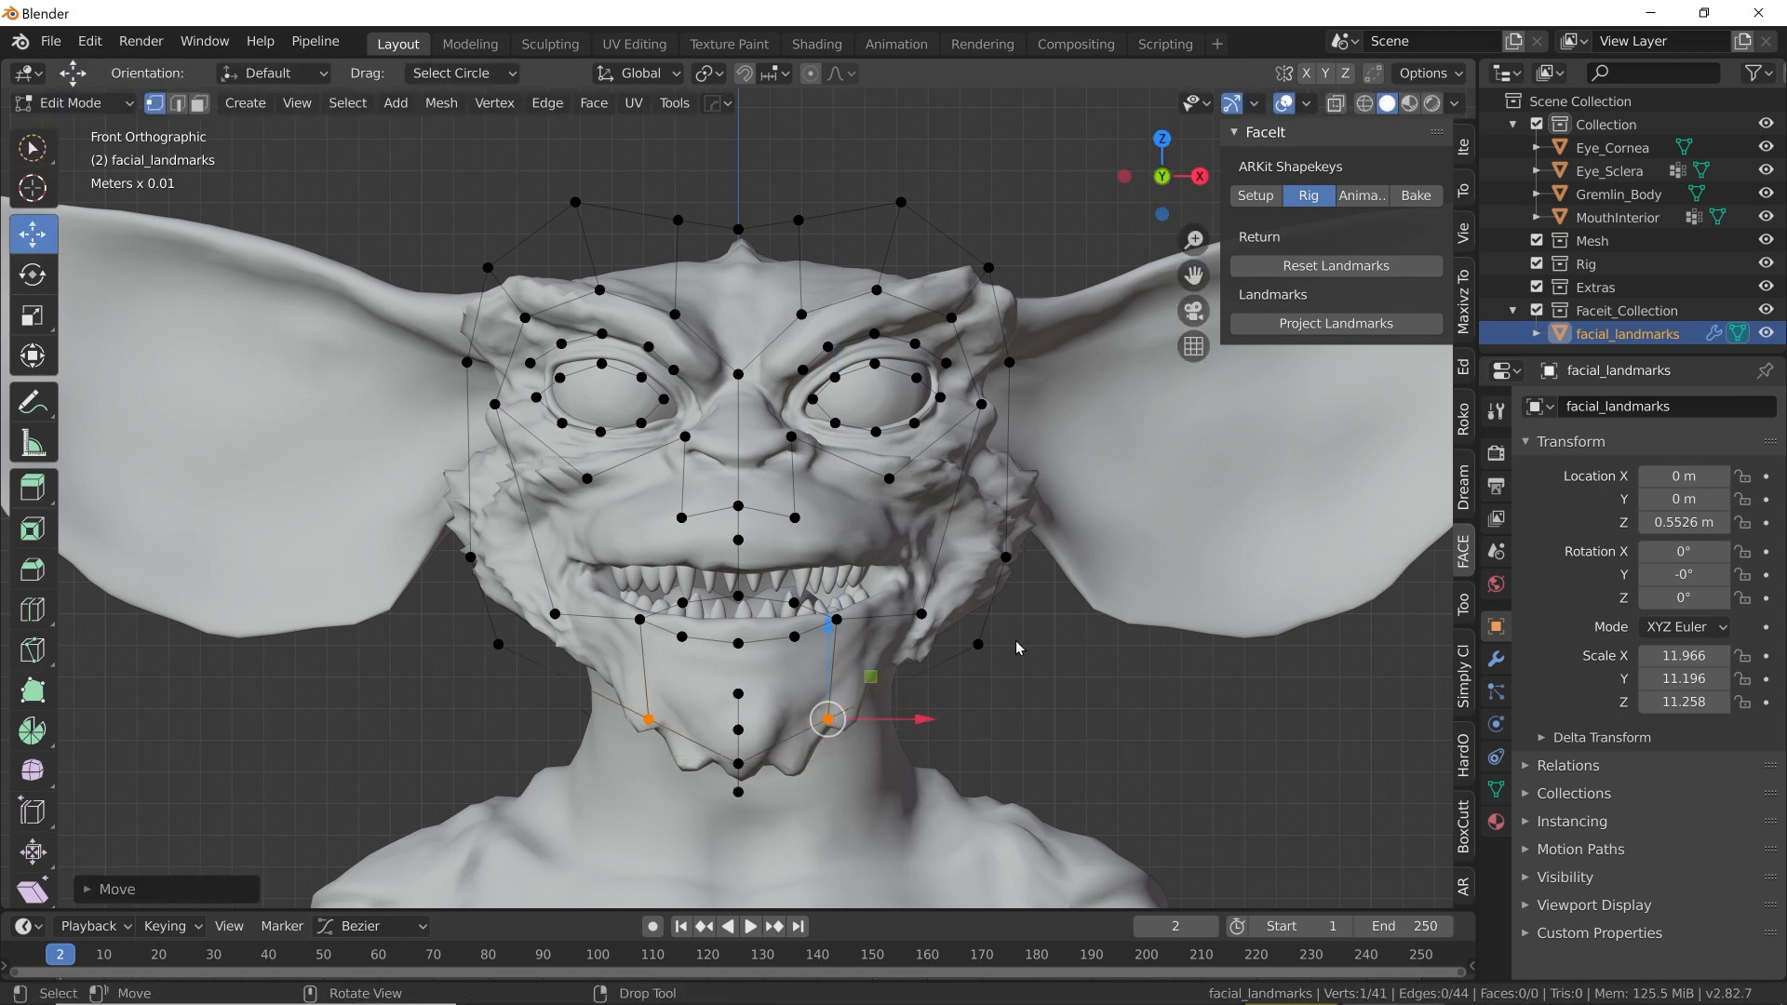
click(921, 611)
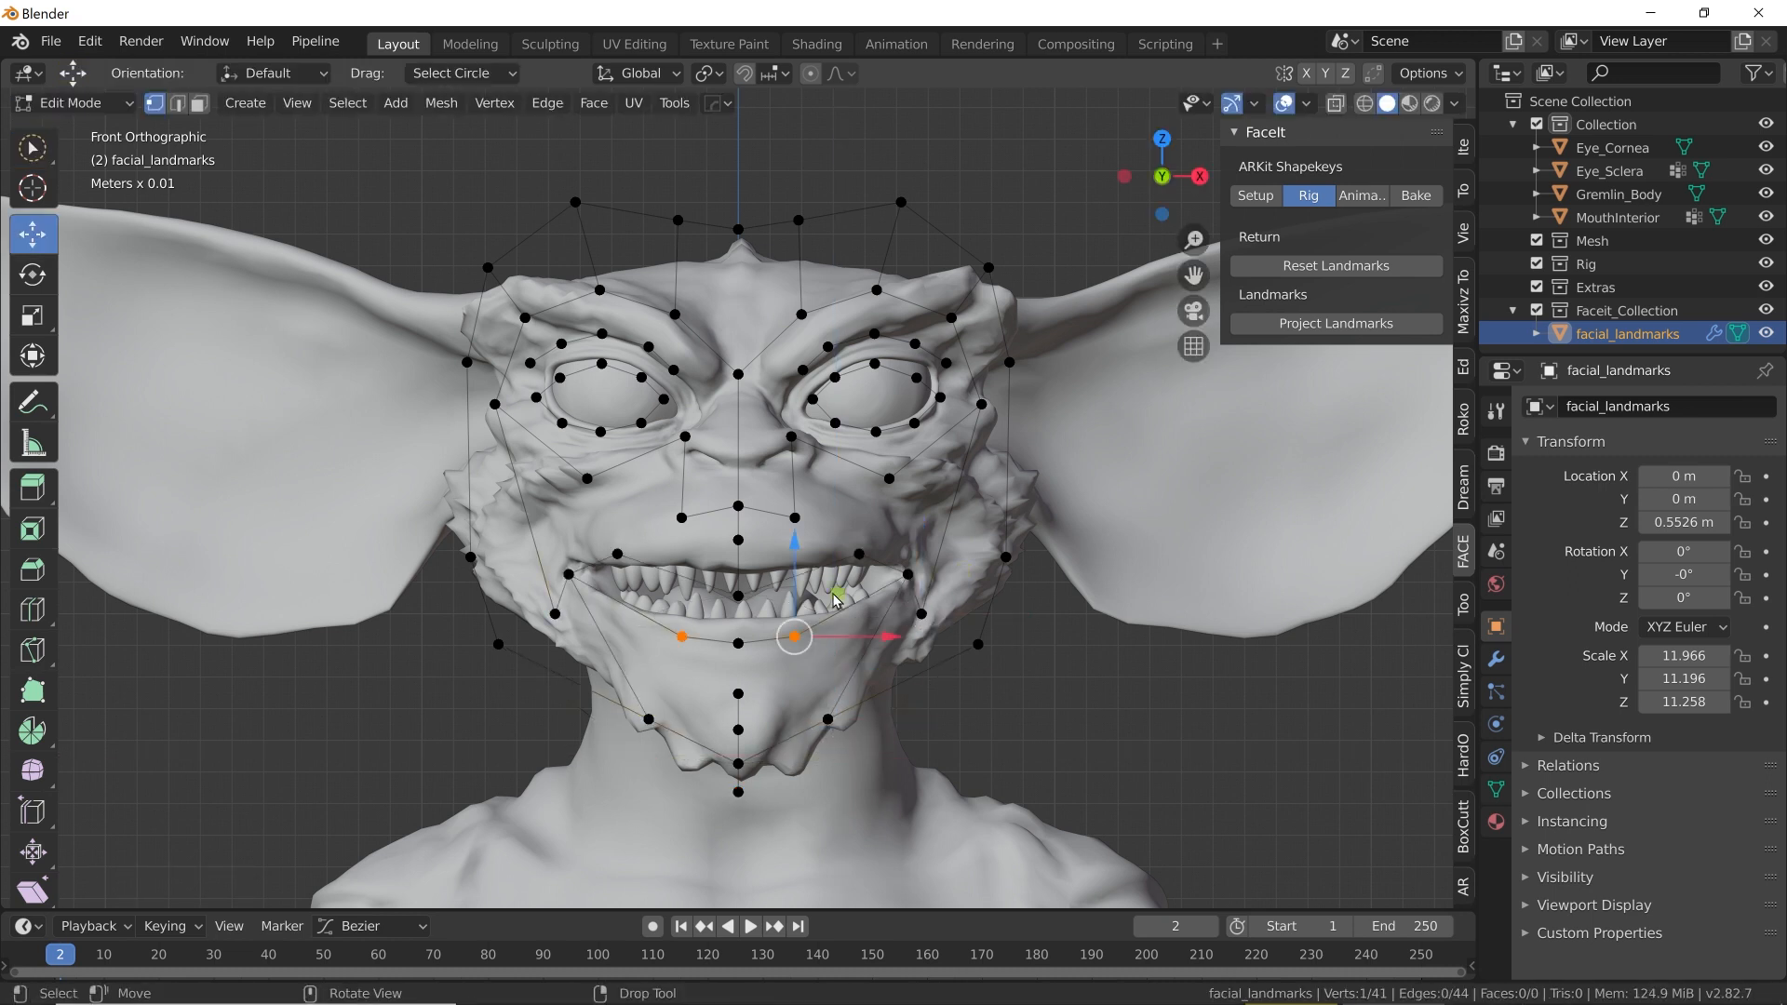
drag(840, 591, 897, 574)
click(743, 648)
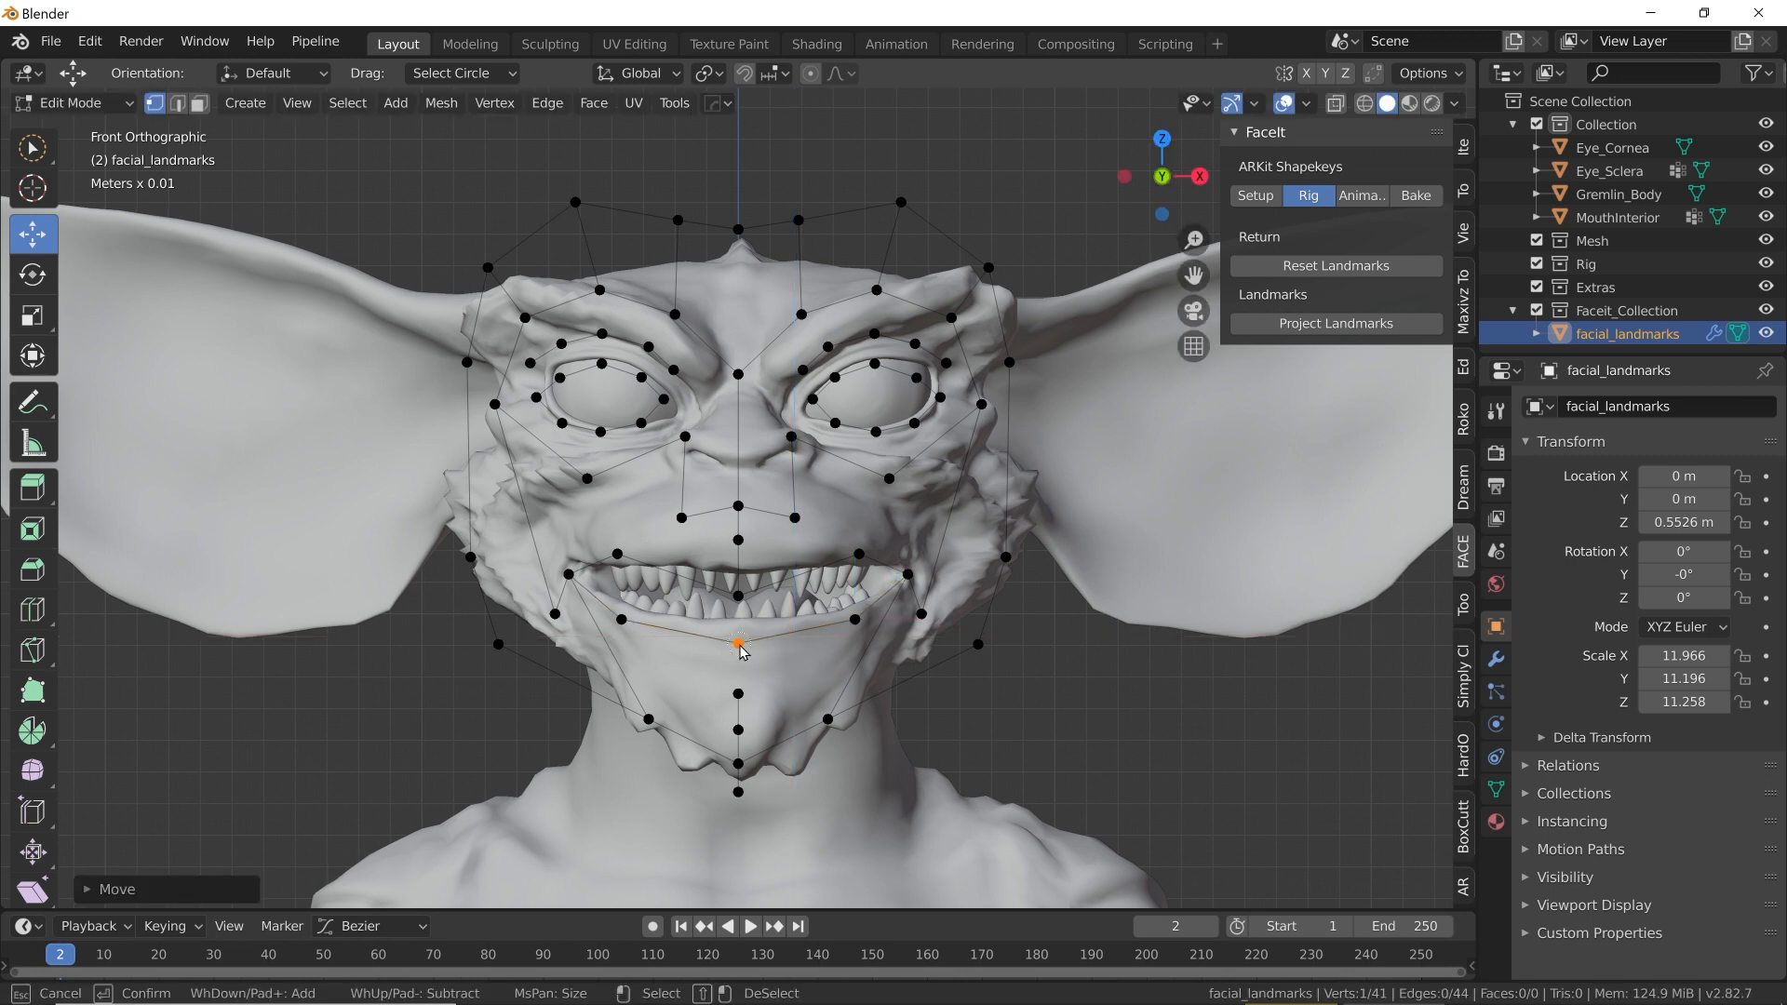
click(739, 592)
right_click(733, 583)
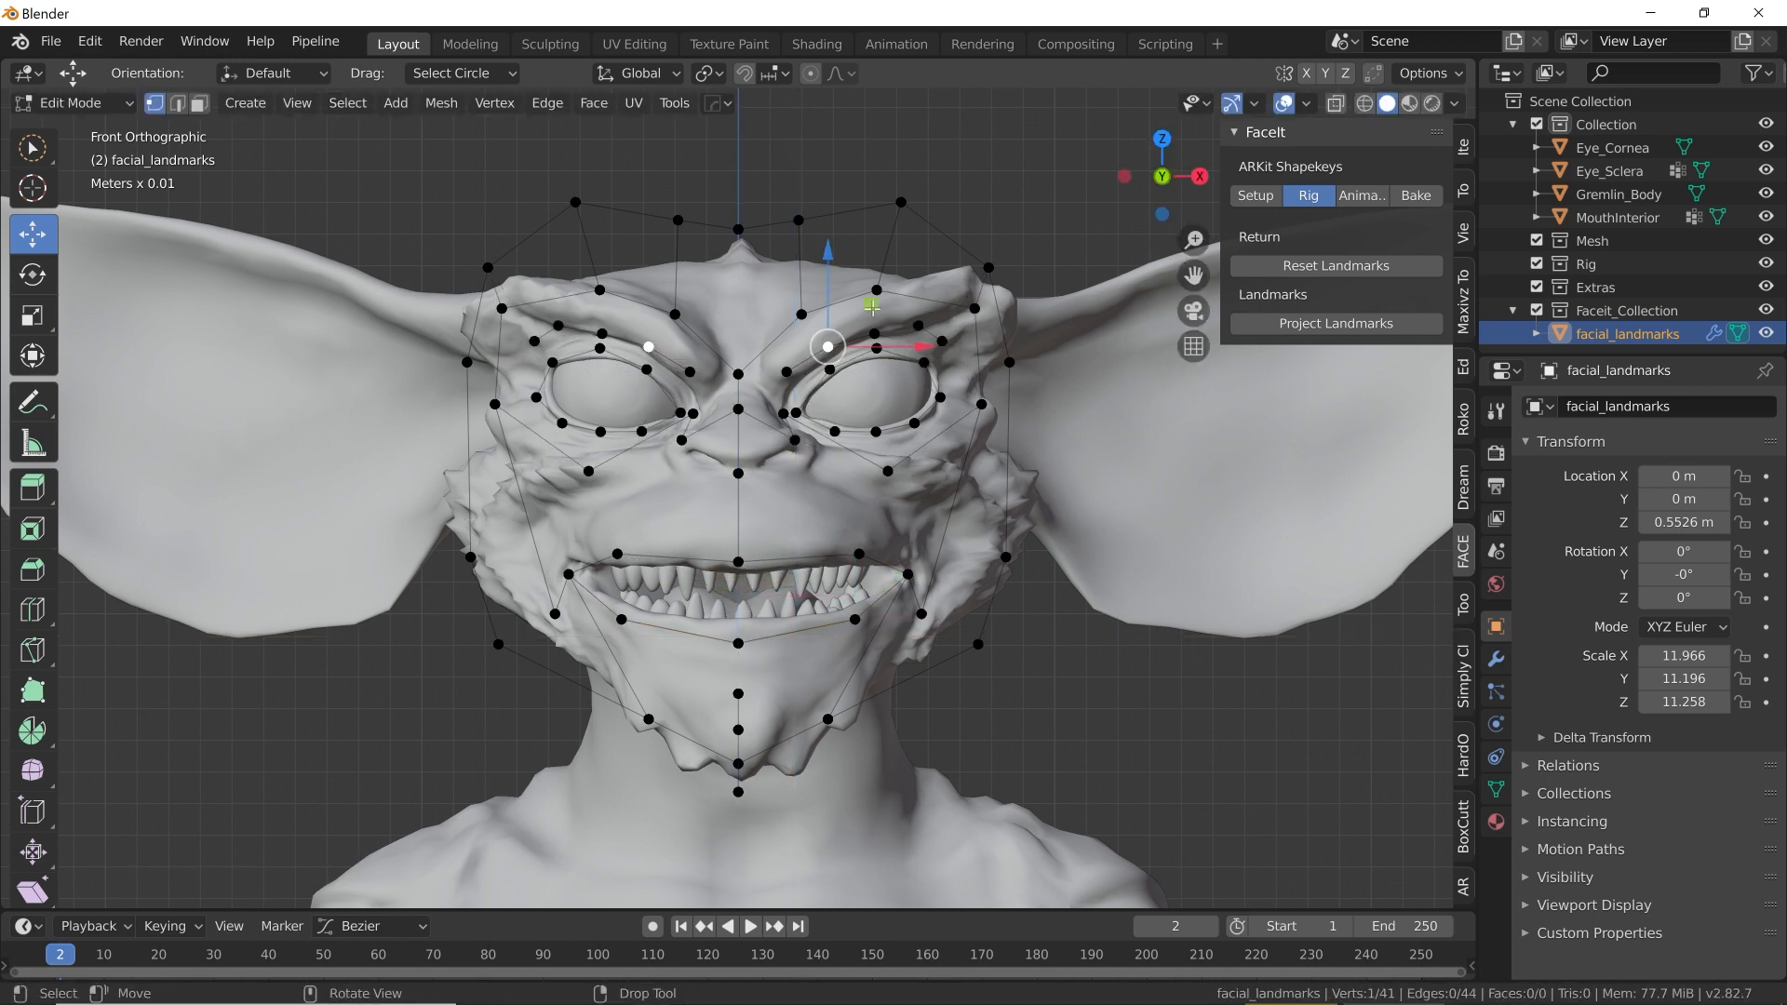
Step: Reposition the brow, nose bridge, cheek and forehead landmarks to match the Gremlin's features in front view
drag(876, 309, 906, 289)
key(c)
click(740, 409)
right_click(740, 407)
drag(736, 363, 737, 389)
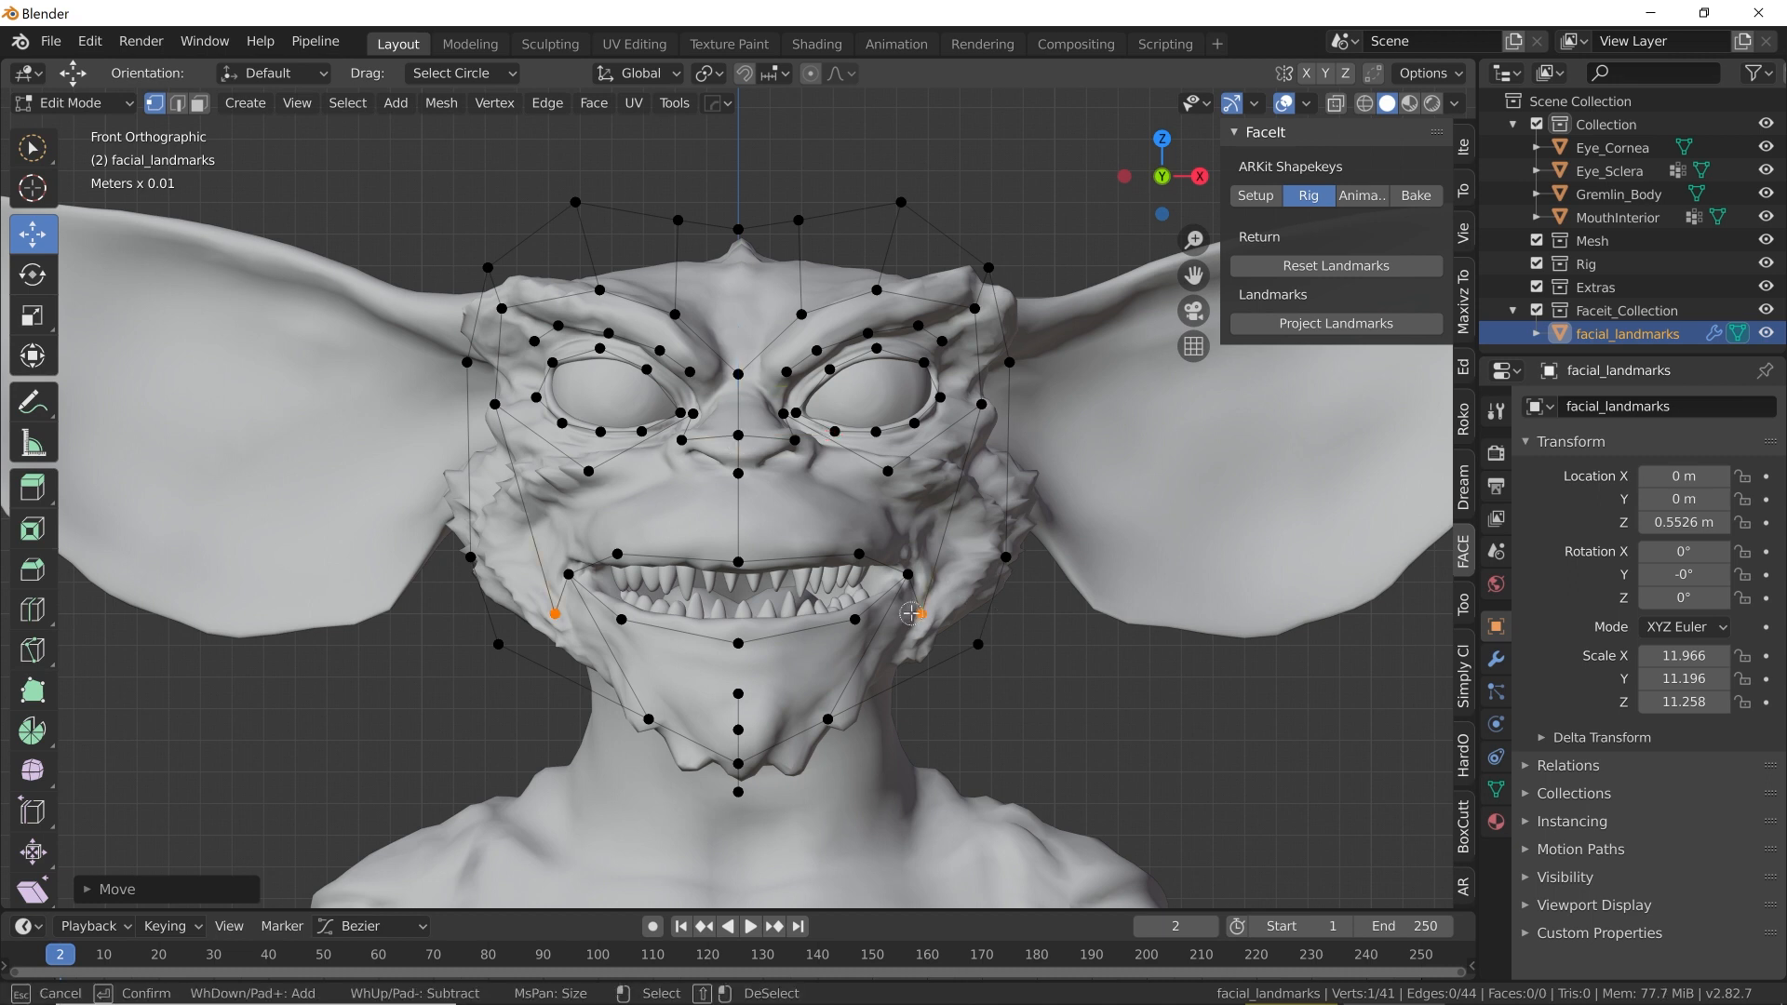
shift+click(908, 574)
click(905, 504)
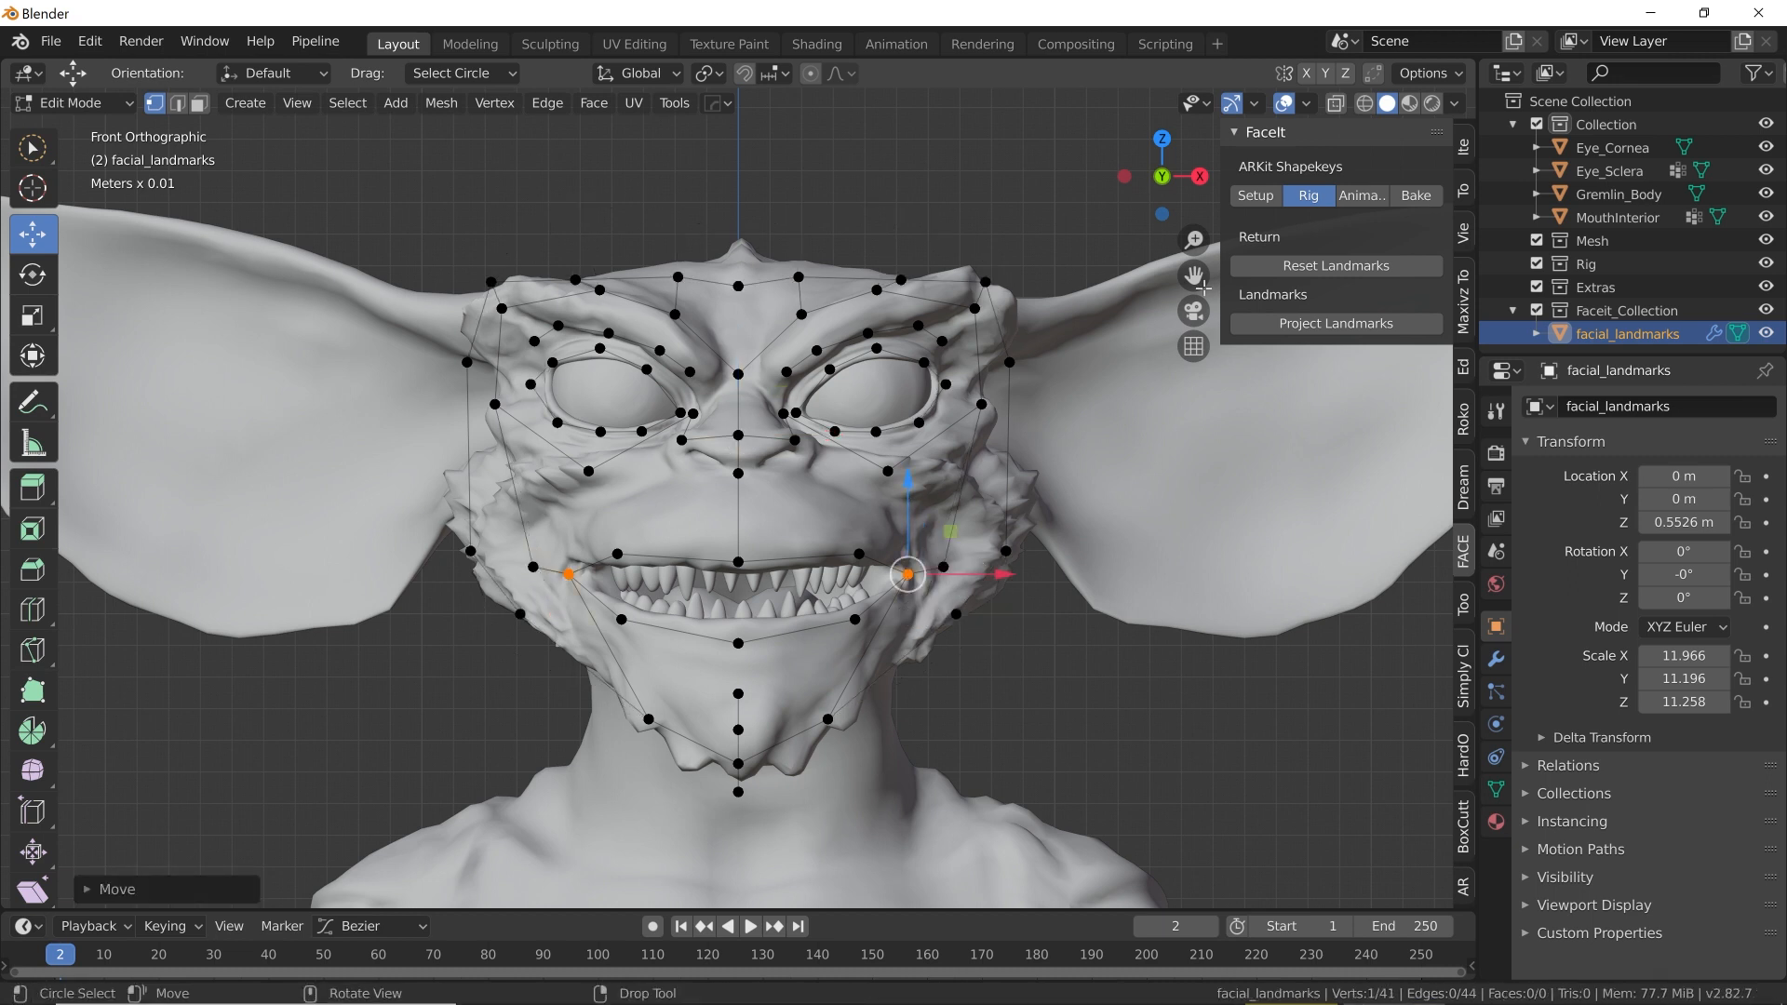
Step: Project the landmarks onto the face and adjust the upper lip, cheek, eye and forehead points in side view
click(1303, 323)
drag(648, 480, 695, 476)
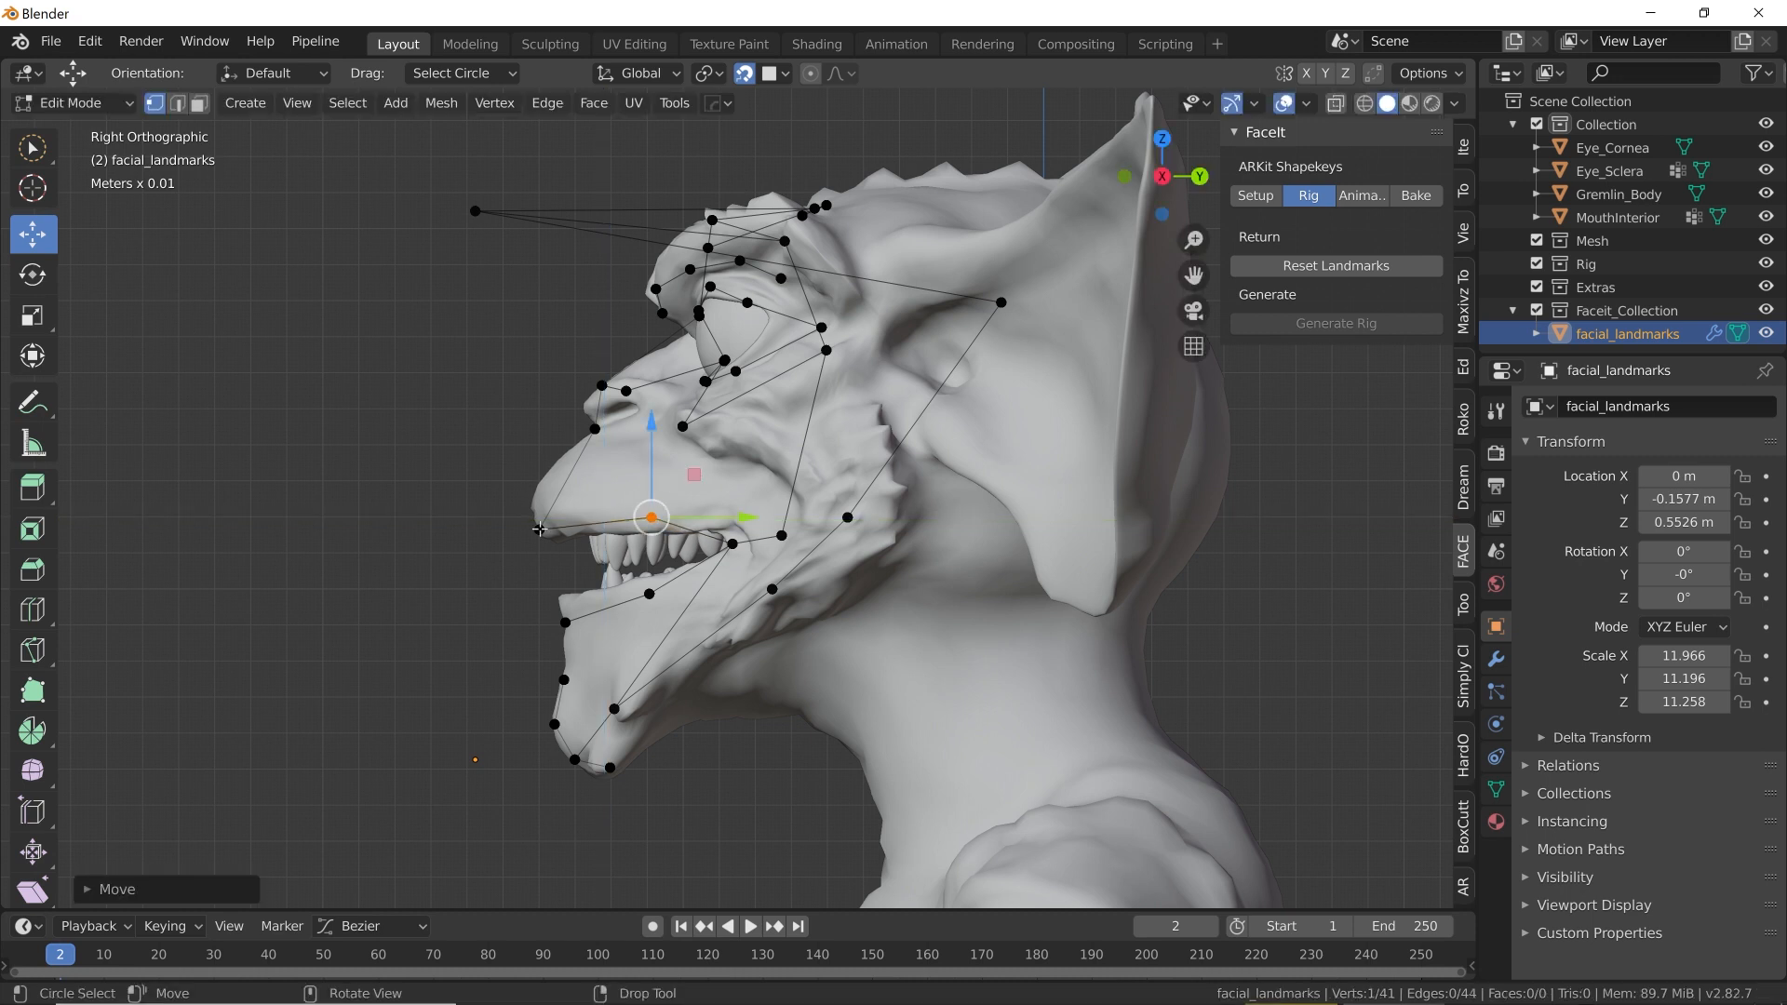
click(685, 424)
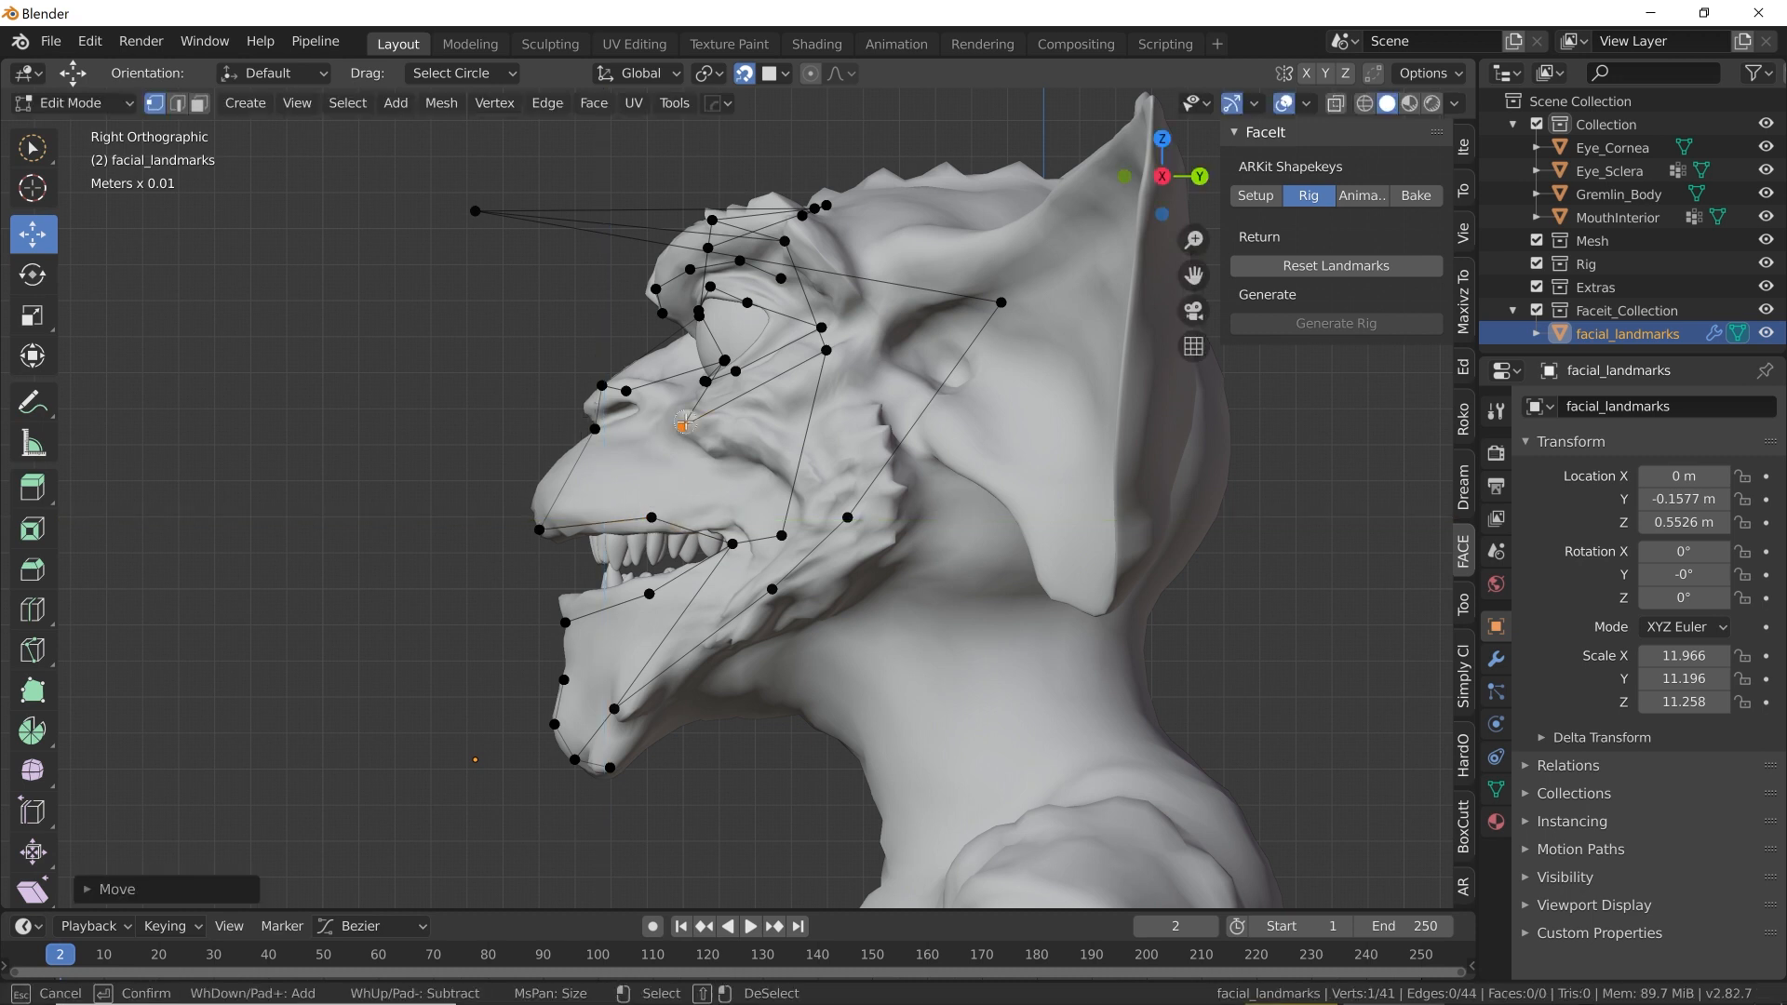
drag(725, 383, 730, 383)
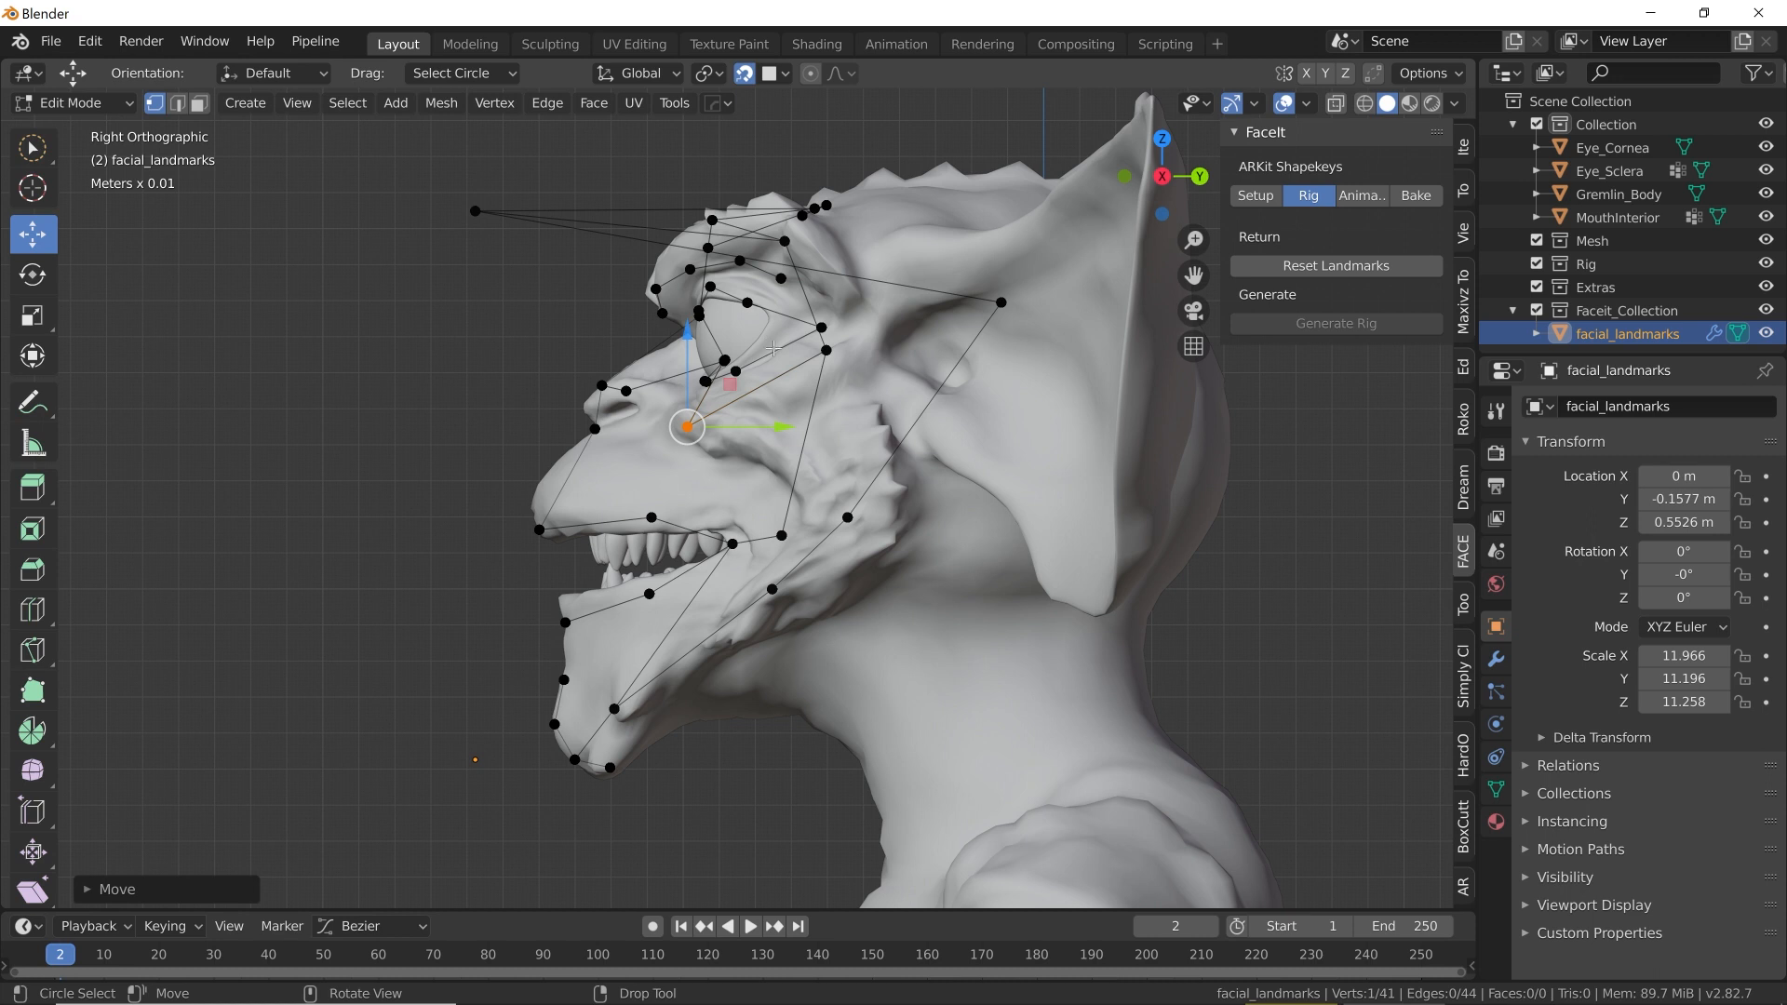
click(825, 326)
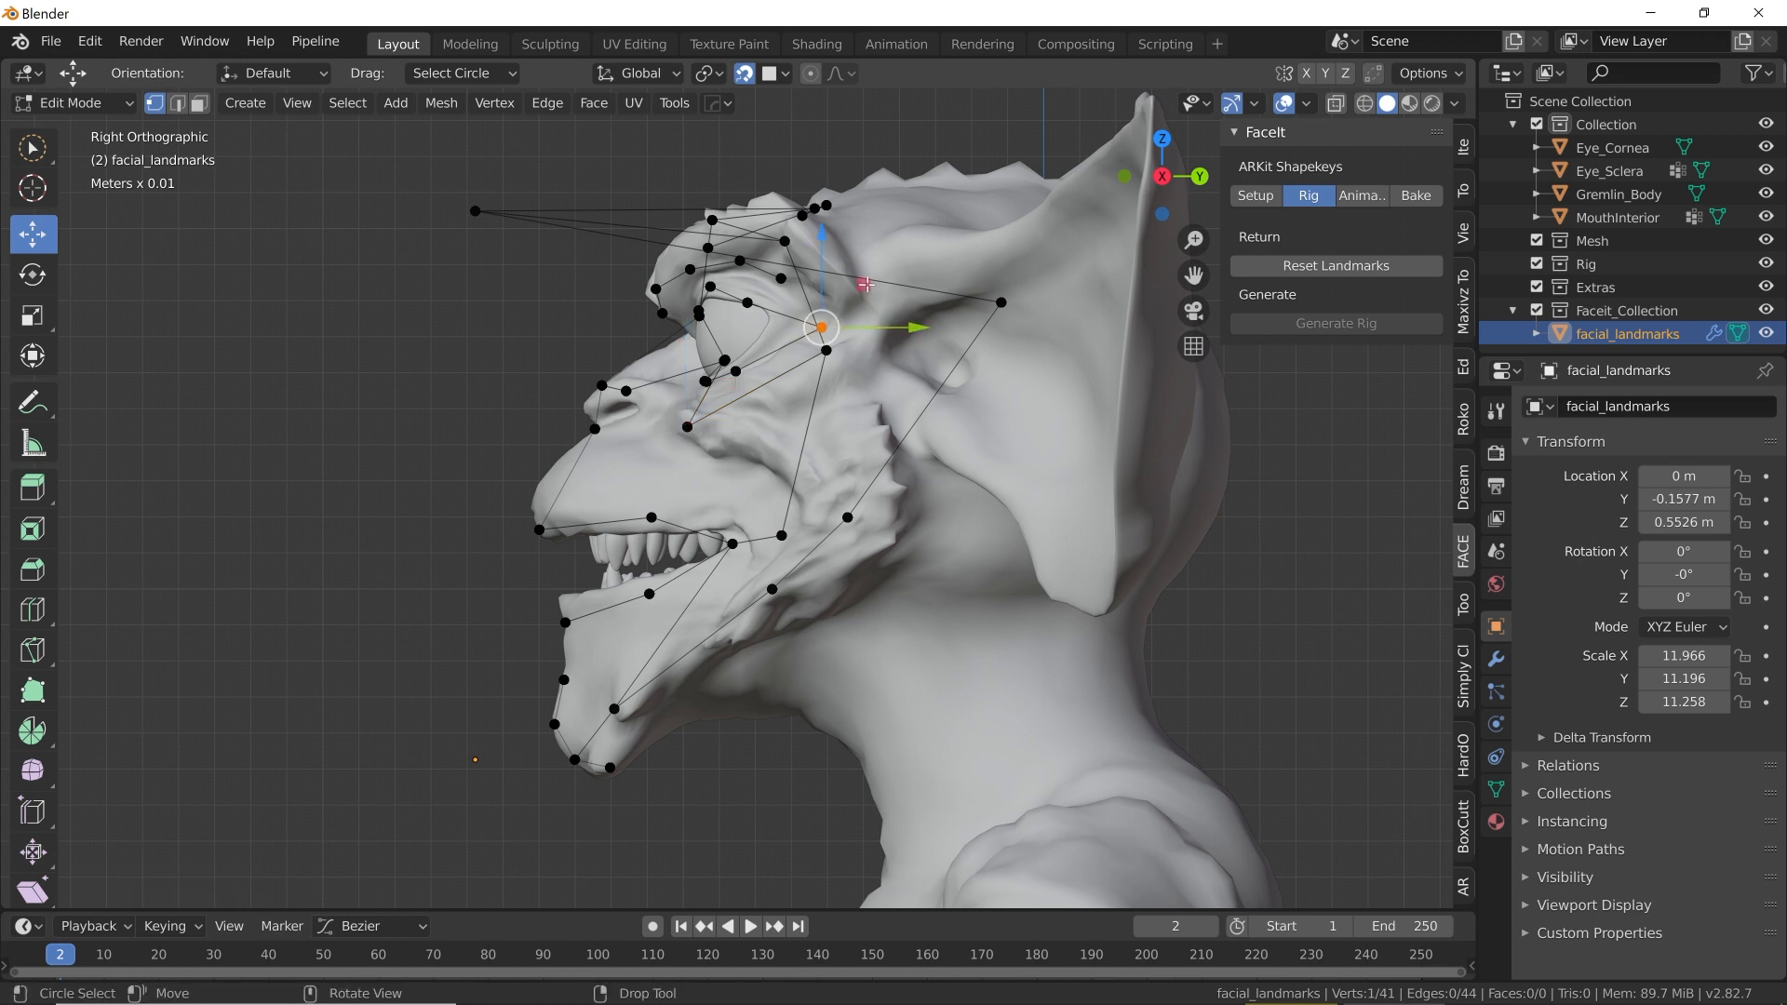
key(g)
click(808, 277)
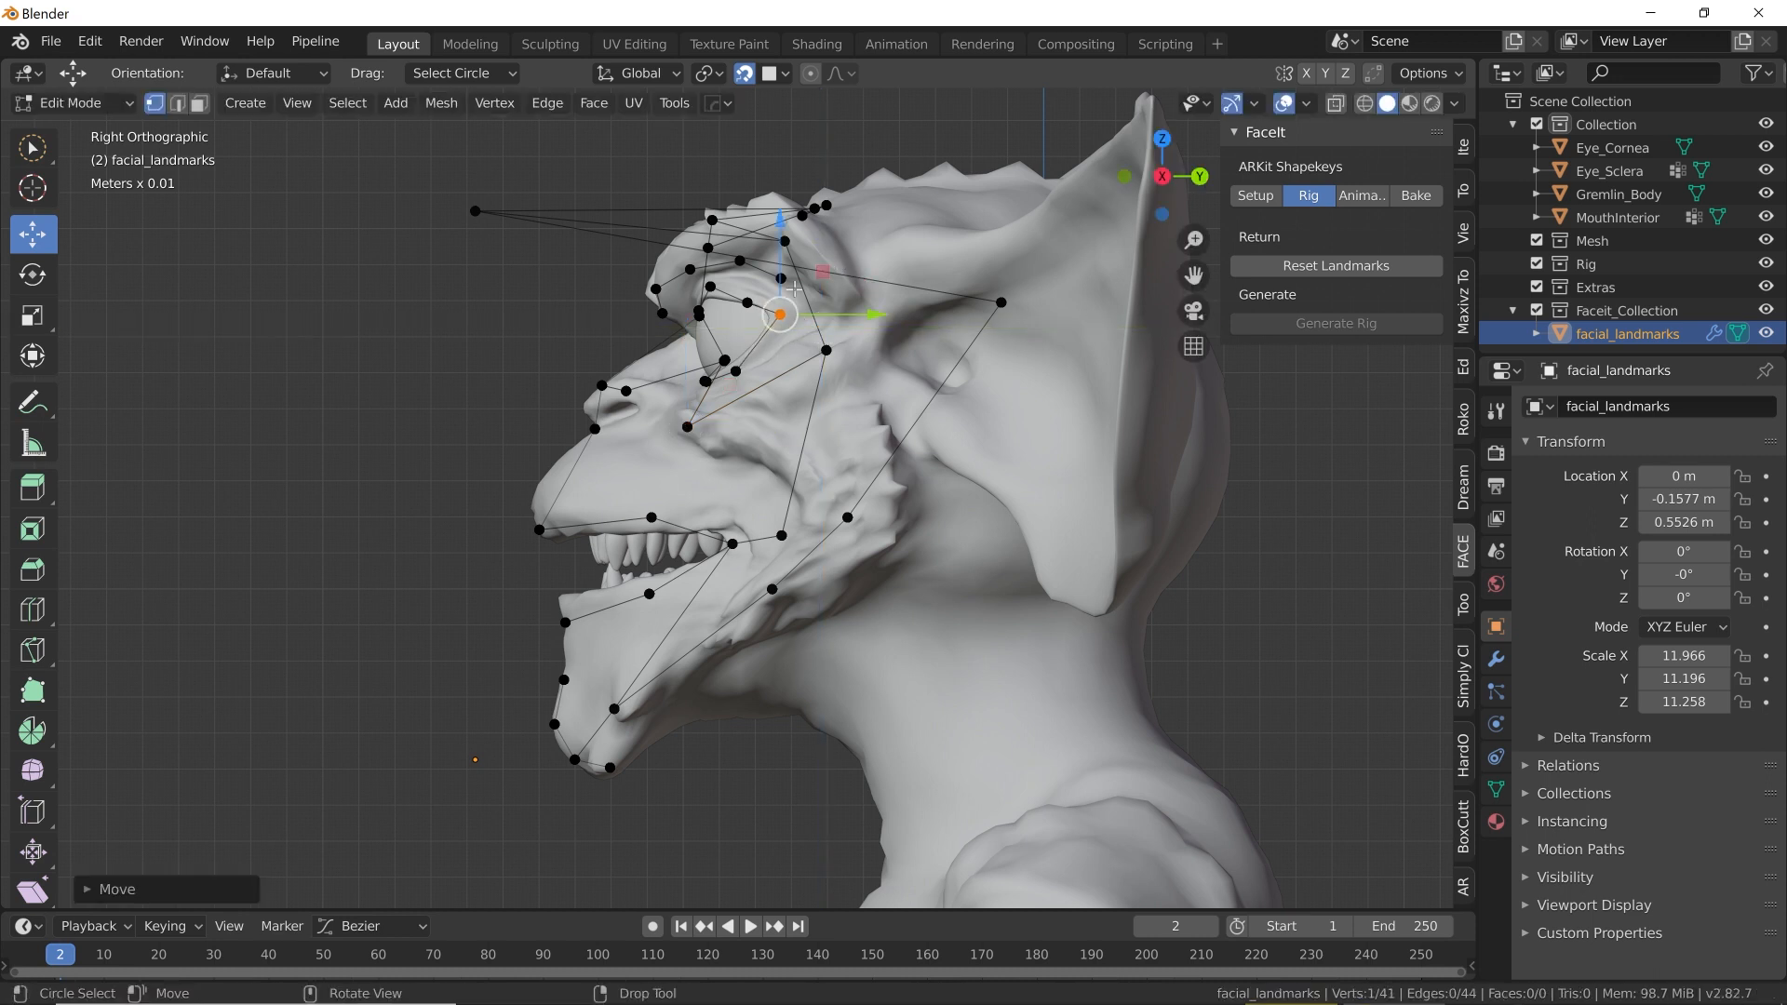
click(748, 304)
drag(798, 260, 793, 254)
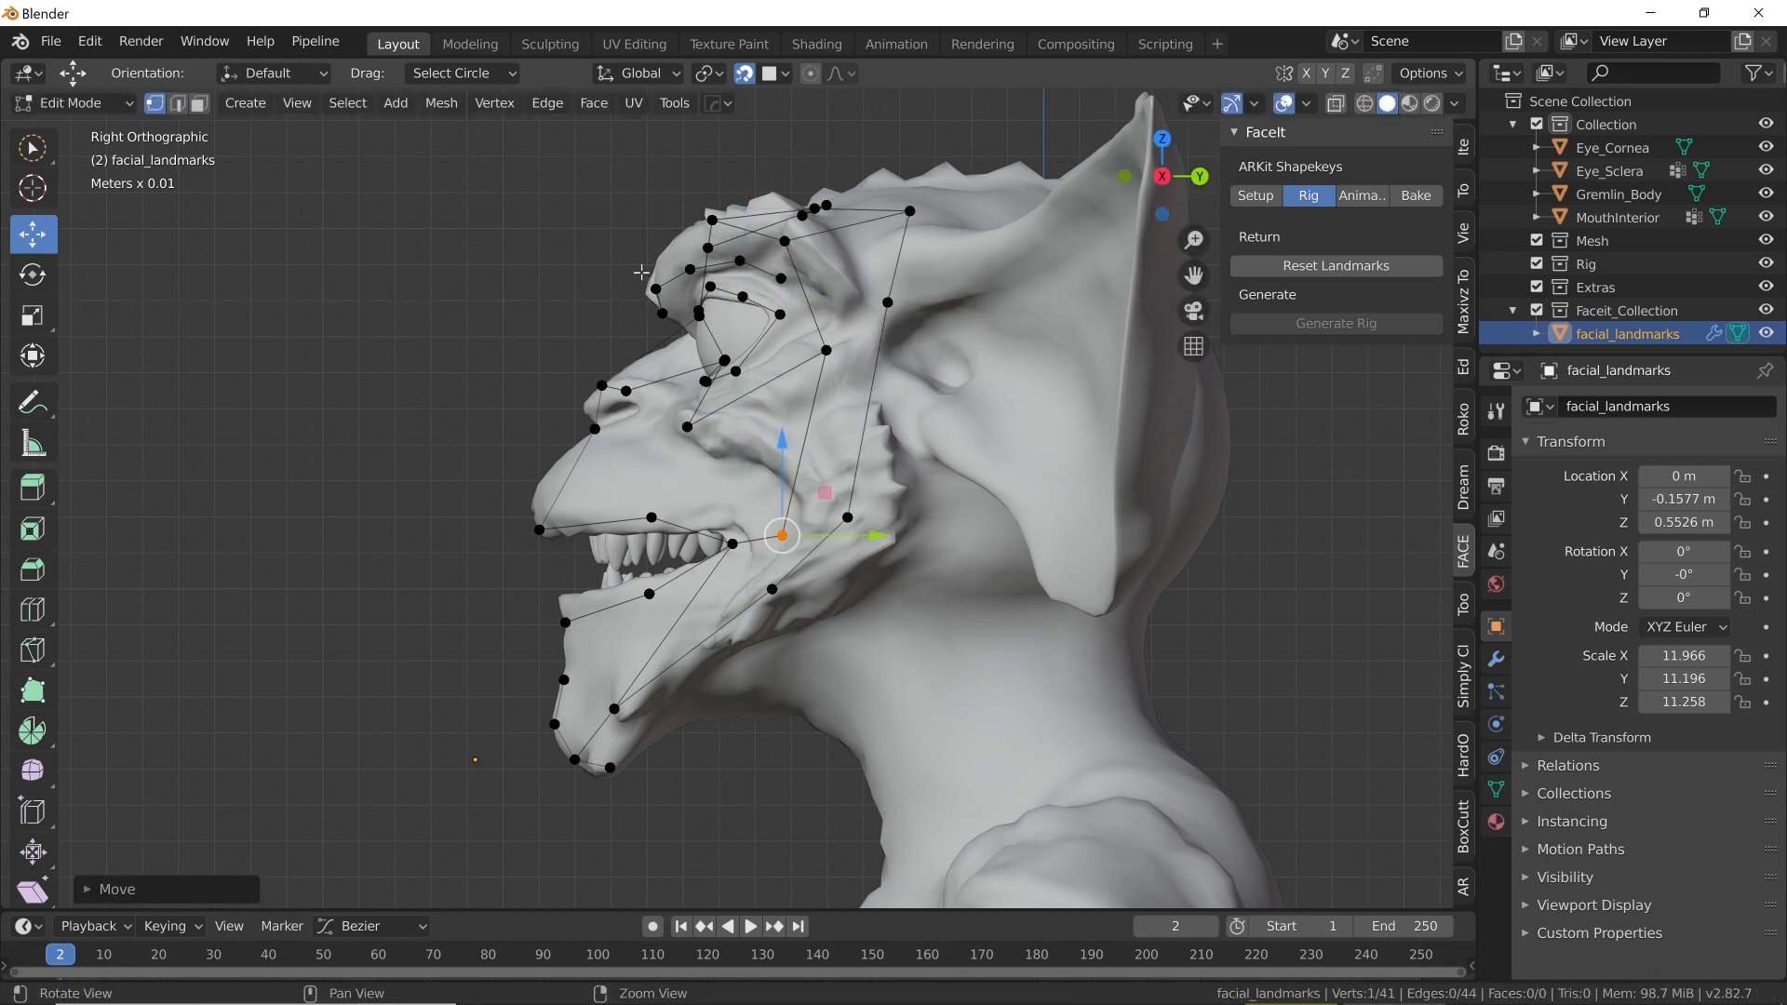
Step: Refine the brow and forehead landmarks in perspective so they follow the surface of the Gremlin's head
middle_drag(639, 270, 660, 392)
middle_drag(660, 391, 660, 392)
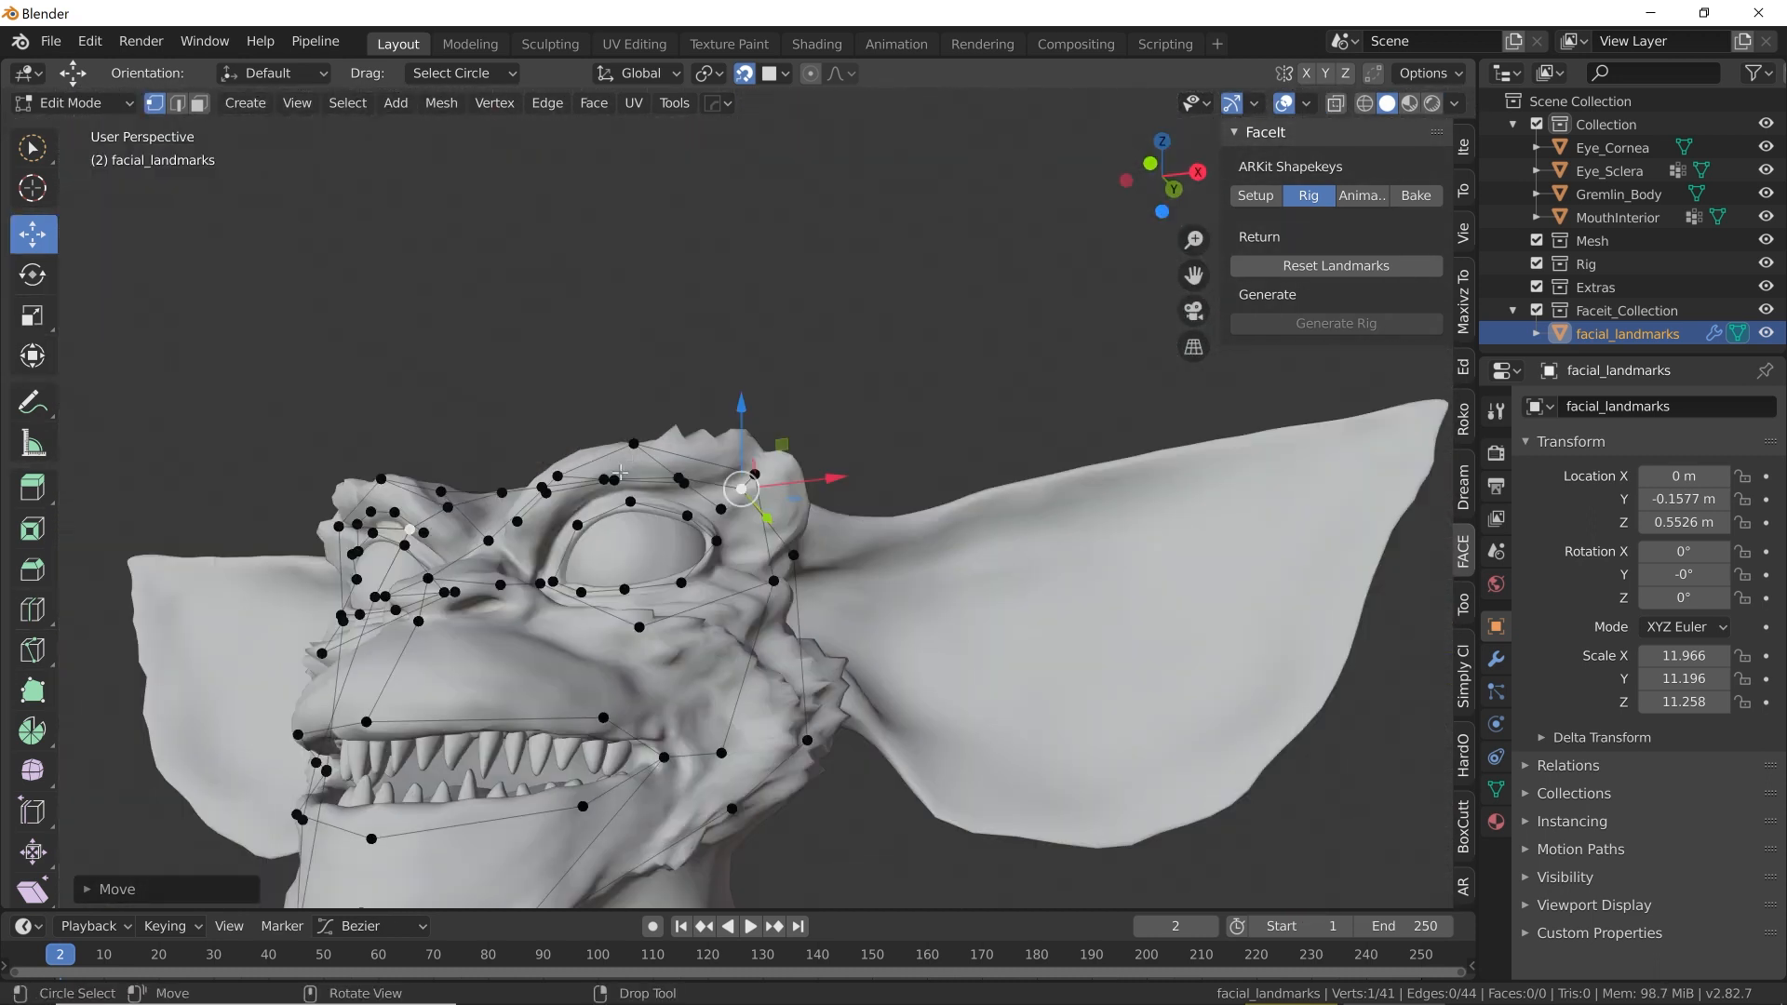
click(618, 477)
middle_drag(620, 473, 660, 437)
drag(615, 389, 616, 380)
middle_drag(644, 465, 709, 436)
drag(731, 433, 734, 429)
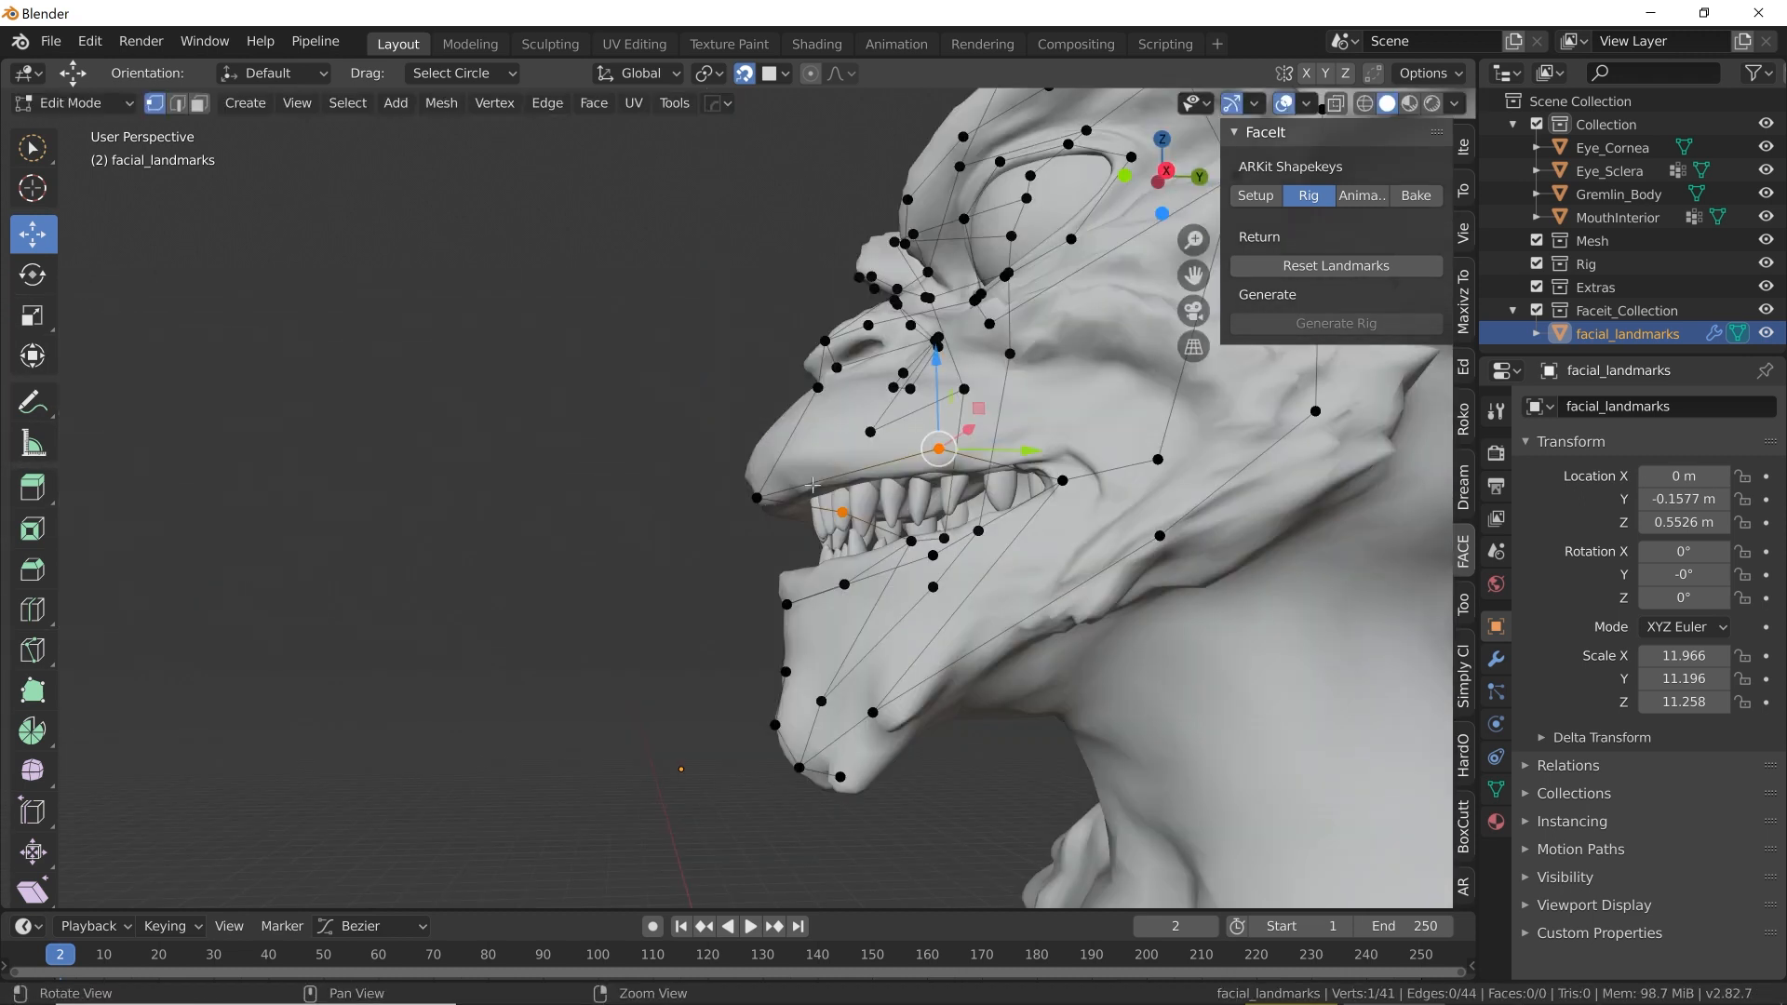
Step: Adjust the side landmarks of the upper and lower lips to sit on the edges of the Gremlin's mouth
mouse_move(945, 446)
alt+mouse_down()
mouse_move(1042, 461)
mouse_move(944, 472)
mouse_move(957, 453)
mouse_move(938, 455)
alt+mouse_up()
middle_drag(940, 454, 1016, 485)
click(953, 594)
drag(1014, 605, 978, 598)
Step: Leave landmark editing and generate the FaceIt rig from the fitted landmarks
middle_drag(977, 599, 1028, 495)
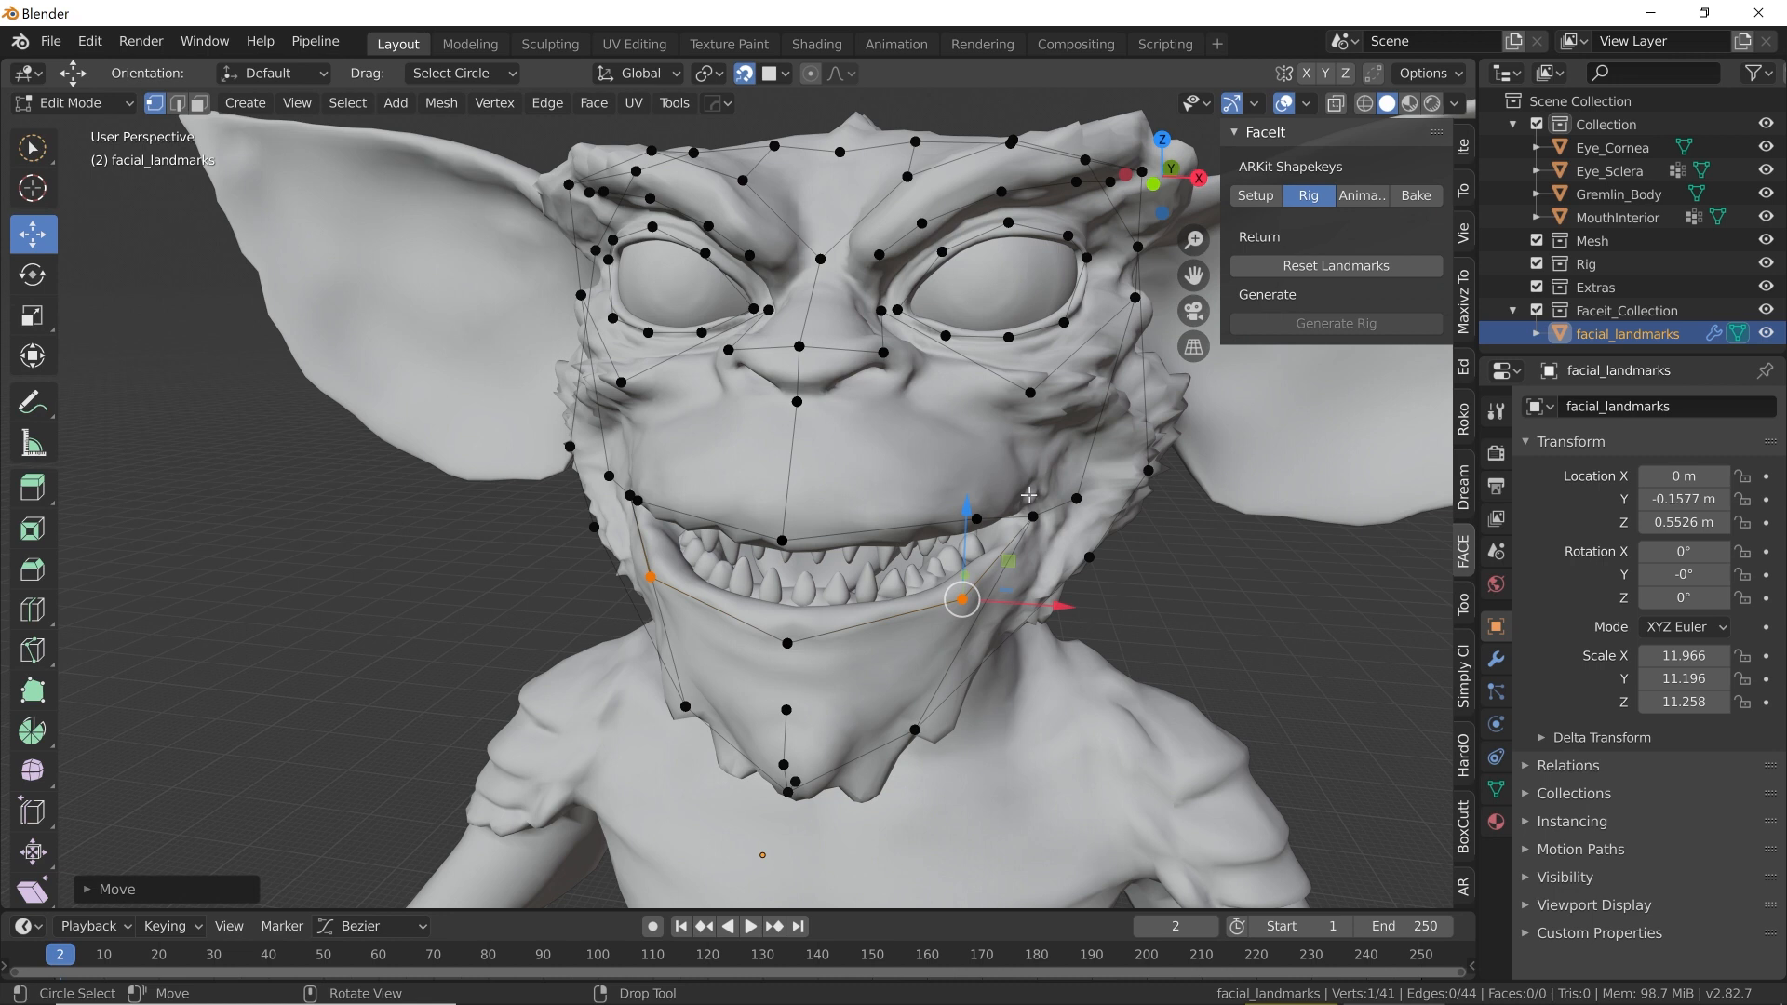
key(Tab)
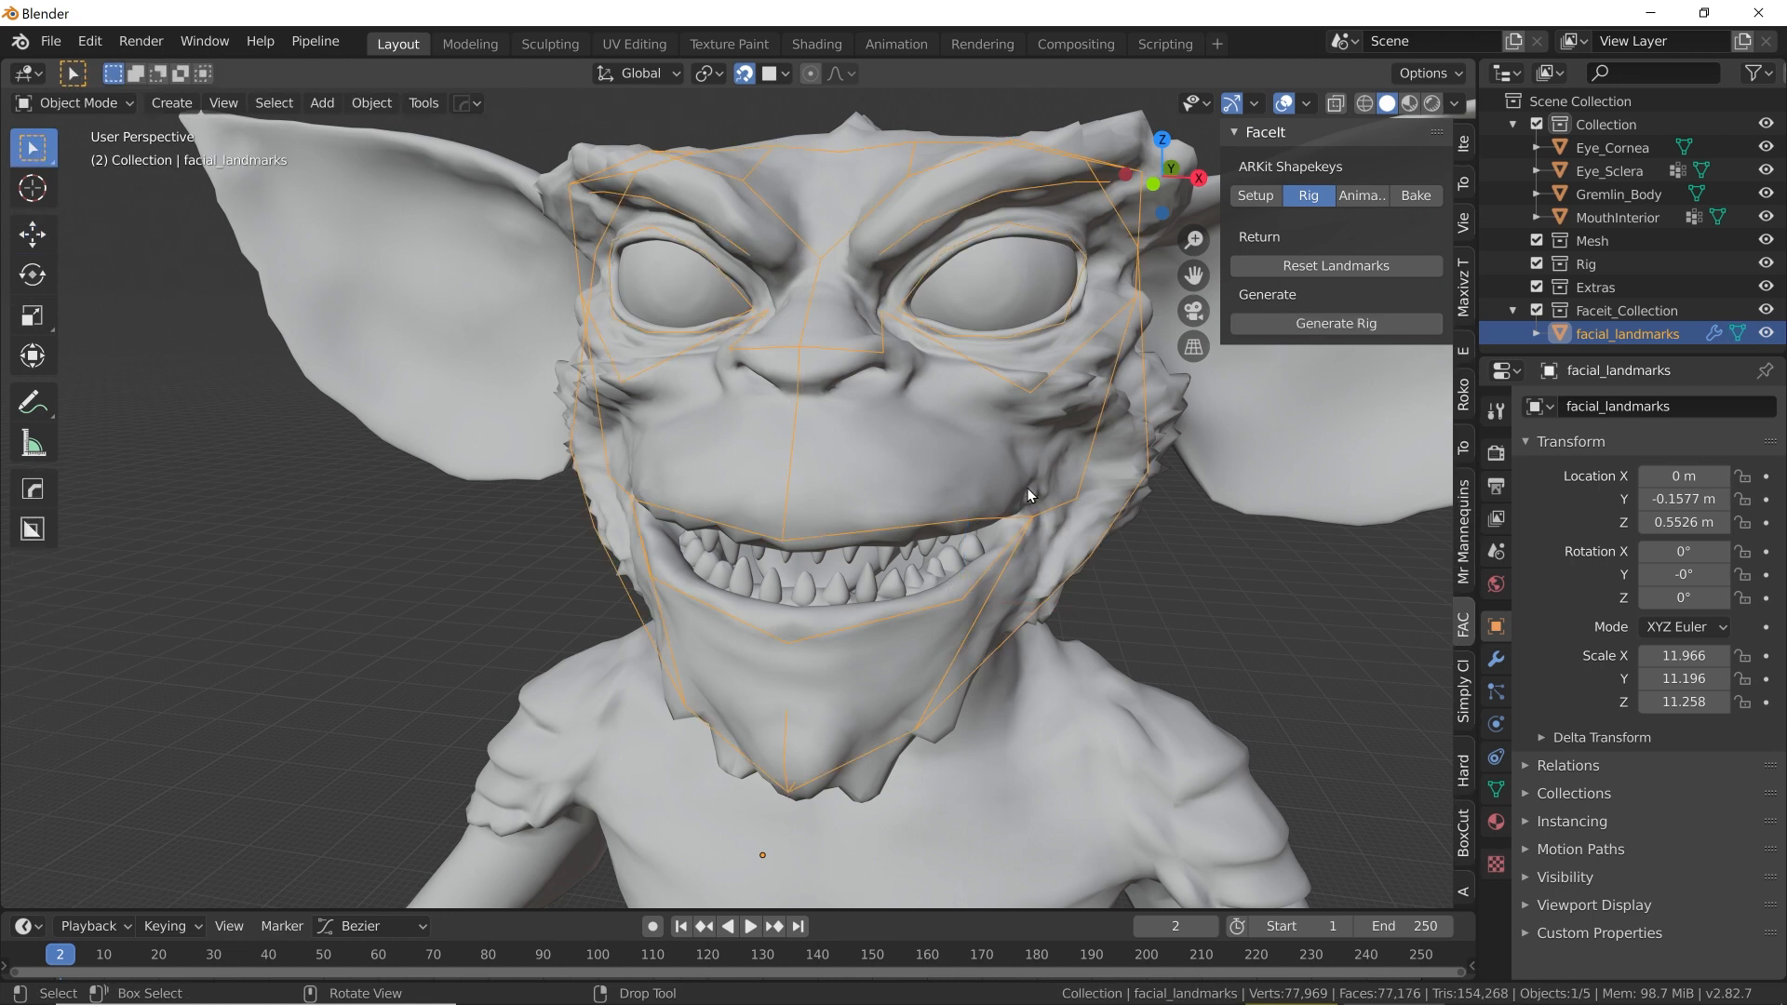
click(1317, 324)
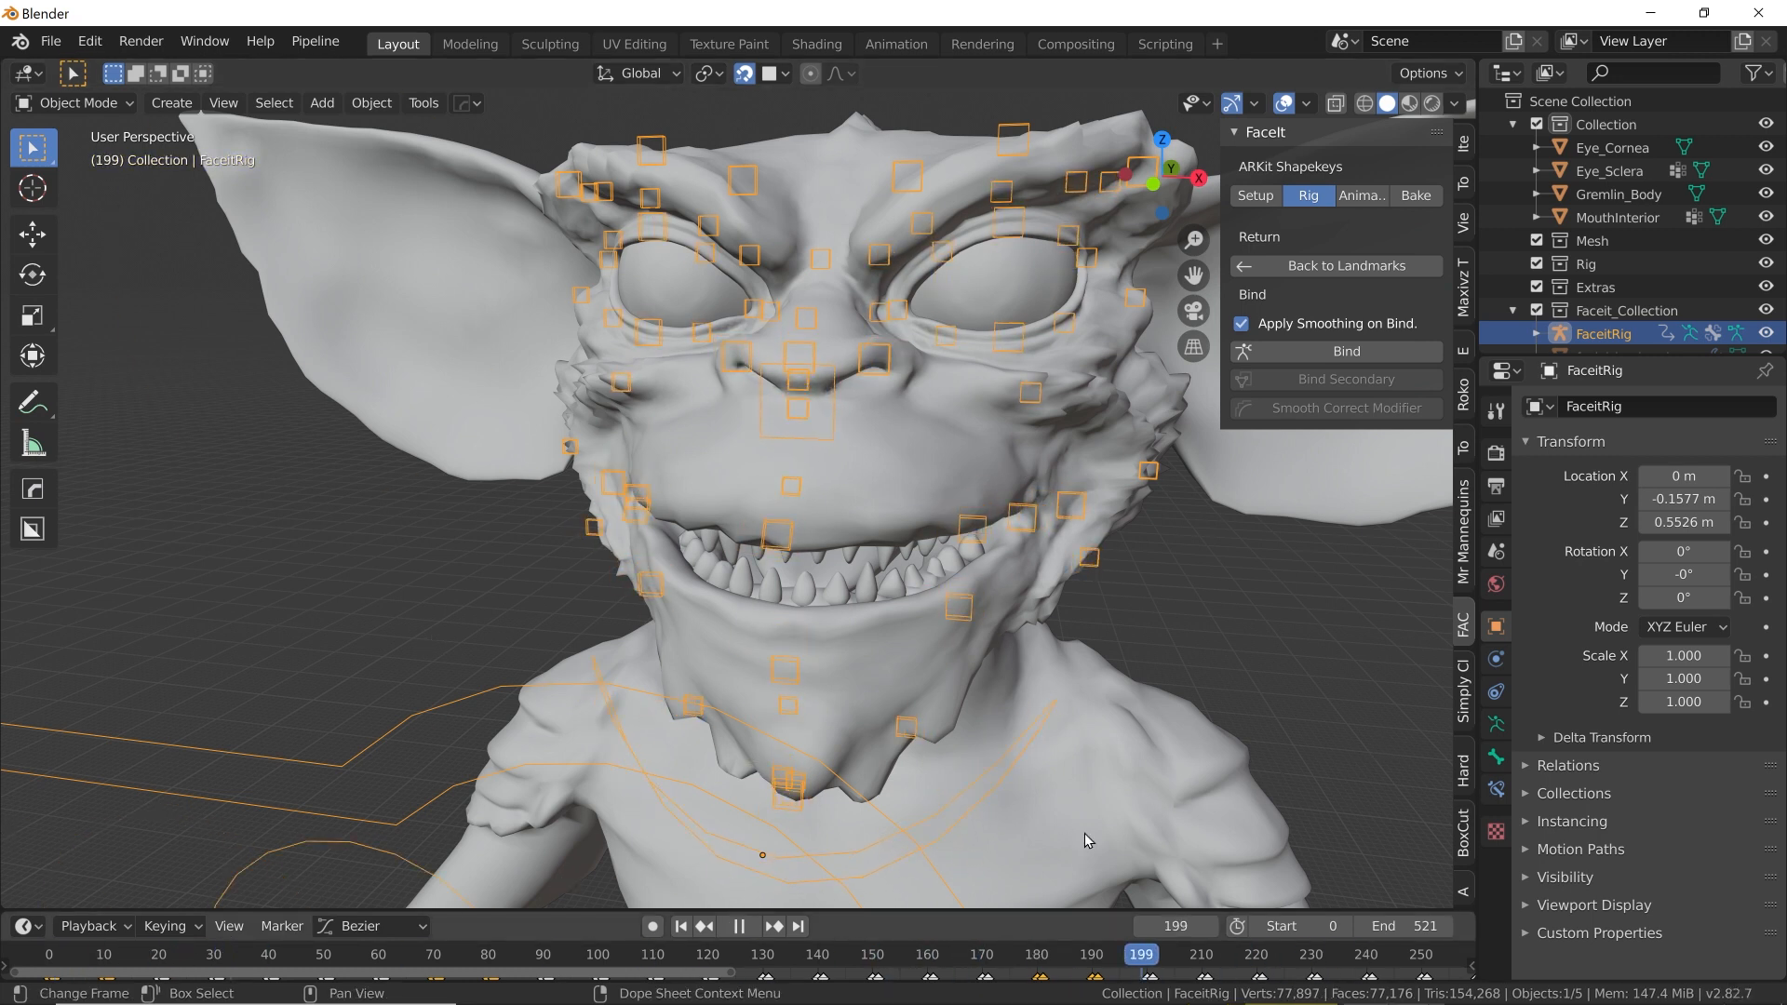
Step: Bind the FaceIt rig to the Gremlin with smoothing applied and scrub through the expression animation
key(space)
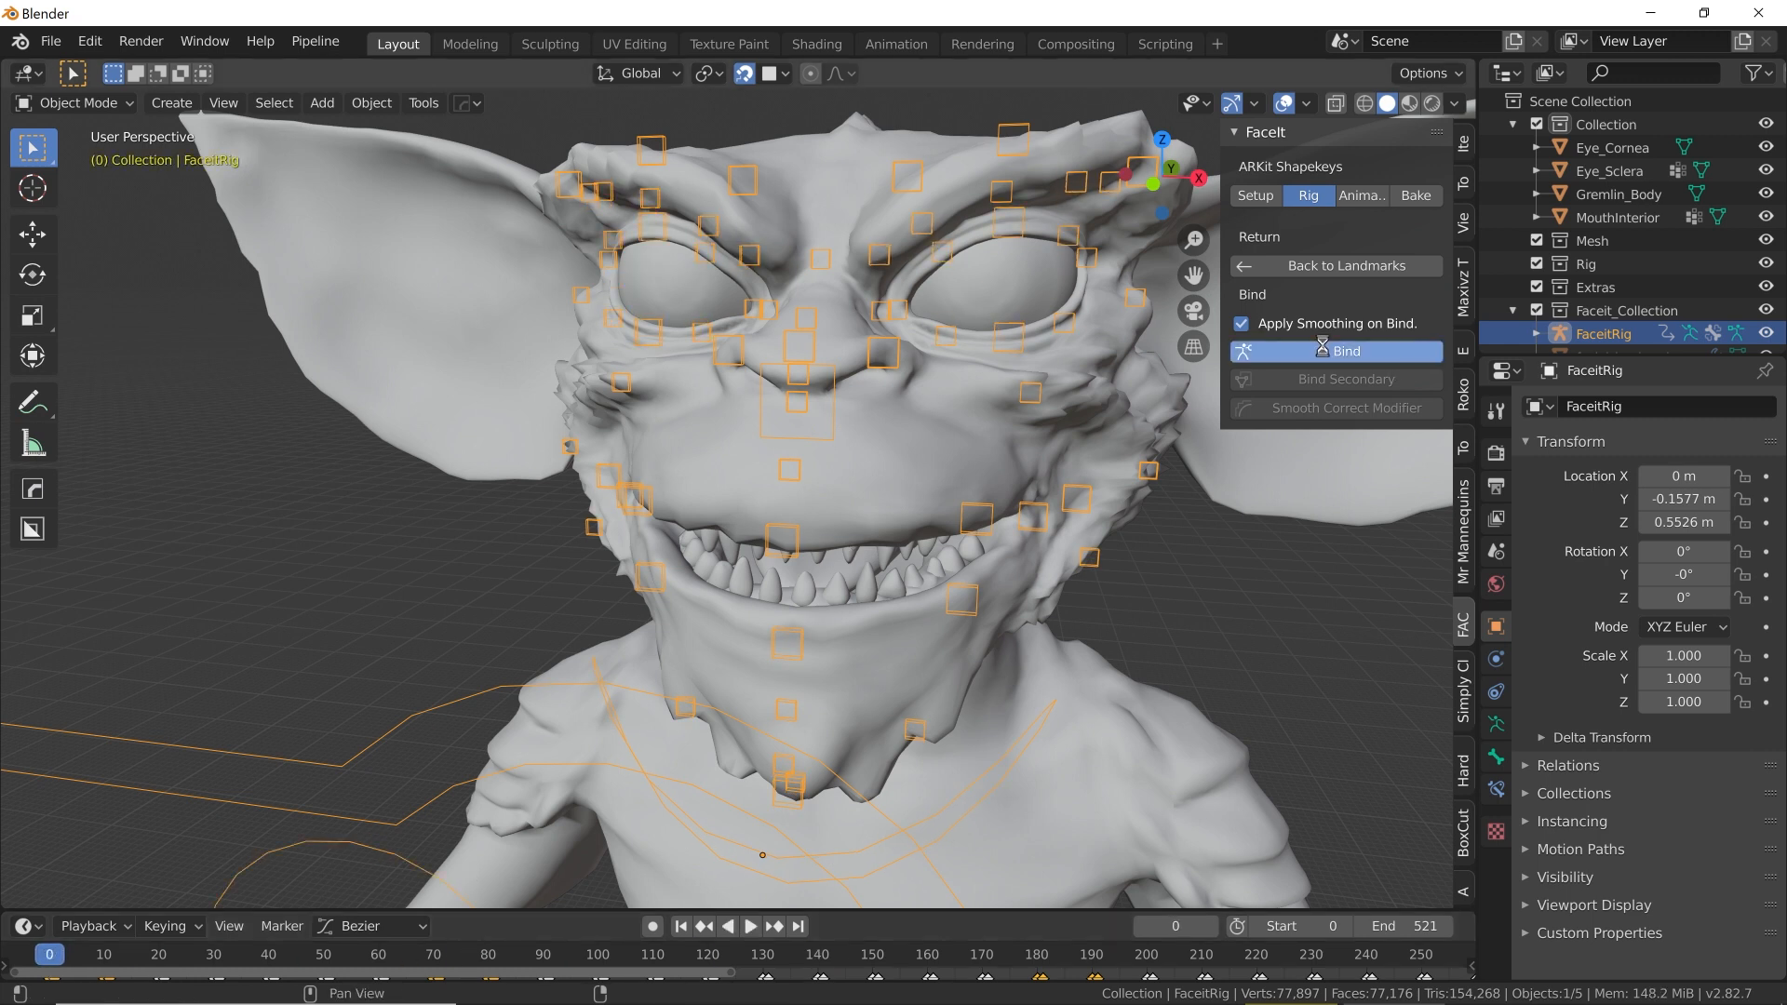
drag(51, 958, 307, 890)
Step: Bake the rig's expressions to ARKit shape keys with Generate Test Action on, keeping the ARKit Native order
click(1419, 196)
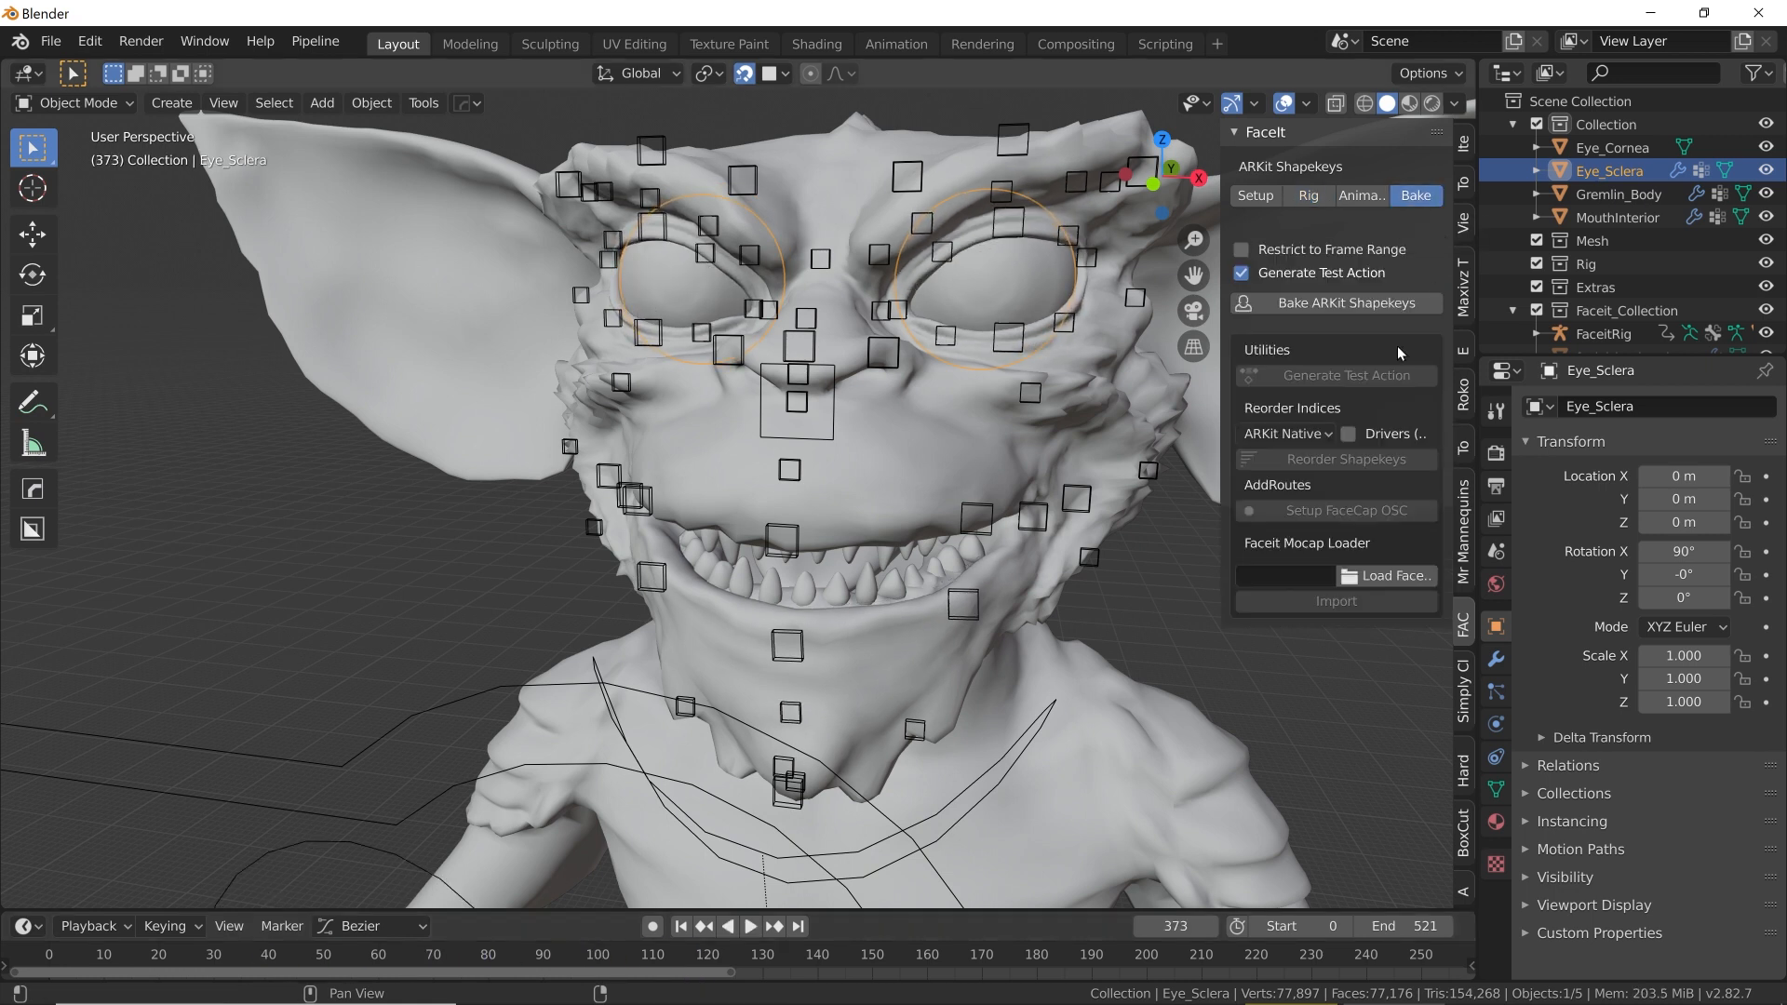
click(1307, 438)
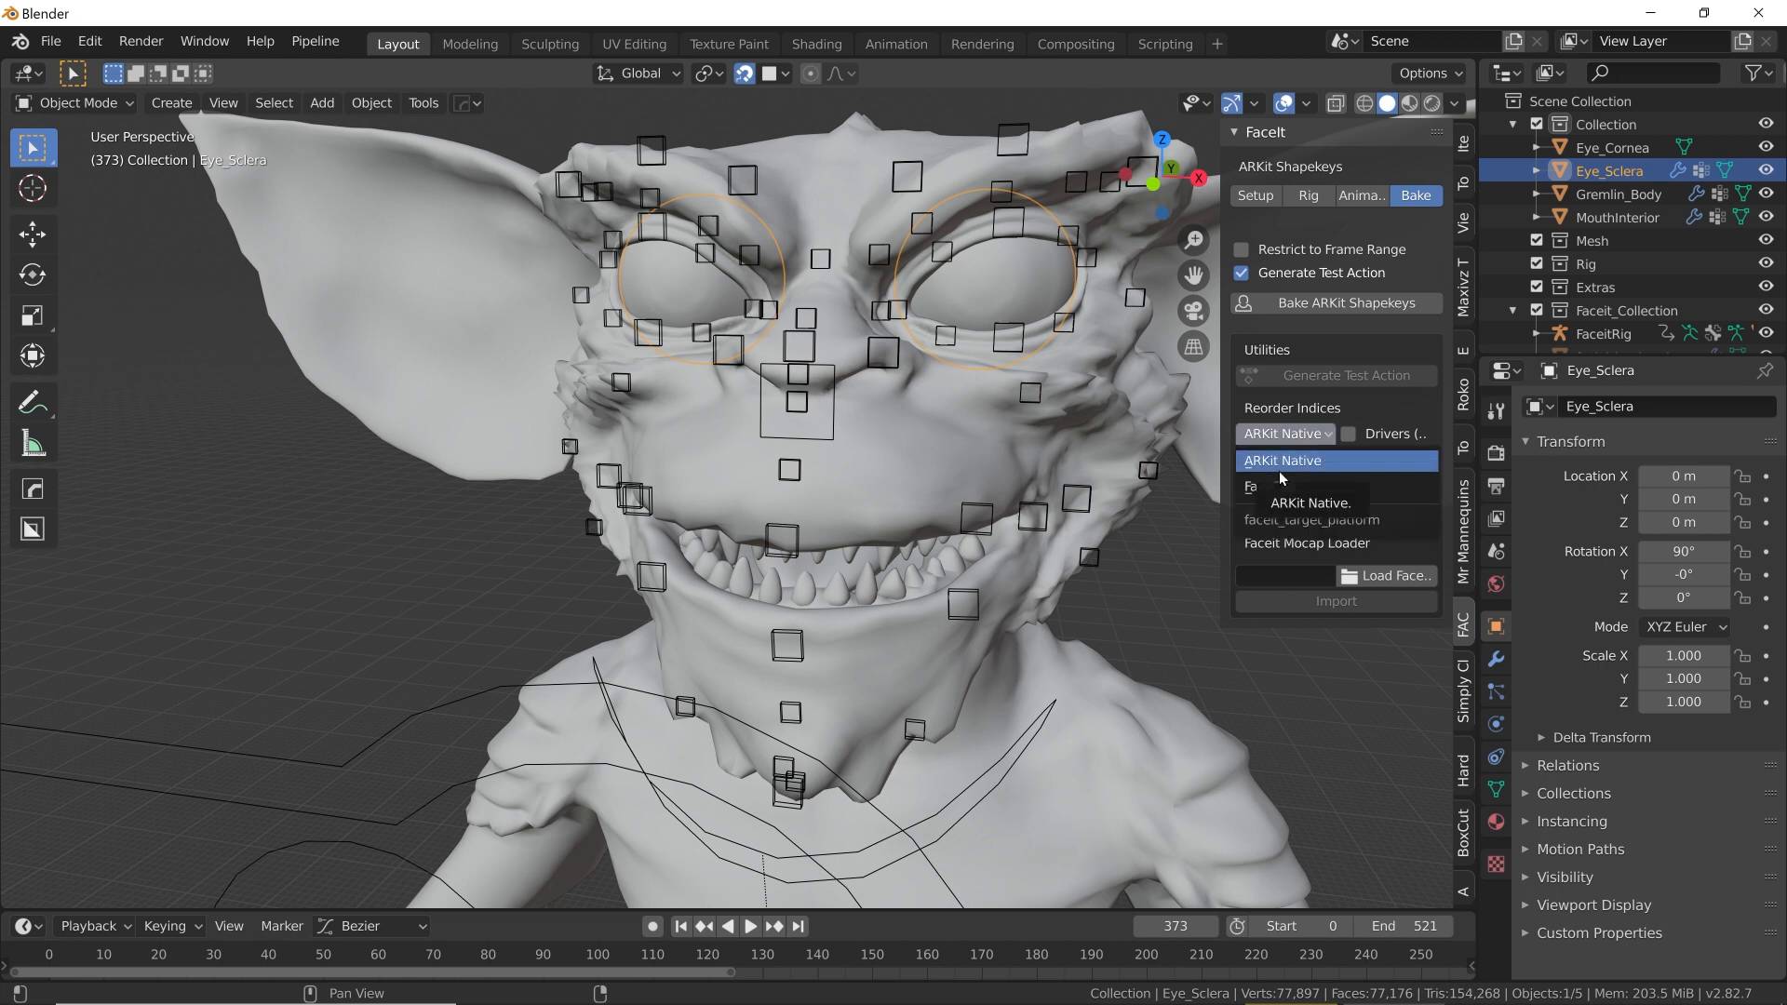
click(1281, 475)
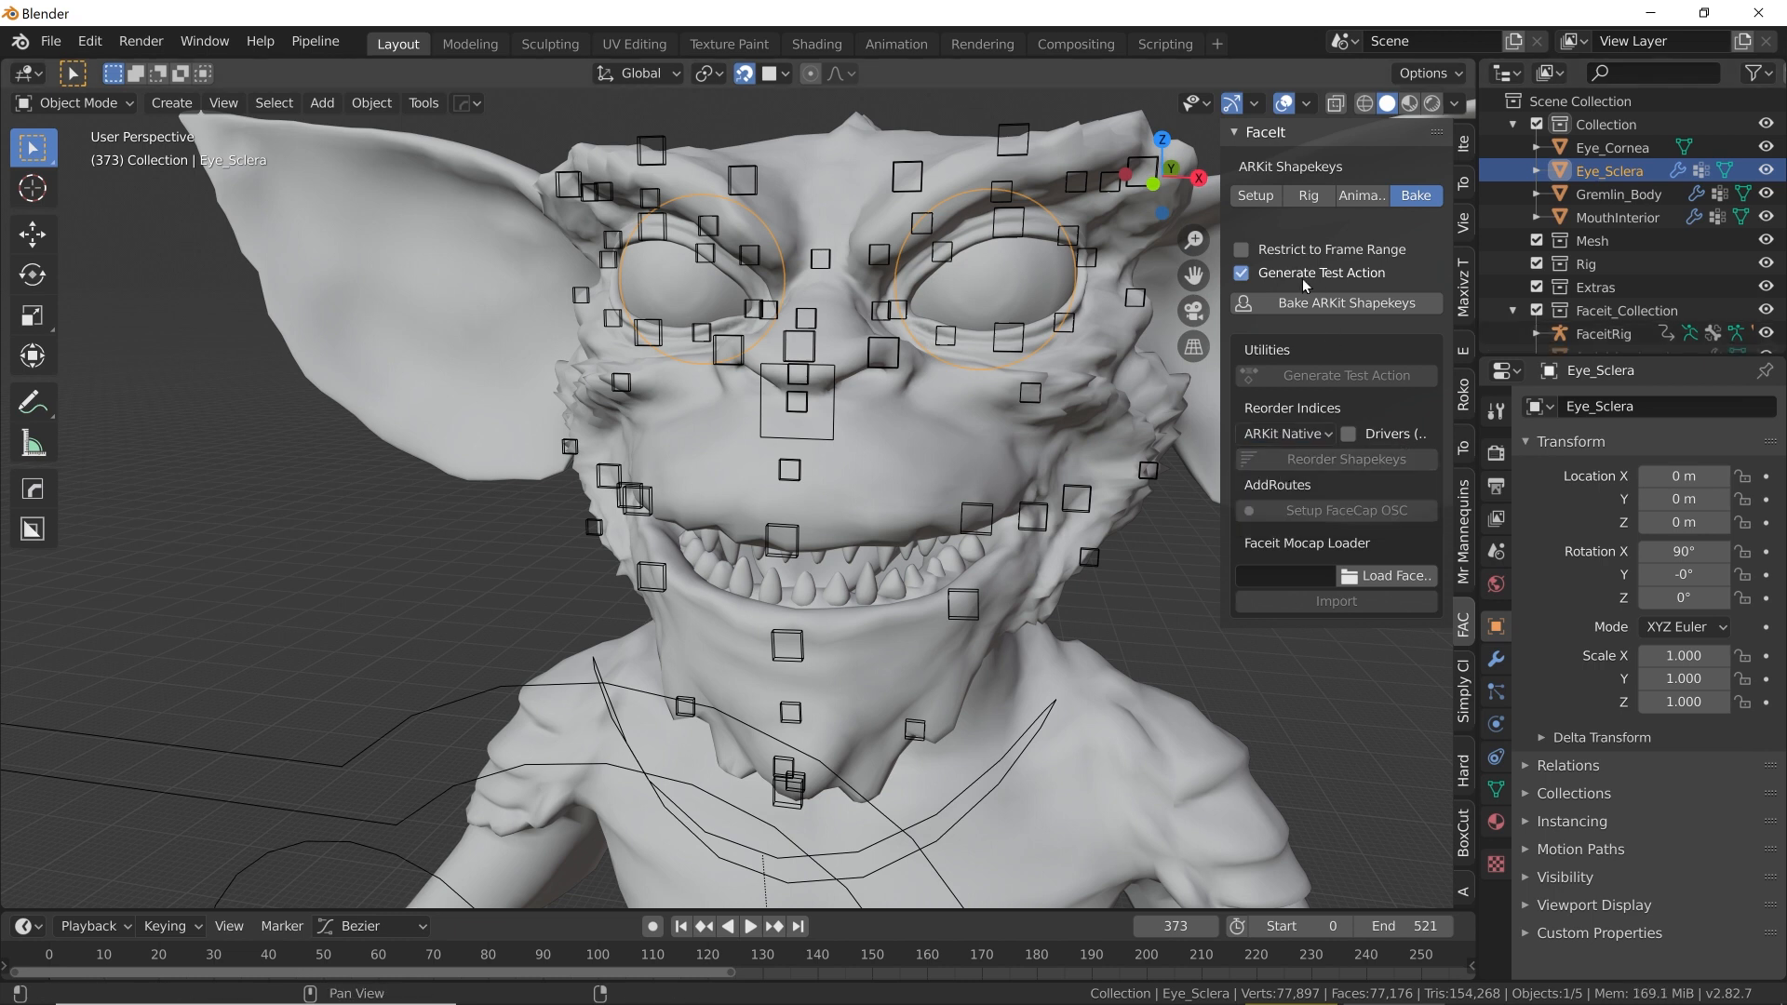
click(1354, 299)
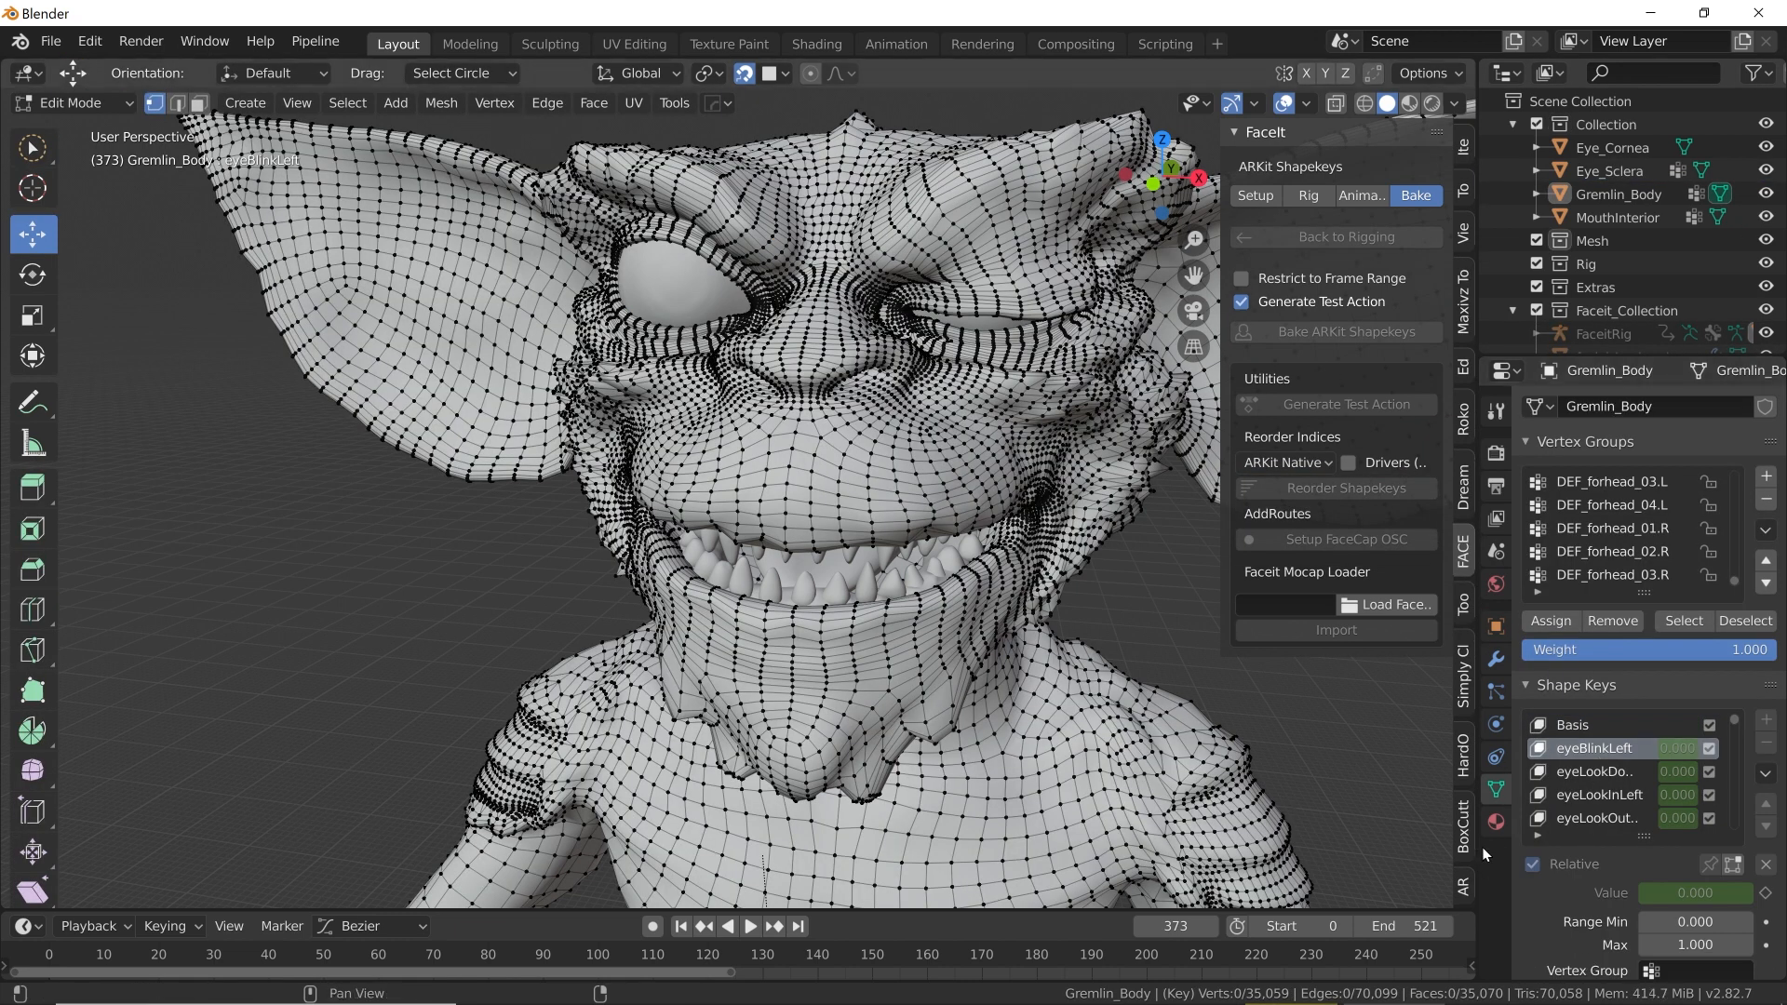
Step: Preview the baked eye shape keys on Gremlin_Body, including eyeLookInLeft, eyeLookUpLeft and eyeBlinkRight
middle_drag(930, 372, 955, 298)
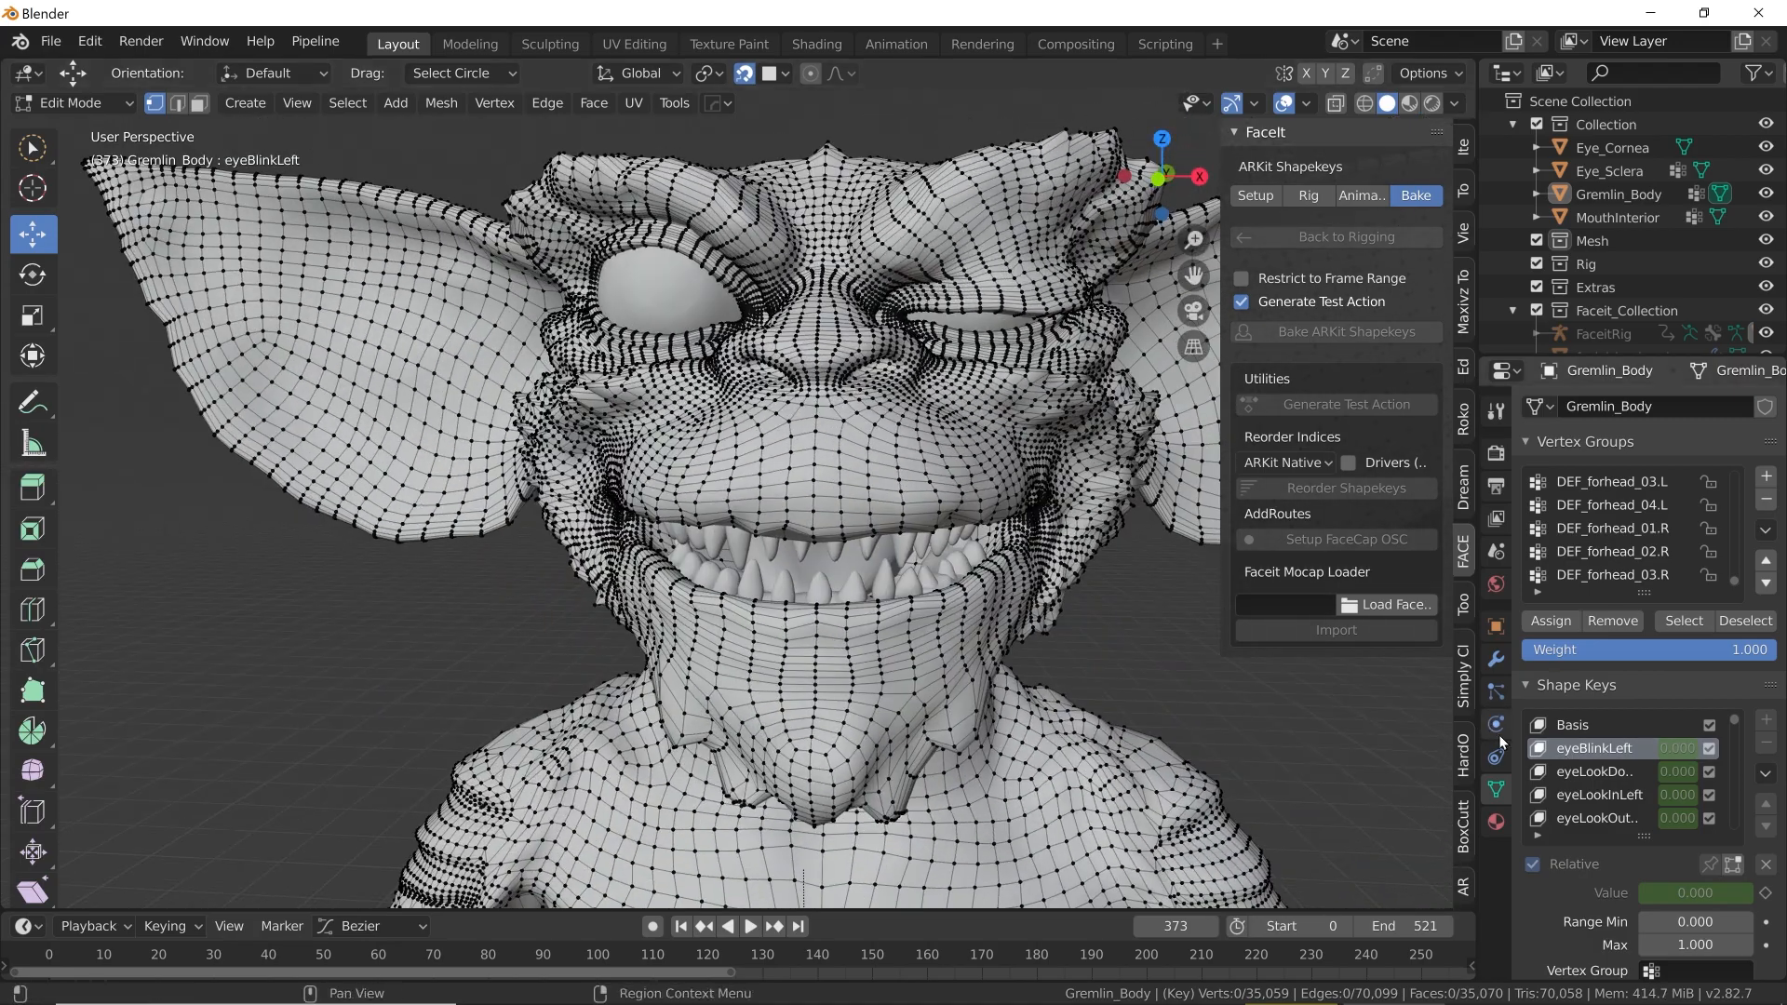
click(1607, 789)
click(1615, 796)
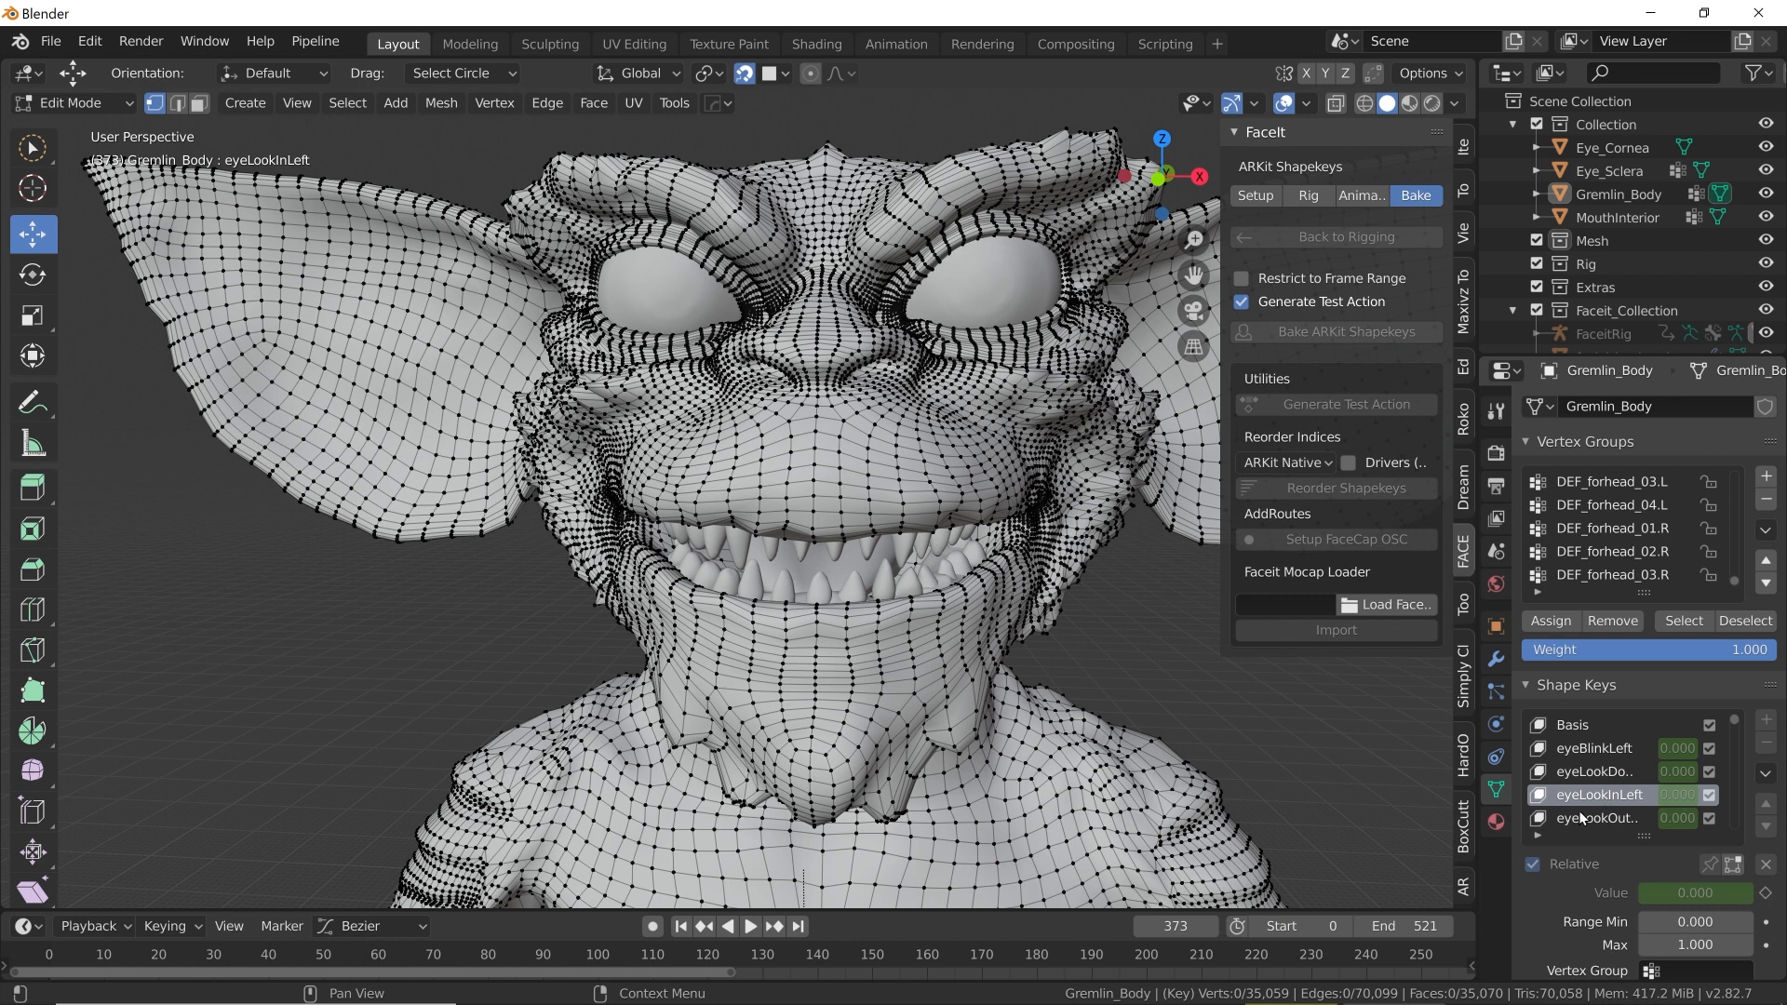
scroll(1626, 797, down, 4)
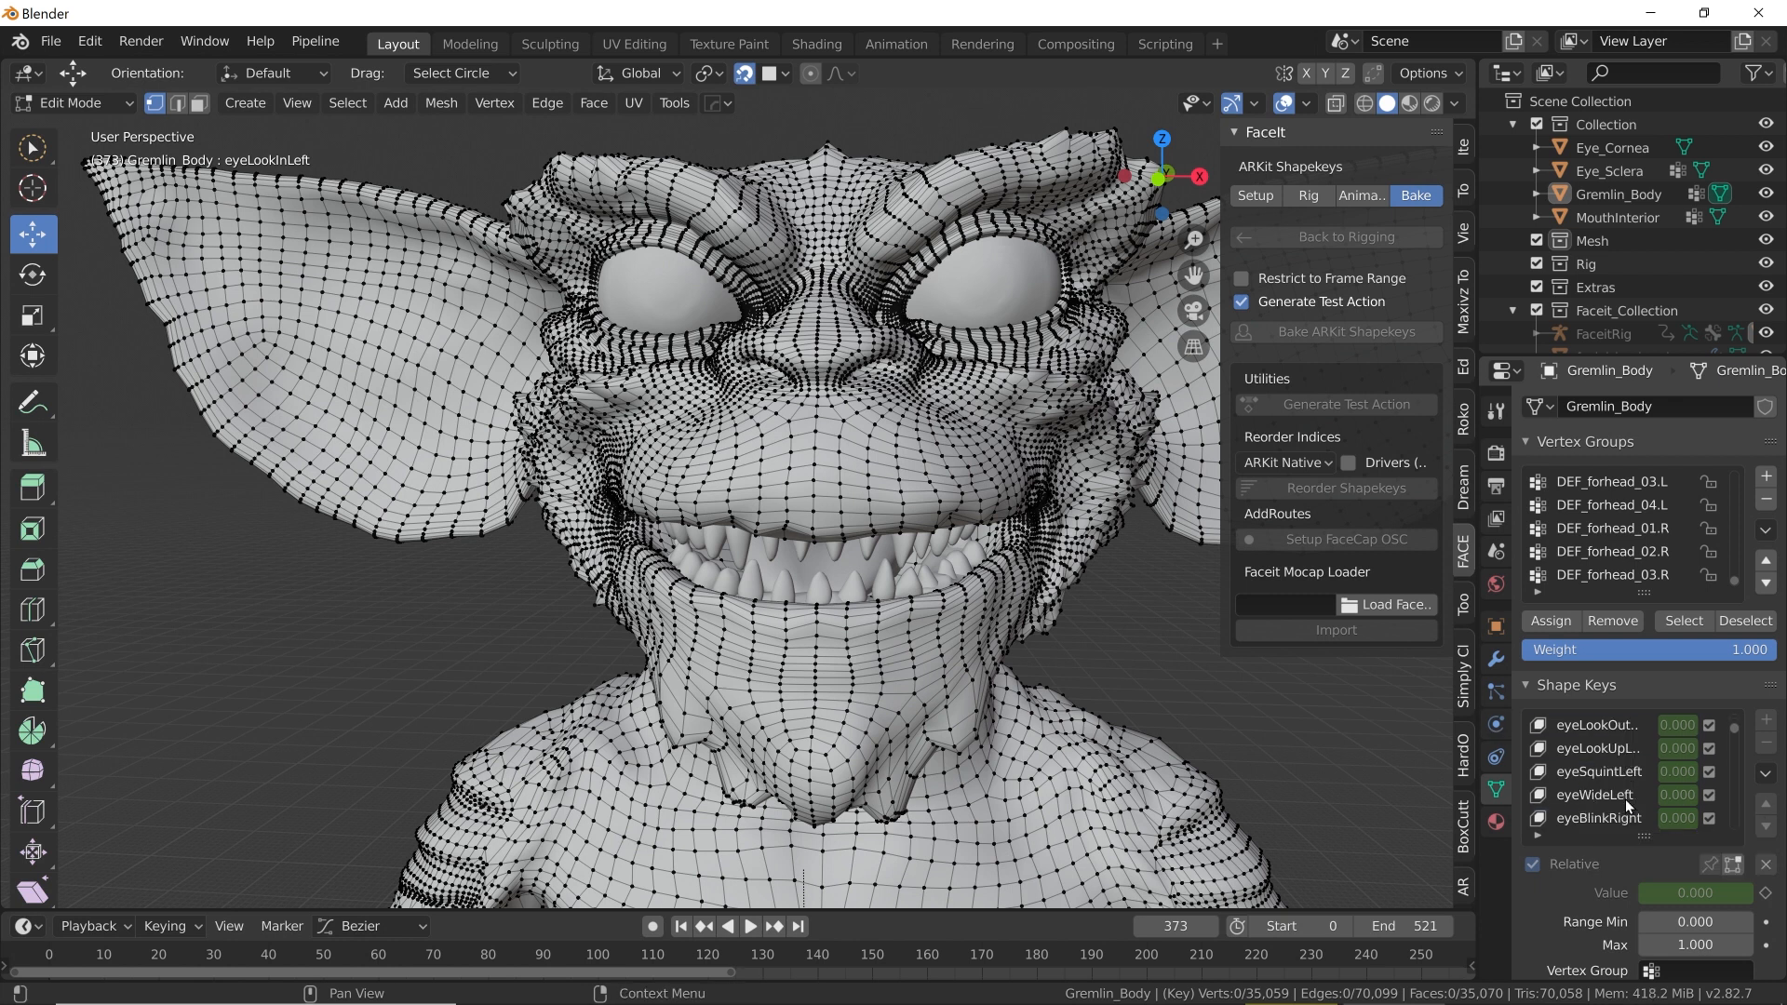
click(1603, 754)
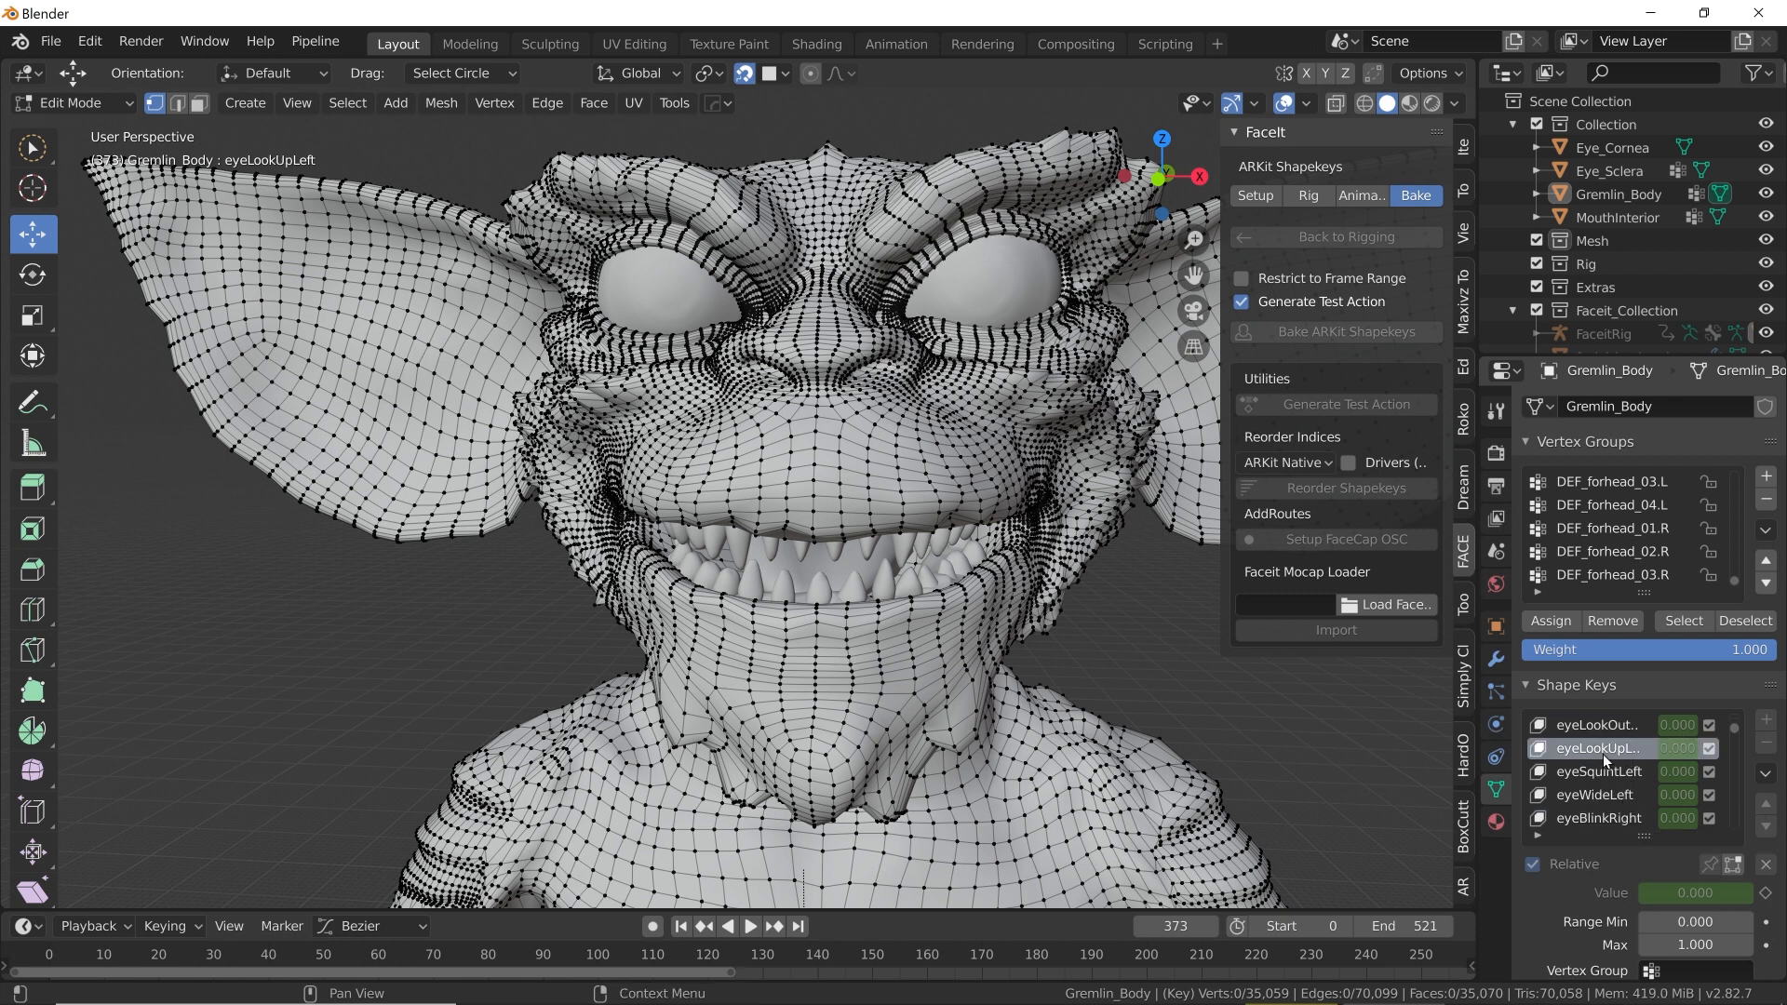
click(1608, 819)
Step: Go through the remaining right-eye, jaw and mouth shape keys of Gremlin_Body and examine the mouthClose shape
scroll(1609, 817, down, 4)
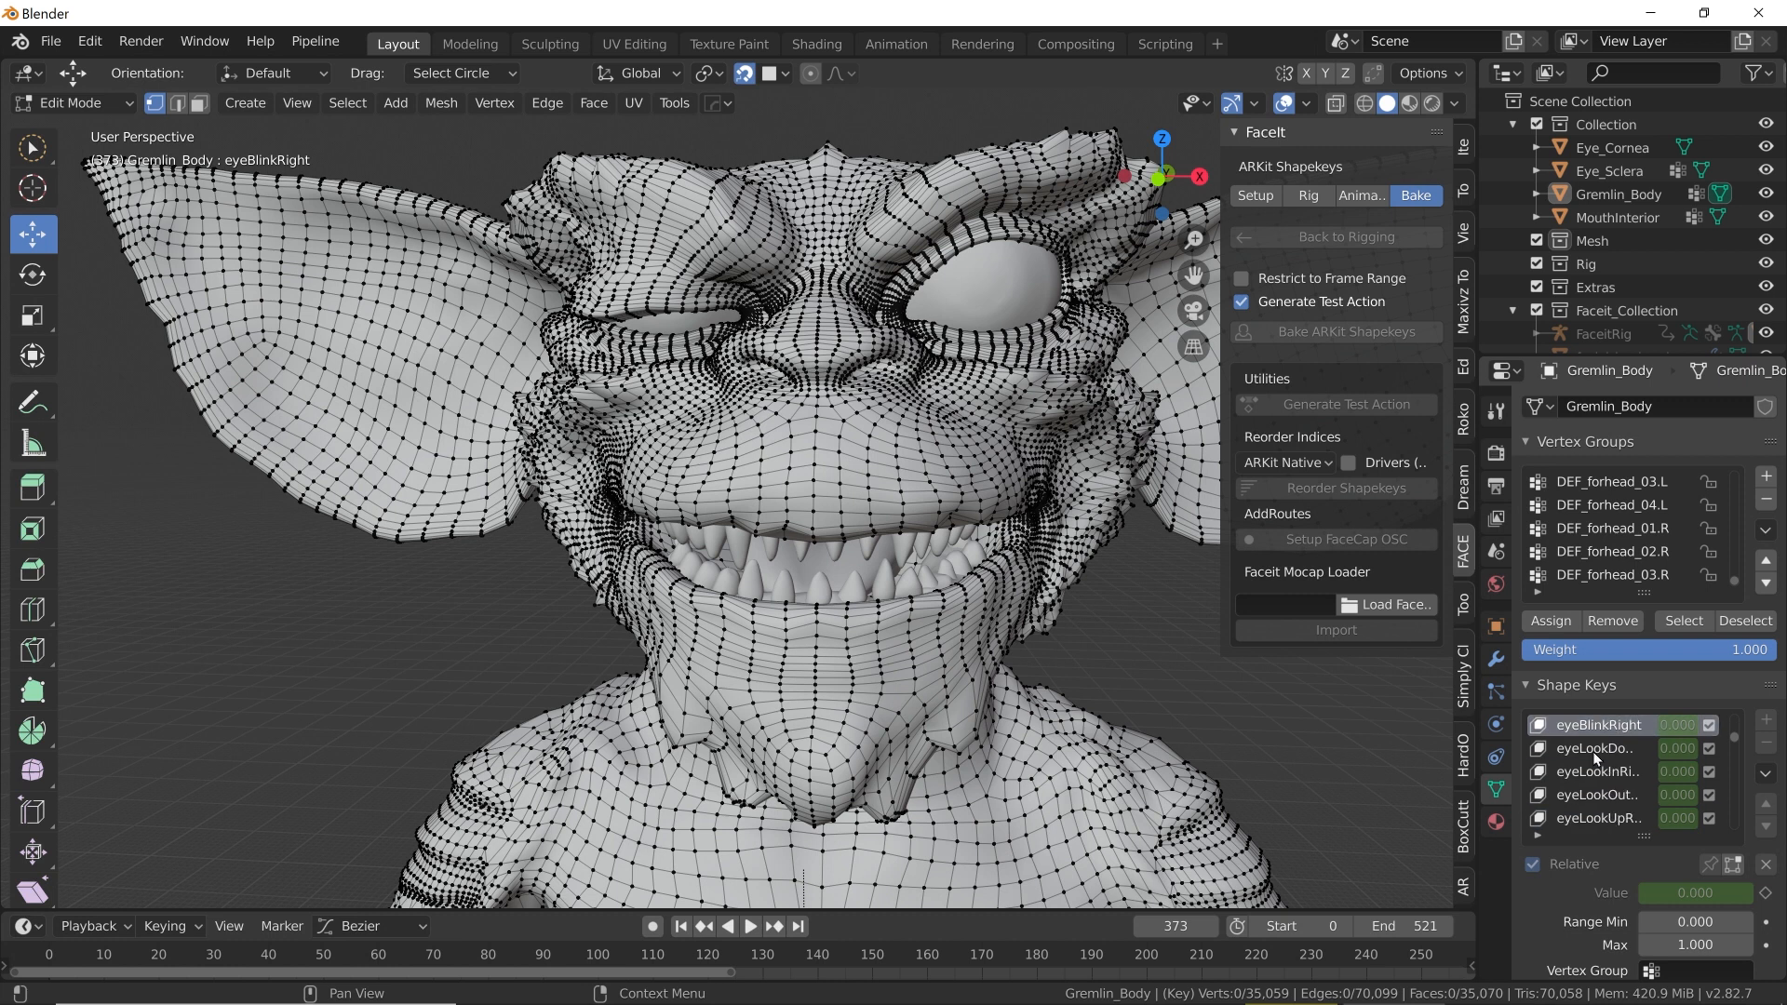
click(1593, 753)
click(1589, 819)
scroll(1588, 818, down, 3)
click(1583, 776)
scroll(1603, 824, down, 6)
click(1605, 825)
scroll(1594, 795, up, 17)
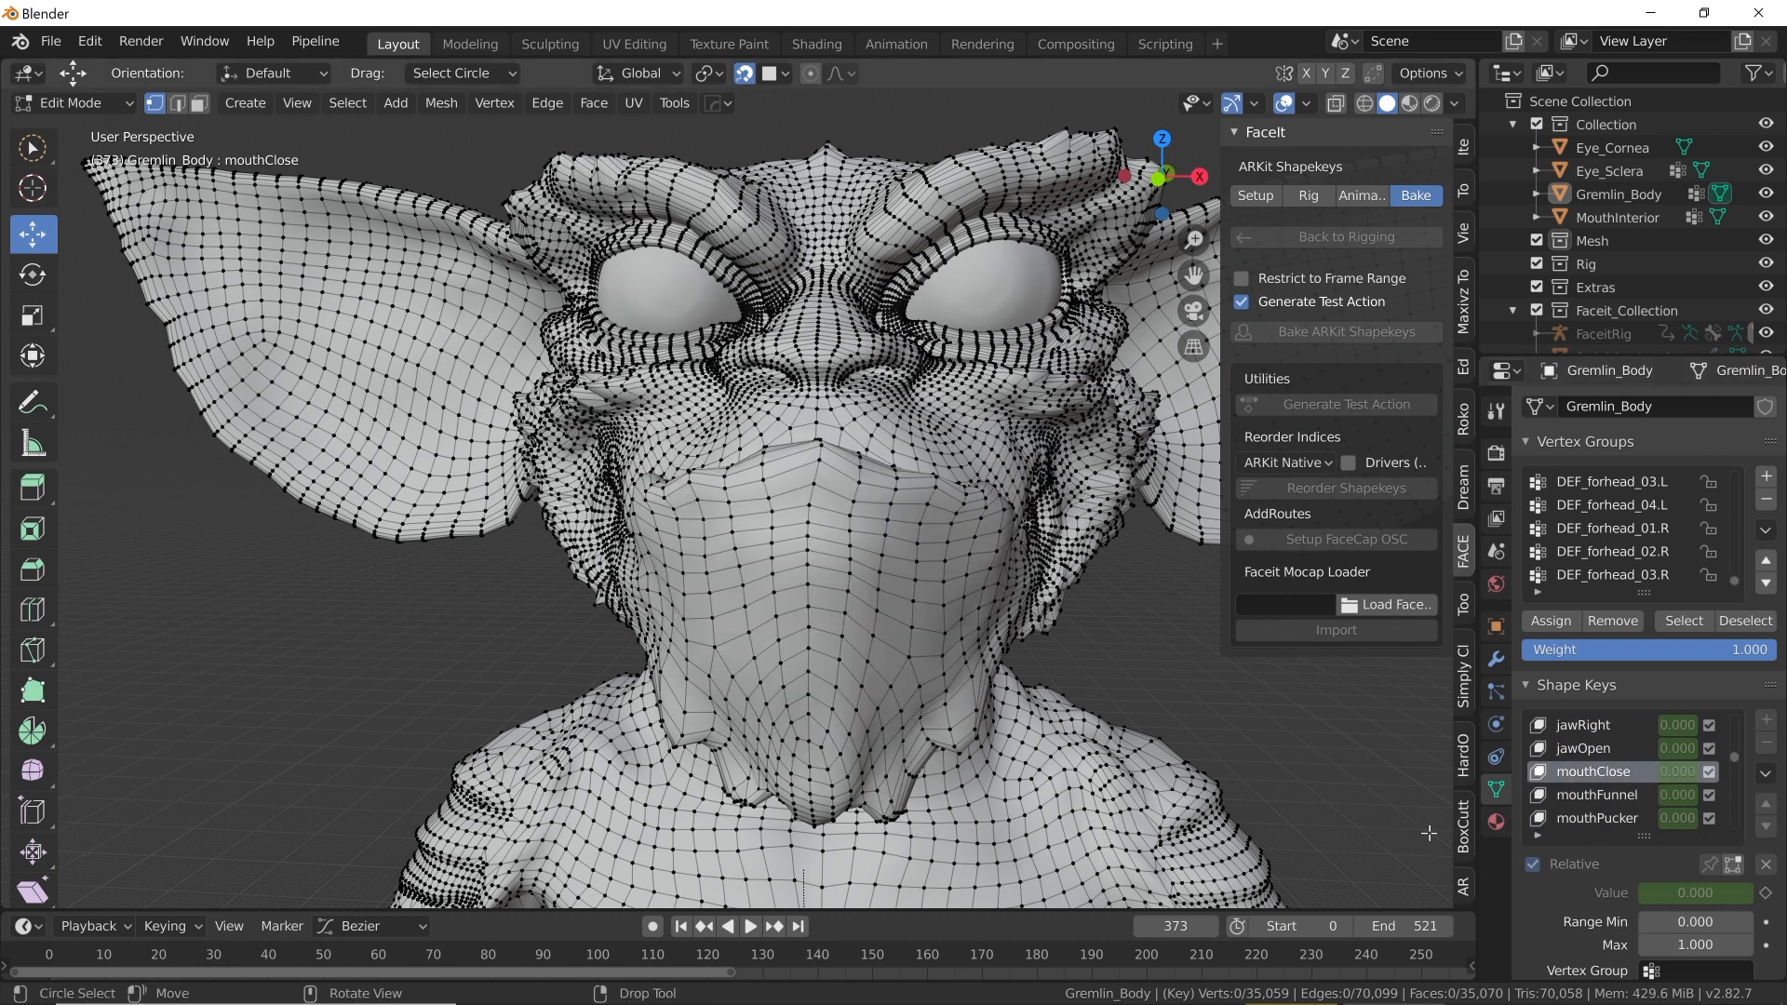
click(1603, 773)
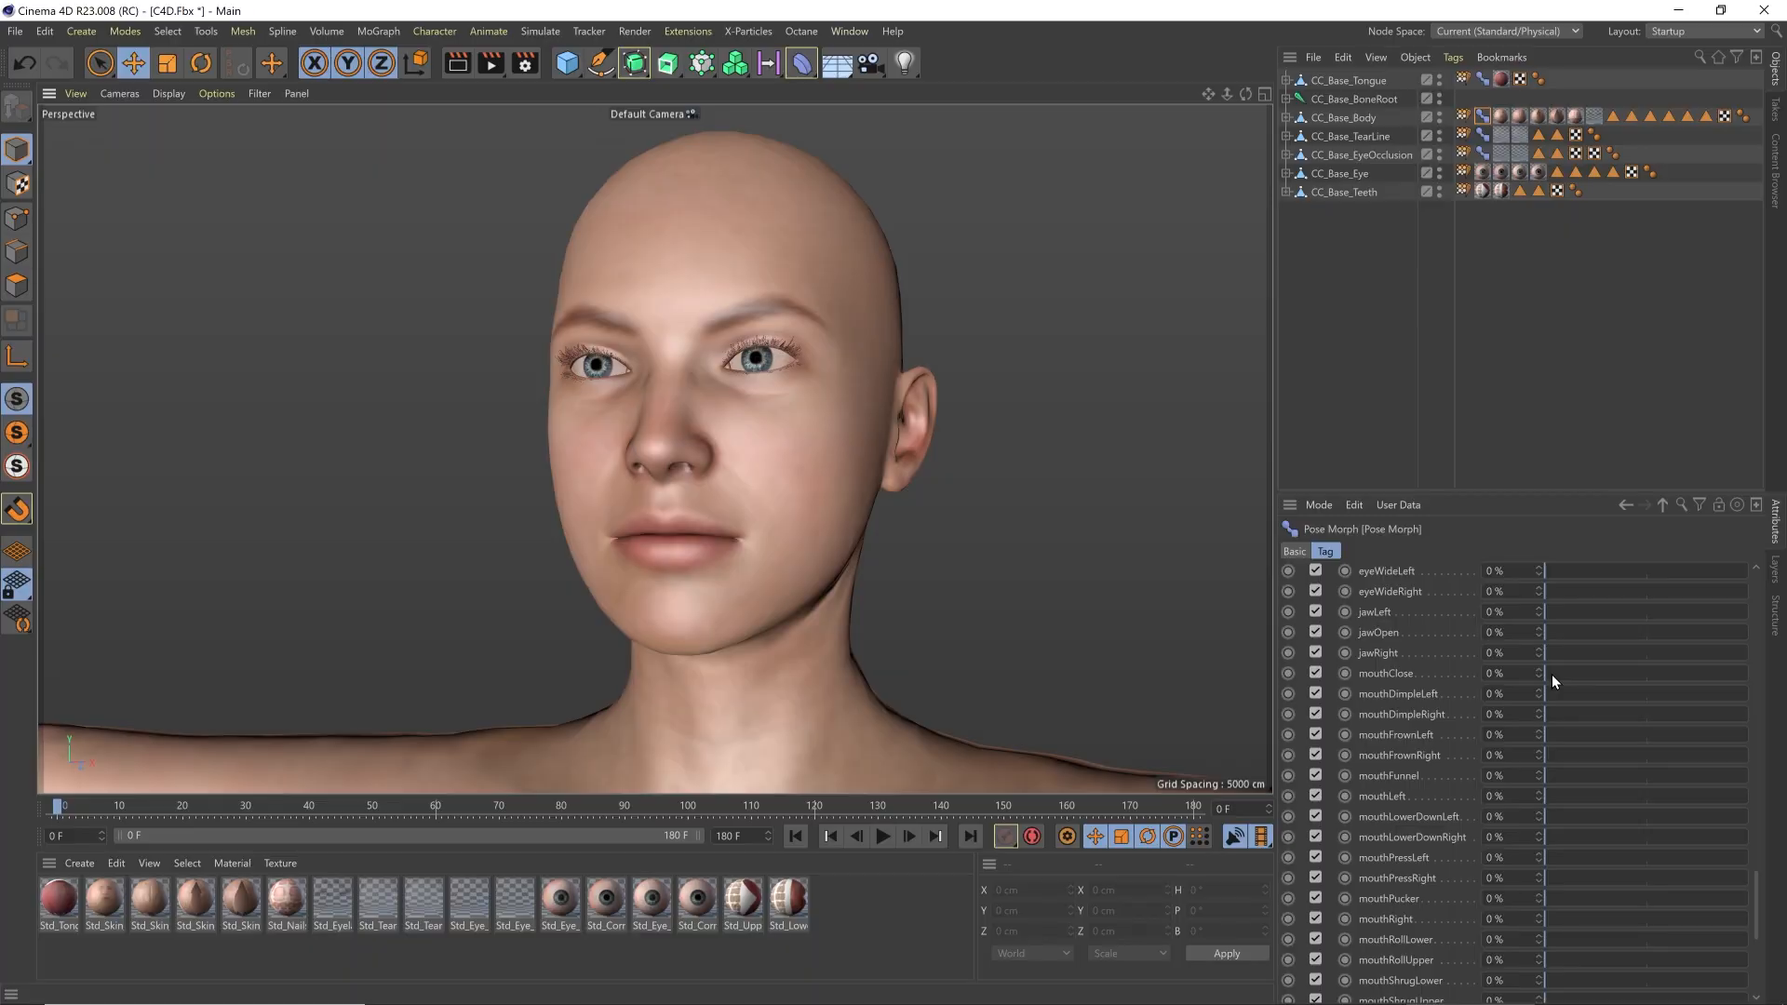
Step: Switch to Cinema 4D and raise the mouthClose pose morph to its maximum on the CC_Base character and on Gizmo
drag(1551, 674, 1746, 689)
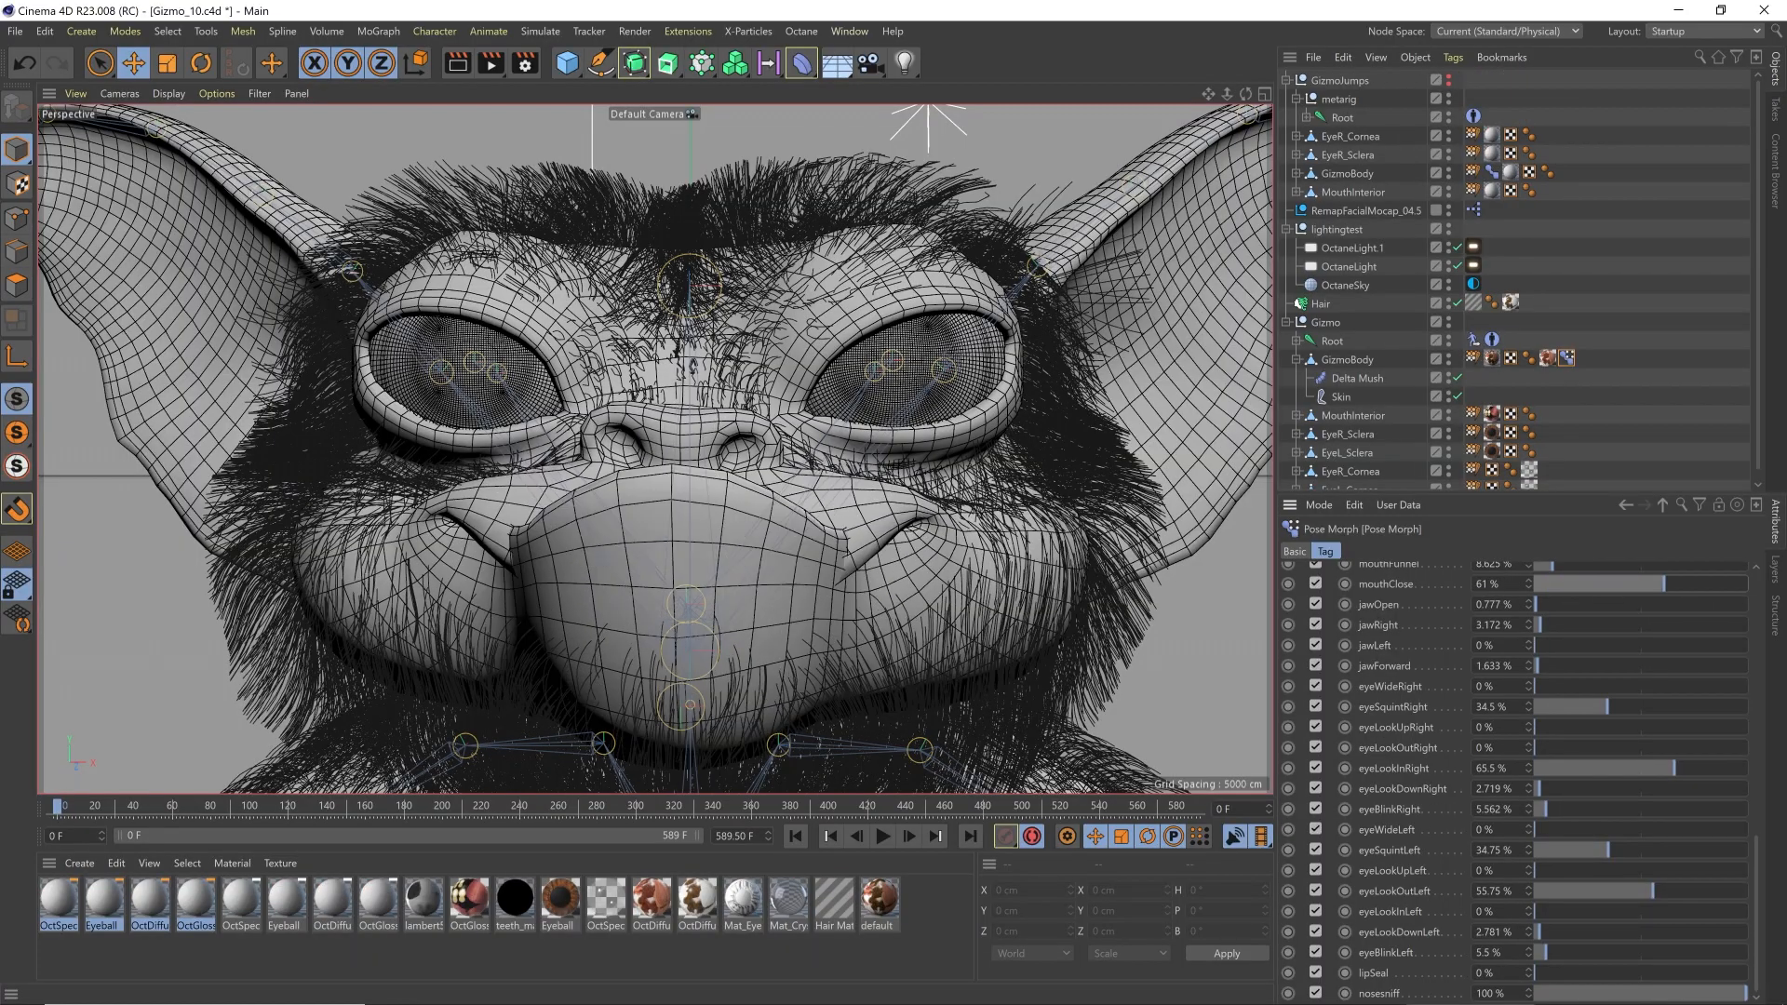
drag(1664, 587, 1748, 588)
drag(1627, 592, 1750, 597)
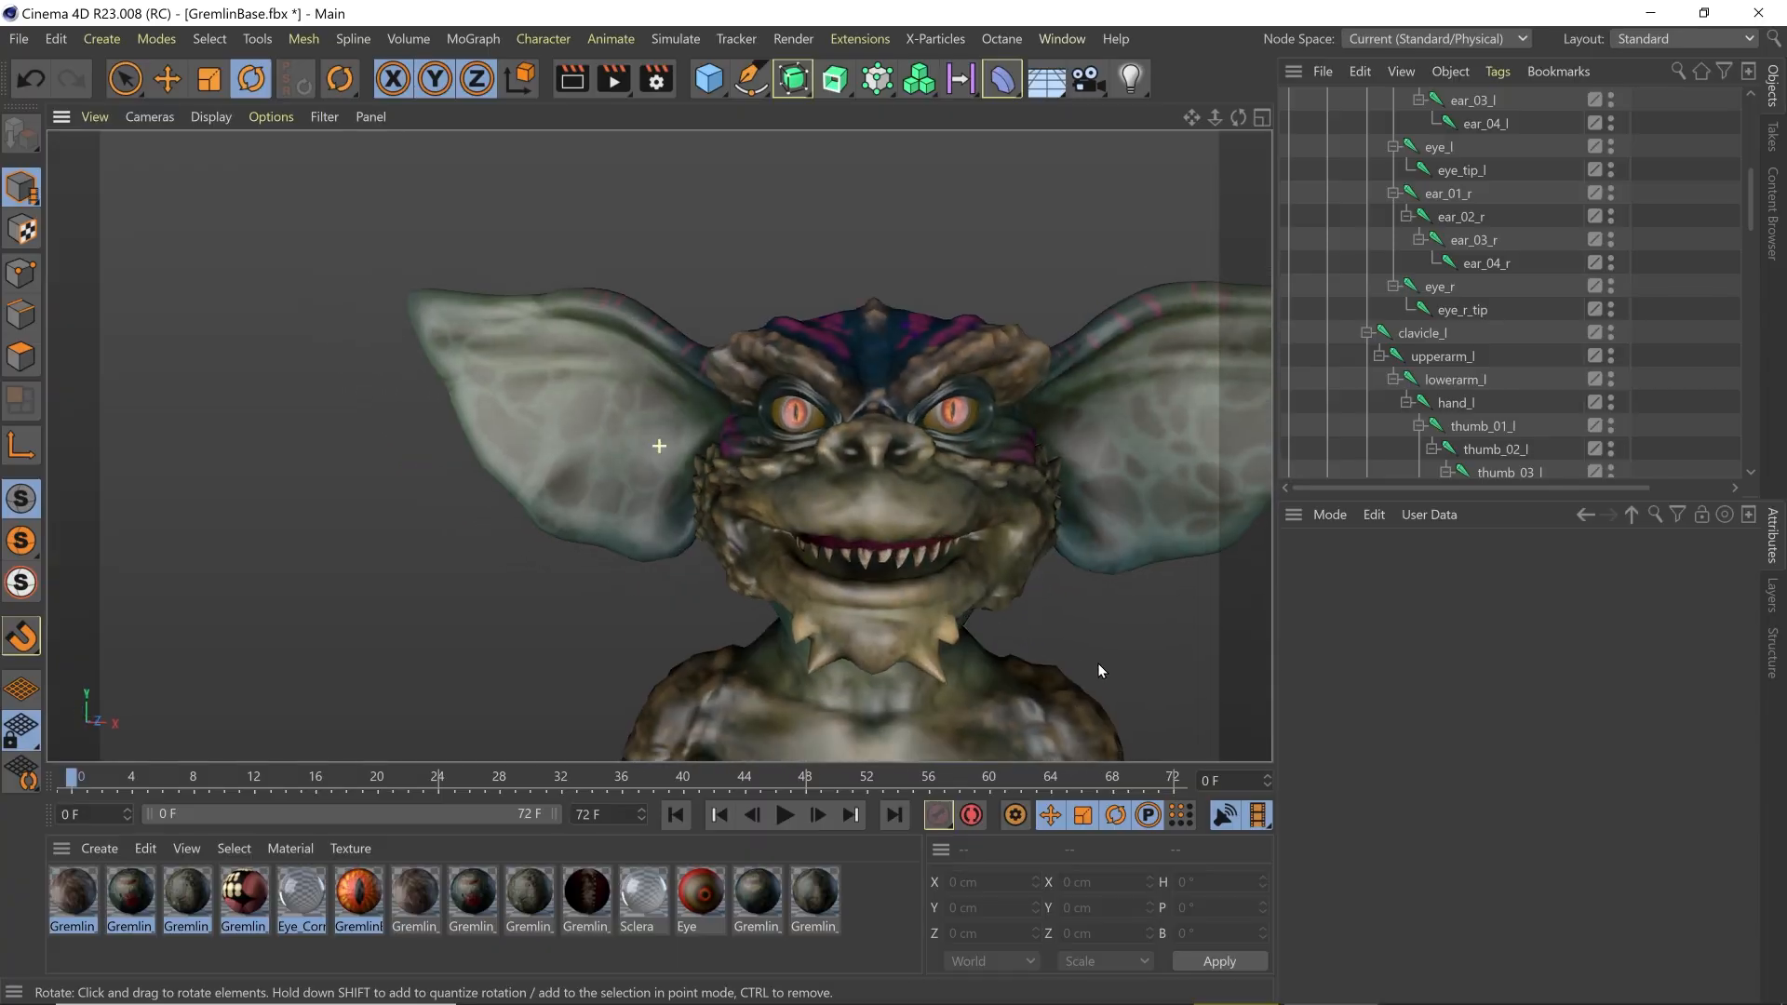
Step: Examine the textured GremlinBase head and the Stripe head with its mohawk from several angles
alt+middle_drag(1099, 663, 373, 568)
scroll(1017, 558, down, 5)
alt+drag(610, 614, 1074, 596)
alt+drag(1046, 527, 799, 526)
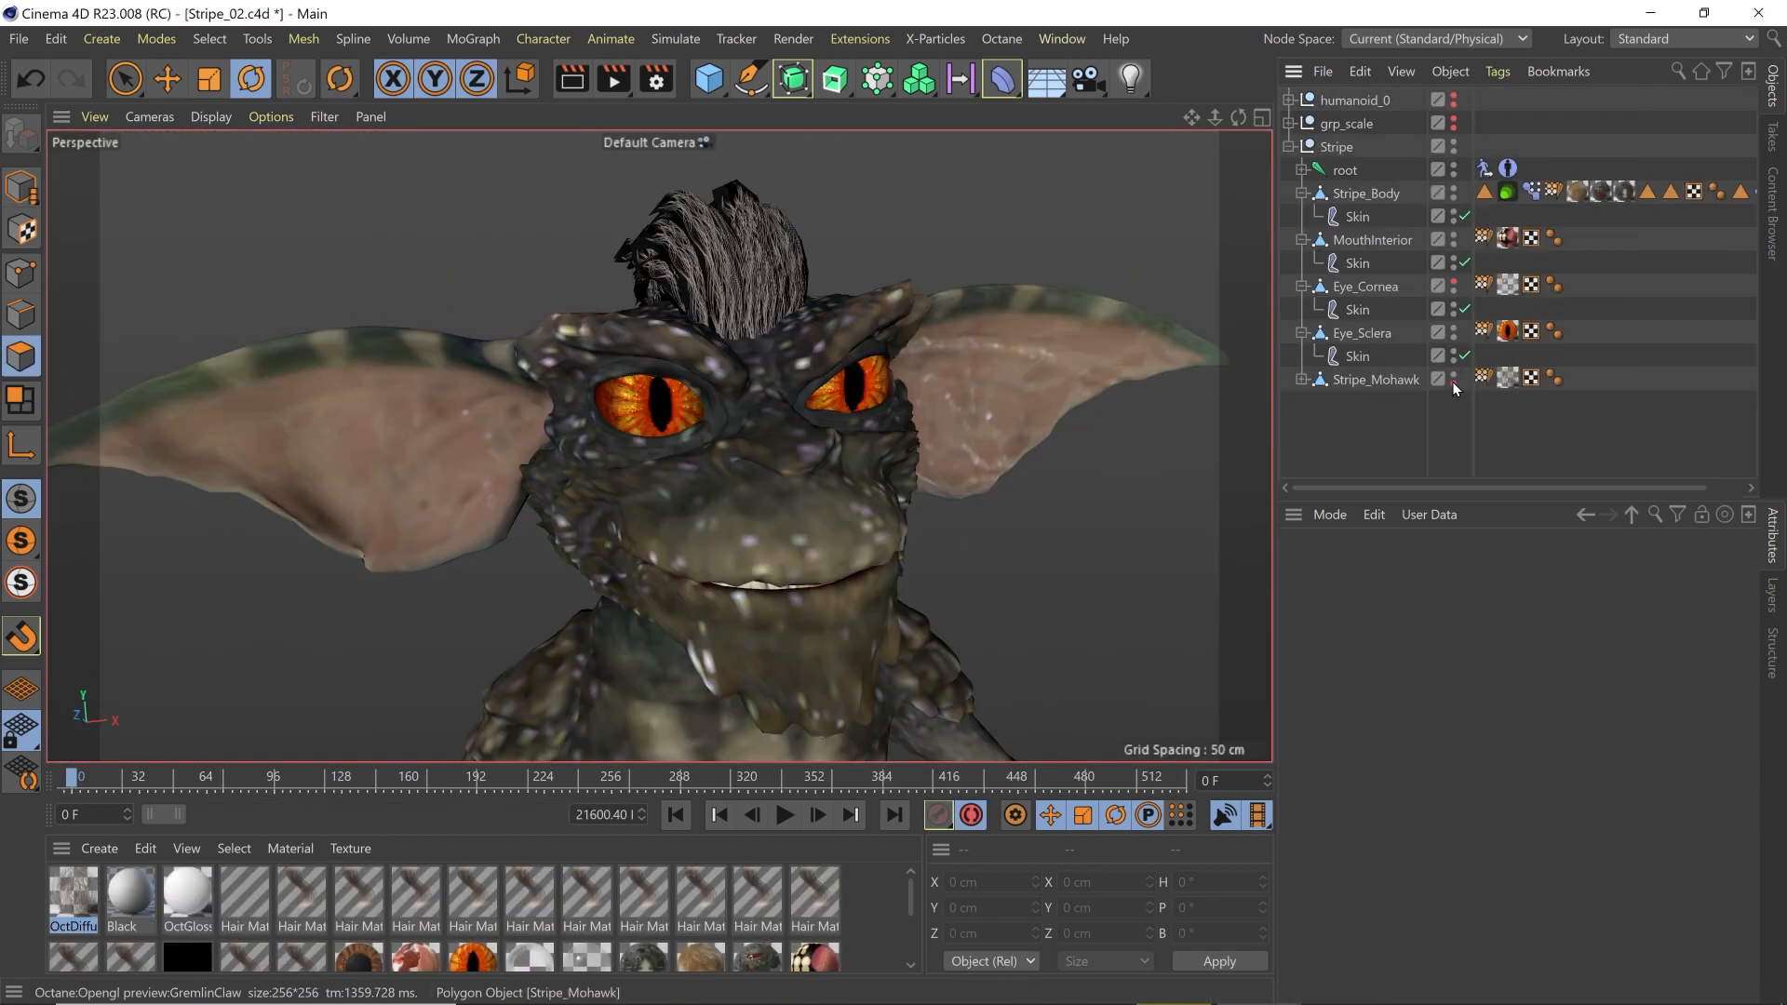
alt+drag(907, 567, 1110, 597)
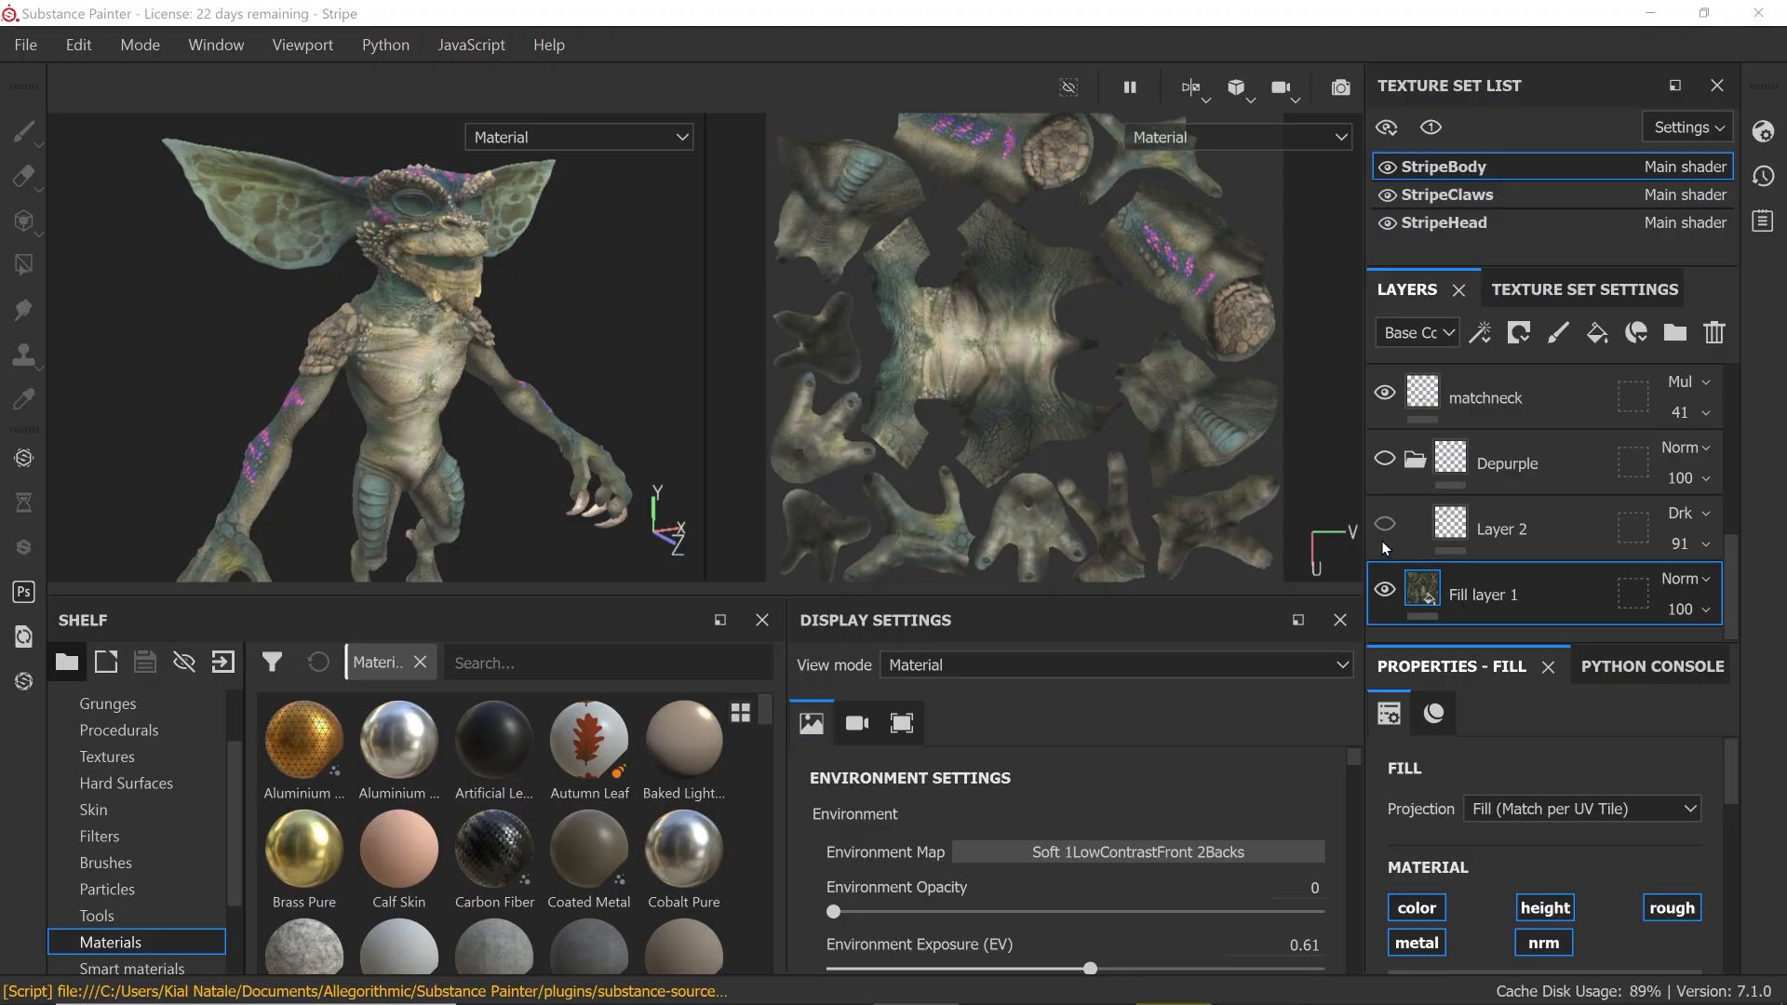
Step: Switch to Substance Painter and show the layer stack of the StripeHead texture set
scroll(1382, 439, up, 5)
click(1445, 224)
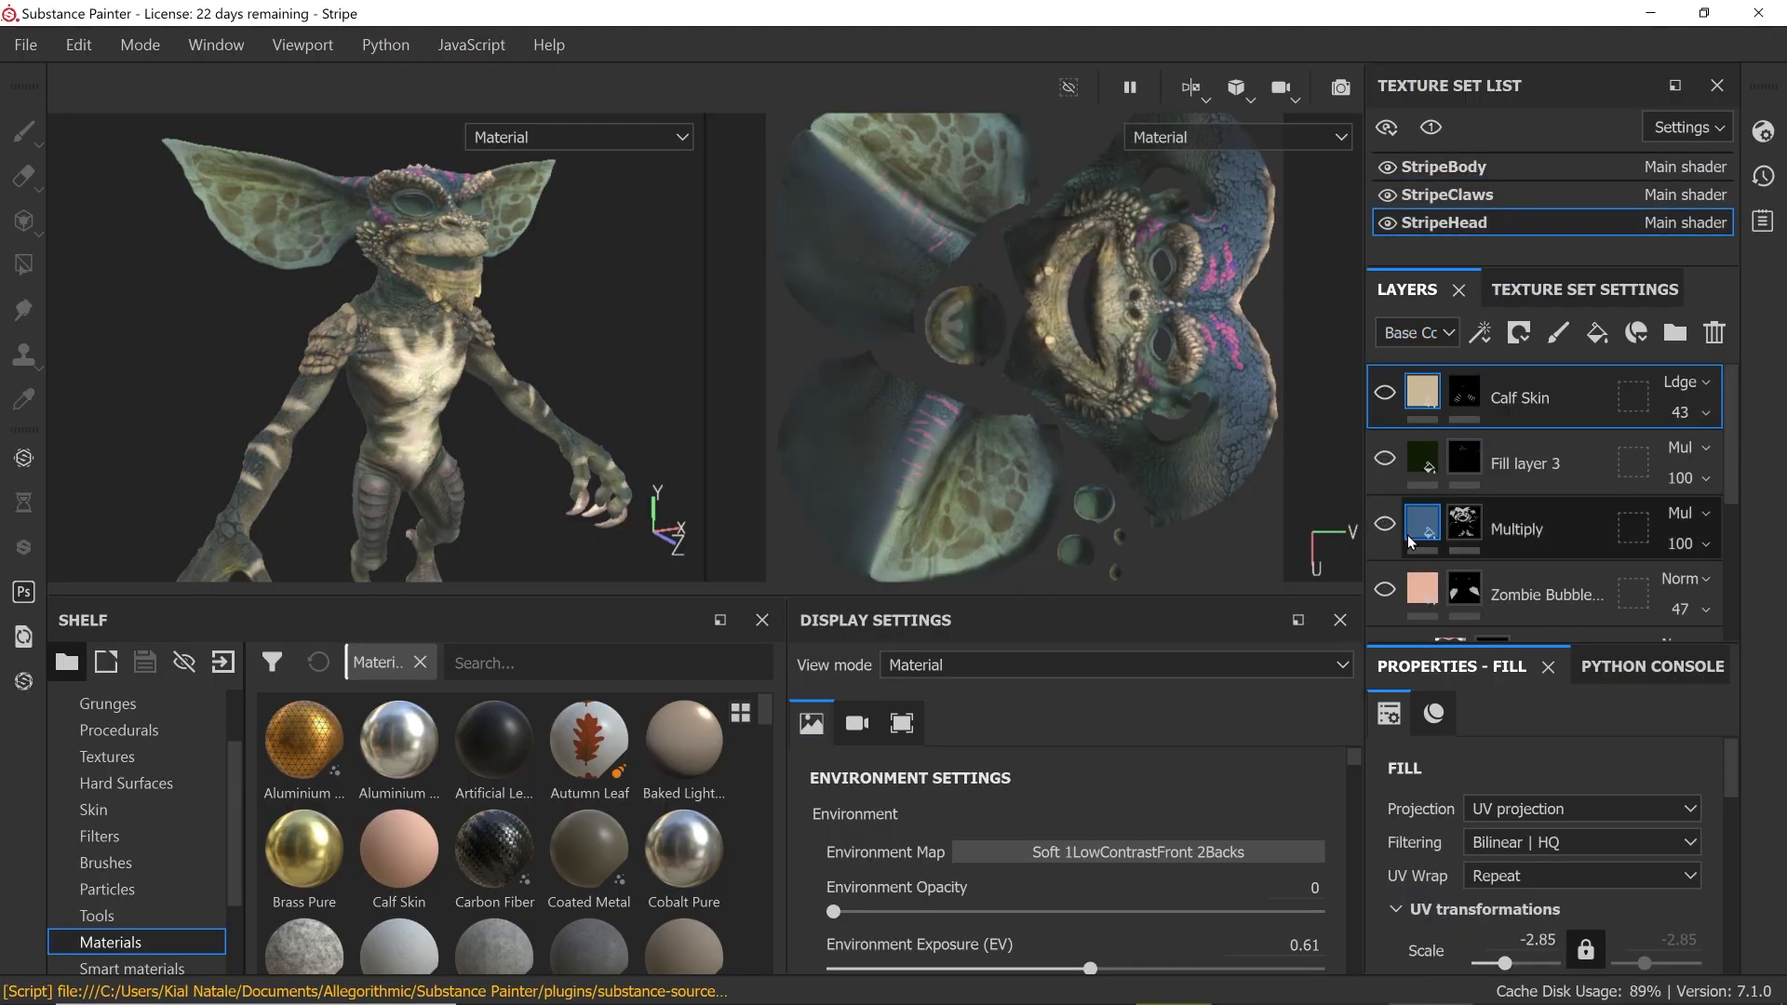
scroll(1387, 400, up, 3)
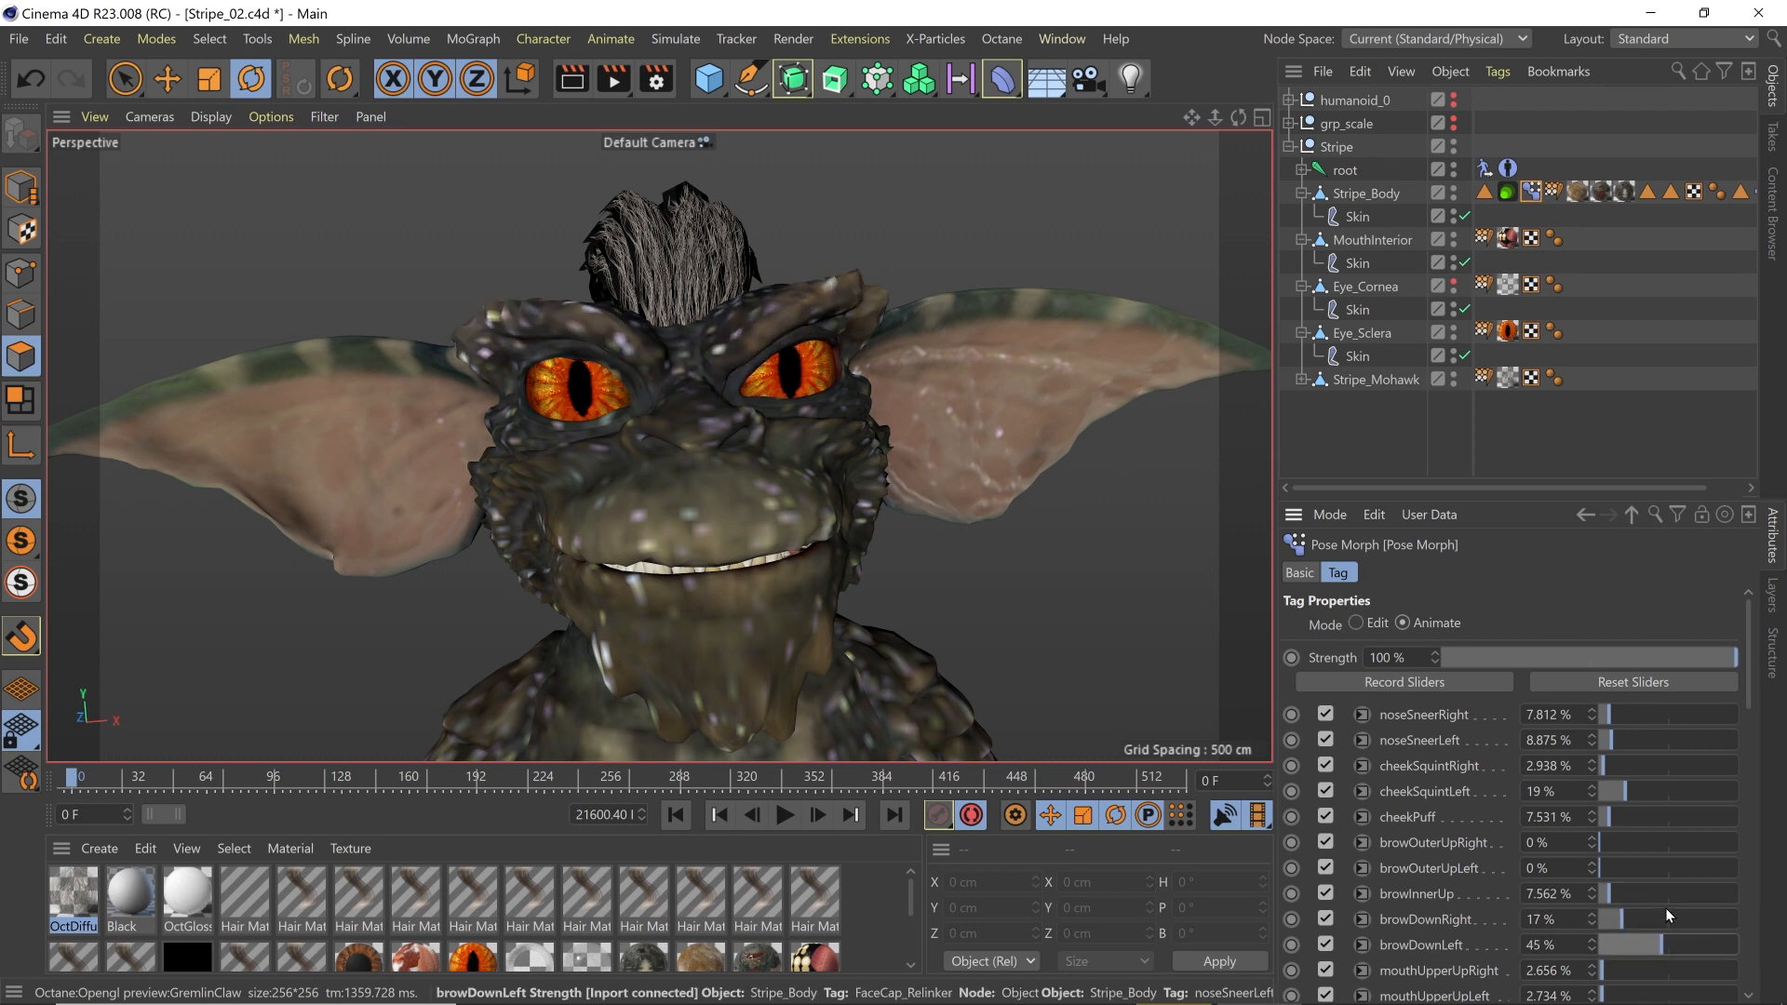
scroll(1638, 819, down, 5)
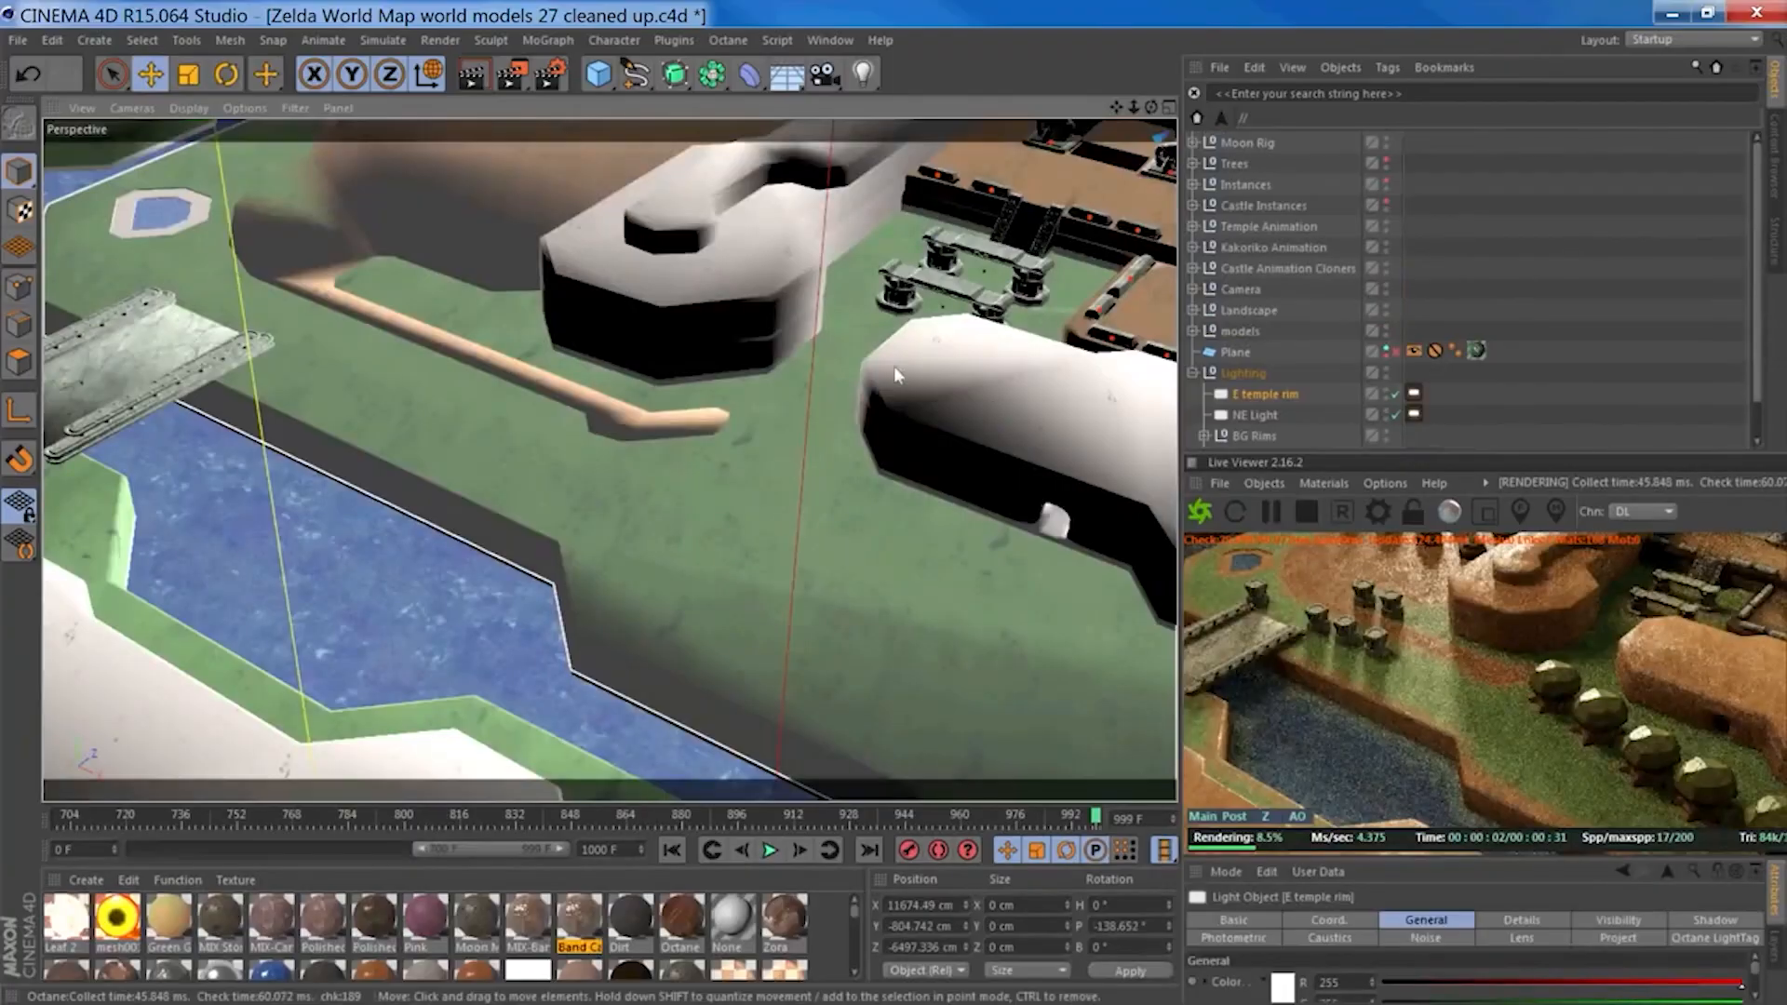
alt+drag(894, 366, 782, 316)
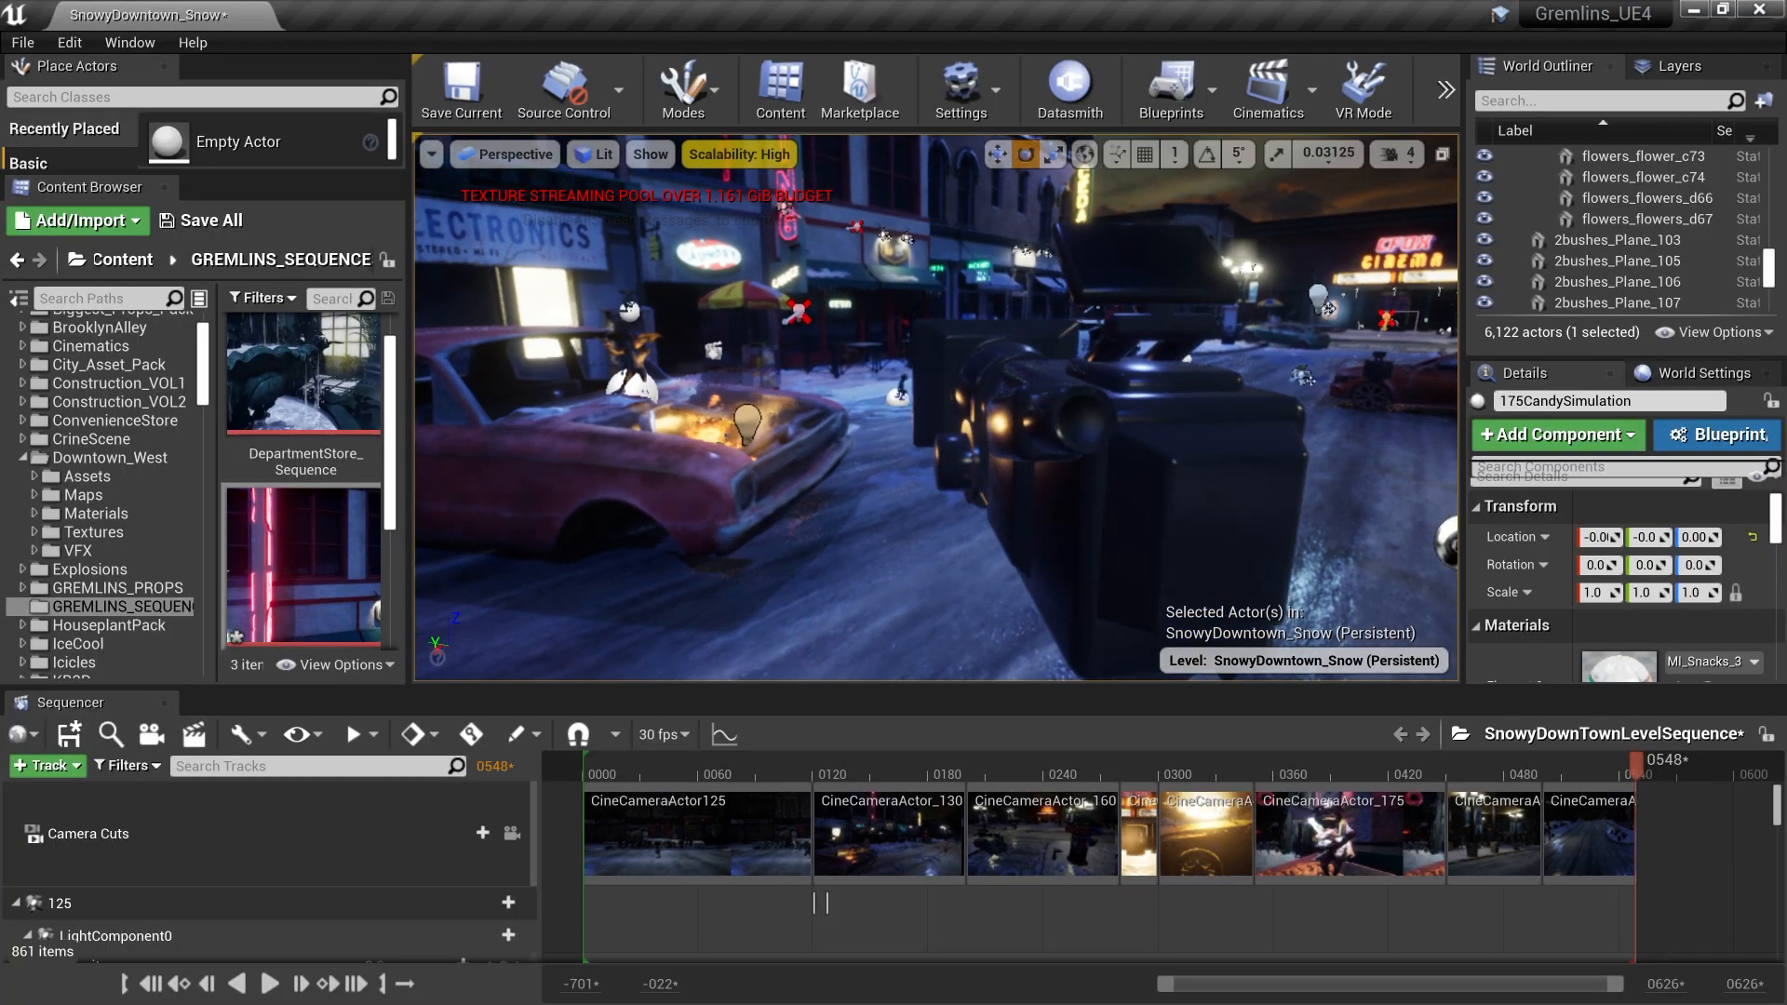
Step: Switch to Unreal Engine, select CineCameraActor_130 in the snowy downtown level and scrub through SnowyDownTownLevelSequence
click(982, 425)
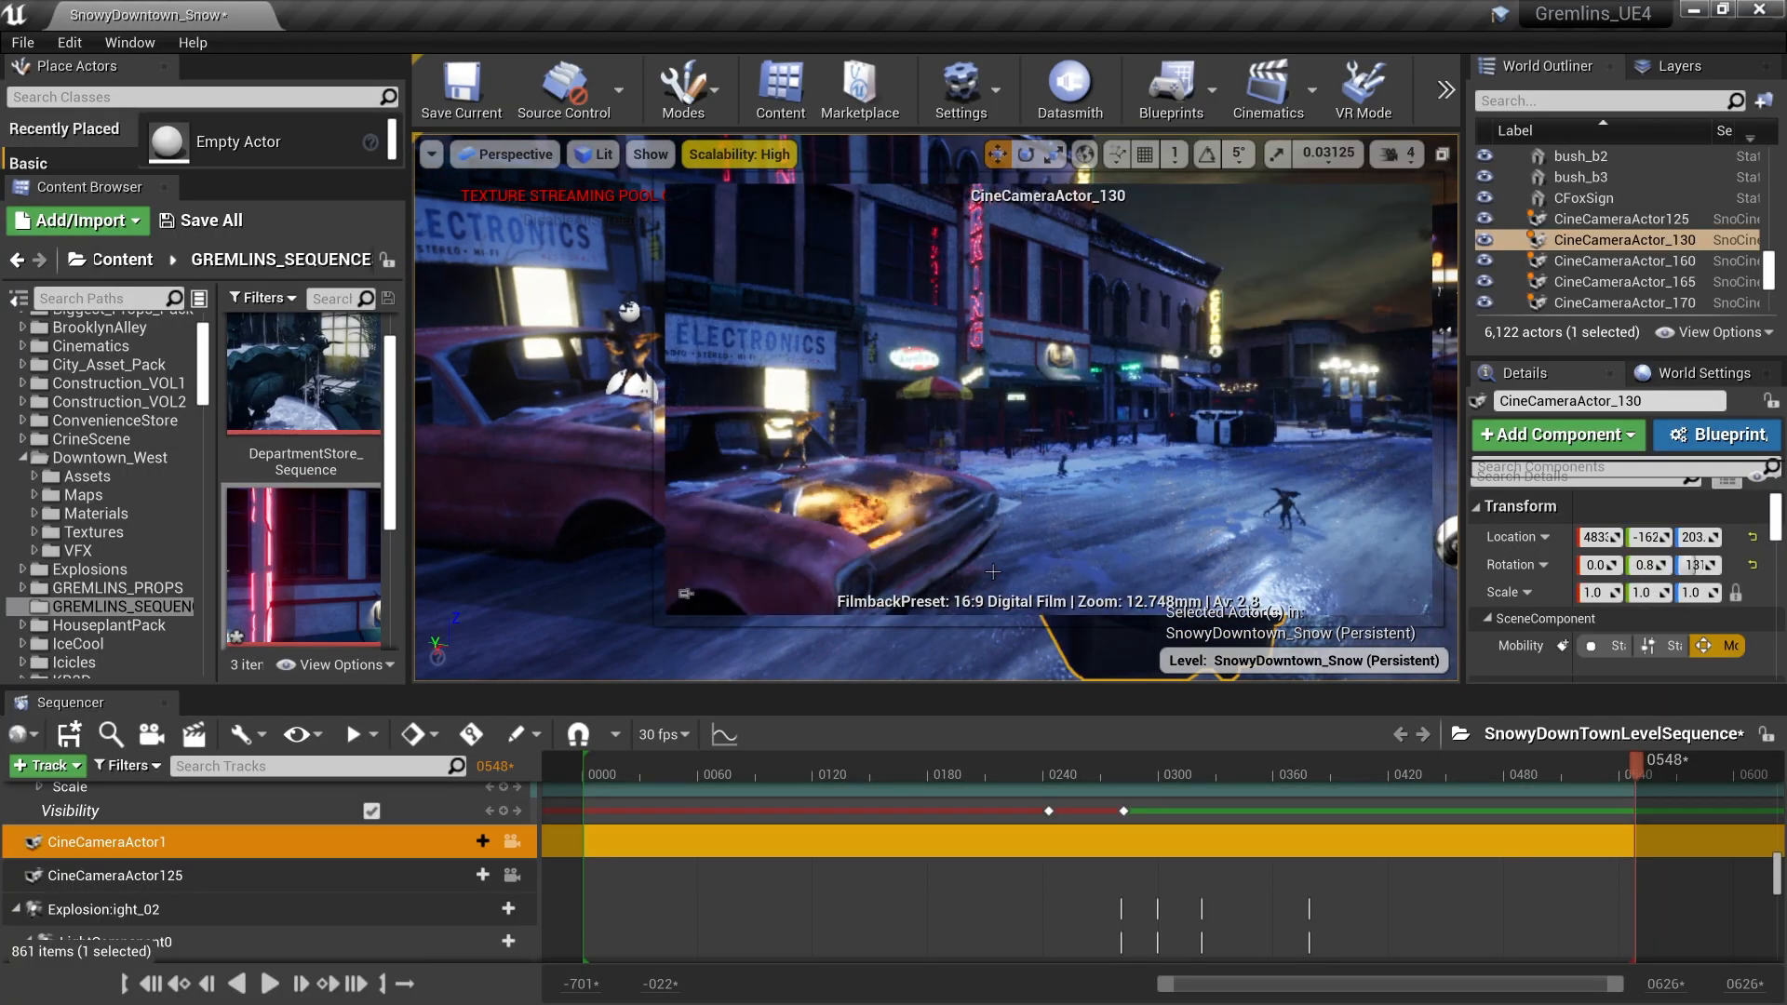
click(659, 428)
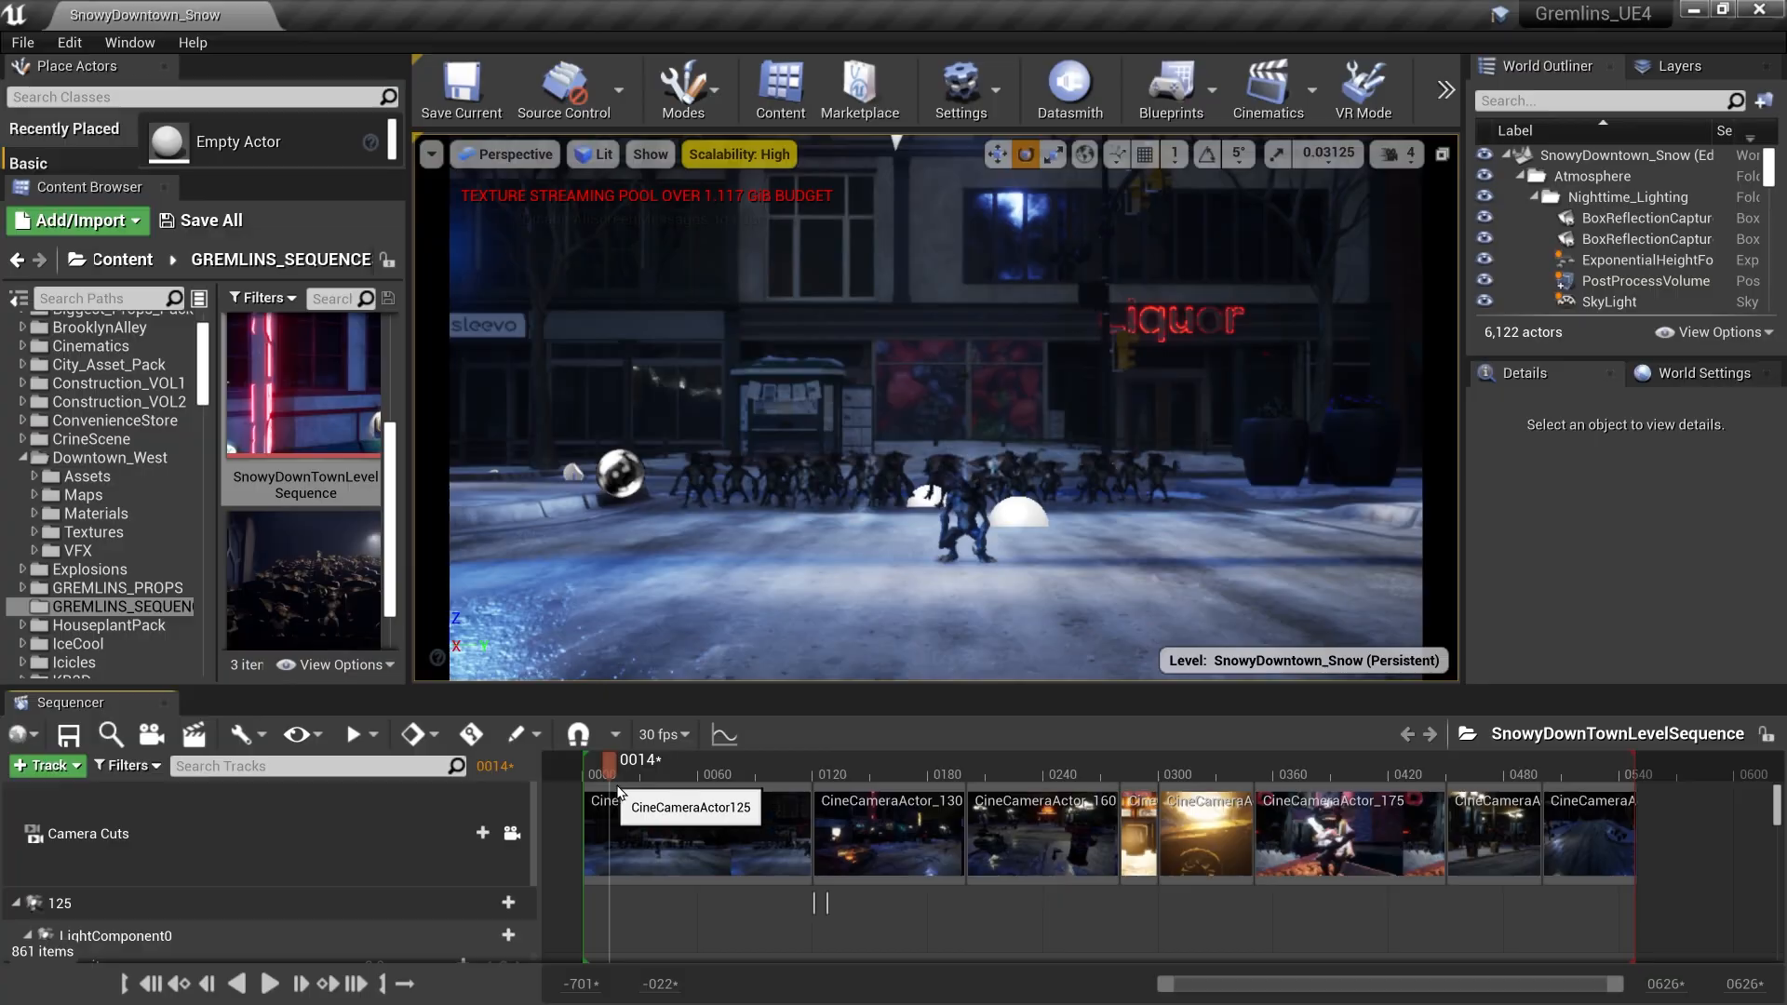
drag(723, 780, 1203, 778)
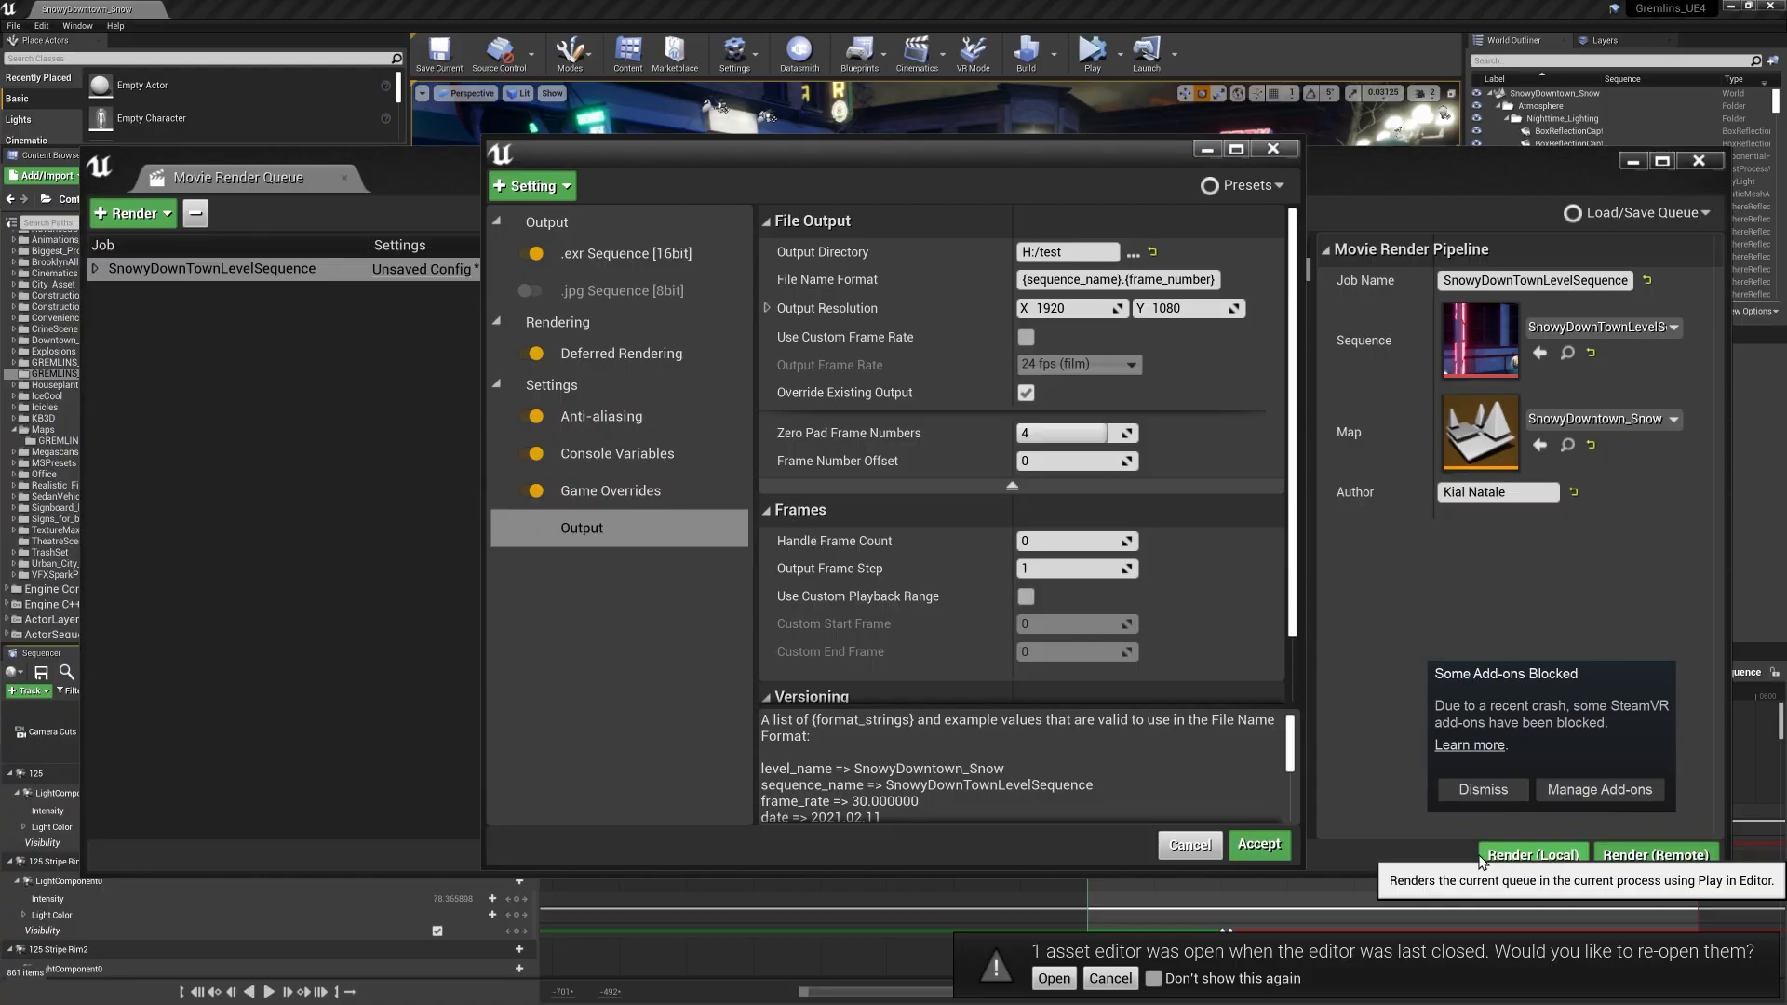
Step: Accept the 1920 × 1080 16-bit EXR output settings for H:/test and render SnowyDownTownLevelSequence locally
click(1290, 849)
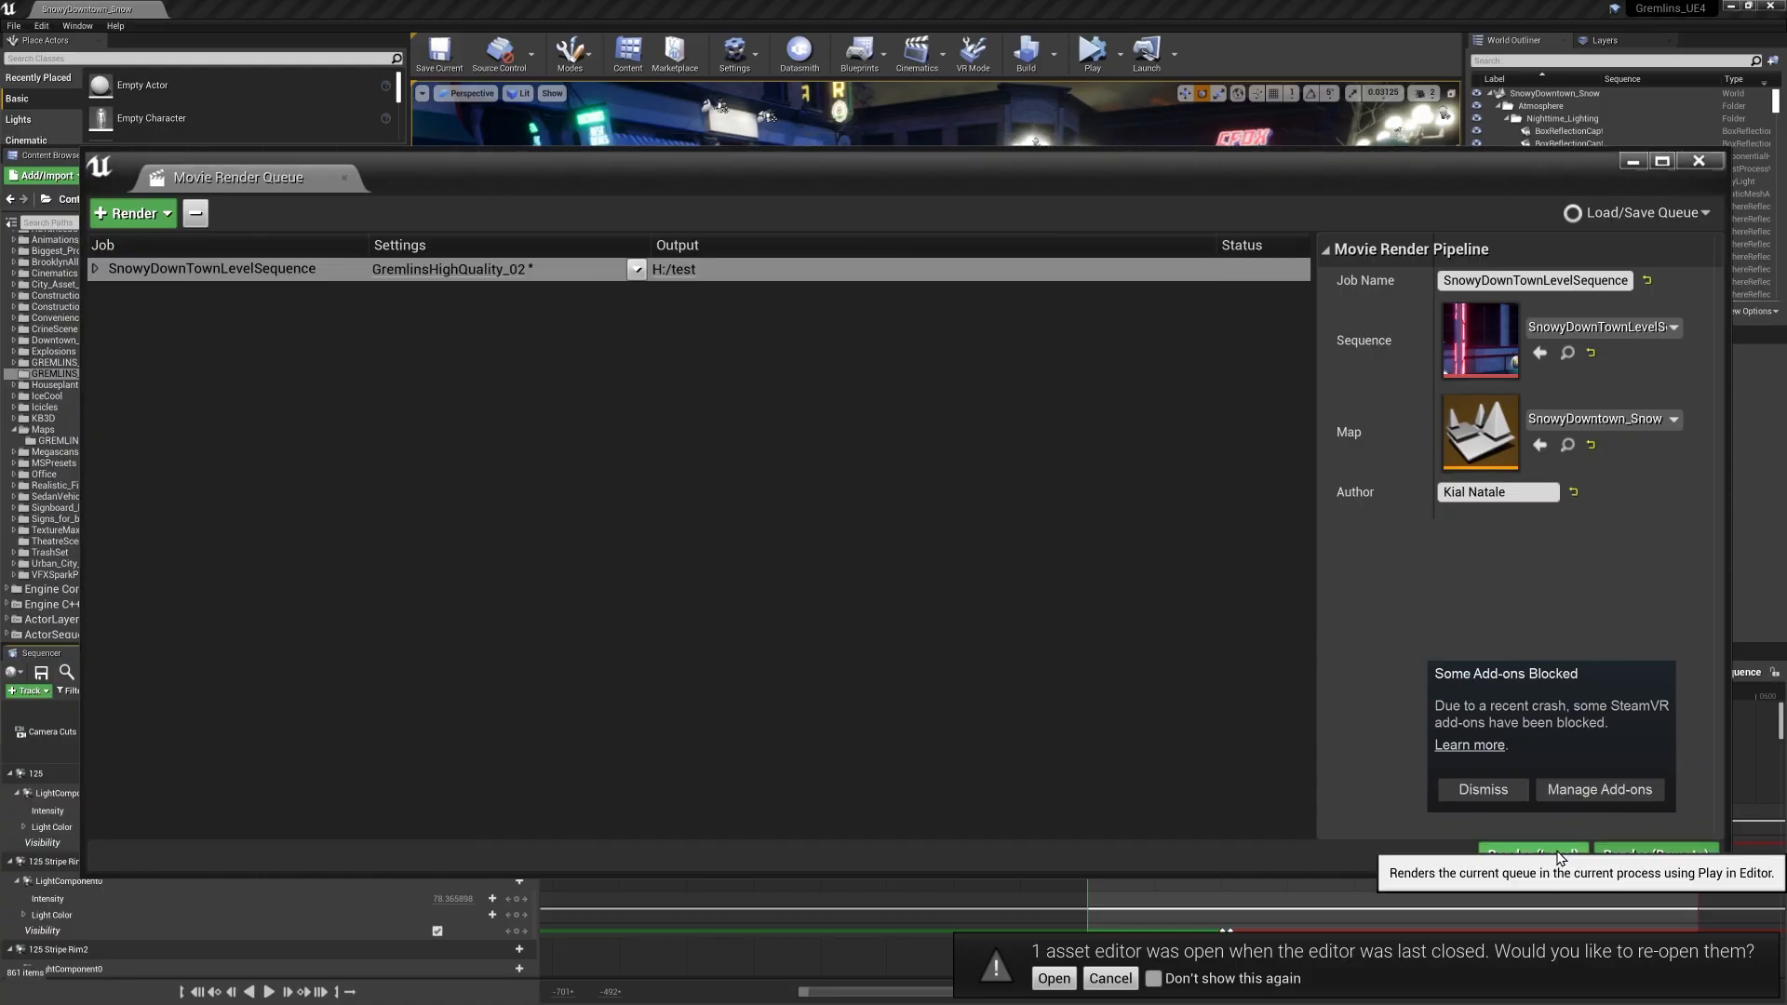
click(1550, 854)
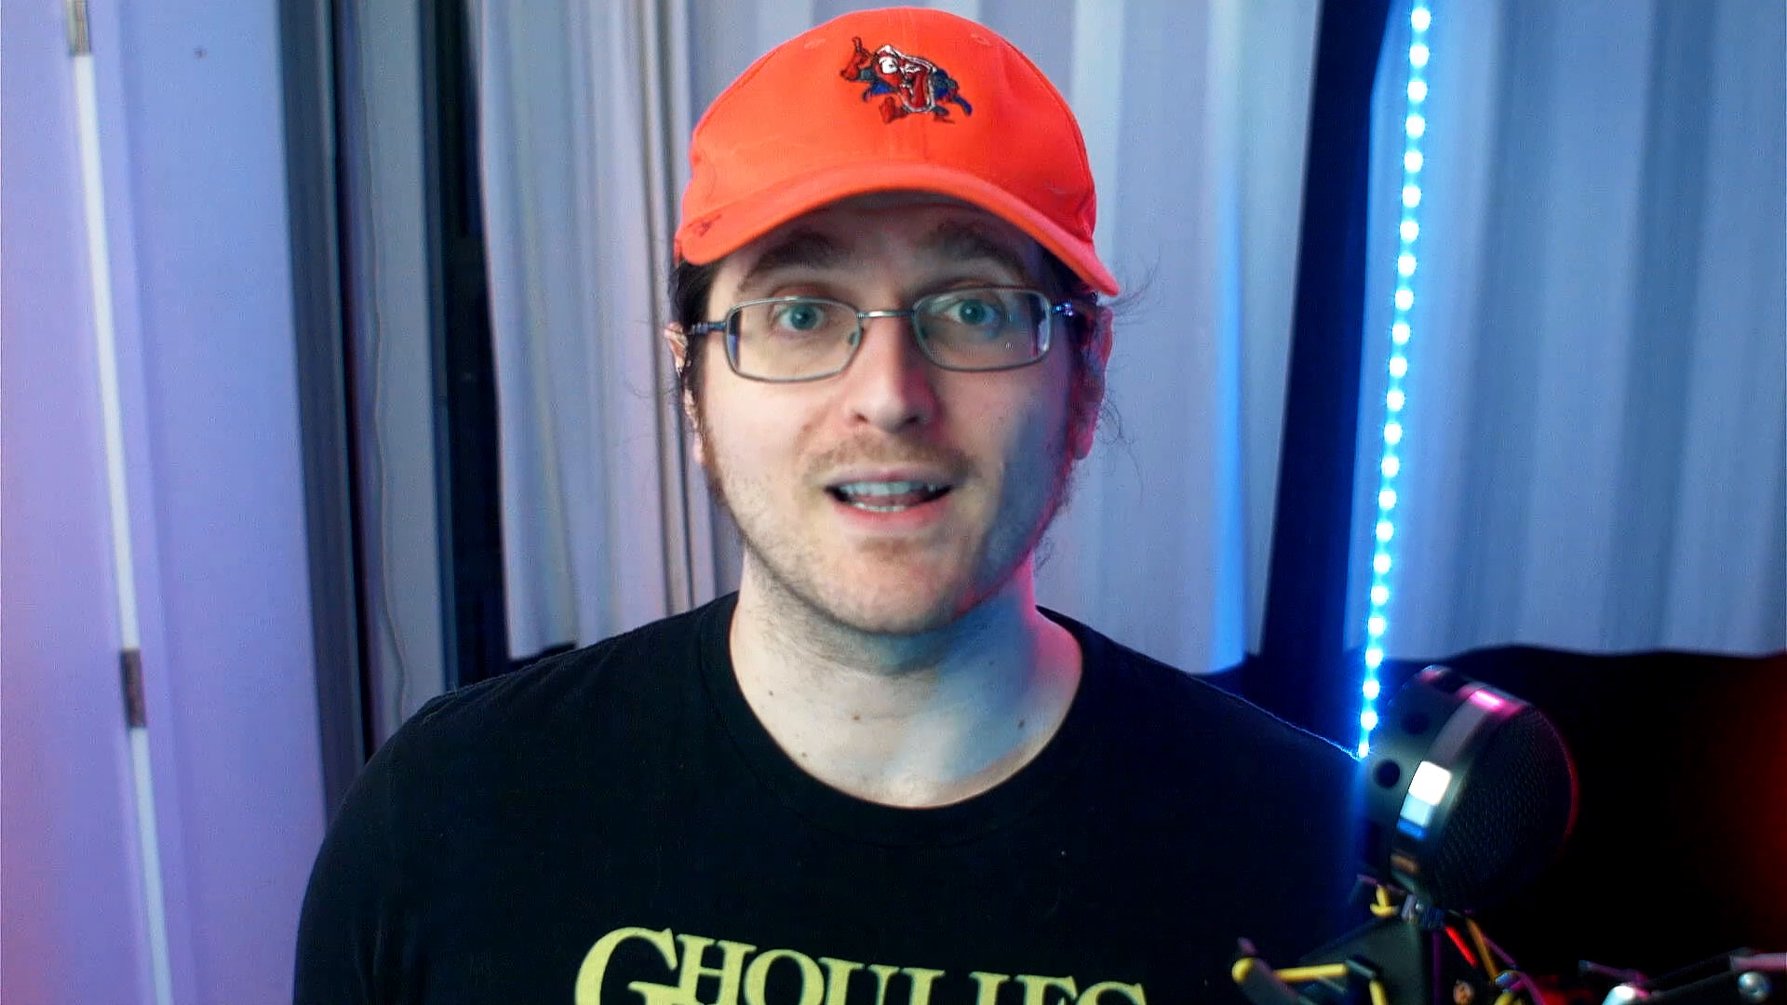